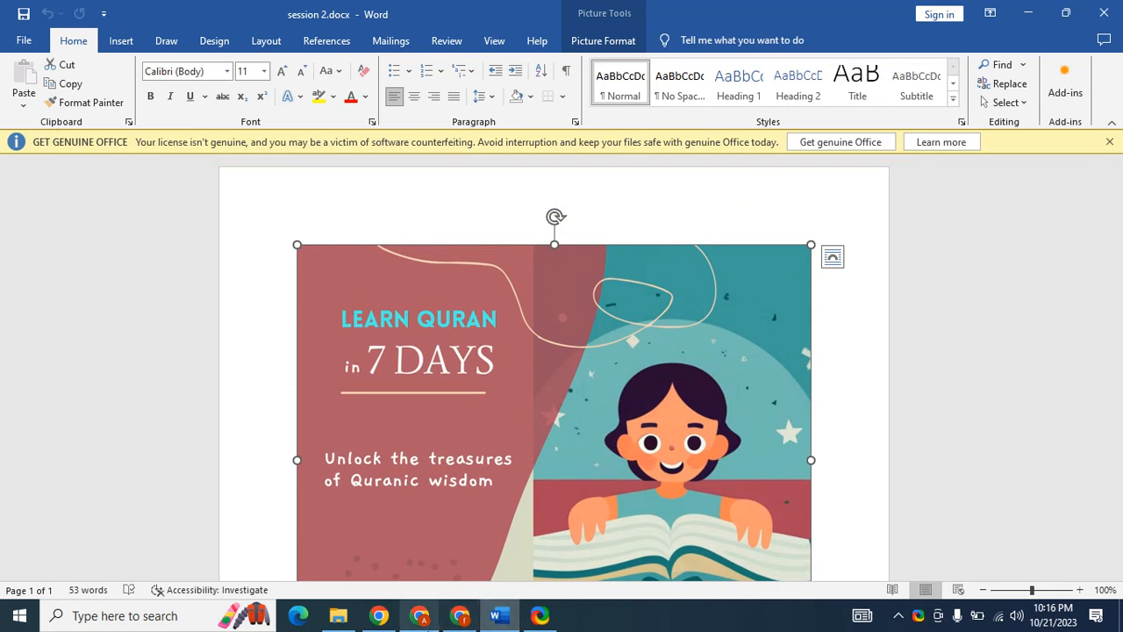
Switch to the Chrome window with Fiverr, search services for "facebook ads" and dismiss the account sign-up prompt.
mouse_move(460, 615)
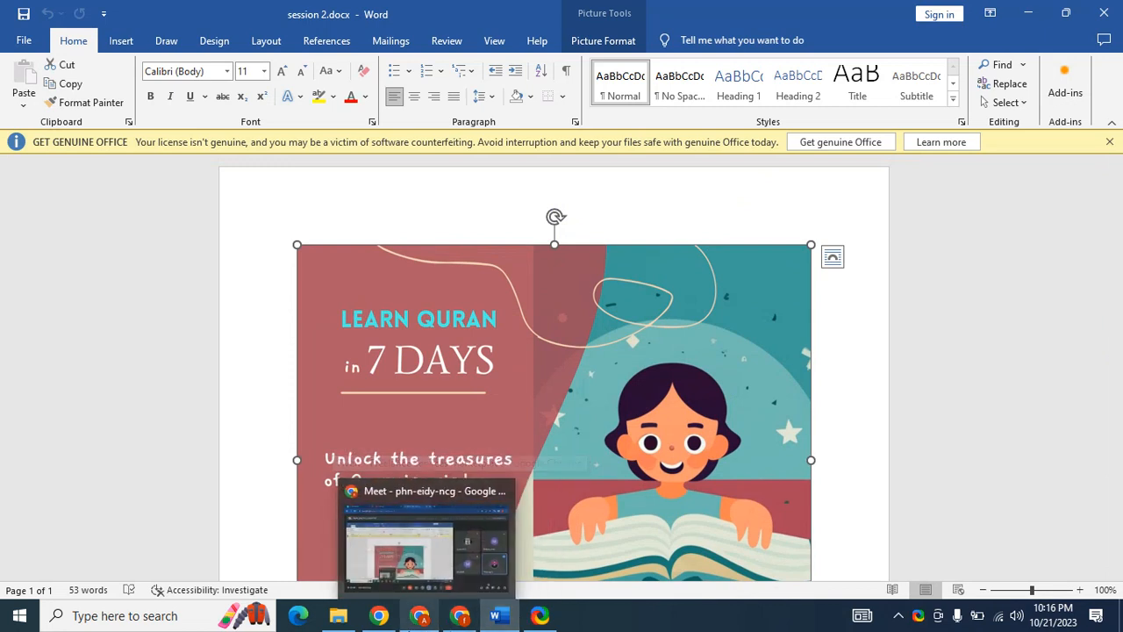
click(447, 621)
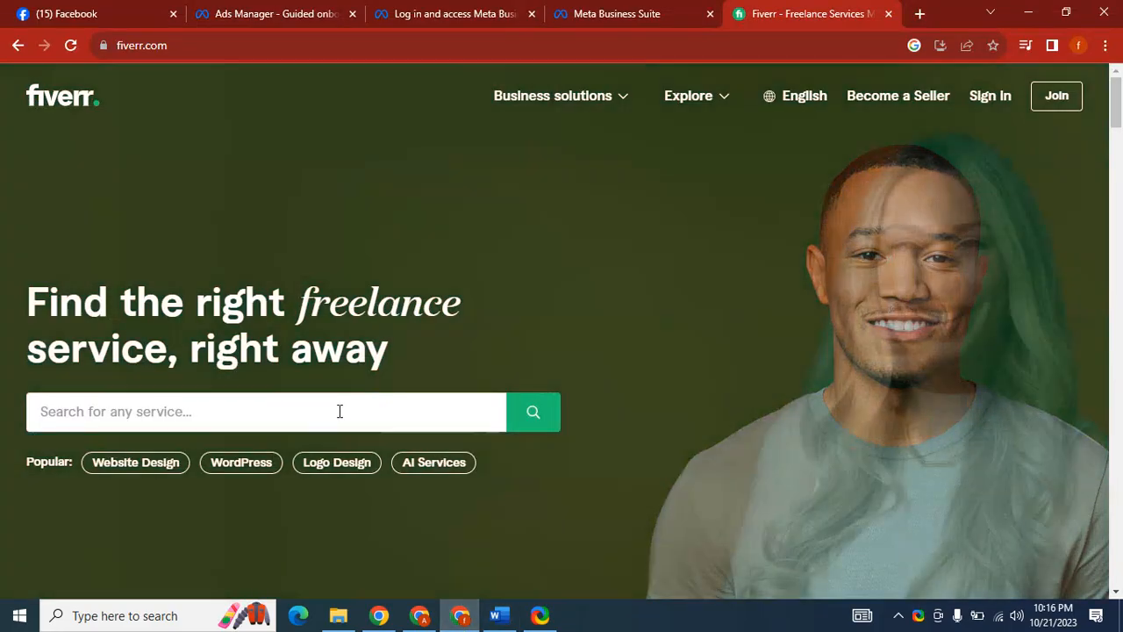
click(340, 411)
text(f)
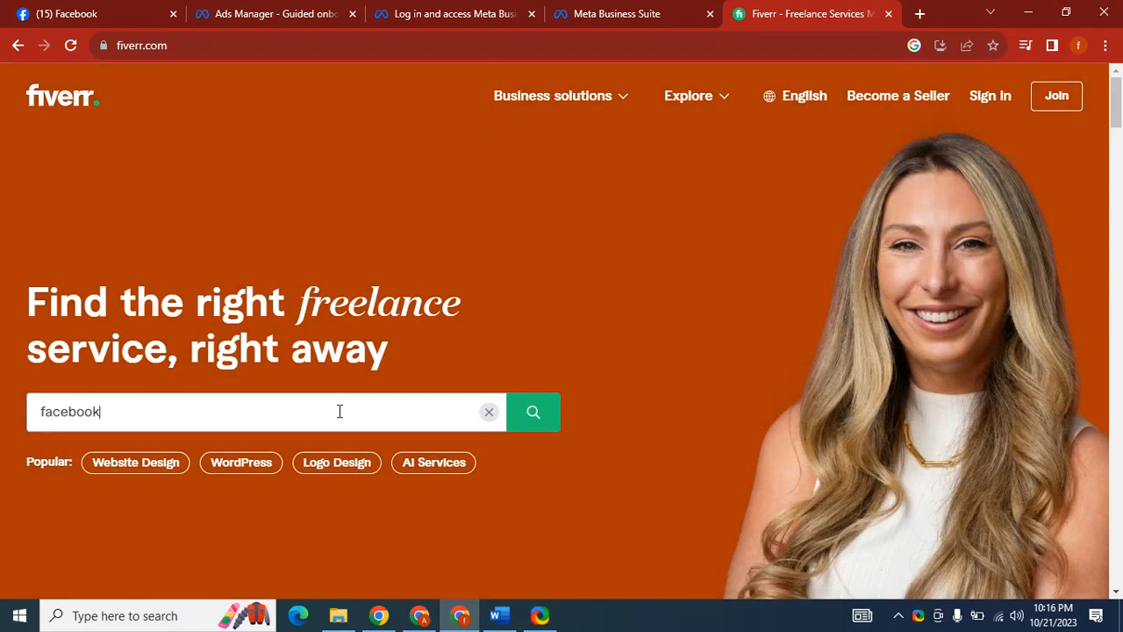
text(acebook)
key(Down)
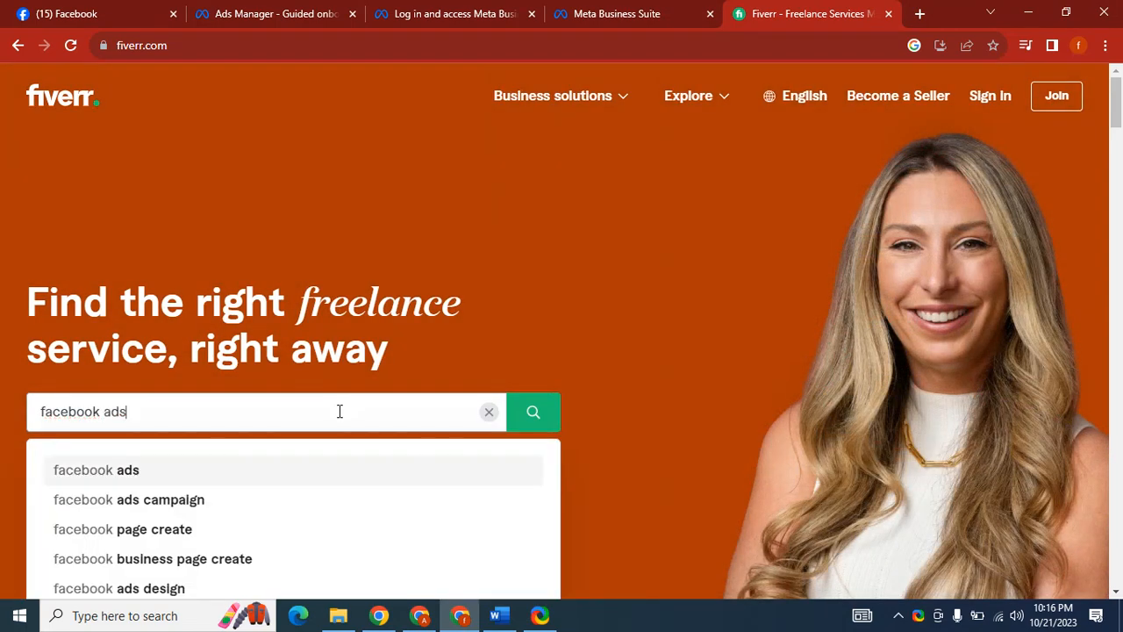
key(Return)
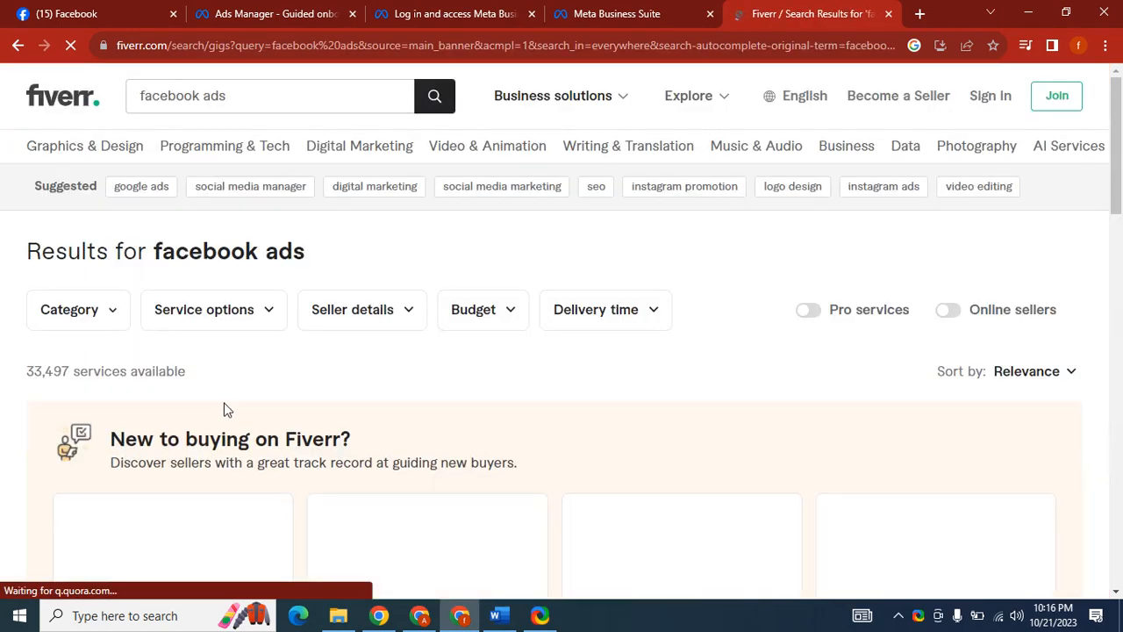
drag(1120, 169, 1120, 243)
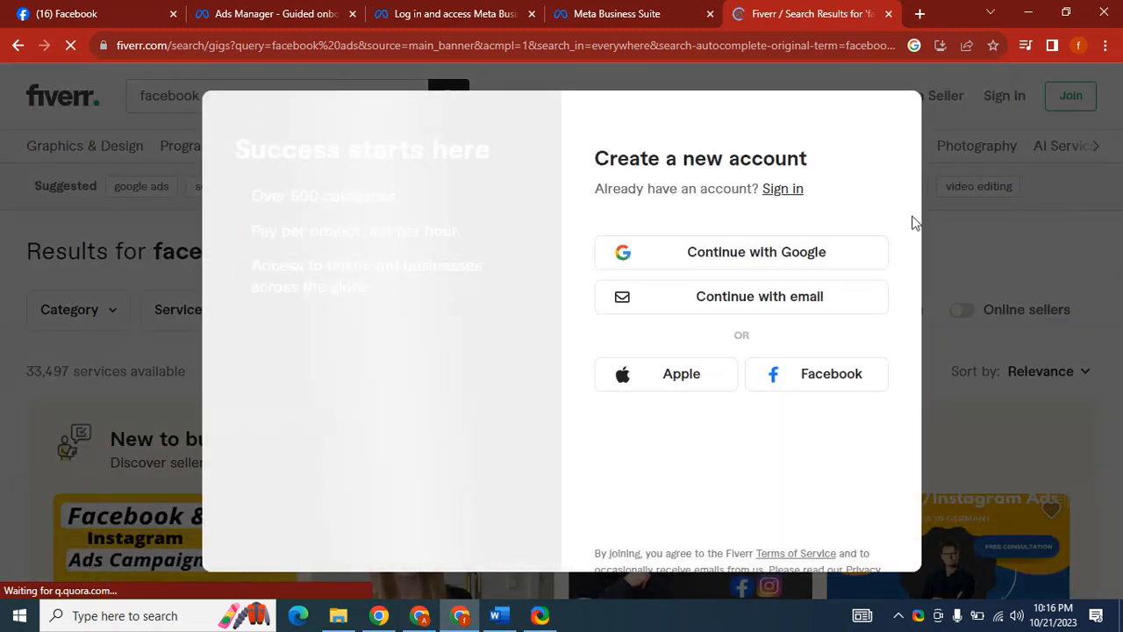
click(928, 182)
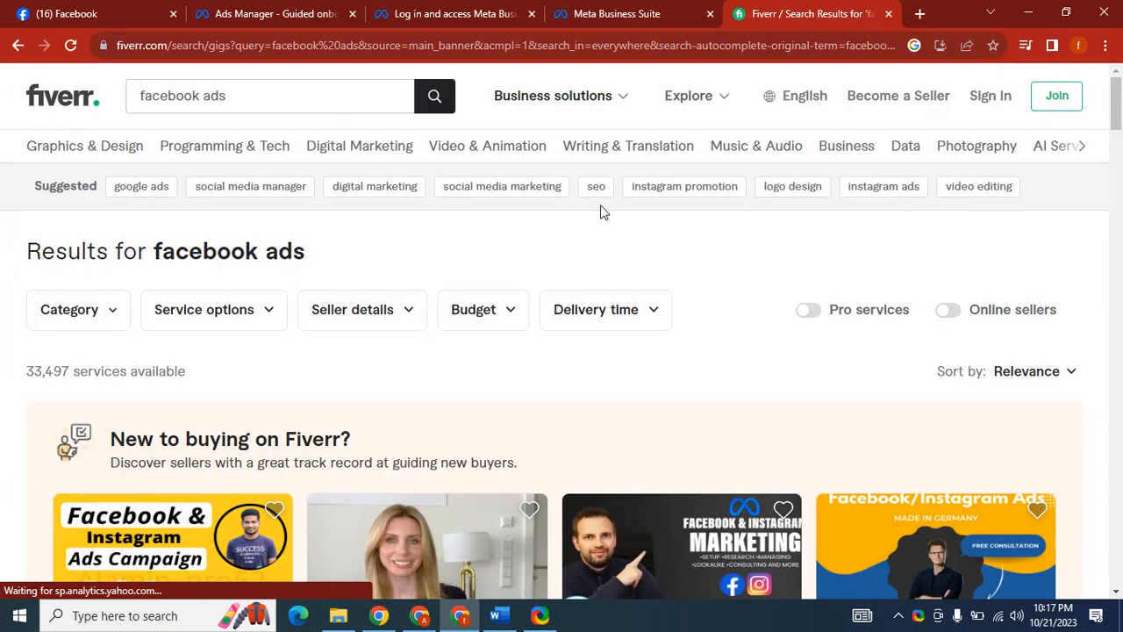
Switch to Facebook and view the list of all profiles and Pages linked to the account.
click(111, 9)
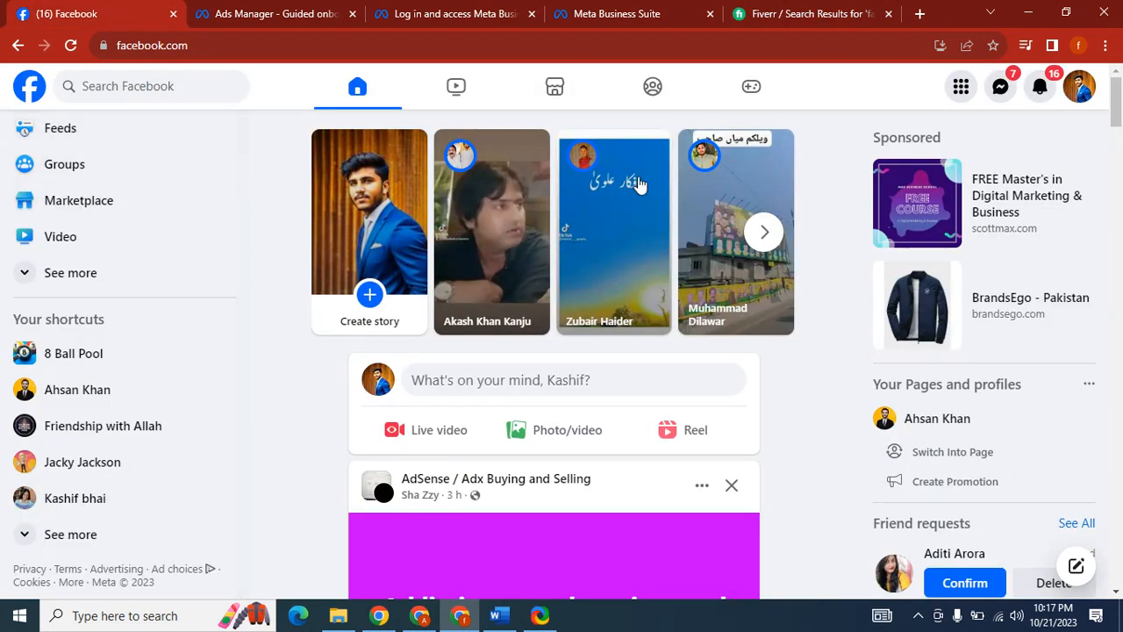
click(1078, 86)
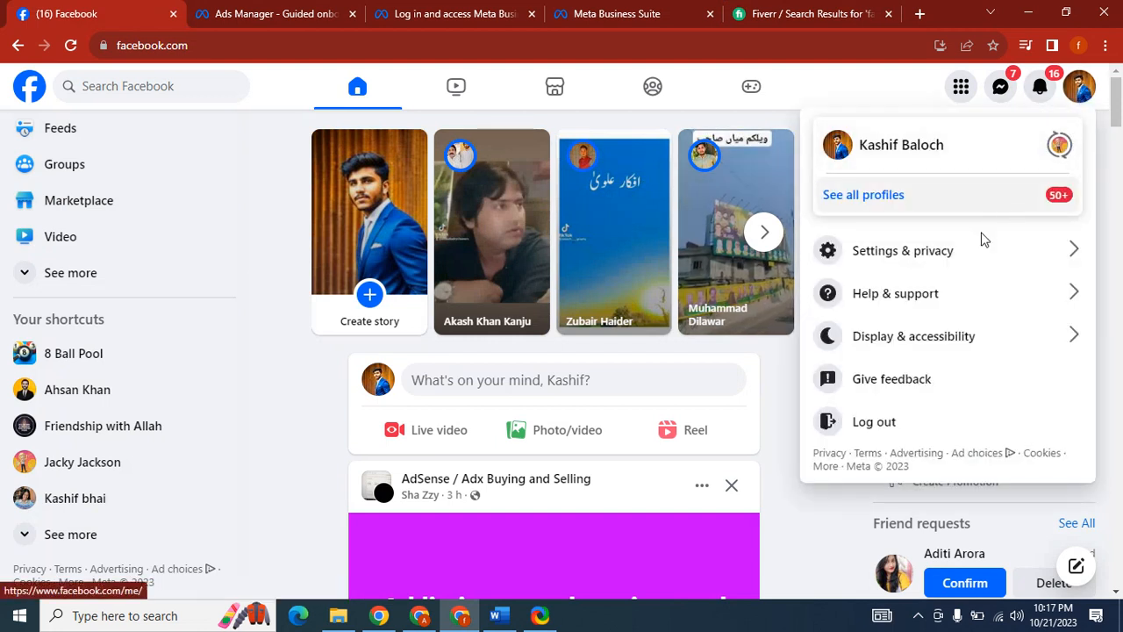
click(1023, 197)
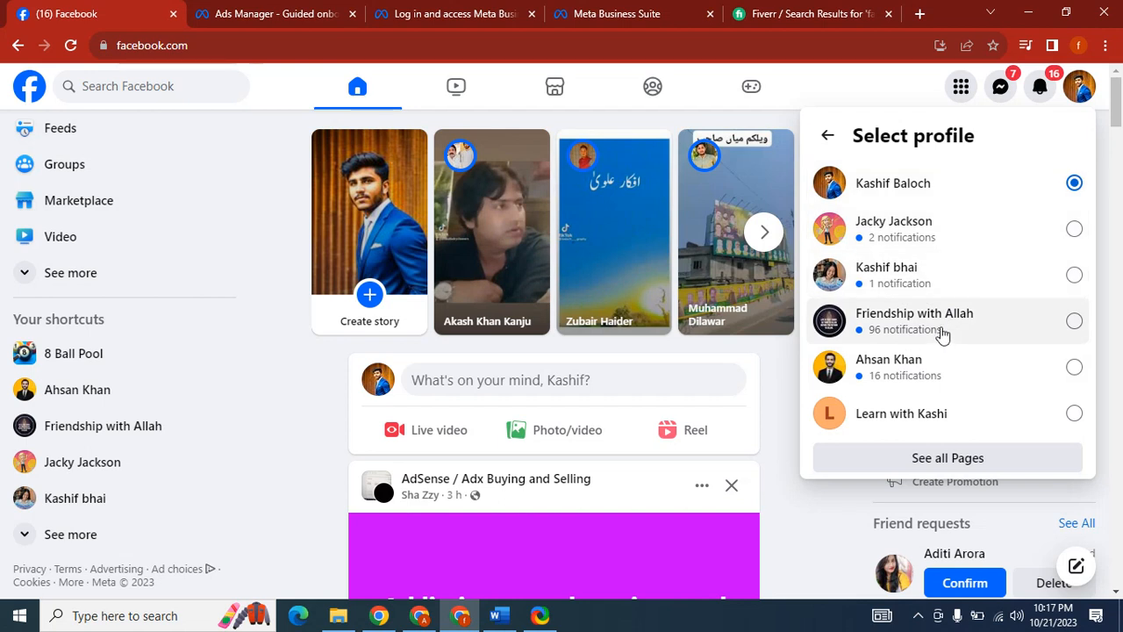
click(817, 100)
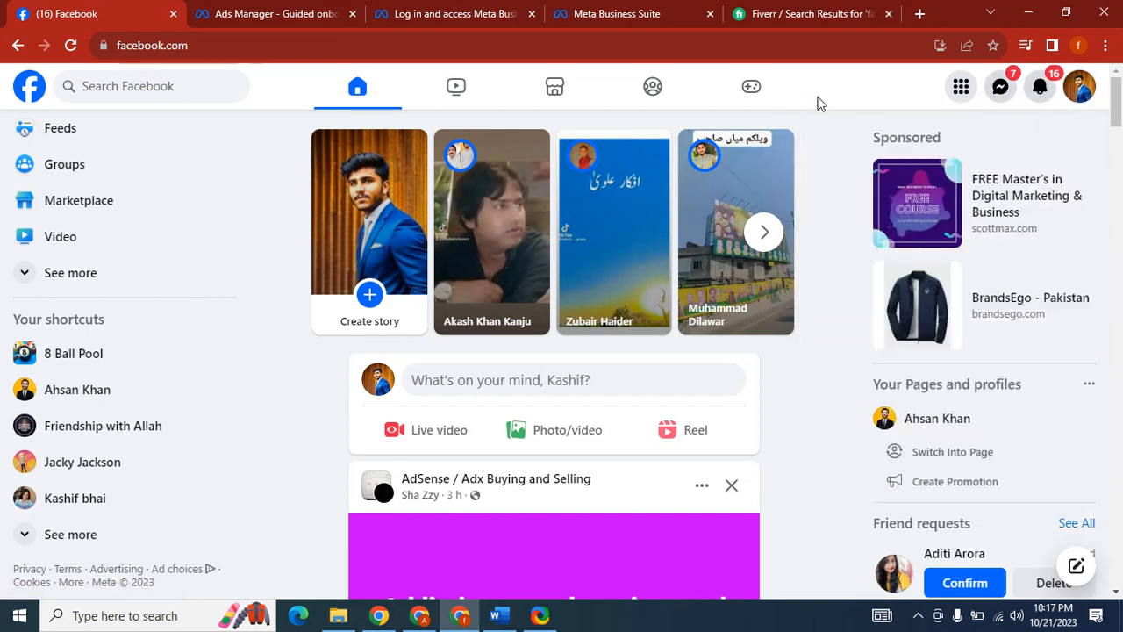
Expand Facebook's full list of shortcuts and look through it for the Ads Manager entry.
click(61, 286)
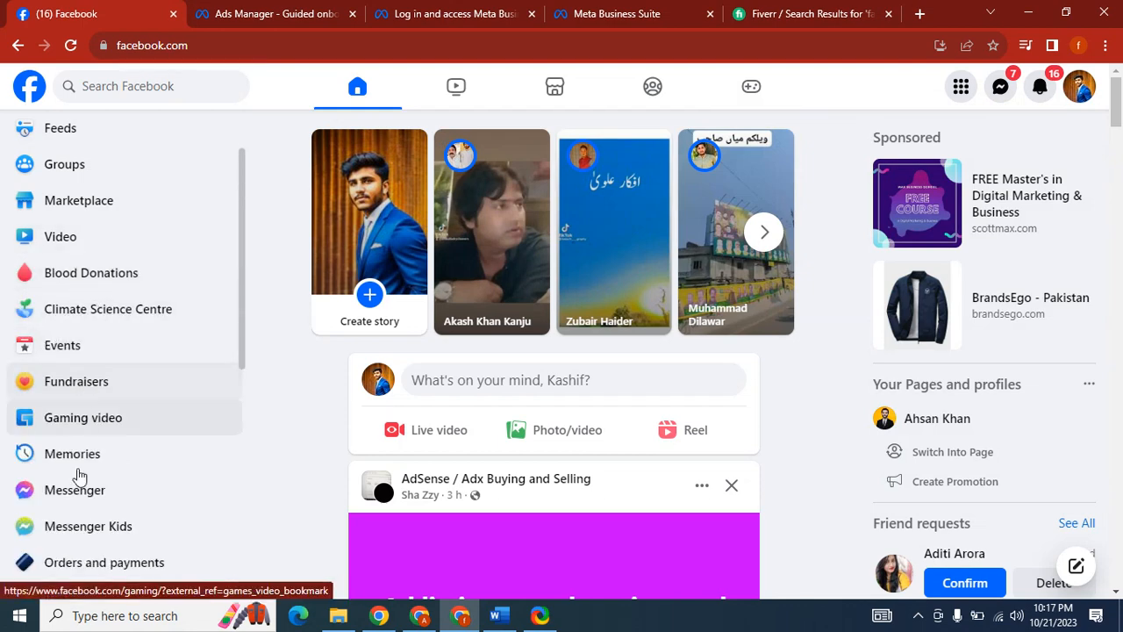
drag(243, 205, 251, 147)
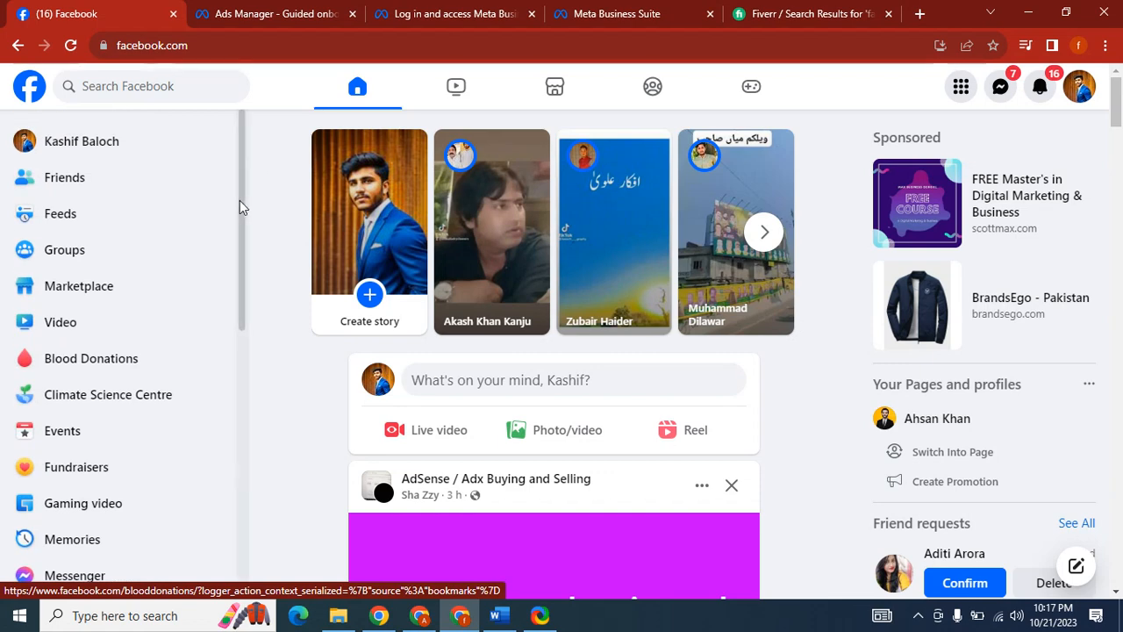
drag(240, 205, 252, 123)
Return from Ads Manager to the Facebook home page, reopen Ads Manager and dismiss the prompt to continue ad account setup.
click(254, 11)
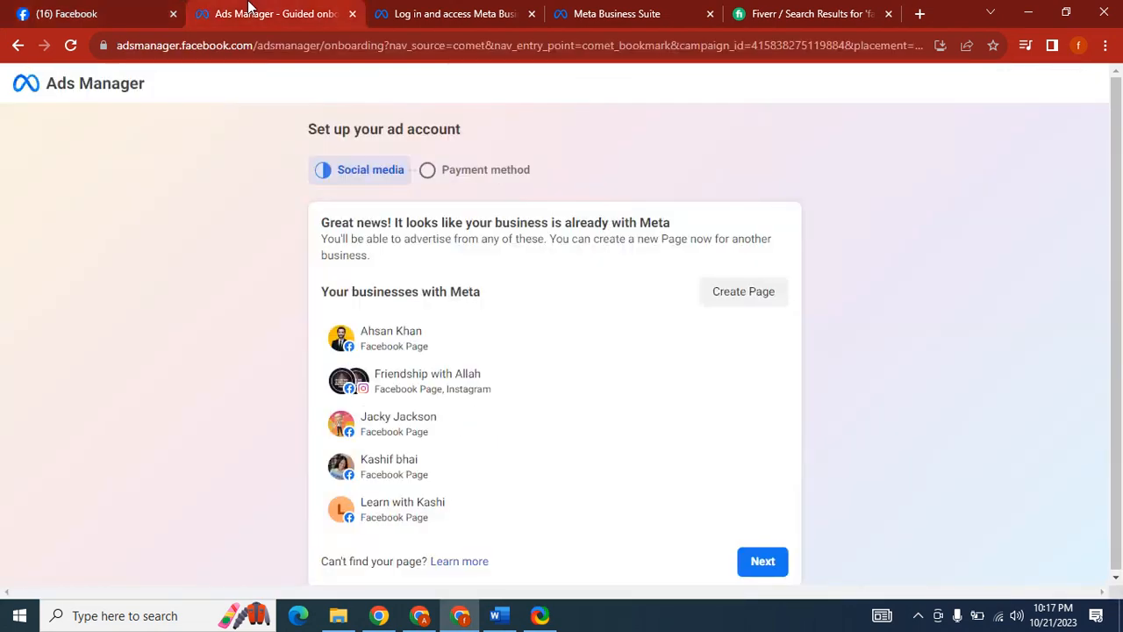
click(17, 49)
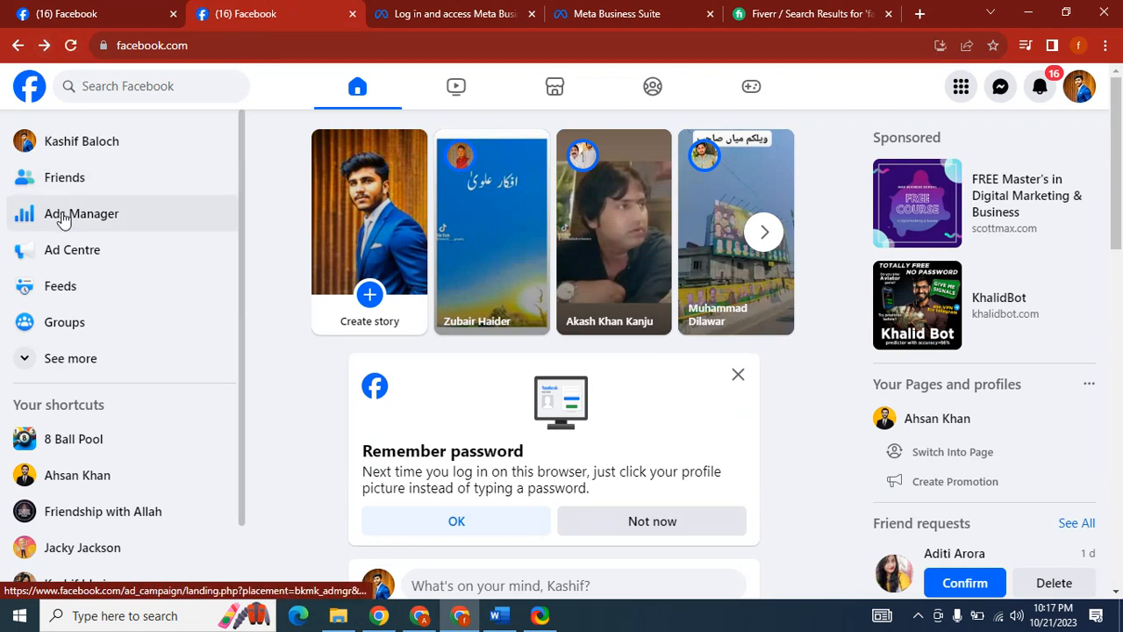
click(70, 47)
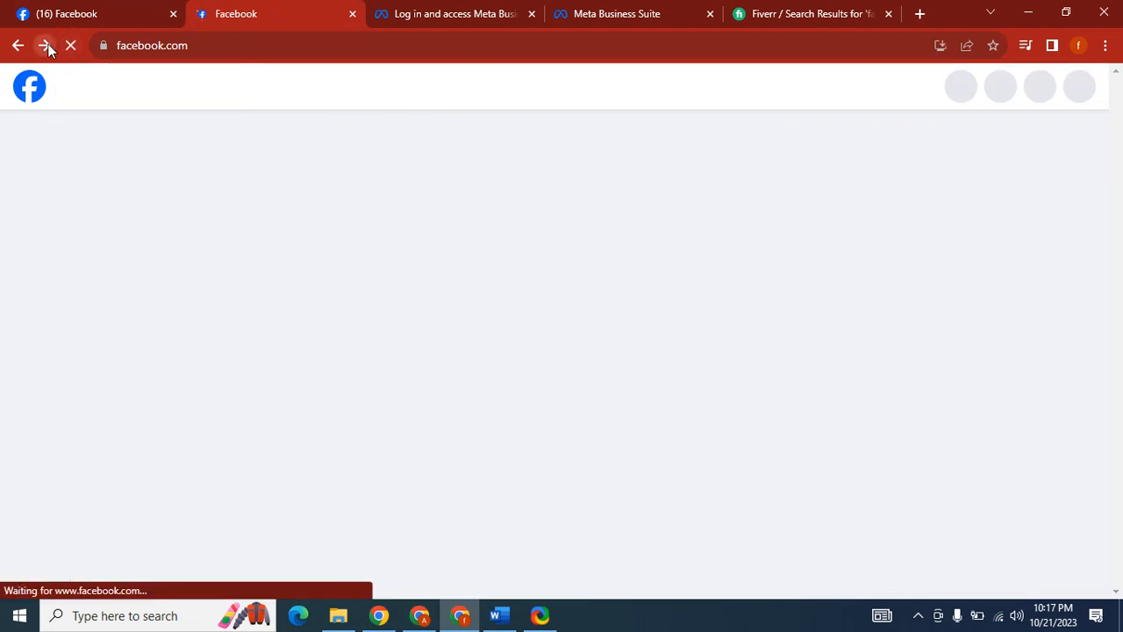
click(45, 46)
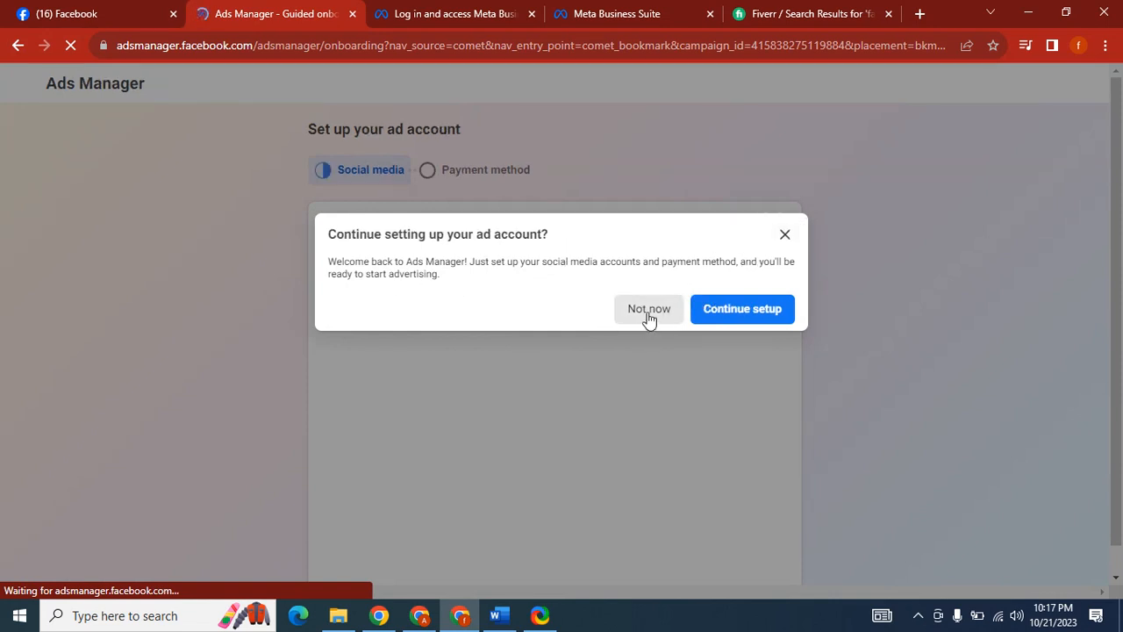
click(781, 245)
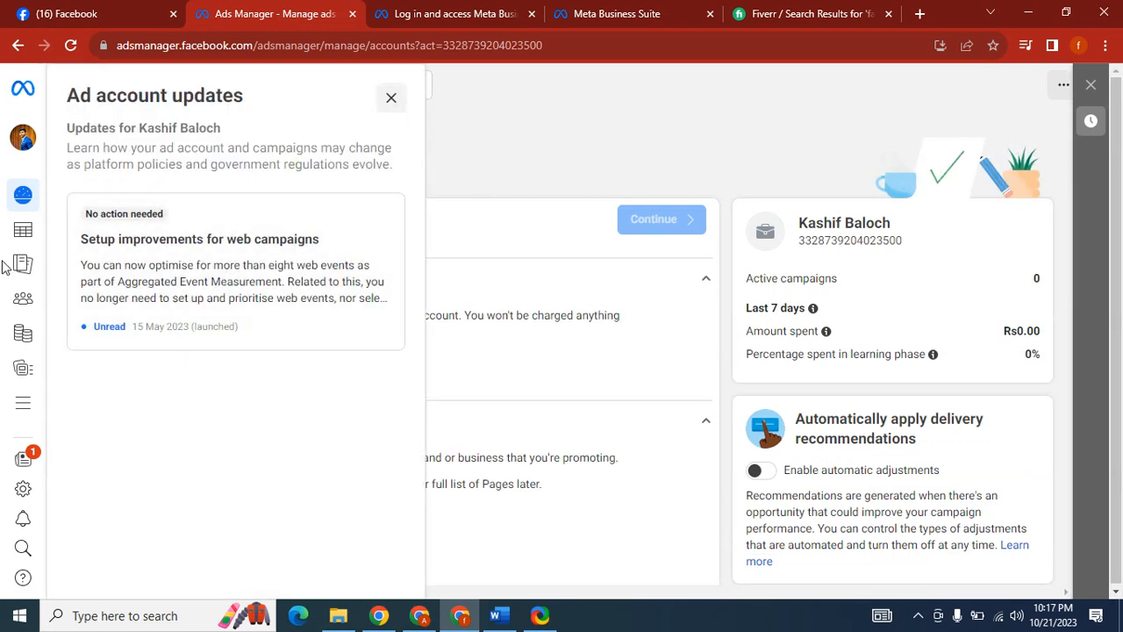
Open the ad account's Billing section and close the ad account updates and the payment tracking tour offer.
mouse_move(29, 248)
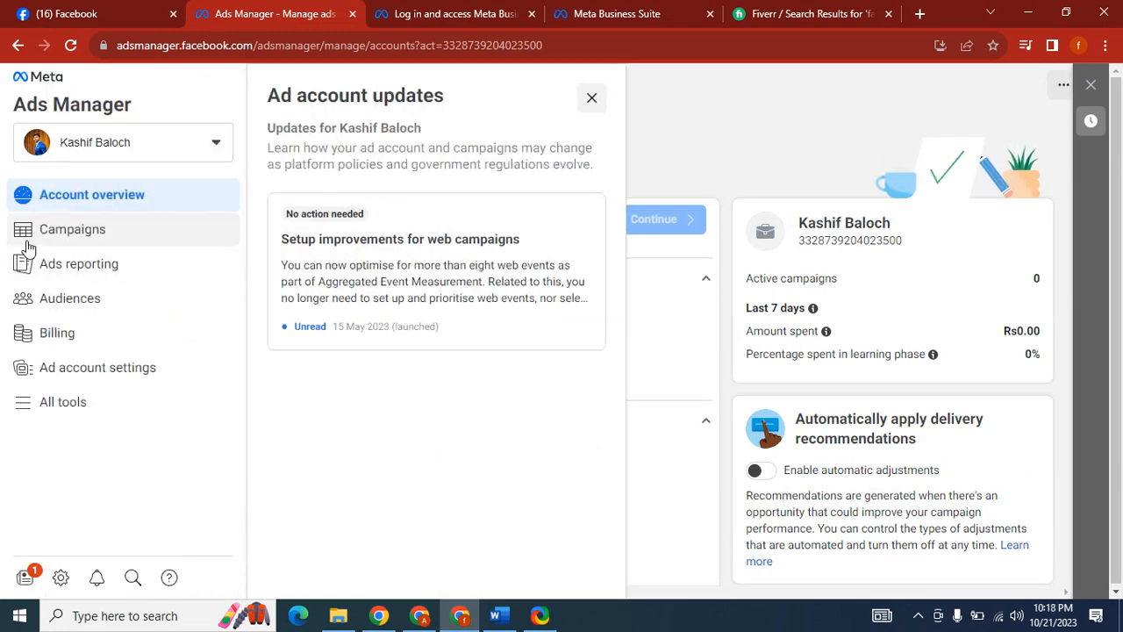
click(79, 341)
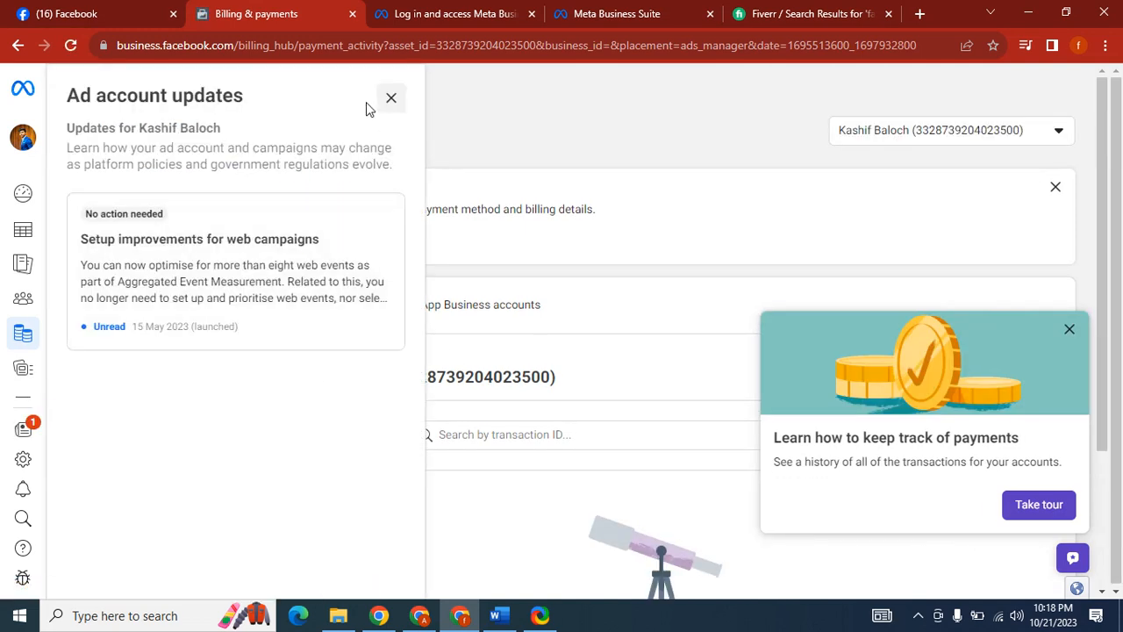
click(390, 99)
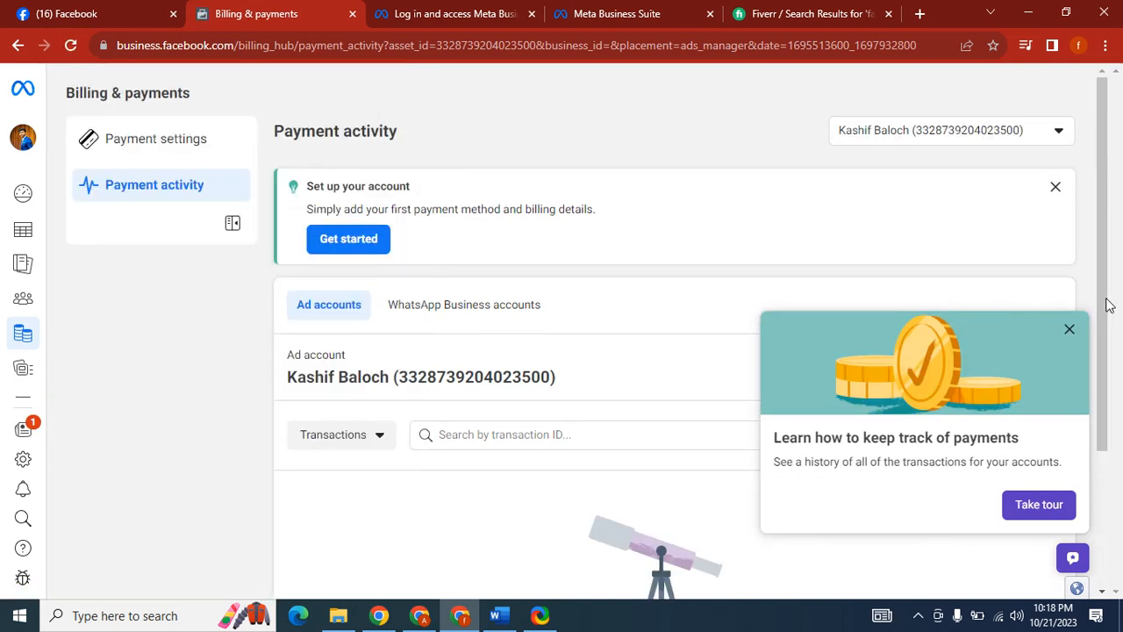
click(1069, 329)
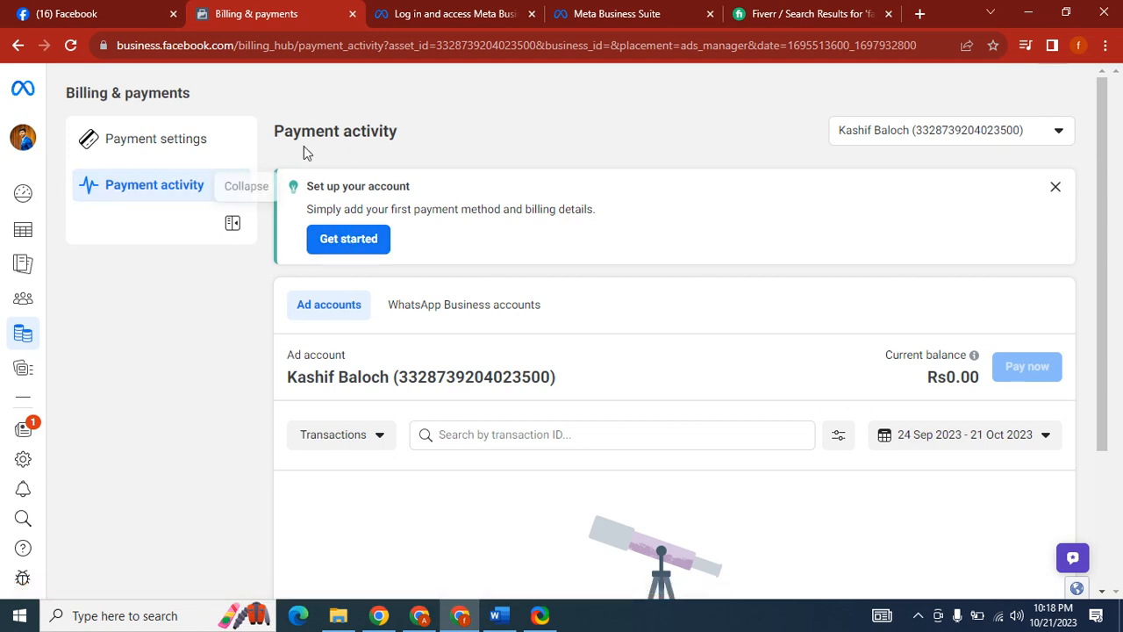
Switch to the Google Meet call to check on the participants, and return to the Billing & payments page.
click(417, 617)
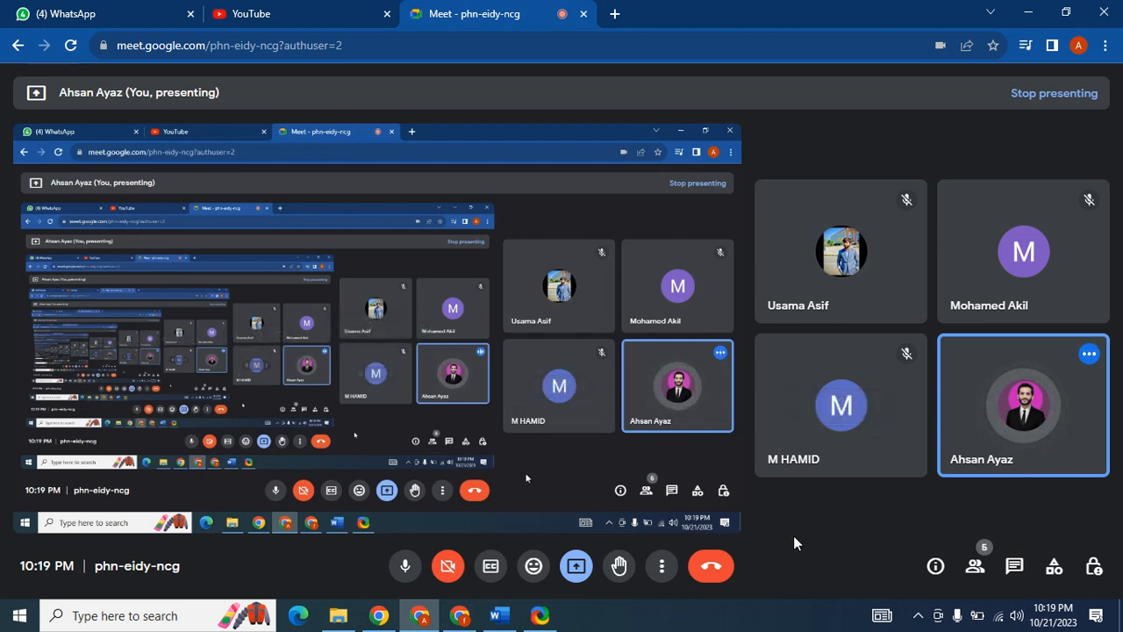
mouse_move(864, 417)
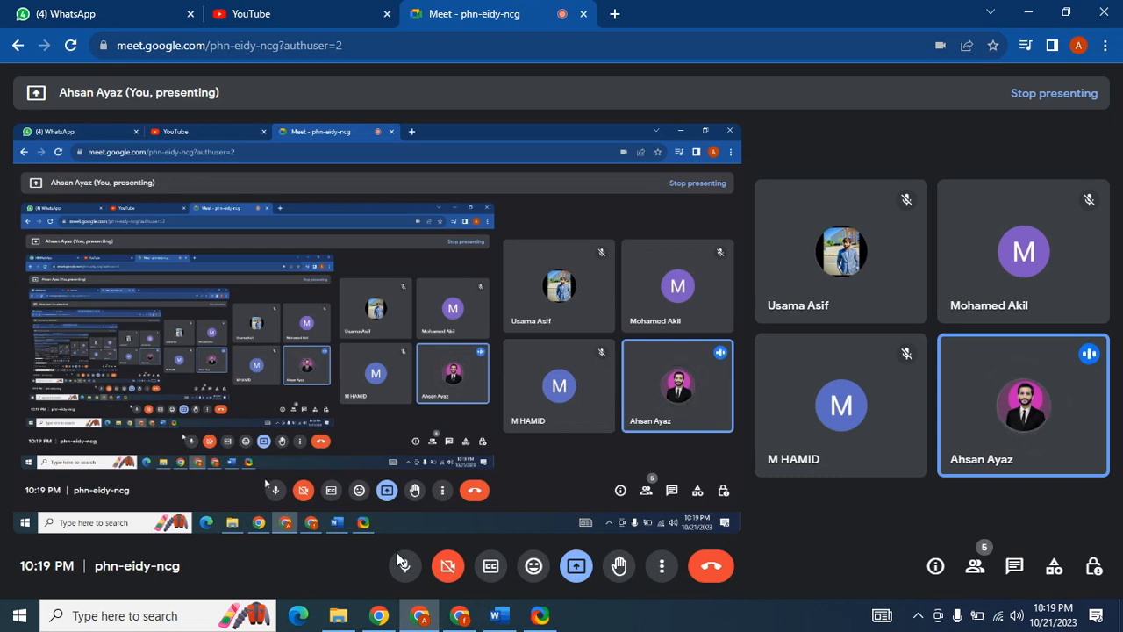
click(453, 617)
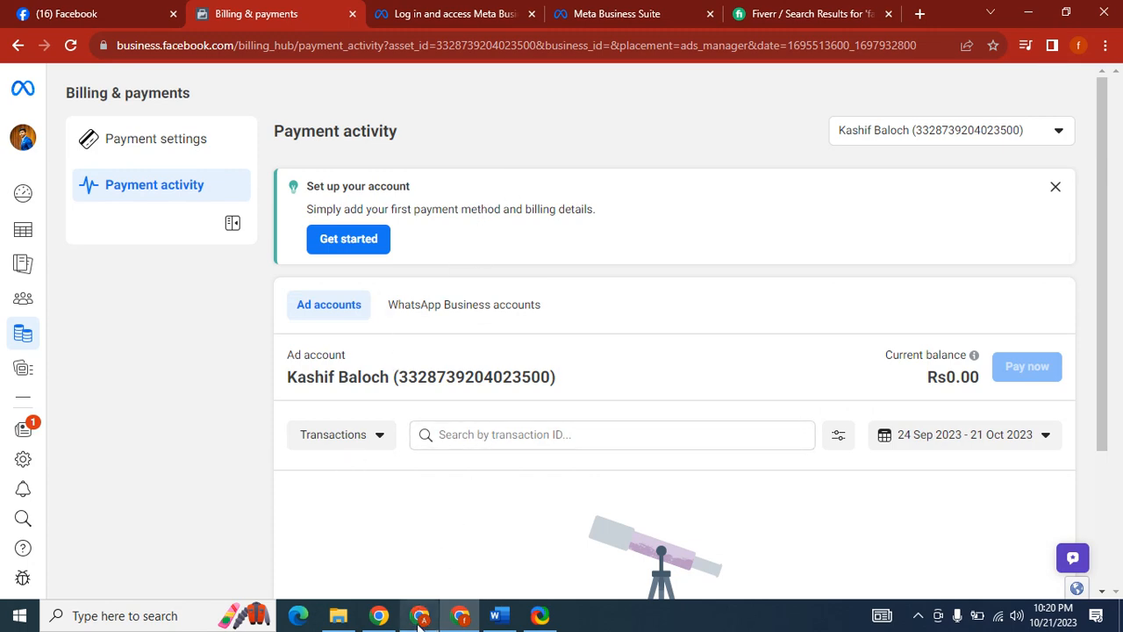
mouse_move(419, 621)
click(419, 536)
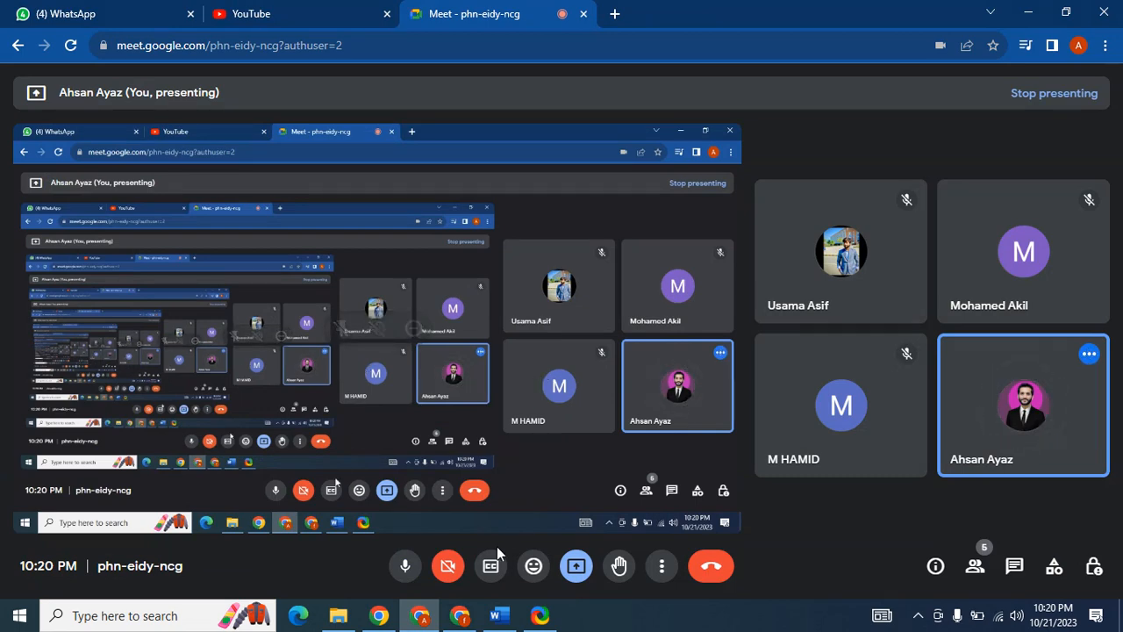
click(462, 617)
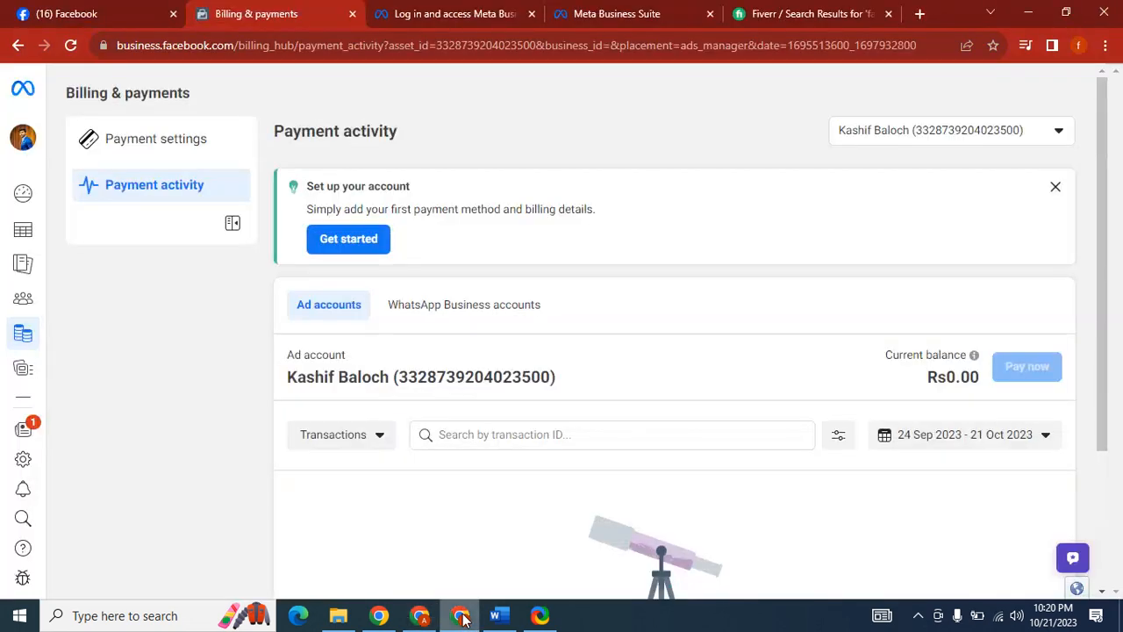
On the Meta business overview page, open the Business Manager account creation form and examine its business name and email fields.
click(460, 10)
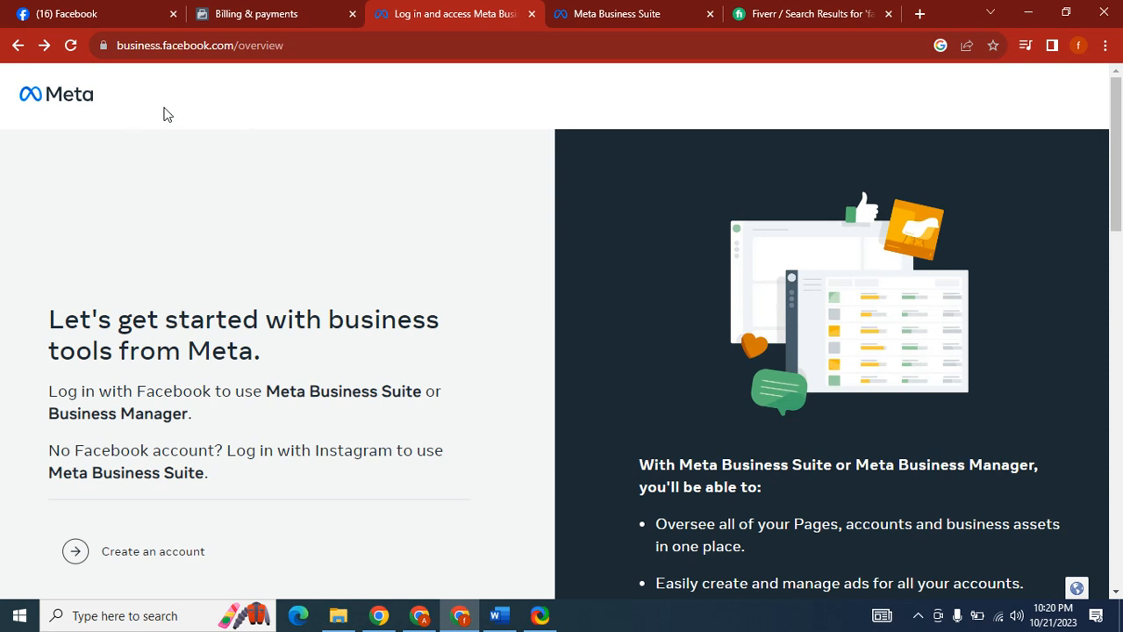
click(241, 45)
click(295, 45)
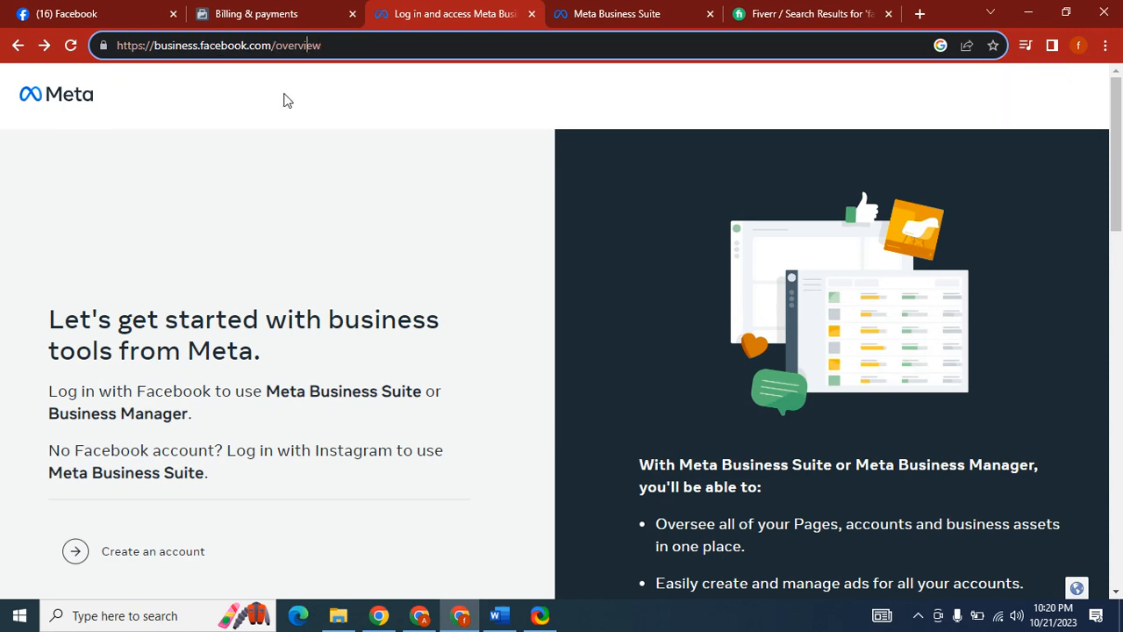
click(145, 551)
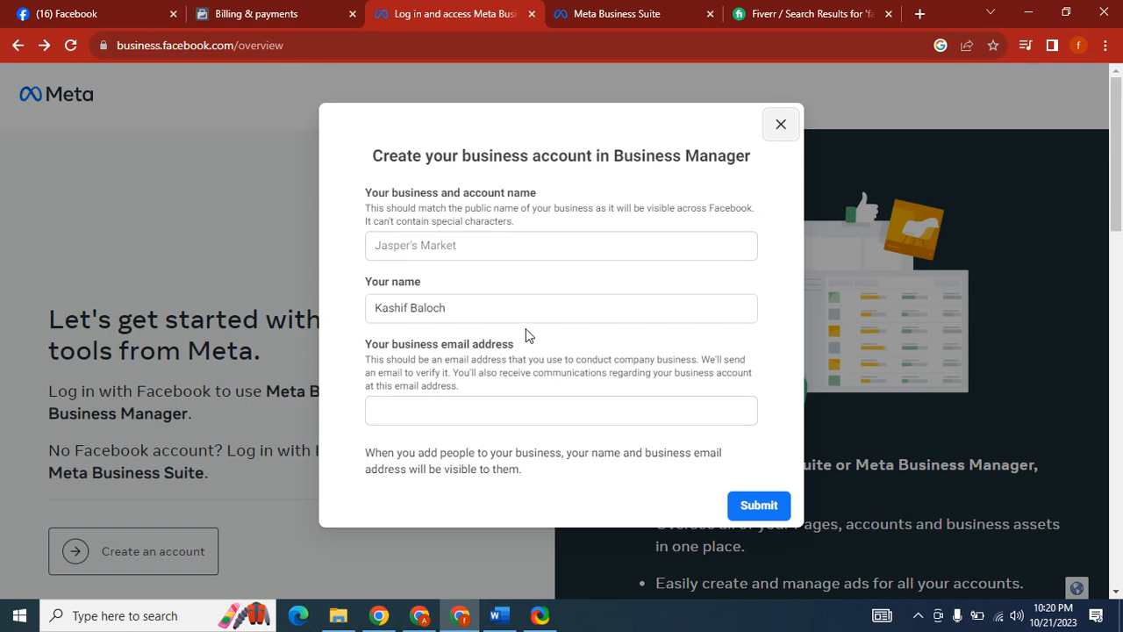
click(519, 246)
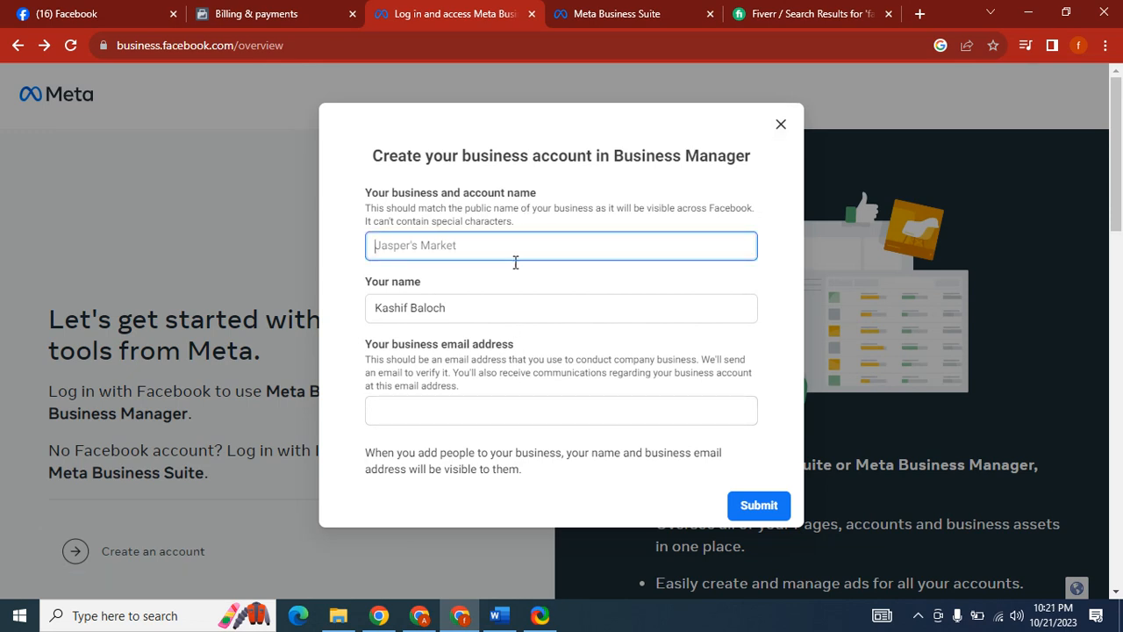
click(481, 412)
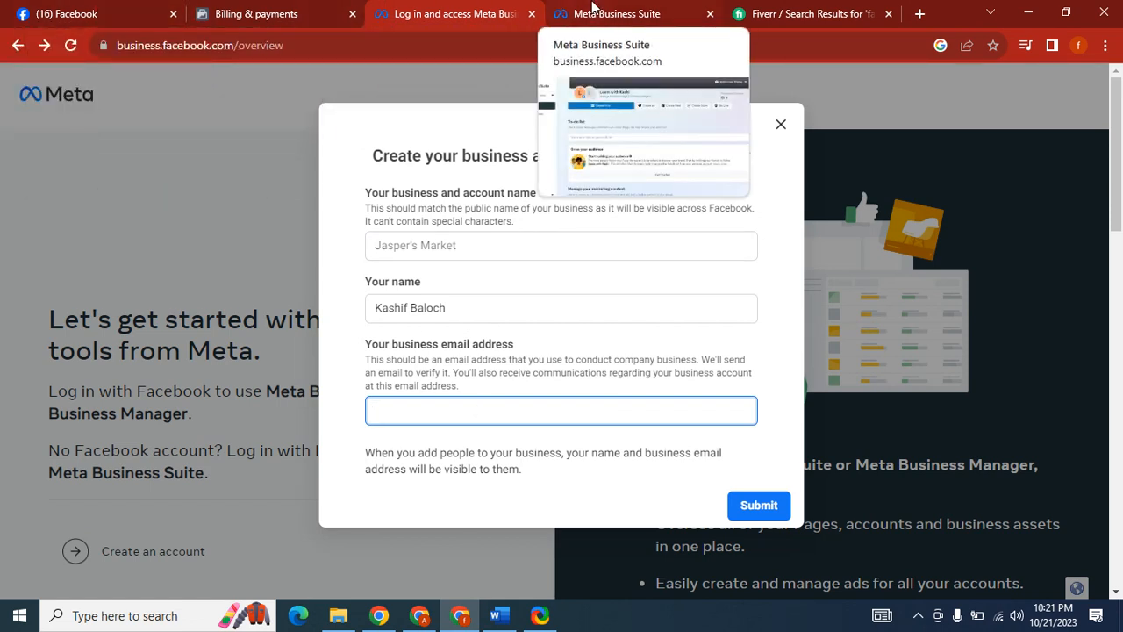
Switch to Meta Business Suite and view the business accounts listed under the Learn with Kashi Page.
click(619, 9)
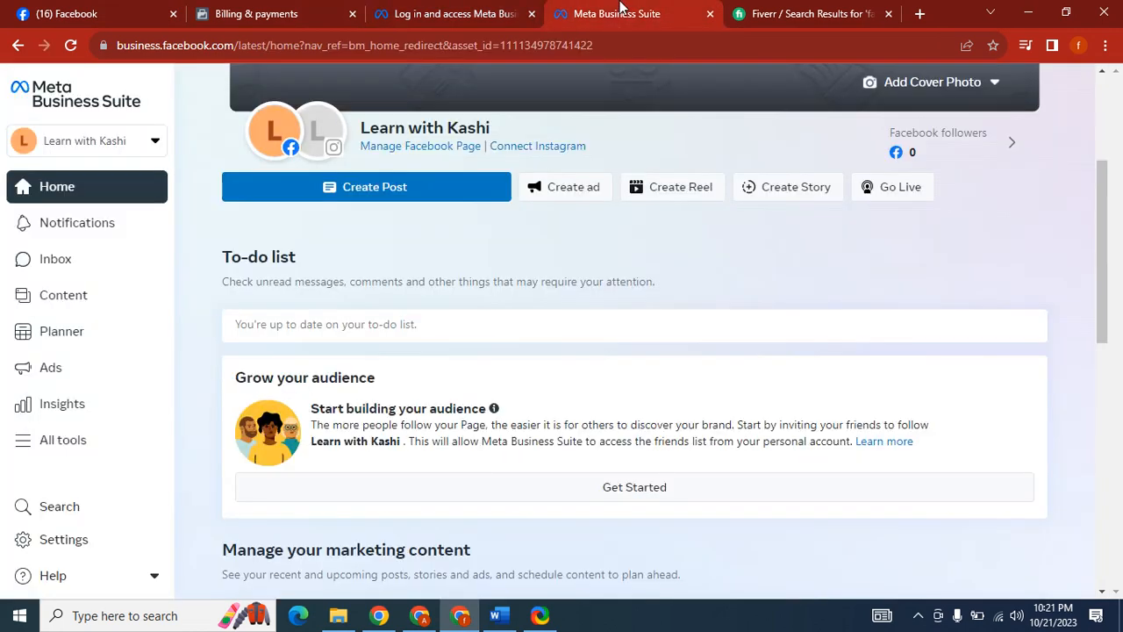
click(127, 155)
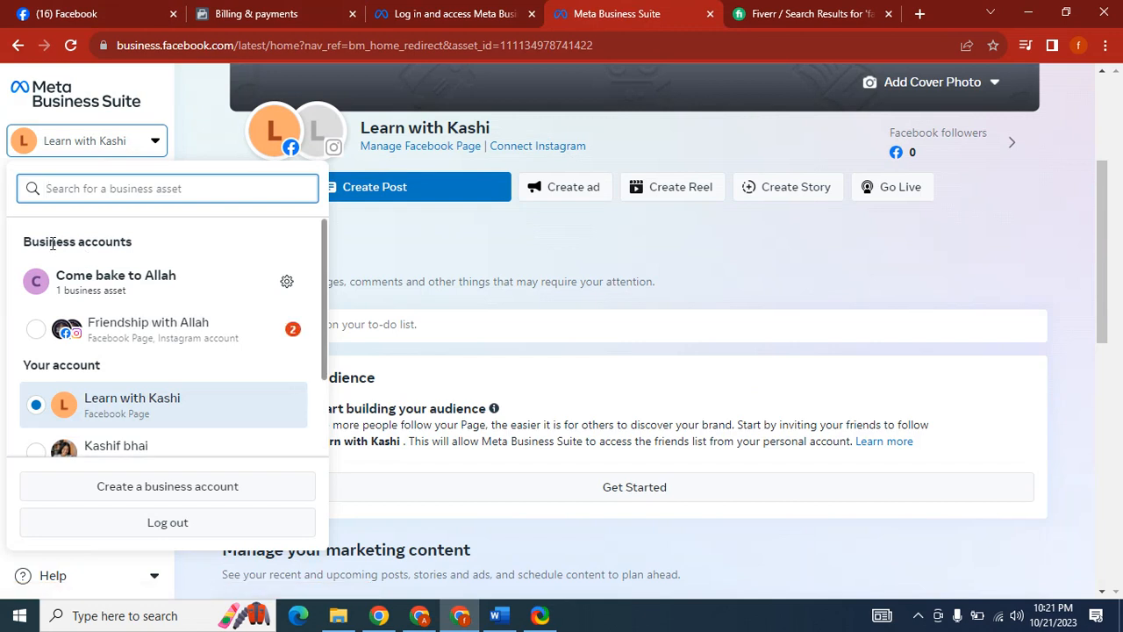
drag(48, 242, 170, 251)
click(169, 251)
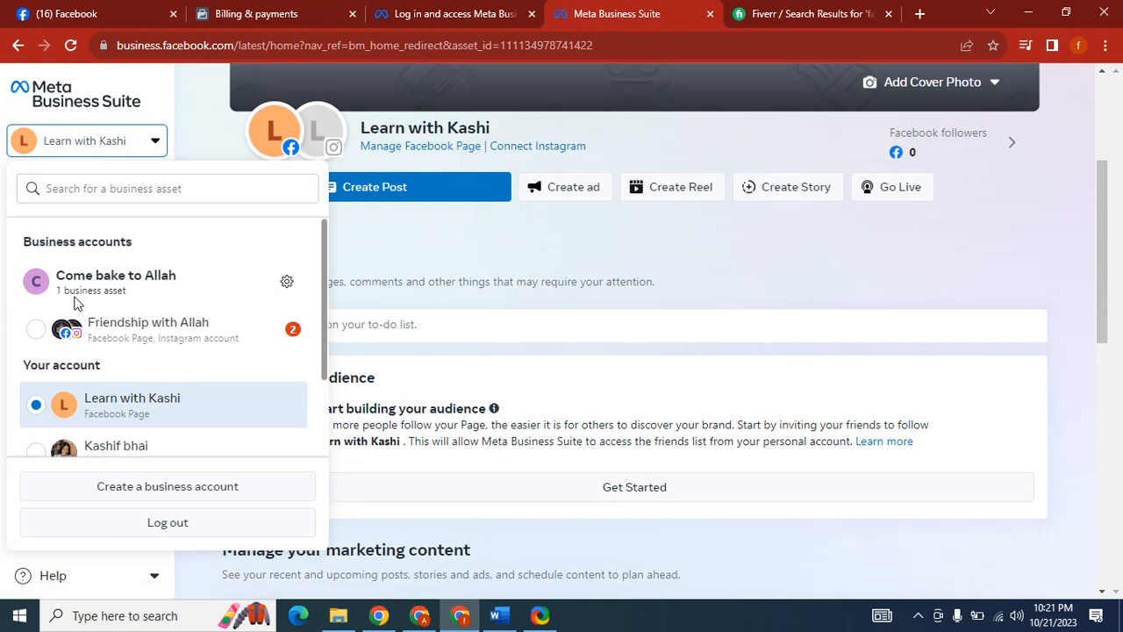
Look through the business accounts and Facebook Pages in the account list, and close the list.
drag(323, 252, 314, 211)
mouse_move(323, 249)
mouse_down()
mouse_move(324, 344)
mouse_move(326, 226)
mouse_move(325, 320)
mouse_move(325, 240)
mouse_up()
scroll(298, 375, down, 2)
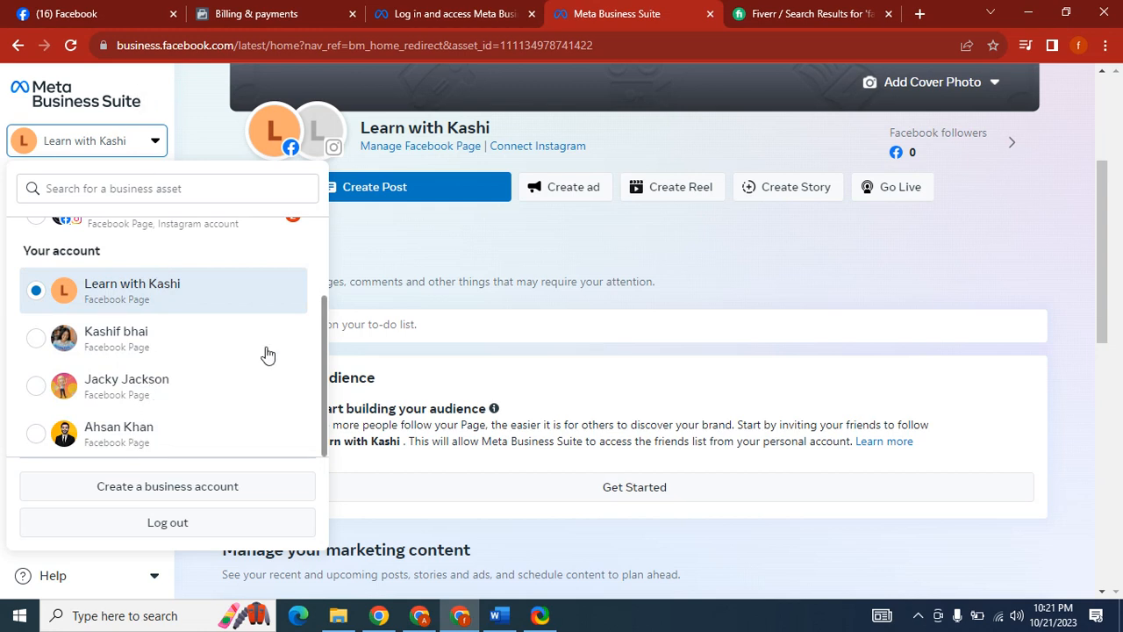
click(392, 254)
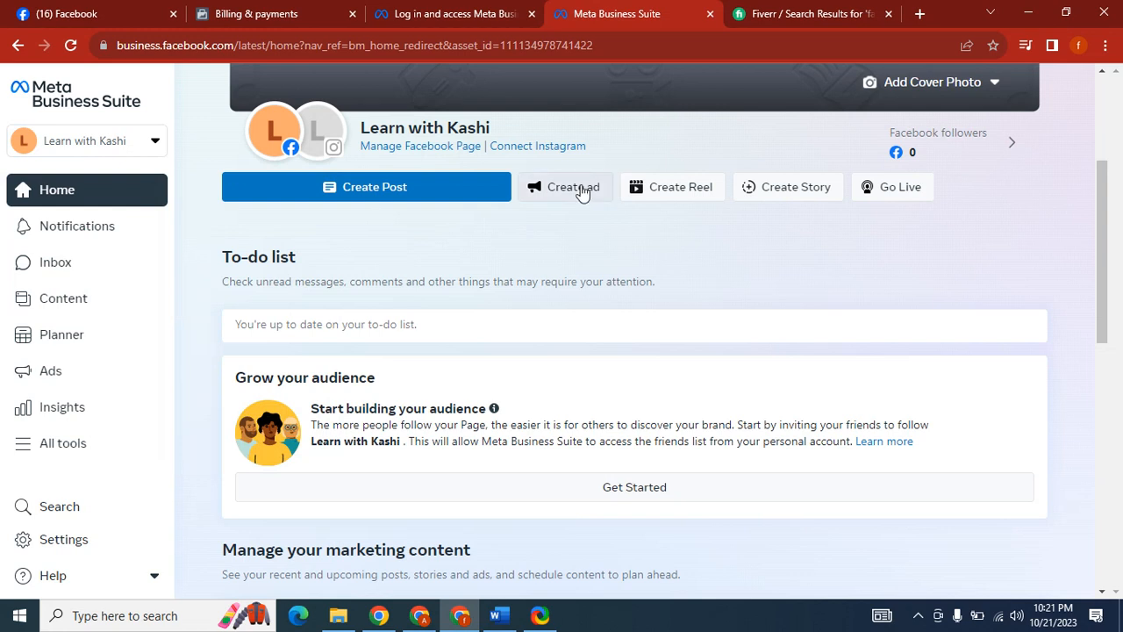
Switch to the Friendship with Allah Page and dismiss its Meta business account summary.
click(130, 153)
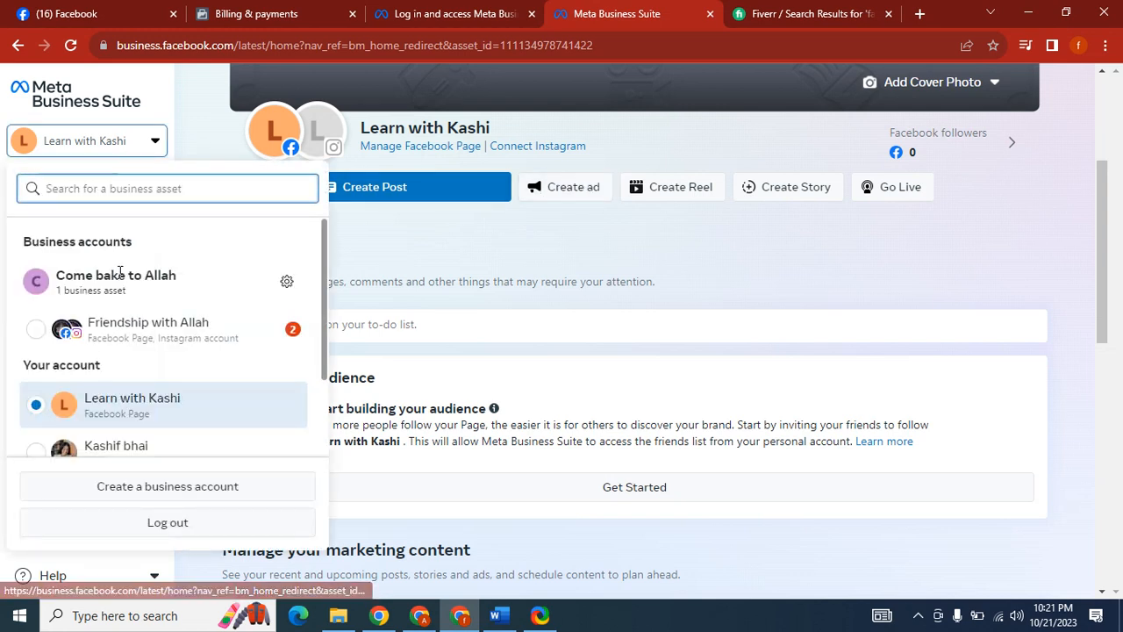
click(134, 333)
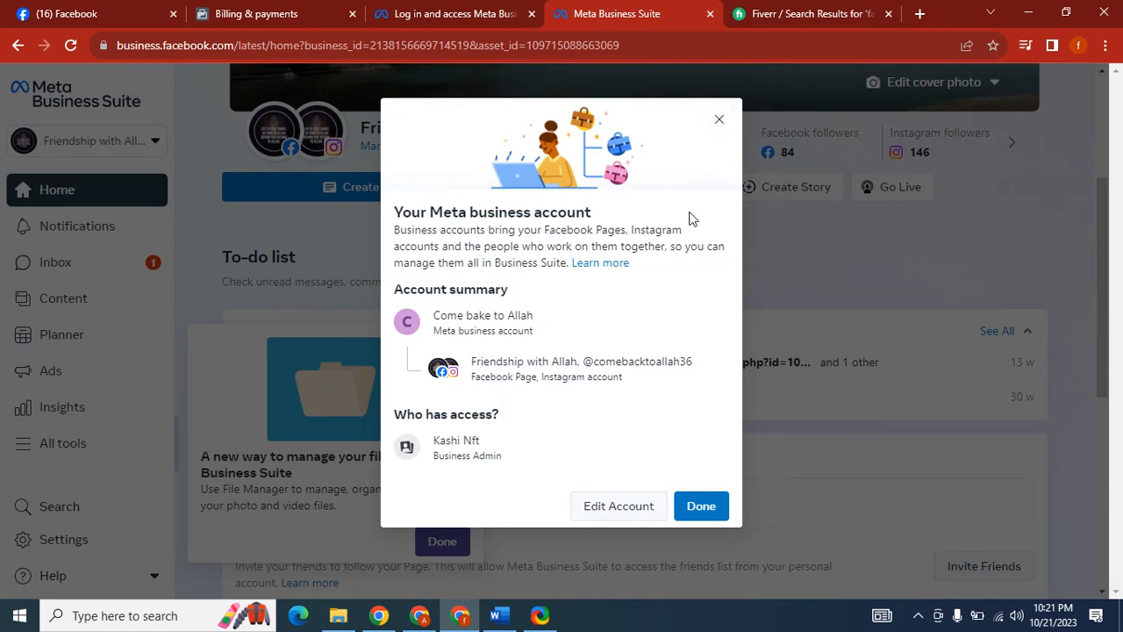
click(719, 118)
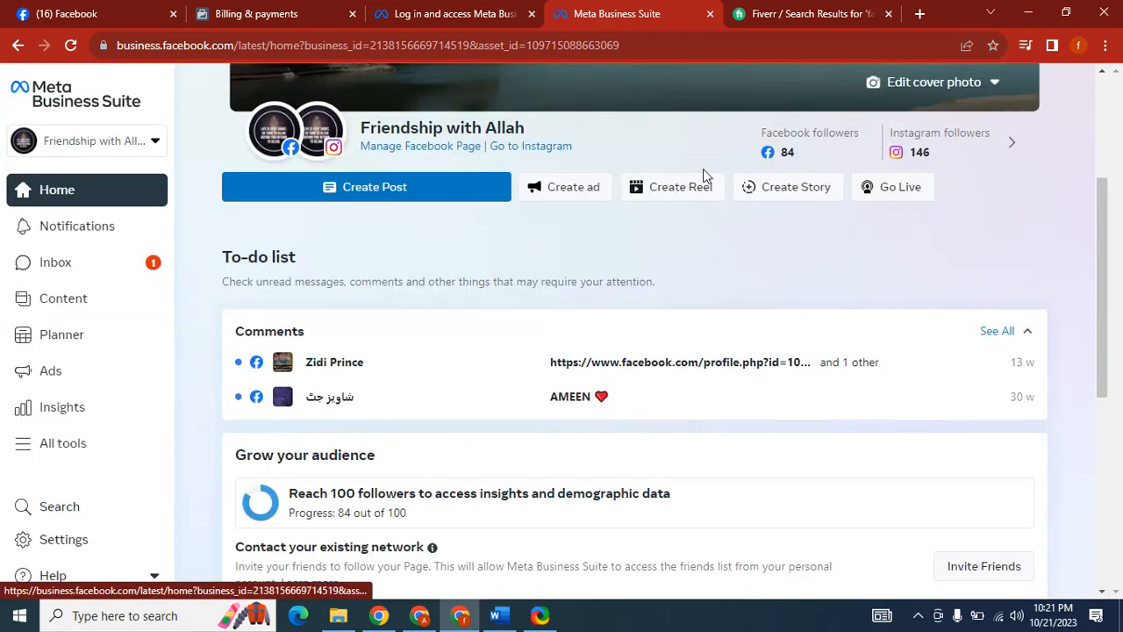
Open the Page's Business insights from its follower figures and look over the Page home and available tools.
click(935, 155)
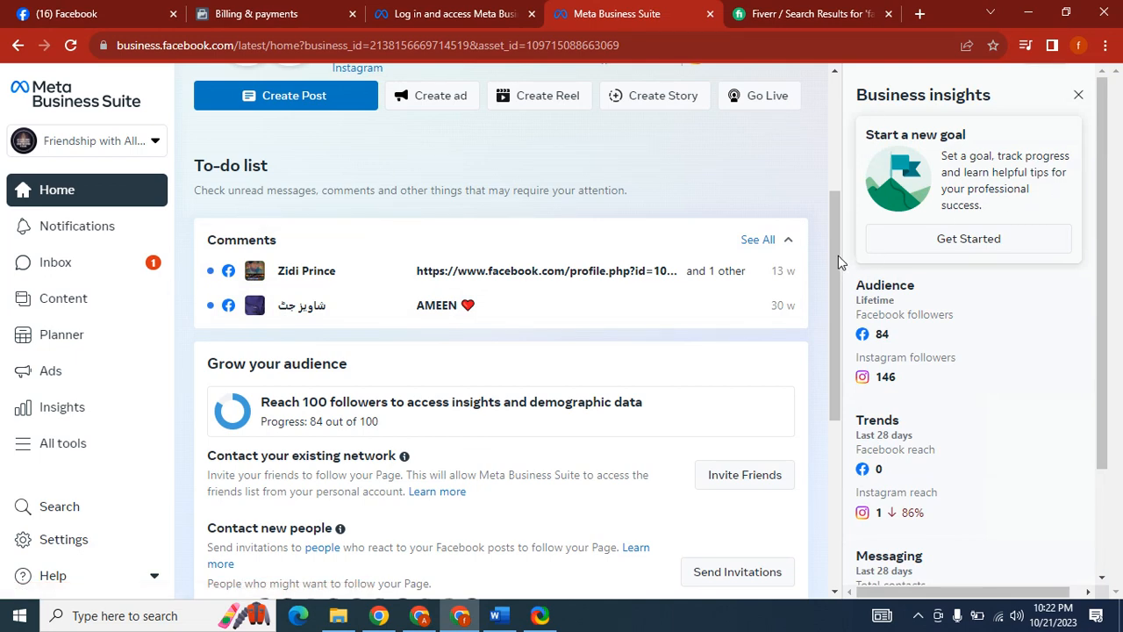
drag(837, 262, 838, 145)
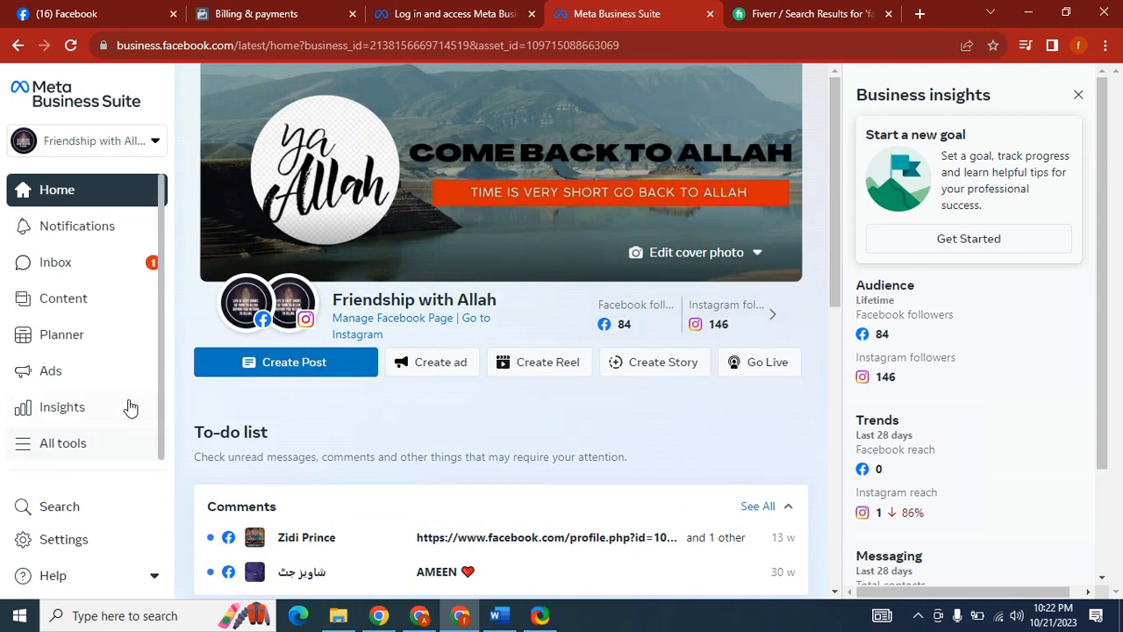
scroll(159, 361, down, 1)
scroll(154, 439, up, 1)
Return to the Learn with Kashi Page and start a new ad with the Get More Messages goal.
click(20, 46)
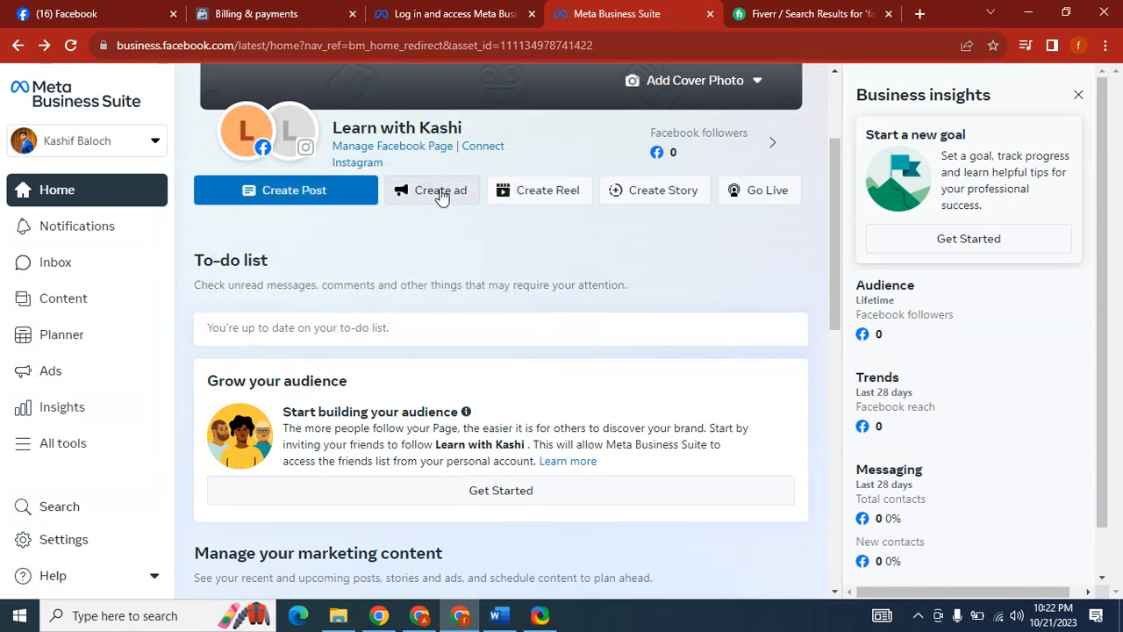
click(441, 195)
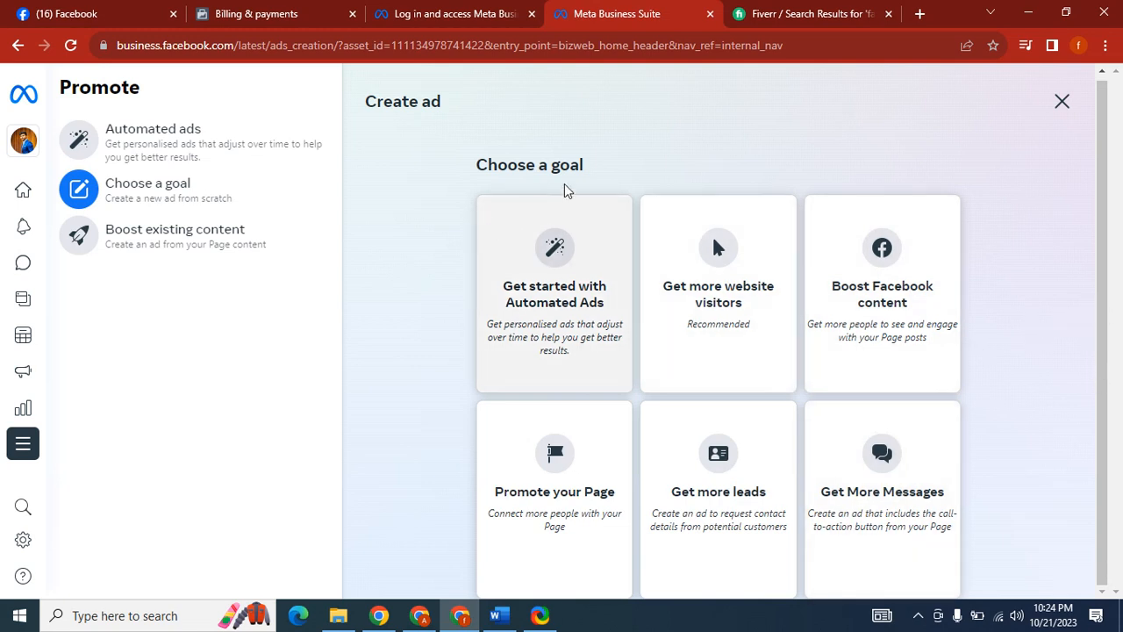
triple_click(525, 161)
click(604, 173)
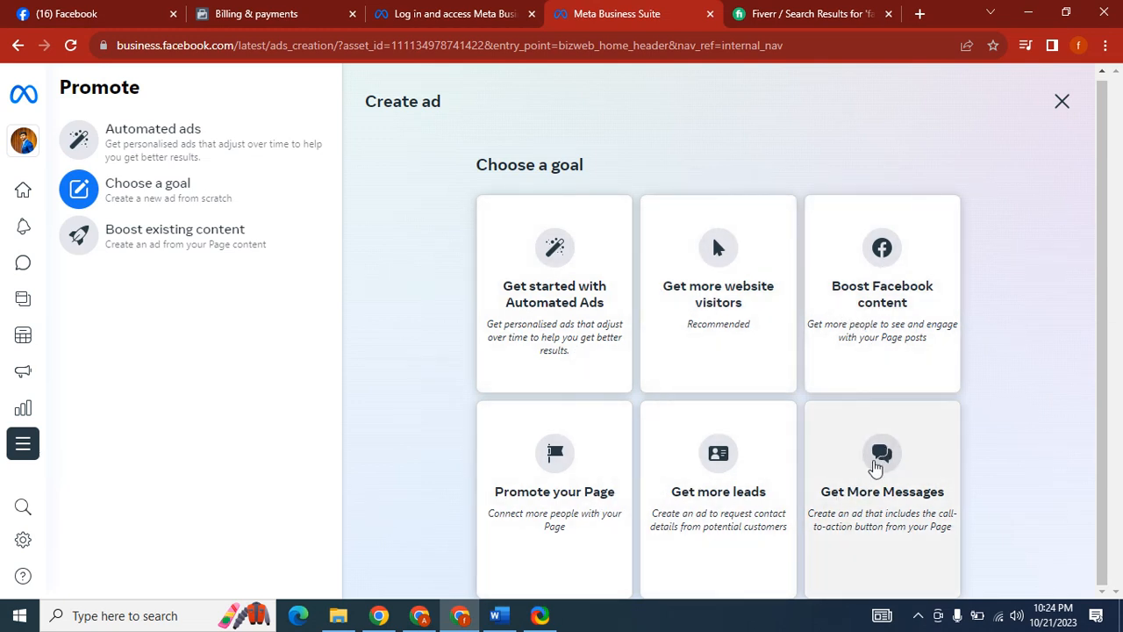
click(886, 454)
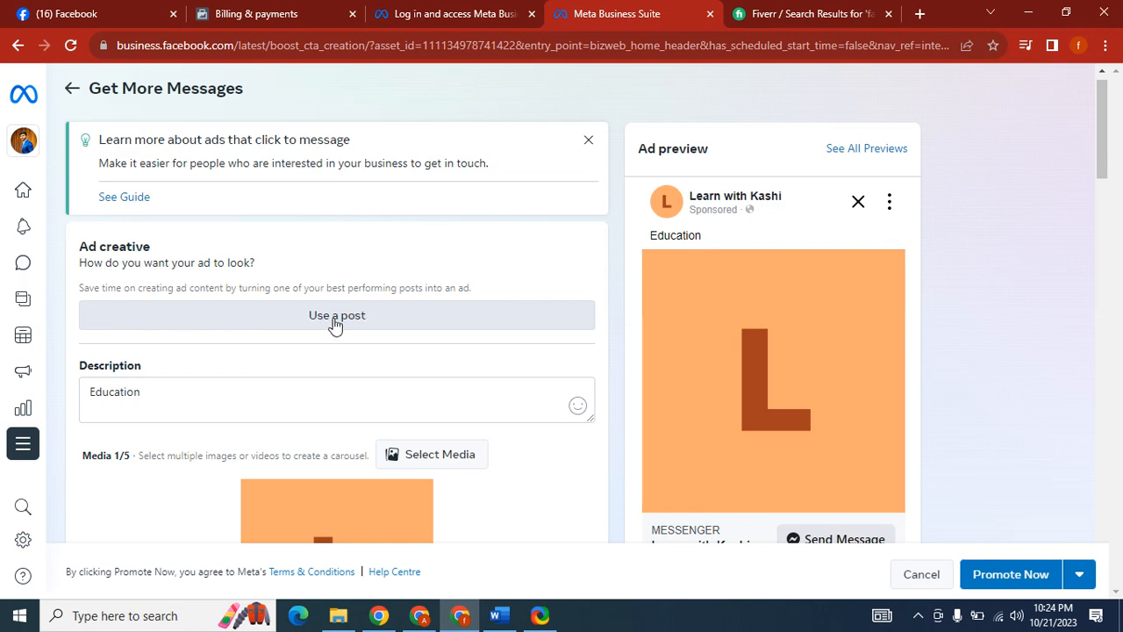
Examine the ad creative's Description, media and headline fields and the ad preview.
drag(1105, 120, 1119, 99)
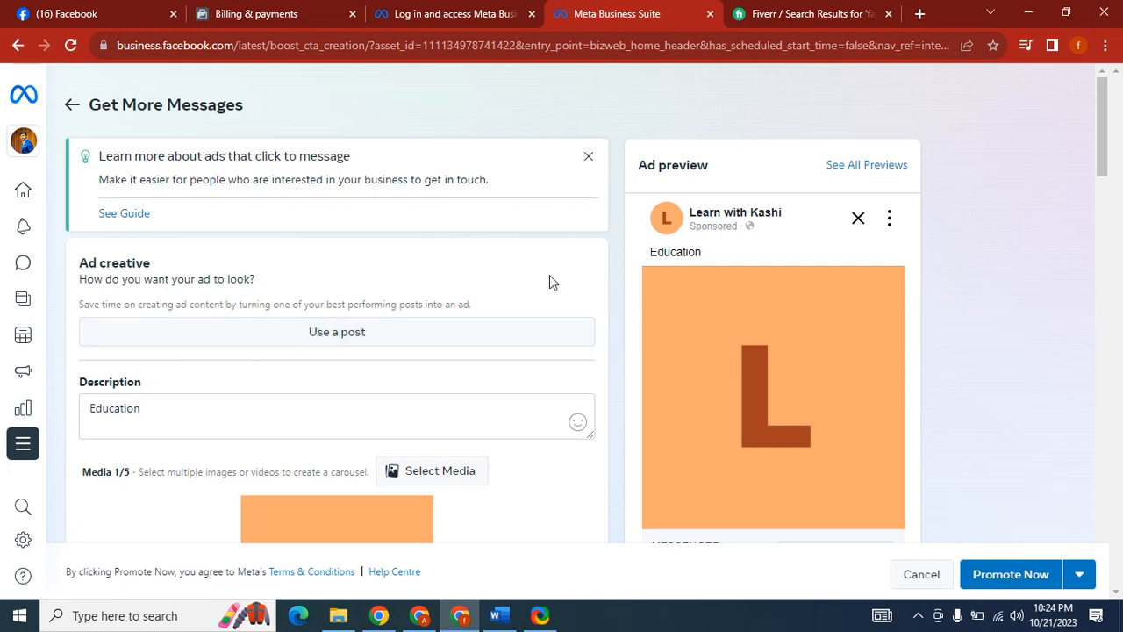
drag(1105, 121, 1107, 175)
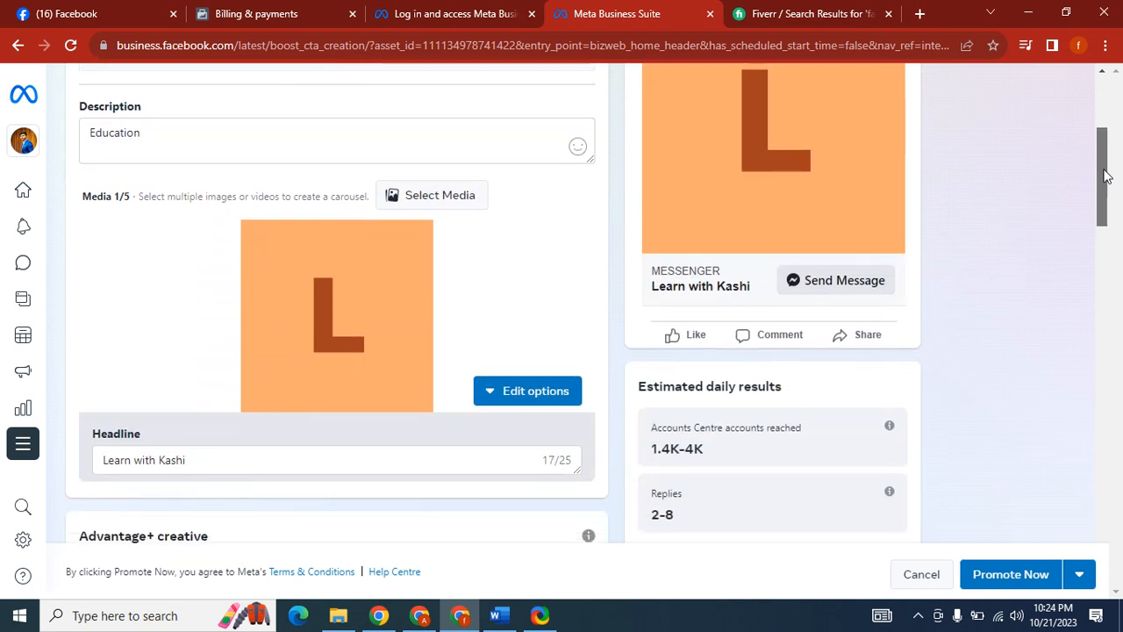
click(242, 125)
key(ctrl+a)
click(244, 128)
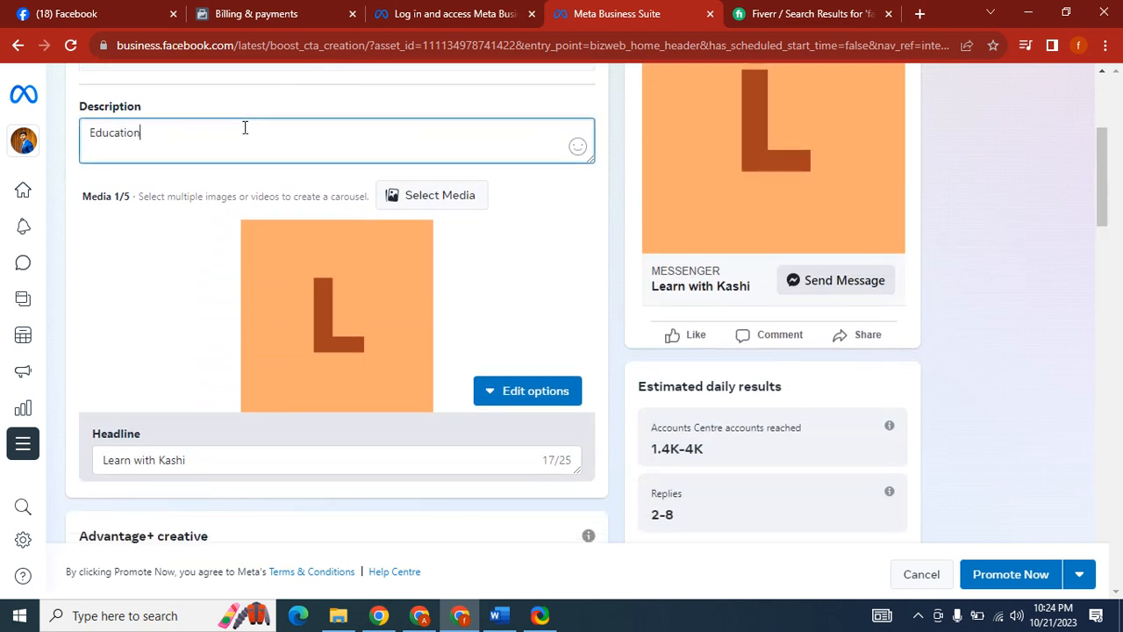
drag(1105, 171, 1107, 134)
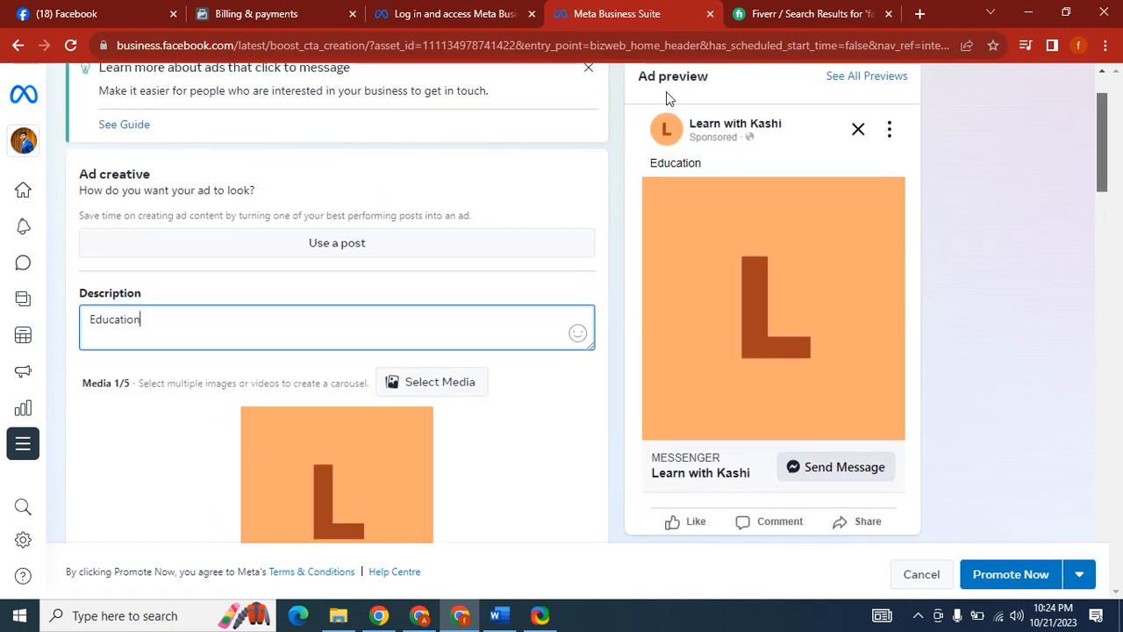
drag(637, 78, 731, 81)
click(703, 95)
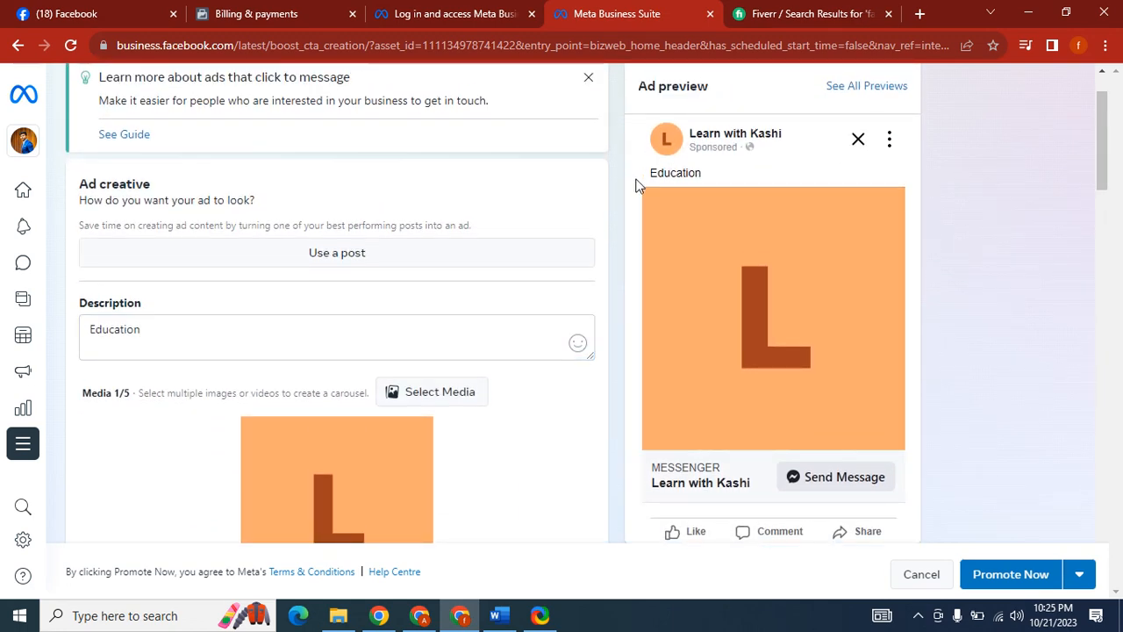
Copy the Quranic education caption and hashtags from session 2.docx in Word and replace the ad's Description with them.
triple_click(267, 343)
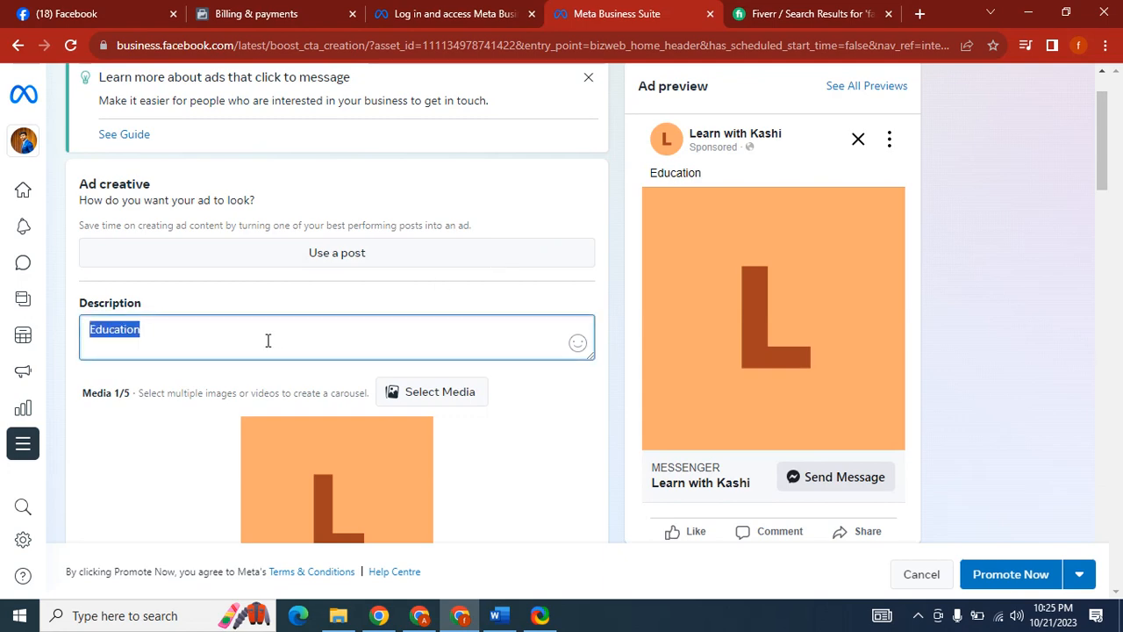
click(499, 615)
drag(1121, 256, 1121, 440)
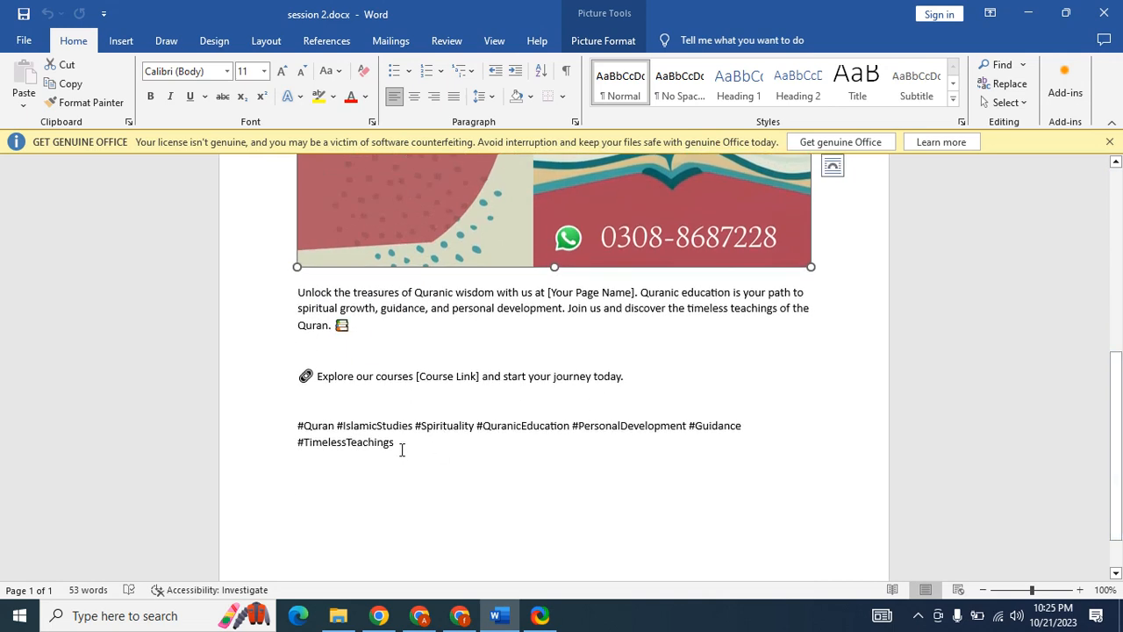
drag(402, 449, 297, 293)
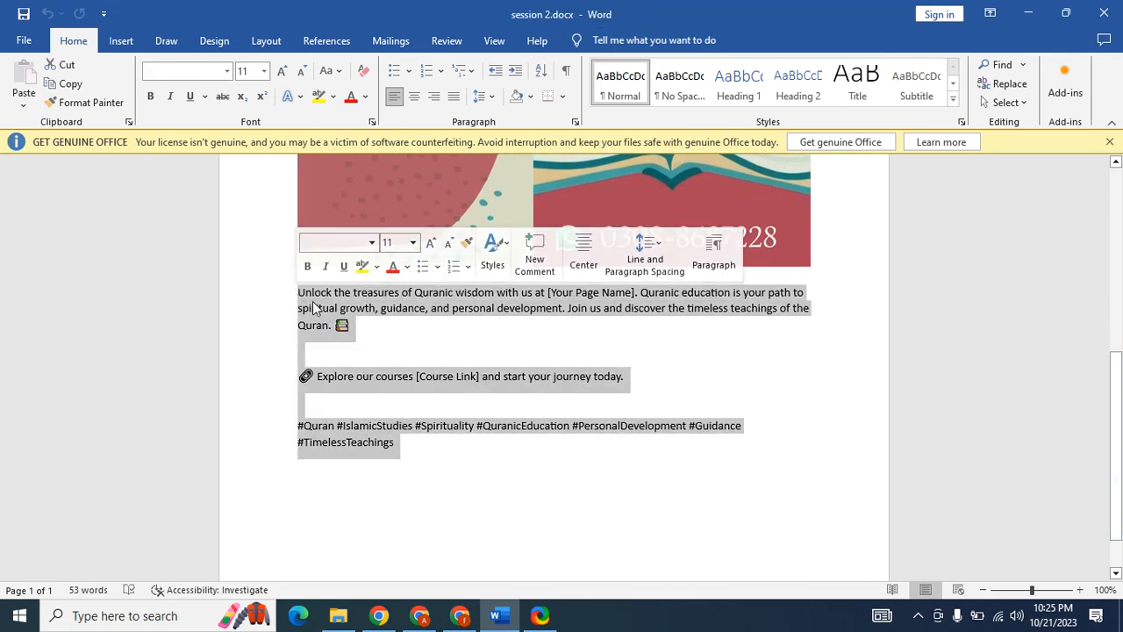
click(457, 615)
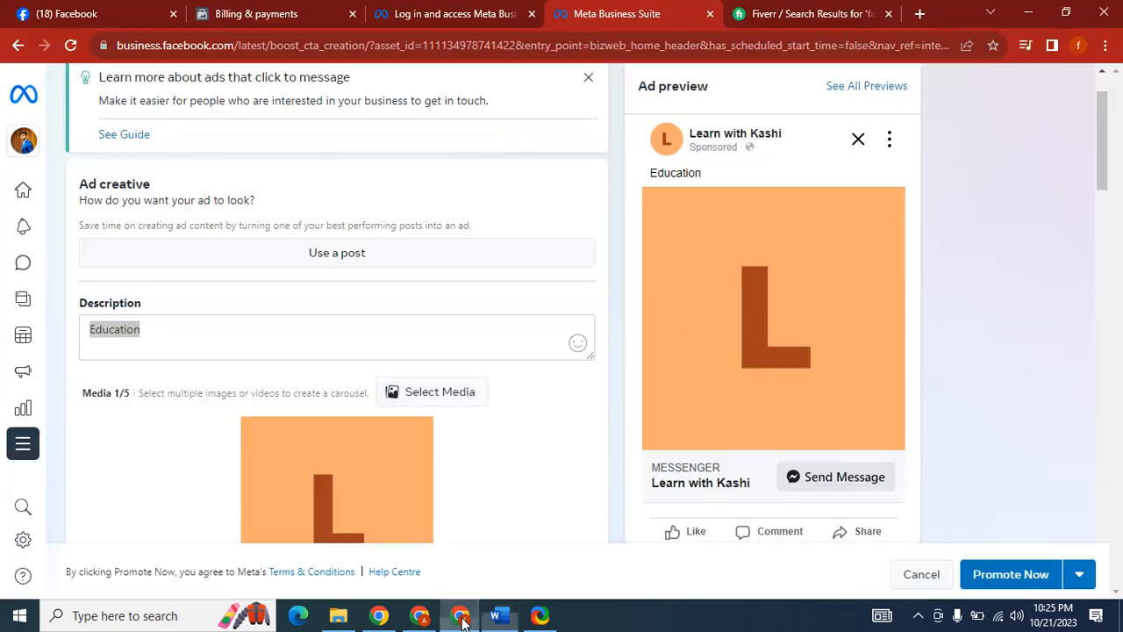
key(ctrl+a)
text(Unlock the treasures of Quranic wisdom with us at [Your Page Name]. Quranic education is your path to spiritual growth, guidance, and personal development. Join us and discover the timeless teachings of the Quran. 📚  🔗 Explore our courses [Course Link] and start your journey today.  #Quran #IslamicStudies #Spirituality #QuranicEducation #PersonalDevelopment #Guidance #TimelessTeachings)
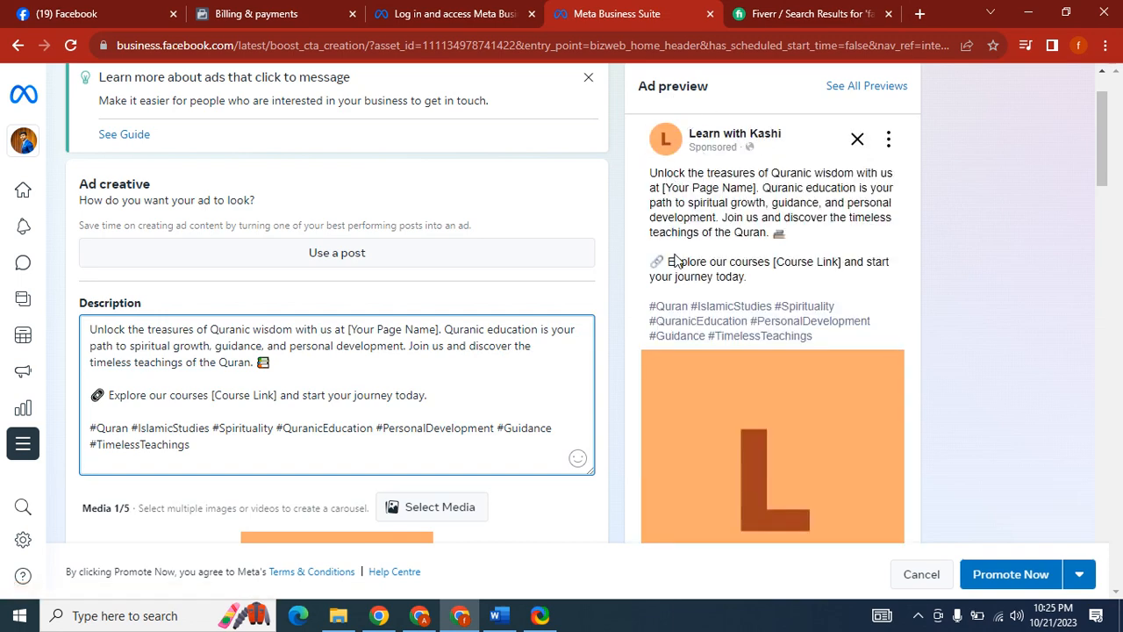
Examine the ad's estimated daily results for Accounts Centre accounts reached and replies.
drag(1101, 150, 1101, 228)
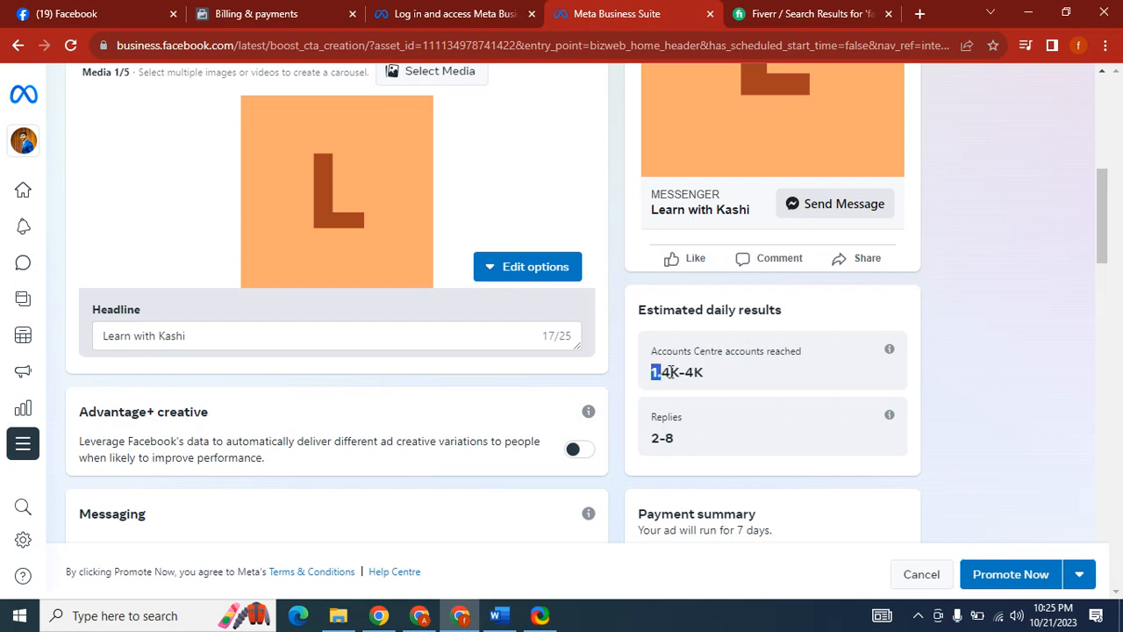
drag(669, 372, 710, 377)
click(681, 373)
click(708, 373)
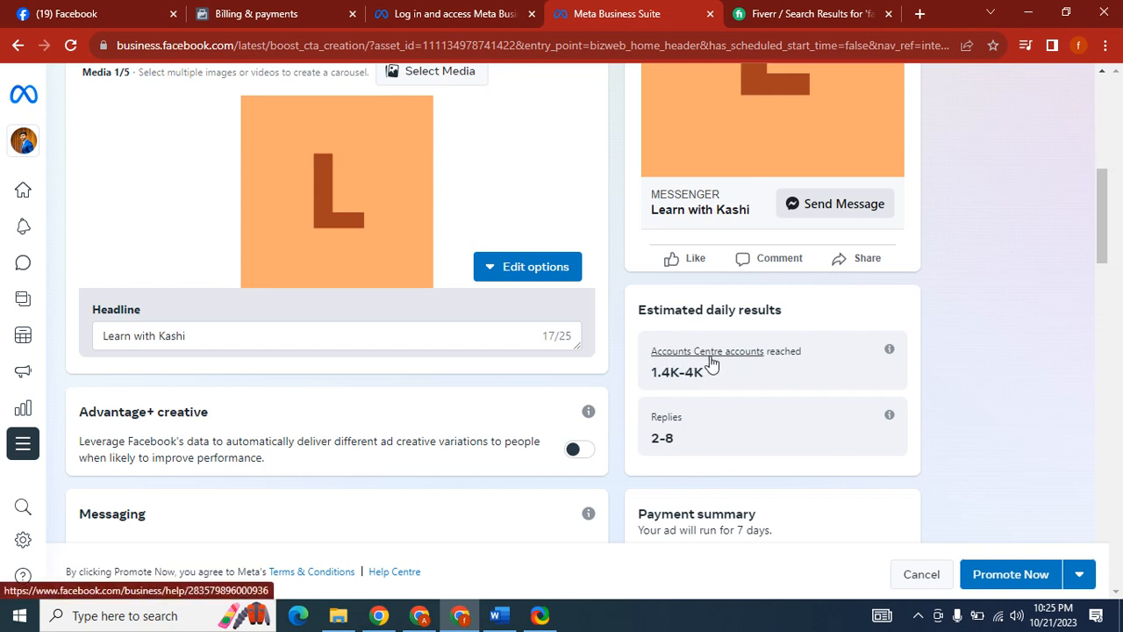
triple_click(798, 349)
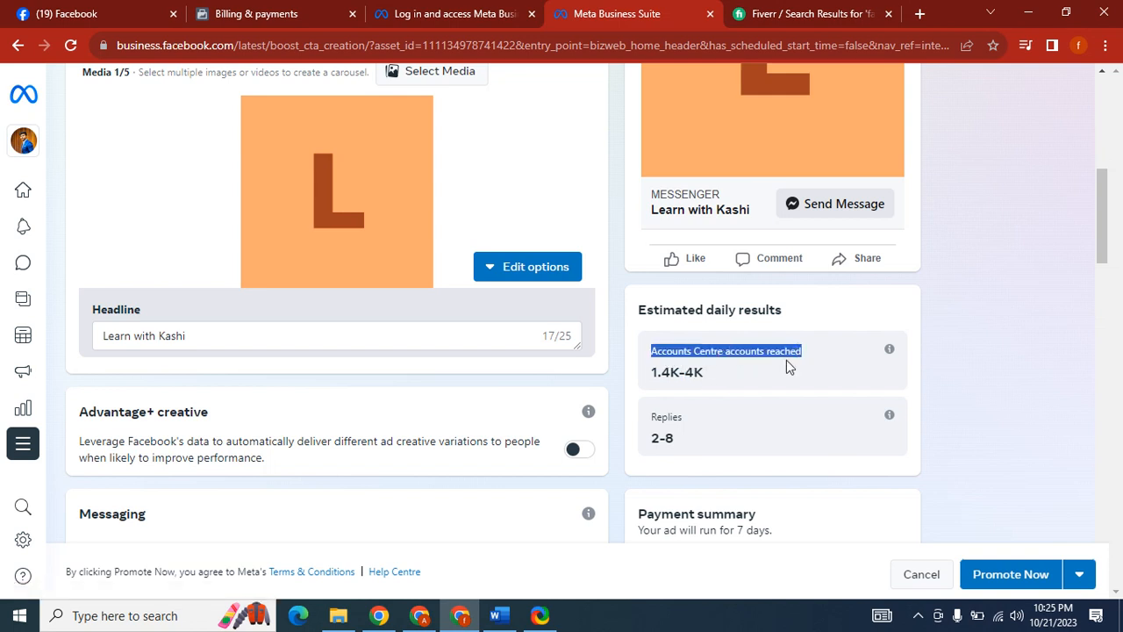
click(776, 371)
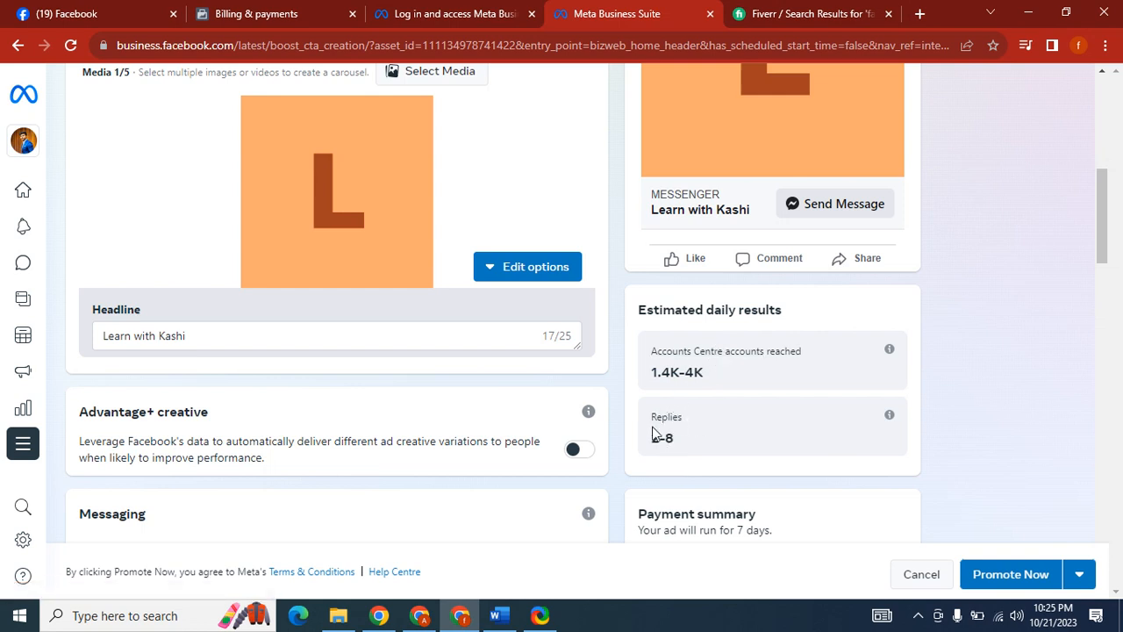
Examine the payment summary's total budget and its daily amount and duration.
drag(1103, 237, 1103, 282)
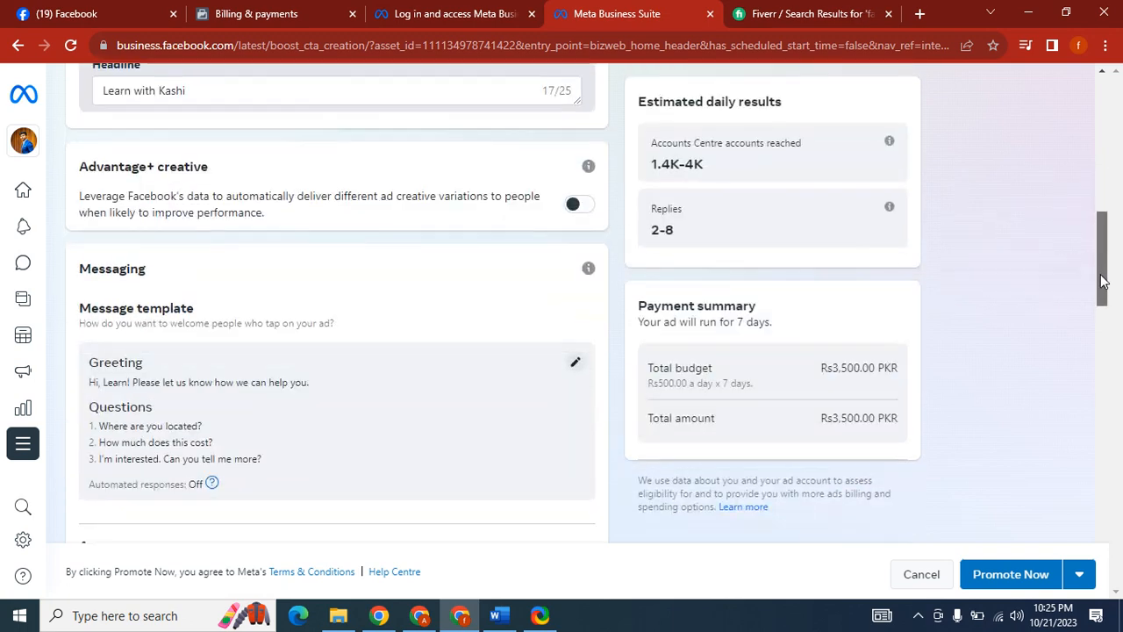
triple_click(843, 368)
click(769, 396)
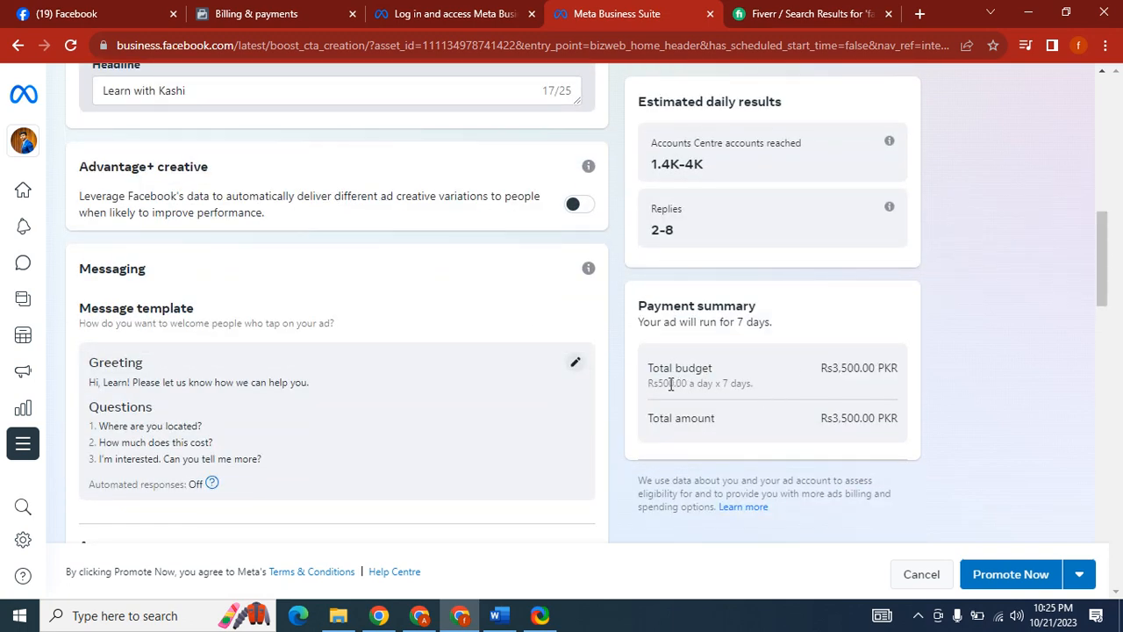
drag(666, 383, 755, 388)
click(725, 383)
drag(684, 384, 658, 383)
click(717, 385)
Upload Creative Design Quran Verse Facebook Post.png from Downloads to the ad's media.
drag(1105, 296, 1121, 206)
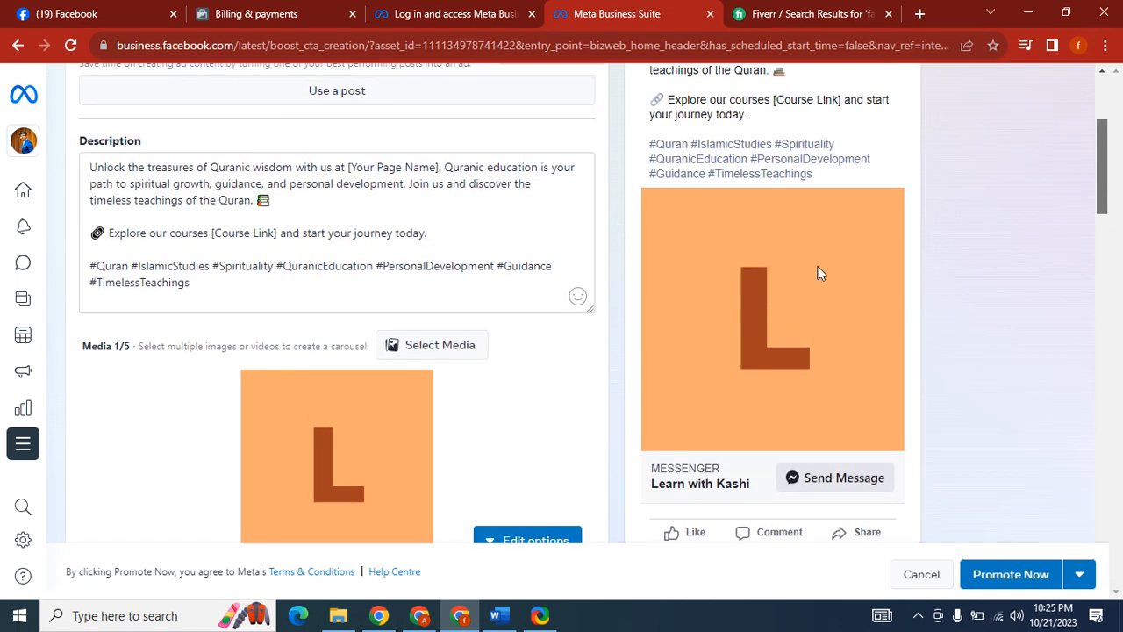
click(462, 344)
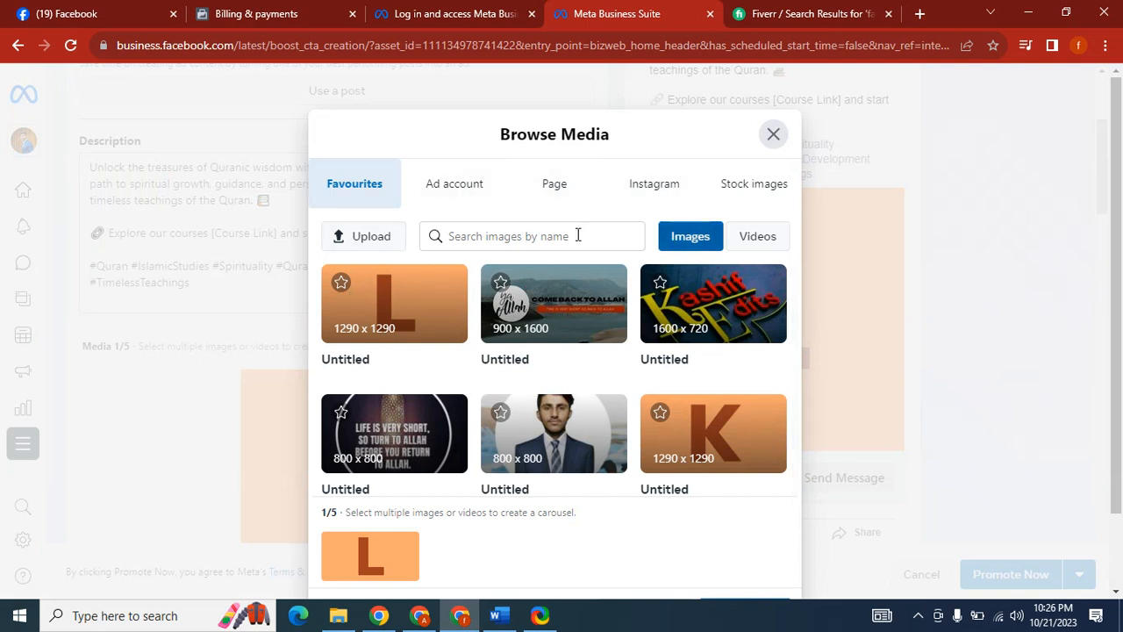
click(380, 238)
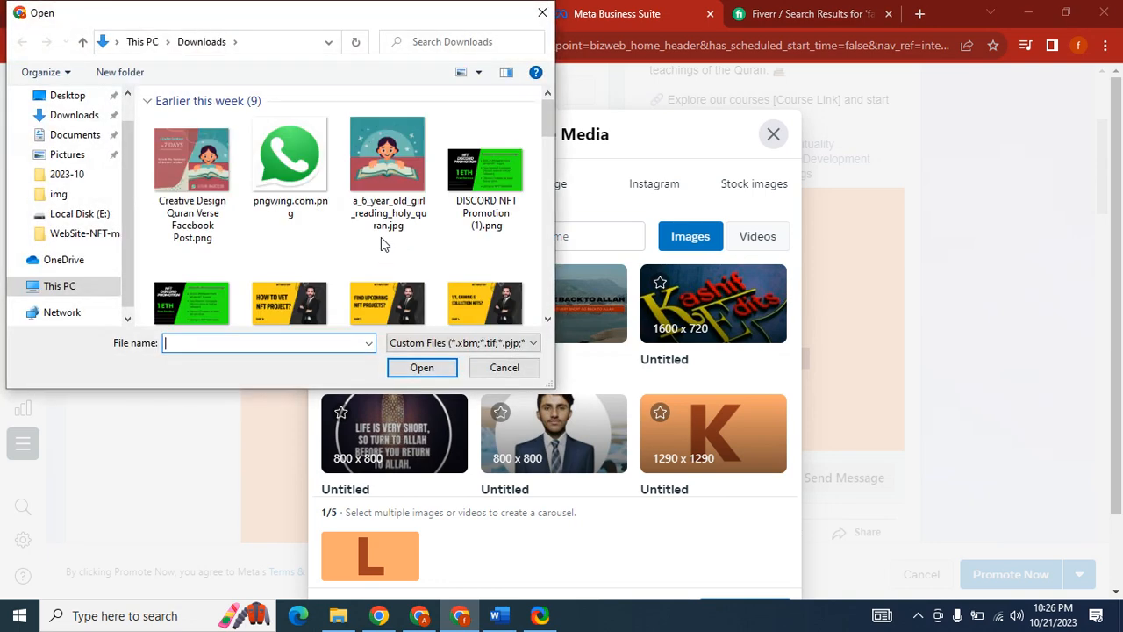
click(177, 173)
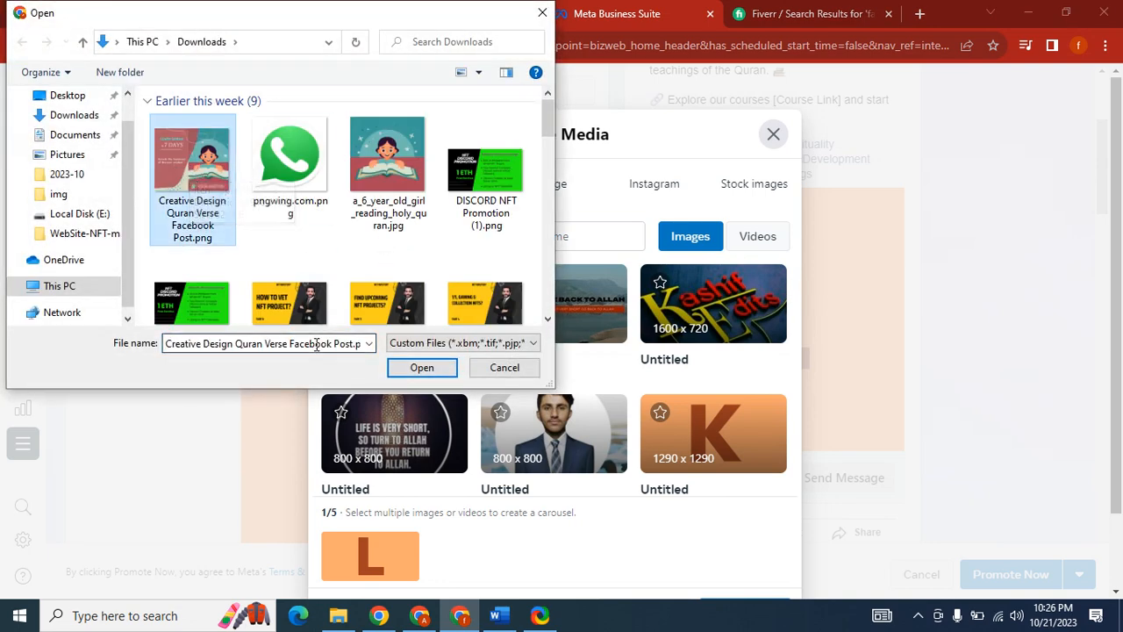
click(411, 367)
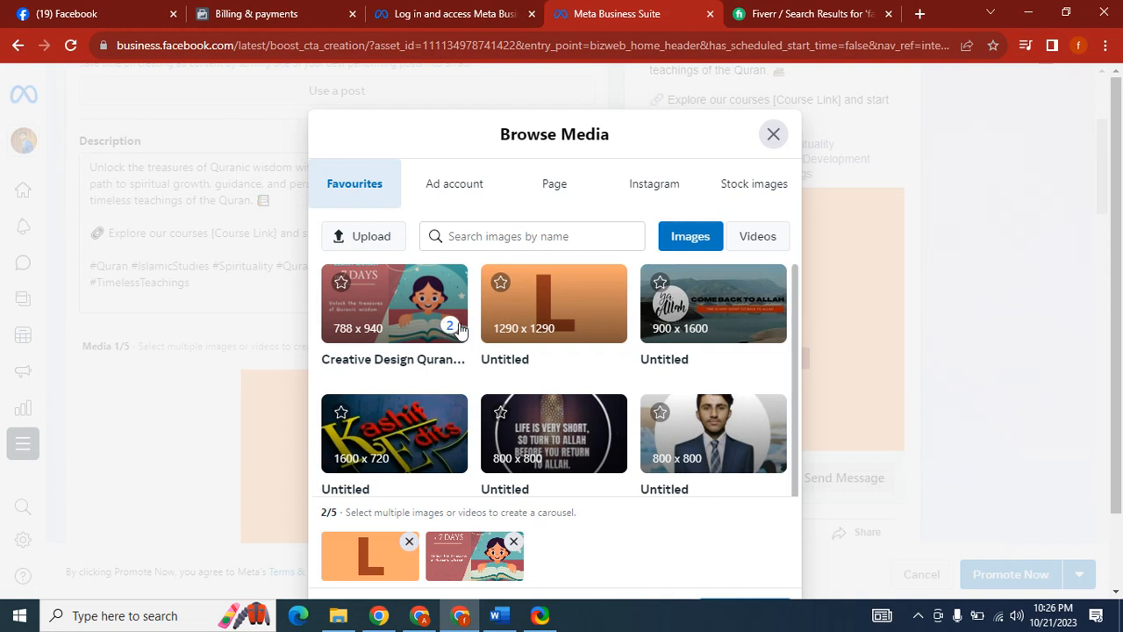
Remove the orange L image from the selected media, leaving only the Quran post design.
drag(797, 289, 788, 424)
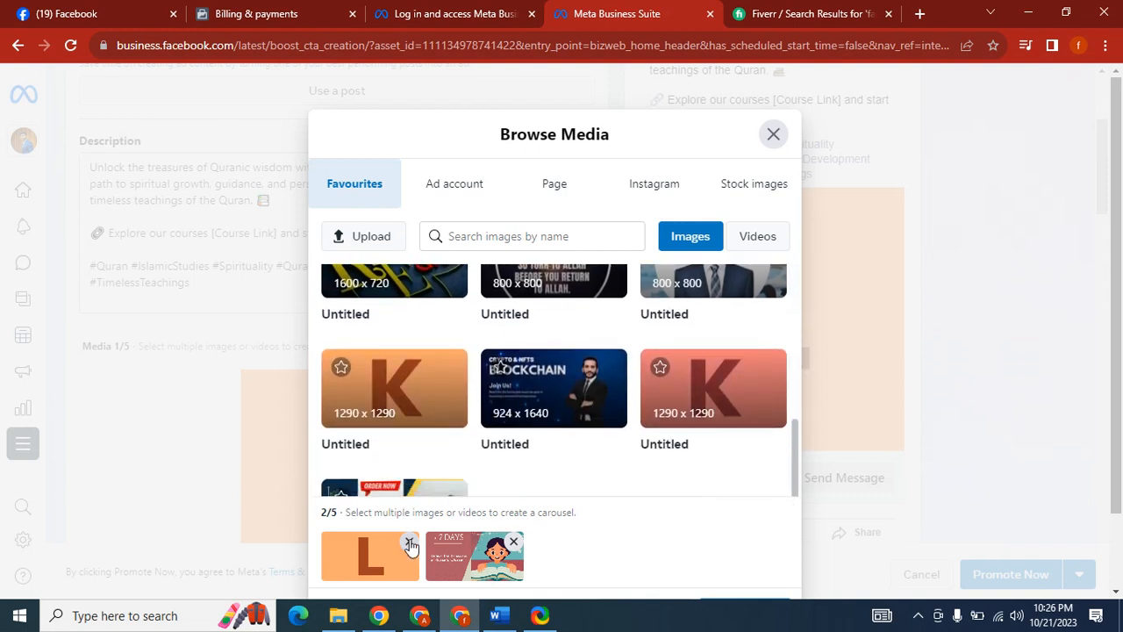
click(409, 543)
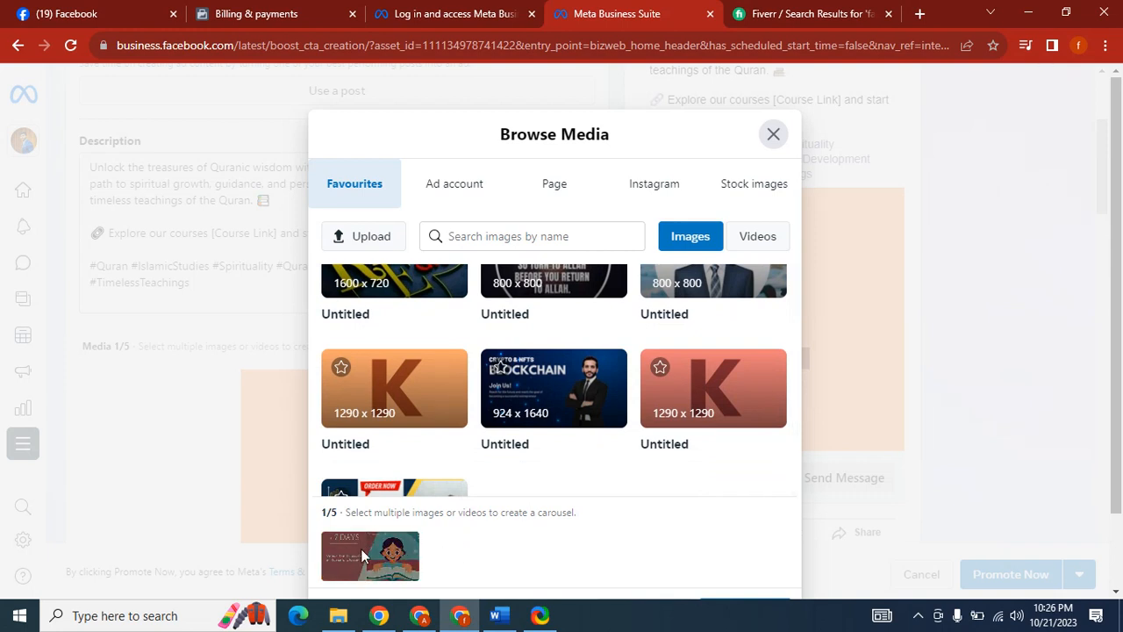
drag(795, 439, 802, 231)
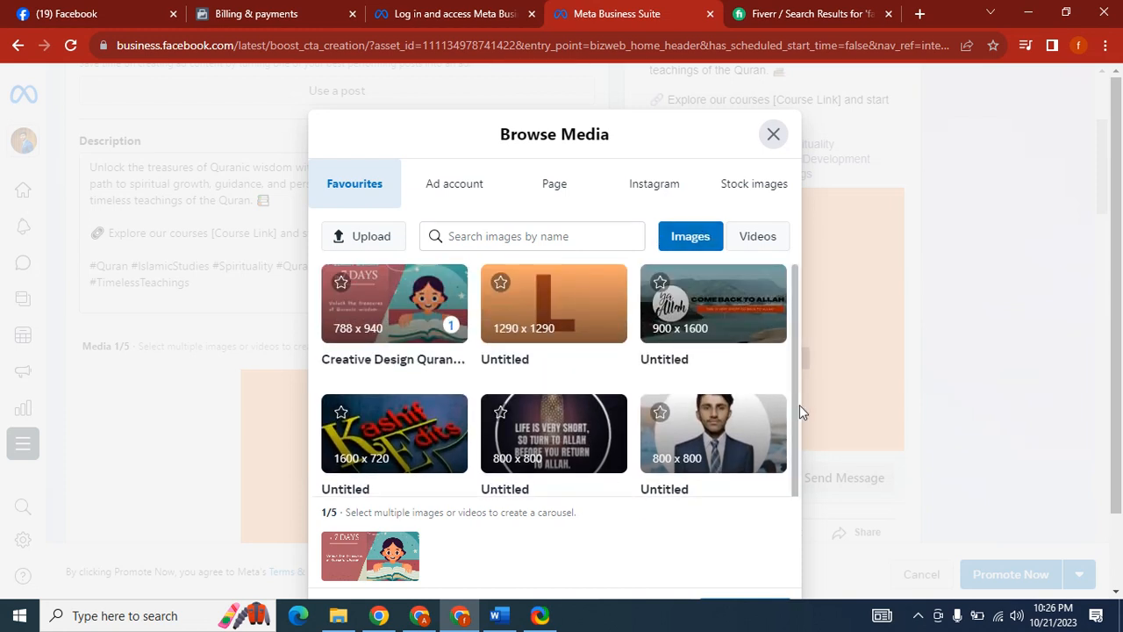
Reduce the page zoom to 80% and apply the selected Quran post design as the ad's media.
drag(796, 405, 766, 599)
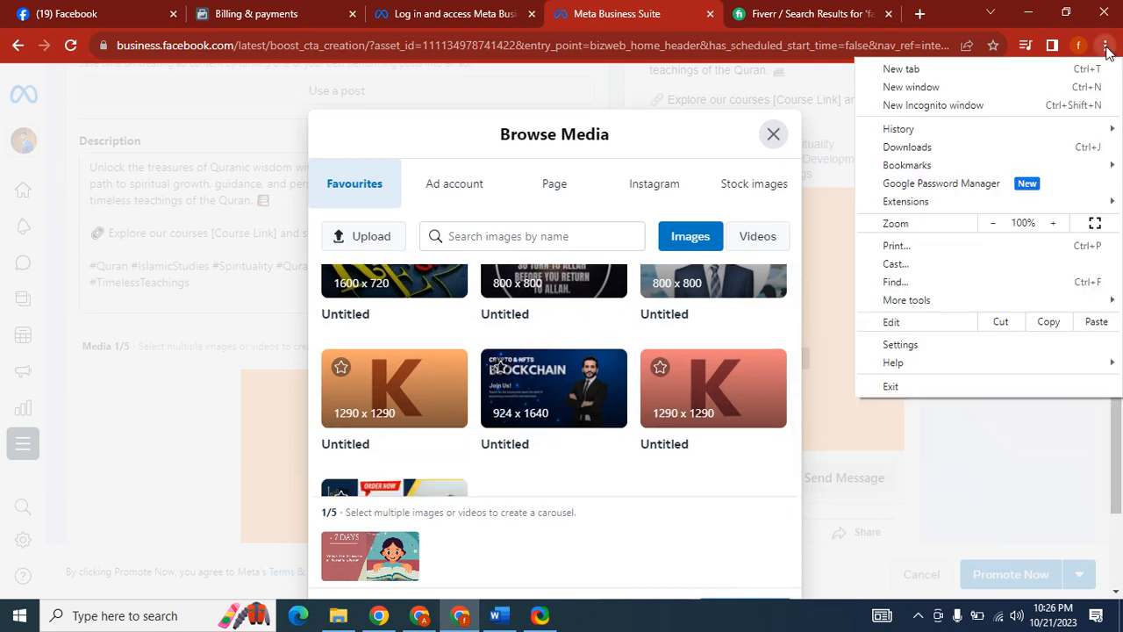
click(993, 223)
click(993, 223)
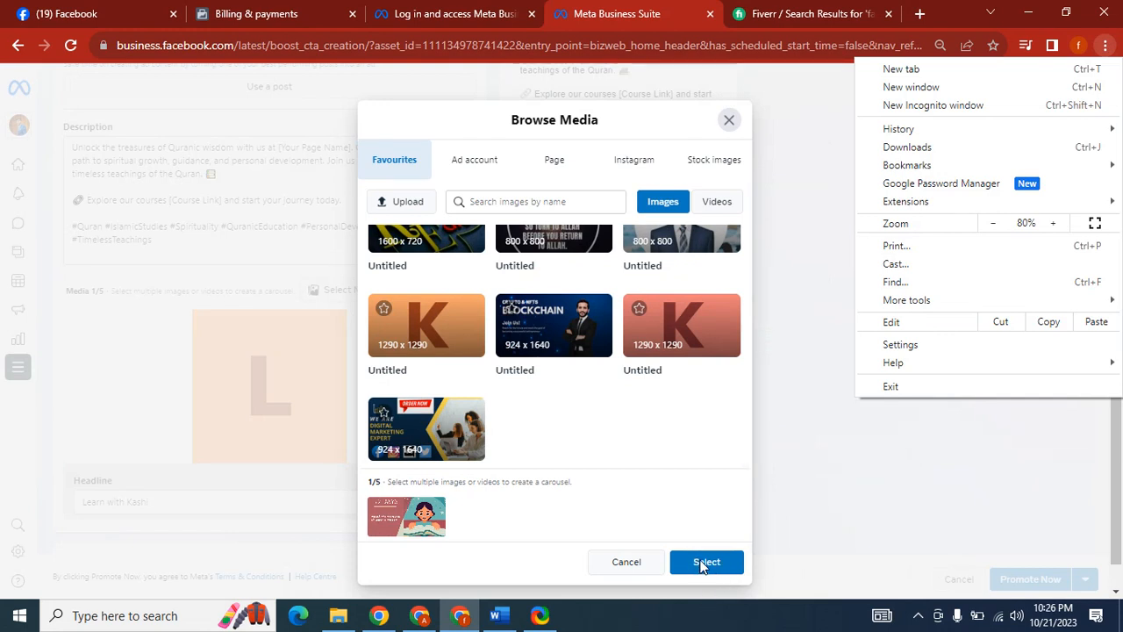
click(962, 21)
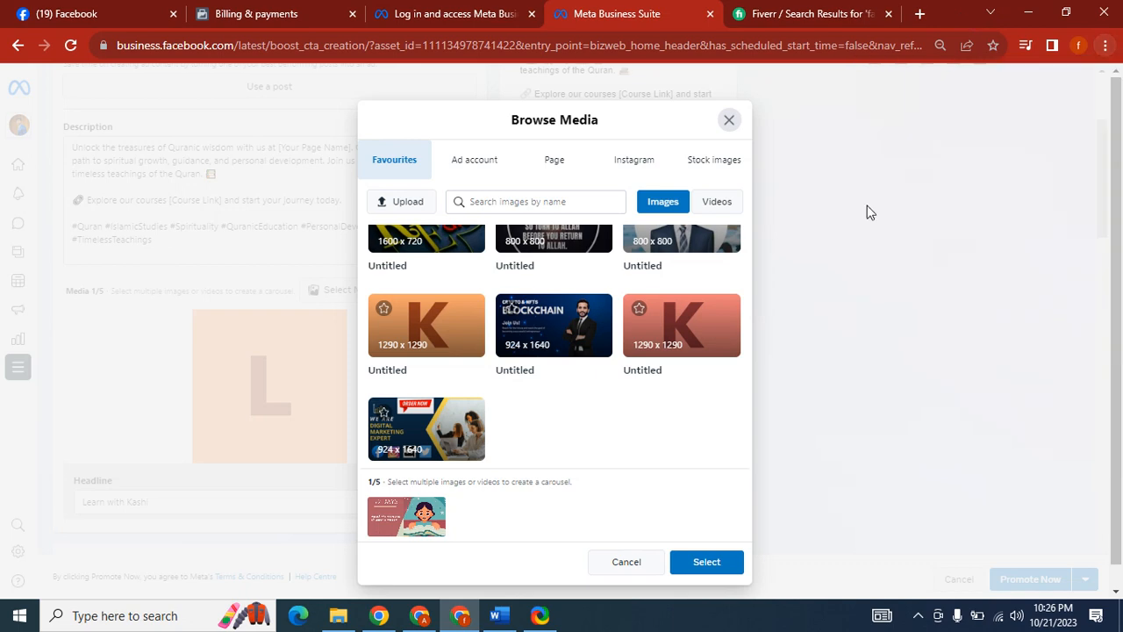
click(695, 565)
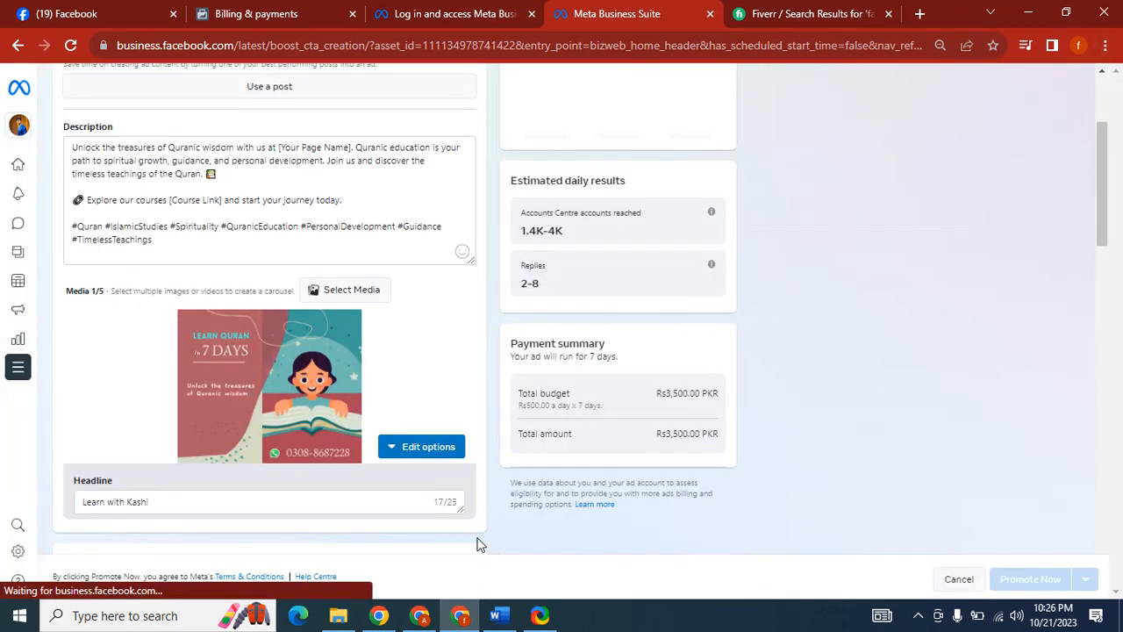
Reset the page zoom to 100% and examine the Quran design in the ad preview.
click(940, 46)
click(967, 79)
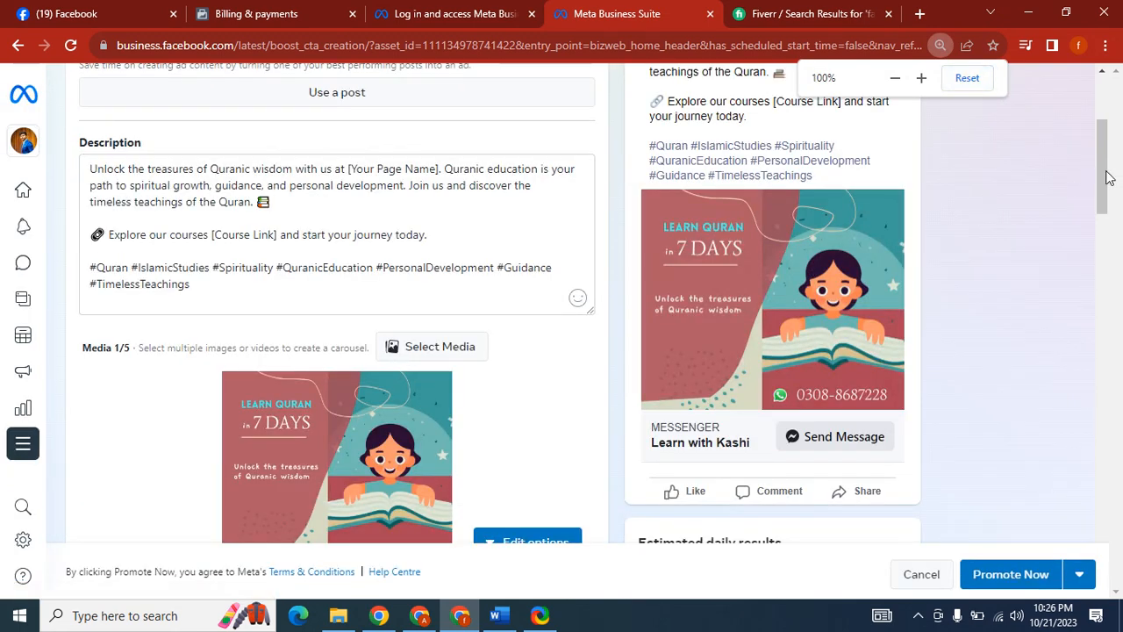
mouse_move(1106, 172)
mouse_down()
mouse_move(1107, 136)
mouse_move(1111, 170)
mouse_up()
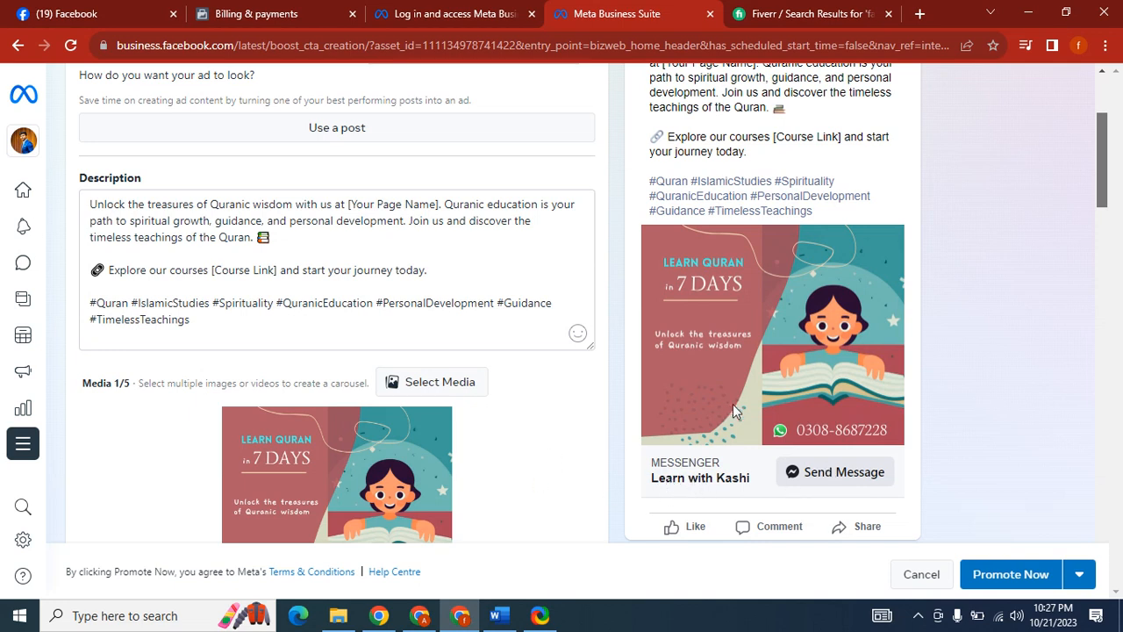
Replace the ad's headline with "Limited Seats!" and check it in the ad preview.
drag(1105, 160, 1113, 191)
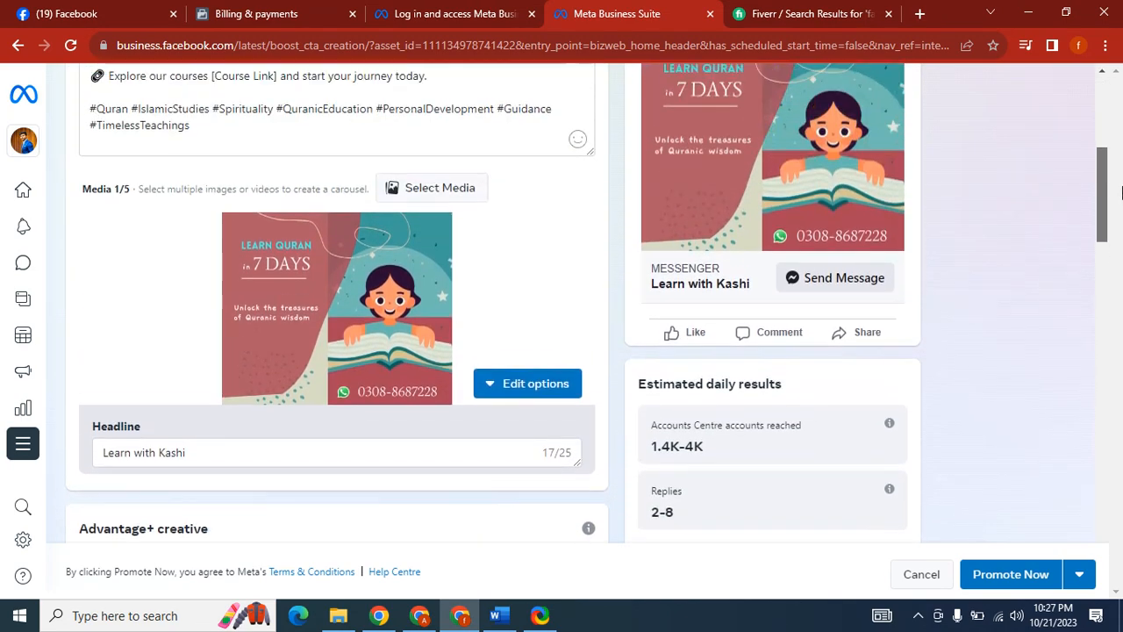
triple_click(214, 453)
text(Li)
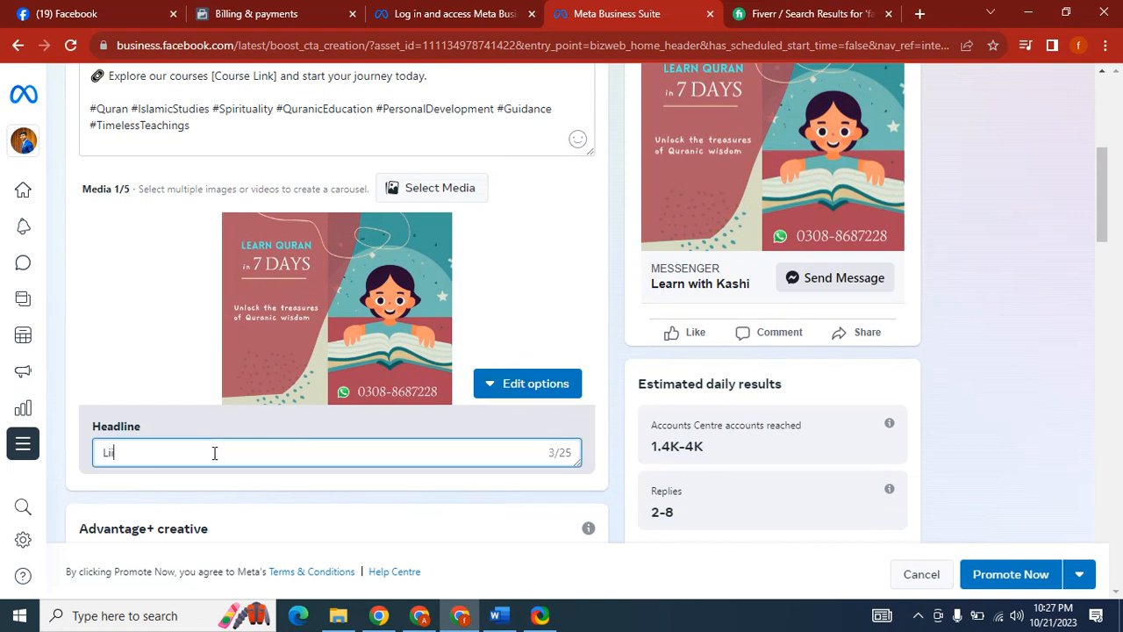
text(ited)
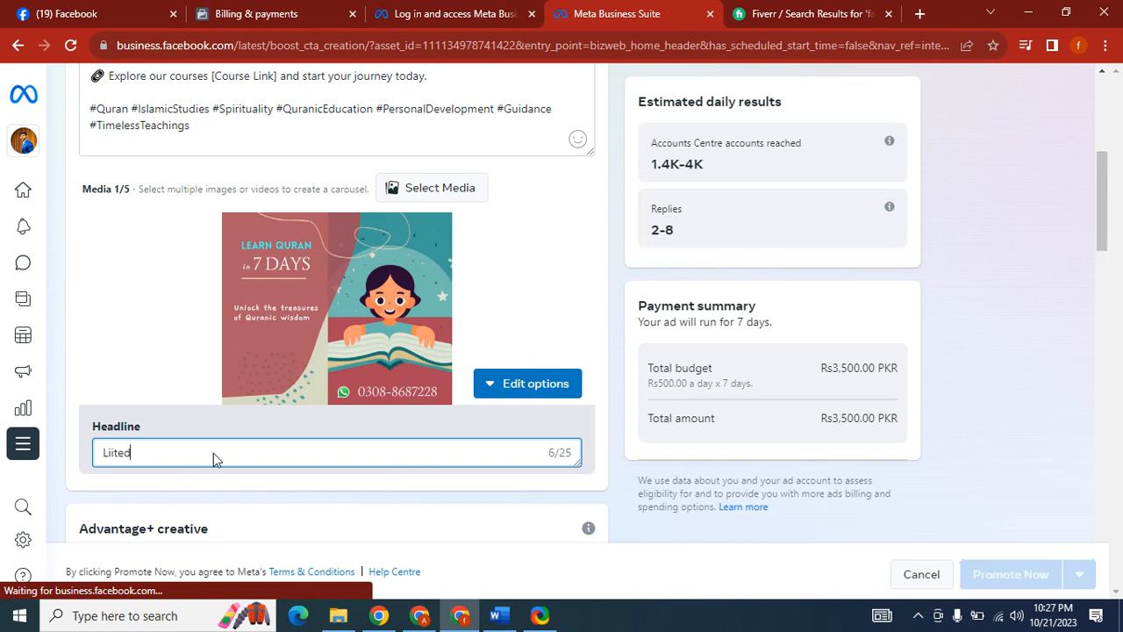
key(BackSpace)
key(BackSpace)
key(BackSpace)
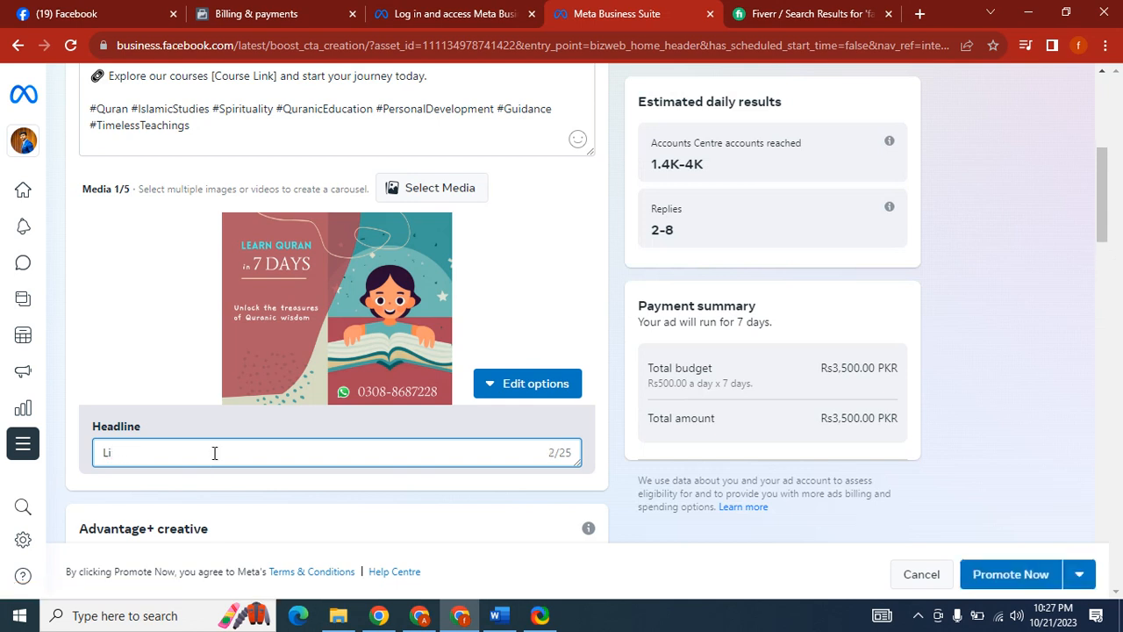
text(mited Seats)
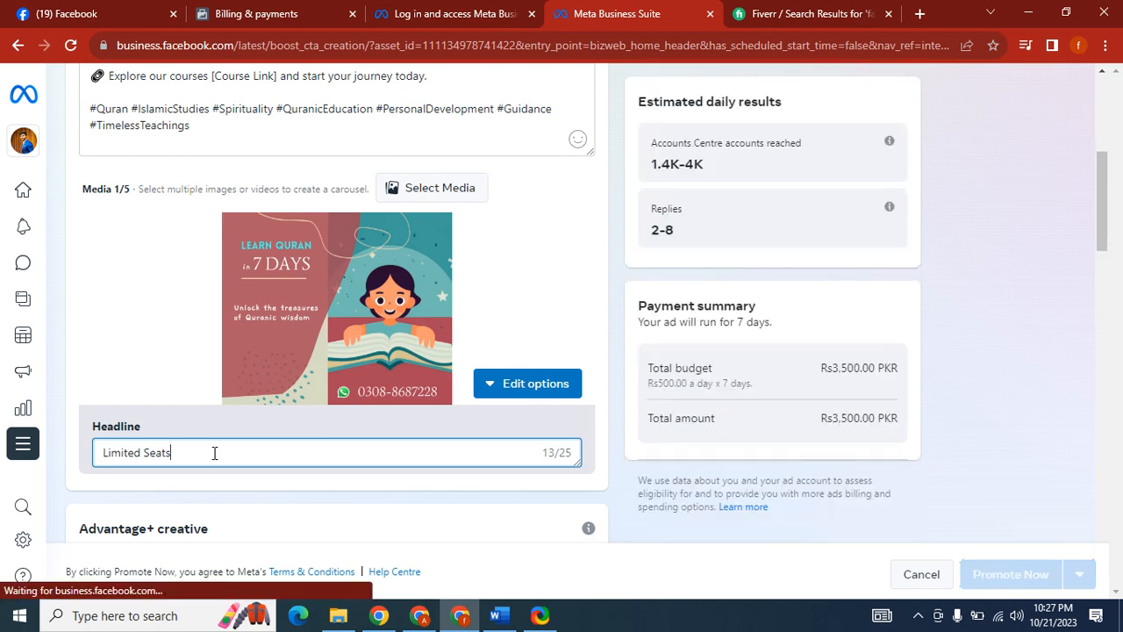
text(!)
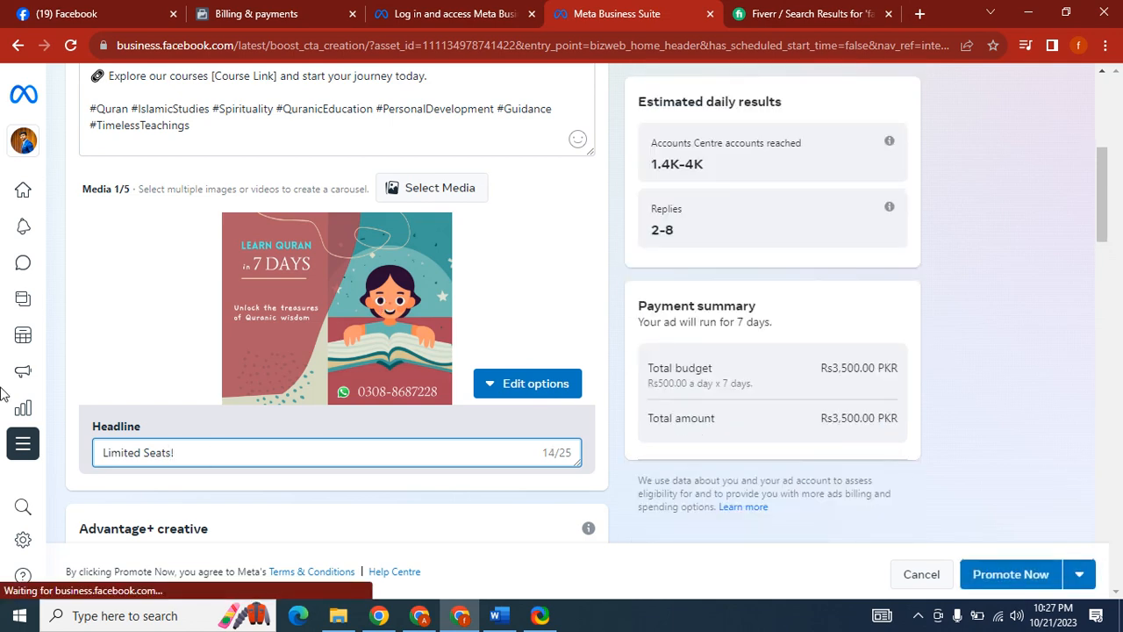
drag(1105, 182, 1118, 125)
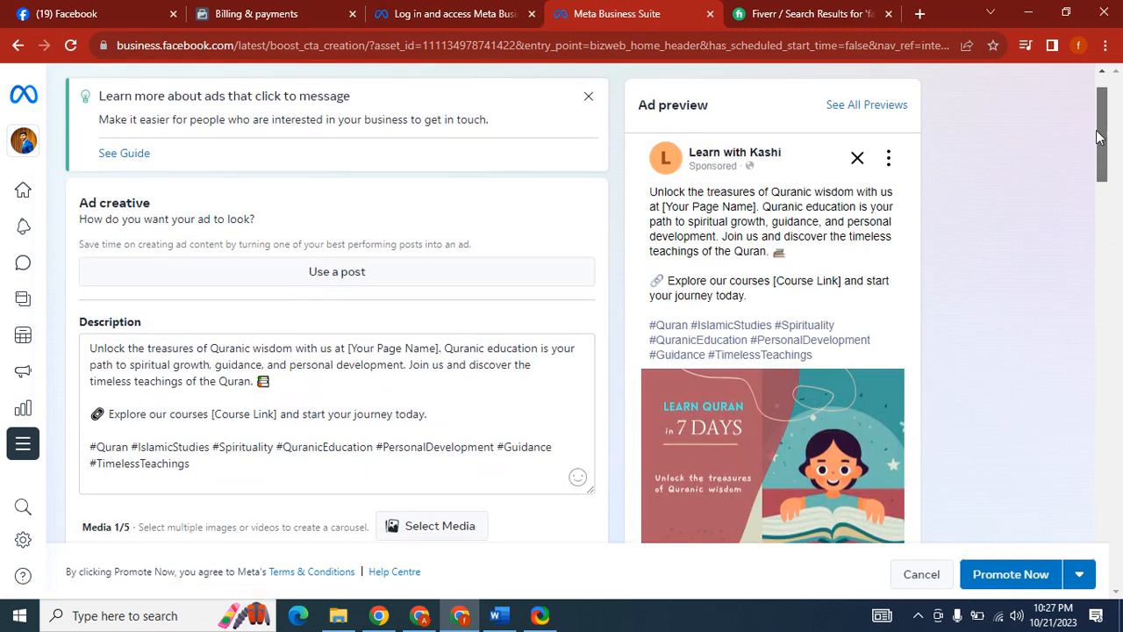
scroll(1105, 133, down, 3)
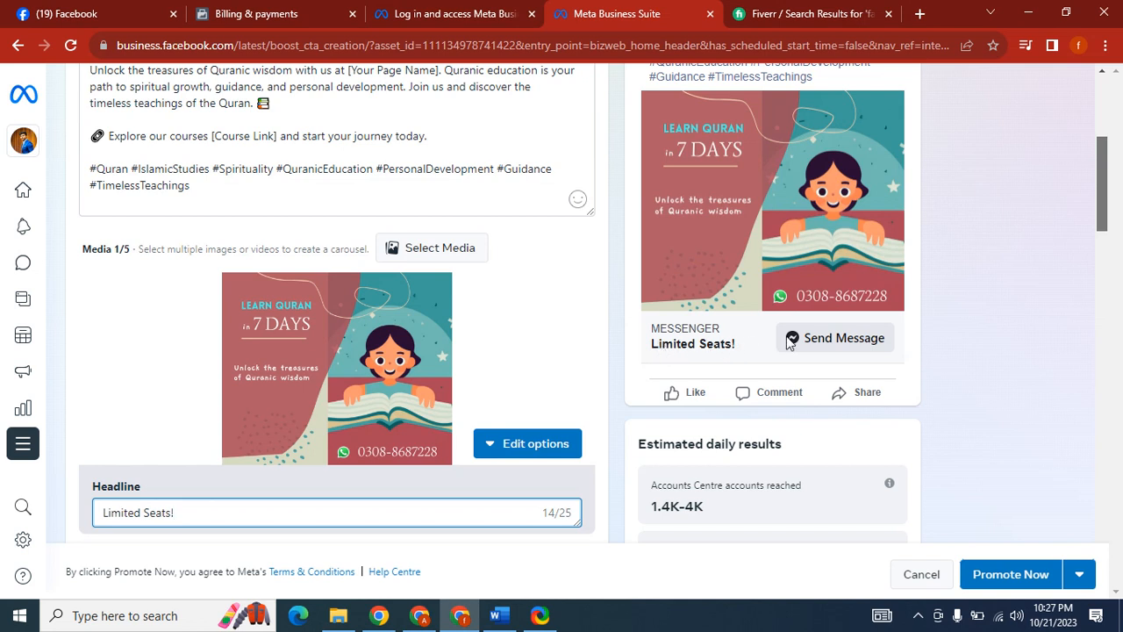
Set the ad's headline to "20% OFF Today!".
triple_click(265, 513)
text(20)
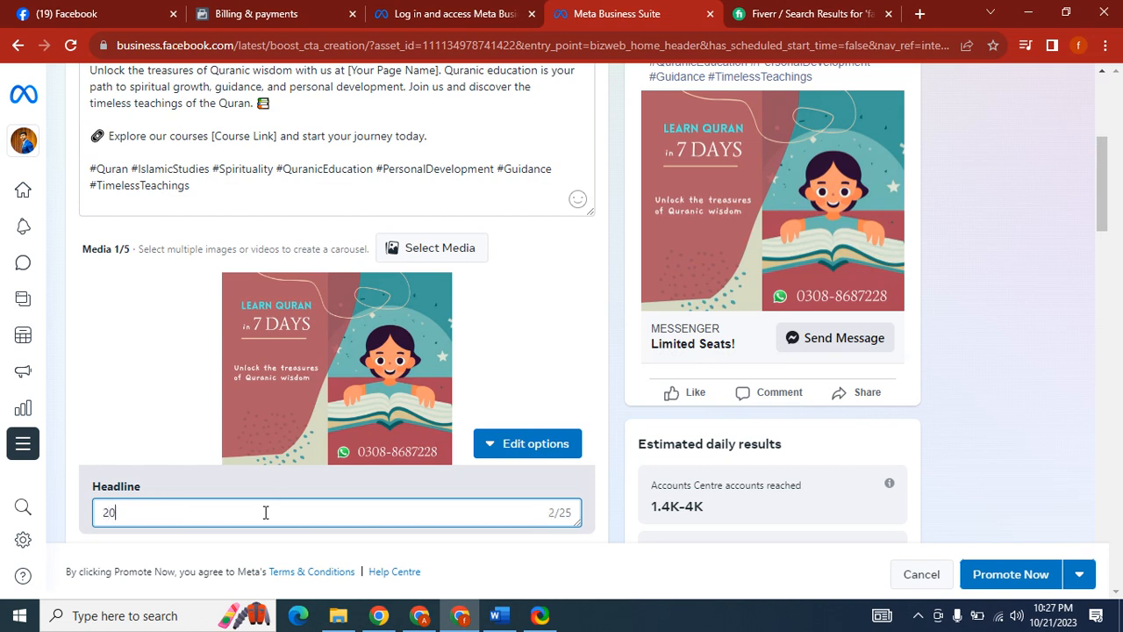
text(% O)
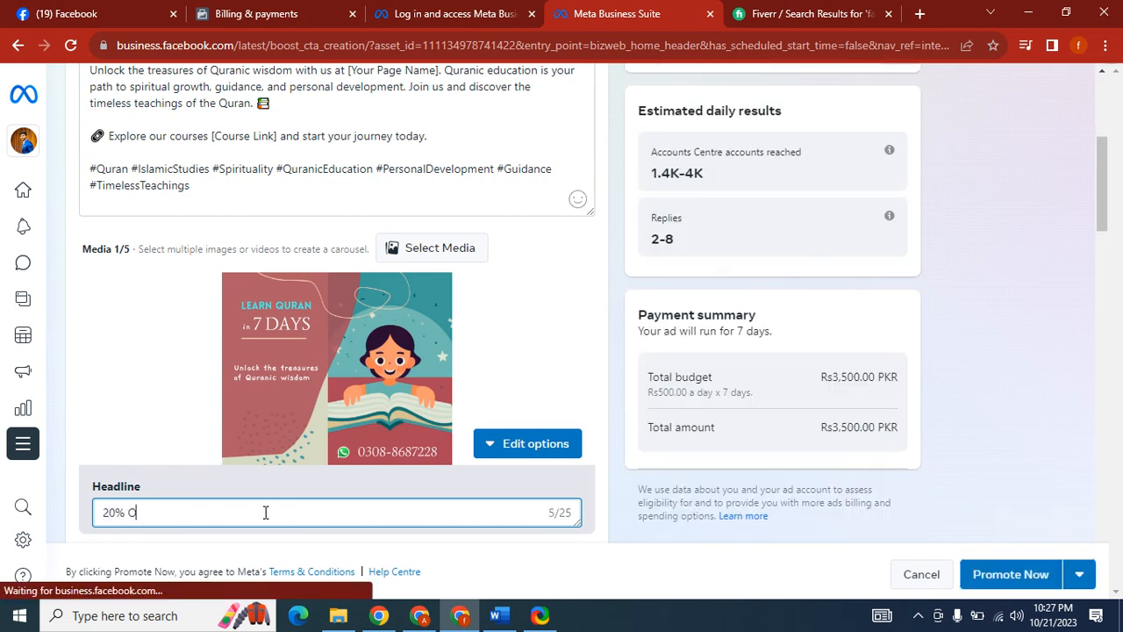
text(FF Today!)
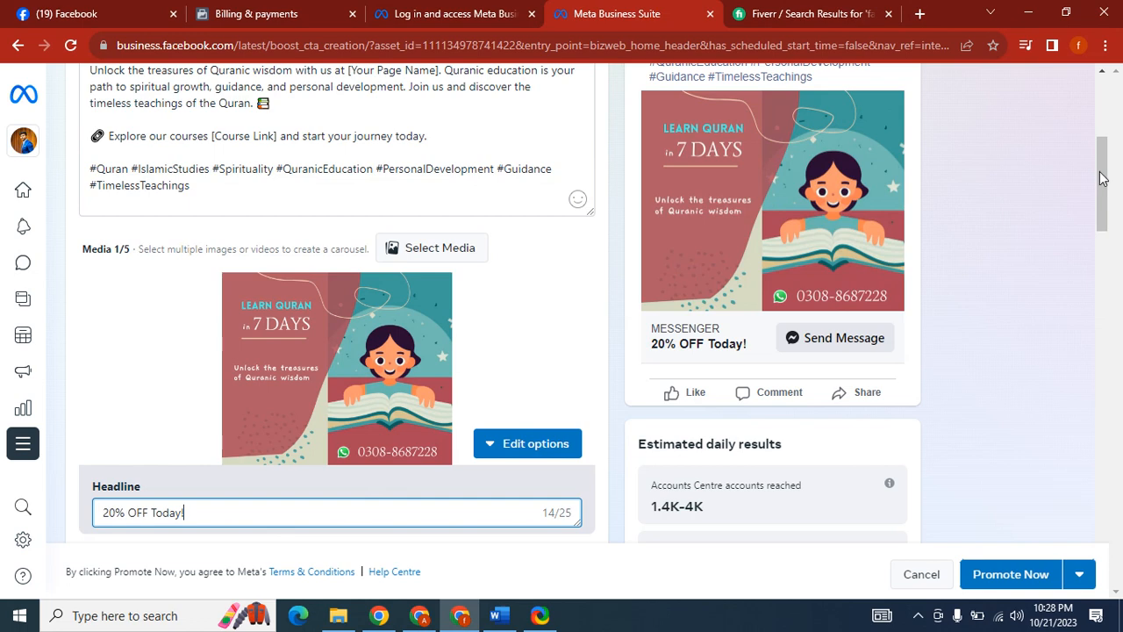
mouse_move(1102, 178)
mouse_down()
mouse_move(1102, 198)
mouse_move(1103, 185)
mouse_up()
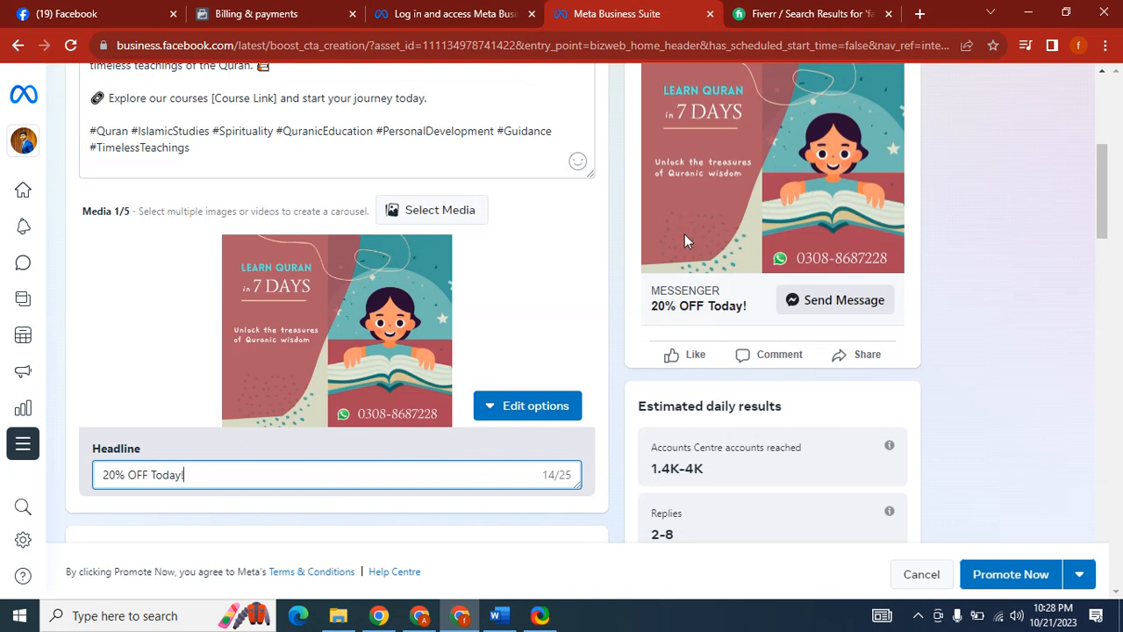
click(613, 371)
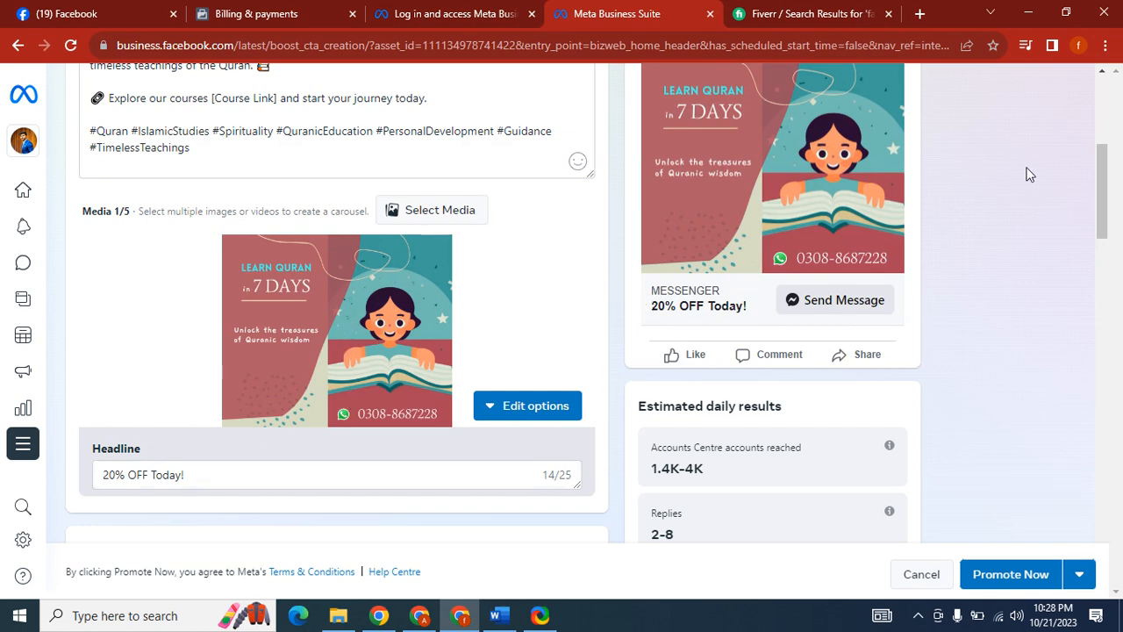
Review the message template's greeting and frequently asked questions in the welcome message editor, and close it without changes.
drag(1104, 167, 1108, 238)
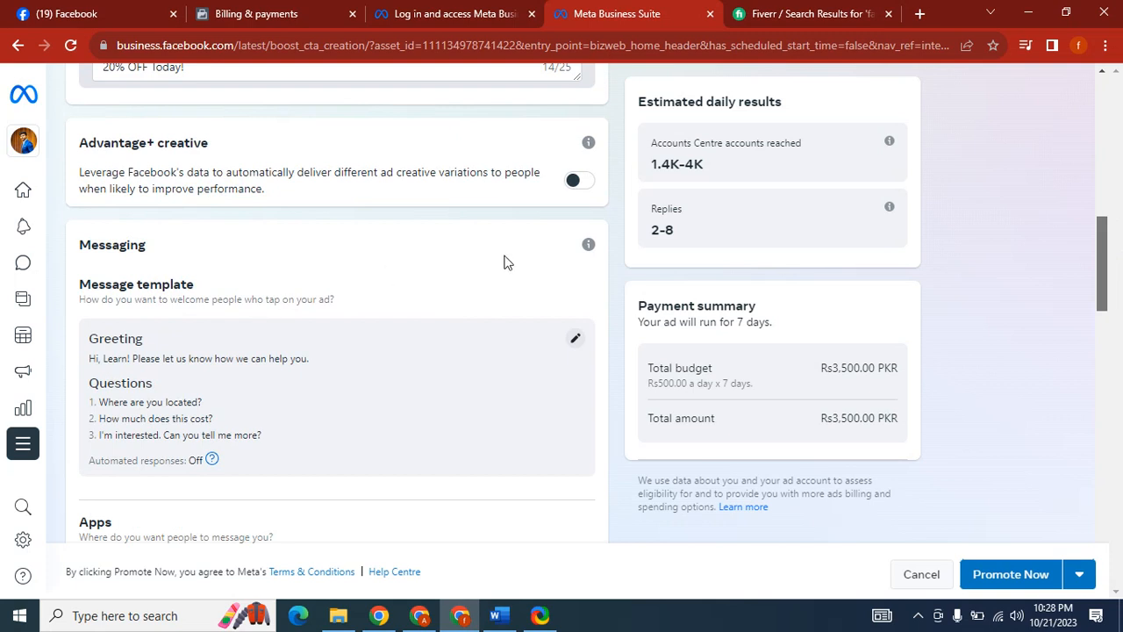
click(576, 339)
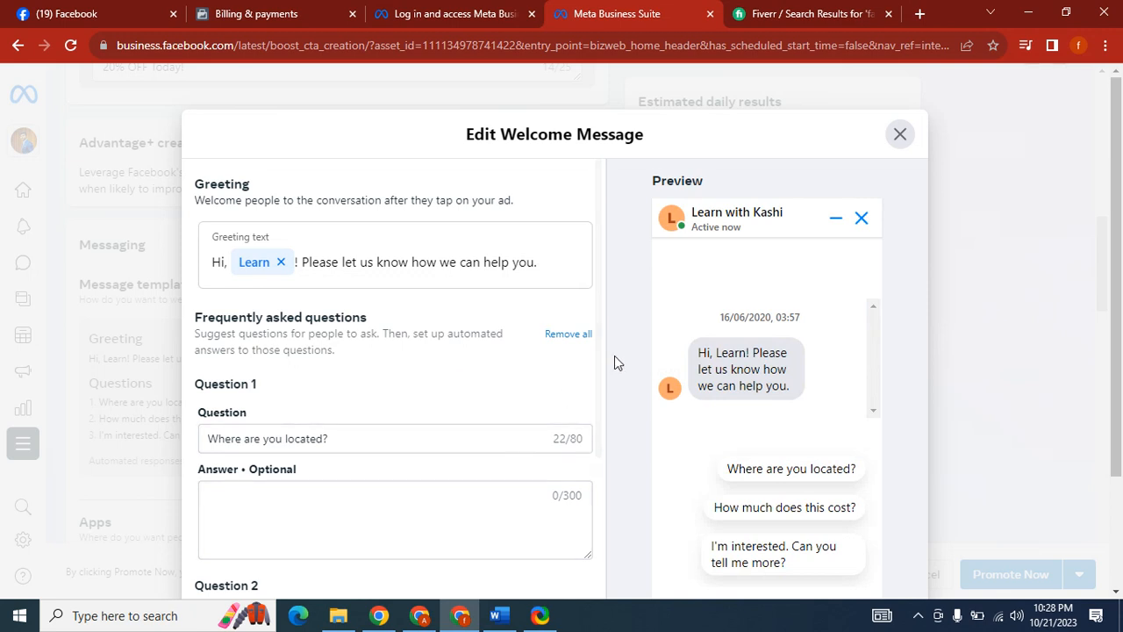
drag(597, 368, 597, 550)
mouse_move(597, 497)
mouse_down()
mouse_move(584, 433)
mouse_move(593, 513)
mouse_up()
click(901, 135)
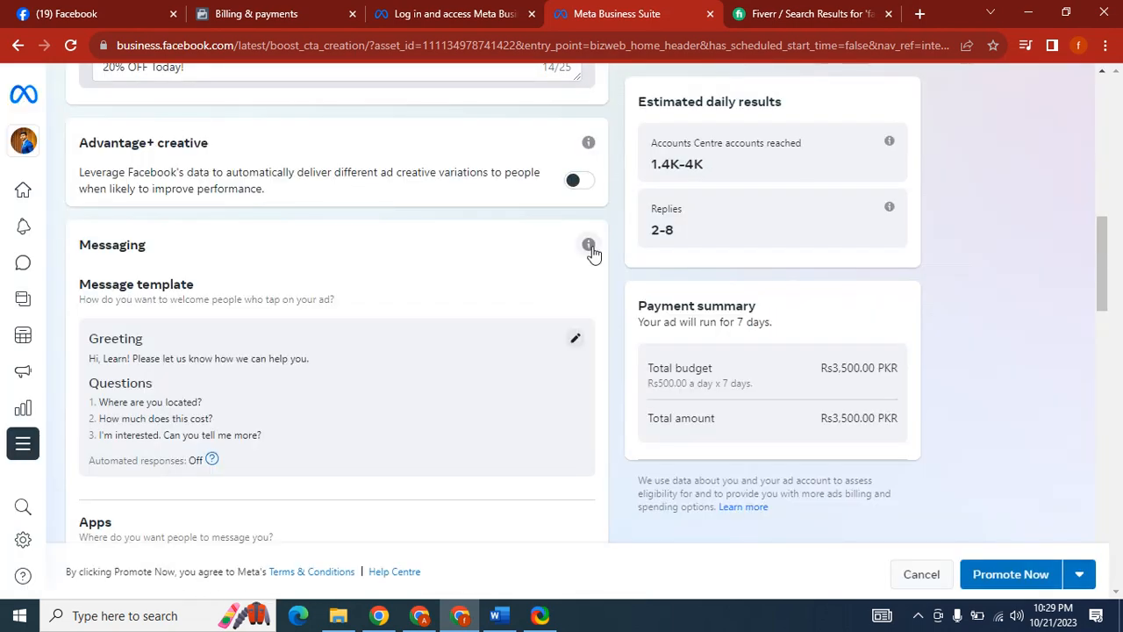
Start connecting WhatsApp as a messaging app for the ad and enter the business's phone number.
scroll(1103, 263, up, 8)
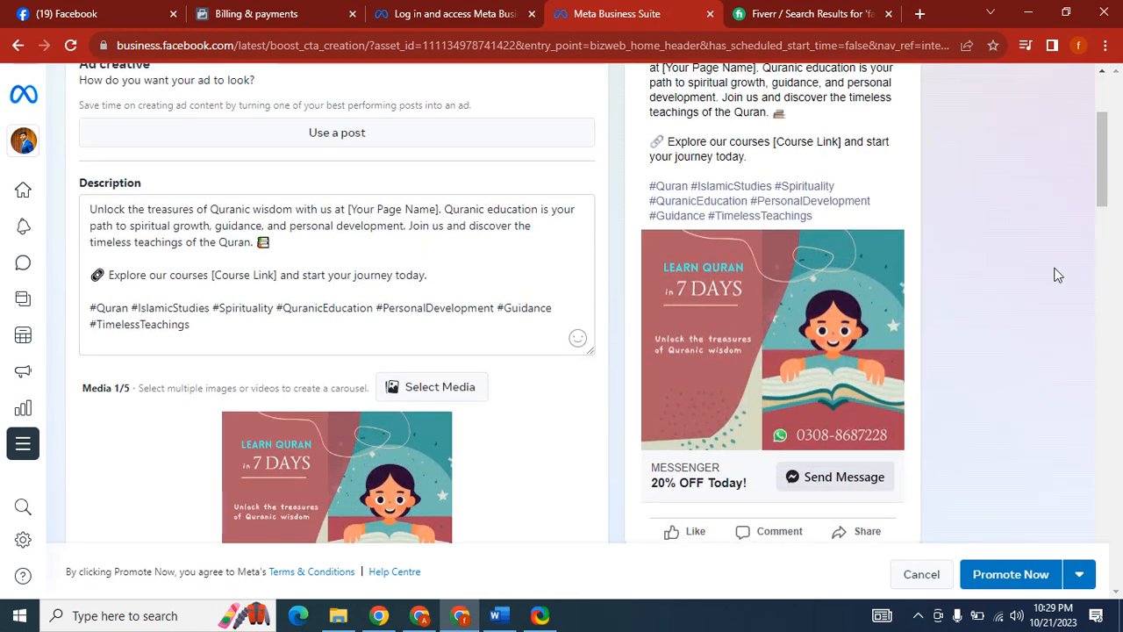
drag(1105, 155, 1098, 324)
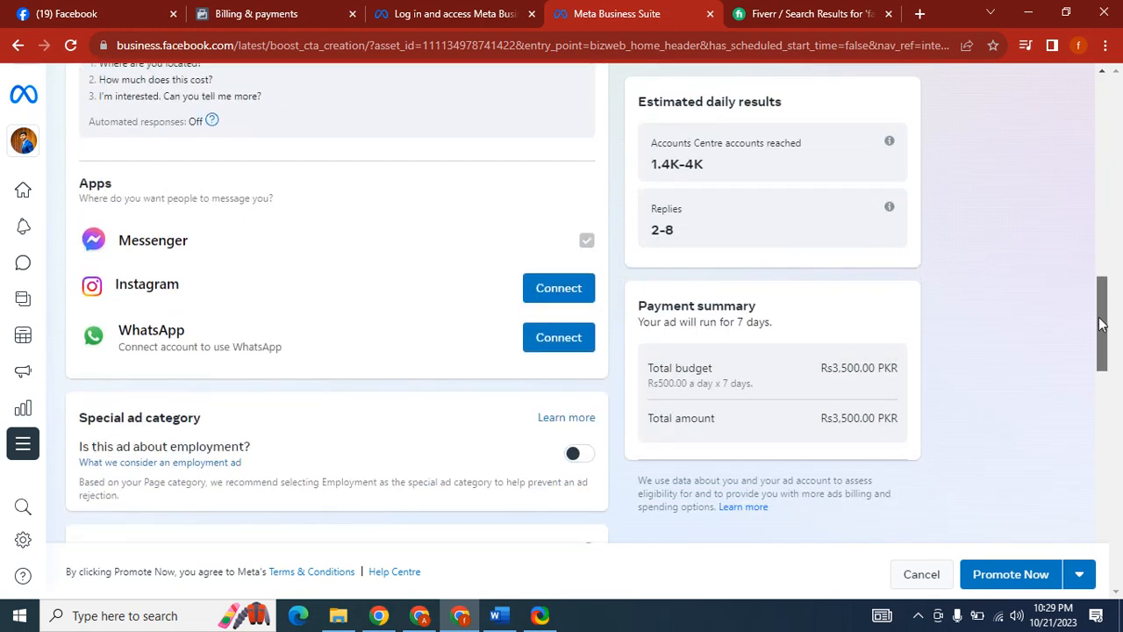
click(572, 345)
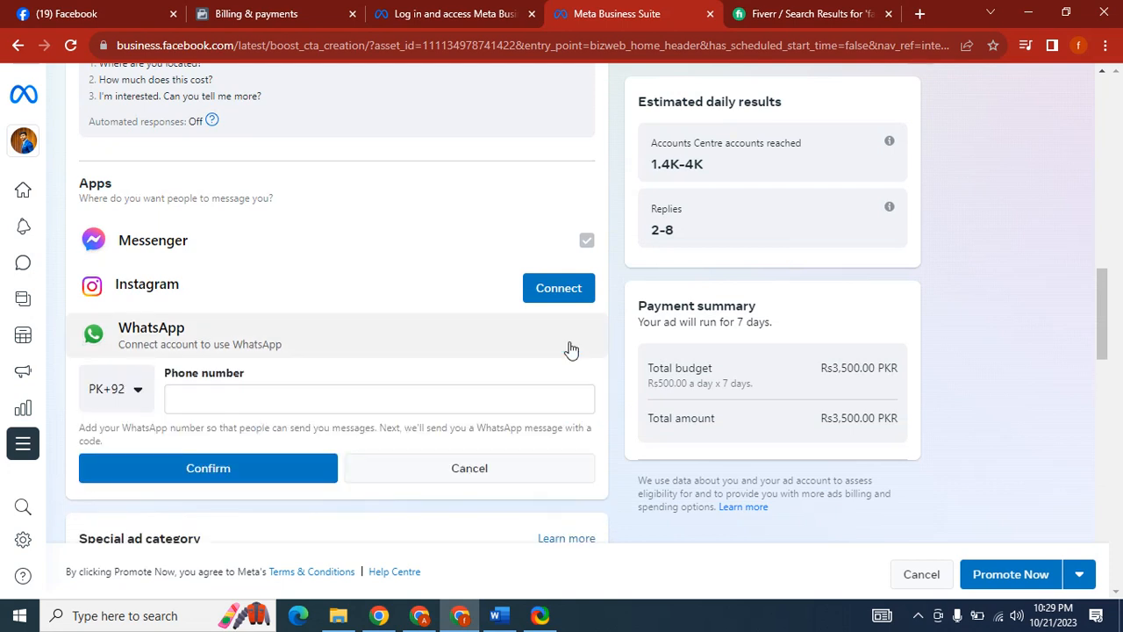
click(241, 405)
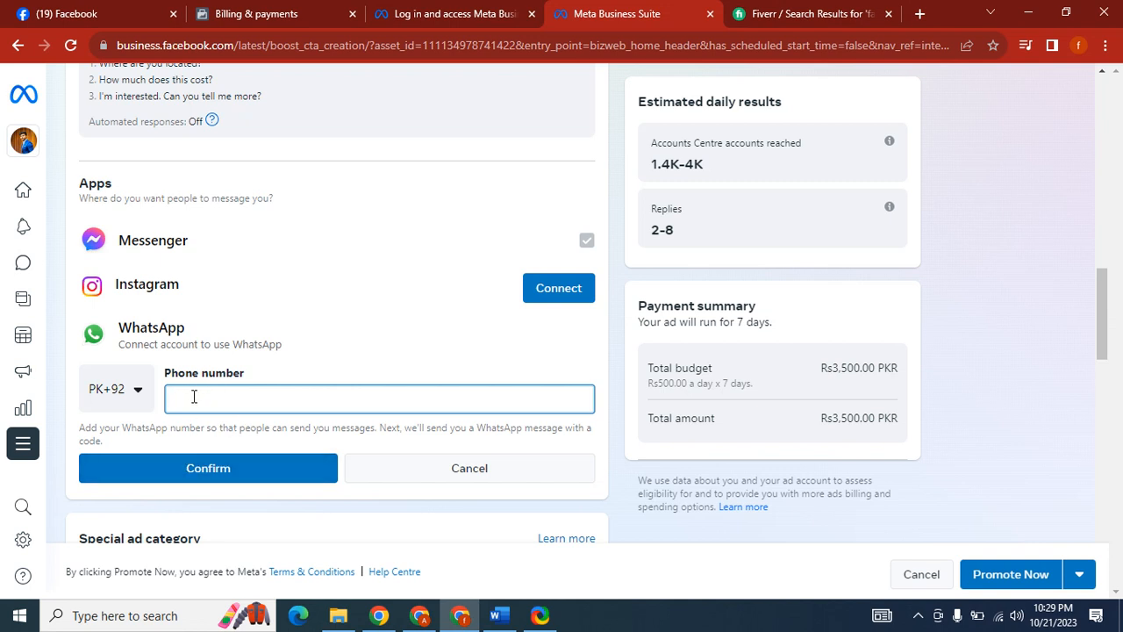
text(897)
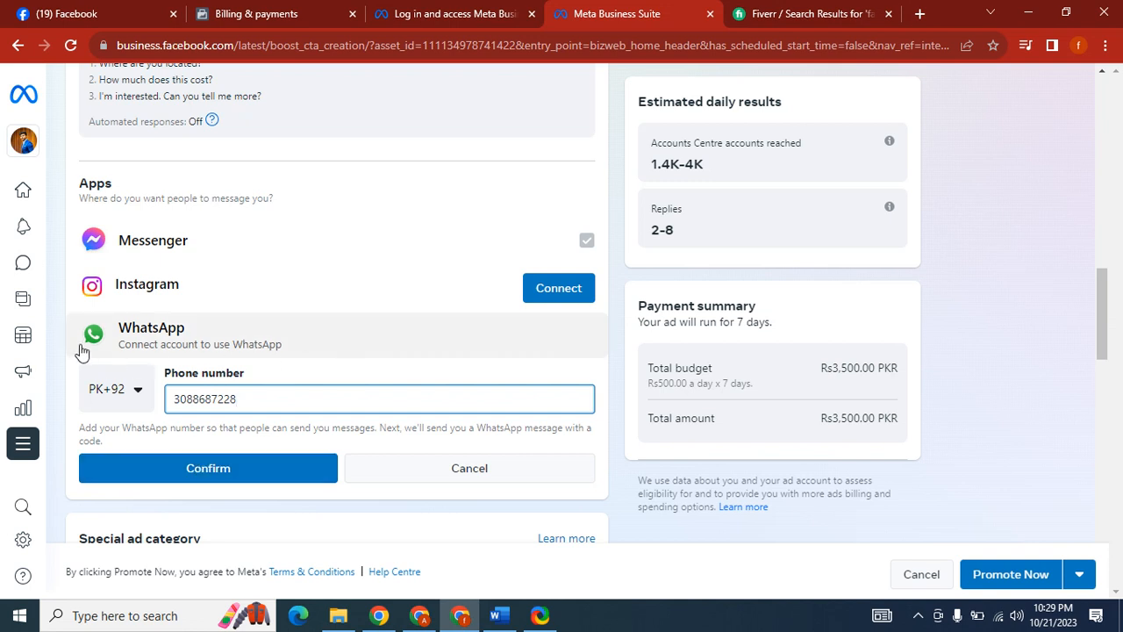
Point out the entered WhatsApp number and the note about the confirmation code, and cancel the WhatsApp connection.
double_click(256, 402)
click(250, 400)
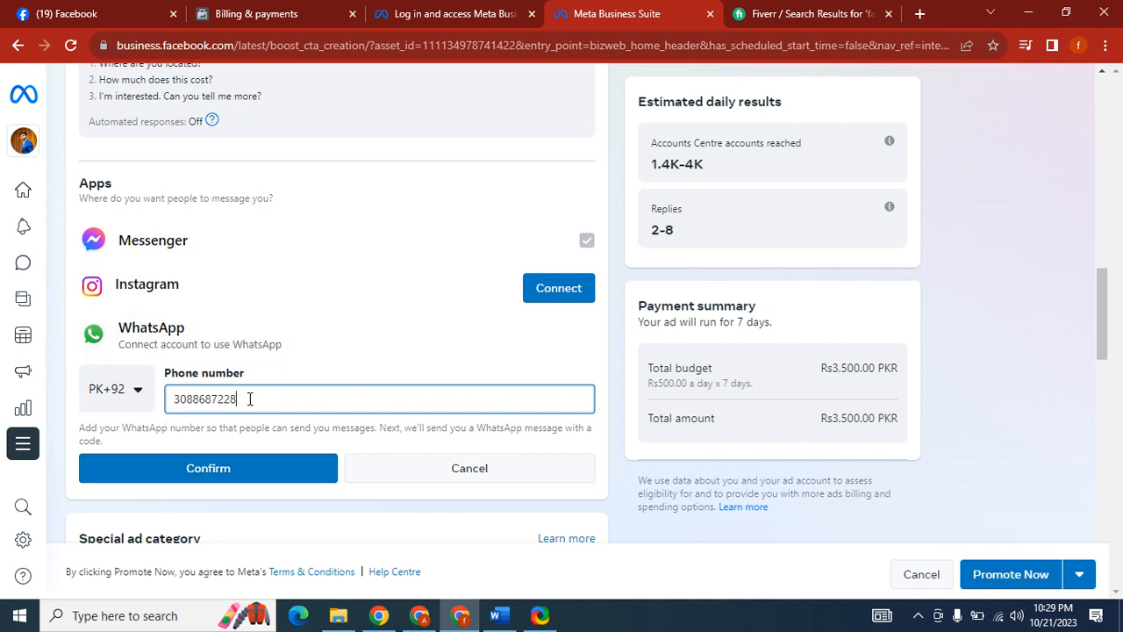
double_click(250, 397)
click(253, 398)
double_click(253, 398)
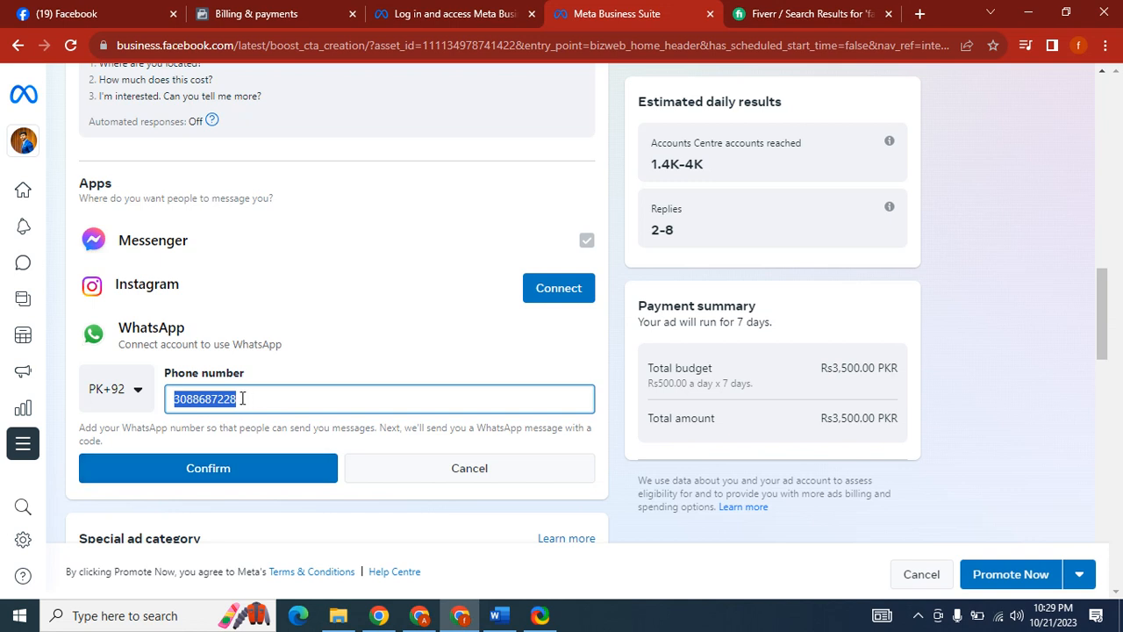
click(250, 405)
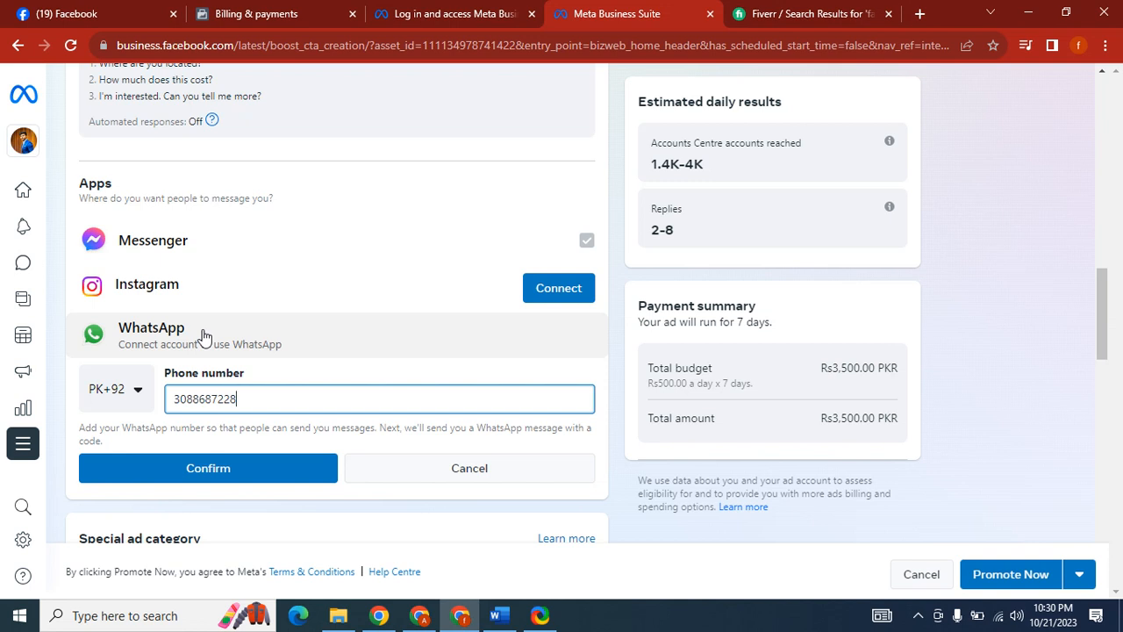
double_click(245, 405)
click(234, 396)
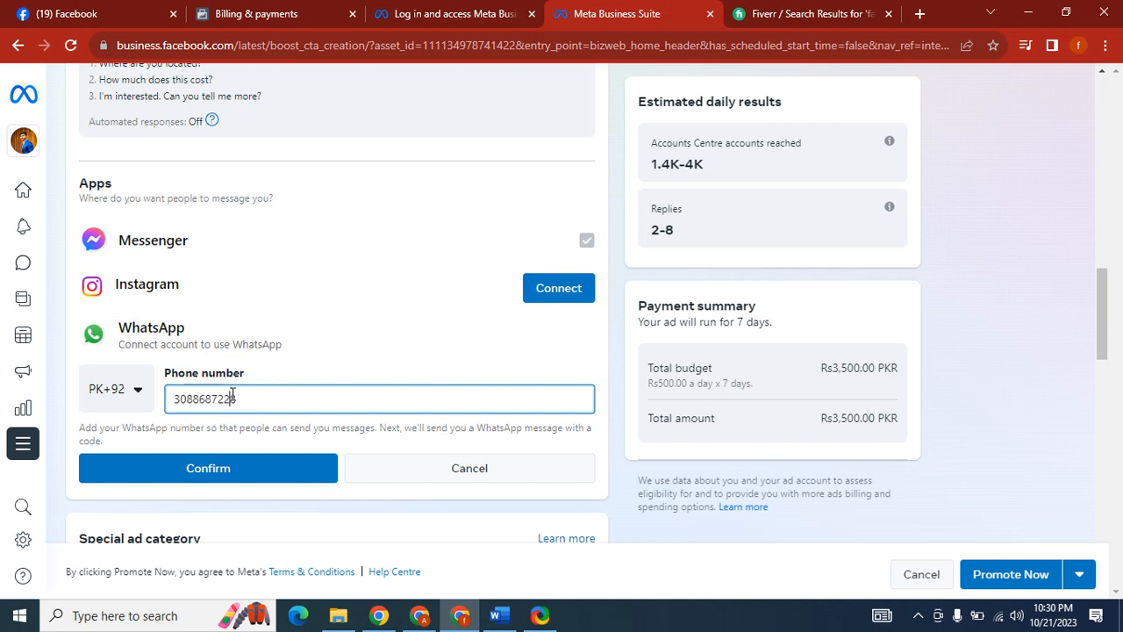
double_click(238, 399)
click(226, 423)
click(245, 395)
double_click(245, 396)
click(230, 422)
click(245, 399)
double_click(244, 397)
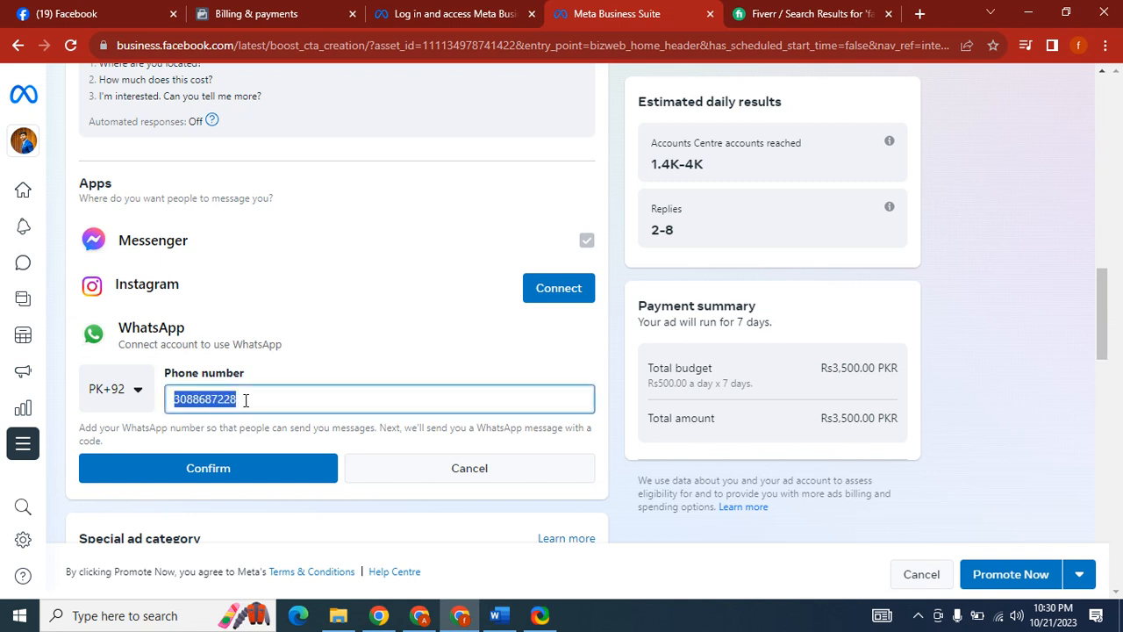
click(226, 427)
double_click(237, 399)
click(219, 443)
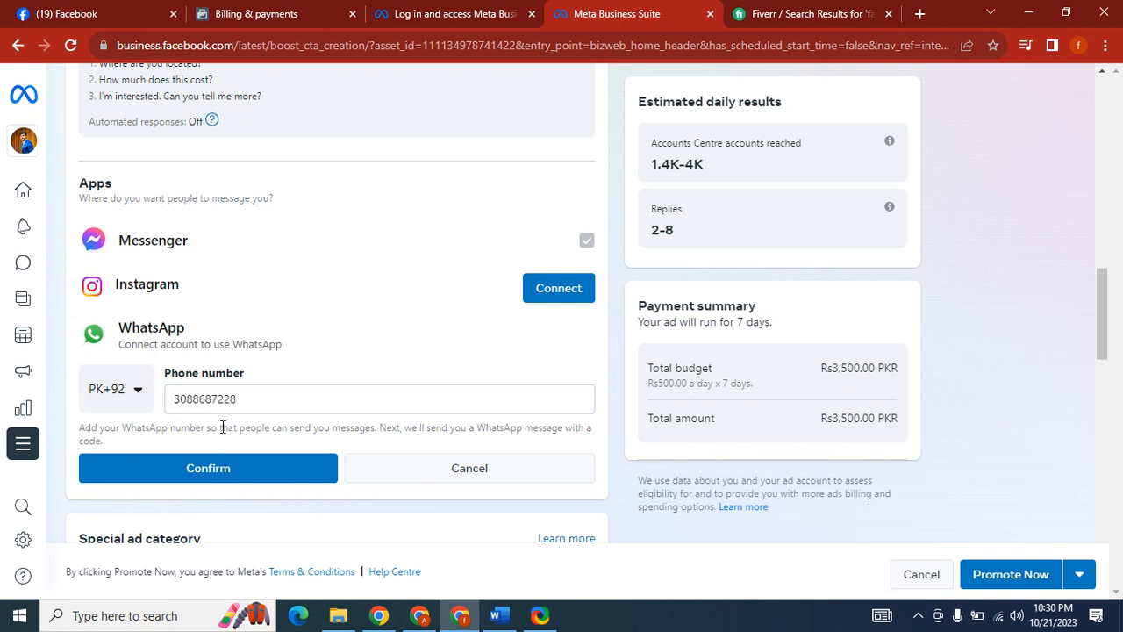
triple_click(222, 427)
triple_click(222, 427)
click(207, 429)
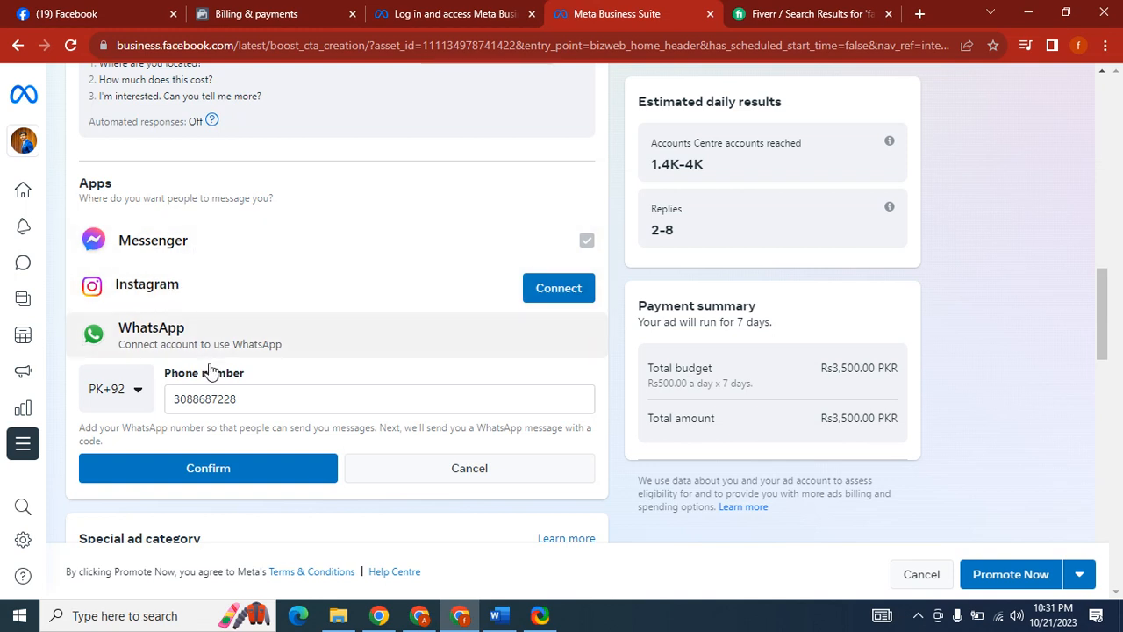
click(441, 469)
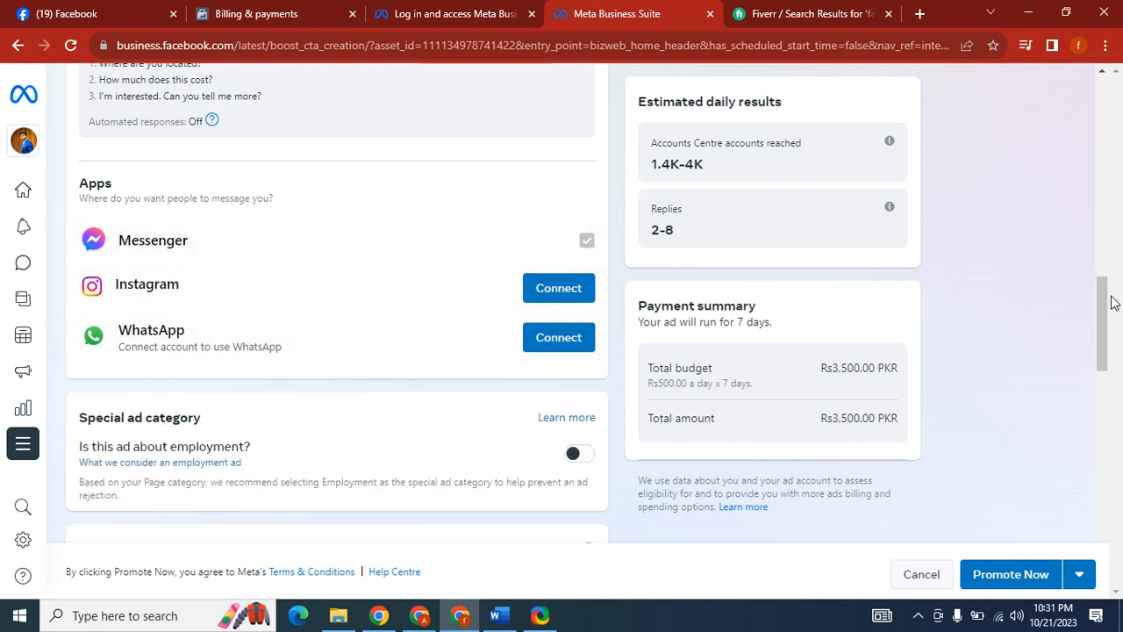
Reopen the welcome message editor from the message template and highlight the greeting in the chat preview.
drag(1103, 313, 1104, 282)
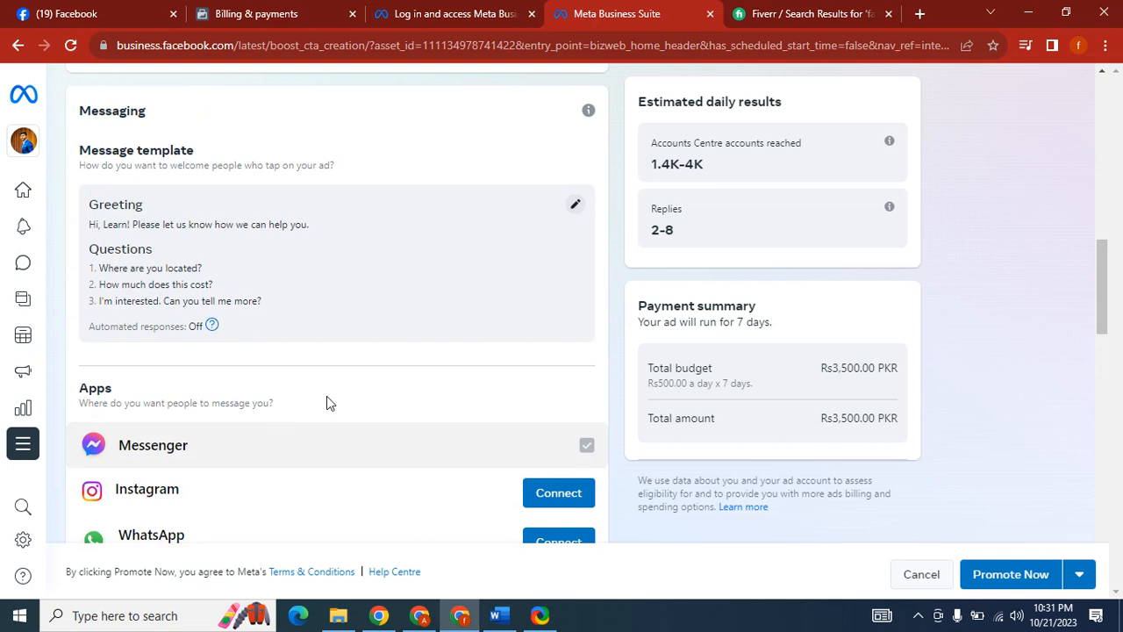
click(576, 206)
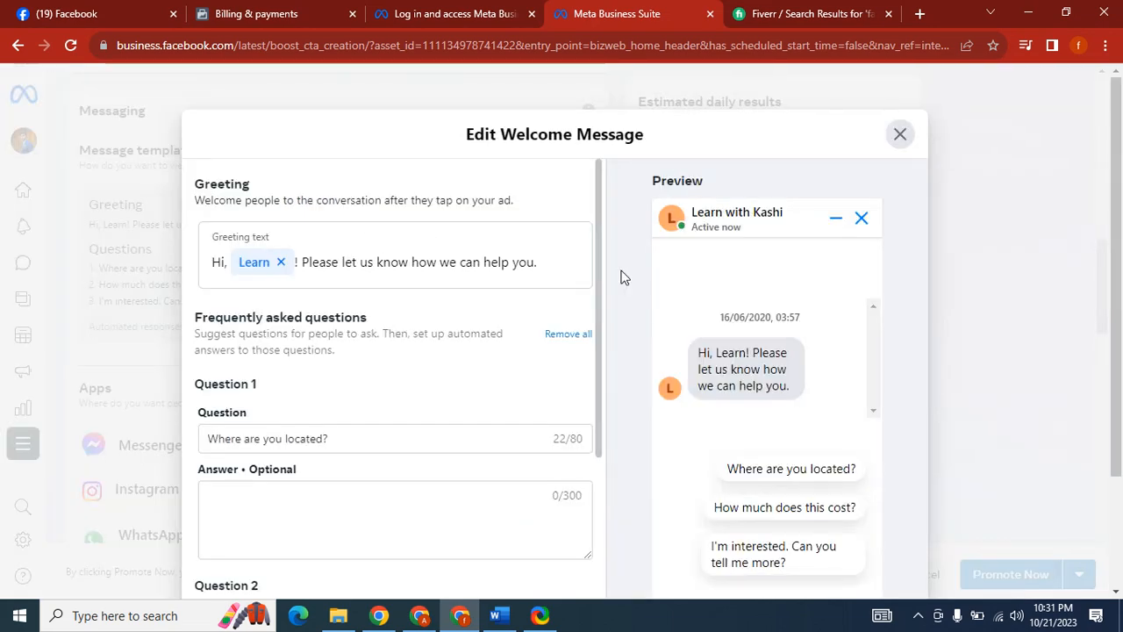
mouse_move(601, 291)
mouse_down()
mouse_move(599, 394)
mouse_move(593, 289)
mouse_up()
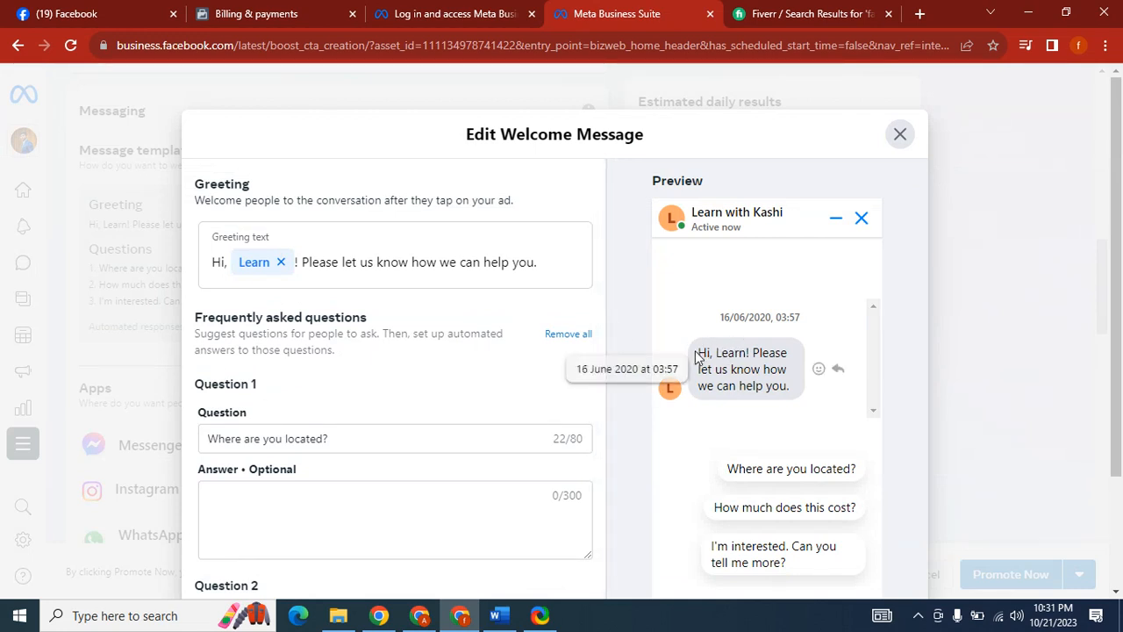
drag(698, 355, 796, 397)
click(765, 405)
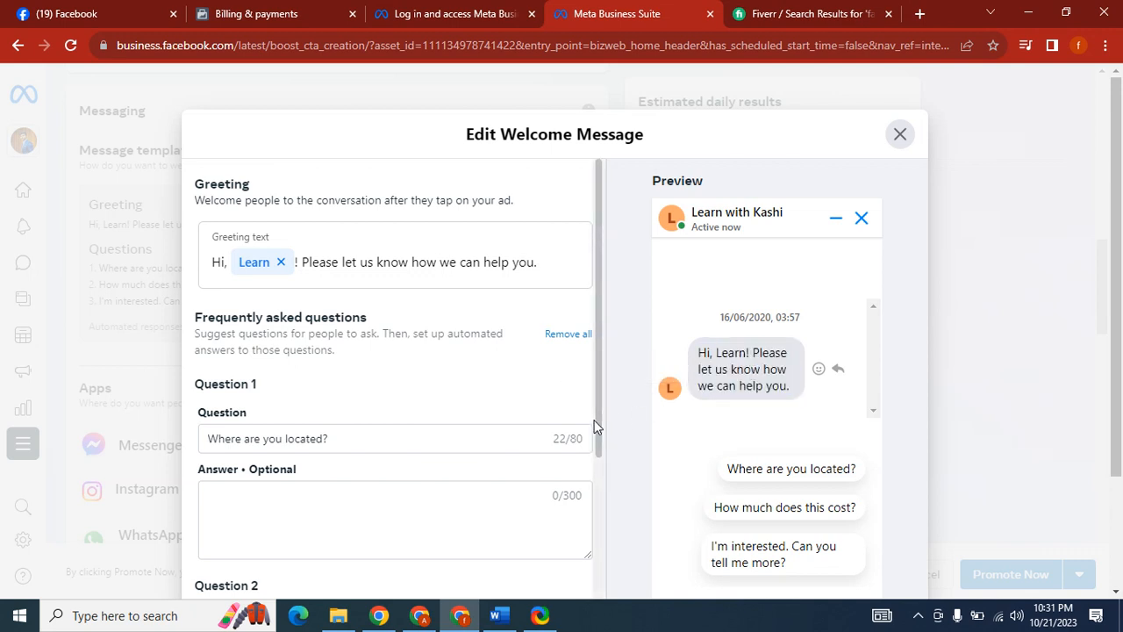
drag(707, 353, 834, 396)
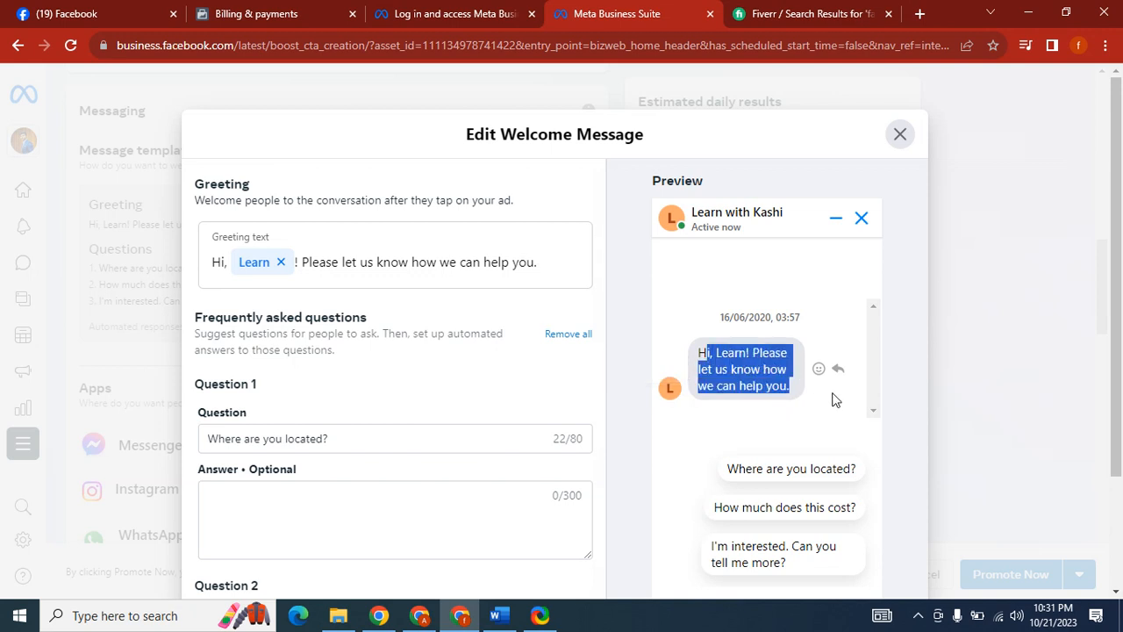
click(798, 409)
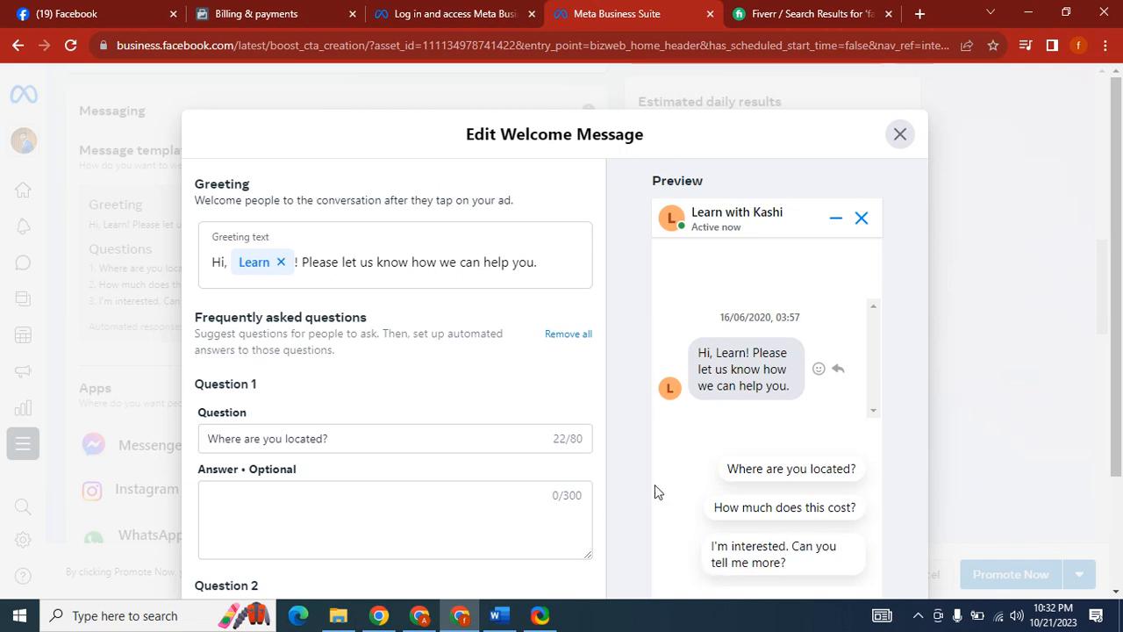
Enter "Punjab, Pakistan" as the answer to the question "Where are you located?".
click(466, 514)
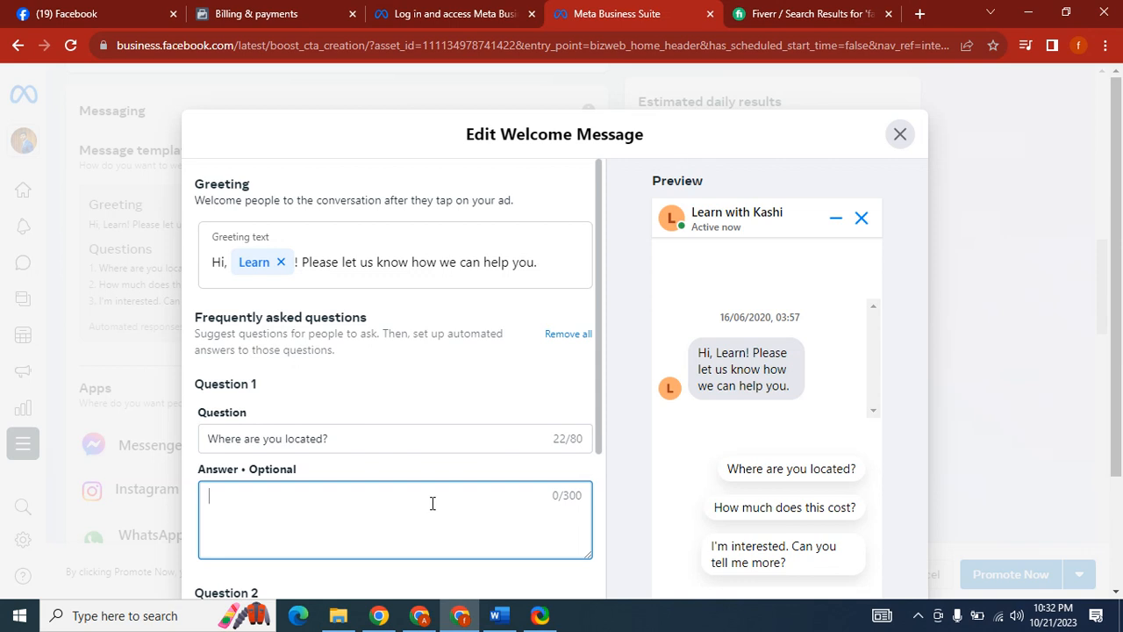
text(Pubjab)
text(jab)
text( Pakistan)
click(244, 495)
text(,)
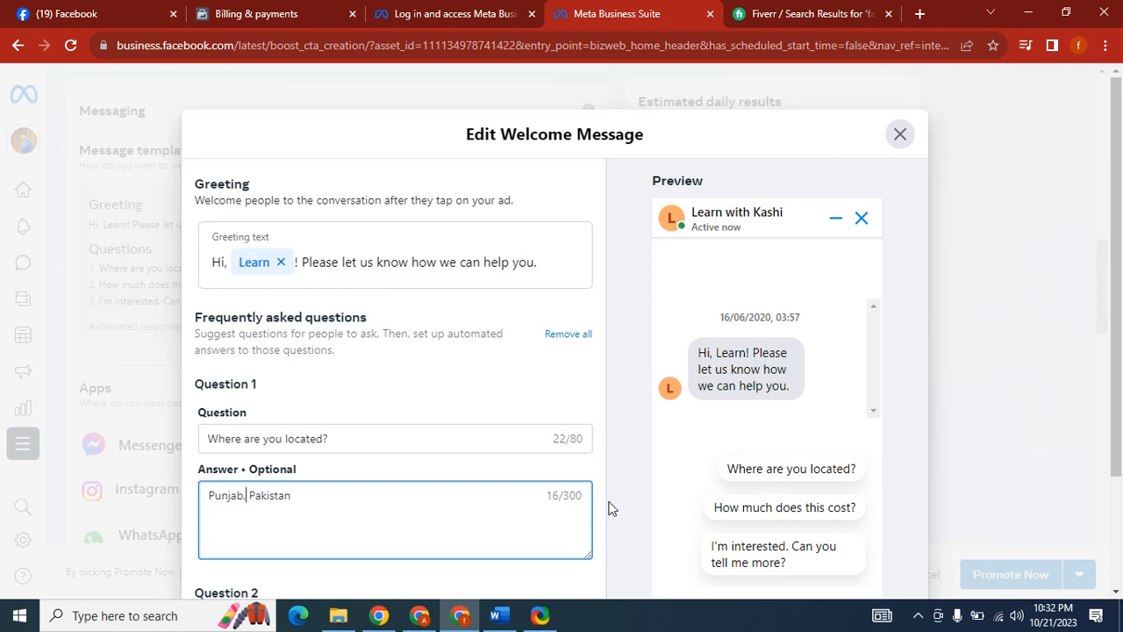
triple_click(263, 505)
click(285, 519)
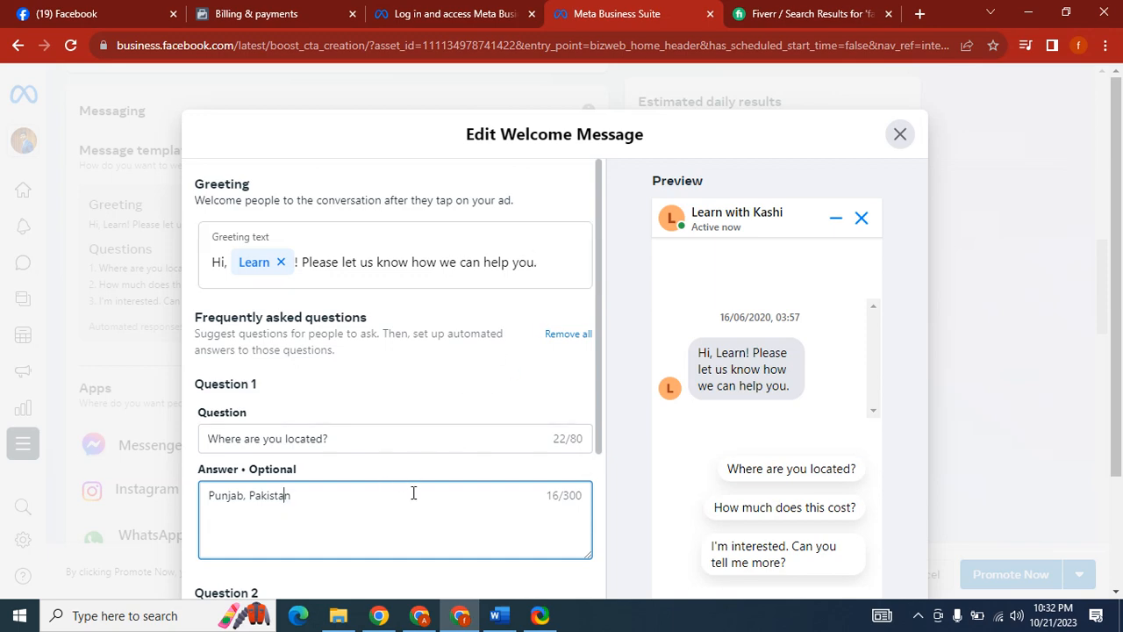
Review the remaining frequently asked questions and close the welcome message editor without saving.
drag(600, 323, 614, 272)
drag(597, 310, 598, 541)
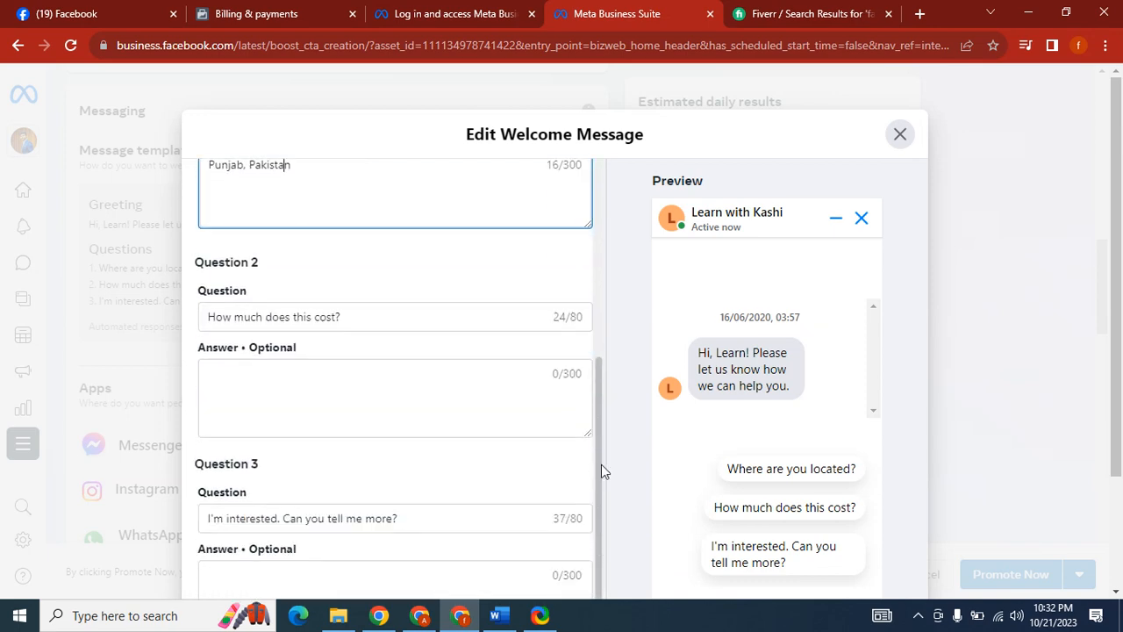
drag(601, 471, 601, 248)
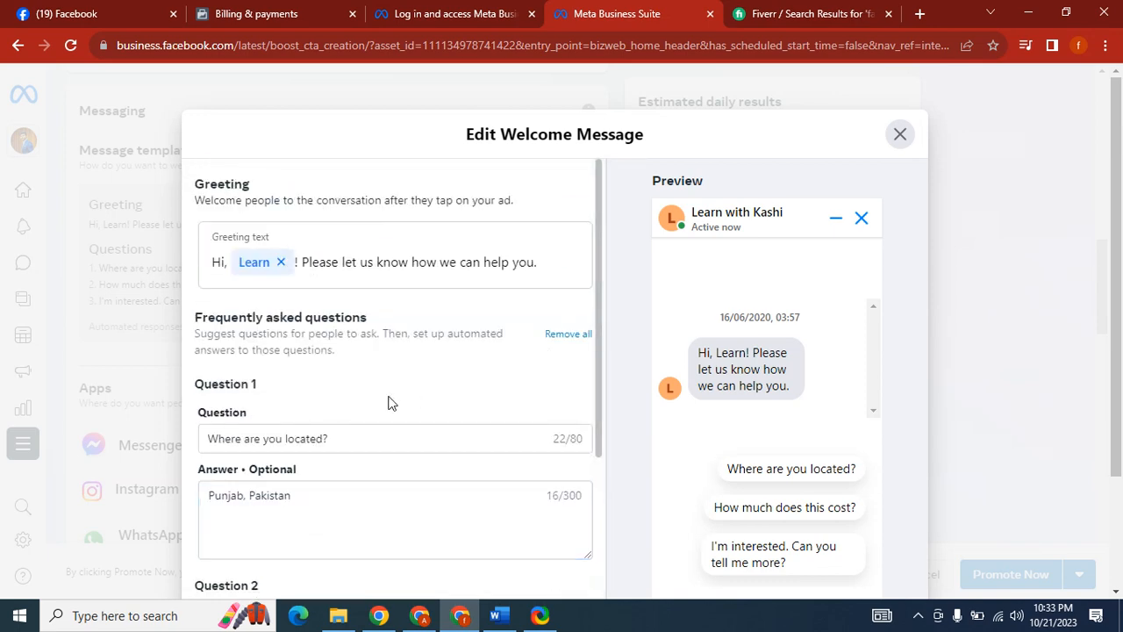
click(898, 135)
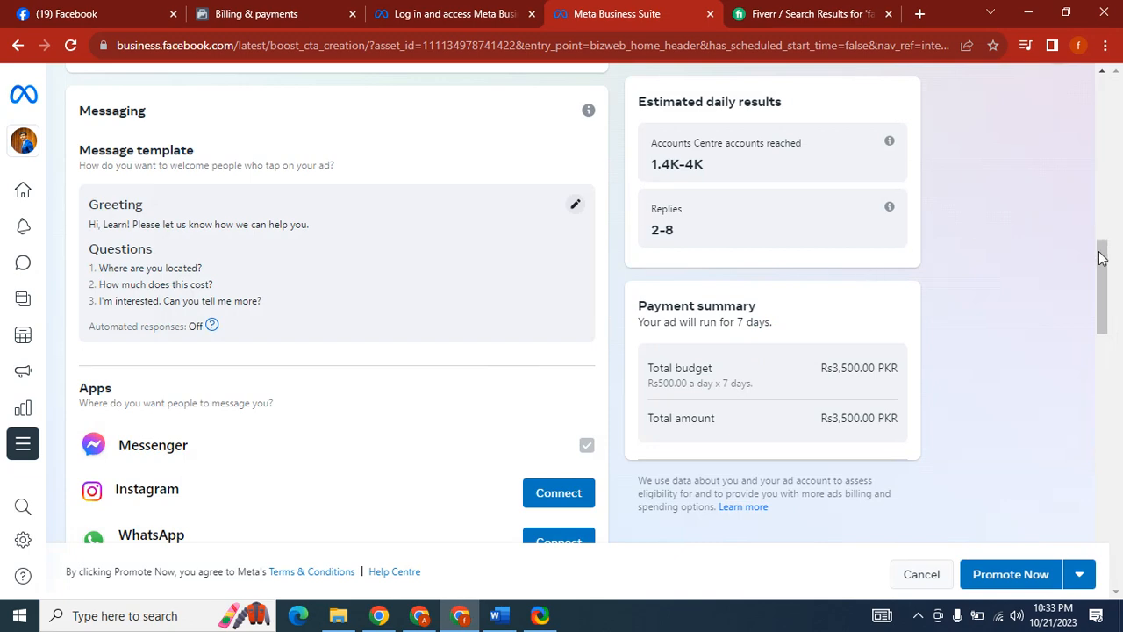
Open the Advantage audience details for editing and review the gender, age, location and detailed targeting options.
drag(1100, 253, 1108, 379)
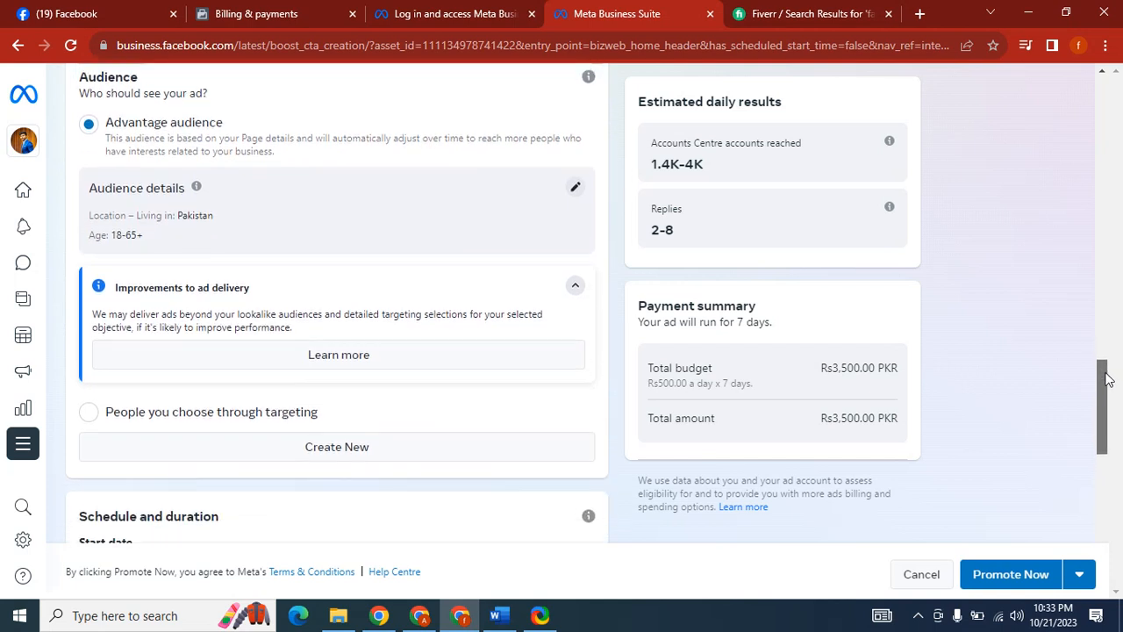
click(576, 189)
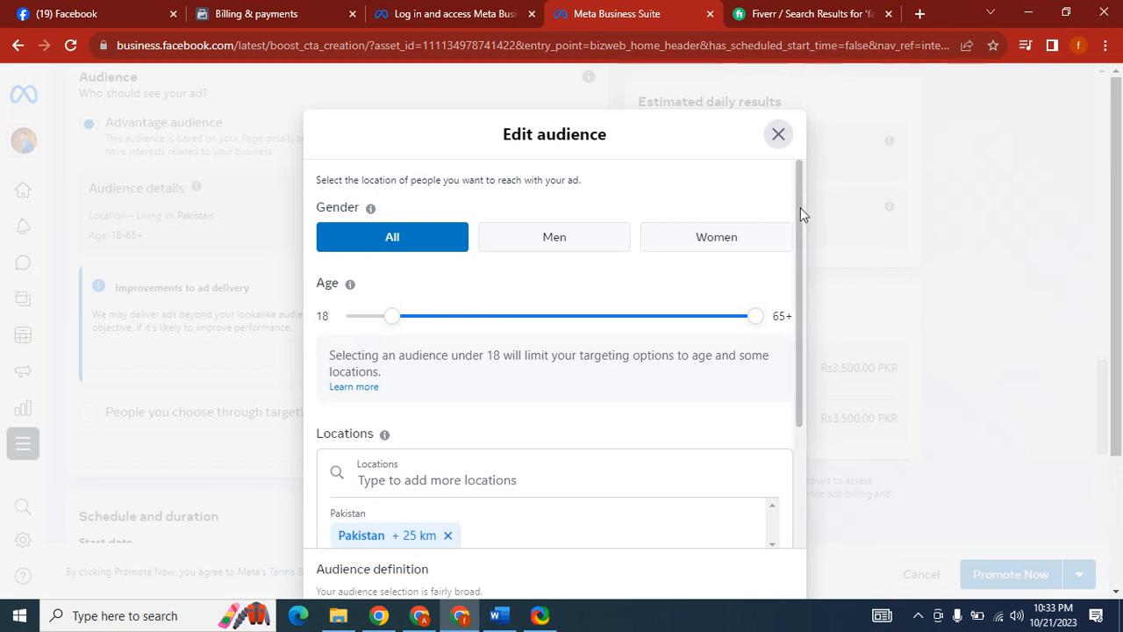
mouse_move(800, 207)
mouse_down()
mouse_move(798, 430)
mouse_move(806, 201)
mouse_up()
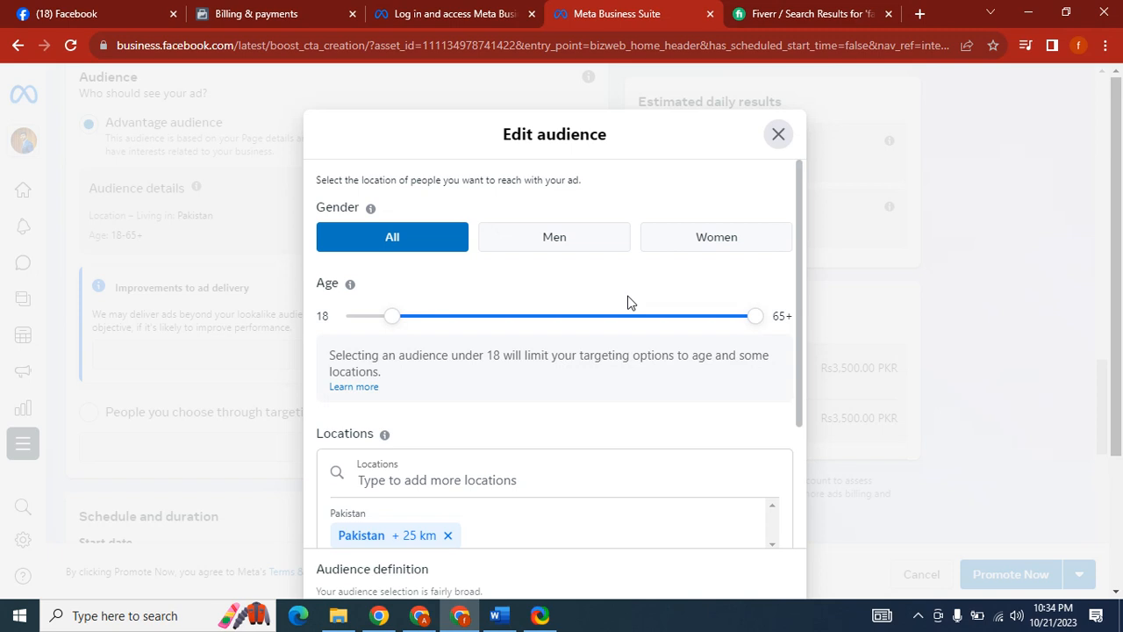
drag(800, 261, 793, 377)
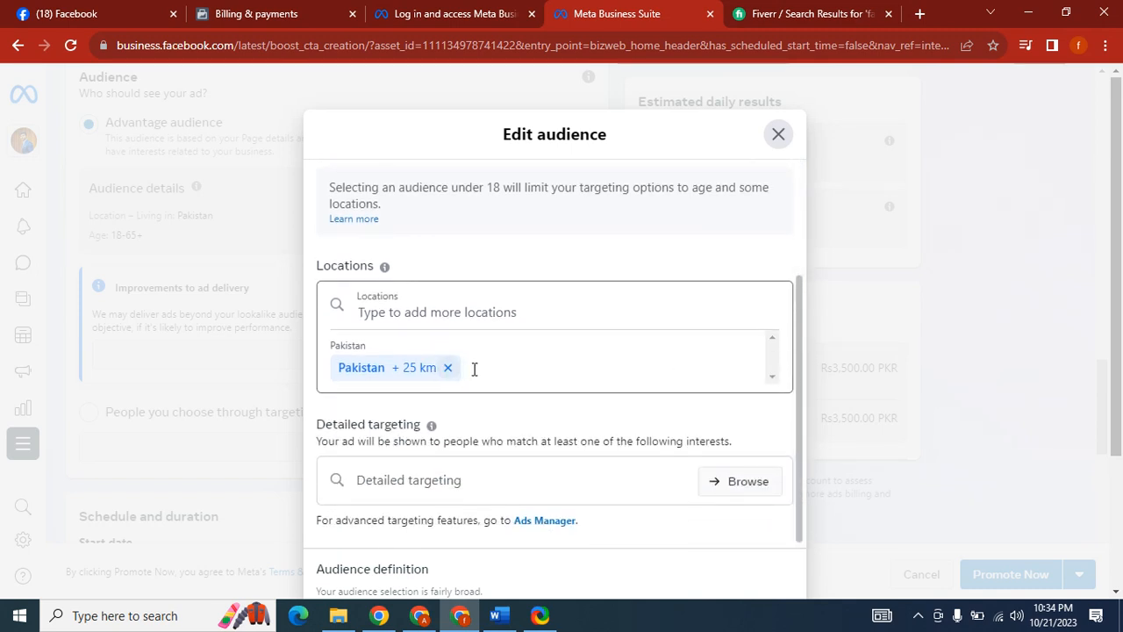
click(419, 317)
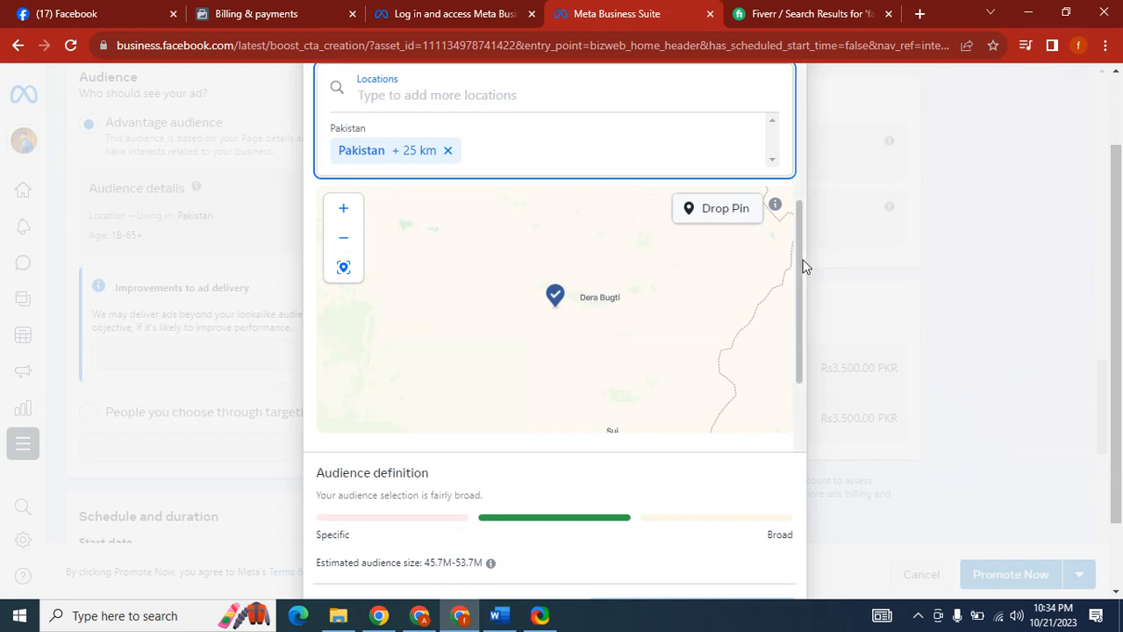
drag(801, 263, 809, 128)
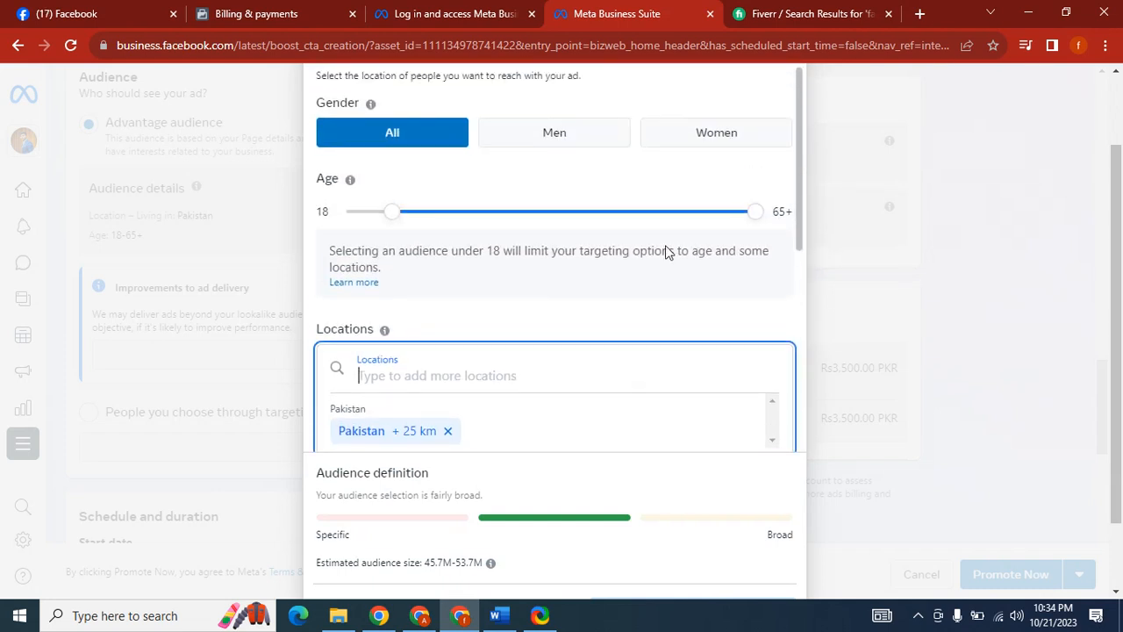
Try an audience age range of 13 to 18 and point out the minimum age.
click(398, 371)
click(748, 219)
drag(751, 220, 341, 250)
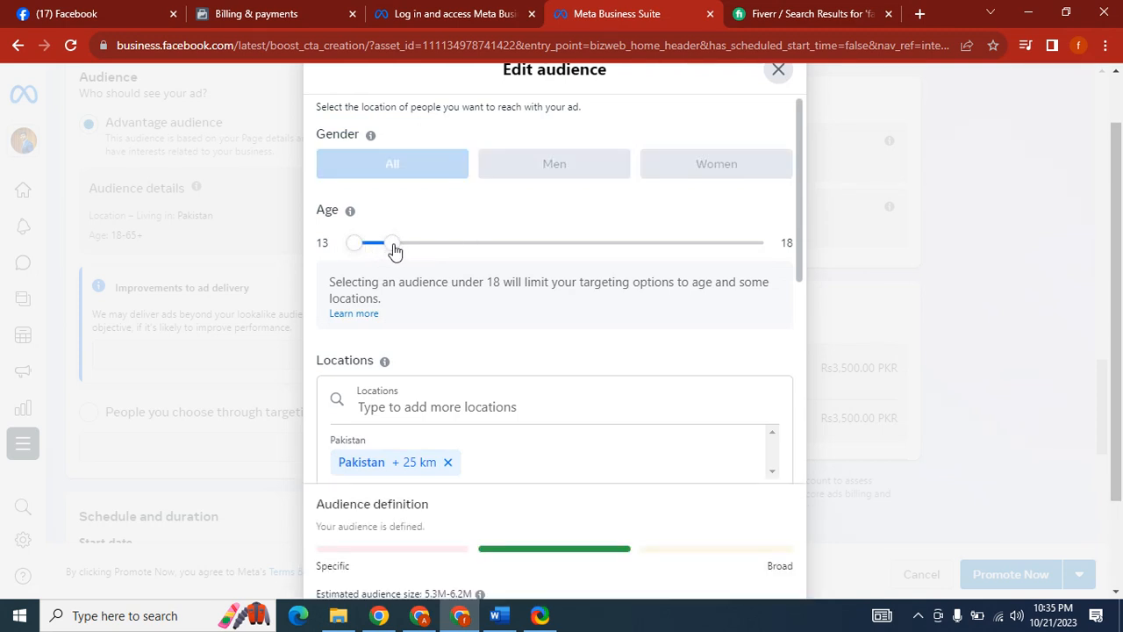
mouse_move(392, 251)
mouse_down()
mouse_move(411, 252)
mouse_move(397, 251)
mouse_up()
drag(332, 250, 323, 243)
click(330, 248)
double_click(325, 243)
click(328, 257)
Set the audience's age range to 16 to 40.
drag(396, 251, 564, 251)
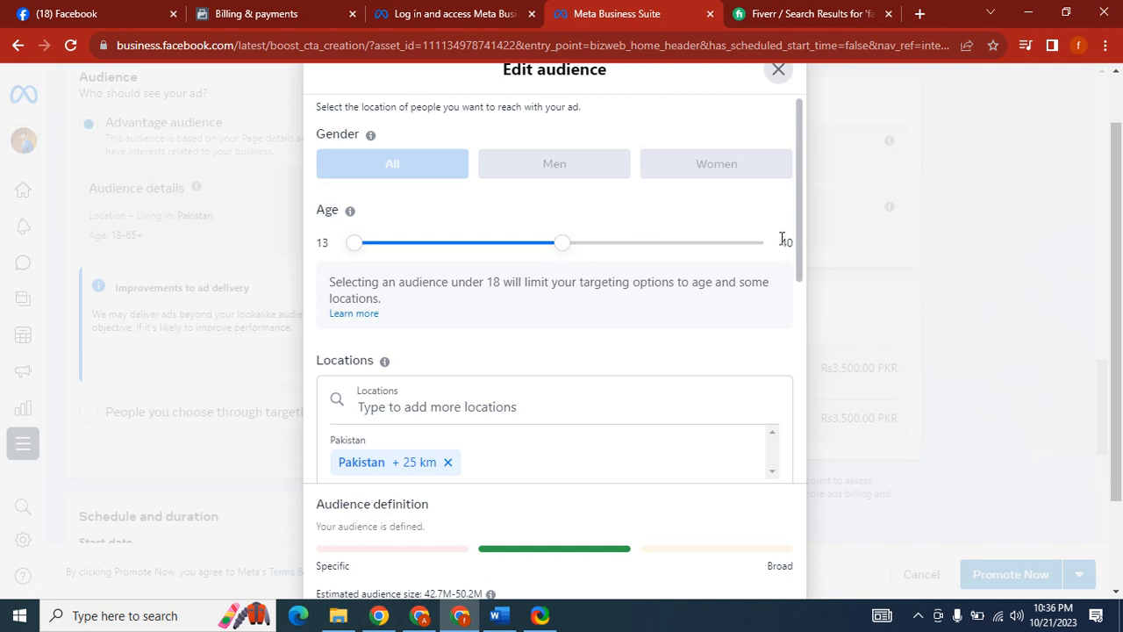
double_click(327, 249)
double_click(326, 244)
click(333, 251)
mouse_move(354, 245)
mouse_down()
mouse_move(386, 252)
mouse_move(374, 251)
mouse_up()
Remove Pakistan from the audience locations and search for Bahria Town.
scroll(798, 220, down, 2)
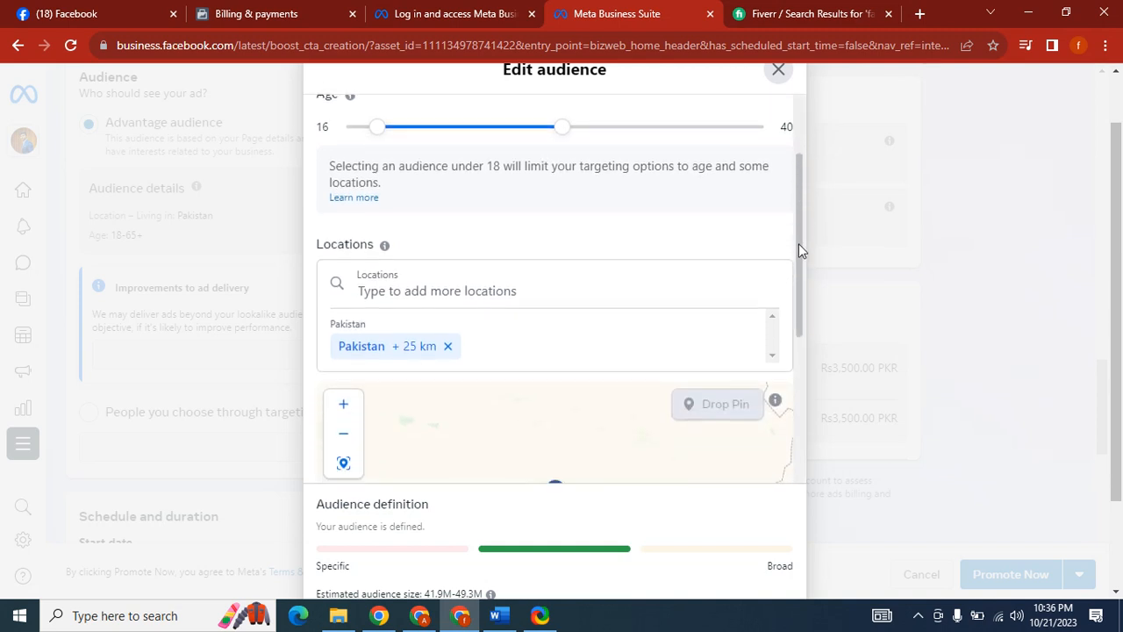
click(447, 260)
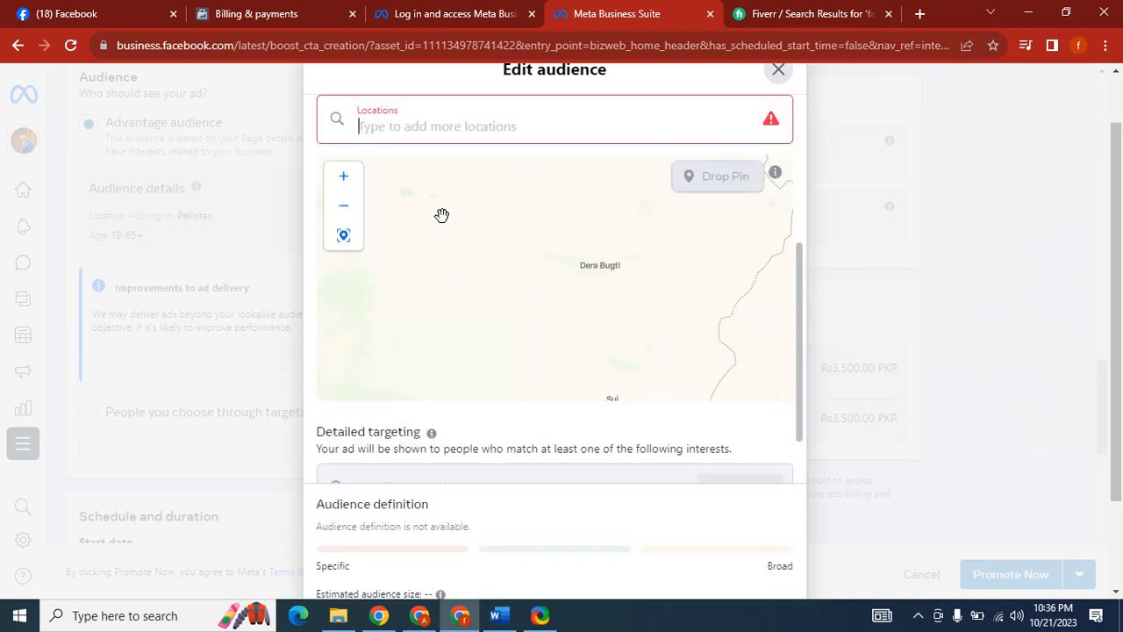
click(422, 128)
text(Bahria)
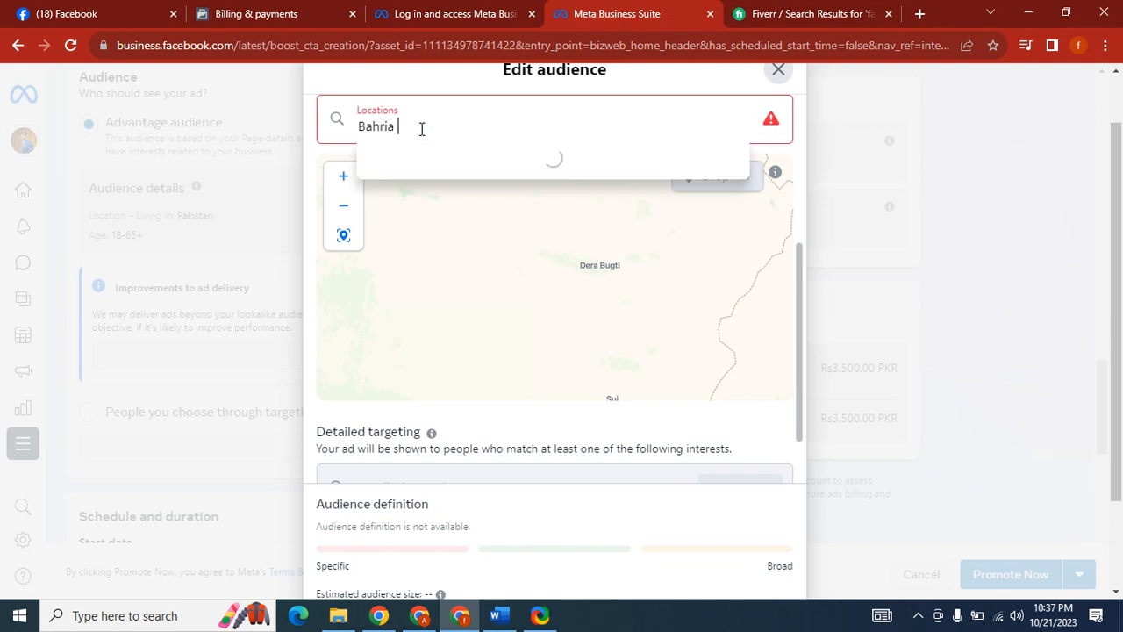
text( TO)
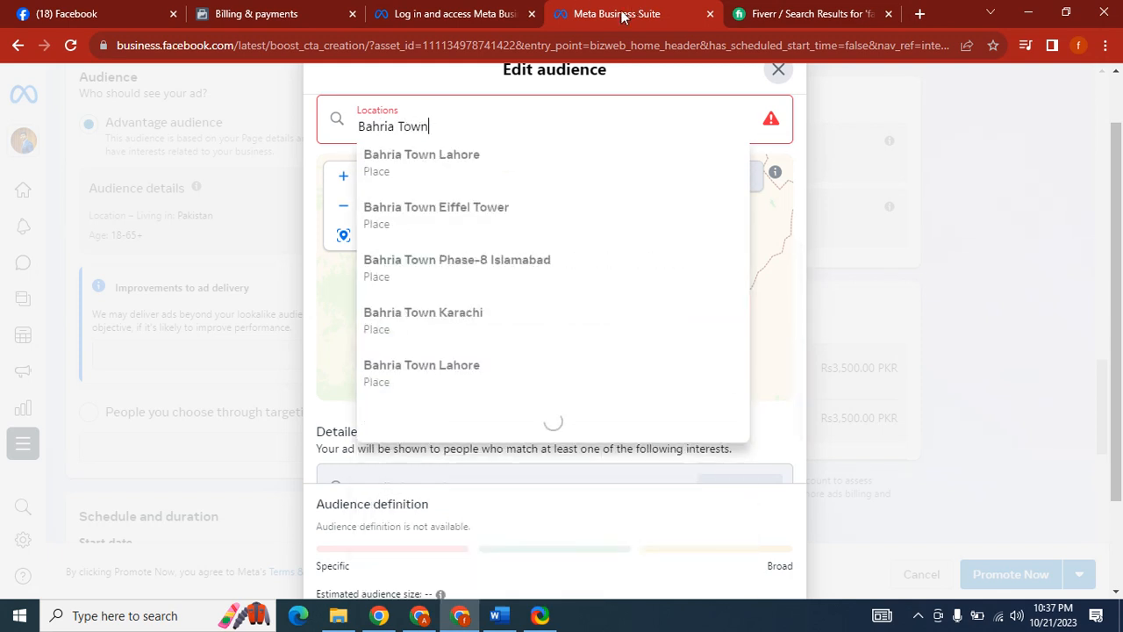
Switch to the Google Meet call, admit the waiting participant, and return to Meta Business Suite.
click(421, 616)
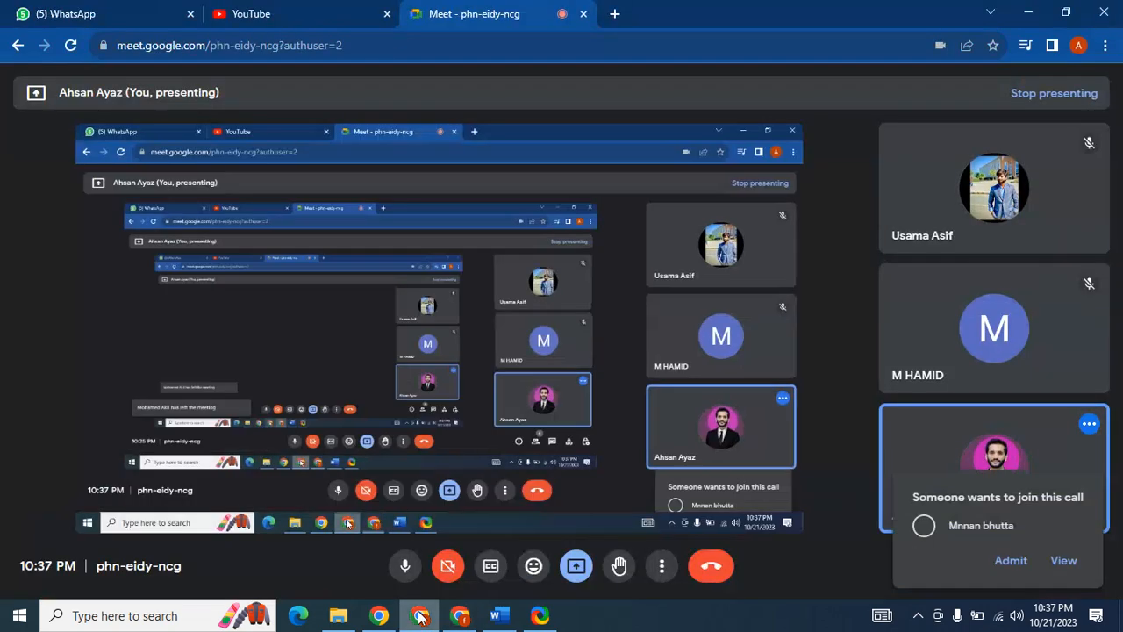
click(996, 506)
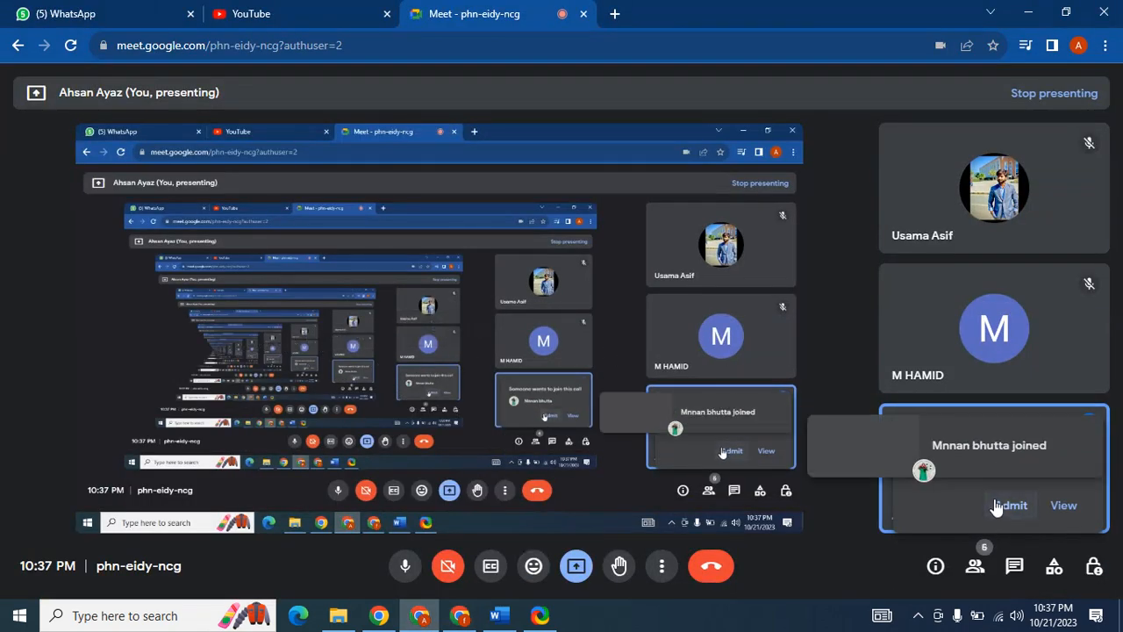
click(462, 618)
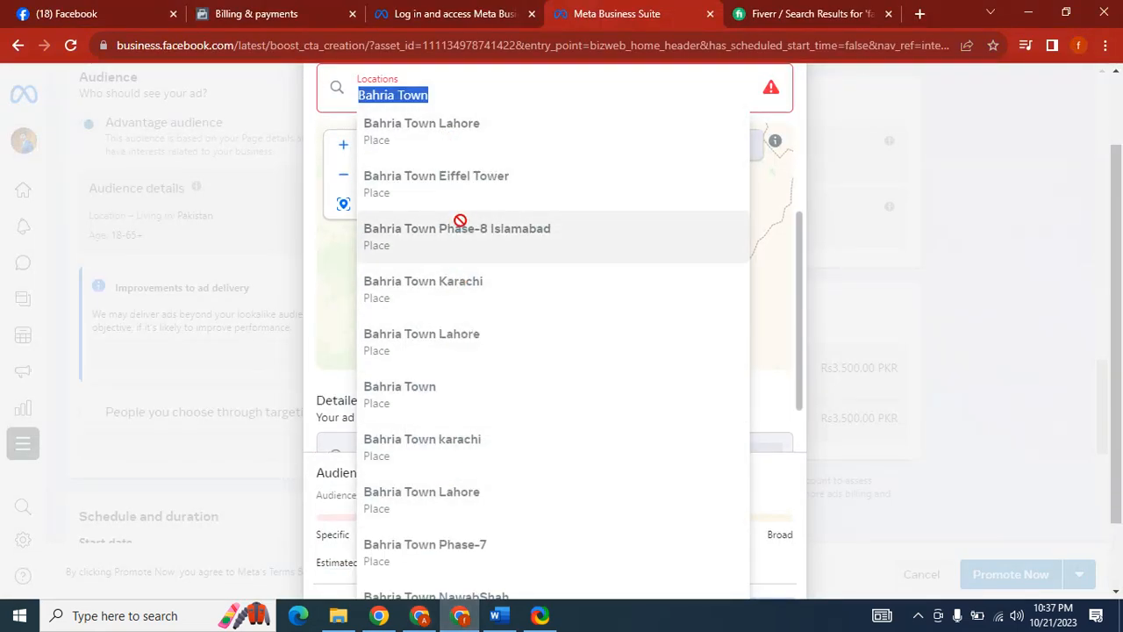
Check the availability note on a Bahria Town suggestion and search the locations for Model Town Multan instead.
mouse_move(491, 234)
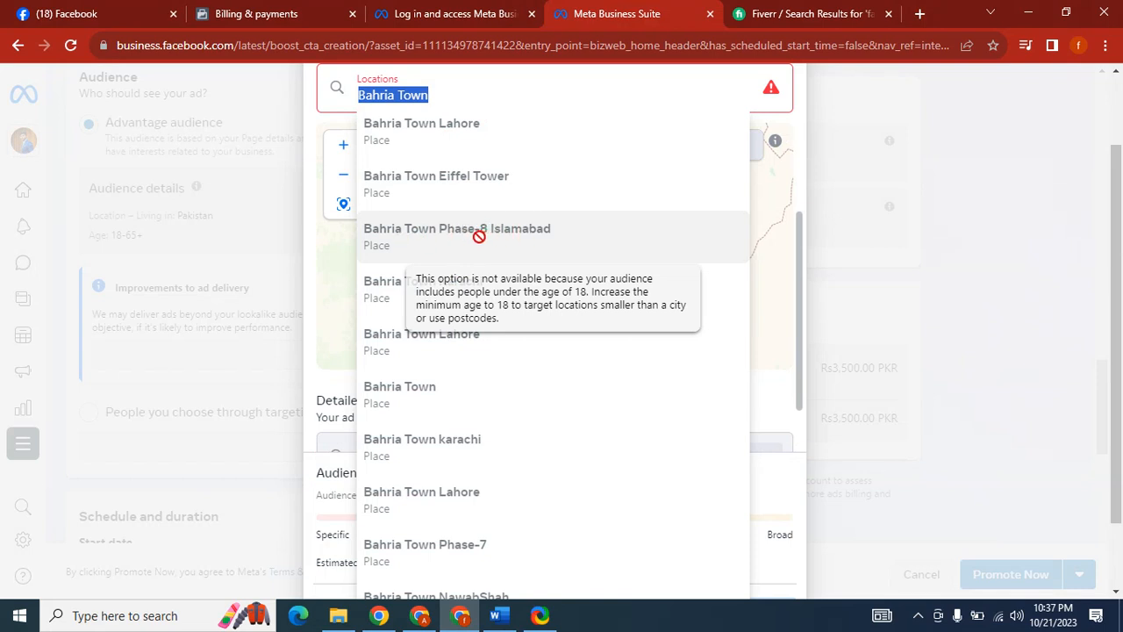
triple_click(474, 98)
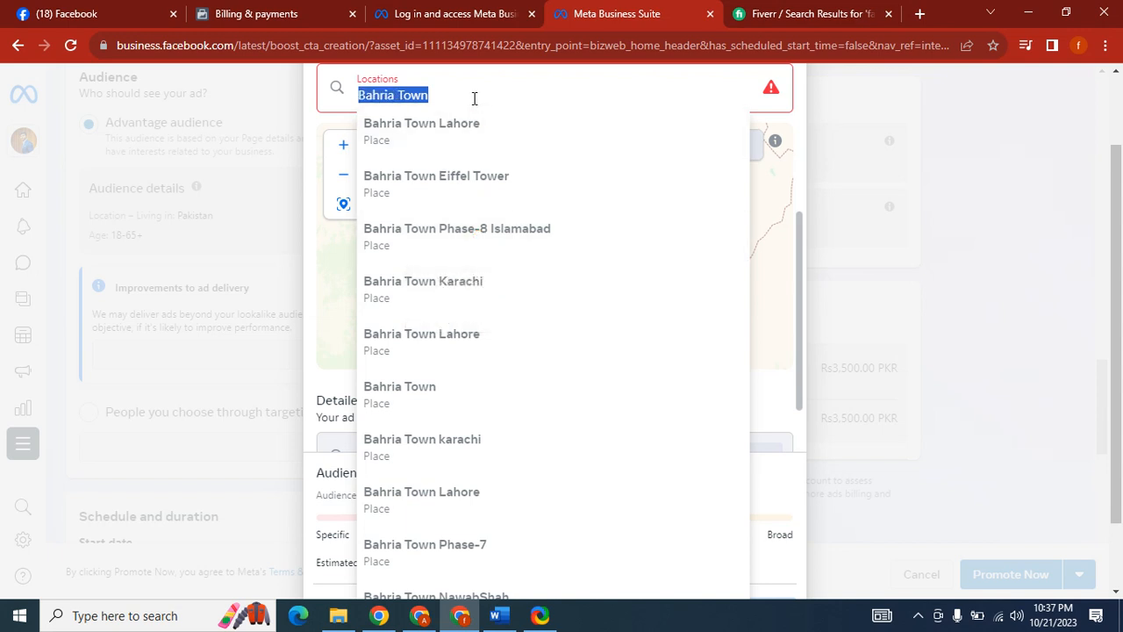
text(M)
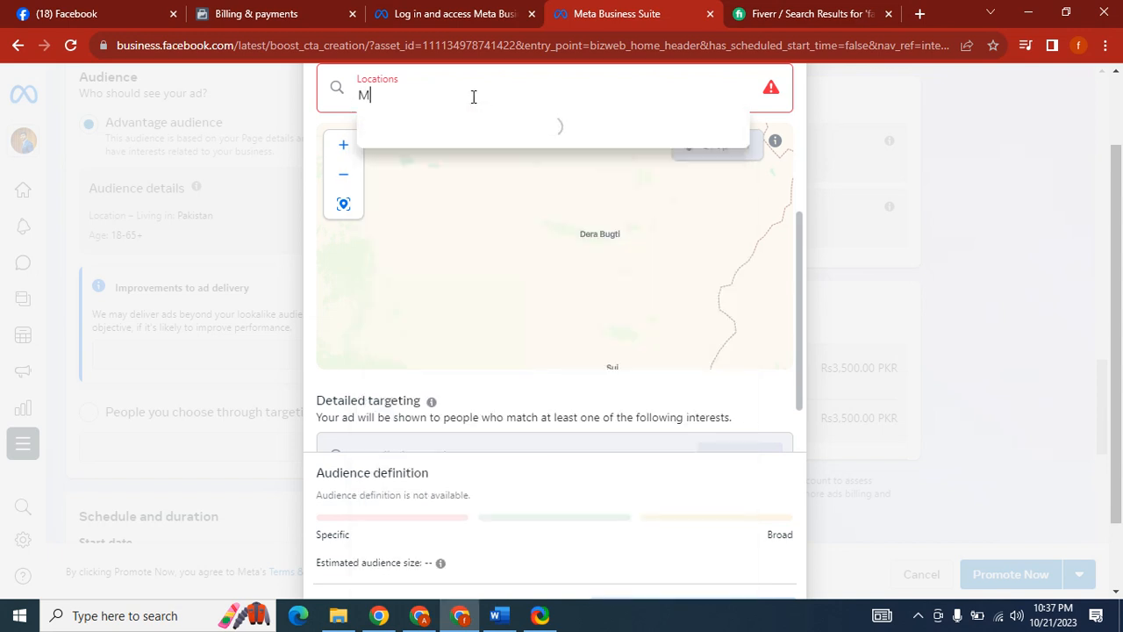
text(odel Town Multan)
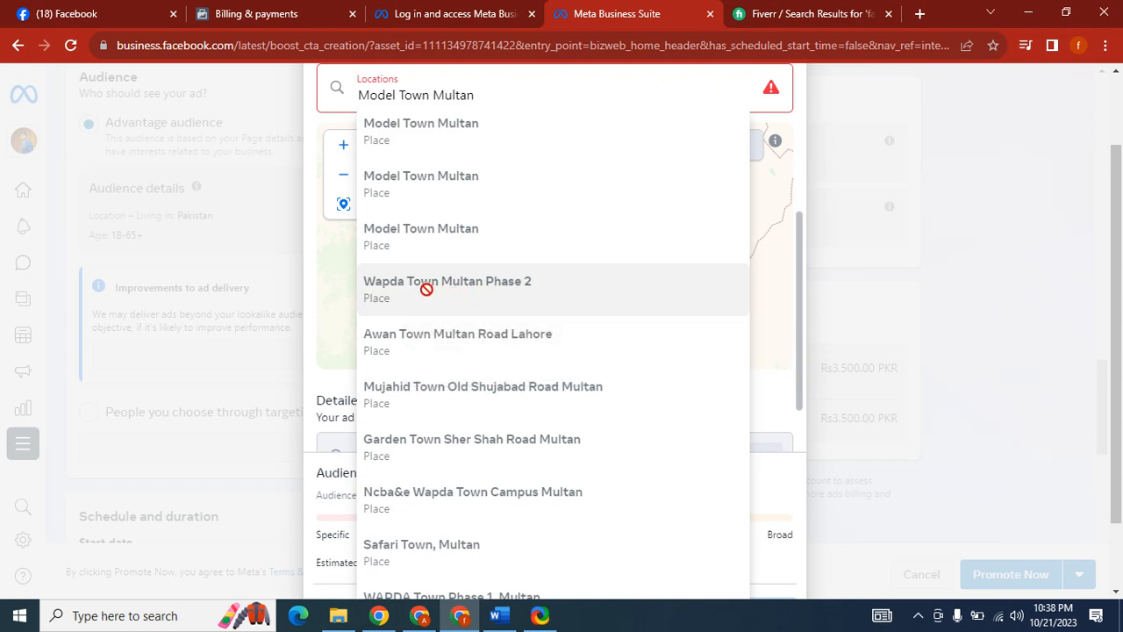
Search the audience locations for Bahria Town again and examine the suggested places.
triple_click(492, 98)
text(B)
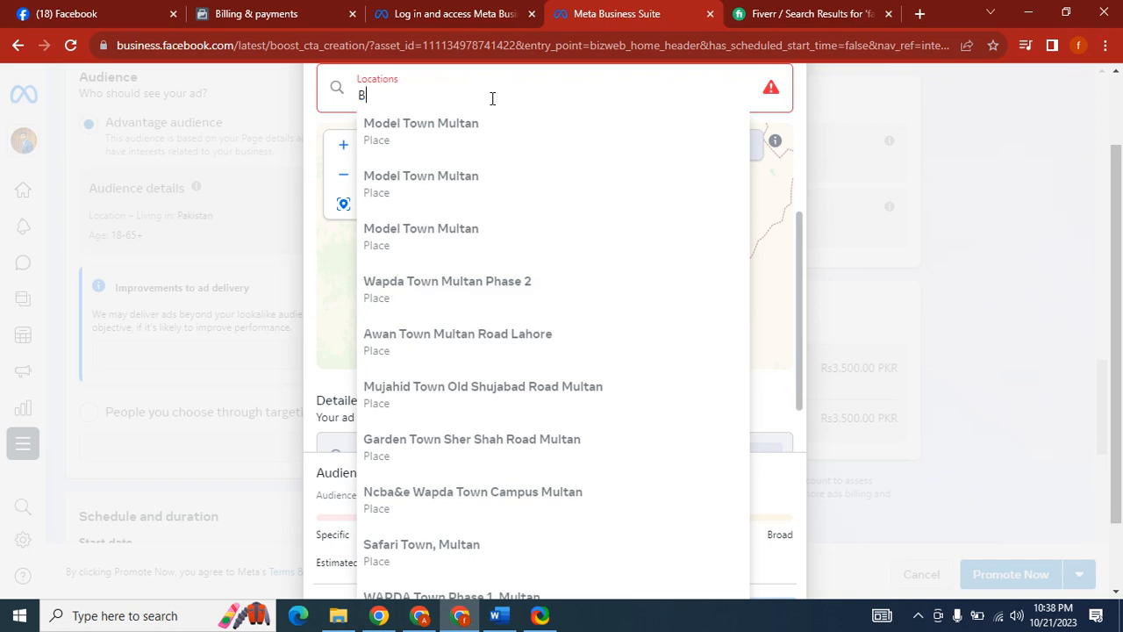
text(ahria Town)
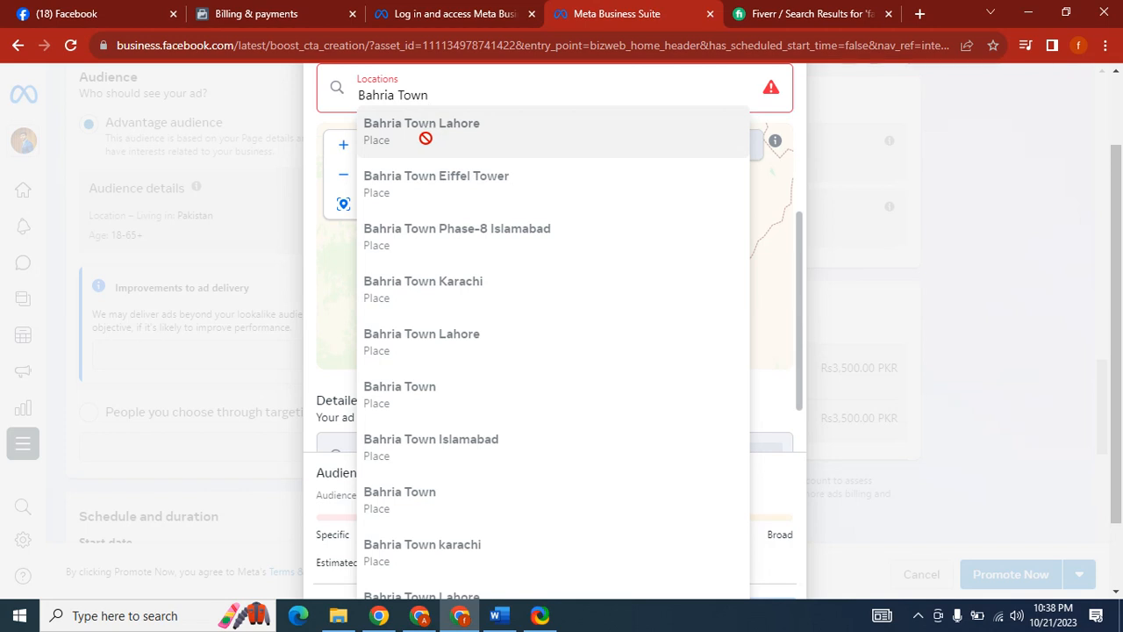
click(321, 123)
Replace the Bahria Town location search with Punjab and add Punjab, Pakistan to the audience locations.
click(444, 102)
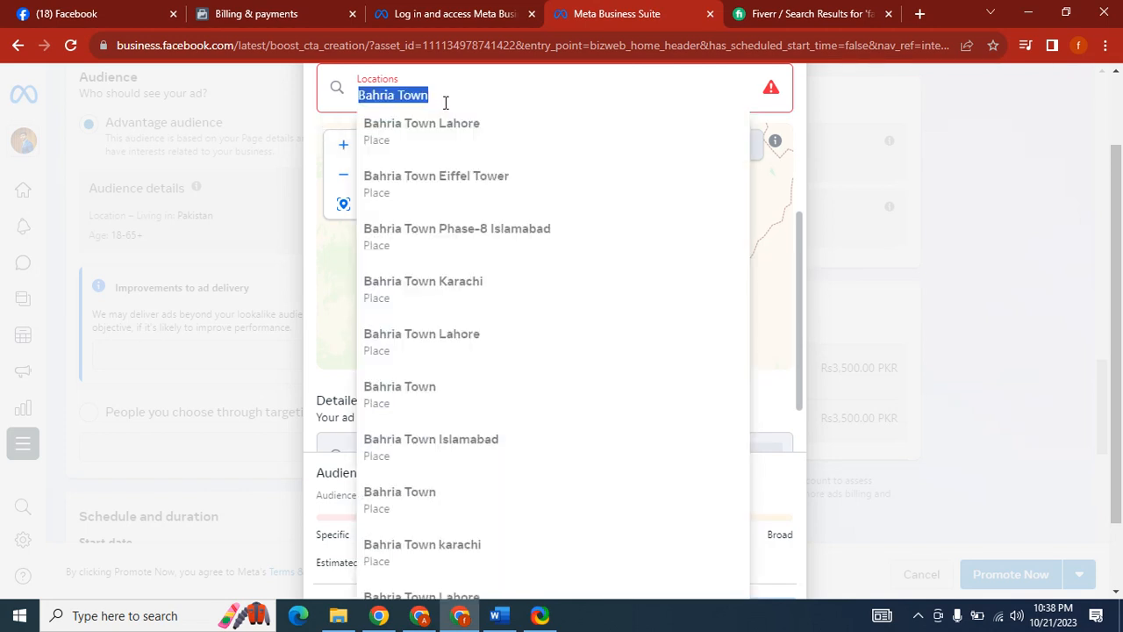
text(Pubja)
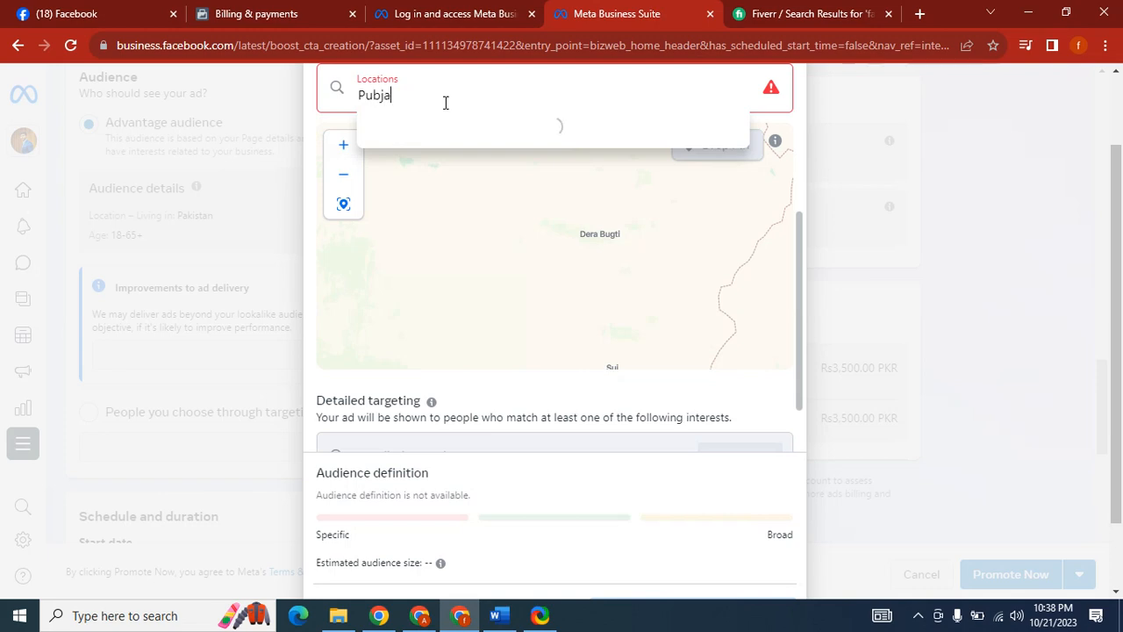
text(b)
key(BackSpace)
key(BackSpace)
key(BackSpace)
text(nja)
key(BackSpace)
key(BackSpace)
key(BackSpace)
key(BackSpace)
text(njab)
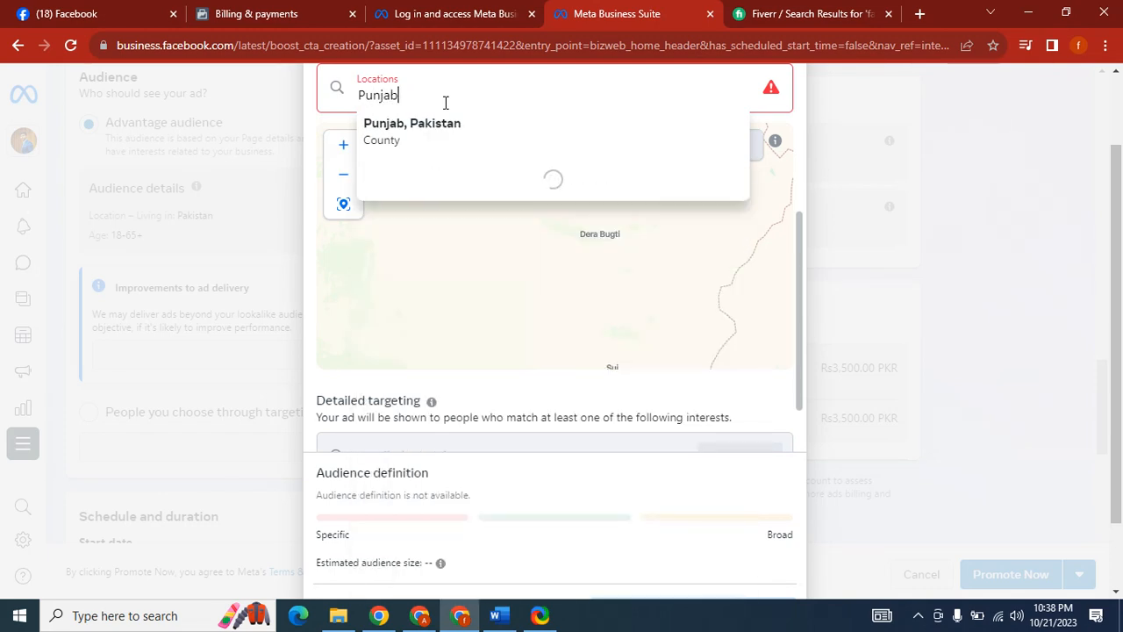
click(416, 134)
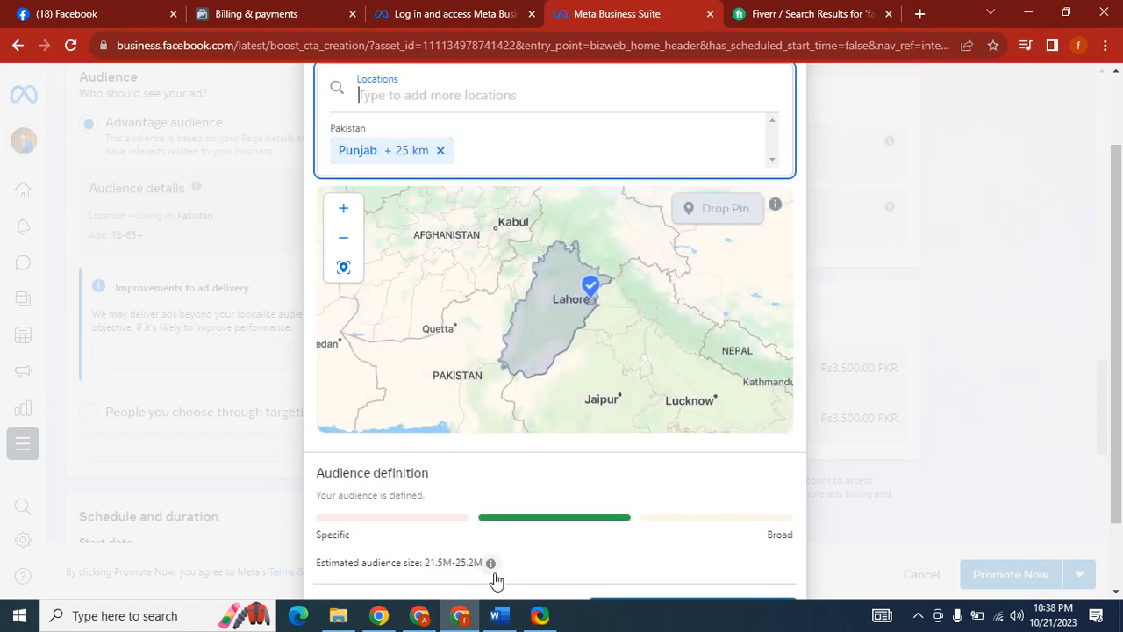
Switch to the Google Meet call, read the in-call messages and participant list, and return to Meta Business Suite.
click(421, 617)
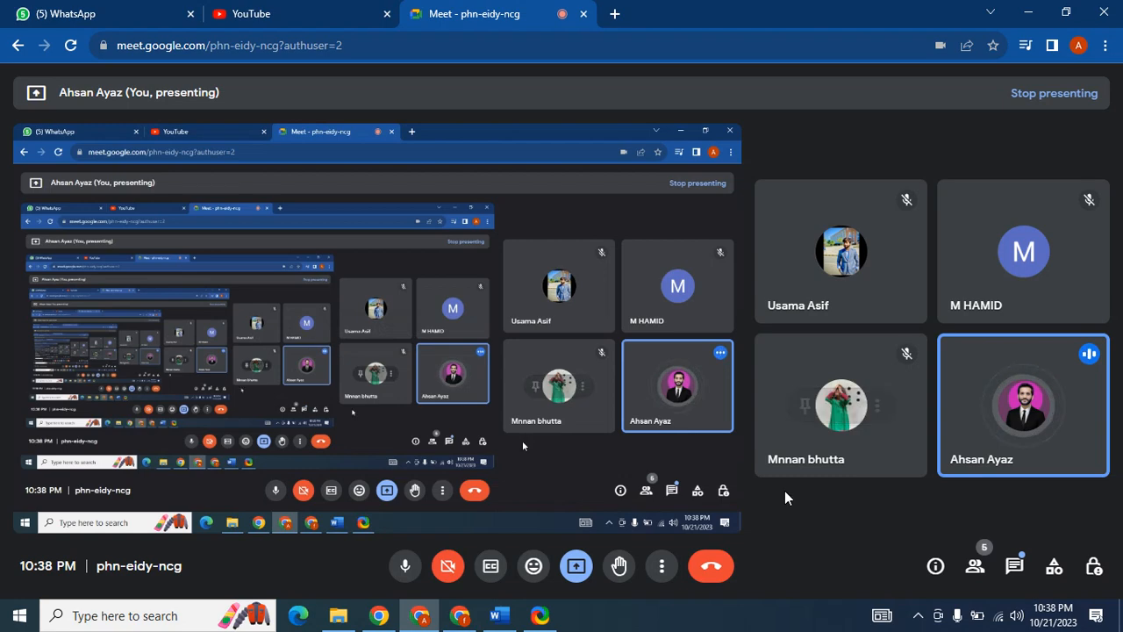
click(1014, 565)
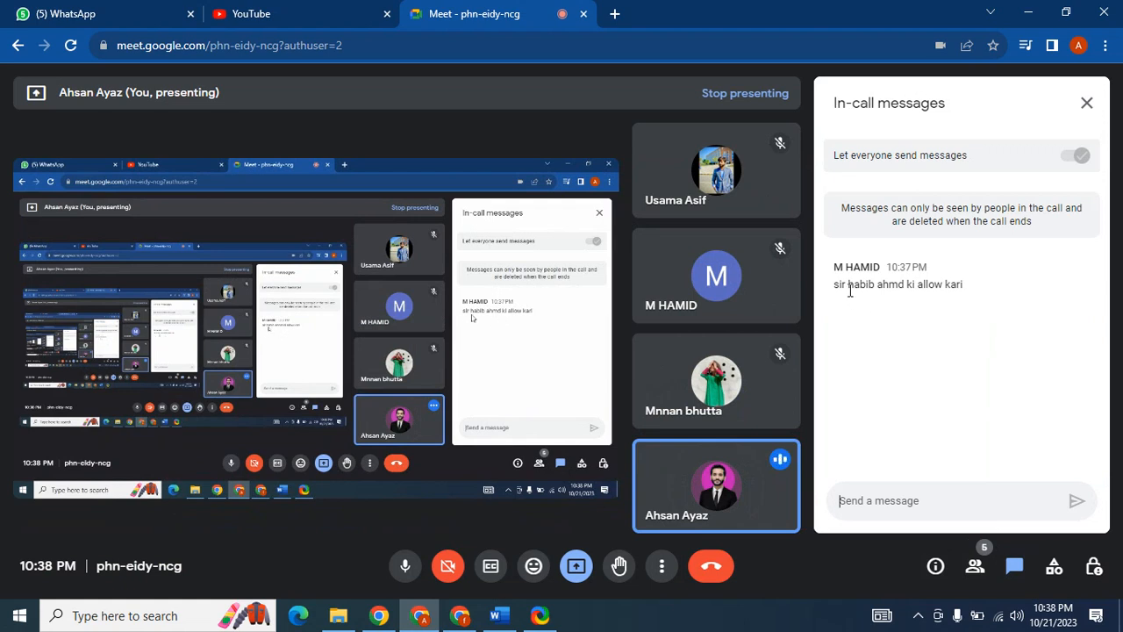
triple_click(912, 284)
click(894, 320)
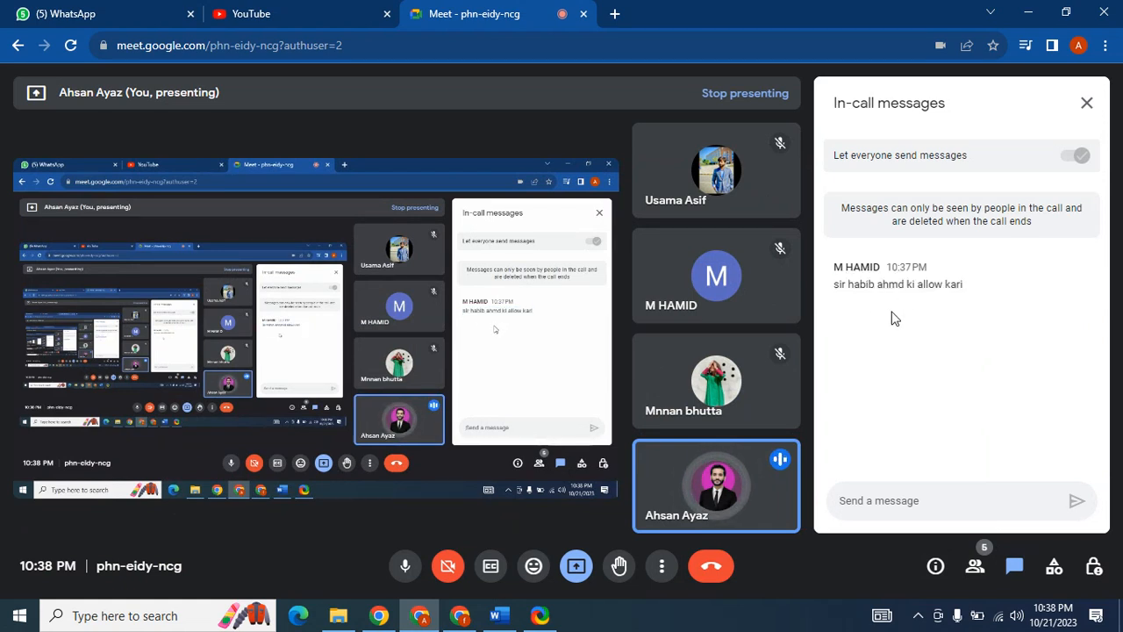
click(975, 565)
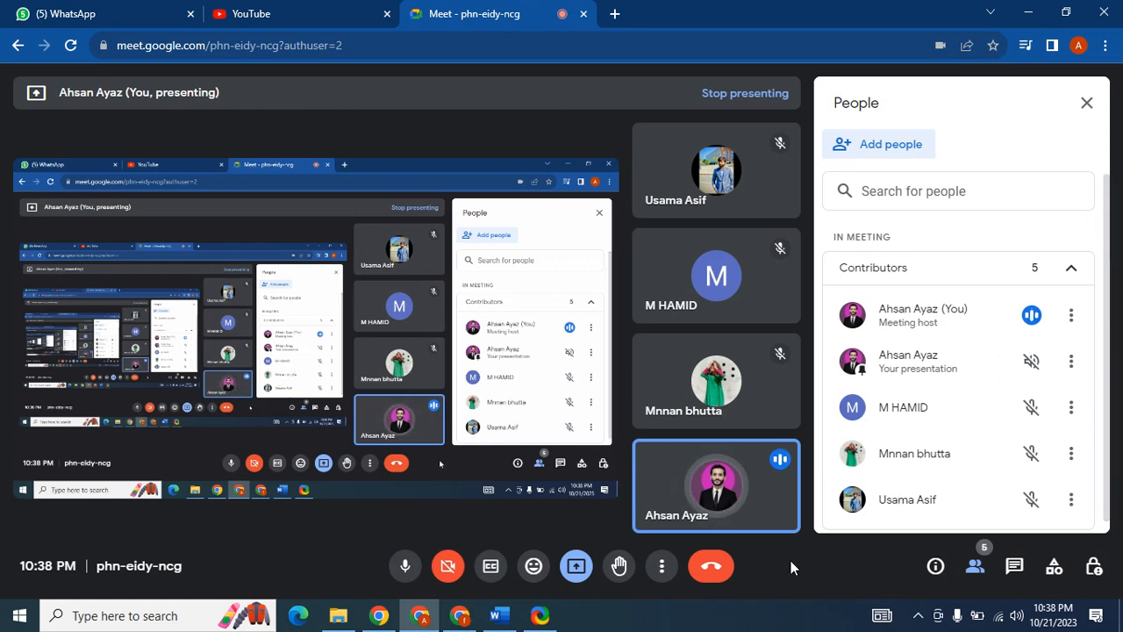
click(460, 615)
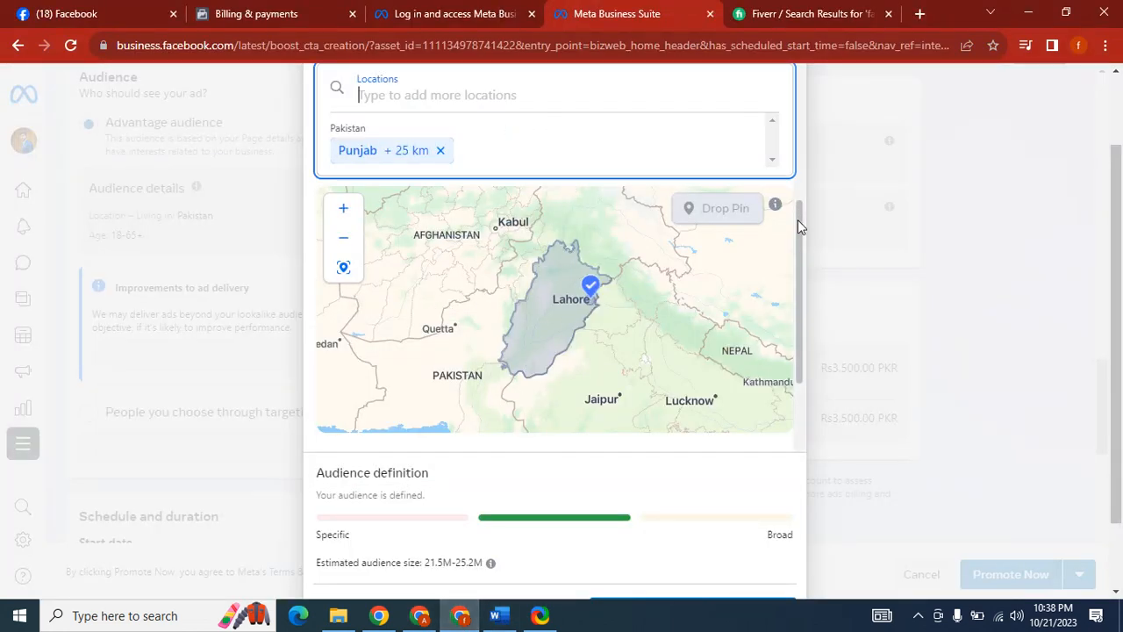
Examine the estimated audience size for the Punjab location in the audience definition.
mouse_move(797, 220)
mouse_down()
mouse_move(799, 166)
mouse_move(793, 235)
mouse_up()
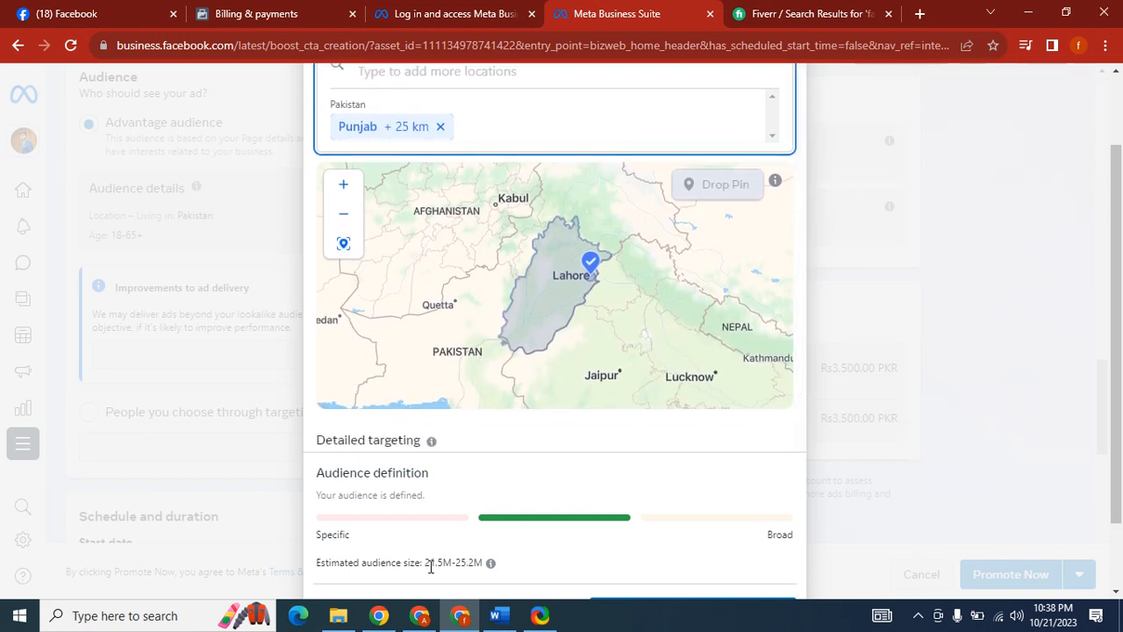
drag(425, 564, 444, 567)
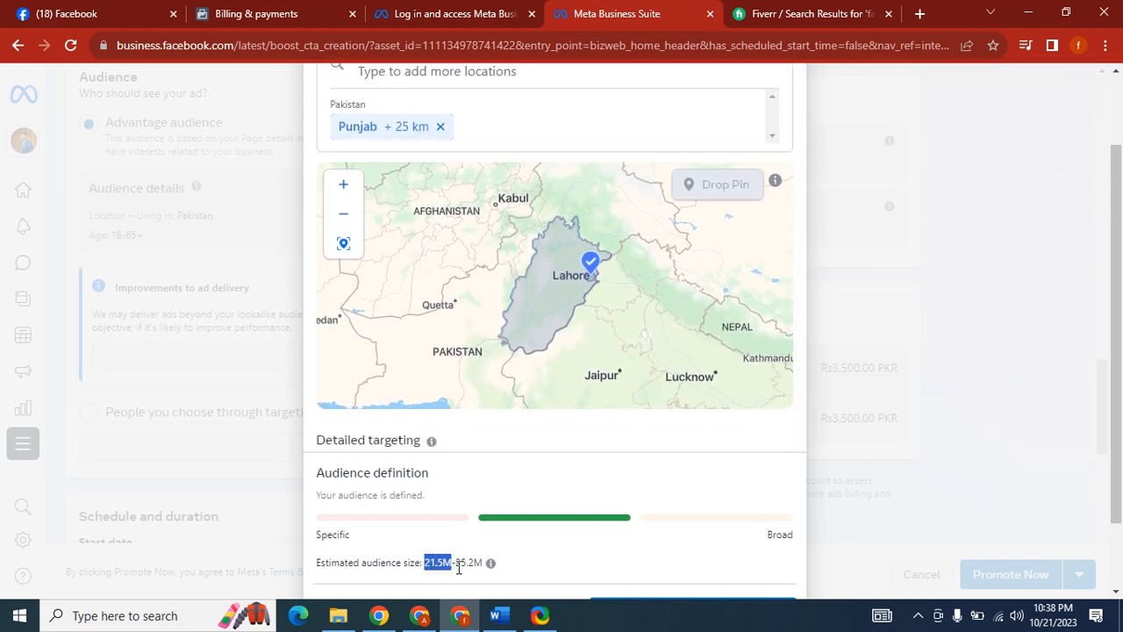
click(466, 568)
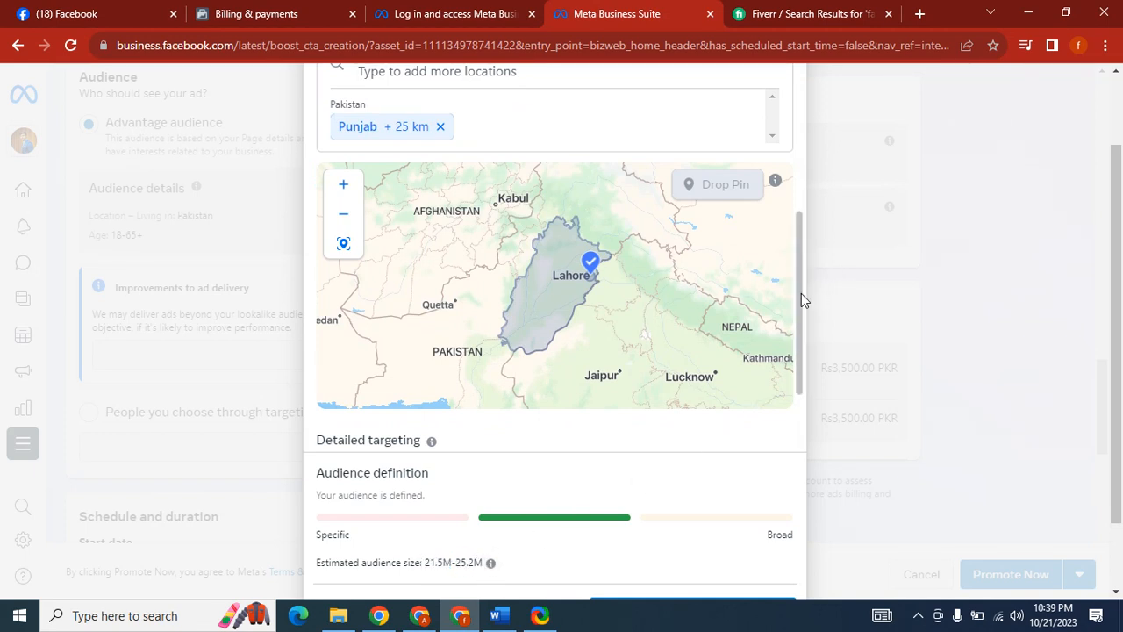
Inspect the Punjab location entry and look closely at its targeted area on the map.
drag(800, 289, 799, 226)
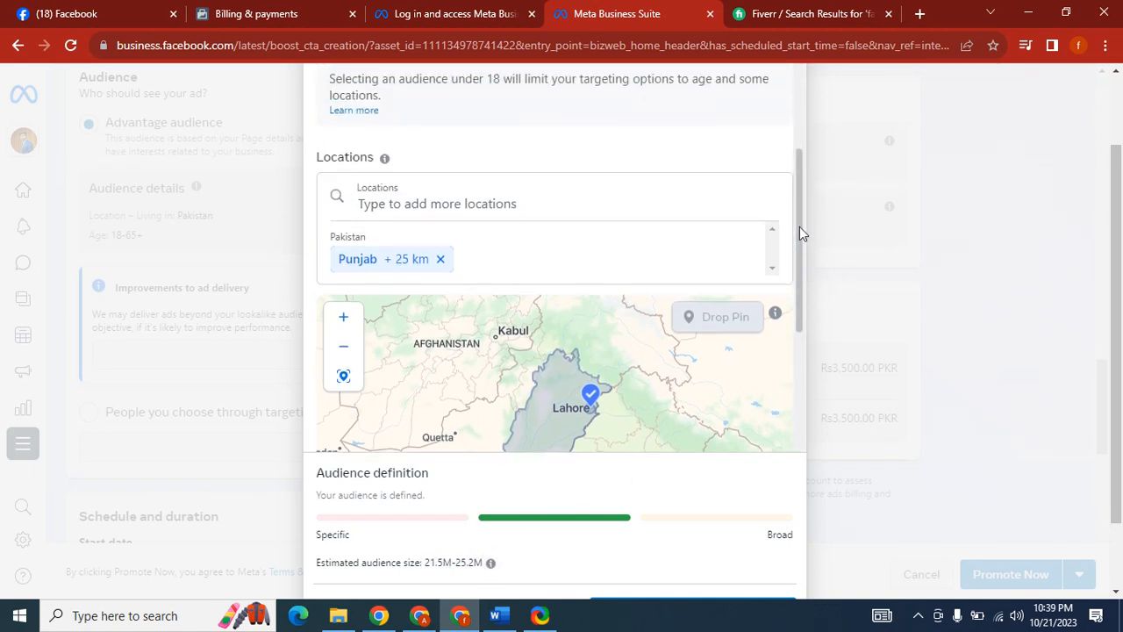
click(381, 273)
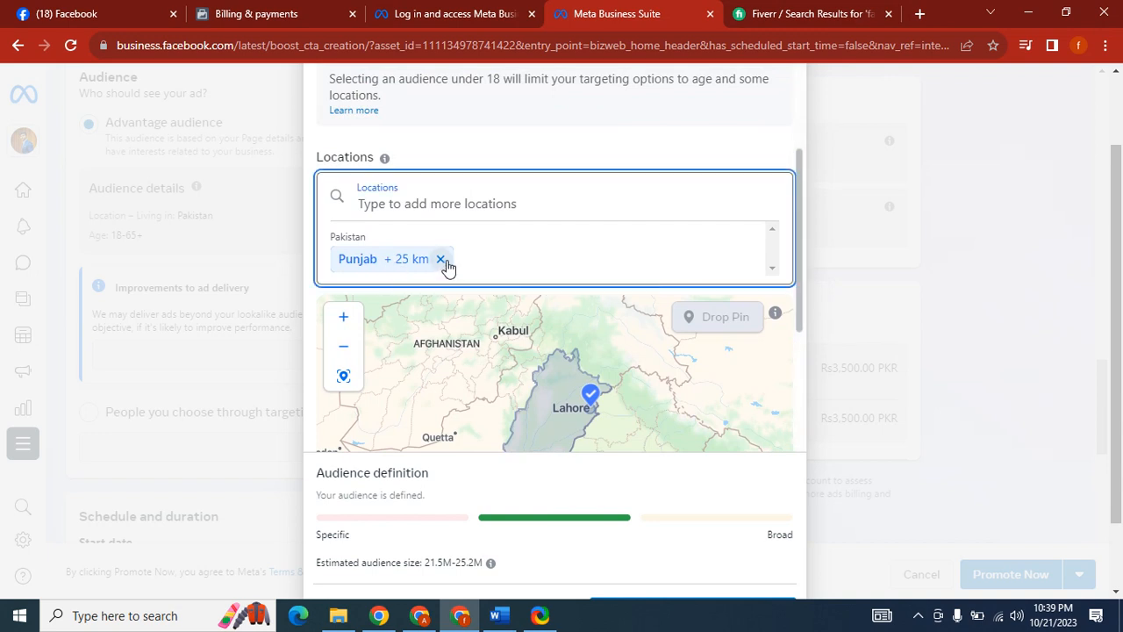
drag(799, 209, 789, 187)
scroll(786, 184, up, 1)
scroll(784, 184, down, 3)
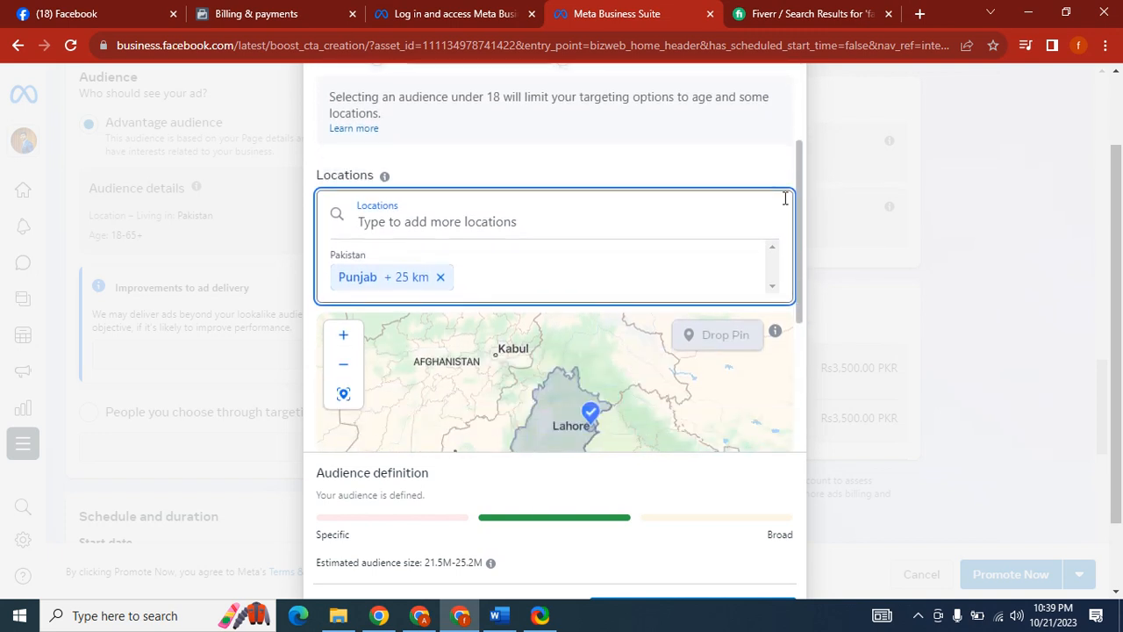
scroll(494, 183, down, 1)
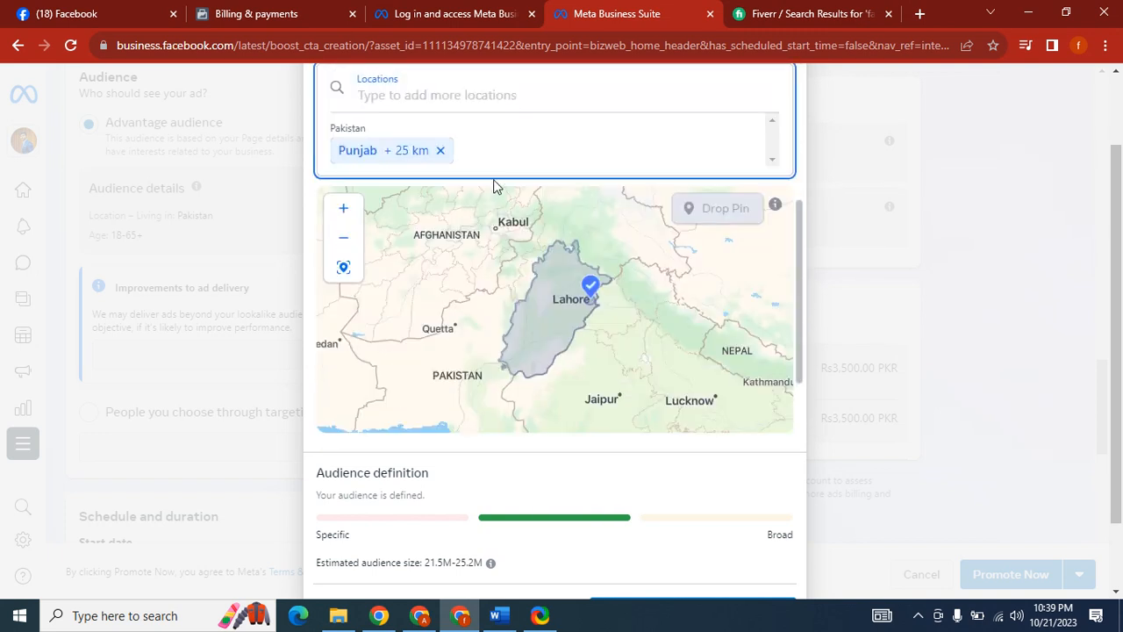
click(346, 242)
click(345, 218)
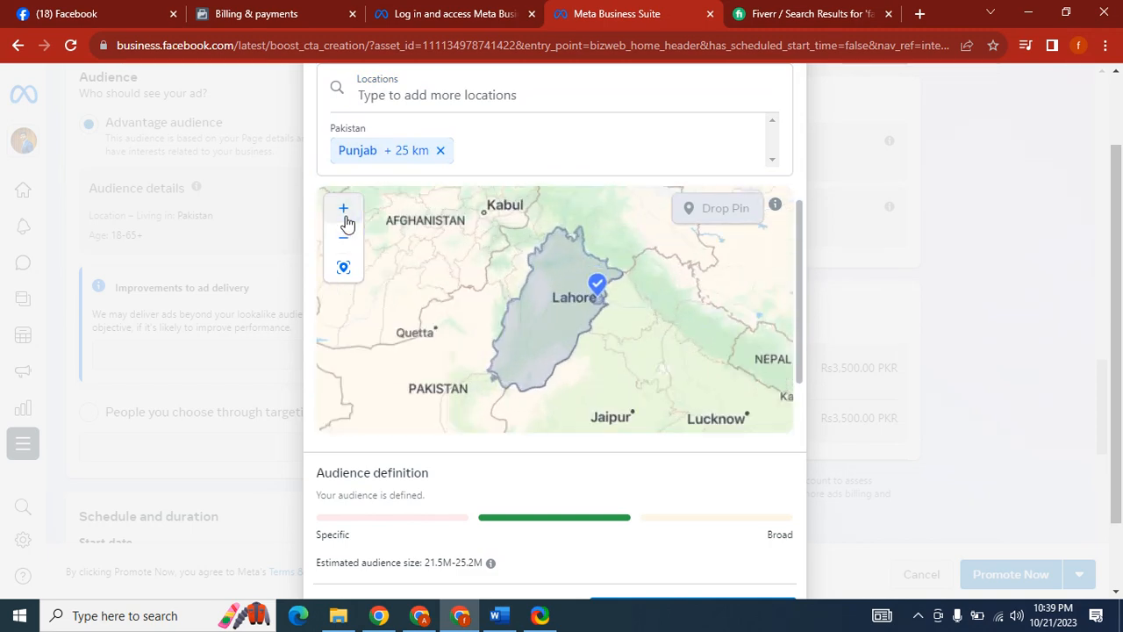
click(346, 221)
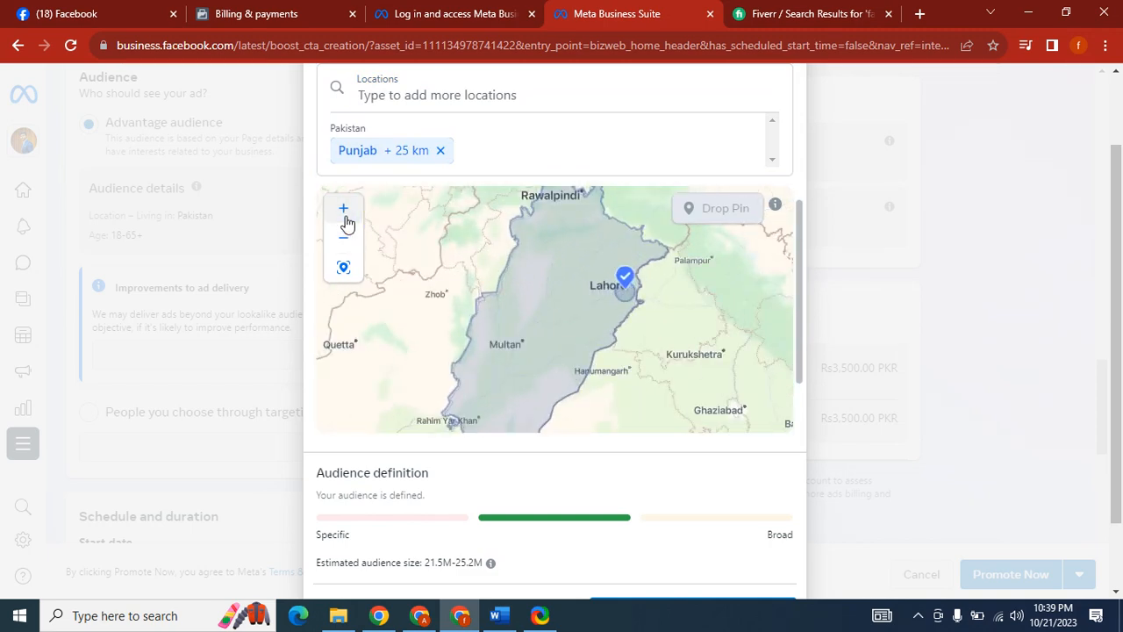
Remove Punjab from the audience locations and add Punjab, Pakistan again.
click(442, 153)
click(457, 128)
text(G)
key(BackSpace)
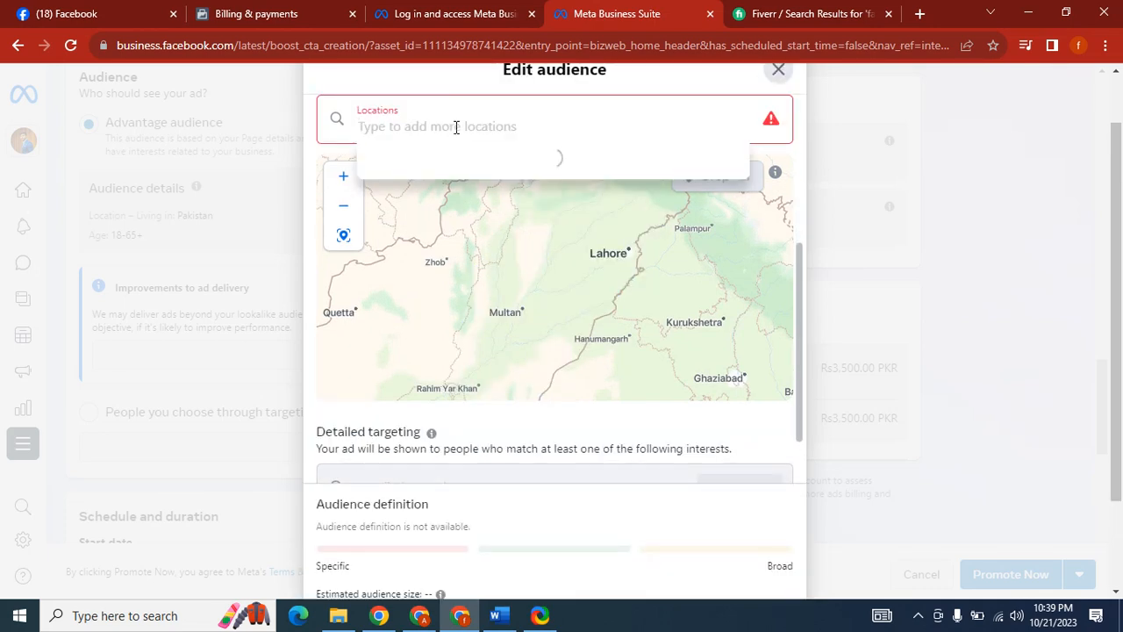
text(Punj)
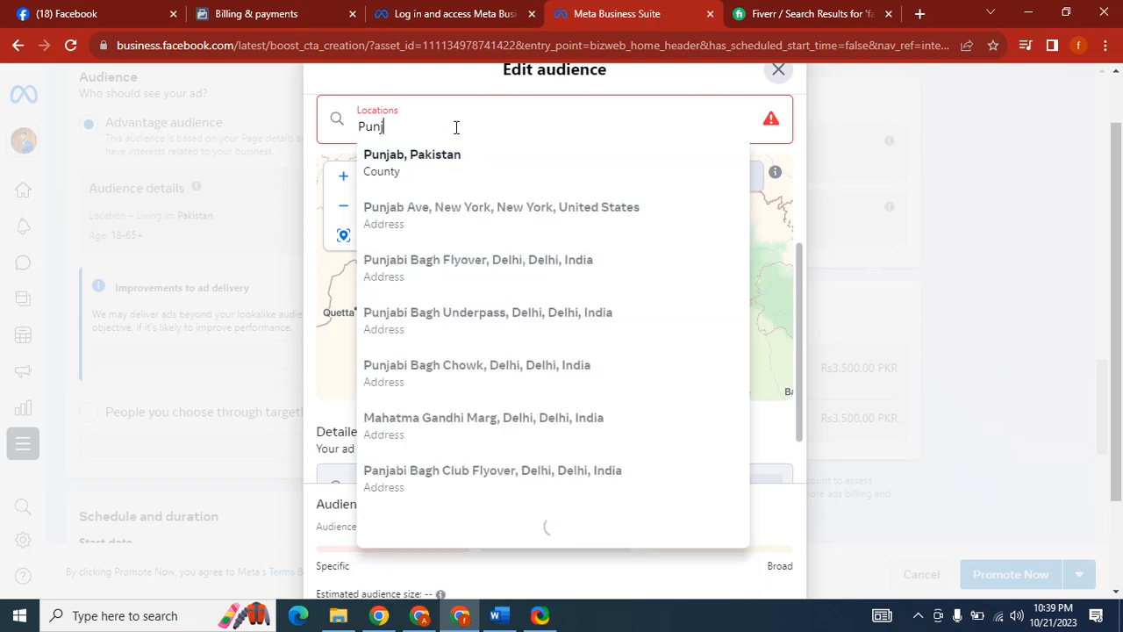
click(454, 155)
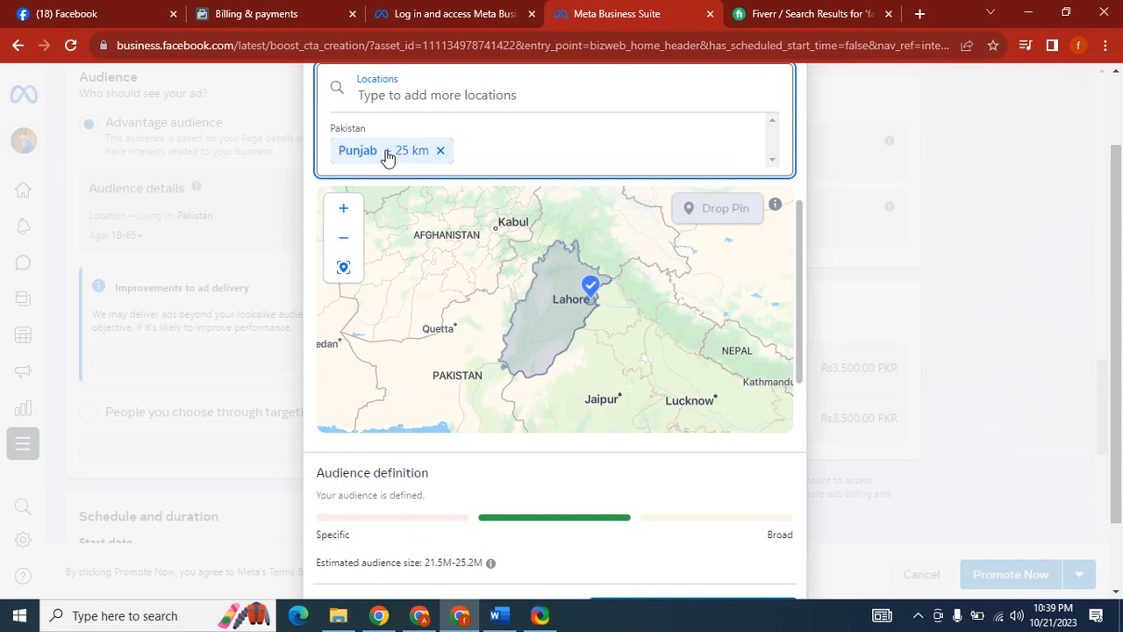
Review the Punjab audience's map and definition, and save the edited audience.
scroll(1119, 373, down, 1)
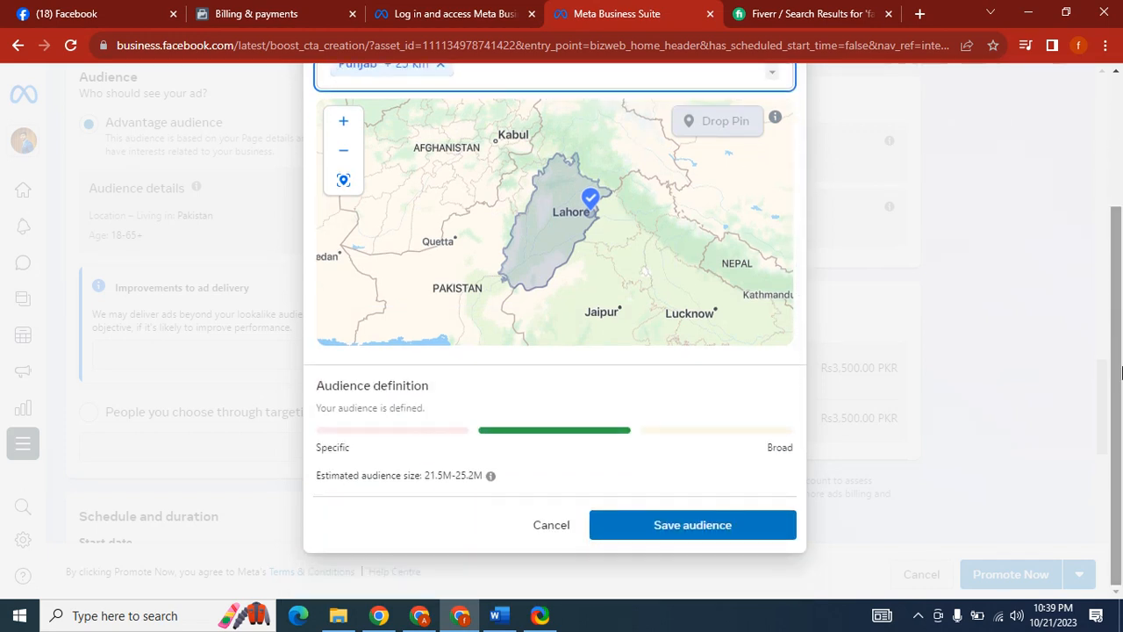
drag(1118, 358, 1122, 235)
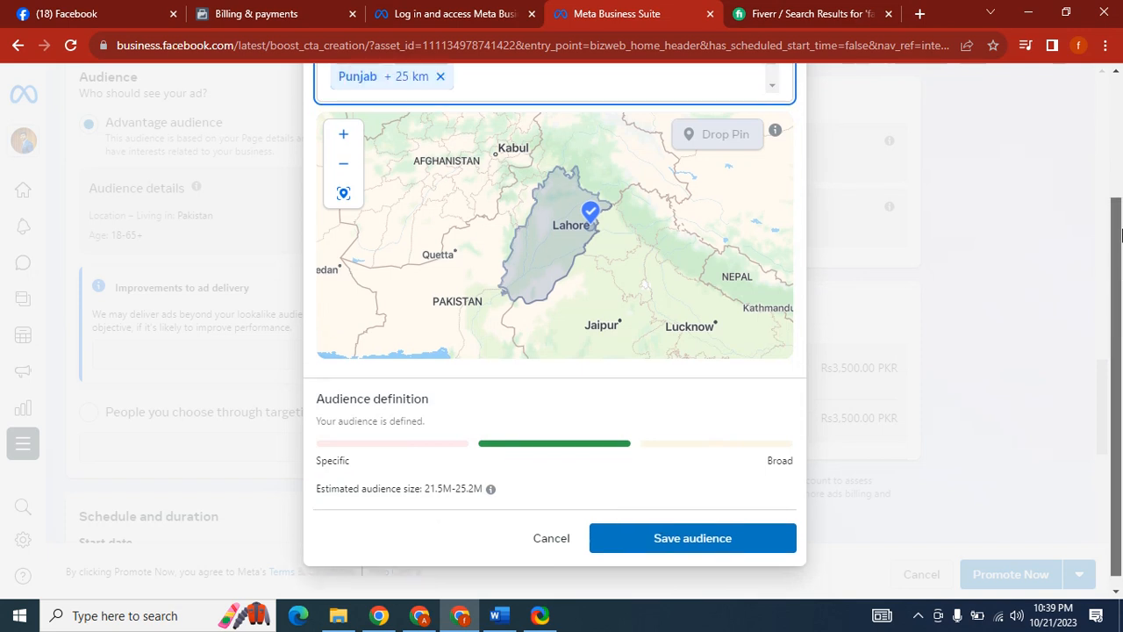
scroll(1122, 235, up, 2)
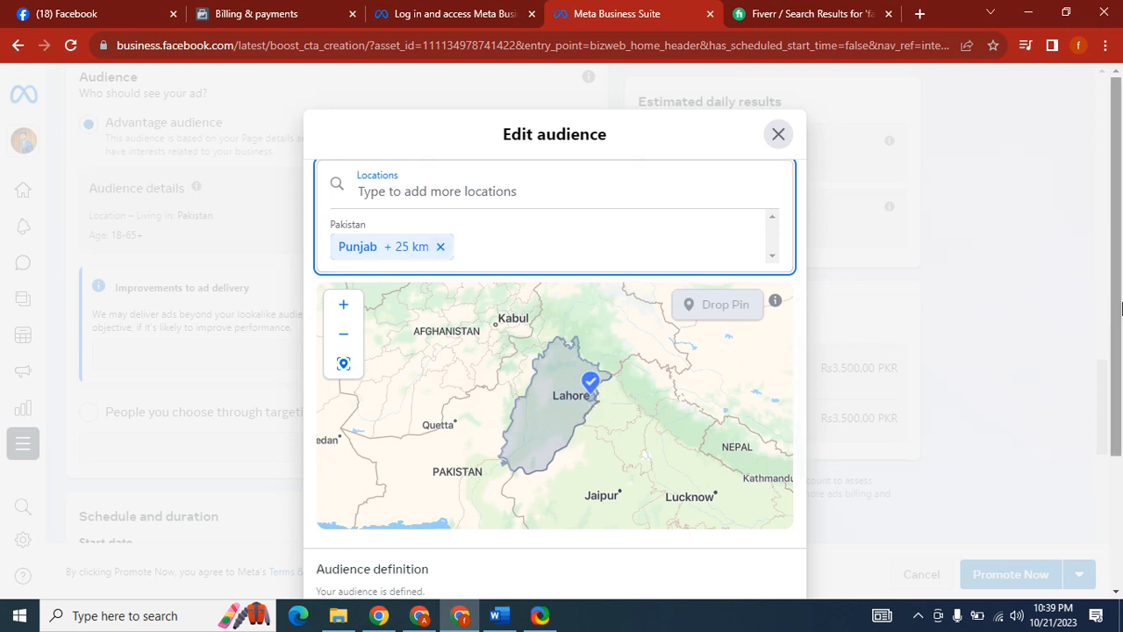
scroll(558, 419, down, 3)
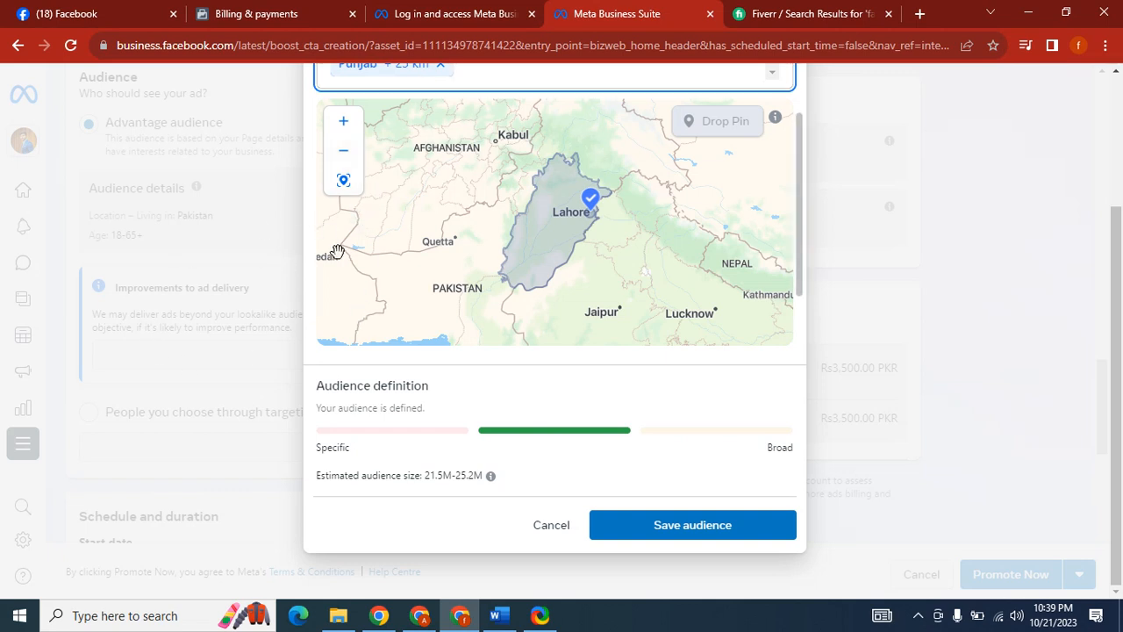
click(685, 524)
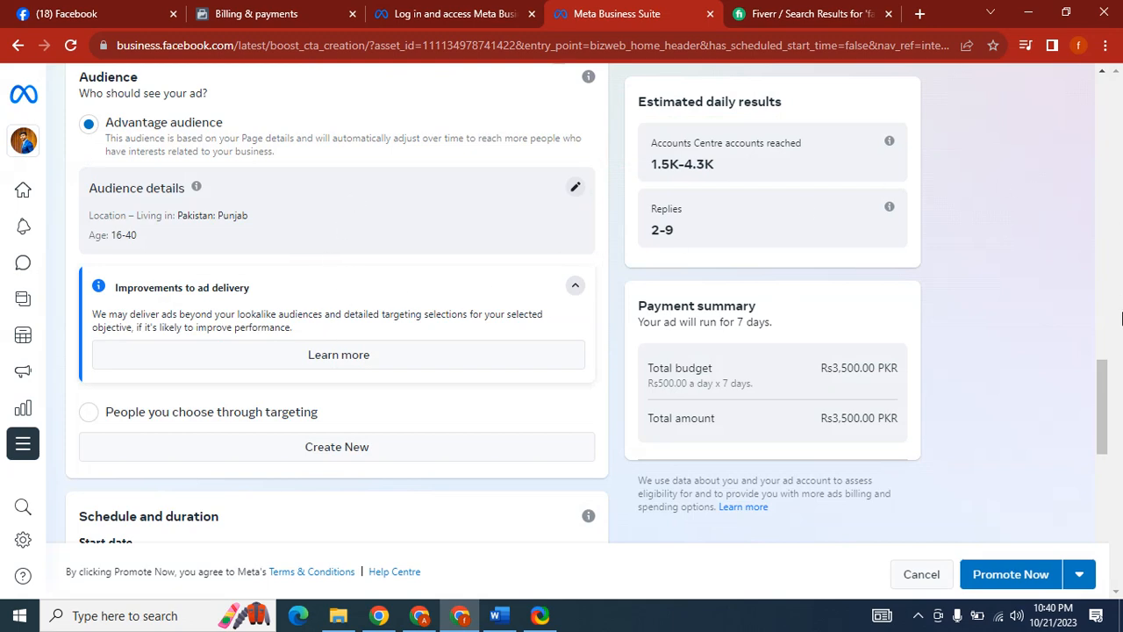
Check the daily rate and total budget in the ad's payment summary.
drag(1097, 388, 1118, 363)
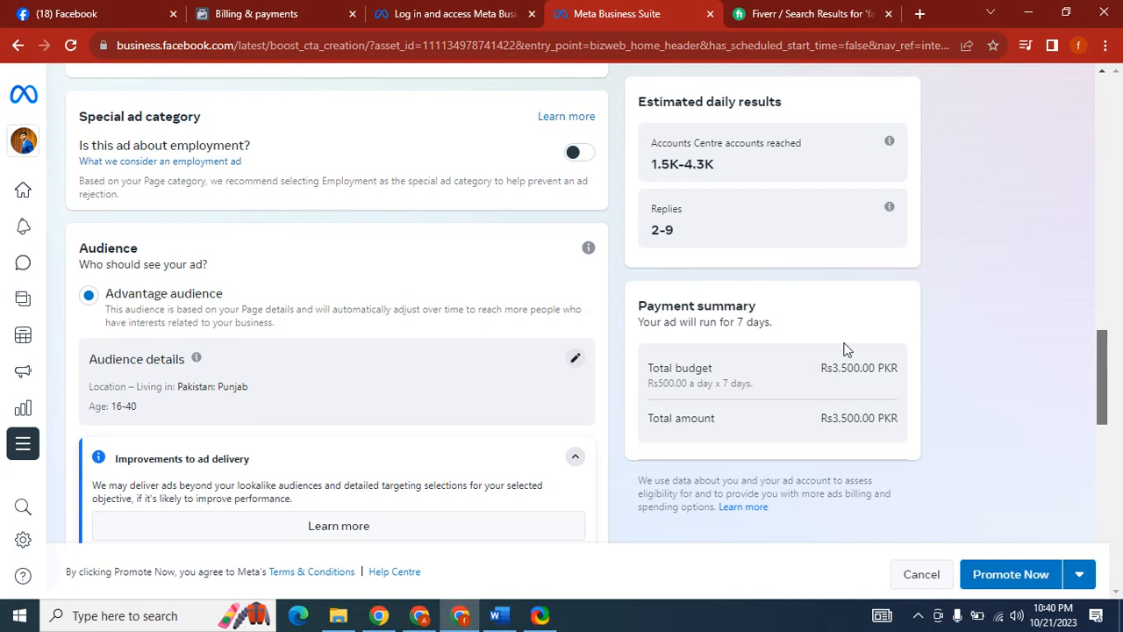
mouse_move(688, 382)
mouse_down()
mouse_move(647, 384)
mouse_move(692, 384)
mouse_up()
click(666, 391)
click(713, 383)
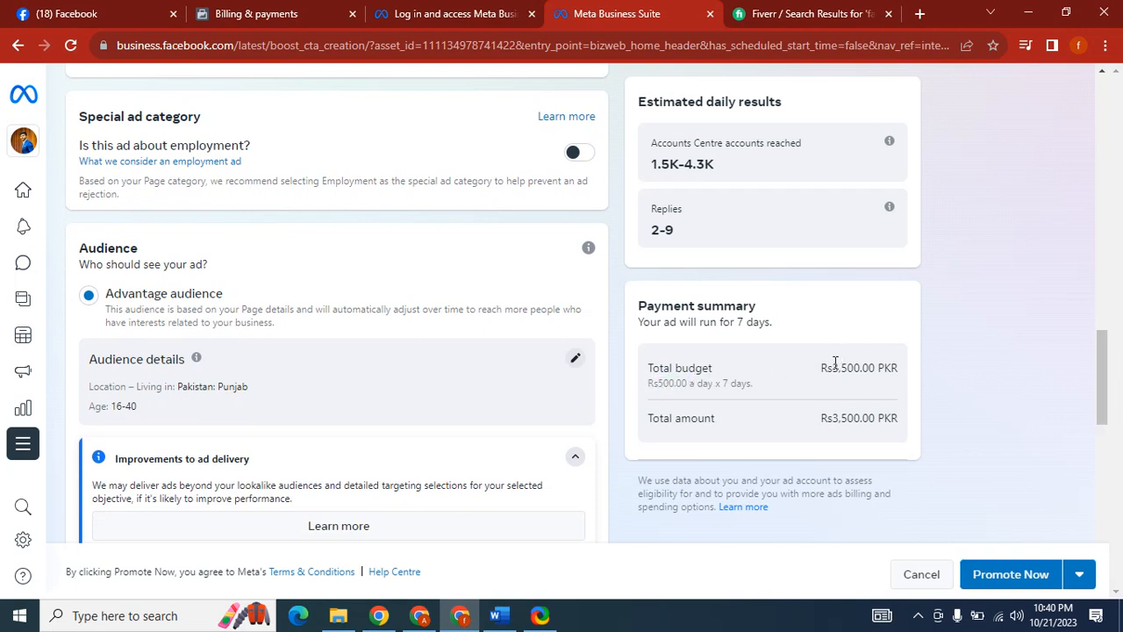
drag(823, 367, 888, 367)
click(887, 368)
Examine the Accounts Centre accounts reached and the replies in the estimated daily results.
drag(652, 165, 680, 165)
click(680, 166)
click(682, 165)
drag(682, 165, 652, 165)
click(656, 170)
drag(680, 163, 652, 166)
click(655, 167)
drag(672, 229, 641, 237)
click(672, 238)
click(666, 243)
Compare the daily budget and run length with the estimated daily replies and accounts reached.
drag(653, 384, 752, 382)
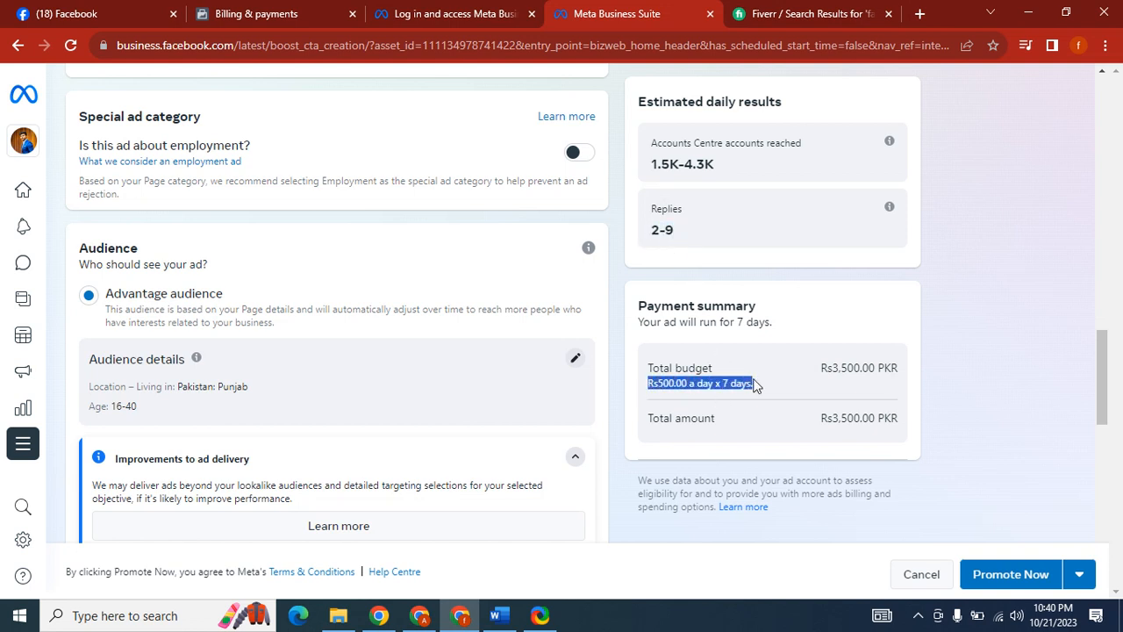
click(696, 375)
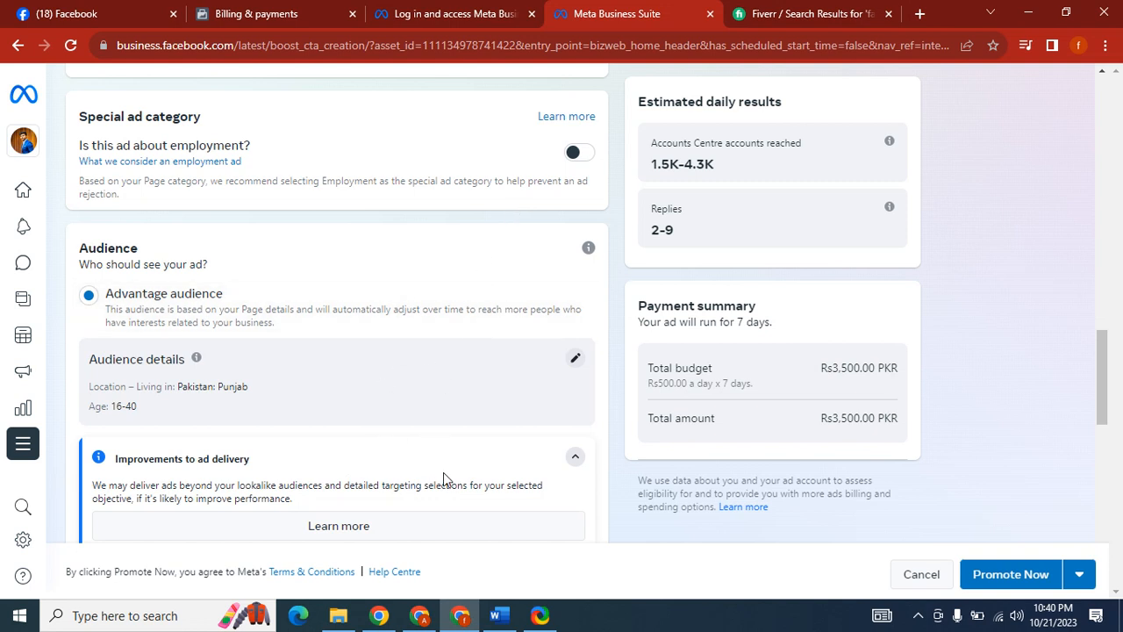
drag(653, 230, 683, 230)
click(691, 231)
drag(693, 225, 645, 236)
click(672, 246)
drag(723, 155, 654, 175)
click(714, 171)
click(693, 186)
drag(677, 231, 664, 250)
click(664, 251)
Review the ad's description and creative preview, and recheck the daily budget in the payment summary.
drag(1101, 380, 1117, 174)
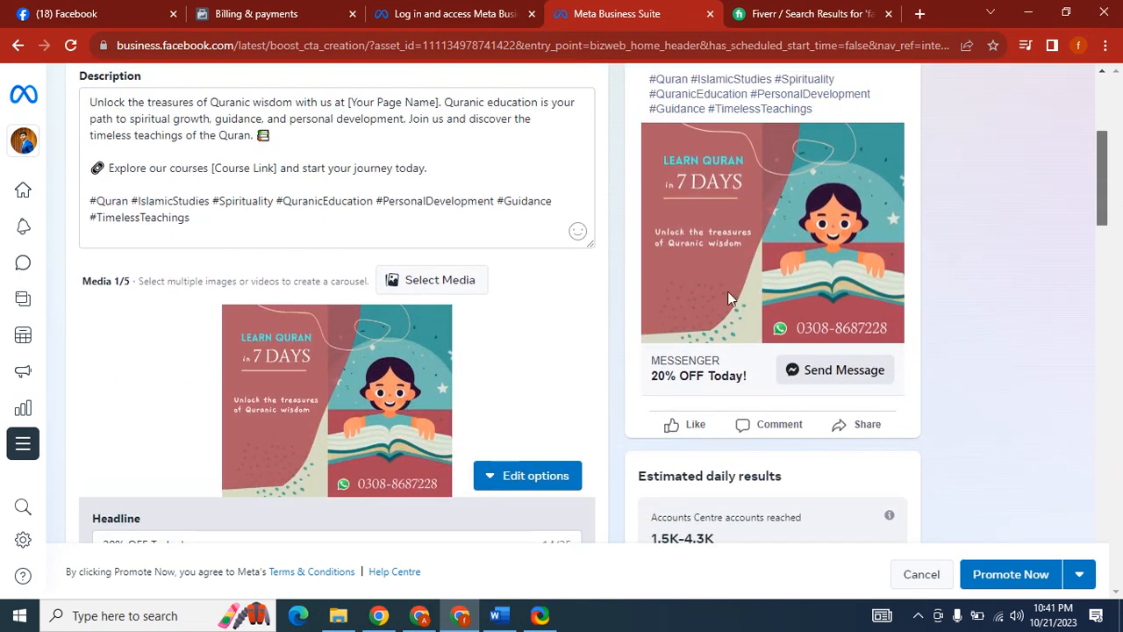
click(276, 138)
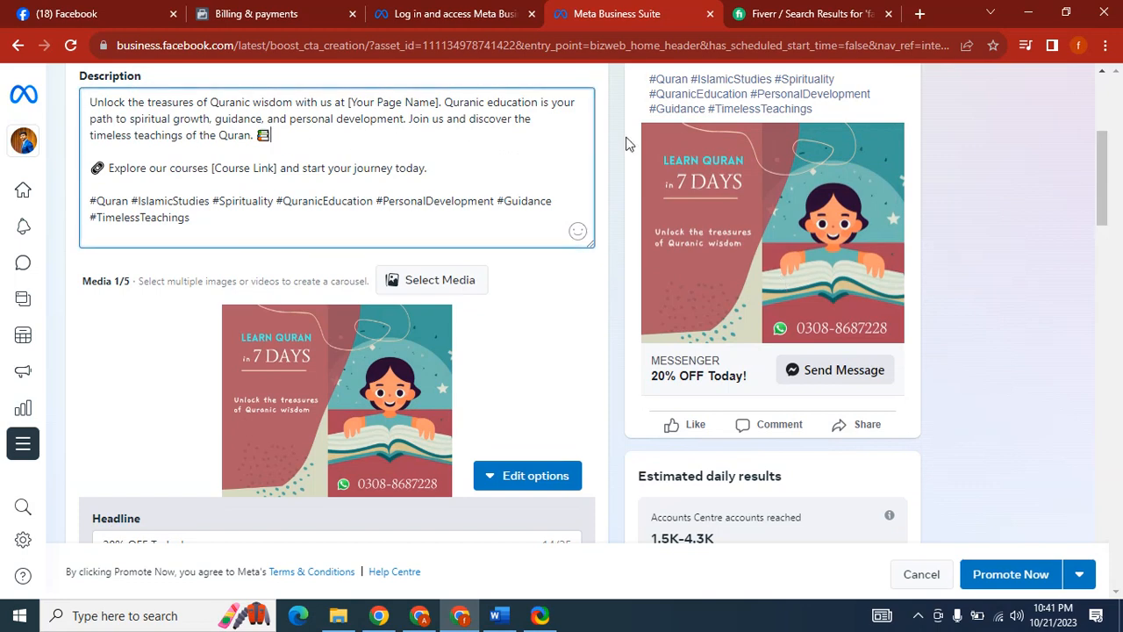
drag(1101, 161, 1110, 328)
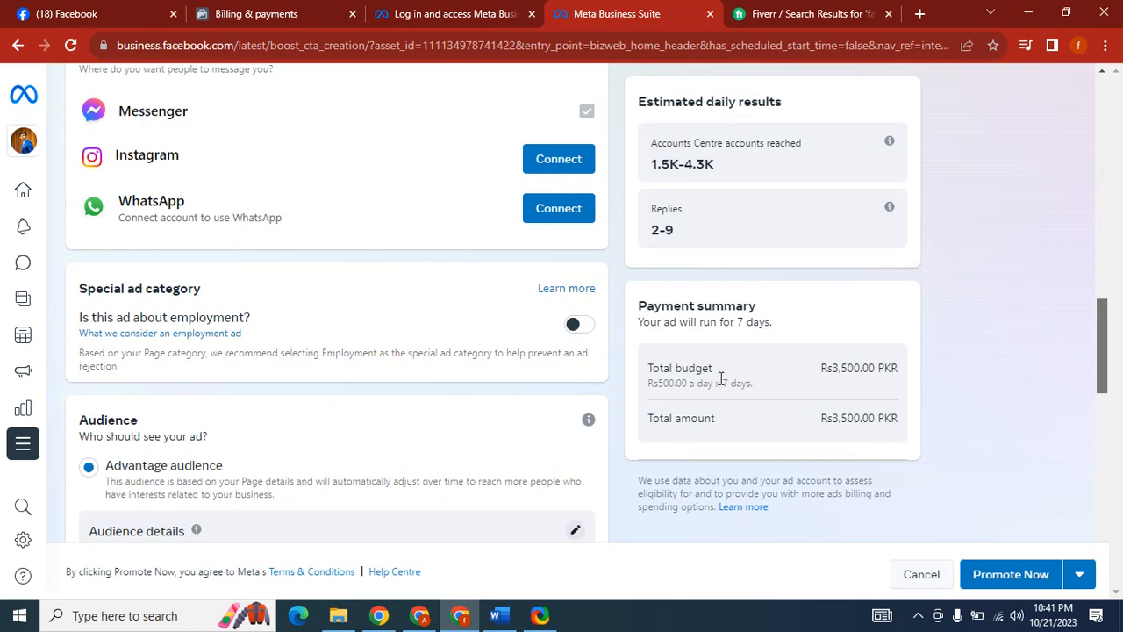
drag(757, 383, 650, 381)
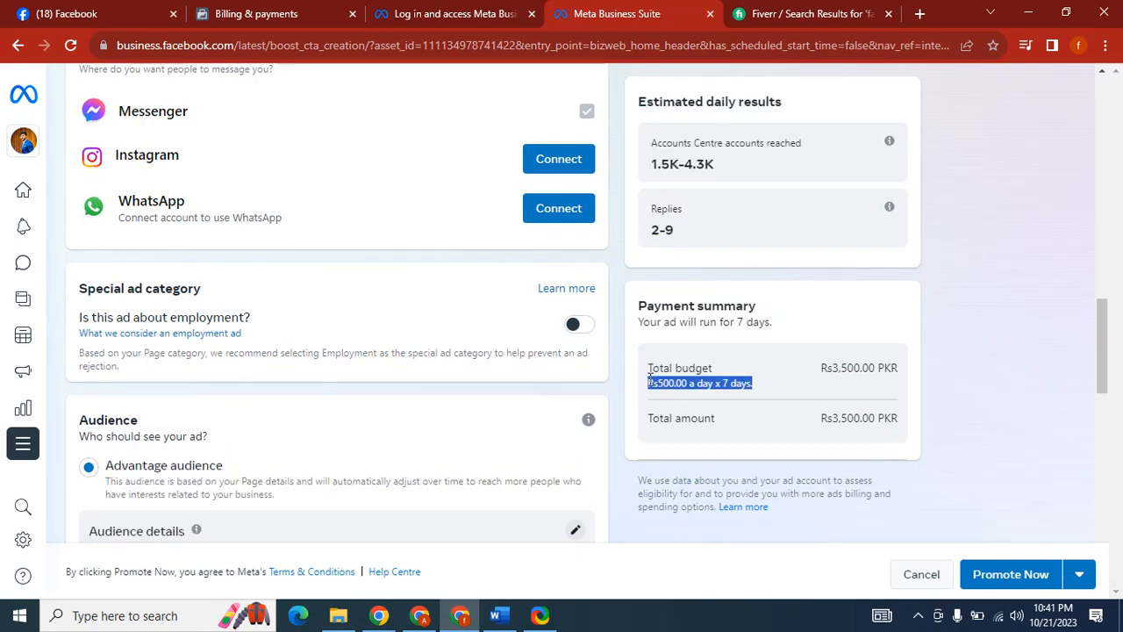
click(661, 386)
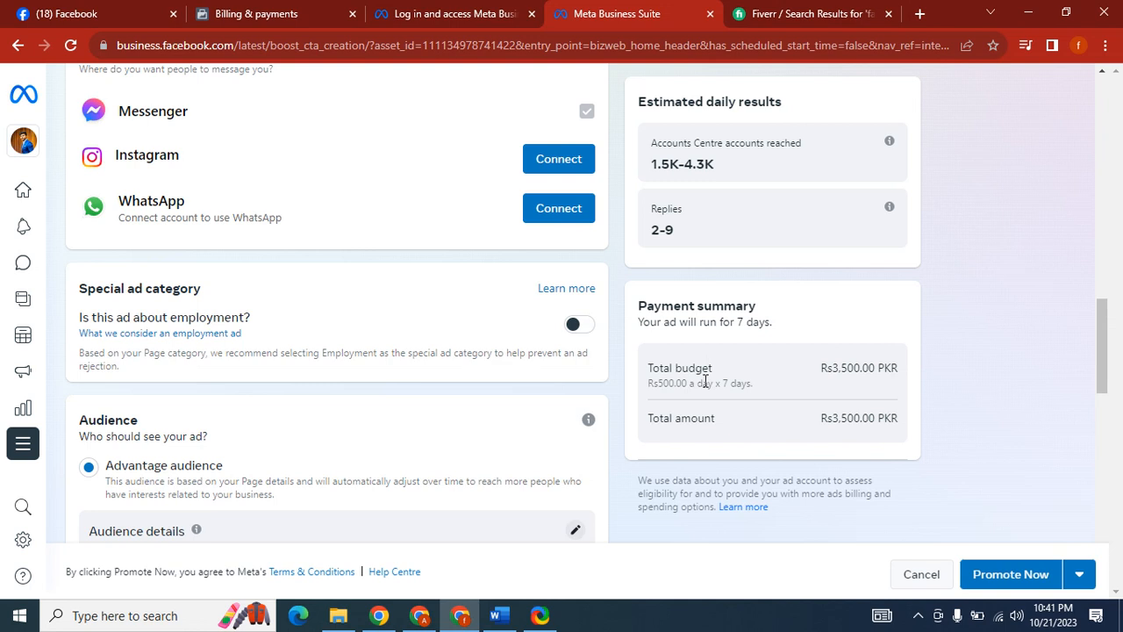
Check the daily rate and run length in the ad's payment summary.
triple_click(704, 380)
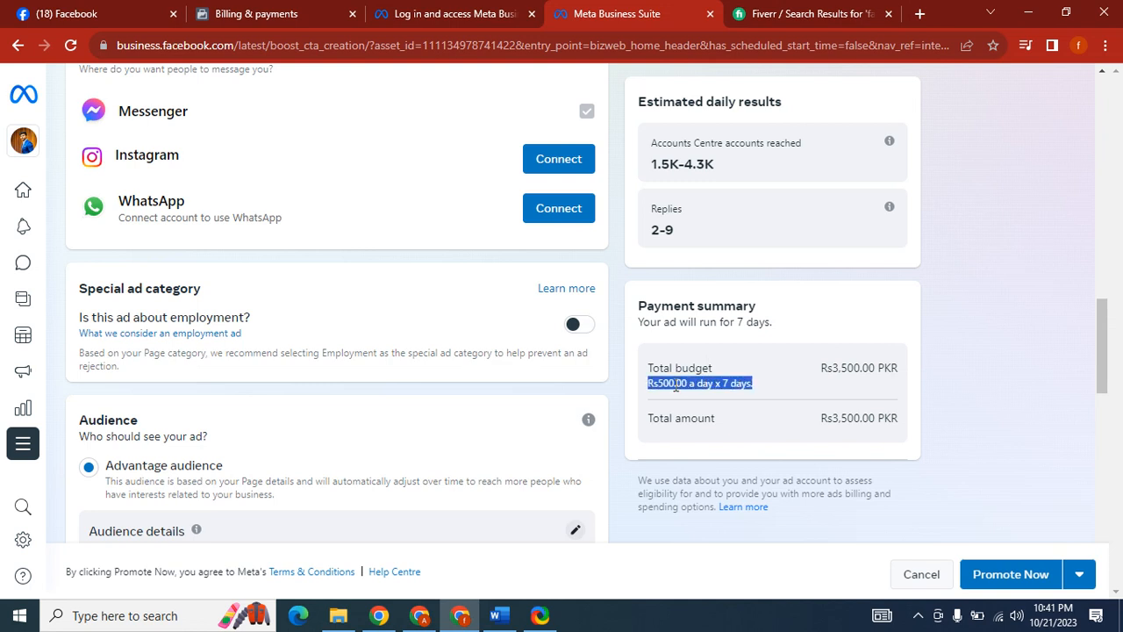
click(688, 384)
triple_click(688, 383)
click(689, 392)
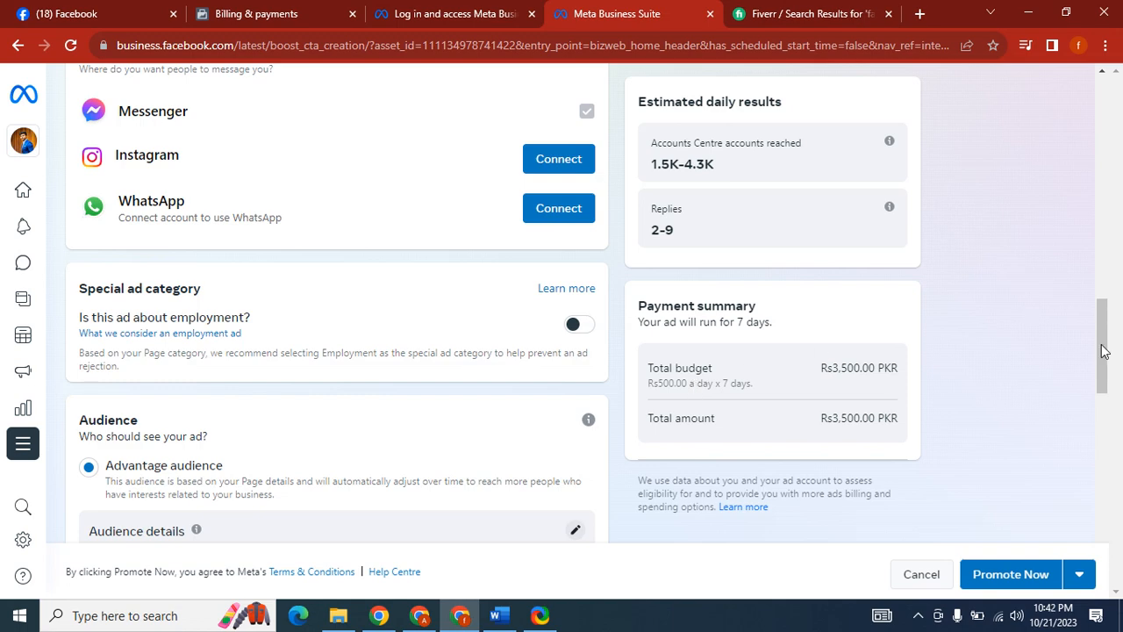
Compare the estimated daily accounts reached and replies with the total budget in the payment summary.
drag(1100, 346, 1110, 225)
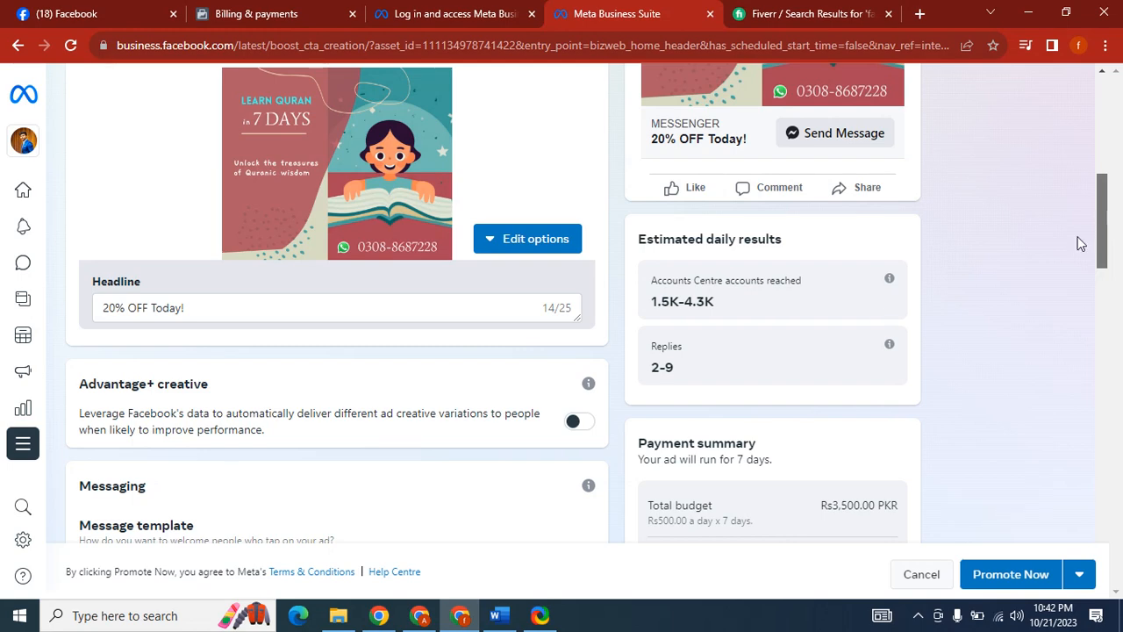
drag(651, 298, 709, 386)
click(709, 386)
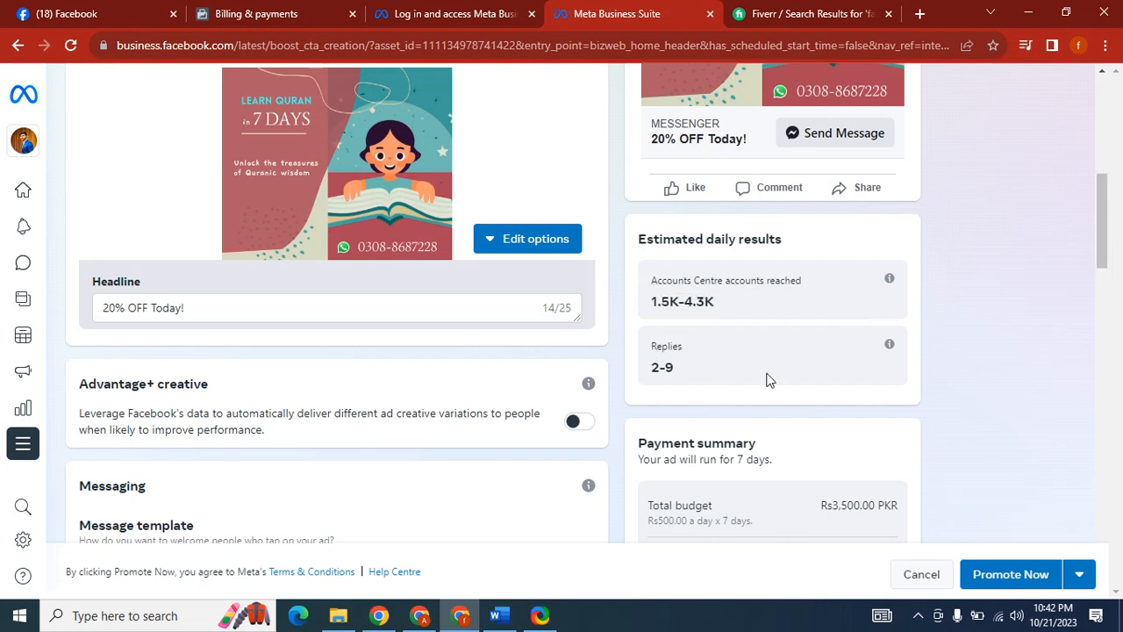
drag(1097, 218, 1102, 279)
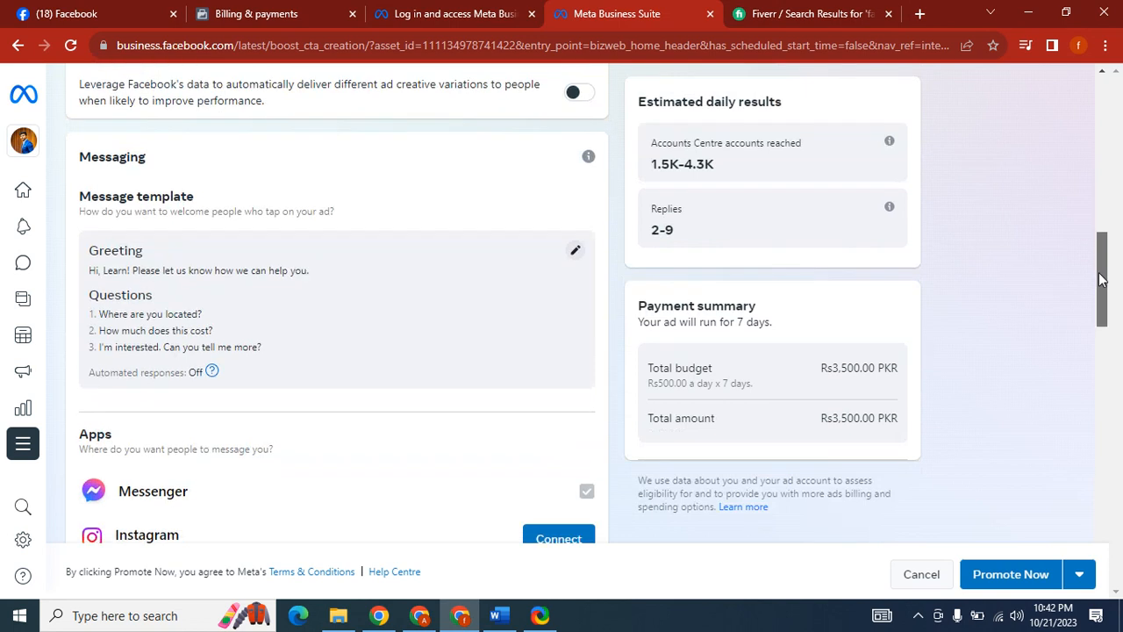
drag(642, 362, 727, 381)
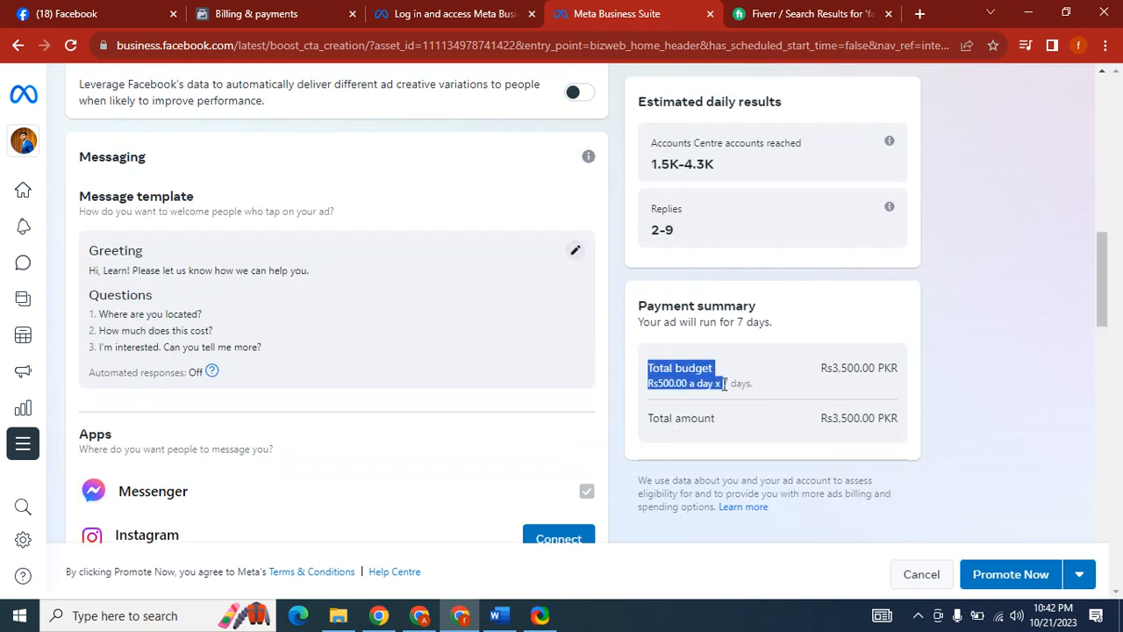
click(732, 383)
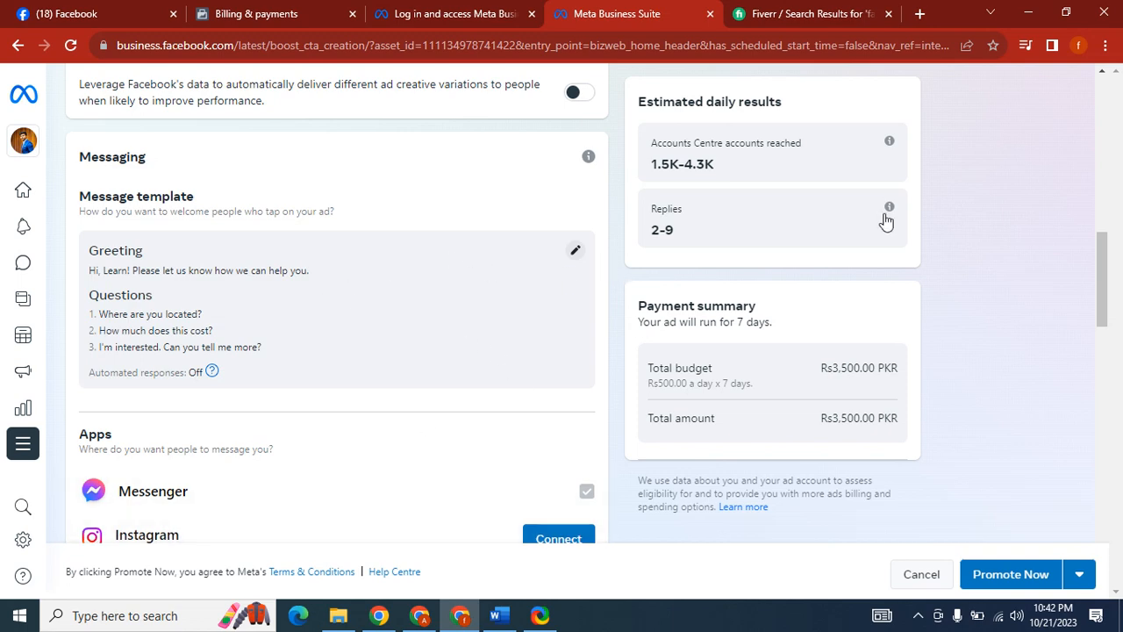
Review the ad's schedule and duration settings: start date and time, number of days and end date.
drag(1098, 259, 1120, 465)
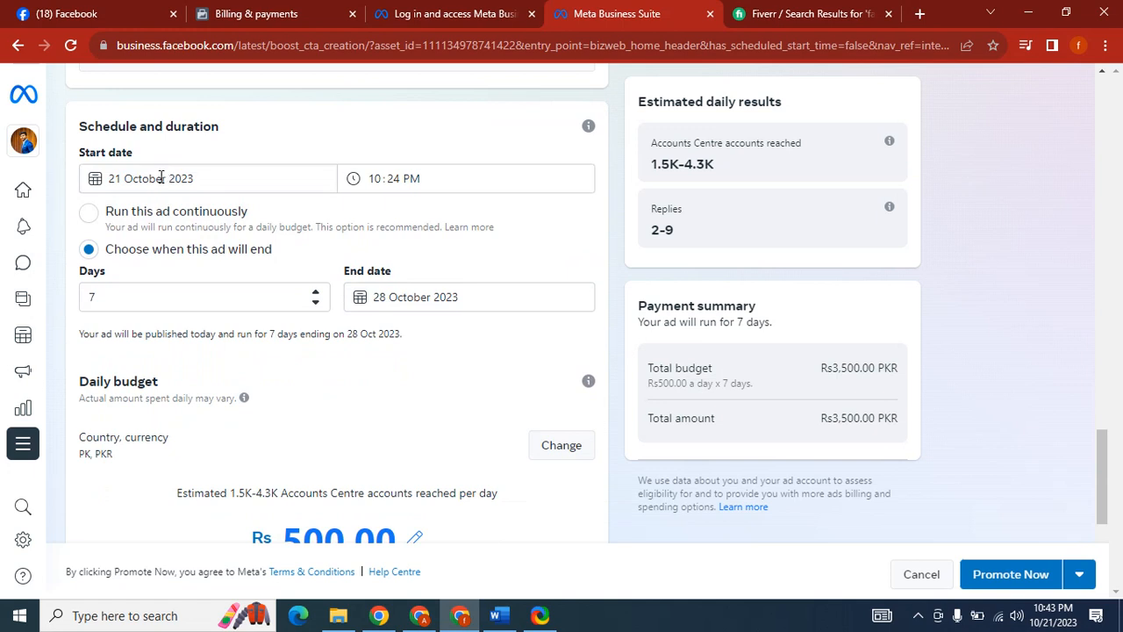
click(165, 178)
click(250, 149)
click(183, 175)
click(352, 182)
click(238, 293)
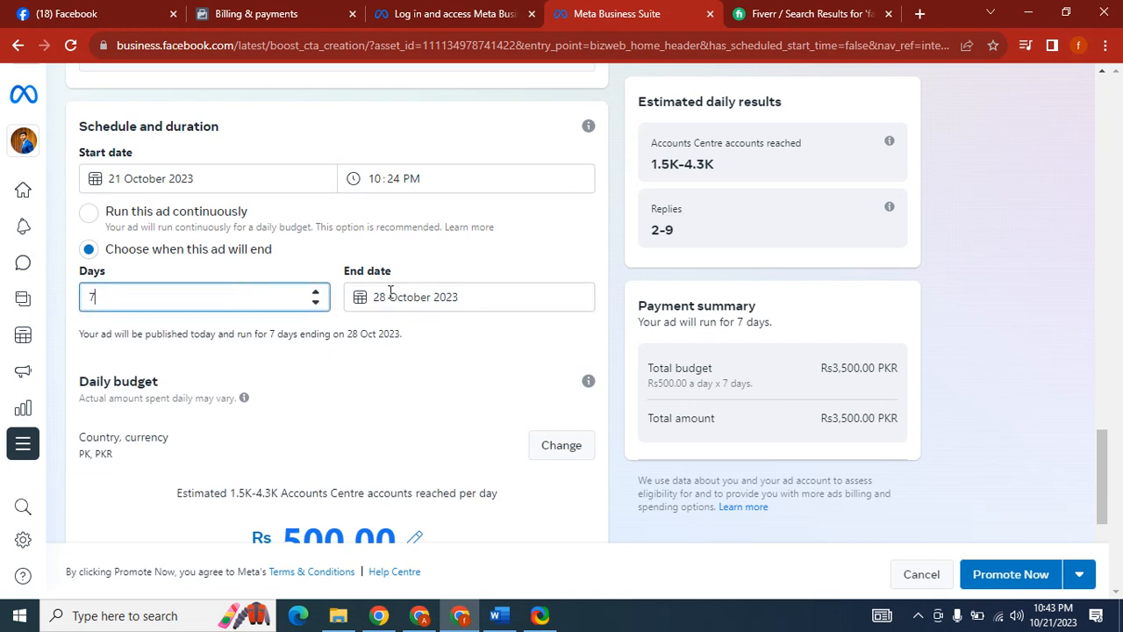
click(390, 293)
click(251, 293)
click(260, 379)
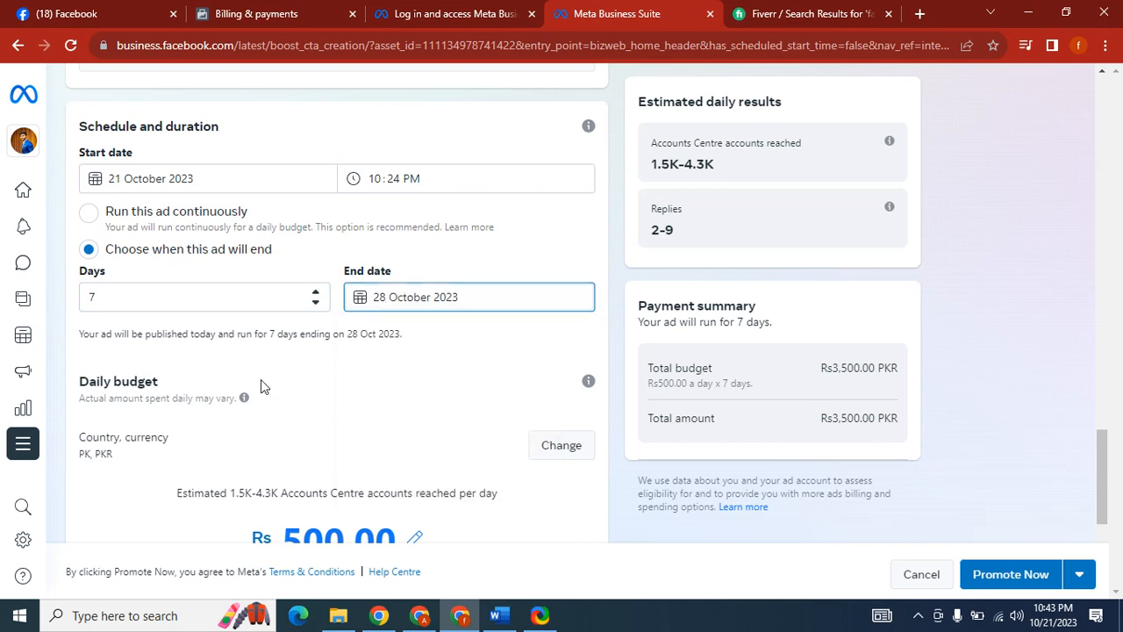
Set the ad's daily budget to Rs 1,000.00.
drag(1107, 439, 1105, 474)
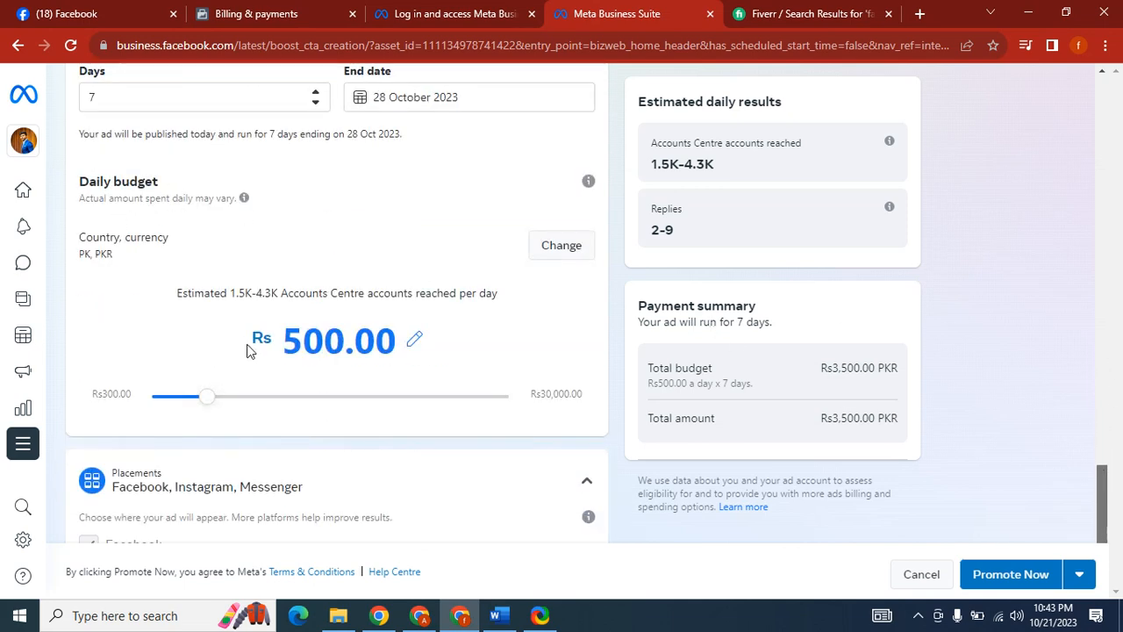
click(415, 341)
click(294, 339)
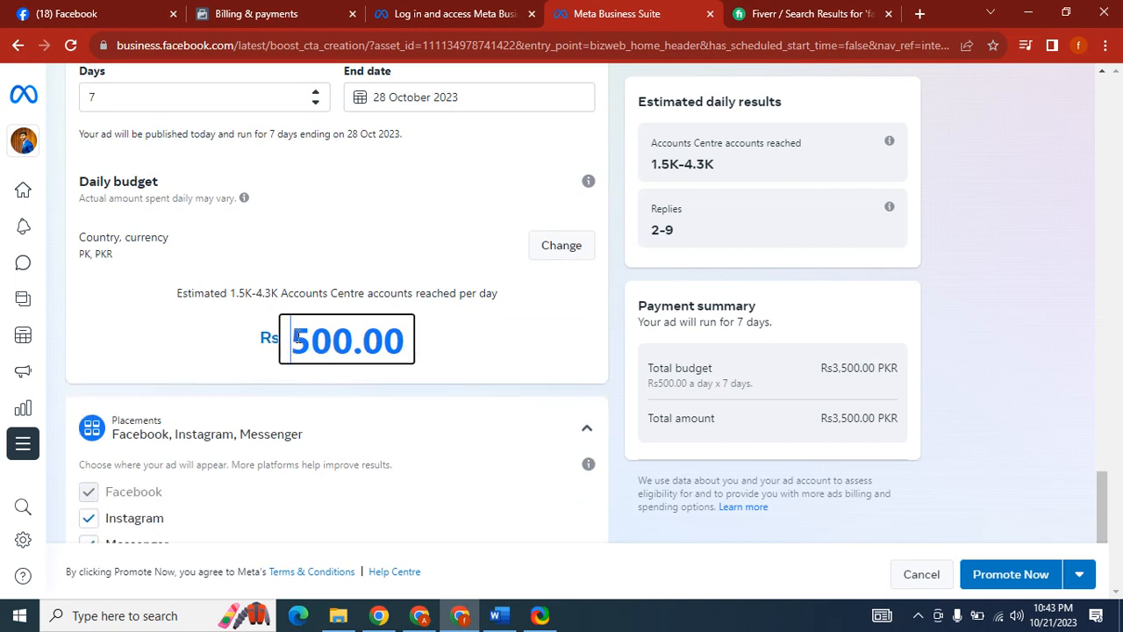
key(Right)
key(BackSpace)
text(1)
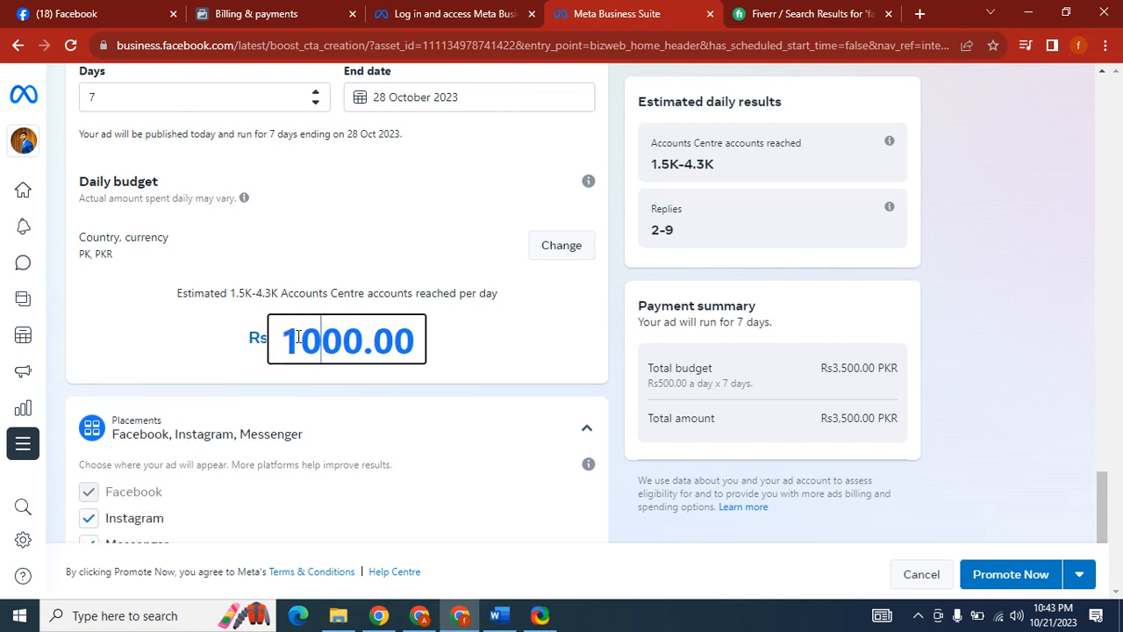
click(538, 322)
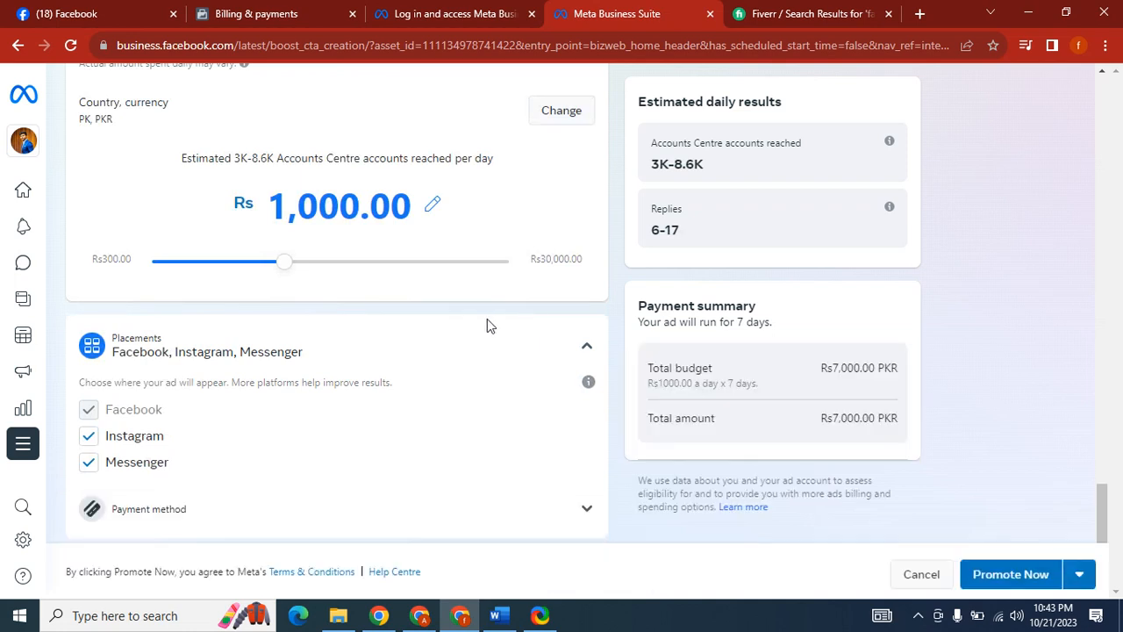
Examine the accounts reached and replies in the estimated daily results for the Rs 1,000 daily budget.
scroll(519, 275, up, 2)
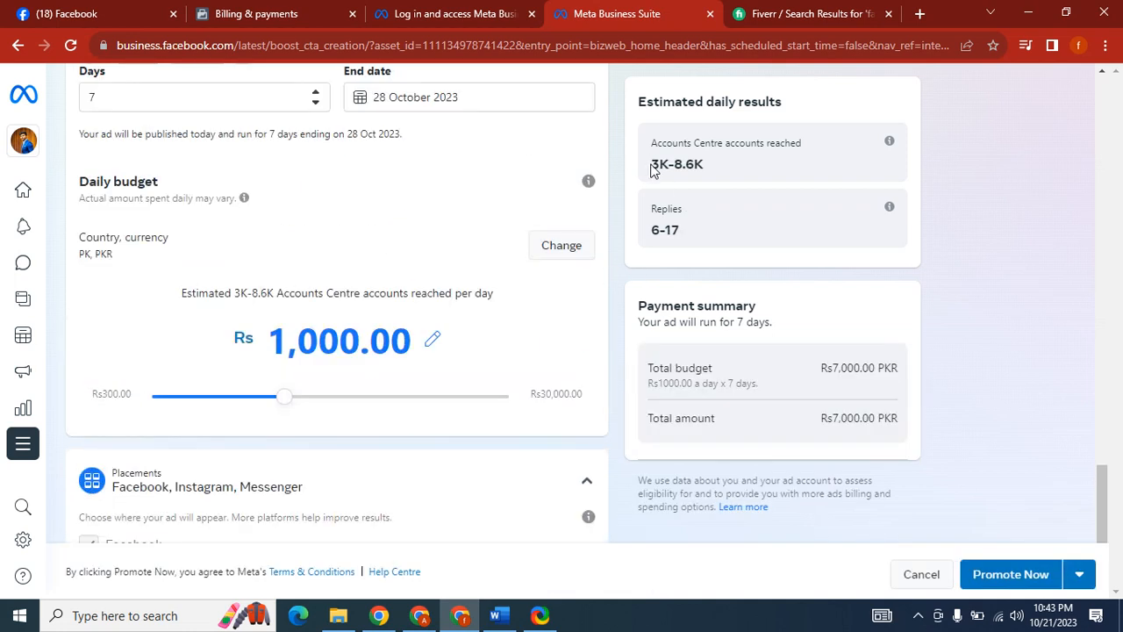
drag(650, 164, 704, 164)
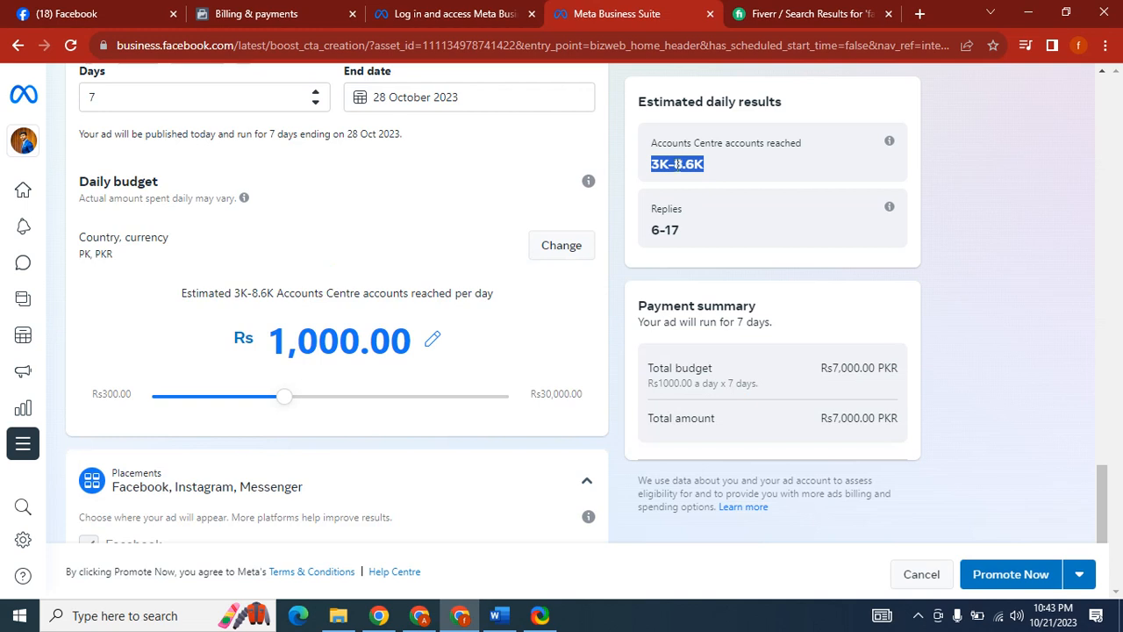
click(709, 171)
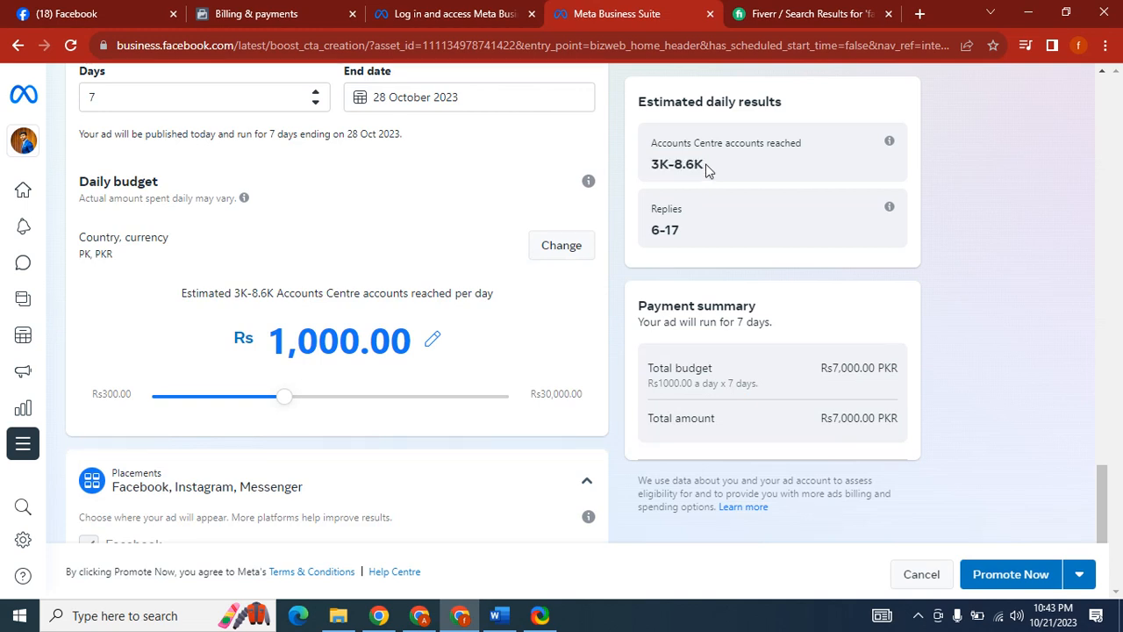
drag(624, 166, 673, 167)
click(695, 169)
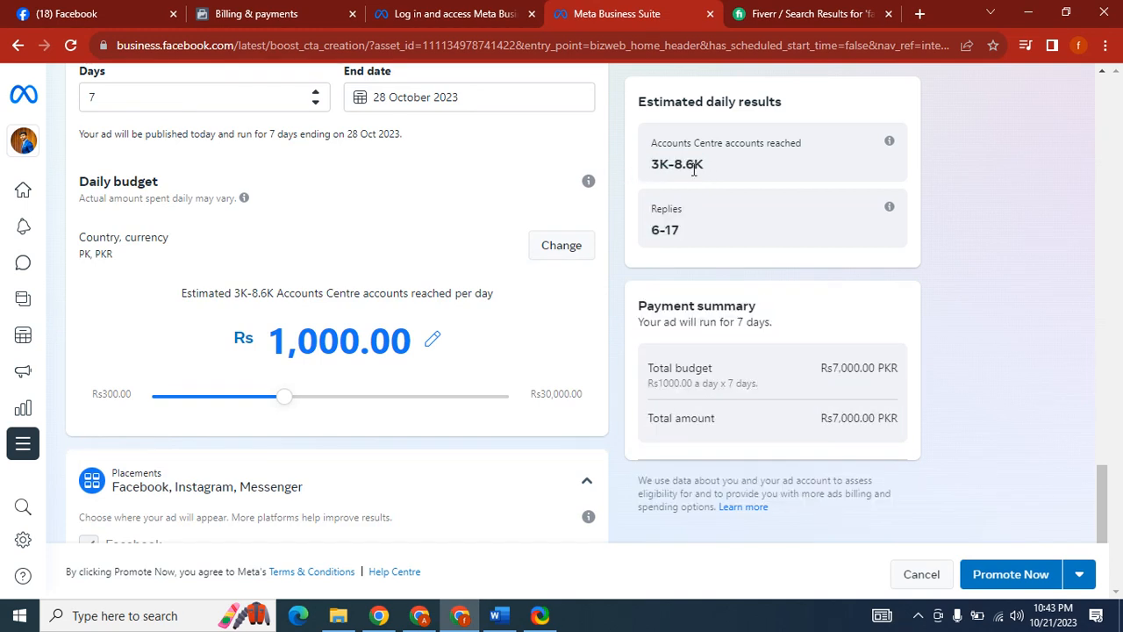
drag(682, 234, 652, 238)
click(691, 237)
click(686, 240)
click(670, 224)
click(653, 237)
Check the total budget and its daily rate in the payment summary for the new budget.
drag(828, 369, 910, 372)
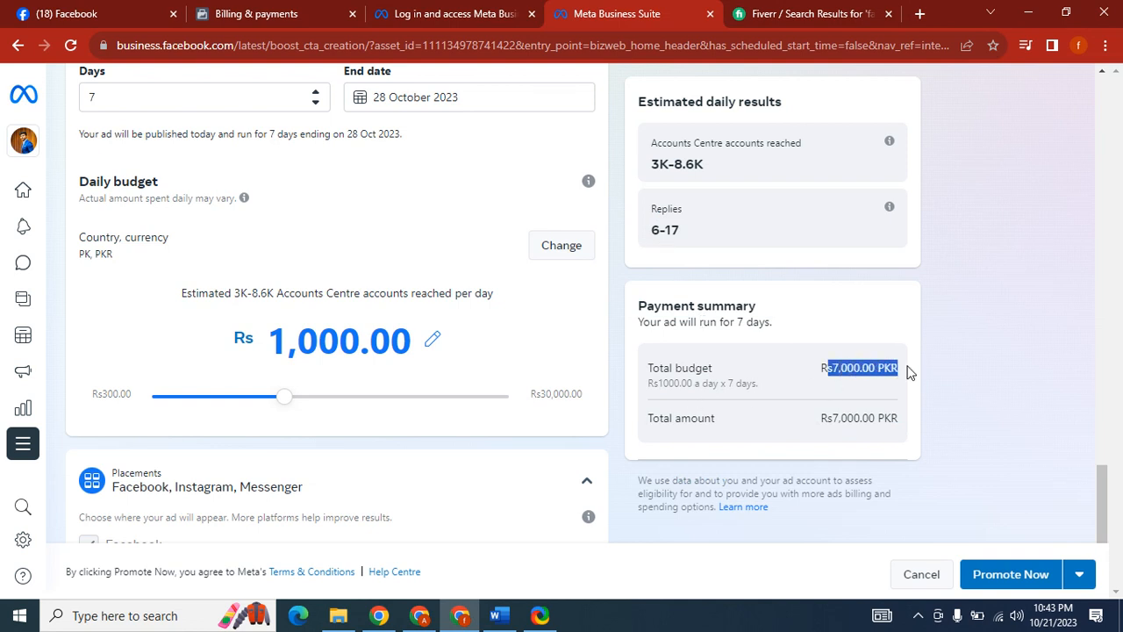
click(754, 398)
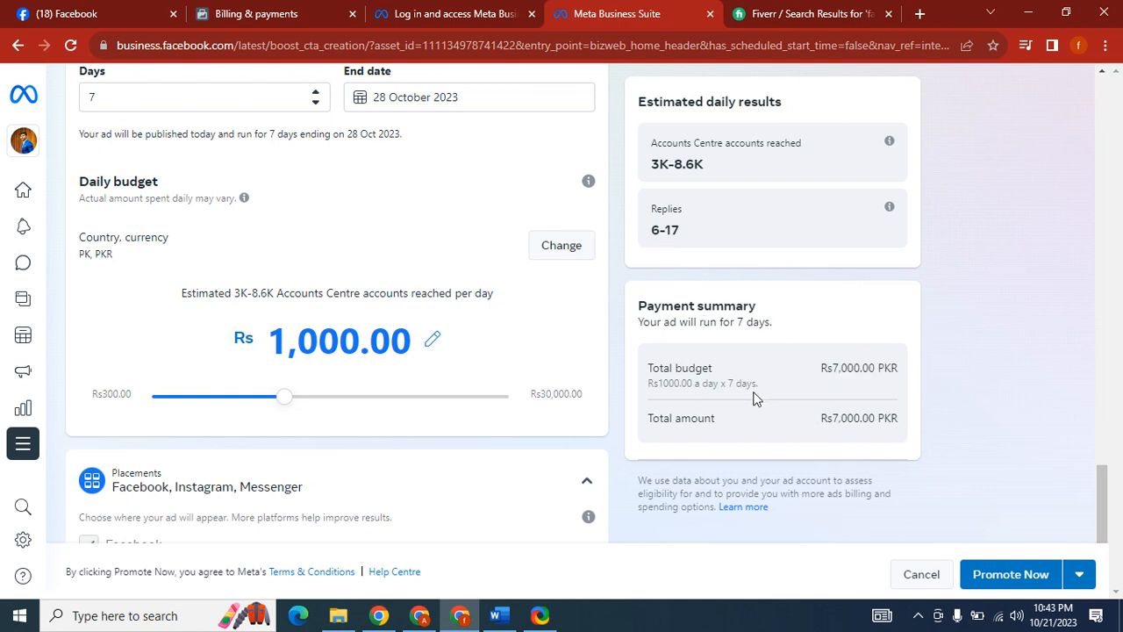
drag(729, 383, 636, 376)
click(684, 382)
Remove Instagram from the ad's placements, keeping Facebook and Messenger selected.
drag(1107, 478, 1109, 546)
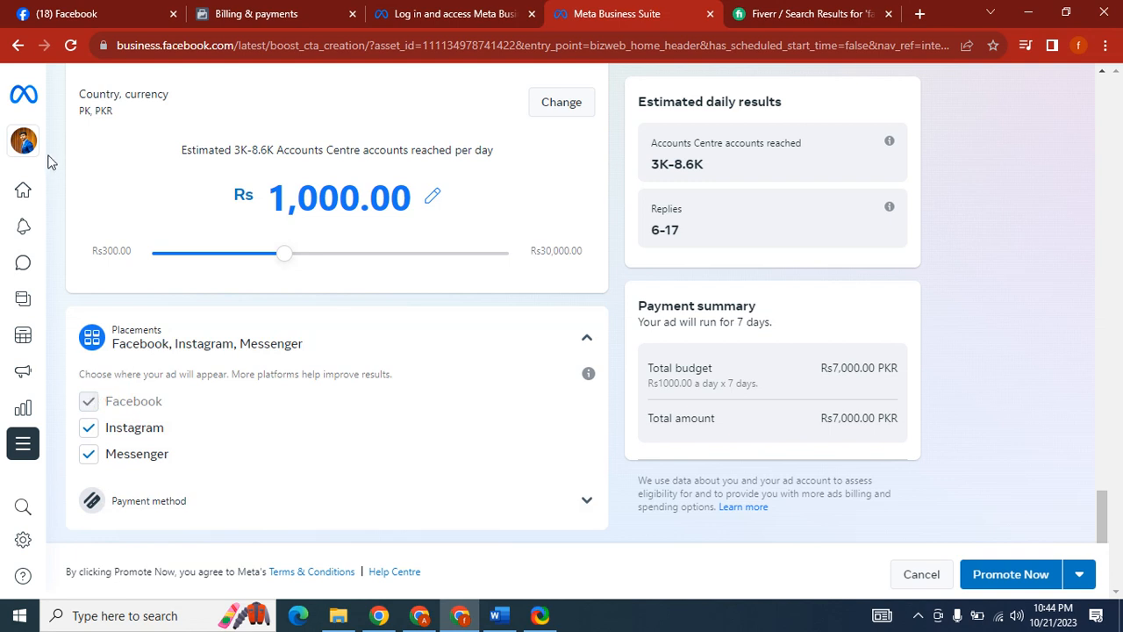
mouse_move(50, 143)
mouse_move(1105, 513)
mouse_down()
mouse_move(1119, 92)
mouse_move(1117, 456)
mouse_move(1096, 187)
mouse_move(1076, 86)
mouse_move(1092, 530)
mouse_up()
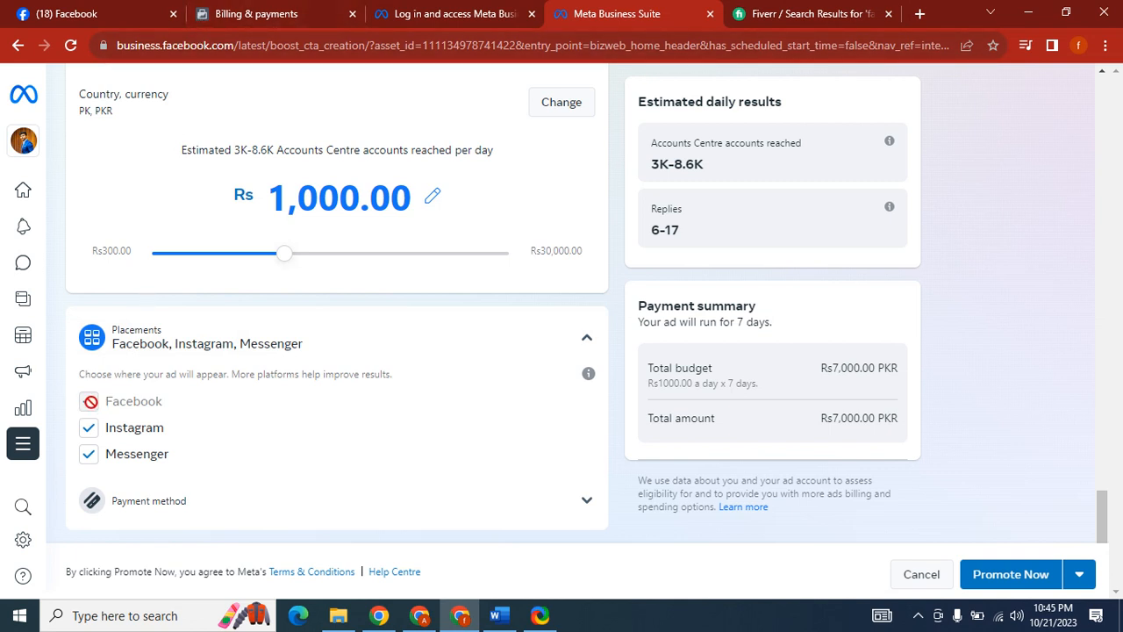
click(89, 427)
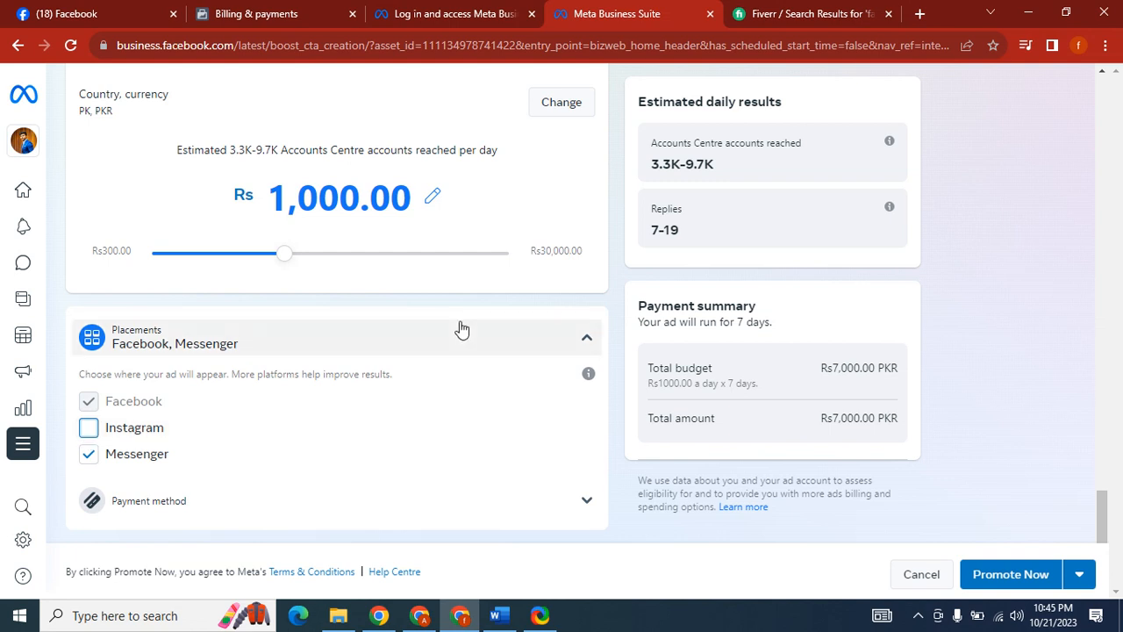
Examine the estimated daily accounts reached and replies with only Facebook and Messenger as placements.
drag(650, 166, 720, 169)
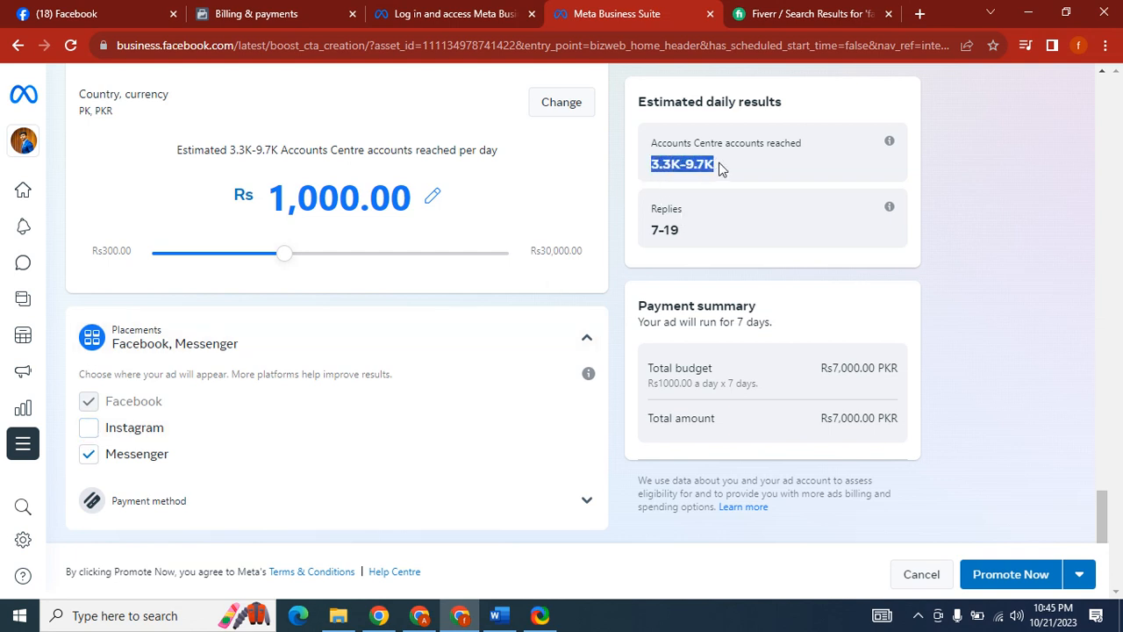
click(718, 164)
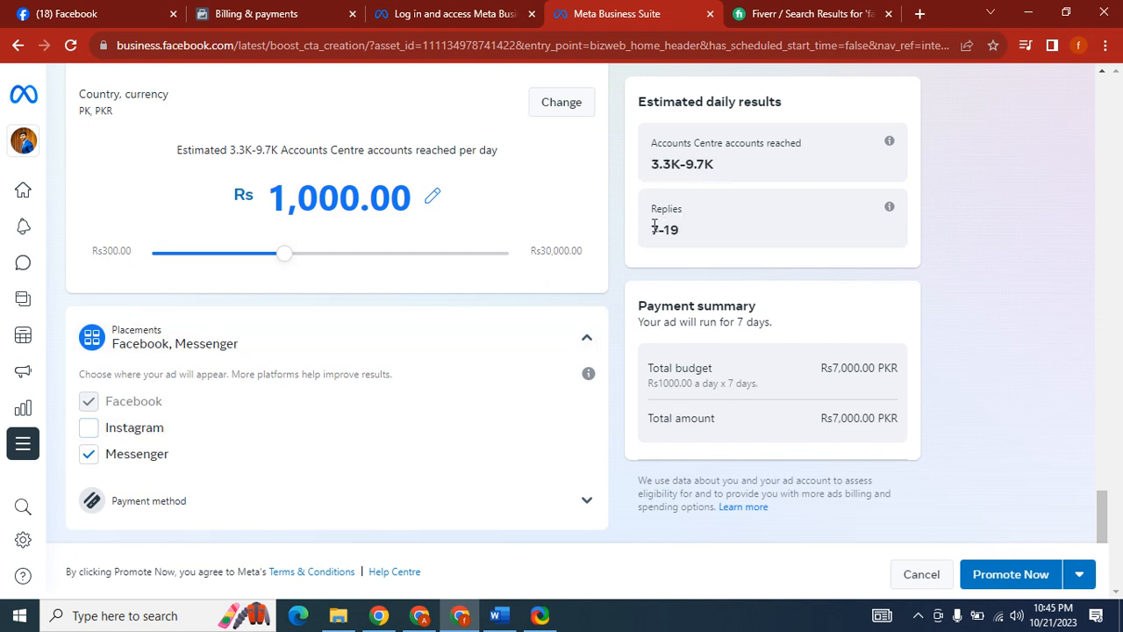
drag(654, 225, 681, 230)
click(675, 231)
mouse_move(658, 233)
mouse_down()
mouse_move(684, 239)
mouse_move(653, 233)
mouse_up()
click(687, 239)
click(673, 221)
drag(680, 230, 651, 209)
click(671, 238)
click(694, 236)
click(683, 238)
drag(685, 242, 653, 210)
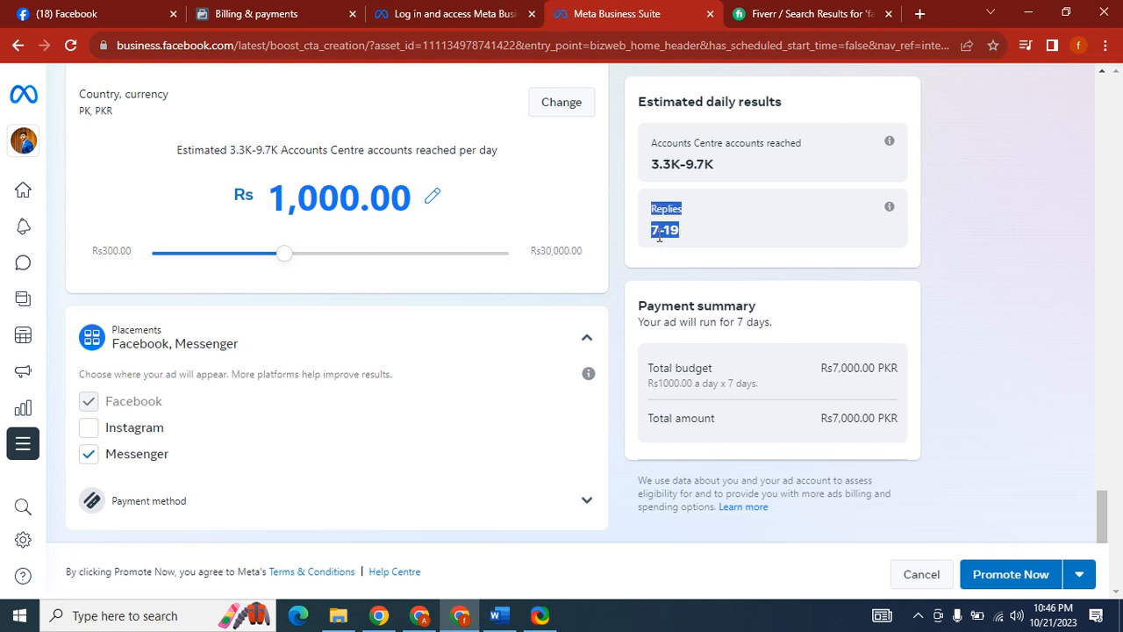
click(664, 235)
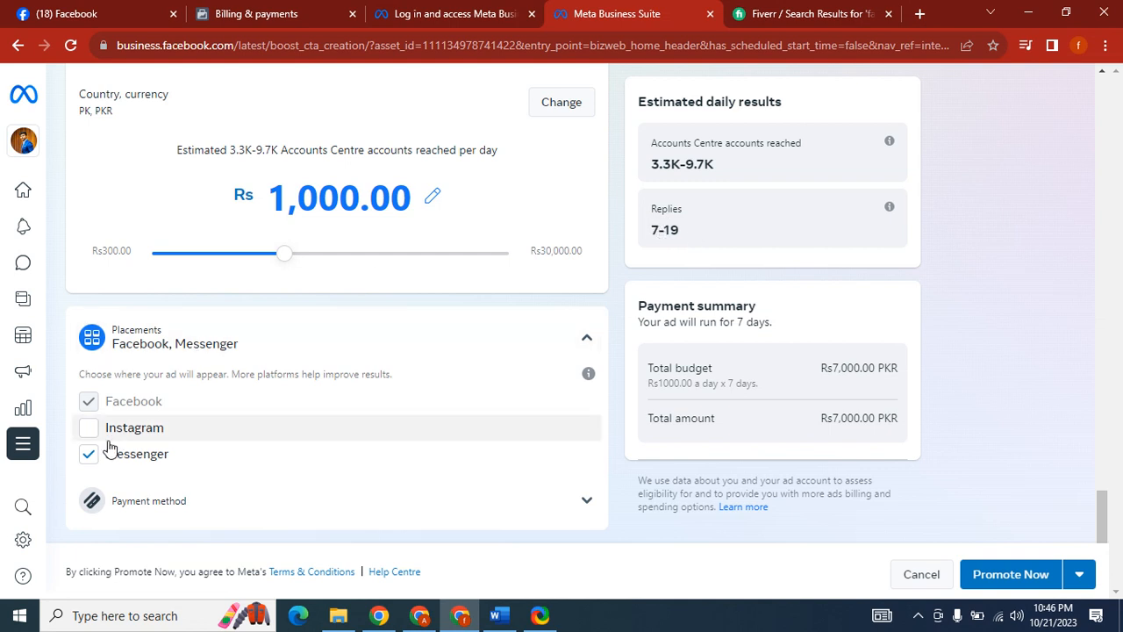
Remove Messenger from the ad's placements so that only Facebook is selected.
click(87, 459)
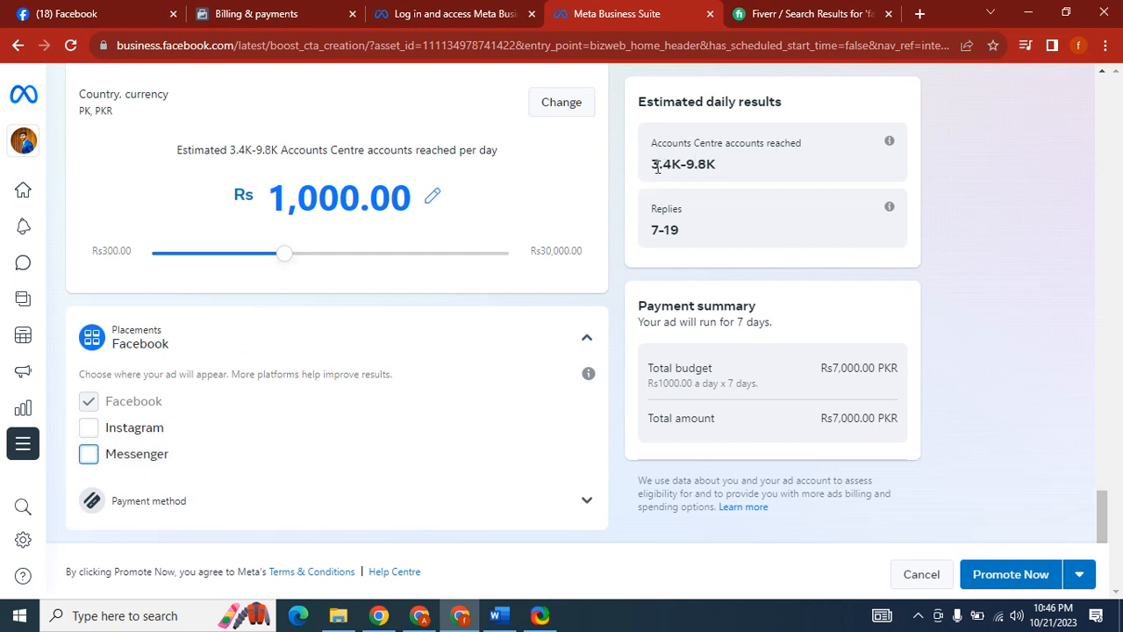
click(90, 456)
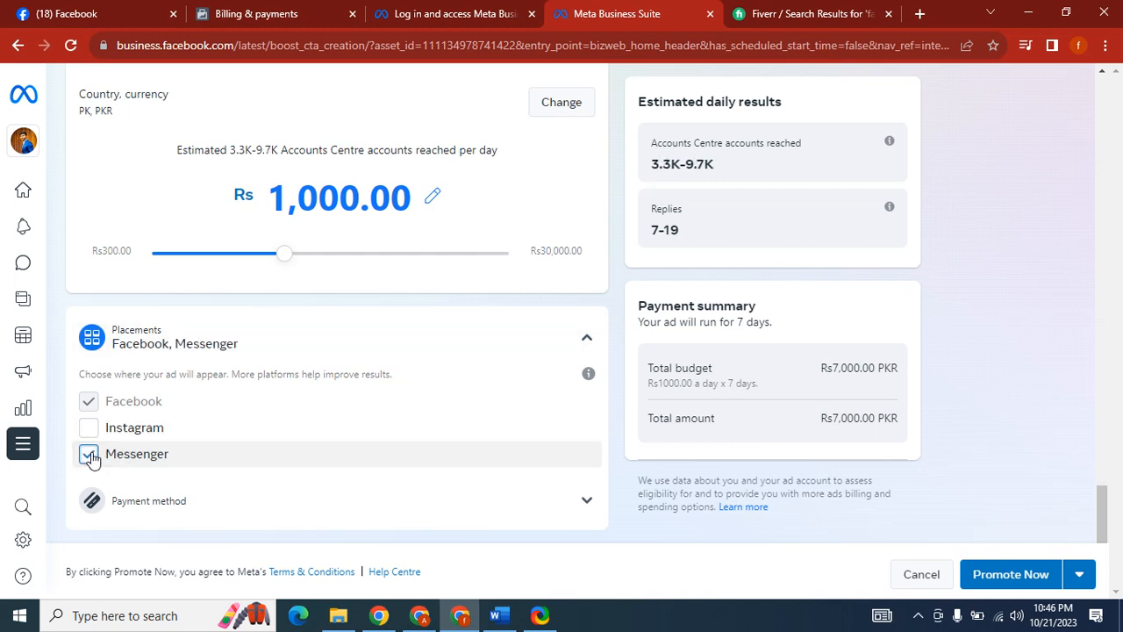
click(88, 456)
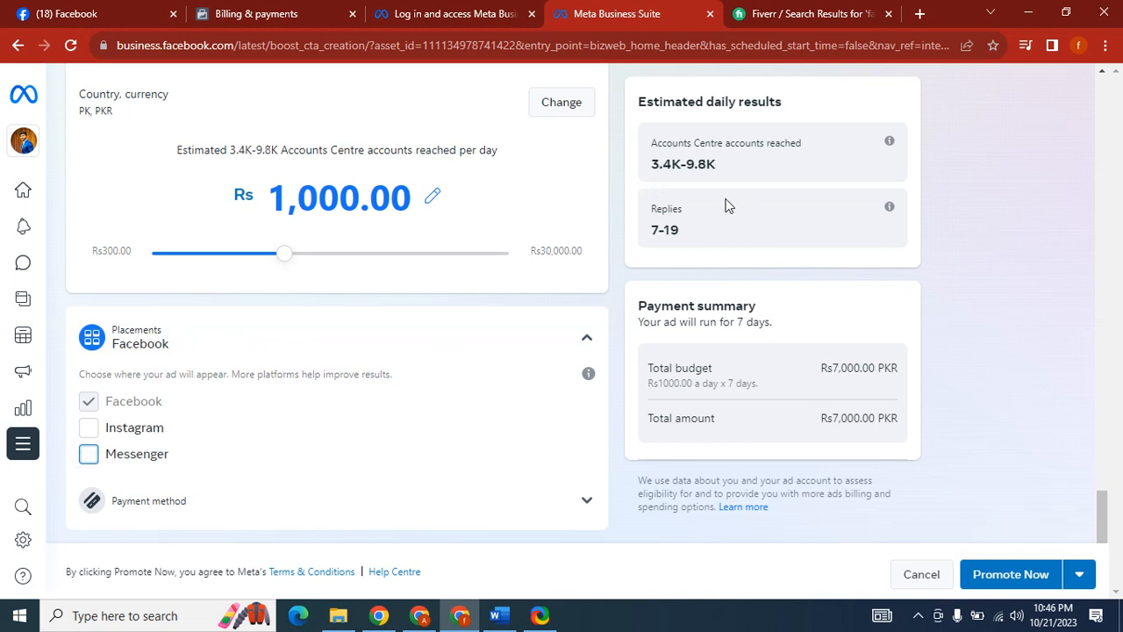
Examine the estimated daily replies for the Facebook-only placement alongside the ad's audience and schedule settings.
drag(685, 235, 645, 232)
click(673, 232)
triple_click(671, 234)
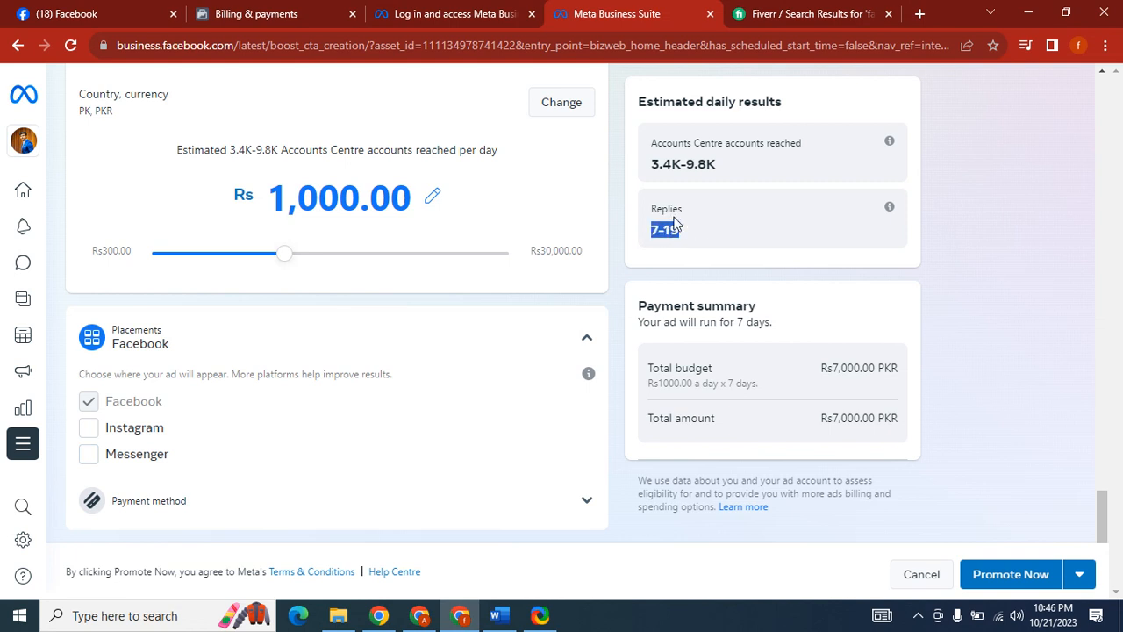
click(676, 211)
triple_click(674, 230)
click(669, 230)
triple_click(670, 230)
drag(679, 231, 650, 210)
click(670, 248)
click(664, 227)
drag(1103, 524, 1119, 424)
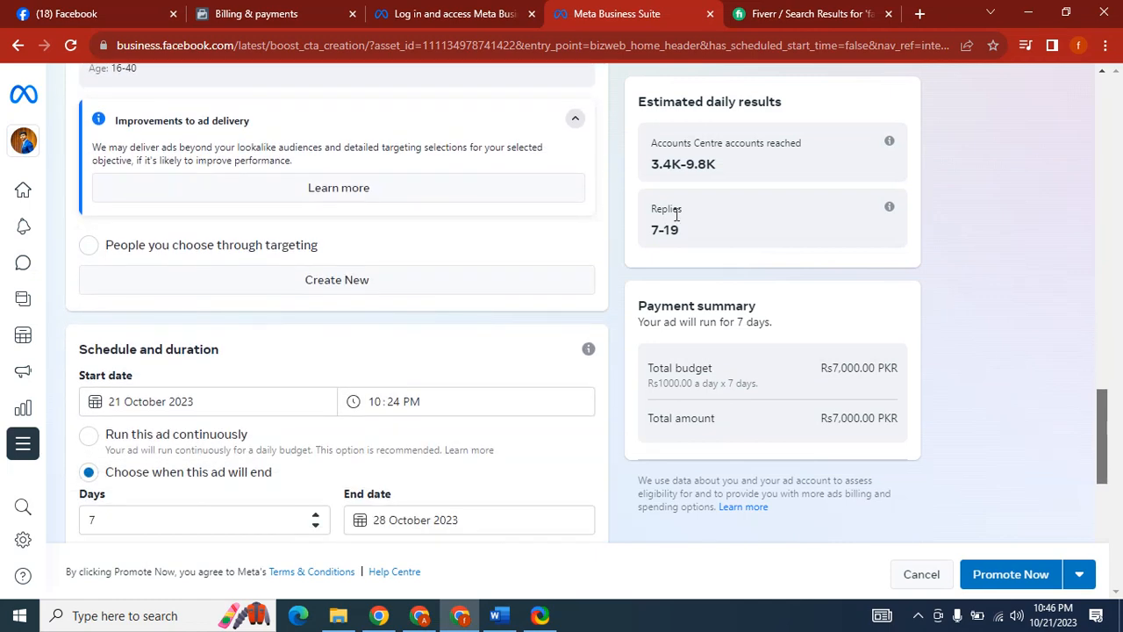
drag(685, 237, 651, 209)
click(664, 252)
click(676, 233)
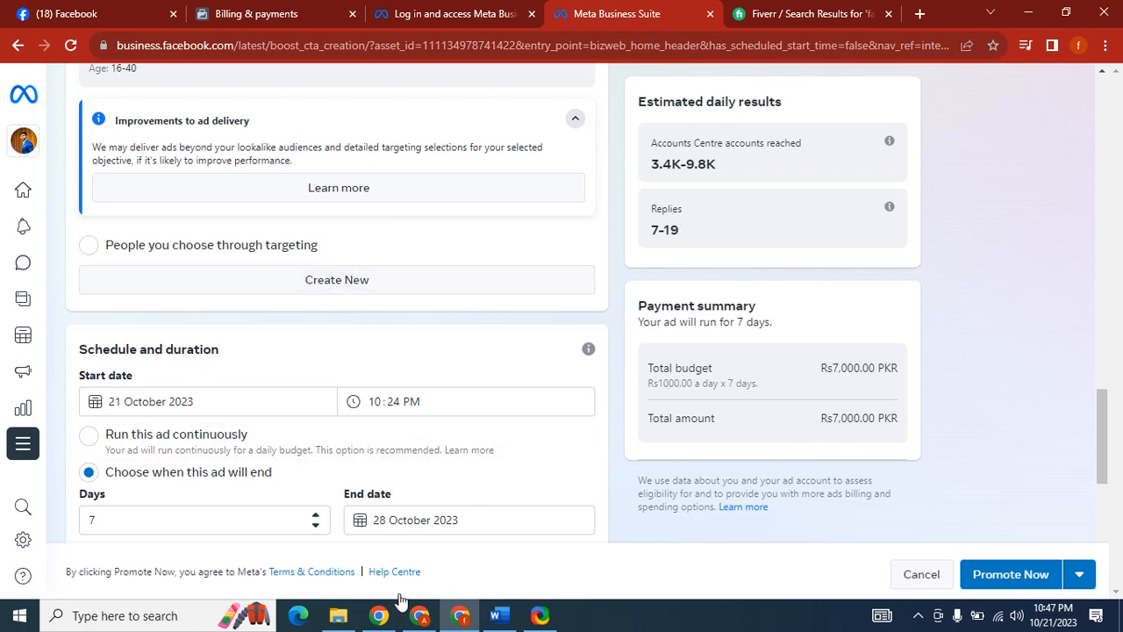
Switch to the Google Meet call and close its list of participants.
click(415, 622)
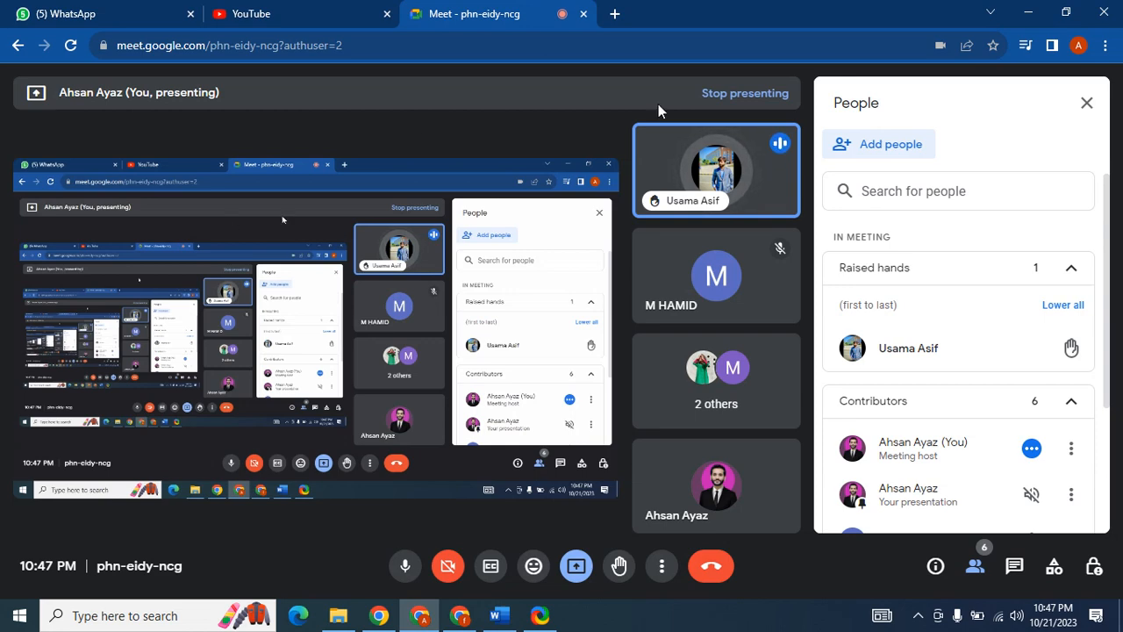
click(1086, 102)
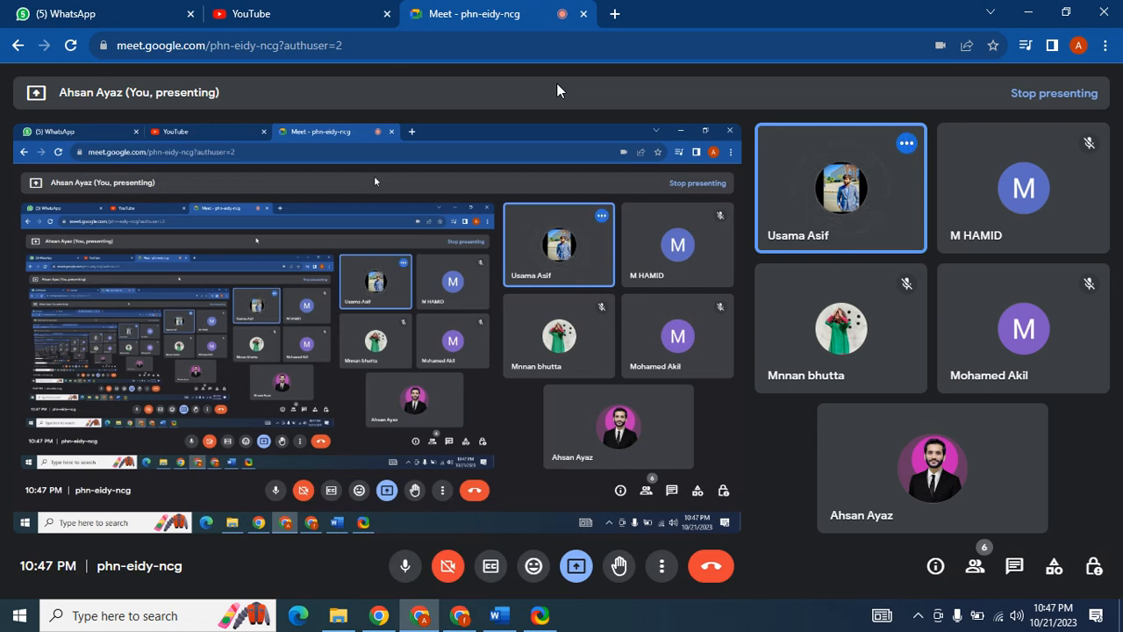
Switch back to the Meta Business Suite ad and review its estimated daily results.
click(456, 616)
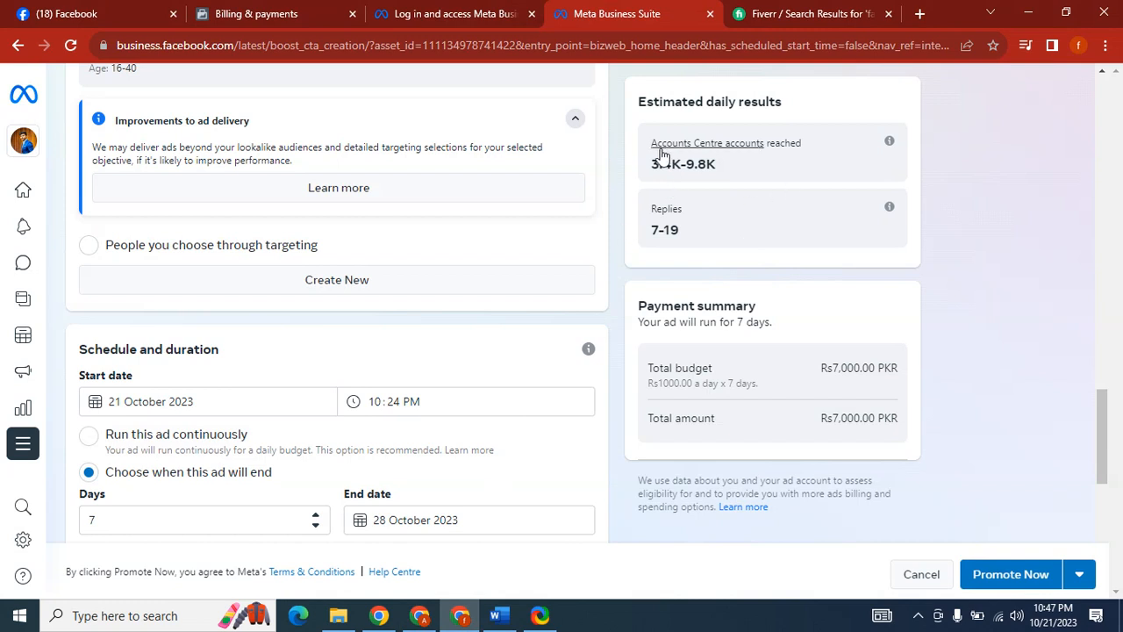
drag(635, 103, 737, 228)
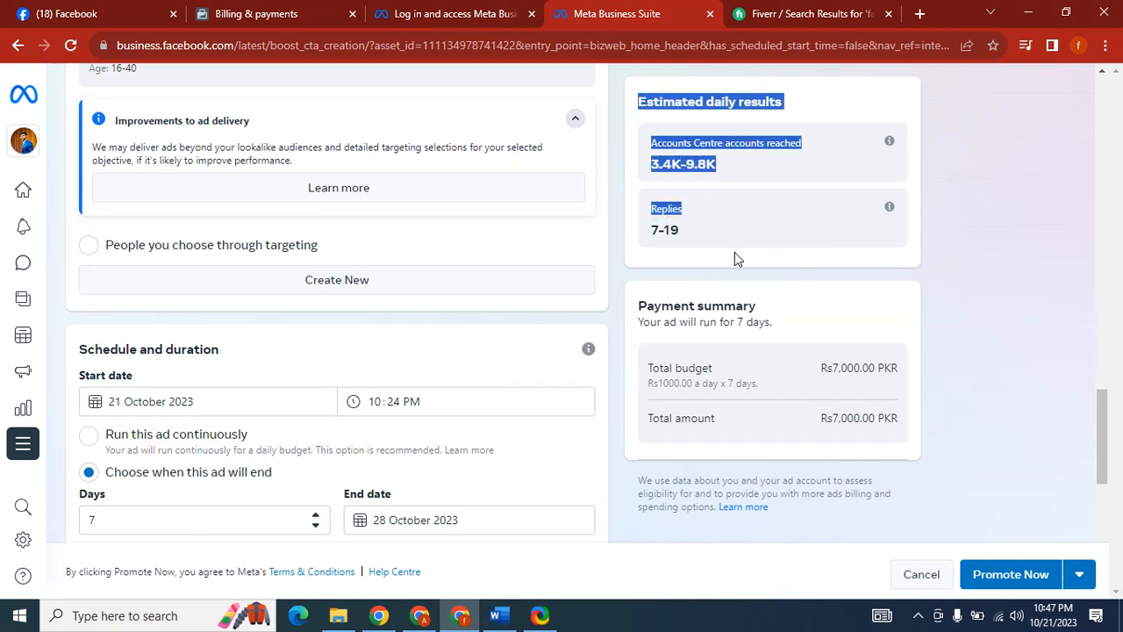
click(633, 122)
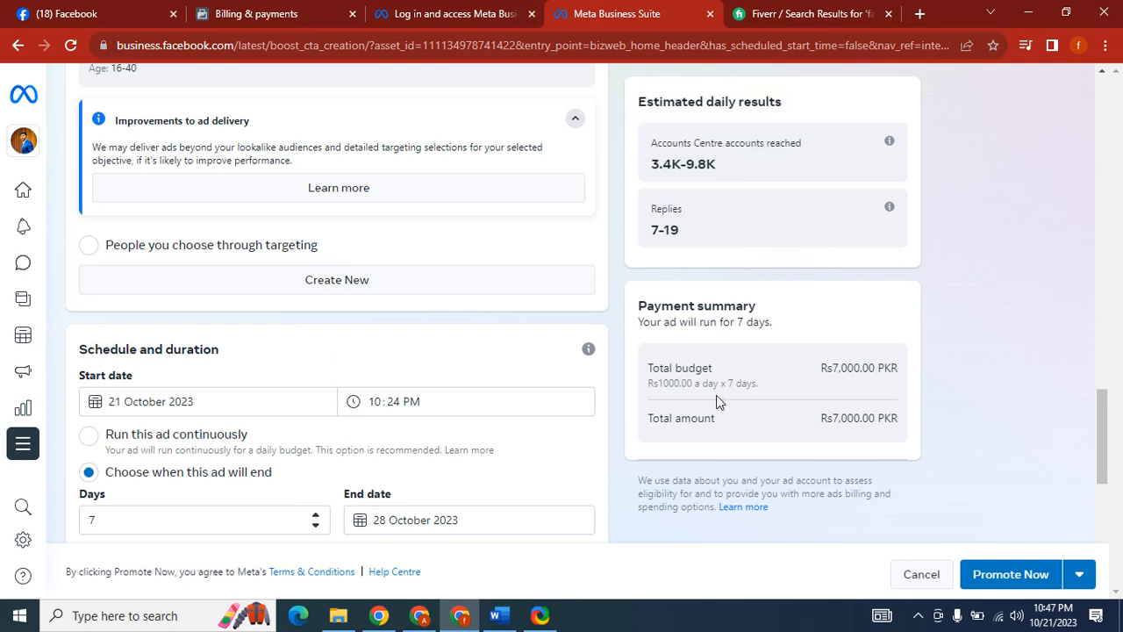
Review the ad's description text in the ad creative section and compare it with the ad preview.
drag(1103, 439, 1106, 160)
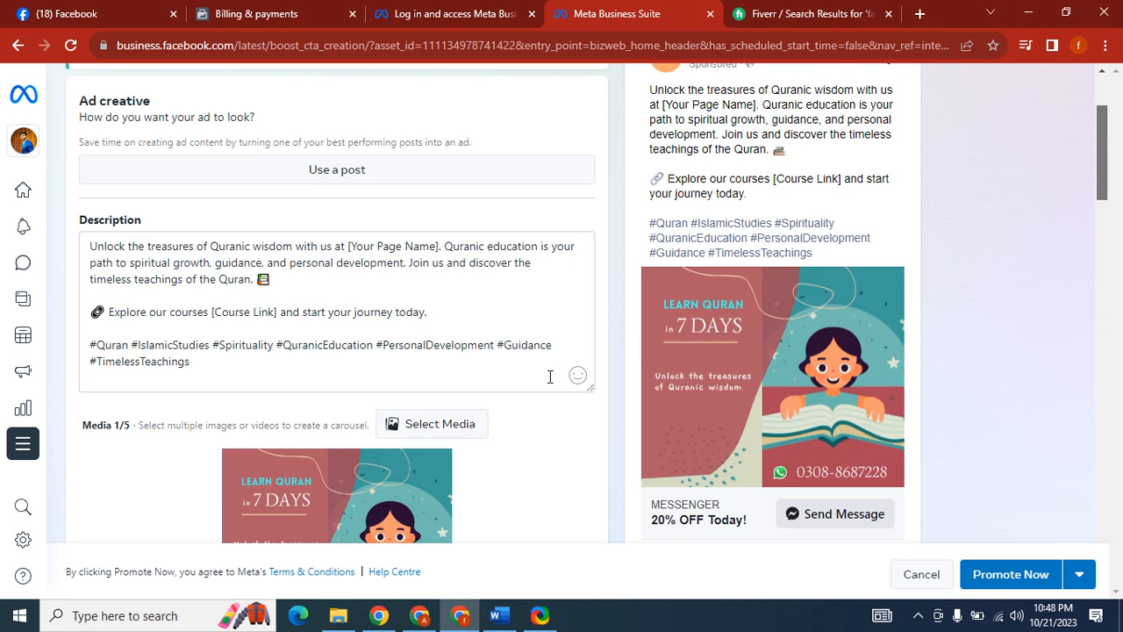
click(314, 320)
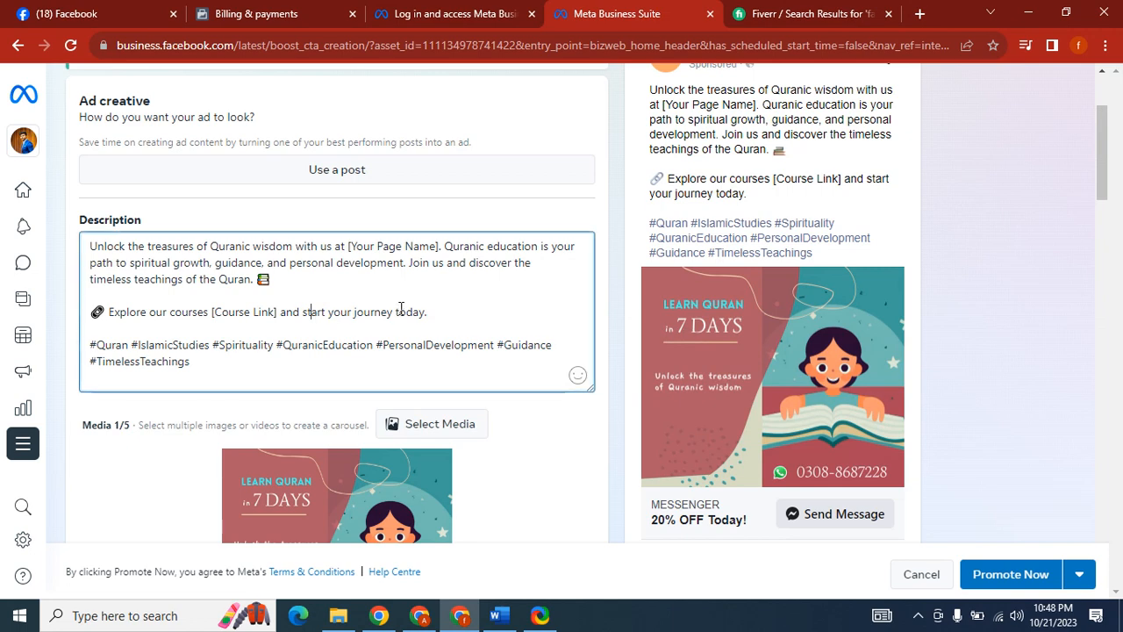
click(249, 301)
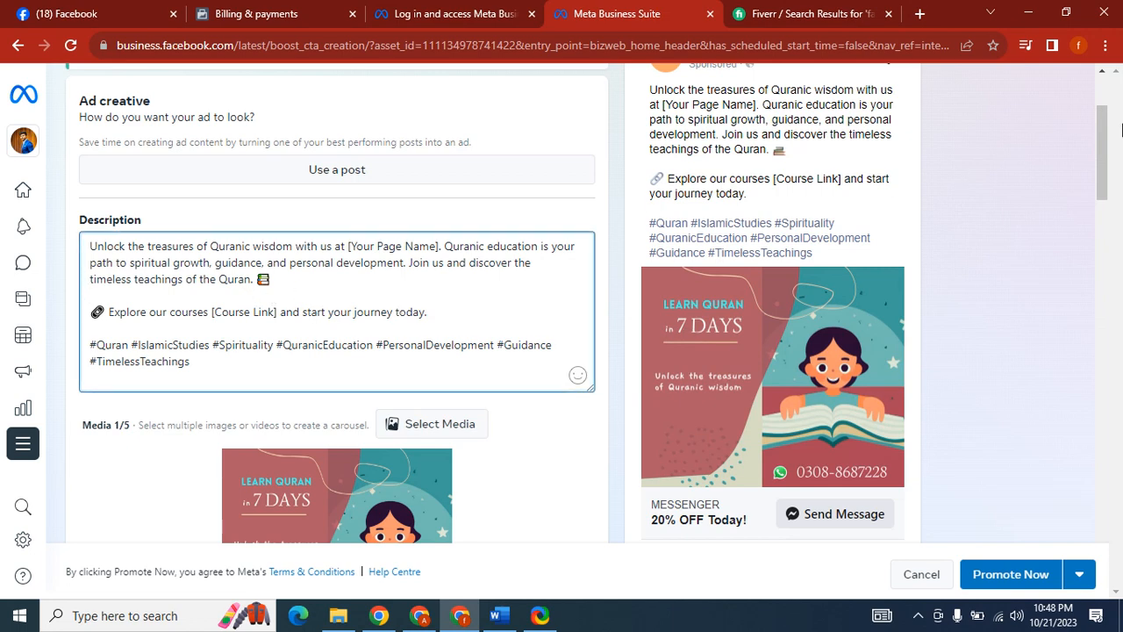
mouse_move(1107, 132)
mouse_down()
mouse_move(1107, 188)
mouse_move(1112, 113)
mouse_up()
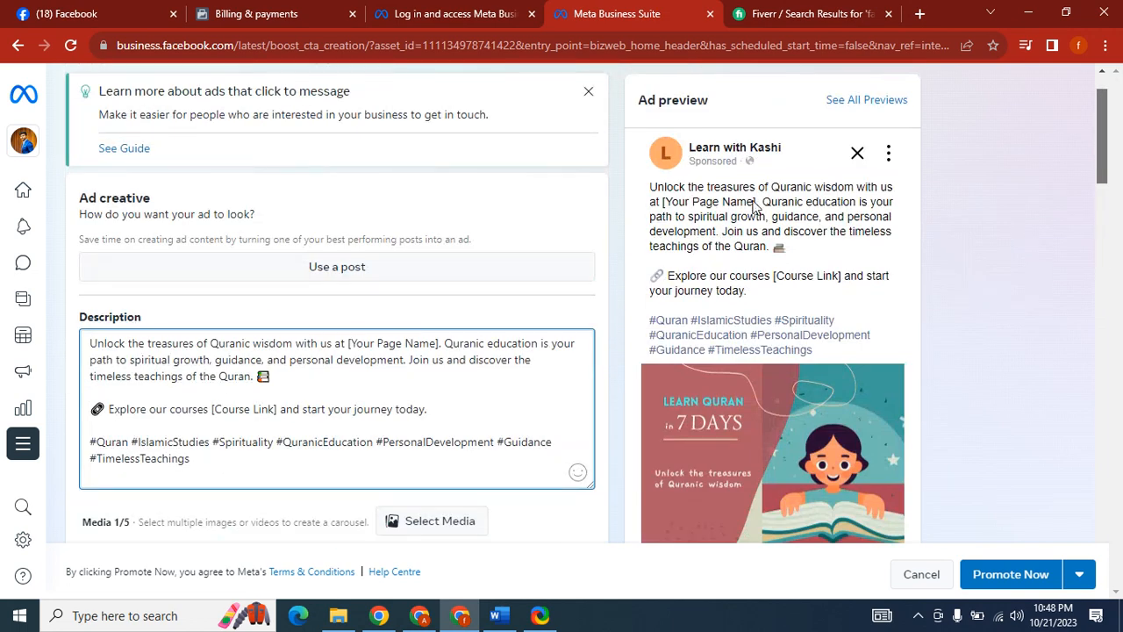
drag(247, 396, 147, 359)
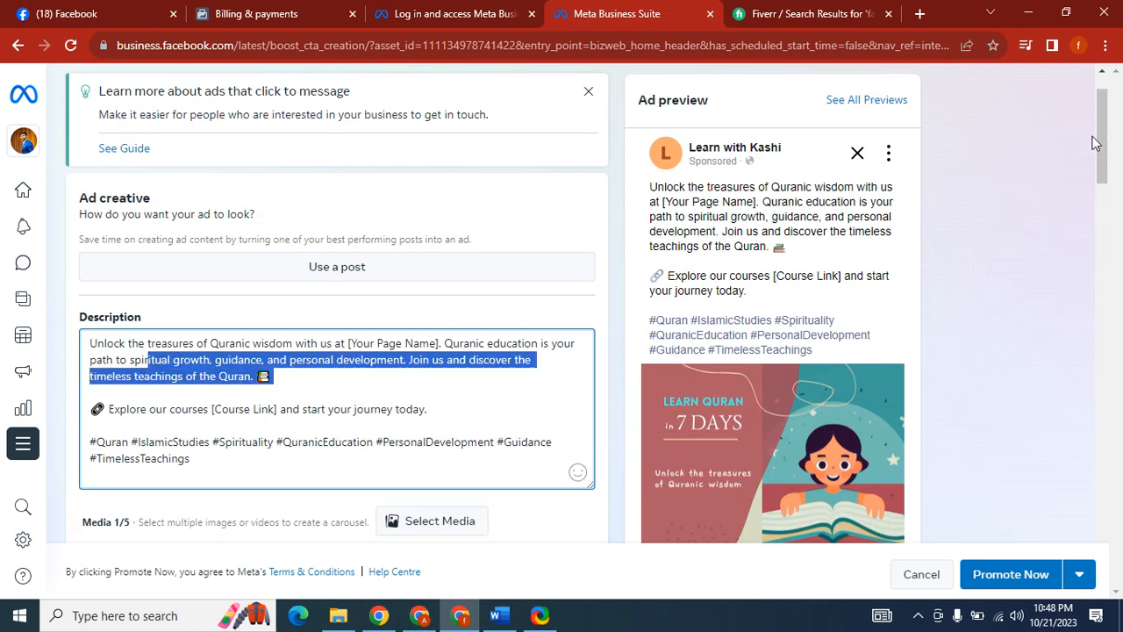
mouse_move(1102, 143)
mouse_down()
mouse_move(1106, 235)
mouse_move(1107, 146)
mouse_up()
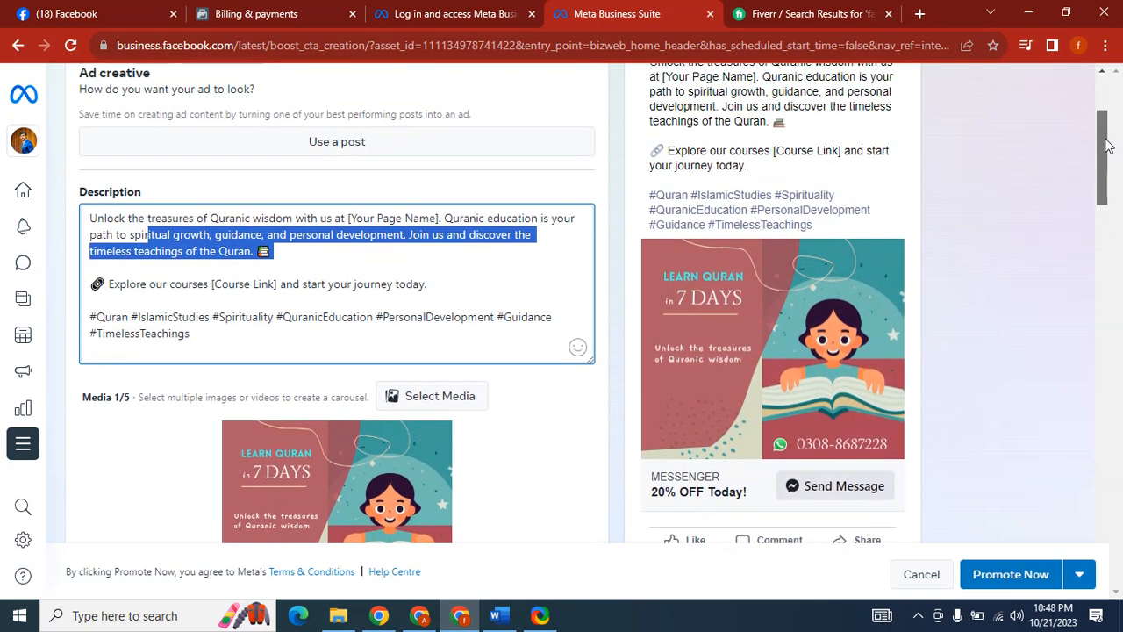
Examine the ad's estimated daily results for both Accounts Centre accounts reached and replies.
drag(1106, 149, 1106, 216)
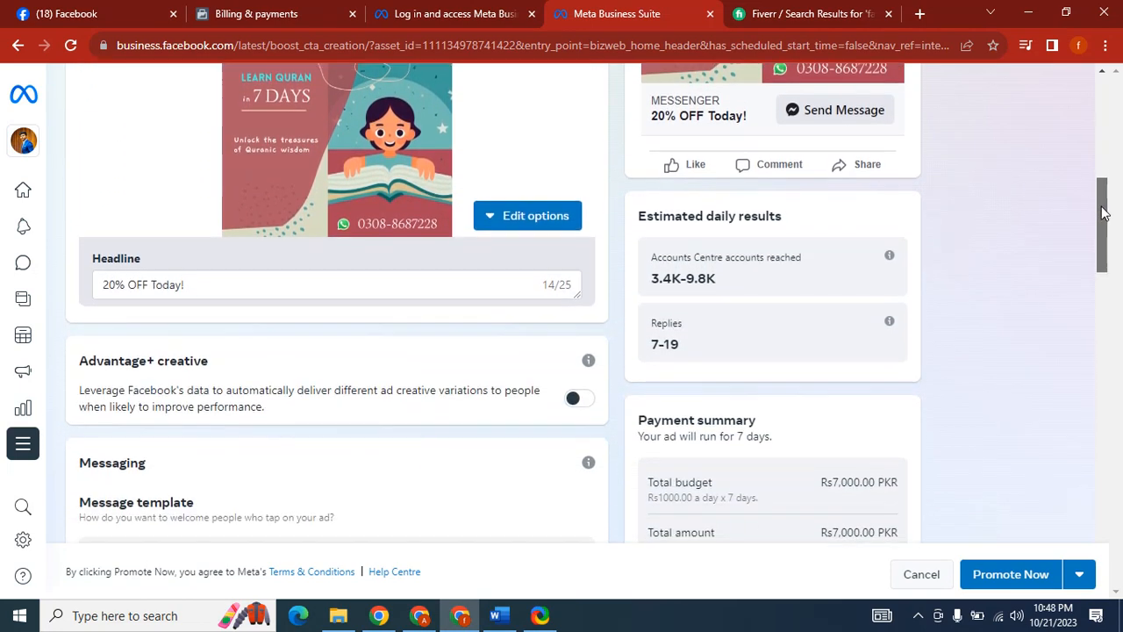
triple_click(687, 278)
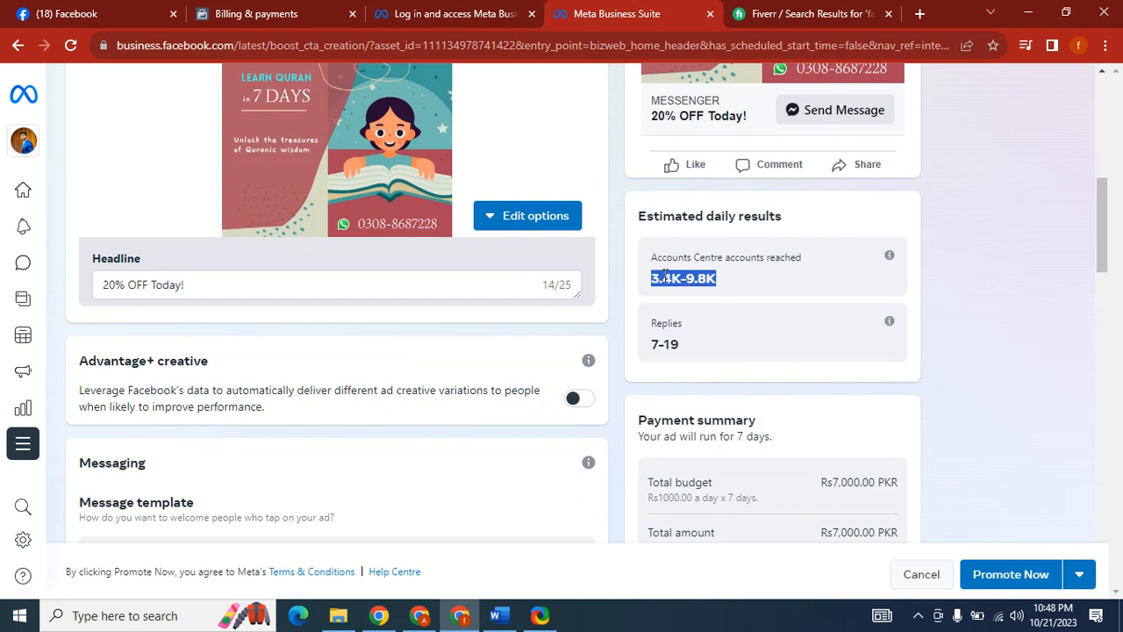
click(742, 278)
drag(739, 257, 750, 294)
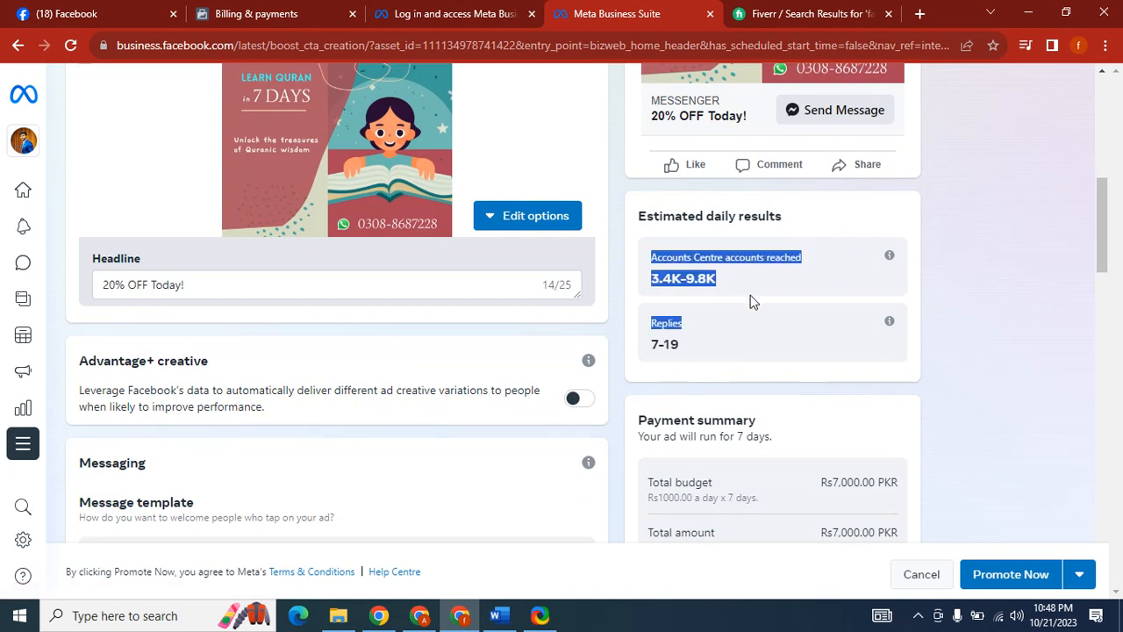
click(732, 272)
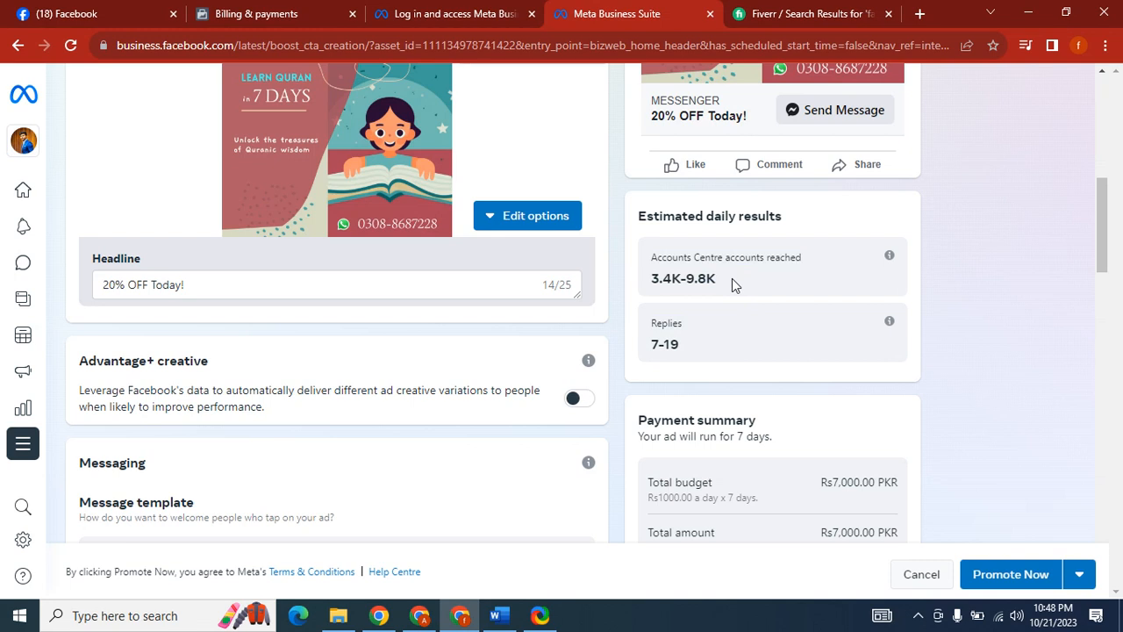
drag(730, 260, 631, 238)
click(645, 263)
drag(719, 285, 634, 265)
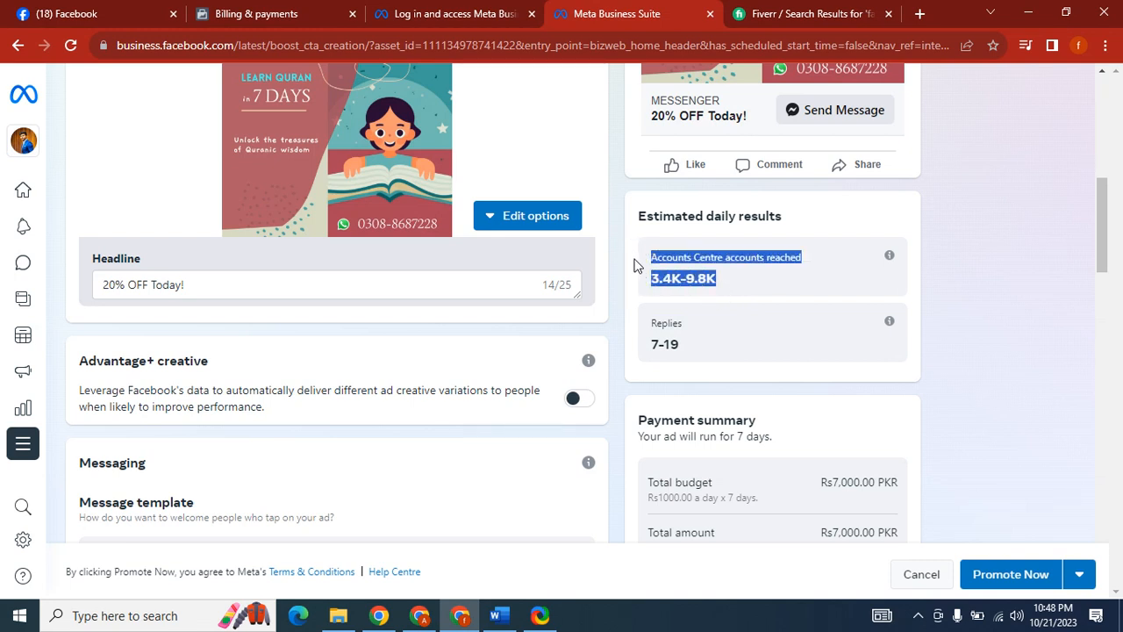
drag(683, 346, 643, 333)
click(638, 322)
click(694, 353)
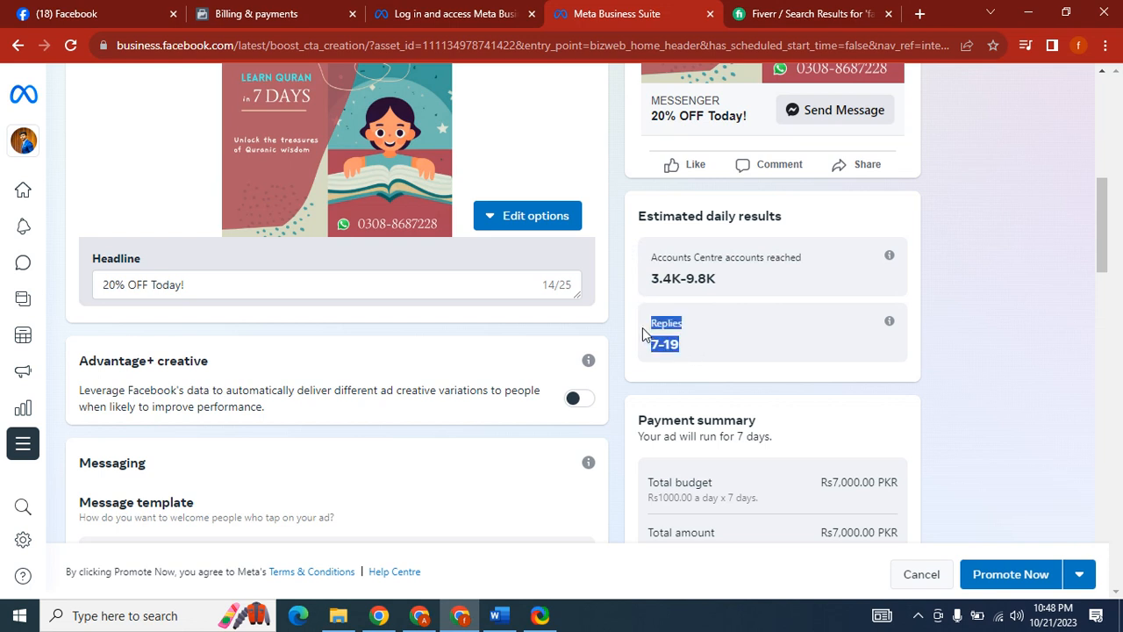
click(643, 333)
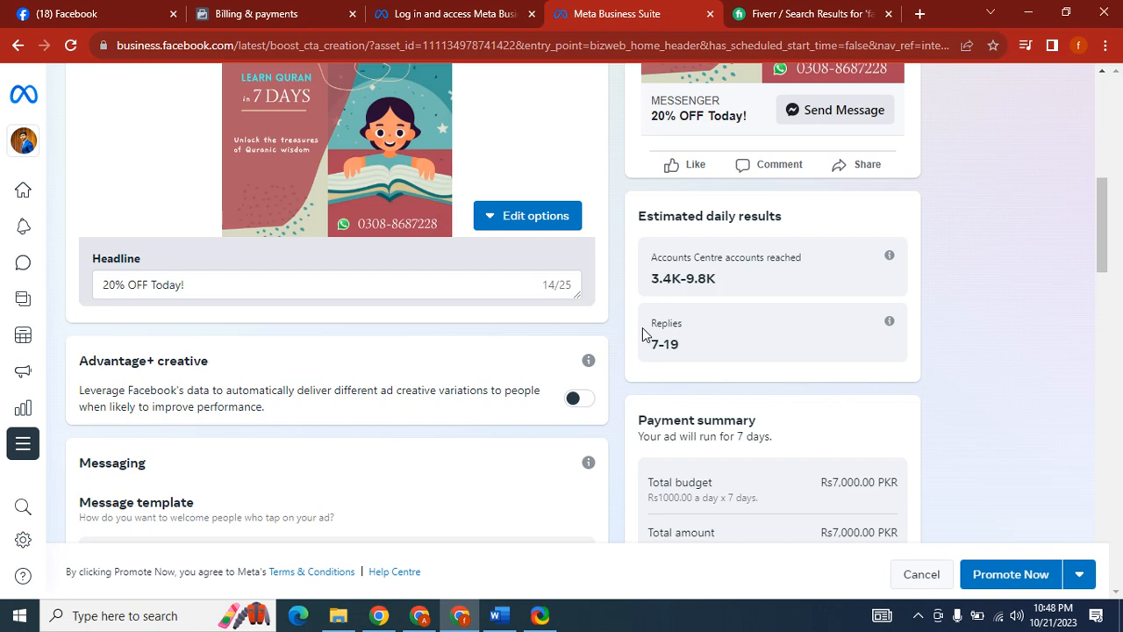
Look over the ad creative again and examine the estimated daily replies.
drag(1103, 237, 1104, 169)
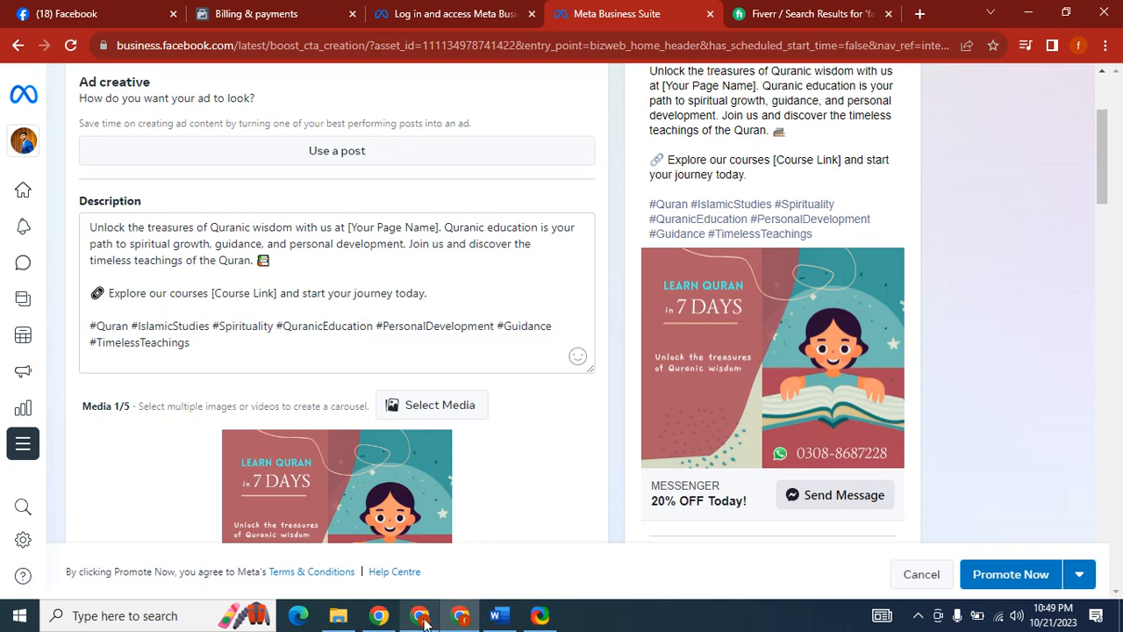
mouse_move(423, 620)
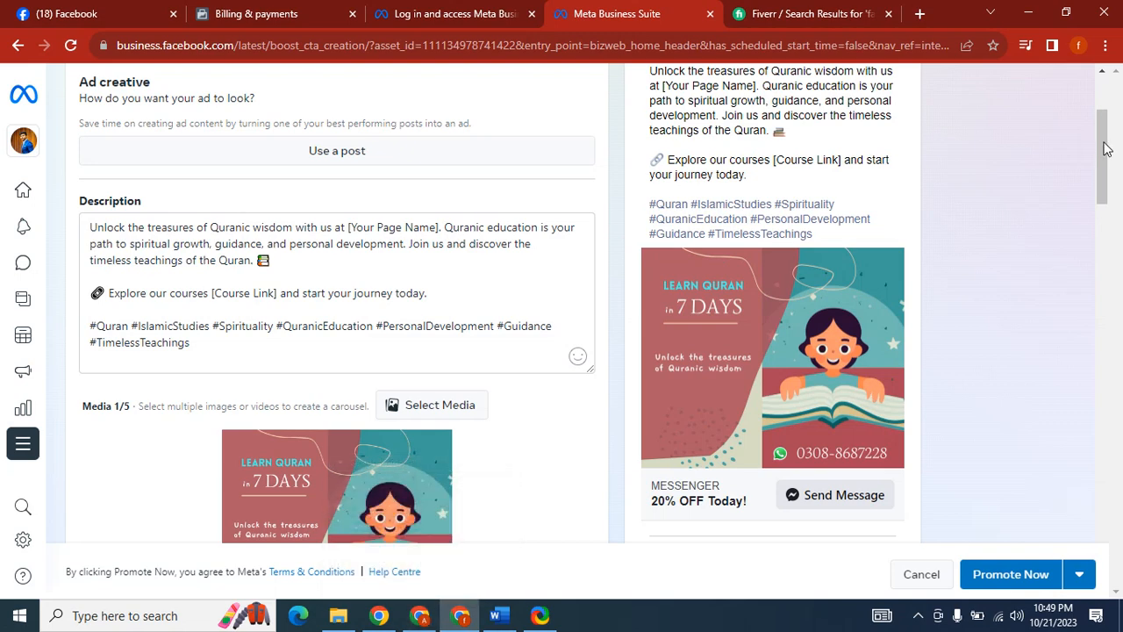
drag(1105, 149, 1100, 226)
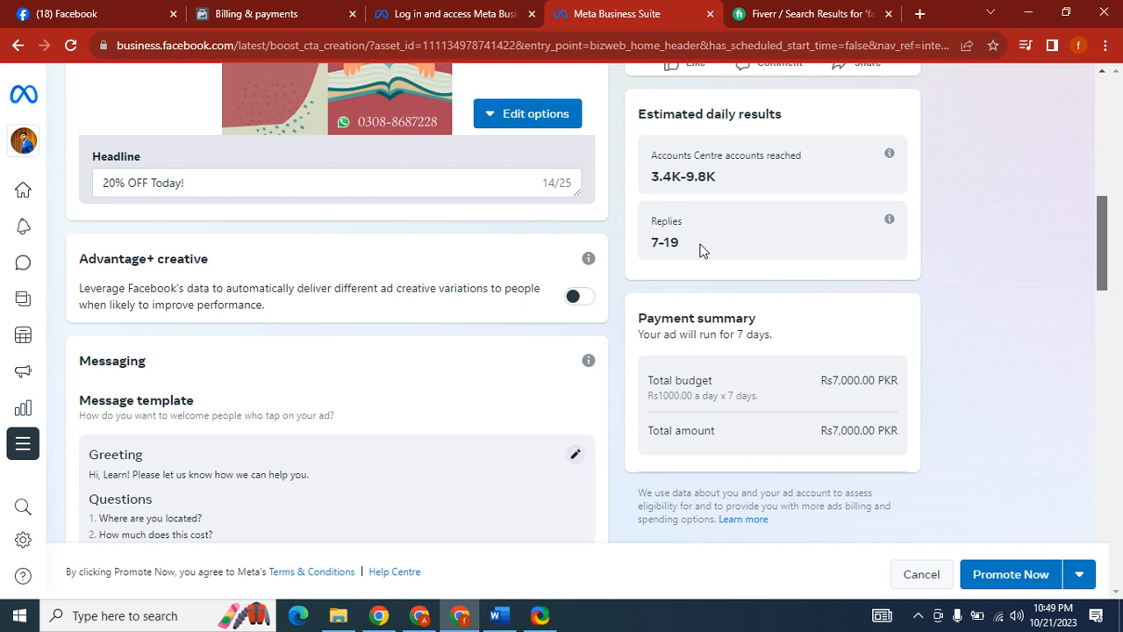
mouse_move(681, 245)
mouse_down()
mouse_move(637, 216)
mouse_move(691, 261)
mouse_move(654, 216)
mouse_move(681, 261)
mouse_up()
click(684, 250)
click(653, 245)
click(689, 262)
click(652, 219)
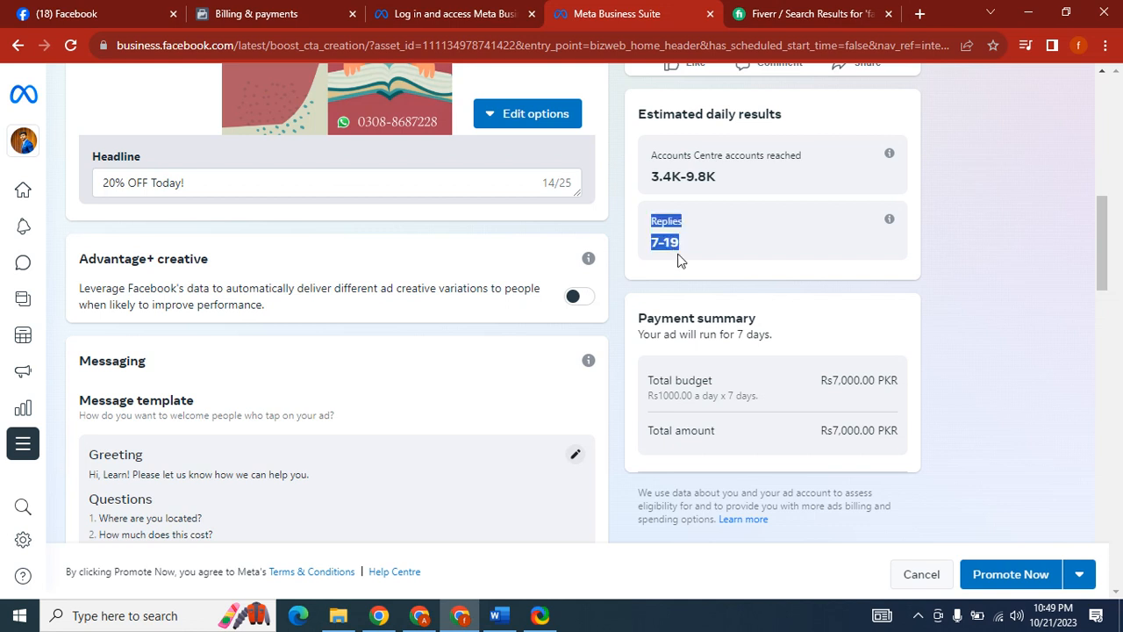
click(680, 259)
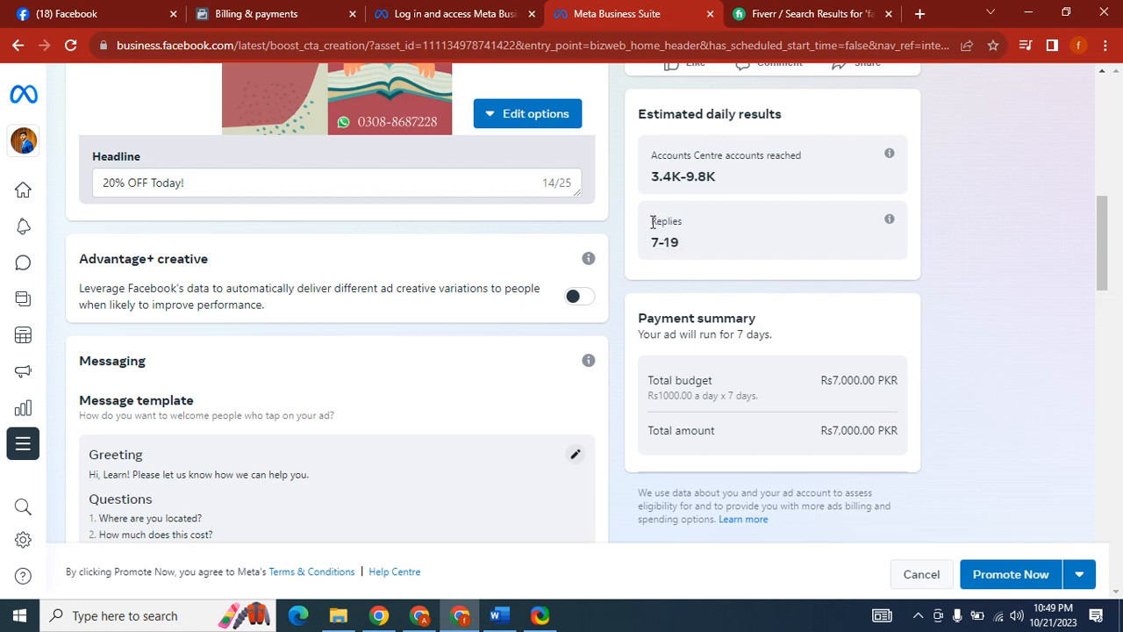
Examine the total budget and its daily breakdown in the ad's payment summary.
triple_click(685, 390)
click(676, 385)
drag(650, 384, 768, 405)
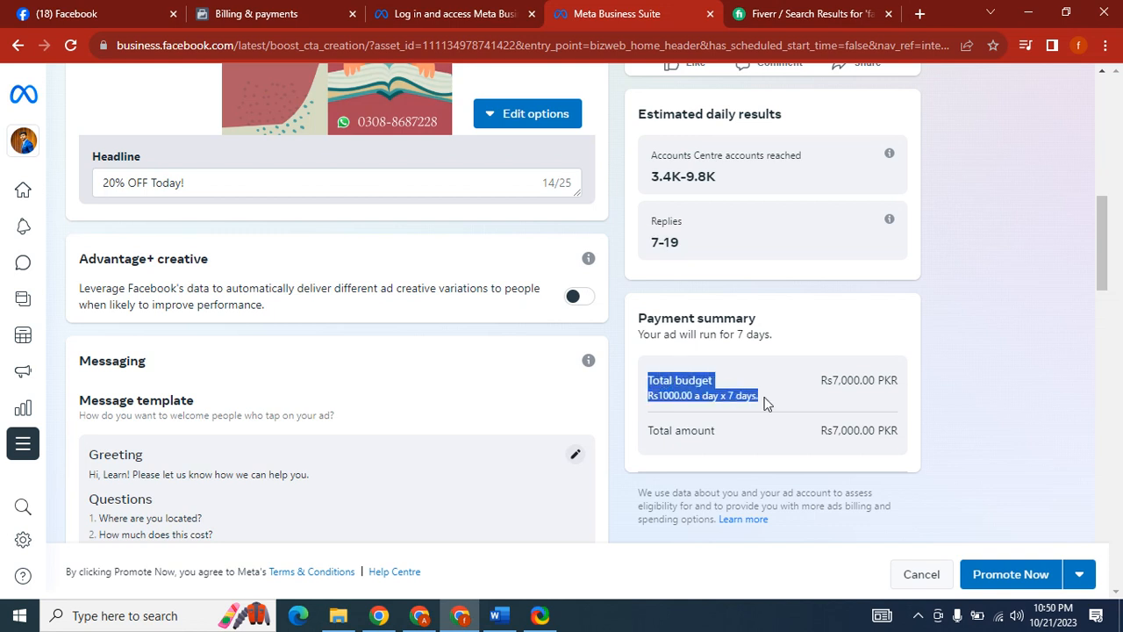
click(783, 405)
drag(683, 386, 750, 395)
click(769, 408)
drag(819, 380, 909, 391)
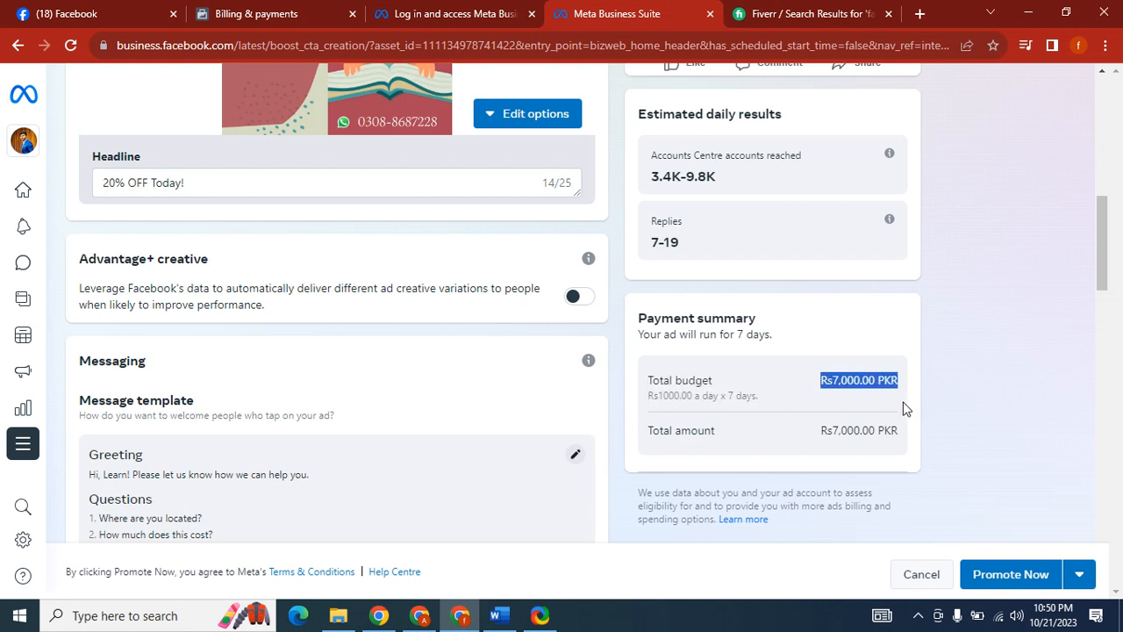
drag(781, 400, 653, 382)
click(653, 383)
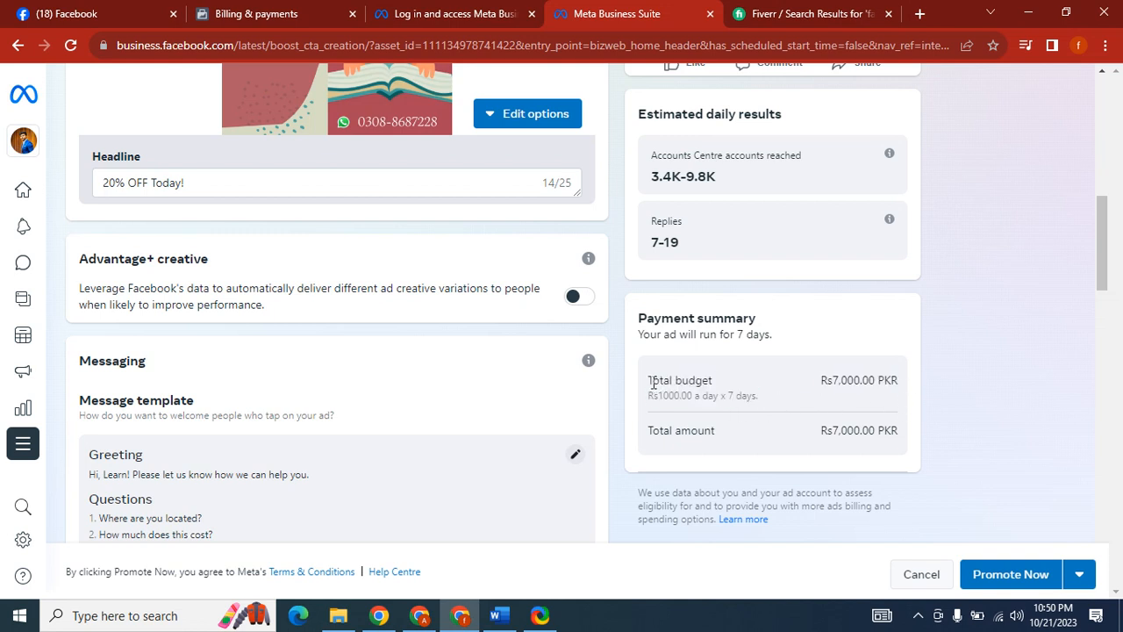
Recheck the estimated daily replies and review the ad's description, media and preview.
mouse_move(1105, 245)
mouse_down()
mouse_move(1121, 151)
mouse_move(1103, 242)
mouse_up()
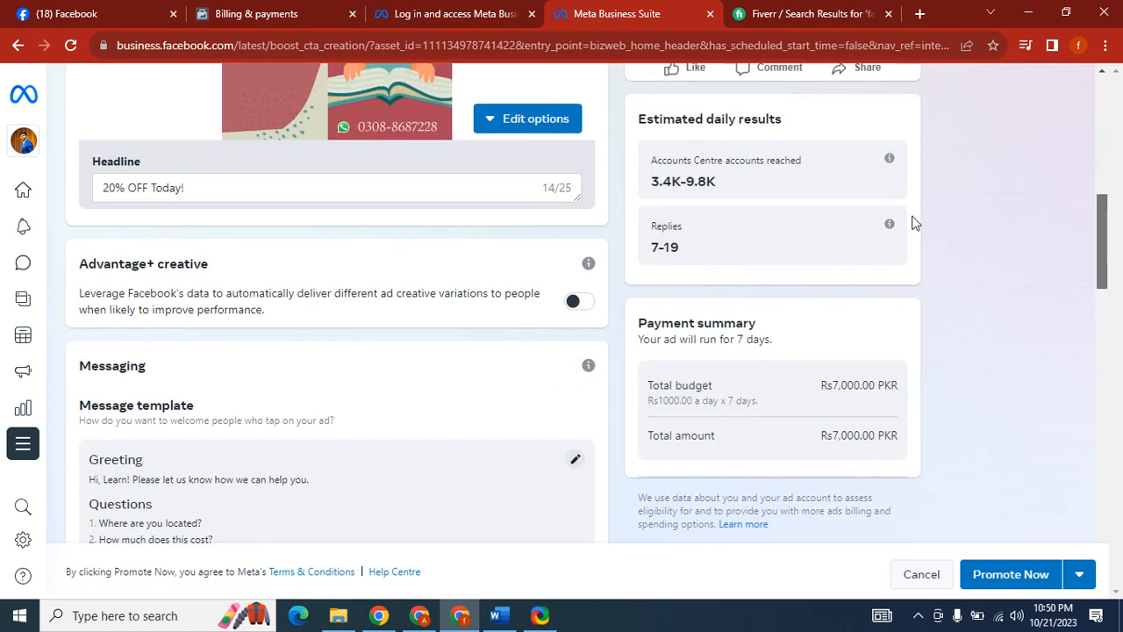
drag(691, 244, 649, 217)
click(677, 245)
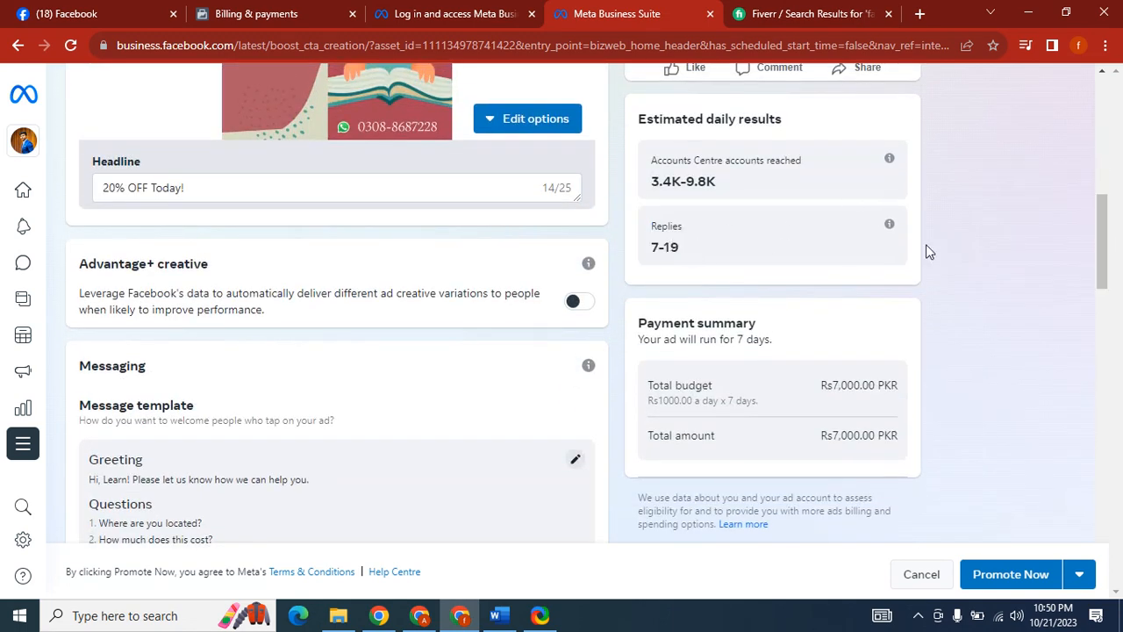
drag(1103, 250, 1121, 145)
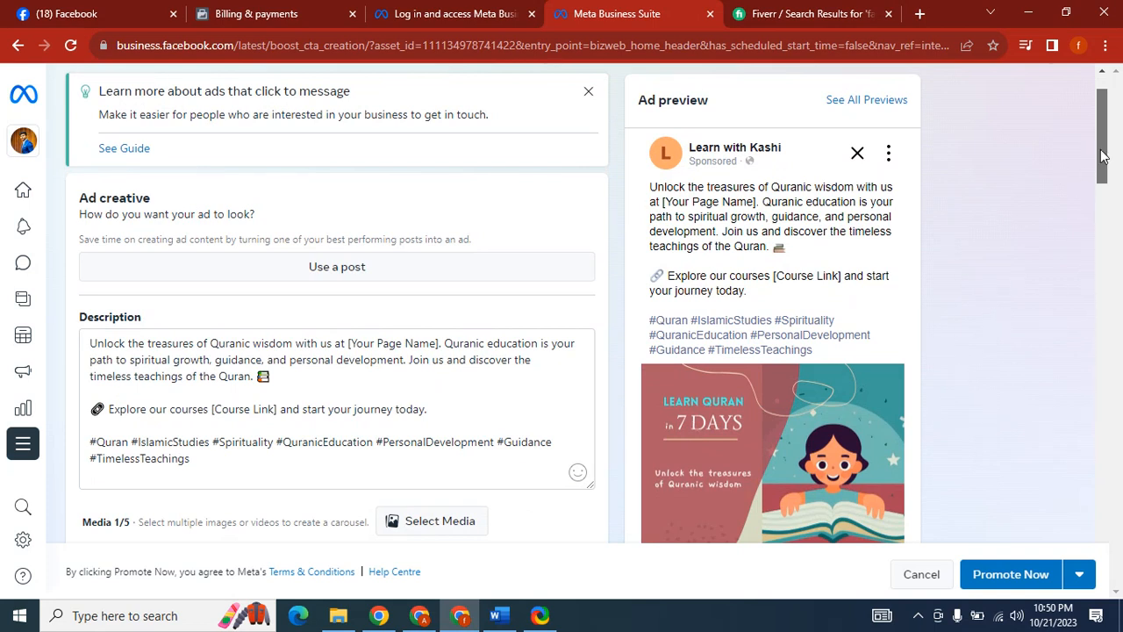
drag(1104, 156, 1106, 186)
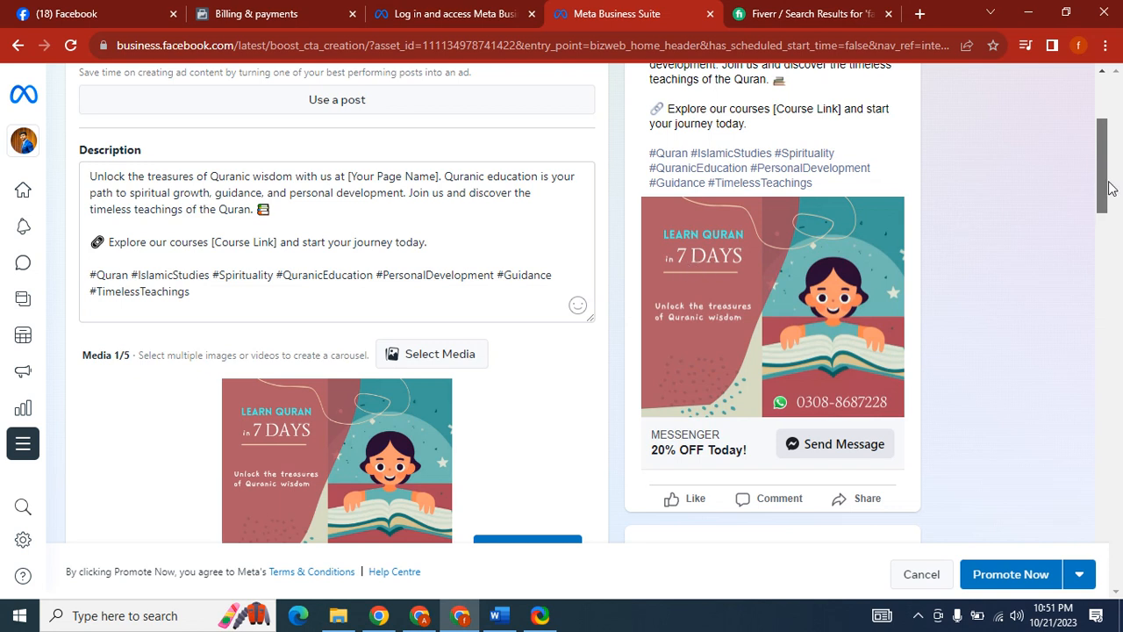
mouse_move(1102, 174)
mouse_down()
mouse_move(1102, 142)
mouse_move(1103, 166)
mouse_move(1100, 156)
mouse_up()
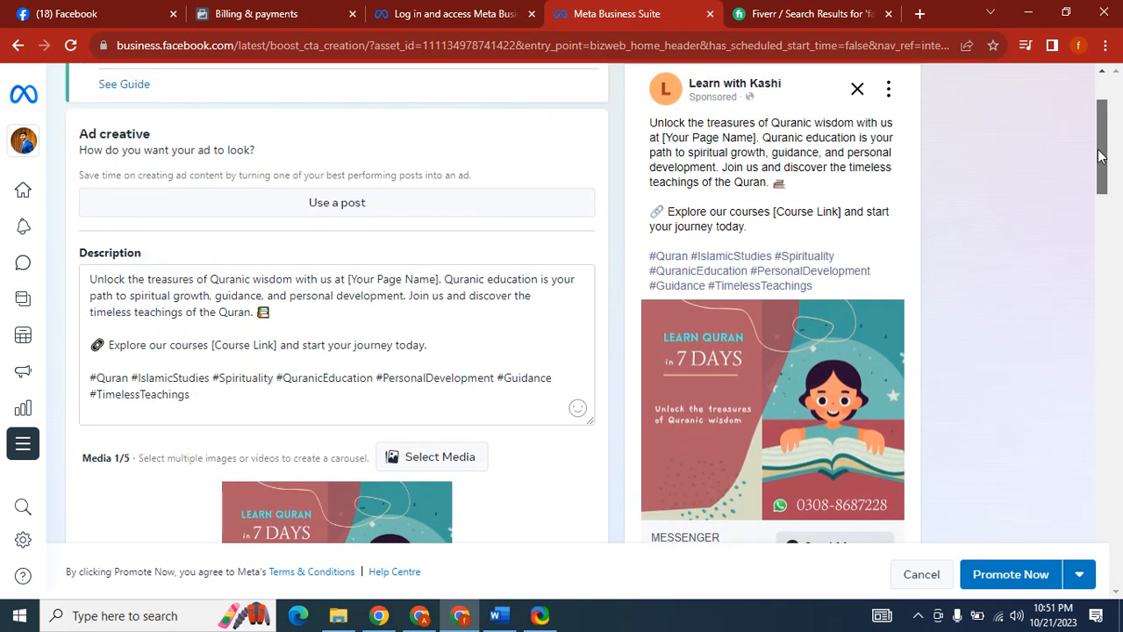
Search Google for "ad library" in a new browser tab and open the Facebook Ads Library result.
click(920, 14)
text(ad library)
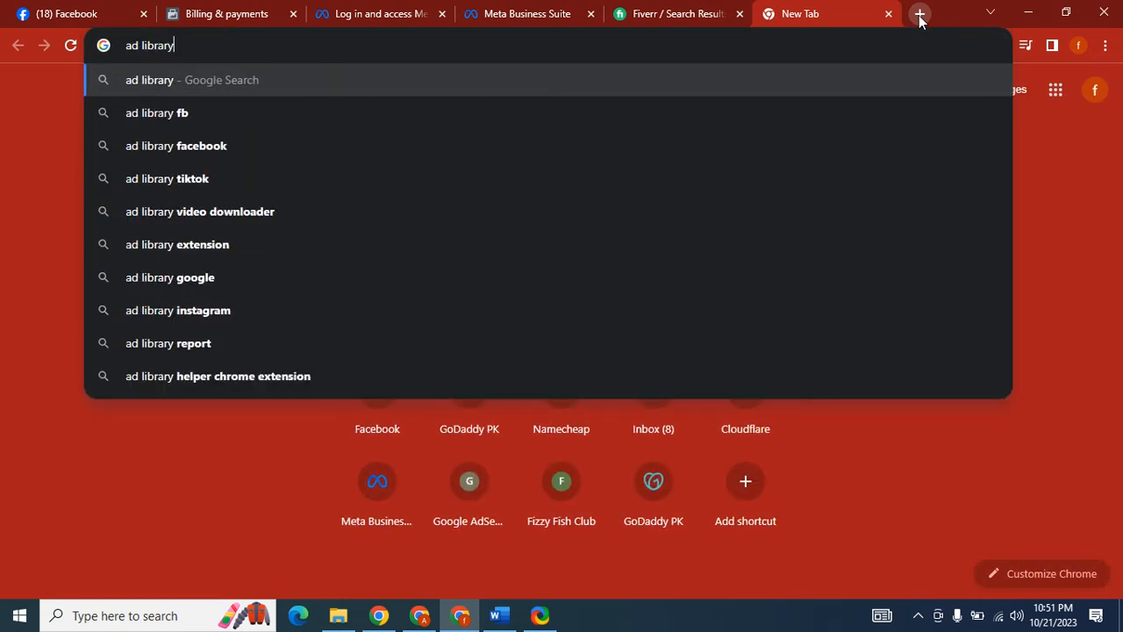
key(Return)
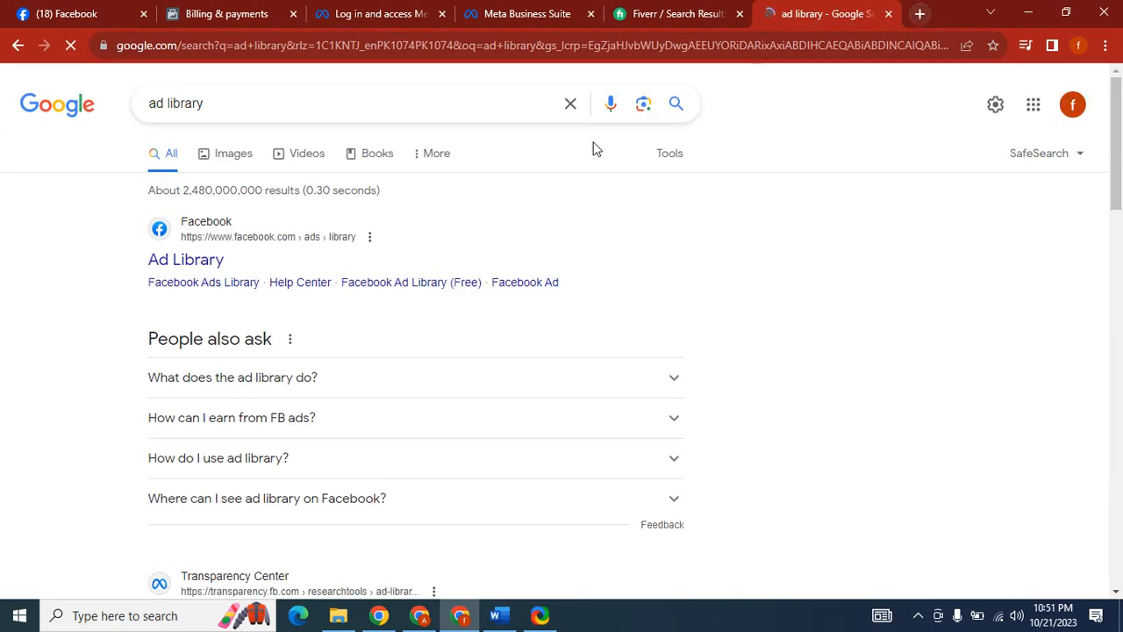
click(223, 290)
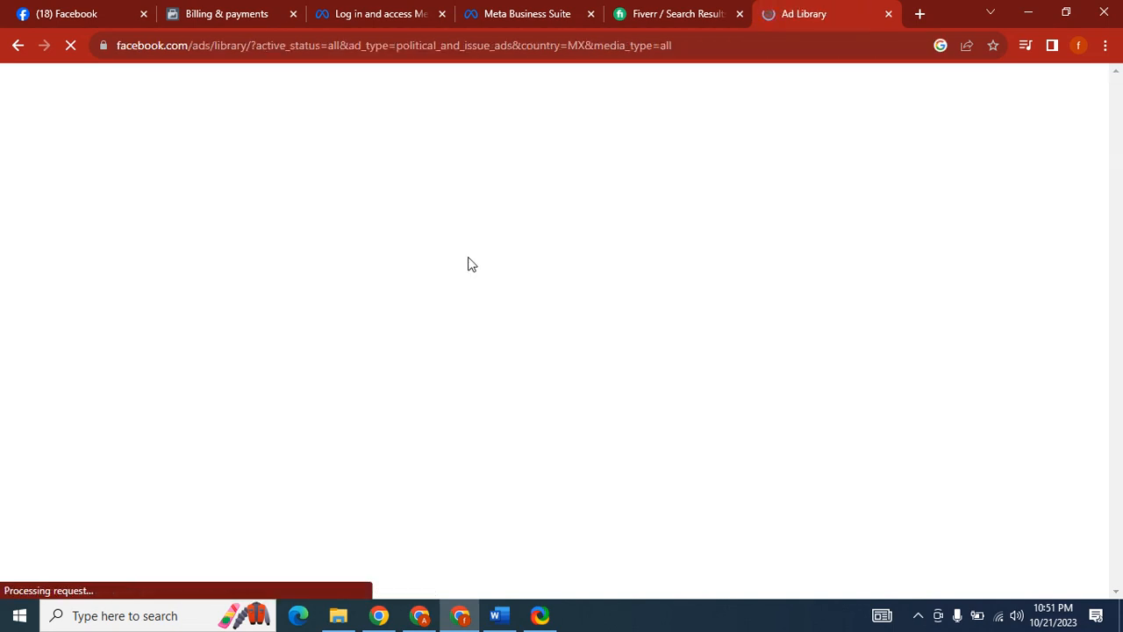
Return to the ad in Meta Business Suite and examine the estimated Accounts Centre accounts reached.
click(502, 9)
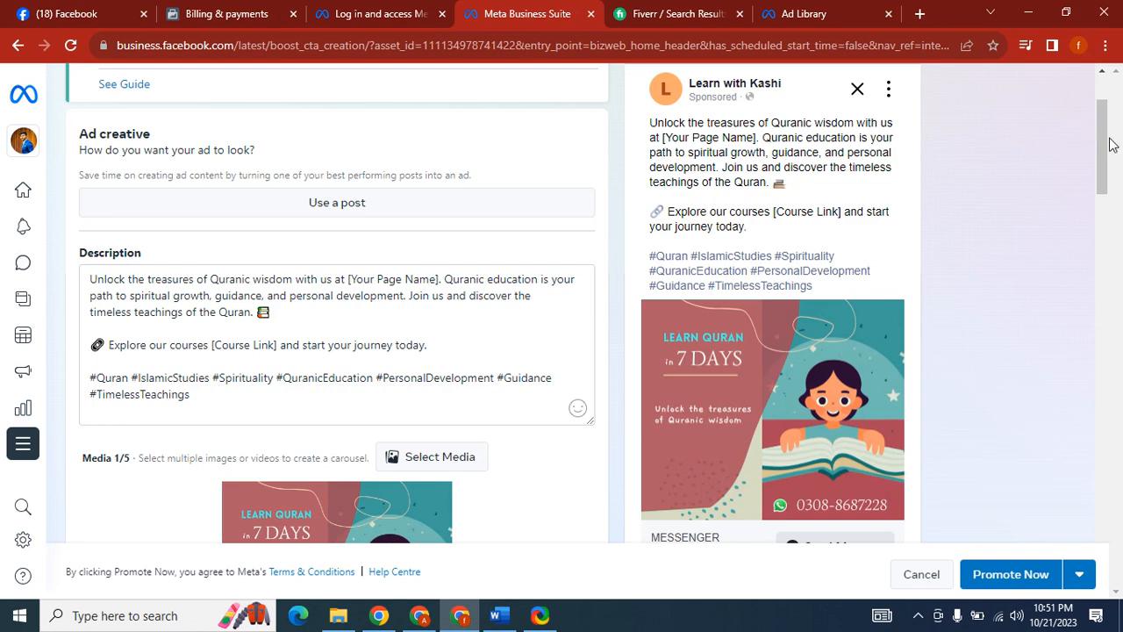
drag(1103, 145, 1103, 211)
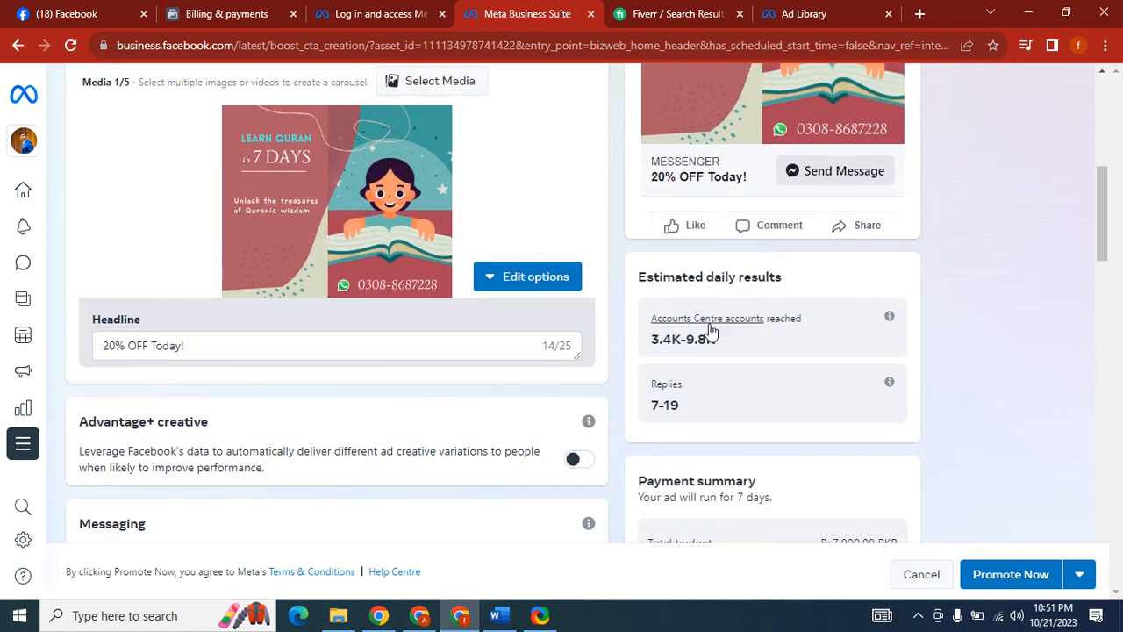
drag(729, 330, 641, 319)
click(632, 318)
click(775, 354)
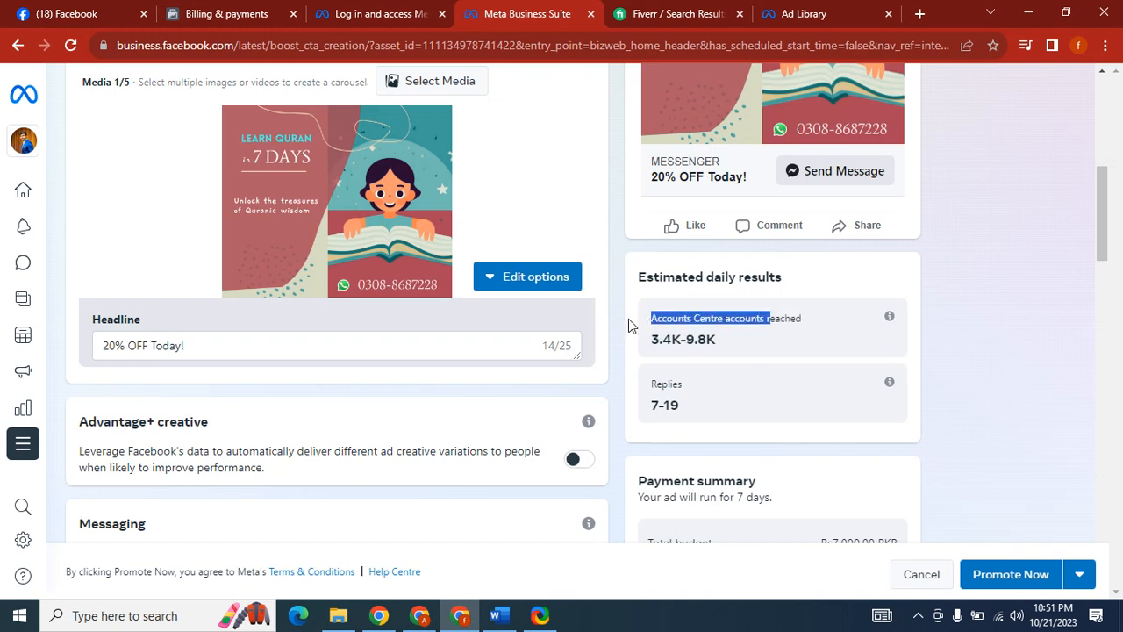
Switch to the Fiverr search results for "facebook ads" and examine the listed gigs and their starting prices.
click(628, 318)
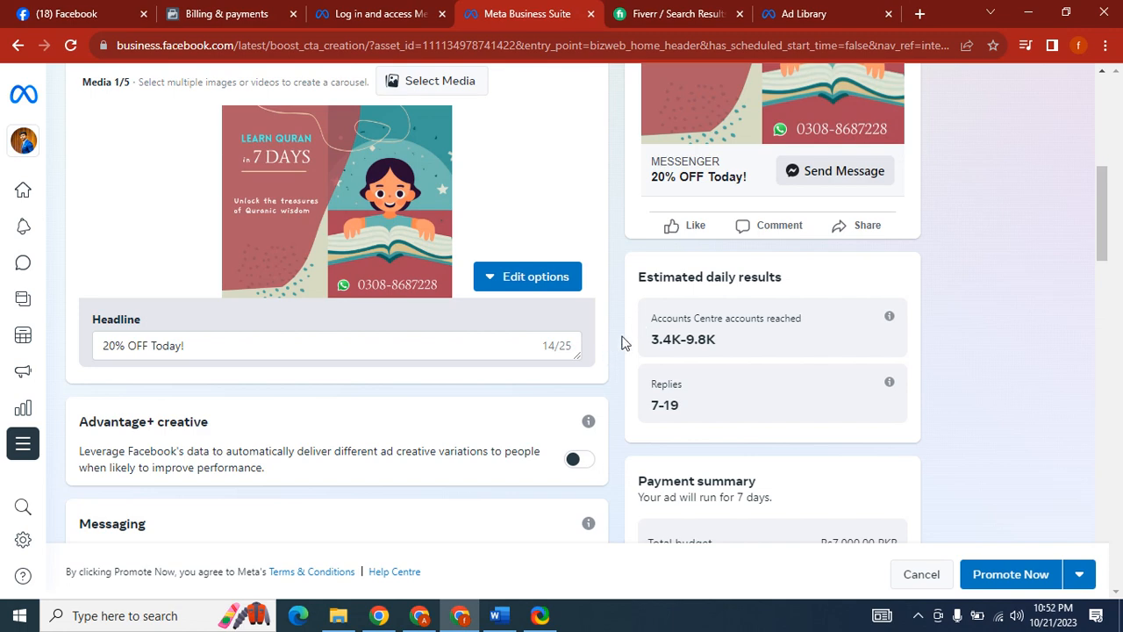
click(799, 13)
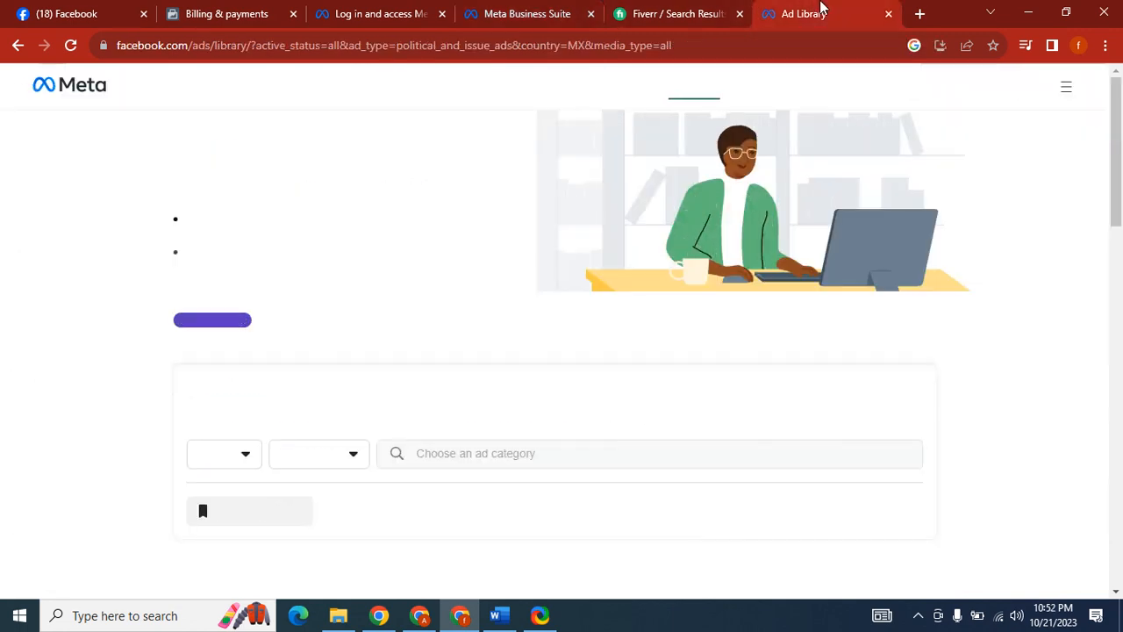
click(666, 13)
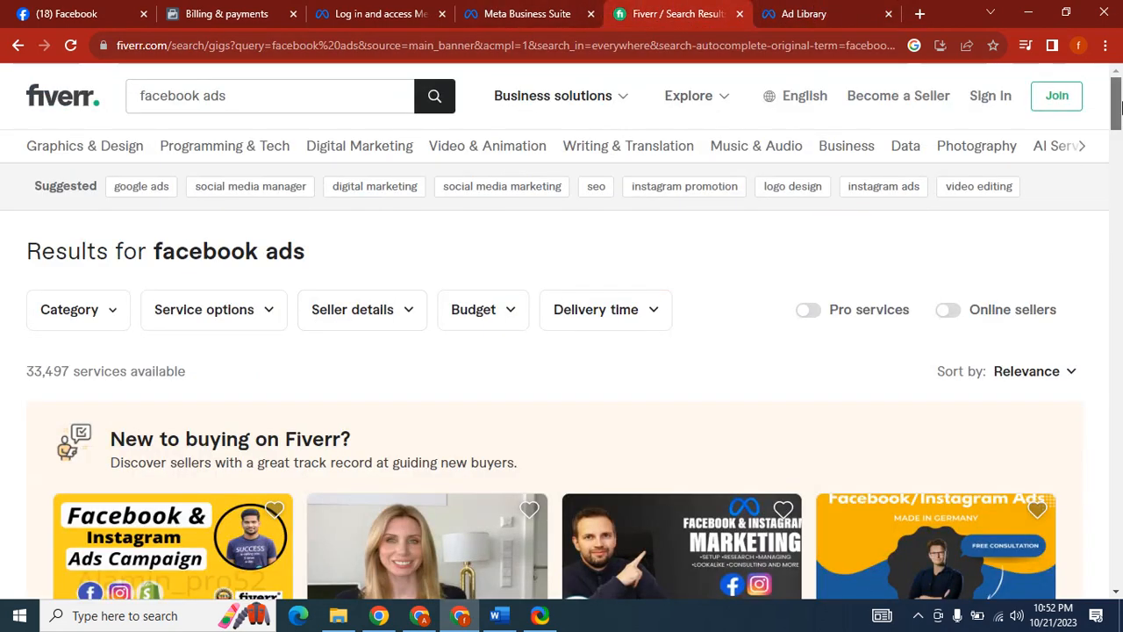
scroll(752, 277, down, 4)
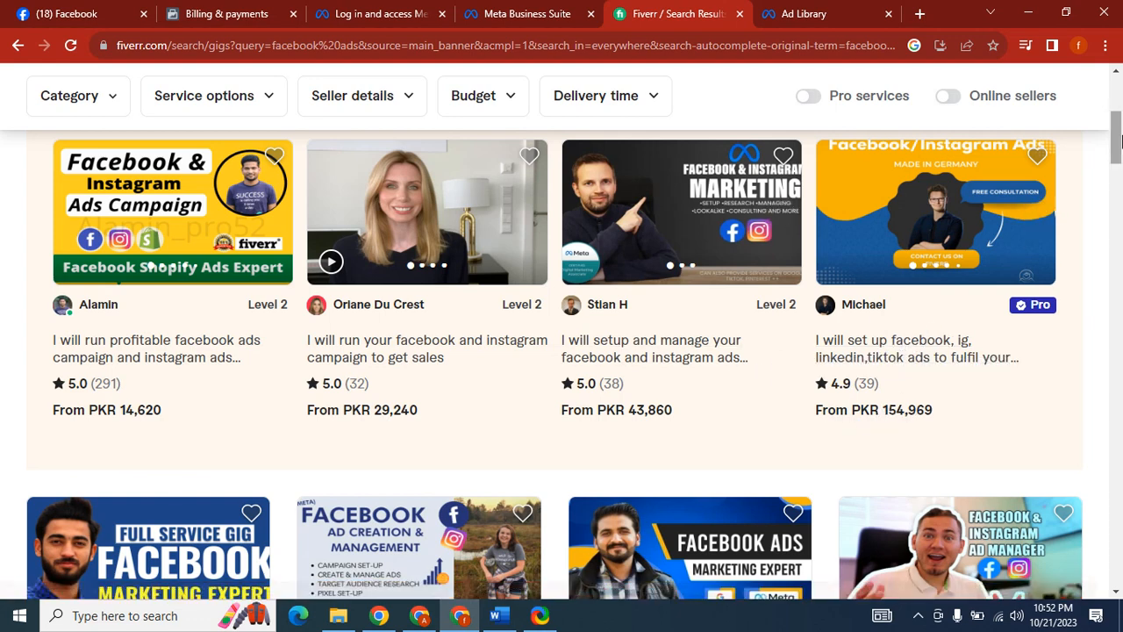
drag(1116, 139, 1117, 173)
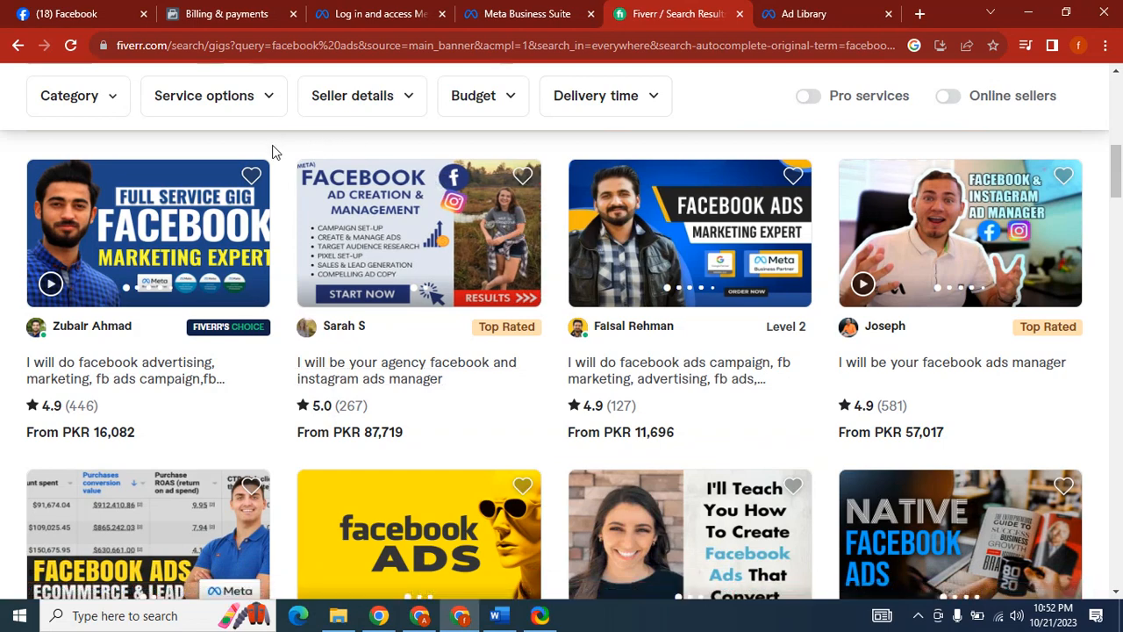
Return to the ad in Meta Business Suite, expand its payment method section and open the form for adding payment information.
click(119, 11)
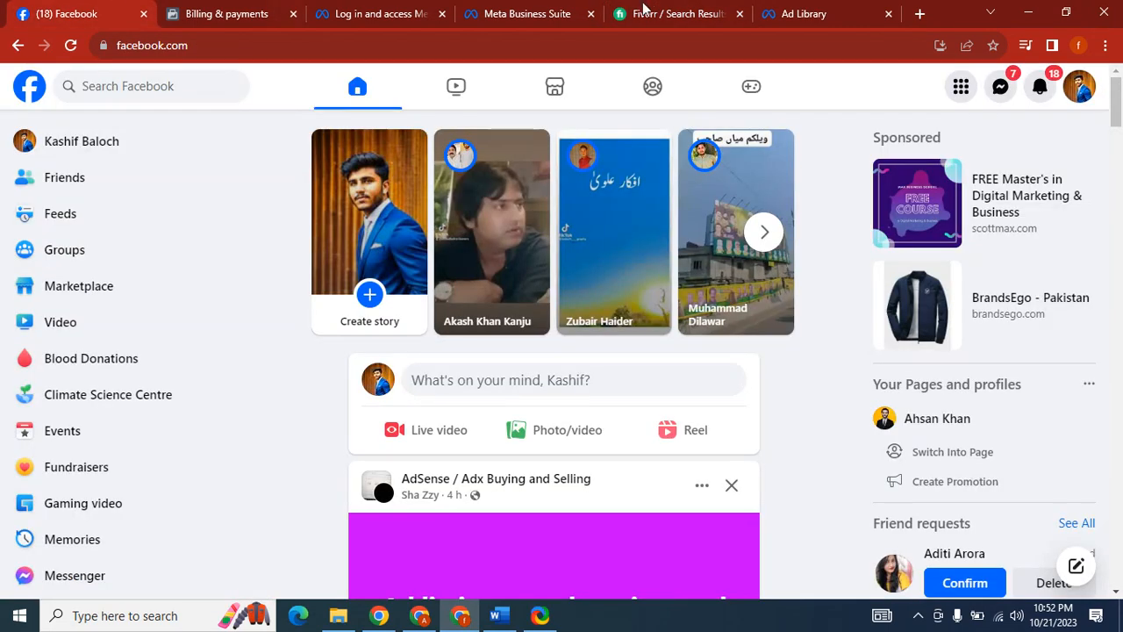
click(855, 8)
click(507, 8)
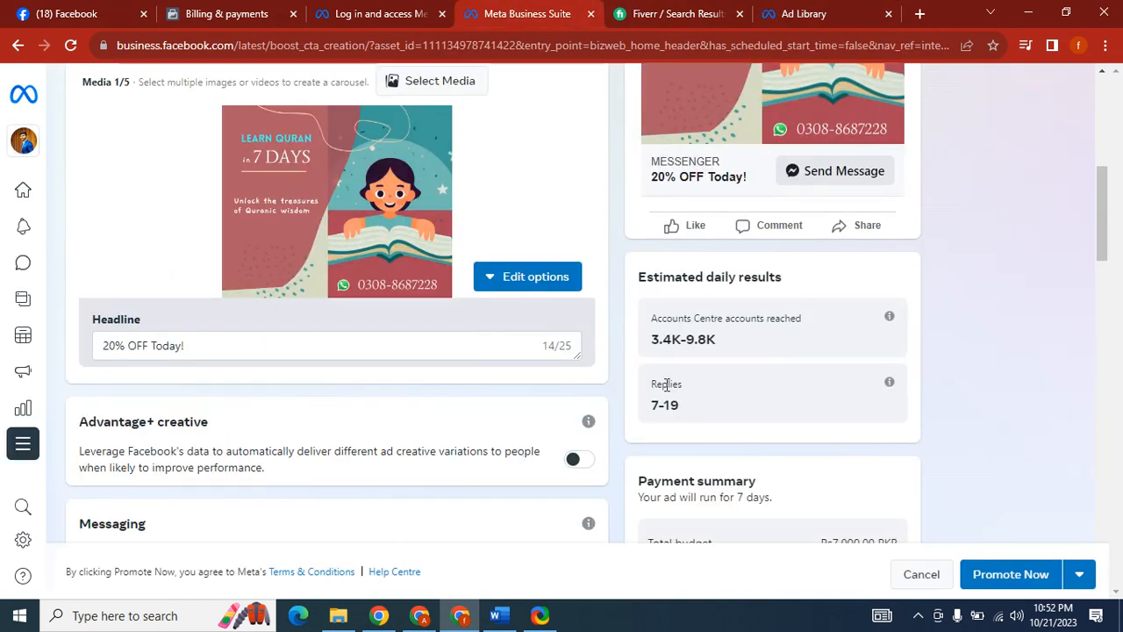
drag(1100, 202, 1119, 525)
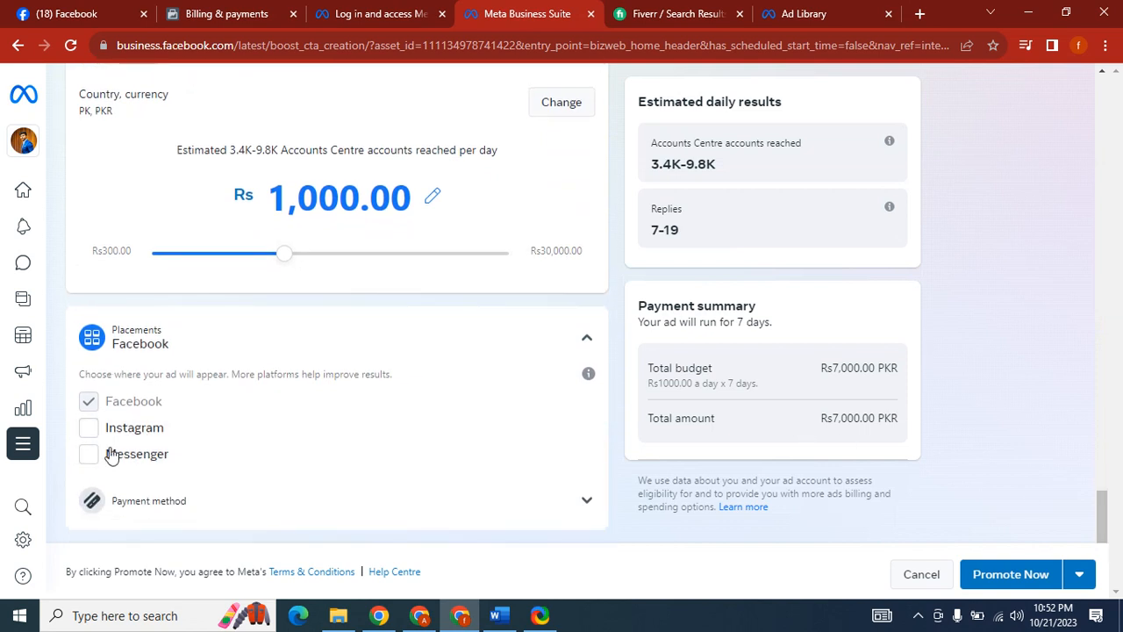
click(386, 497)
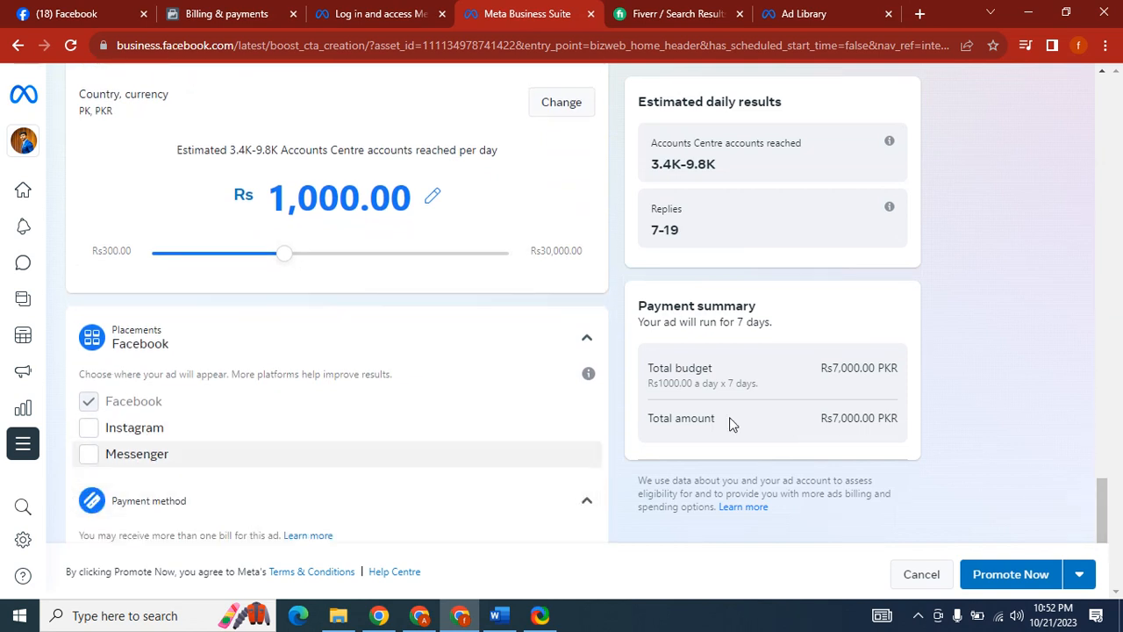
drag(1105, 492, 1107, 533)
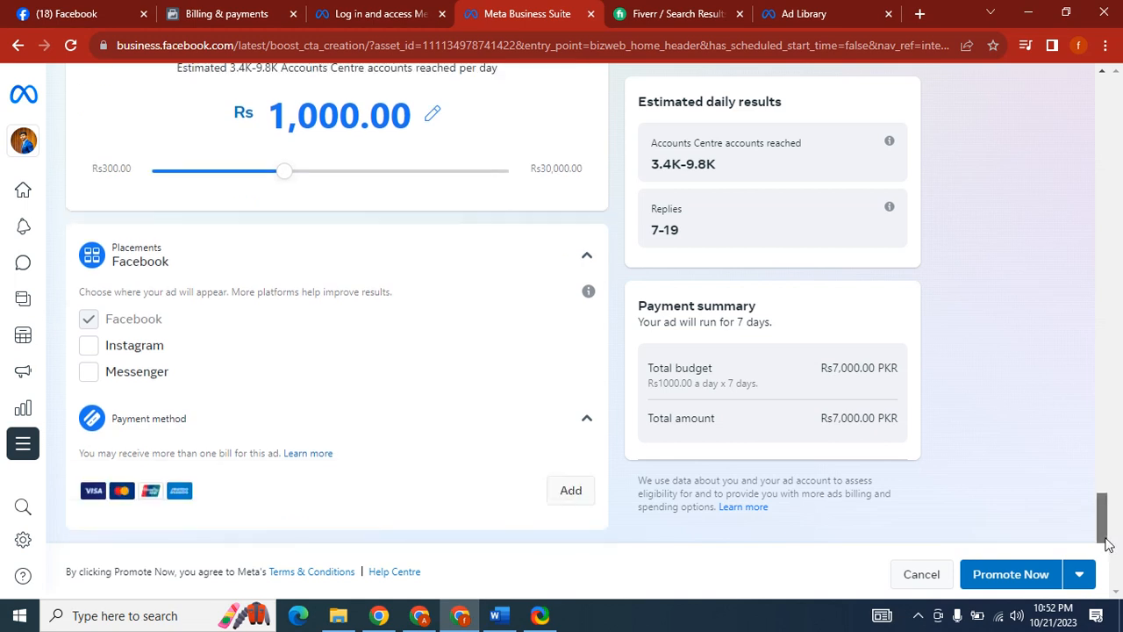
click(558, 493)
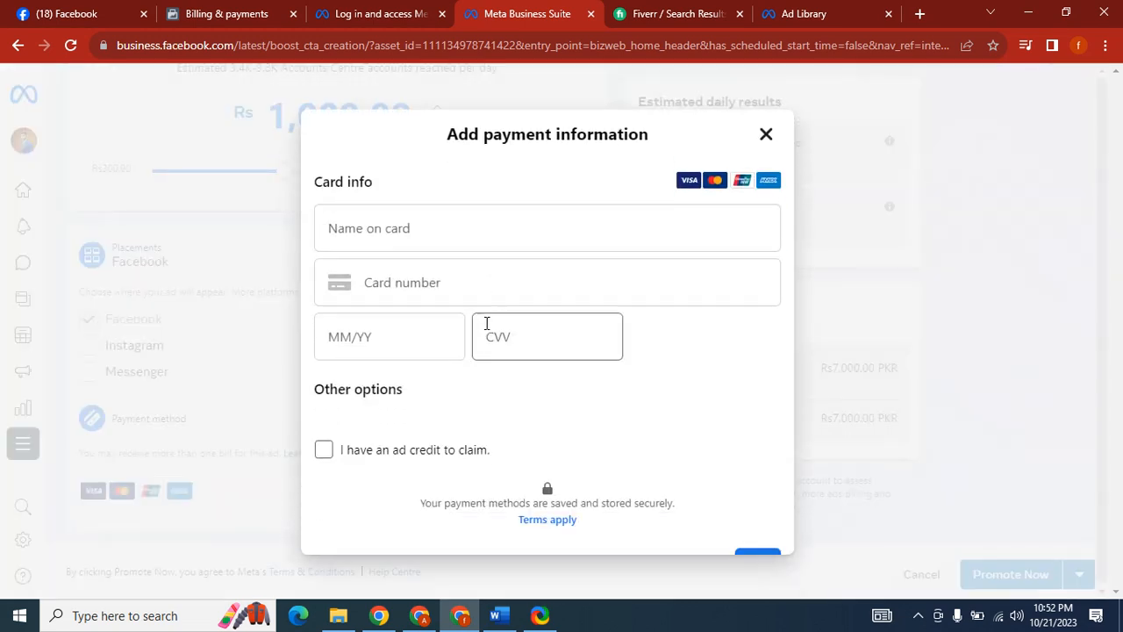
Go through the card name, card number, expiry and CVV fields and check the ad credit option, leaving it unselected.
click(454, 229)
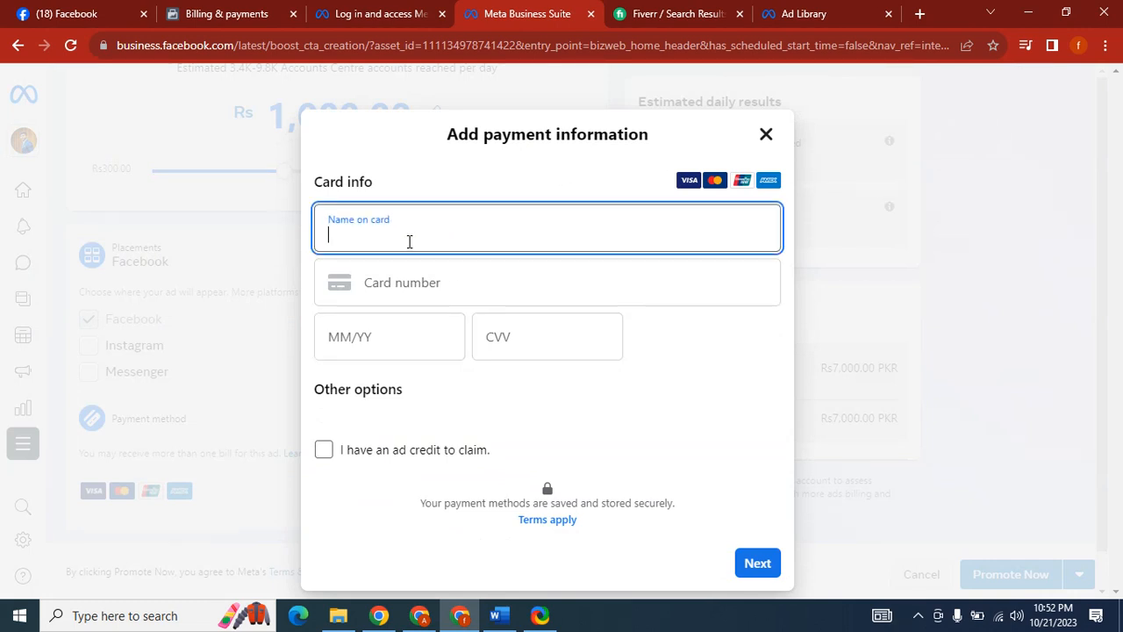
click(404, 297)
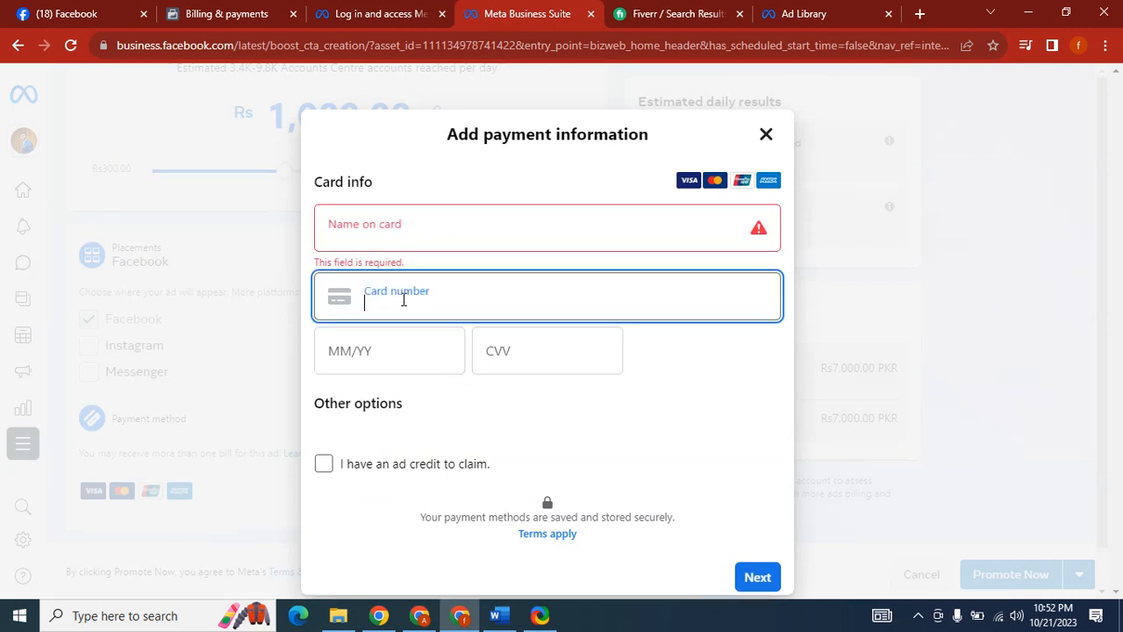
click(384, 366)
click(494, 363)
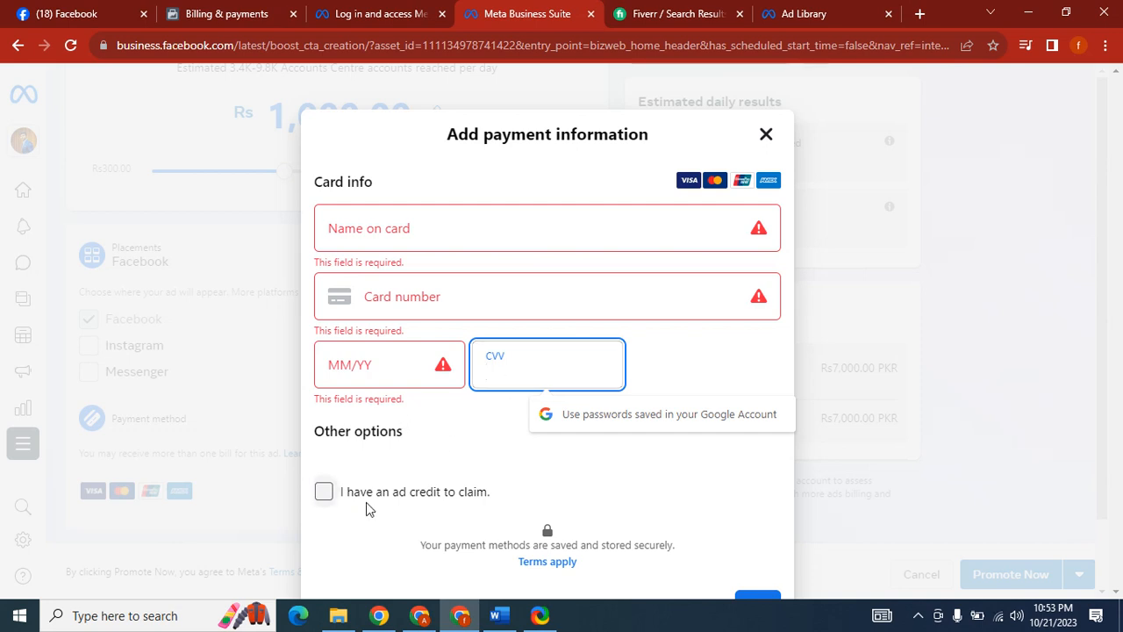
click(324, 492)
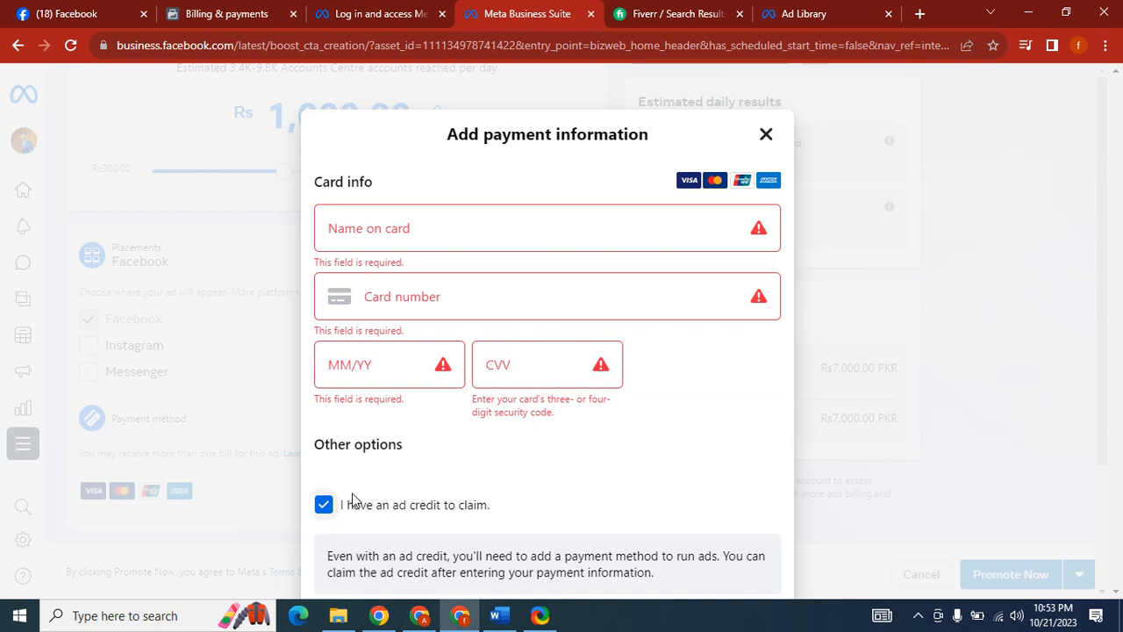
click(324, 505)
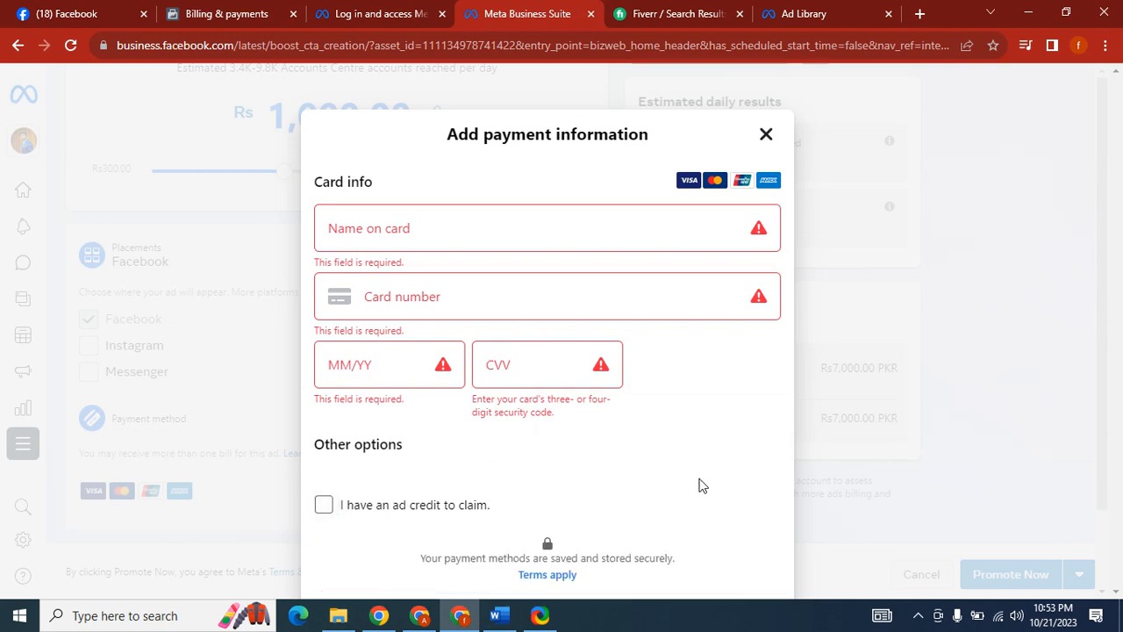
Zoom the page out to 80% to view the whole payment form, reset the zoom and close the form.
click(1105, 44)
click(993, 224)
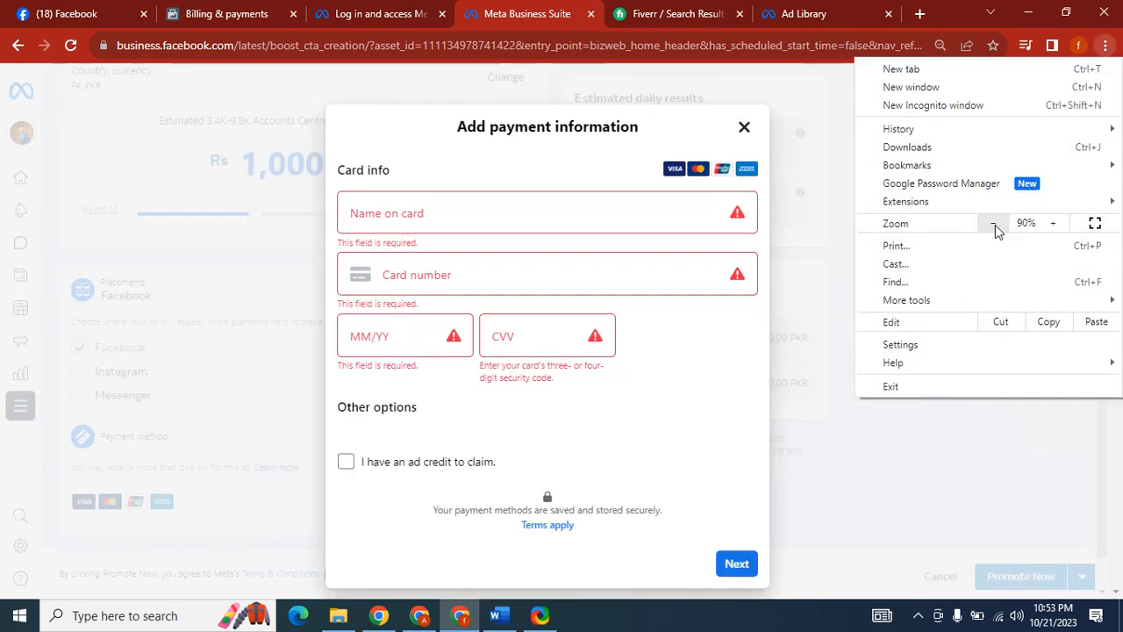
click(993, 223)
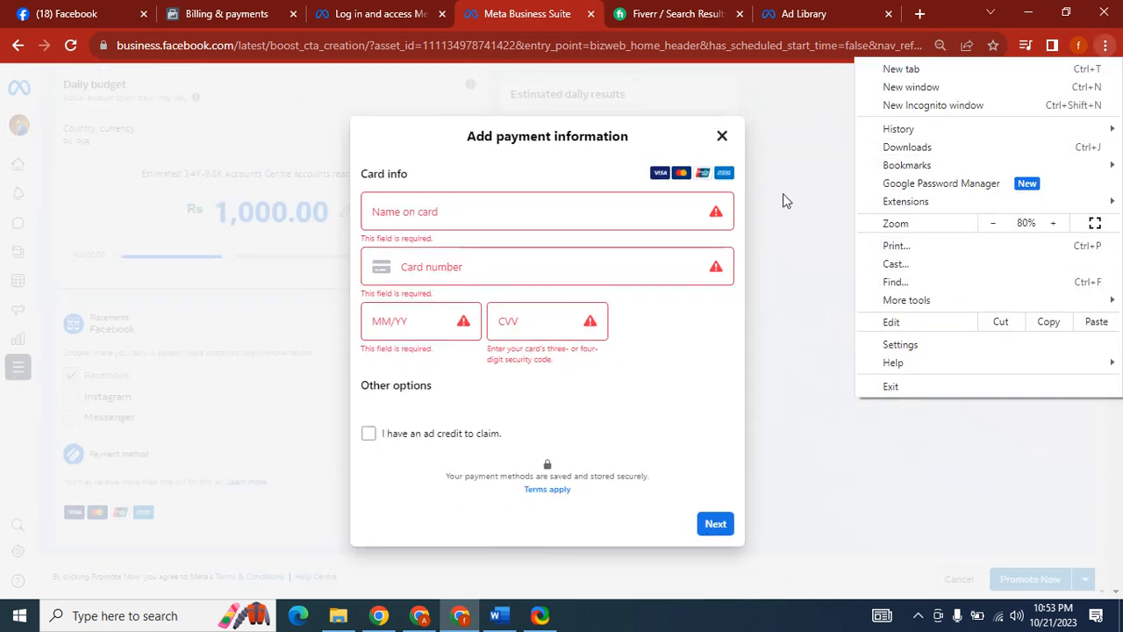
click(939, 45)
click(940, 45)
click(969, 78)
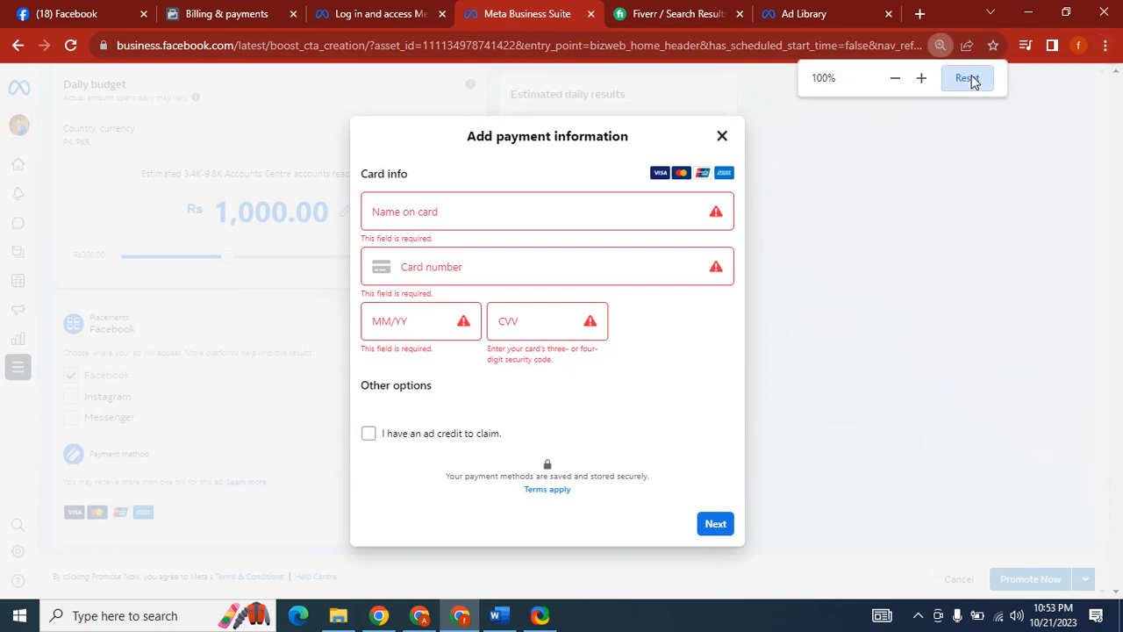
click(768, 136)
scroll(888, 390, down, 2)
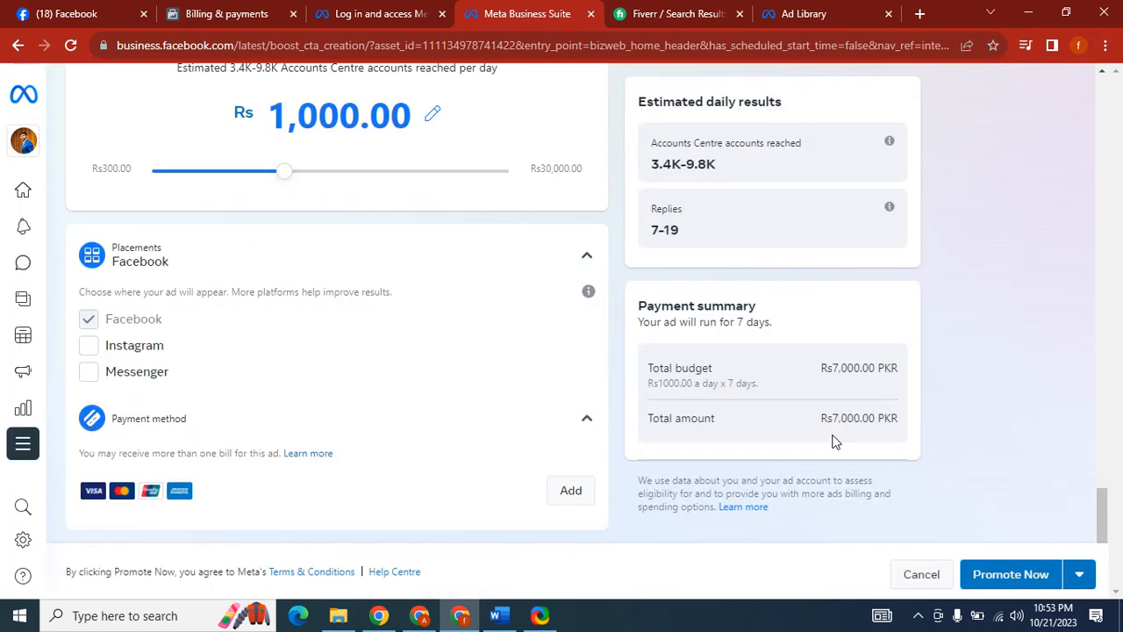
Try to promote the ad now and dismiss the payment information form without entering any card details.
scroll(953, 497, up, 2)
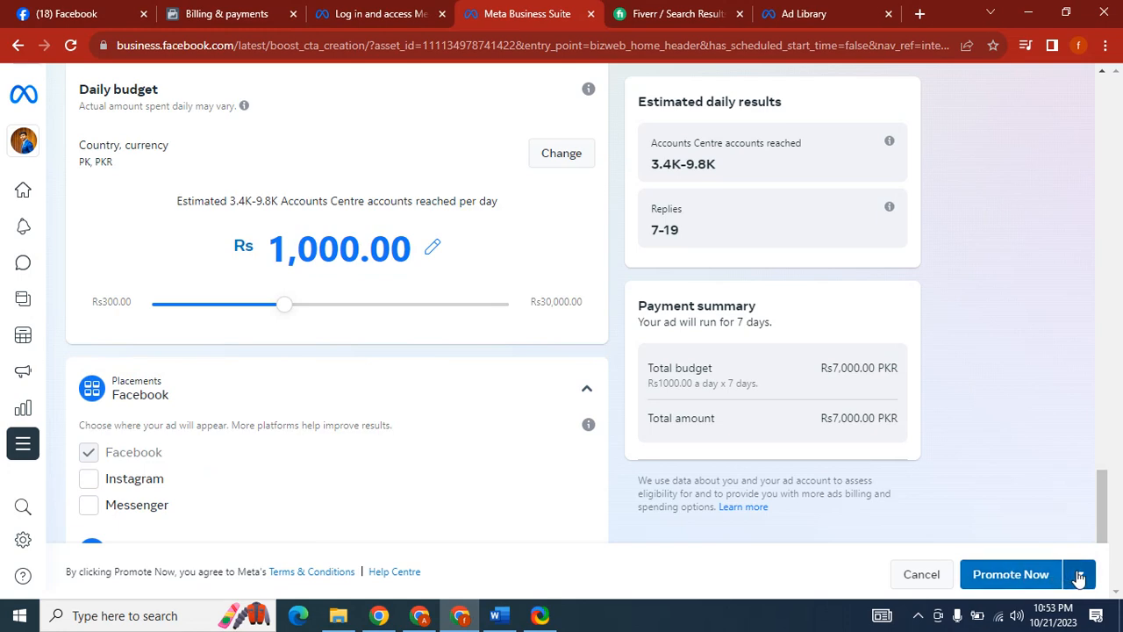
click(1079, 574)
click(974, 574)
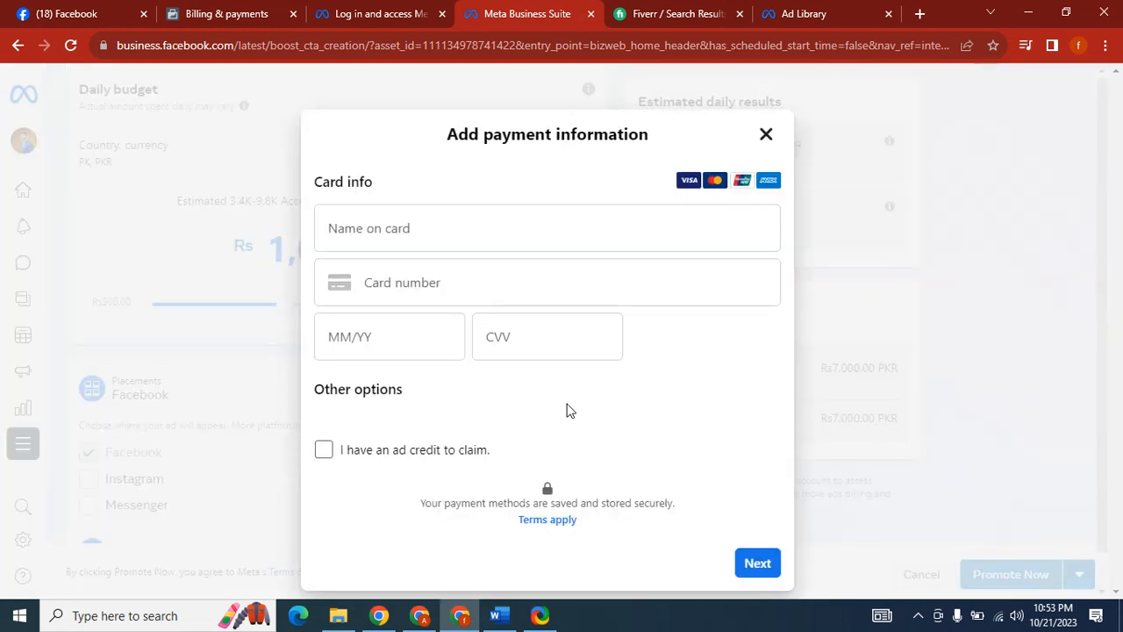
click(764, 138)
scroll(444, 408, down, 2)
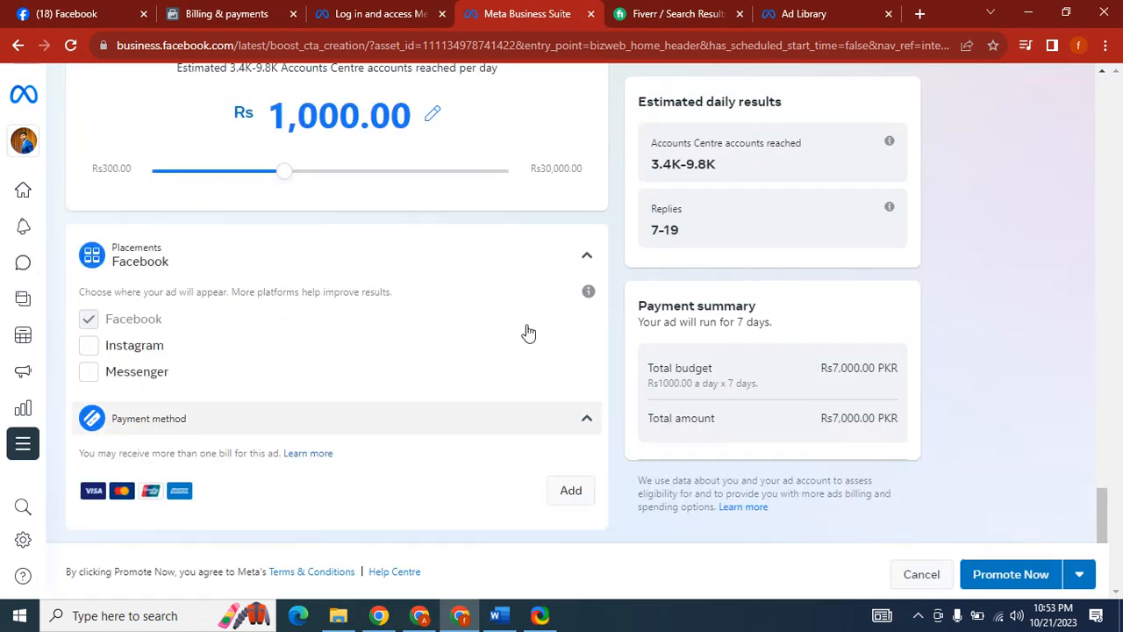
Review the ad's description, preview, media, headline, message template, messaging apps, special ad category and audience sections.
scroll(526, 330, up, 2)
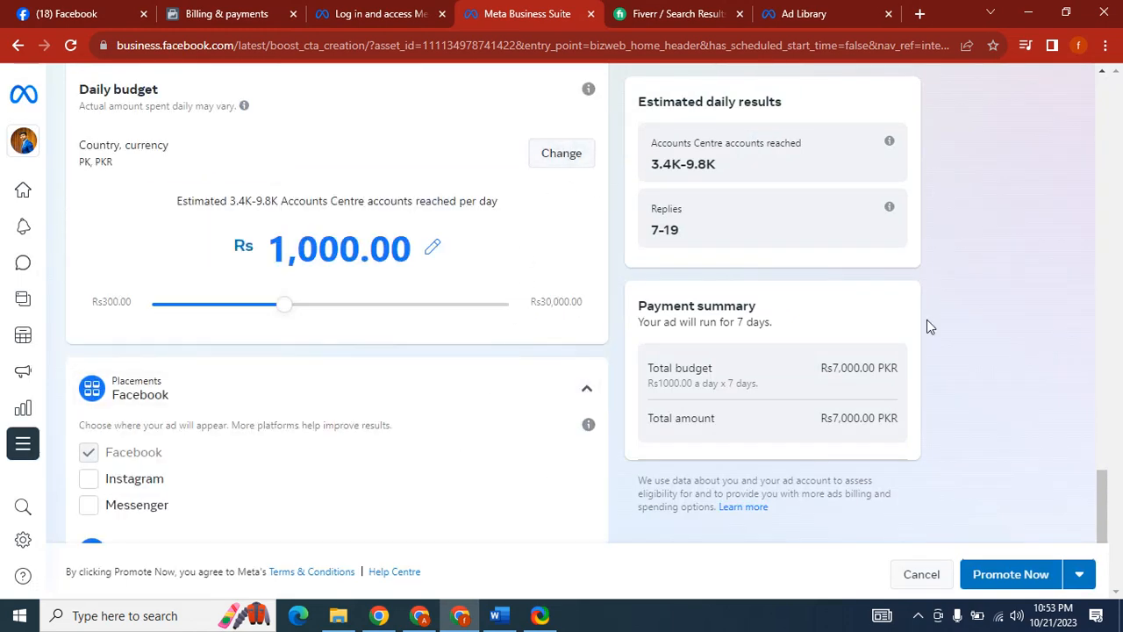
drag(1101, 506, 1114, 44)
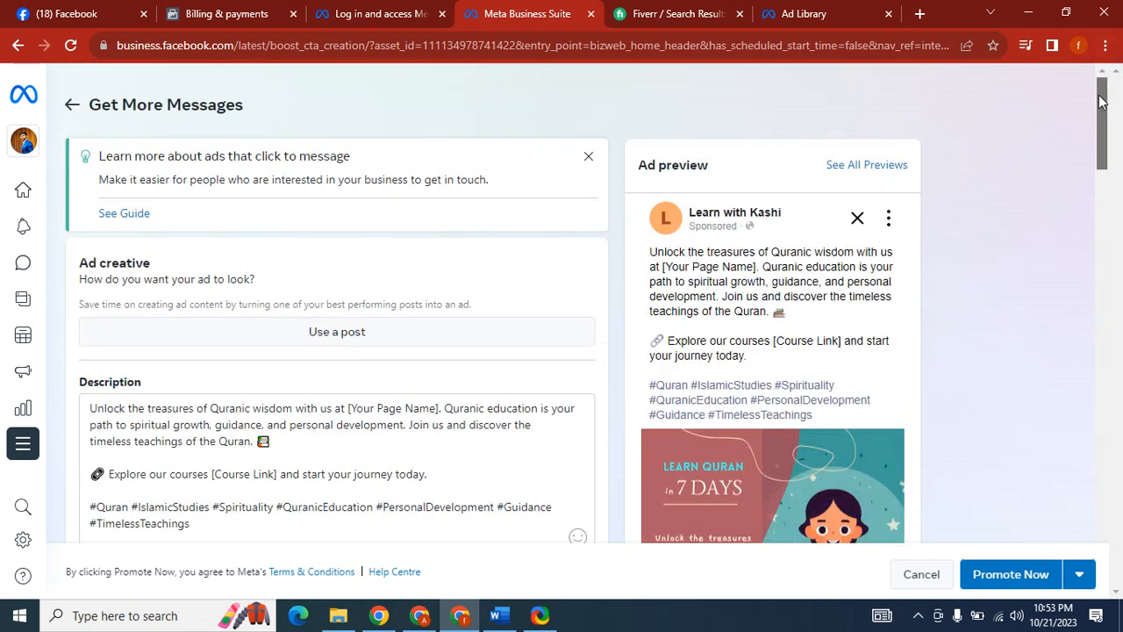
drag(1102, 102, 1116, 121)
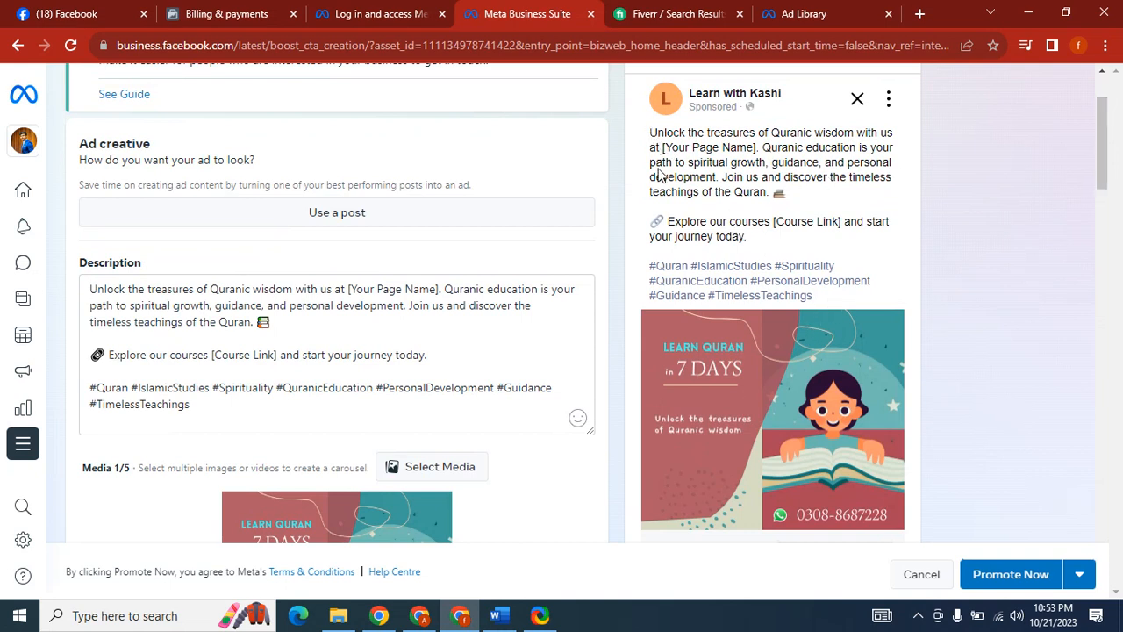
drag(1102, 140, 1104, 189)
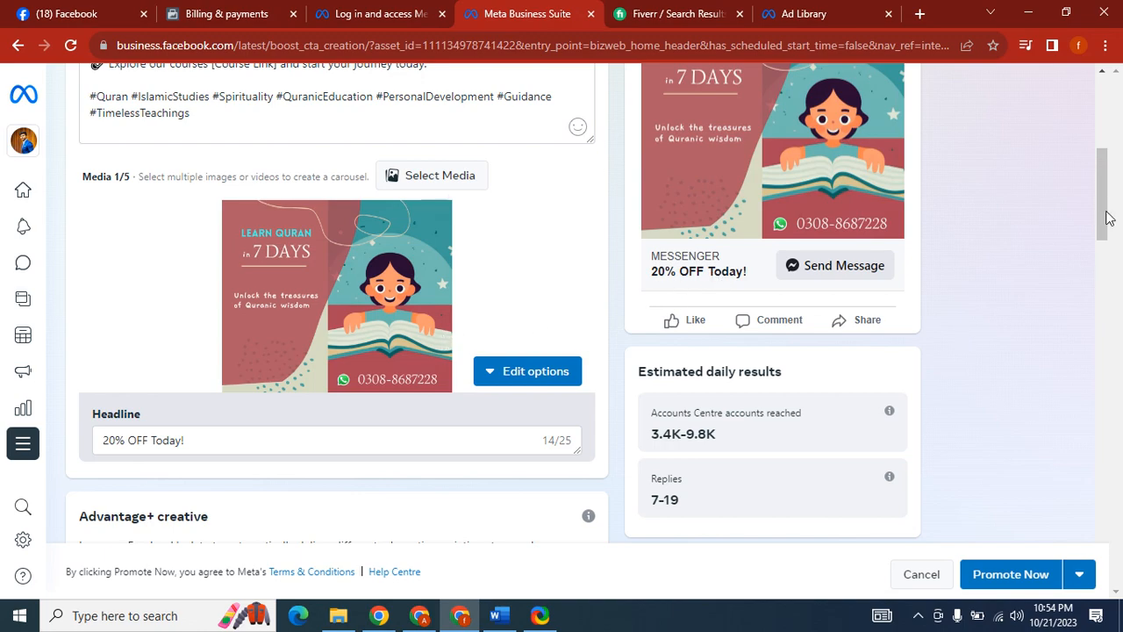
drag(1107, 217, 1107, 297)
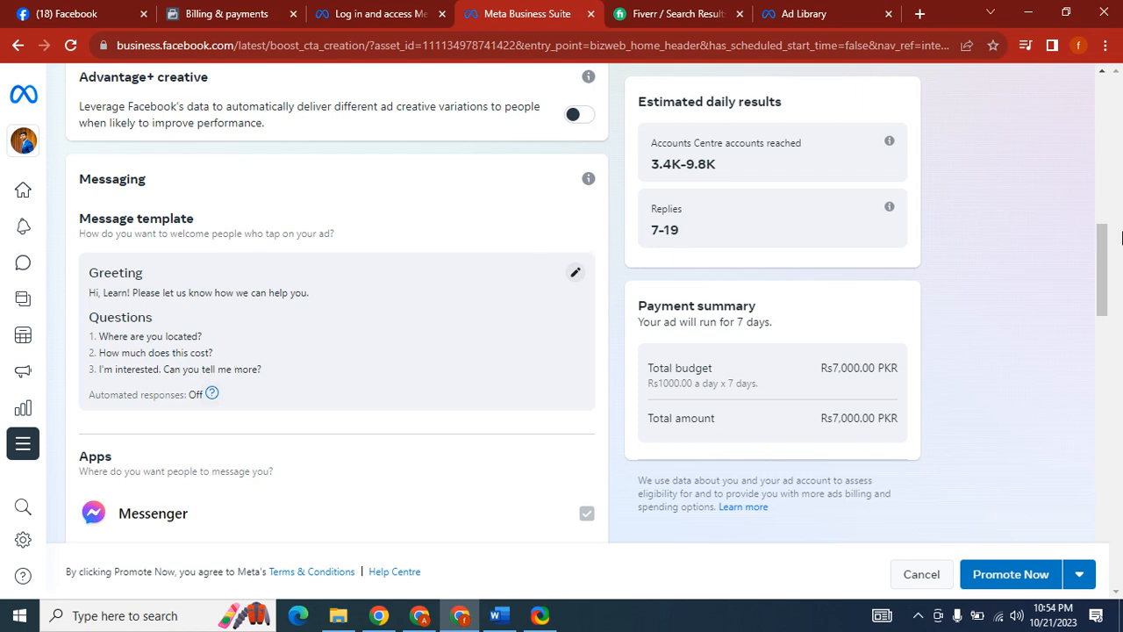
drag(1099, 258, 1106, 316)
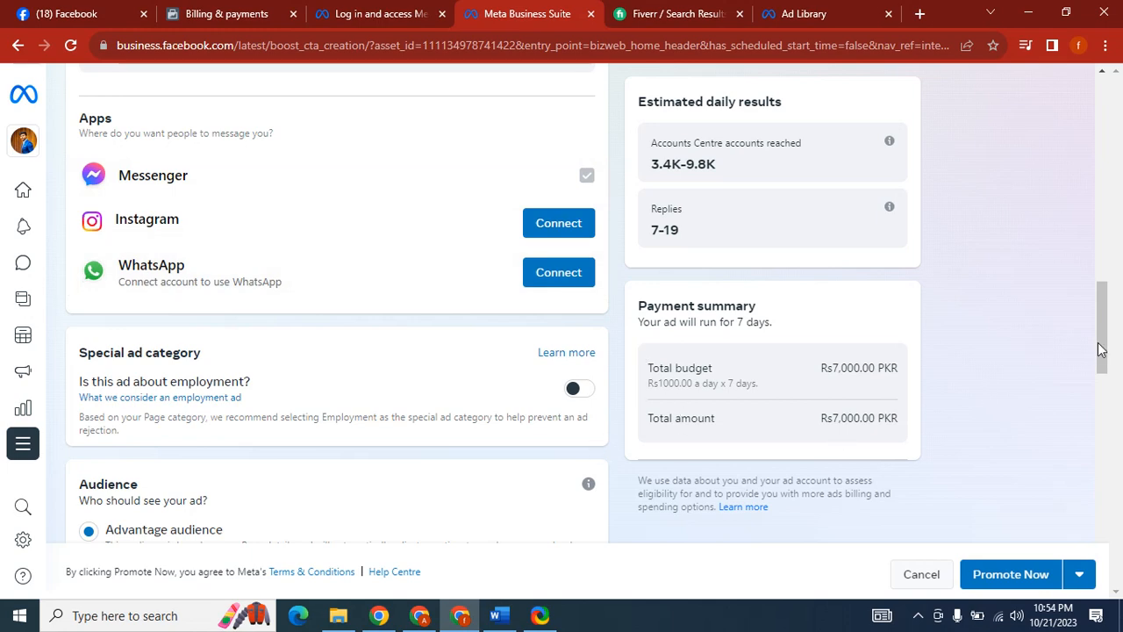
drag(1101, 350, 1112, 414)
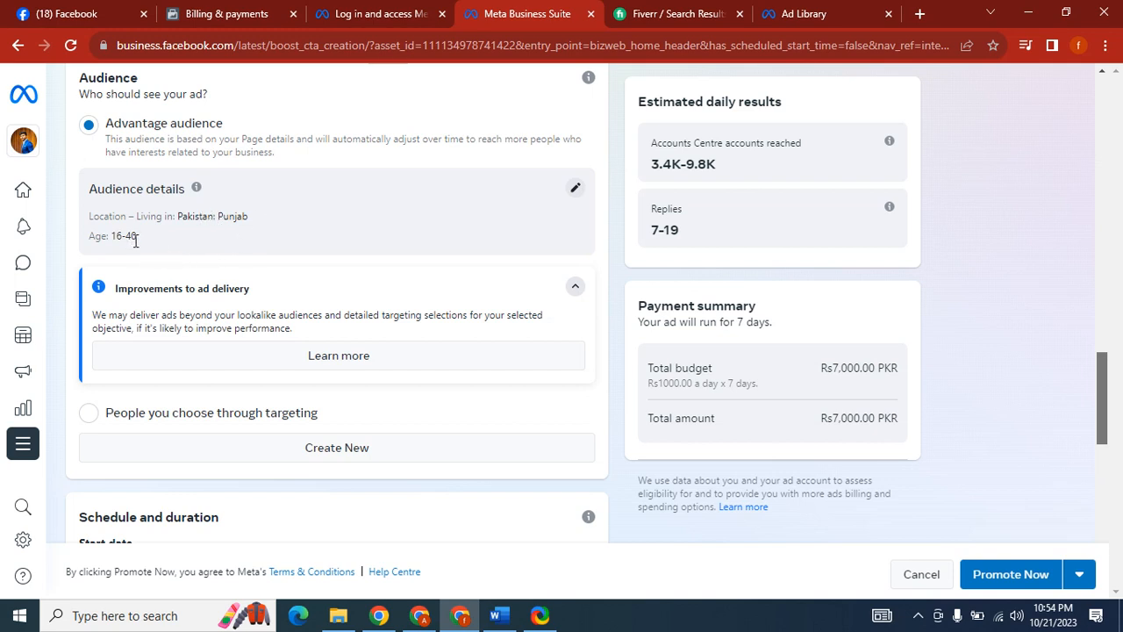
Inspect the gender, age and location settings in the audience editor, close it and review the ad's remaining budget, placement and payment sections.
click(572, 193)
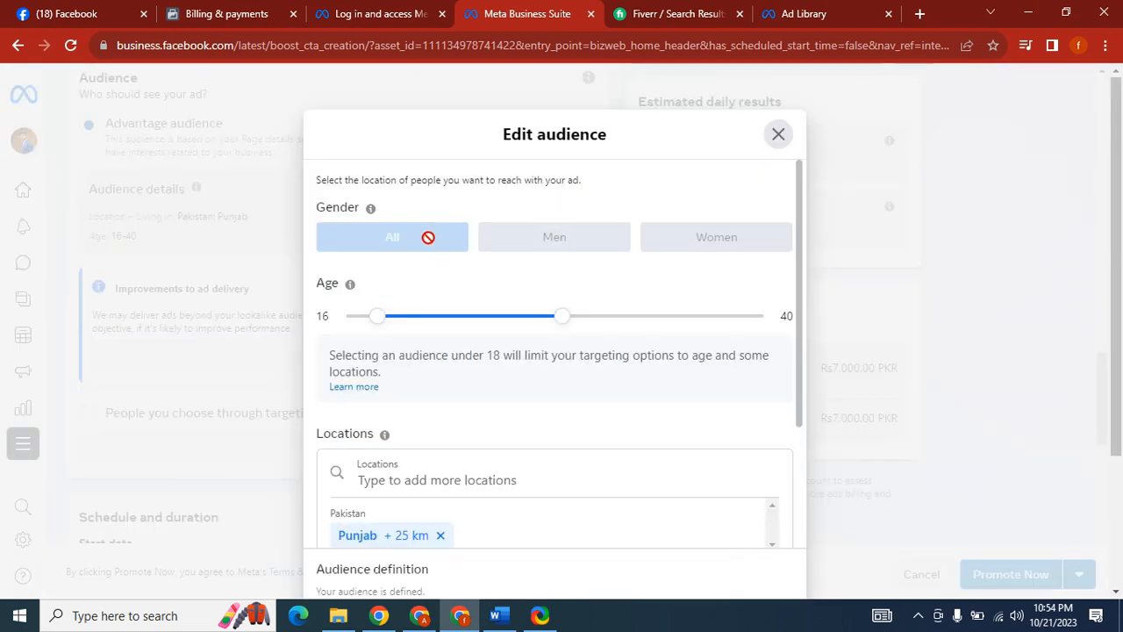
click(771, 134)
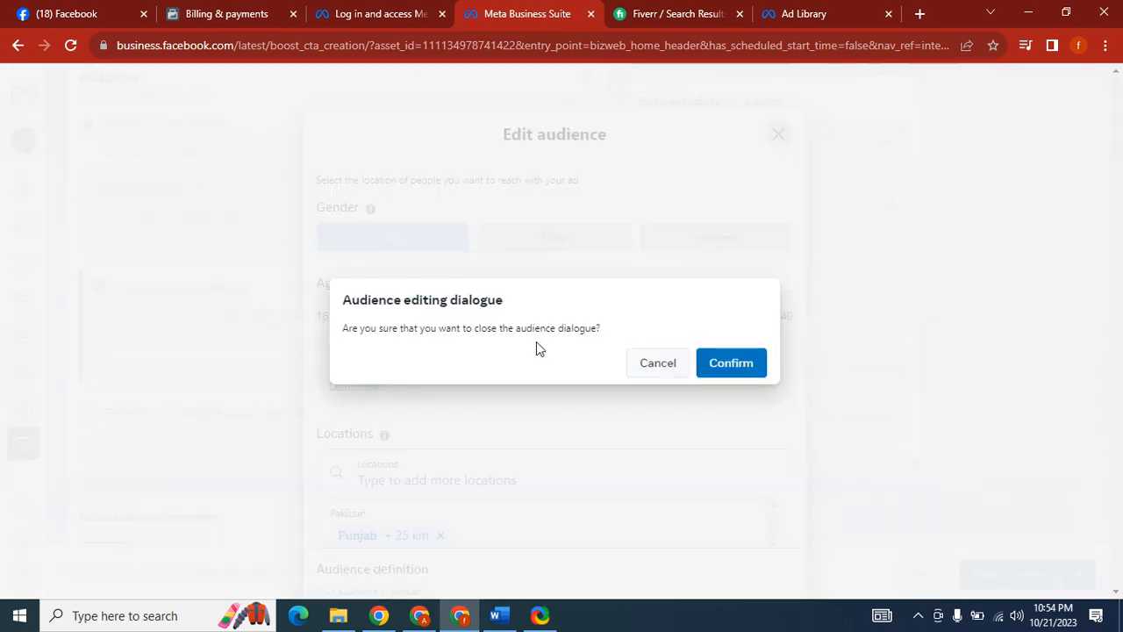
click(672, 372)
click(778, 134)
click(724, 369)
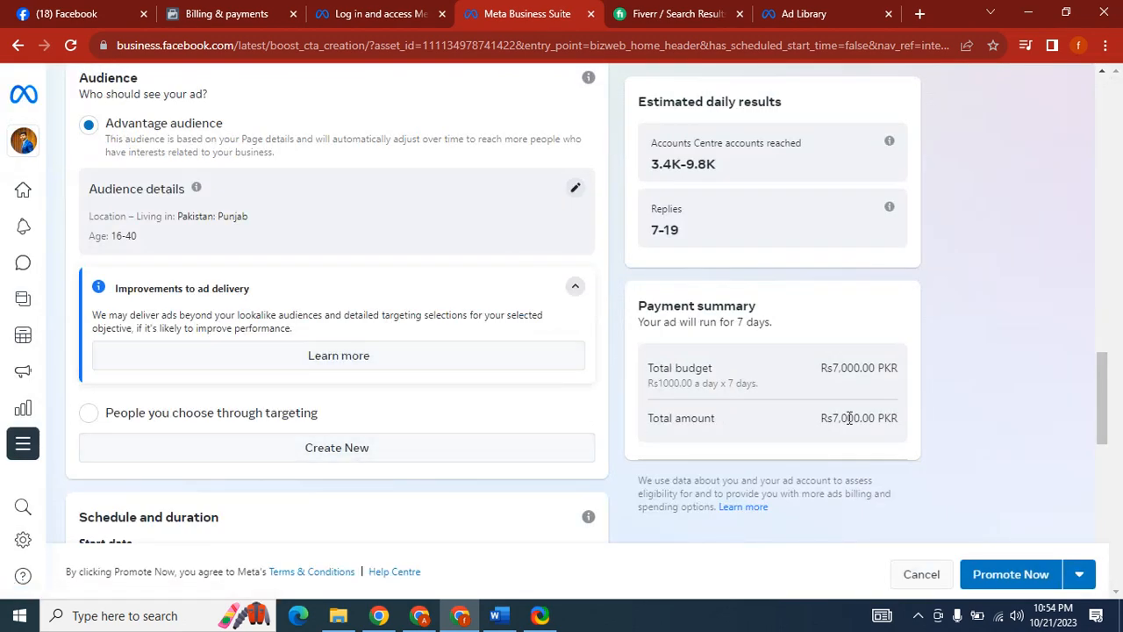
drag(1104, 368, 1102, 533)
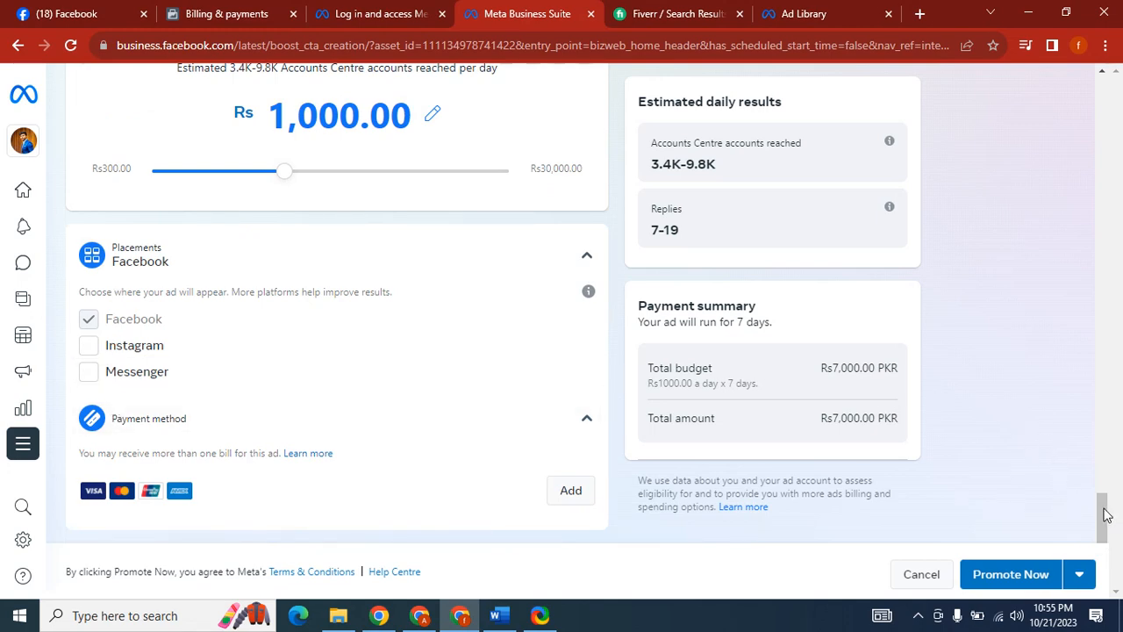
drag(1106, 515, 1114, 277)
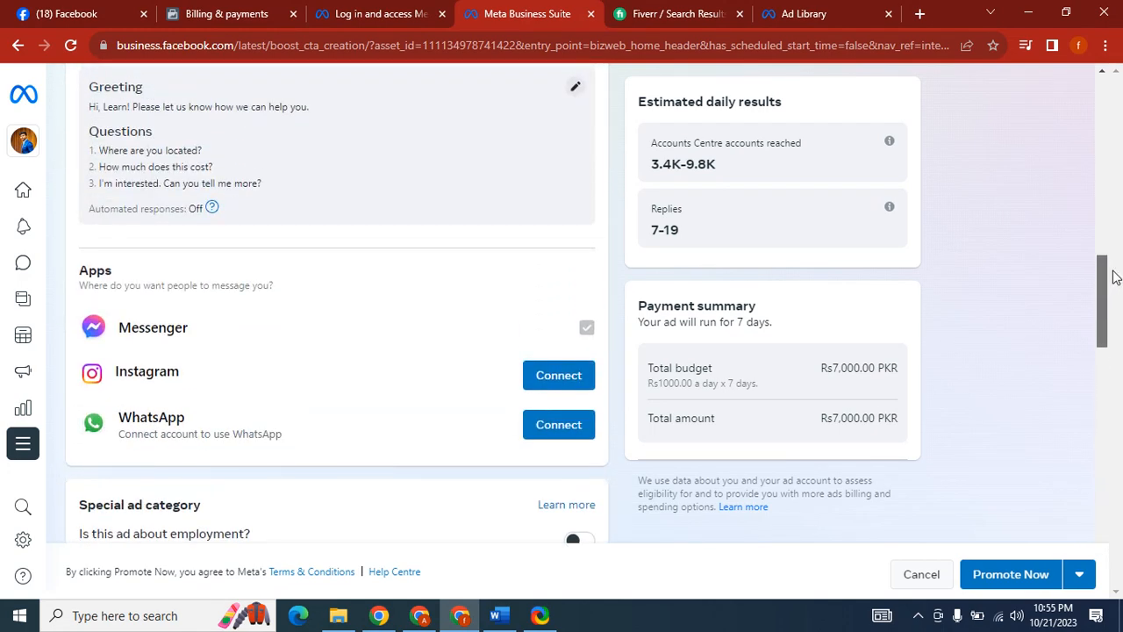
Review the ad's messaging apps section covering Messenger, Instagram and WhatsApp.
triple_click(198, 282)
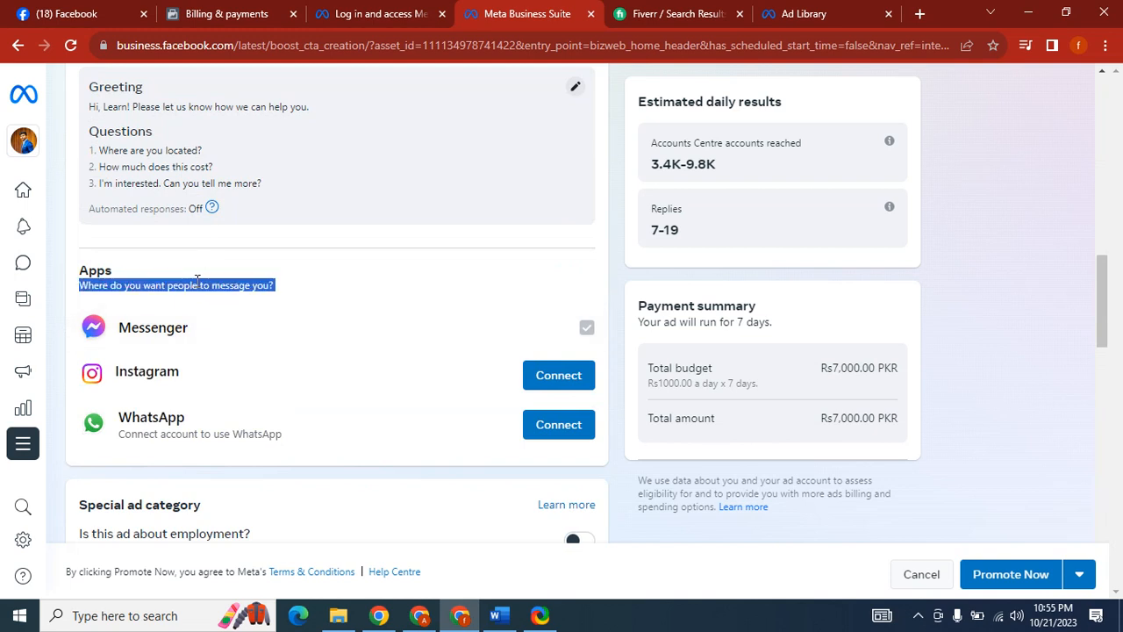
drag(275, 287, 86, 266)
click(132, 296)
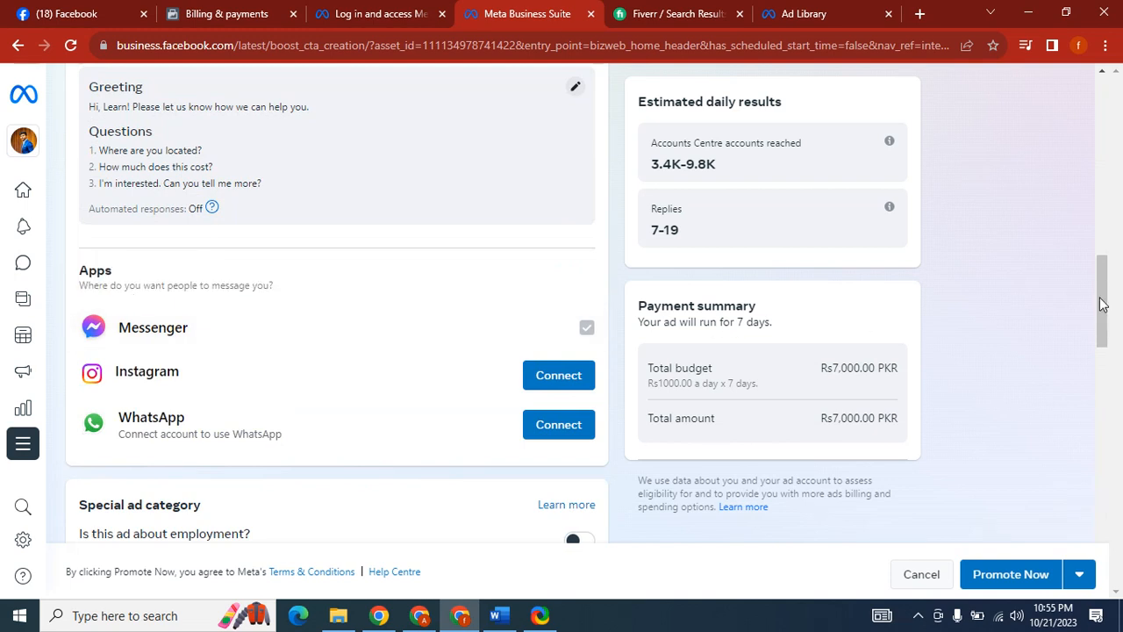
Review the ad's placement options and add Messenger as a placement alongside Facebook.
drag(1103, 305, 1120, 544)
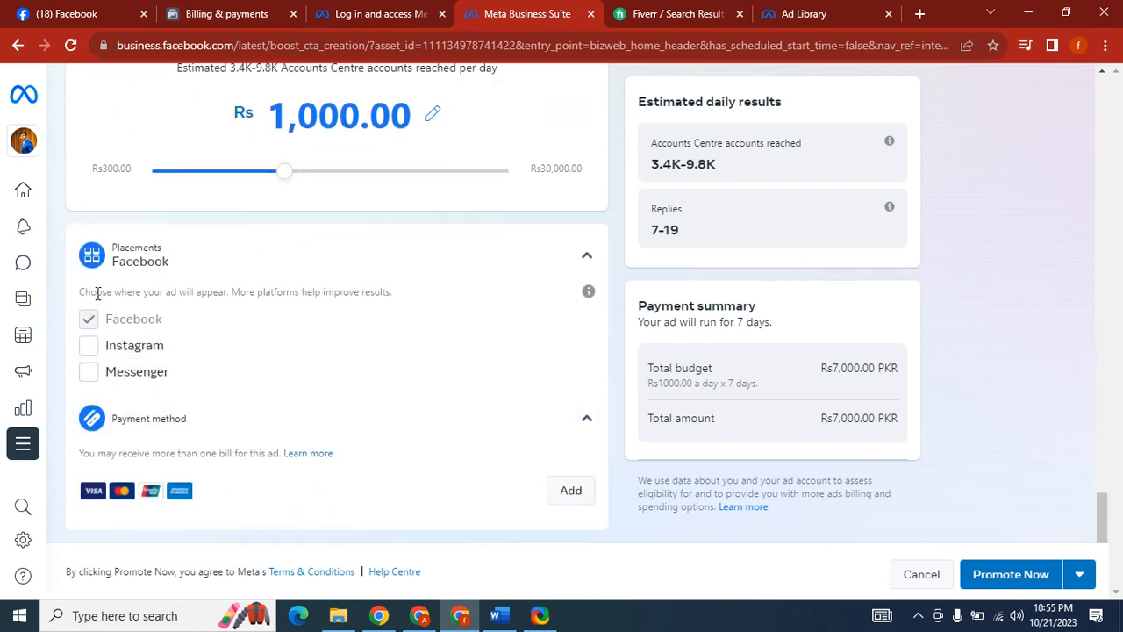
drag(66, 314, 206, 431)
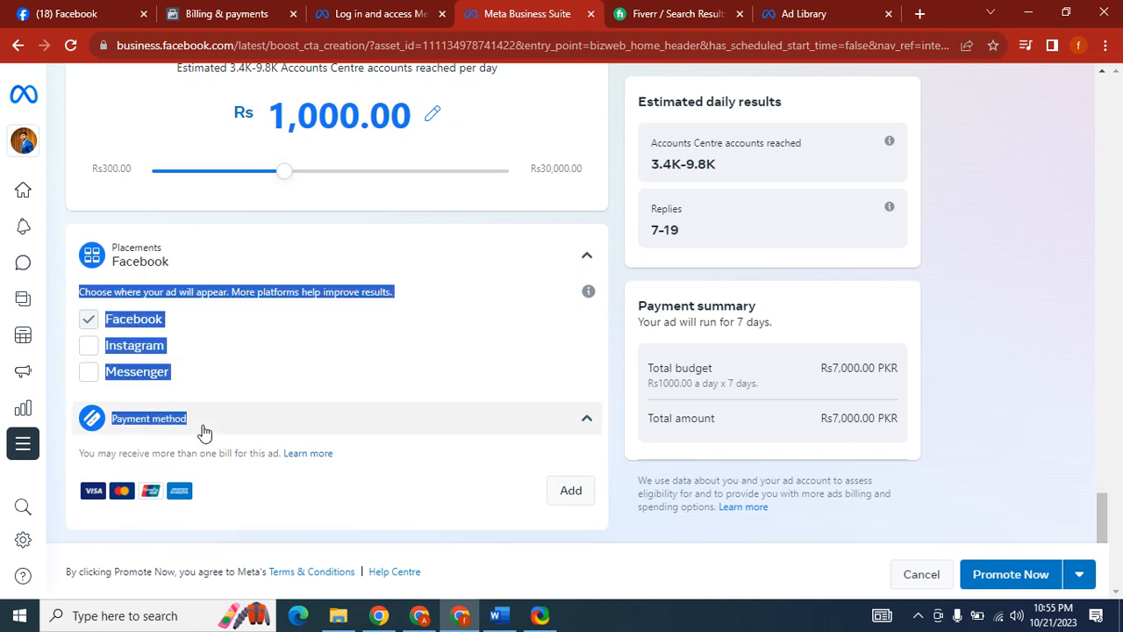
click(242, 386)
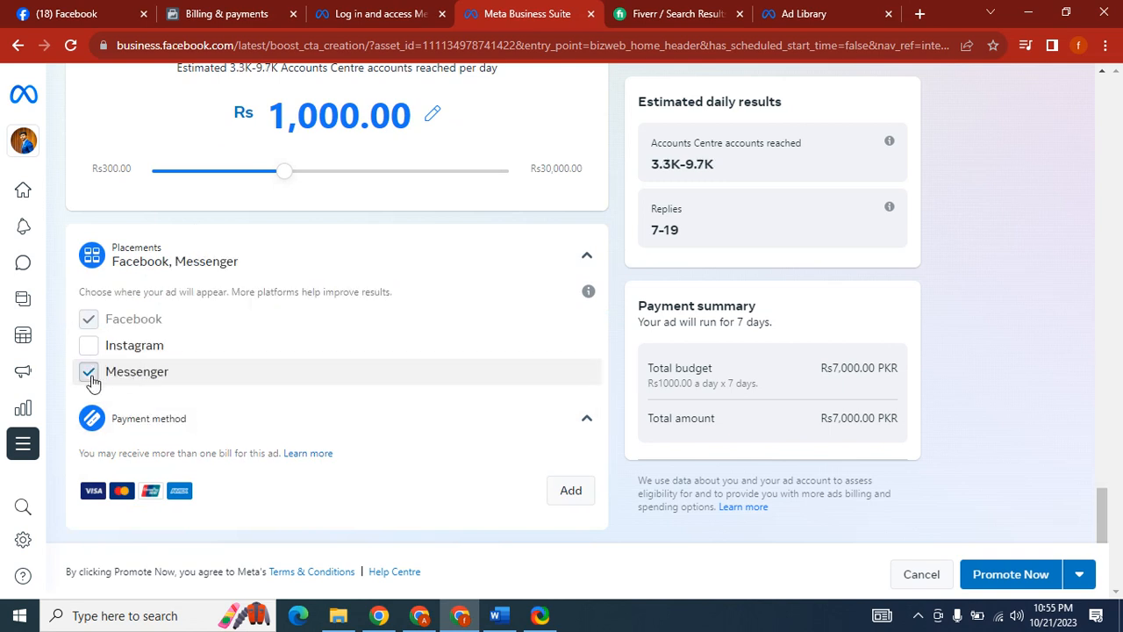
scroll(88, 371, up, 2)
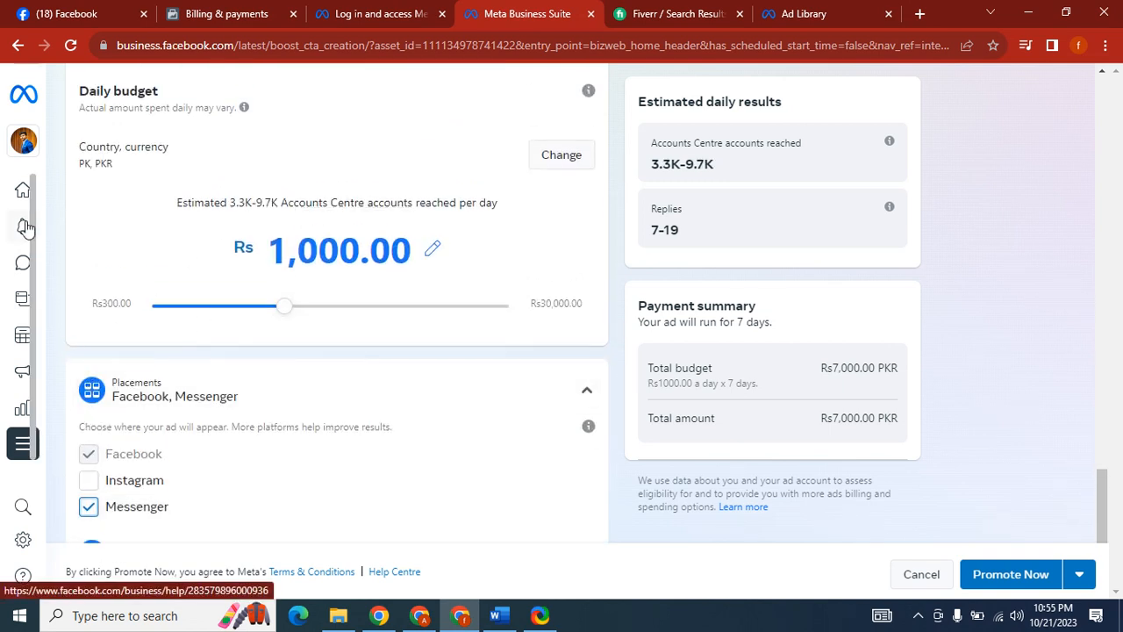
mouse_move(25, 226)
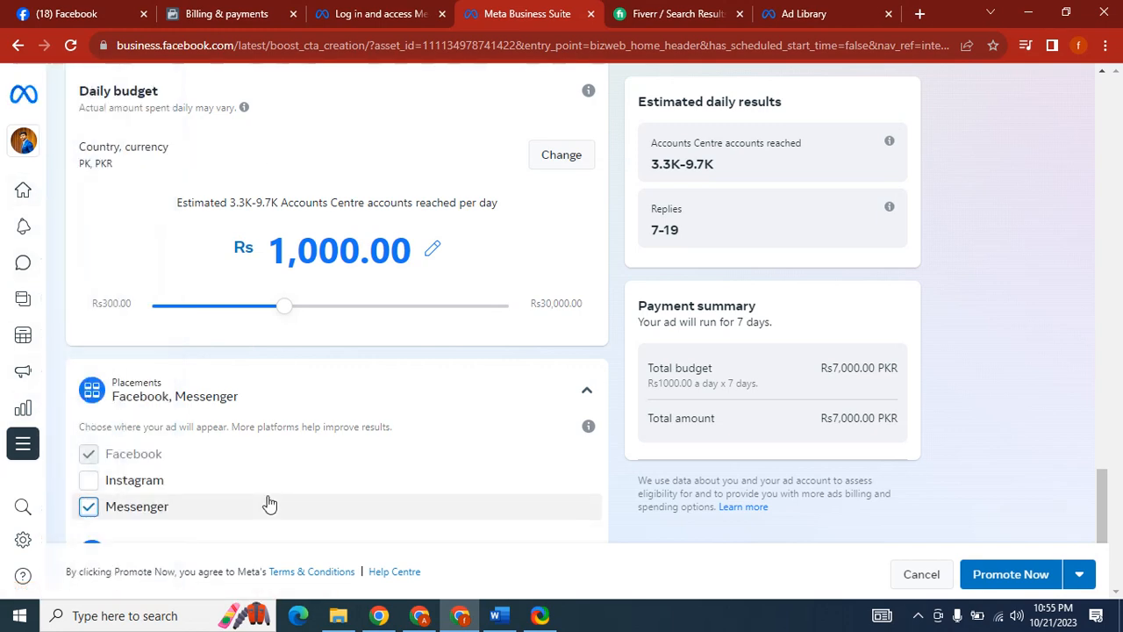
Switch to the other Chrome window and open Facebook Ads Manager in a new tab.
click(419, 618)
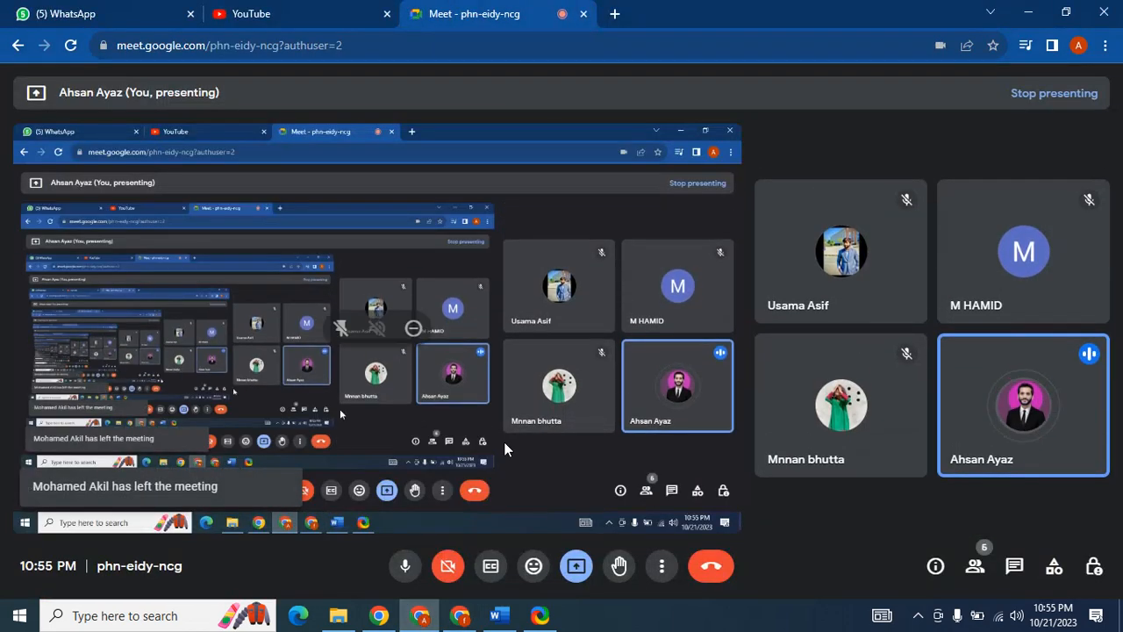
click(614, 17)
text(face)
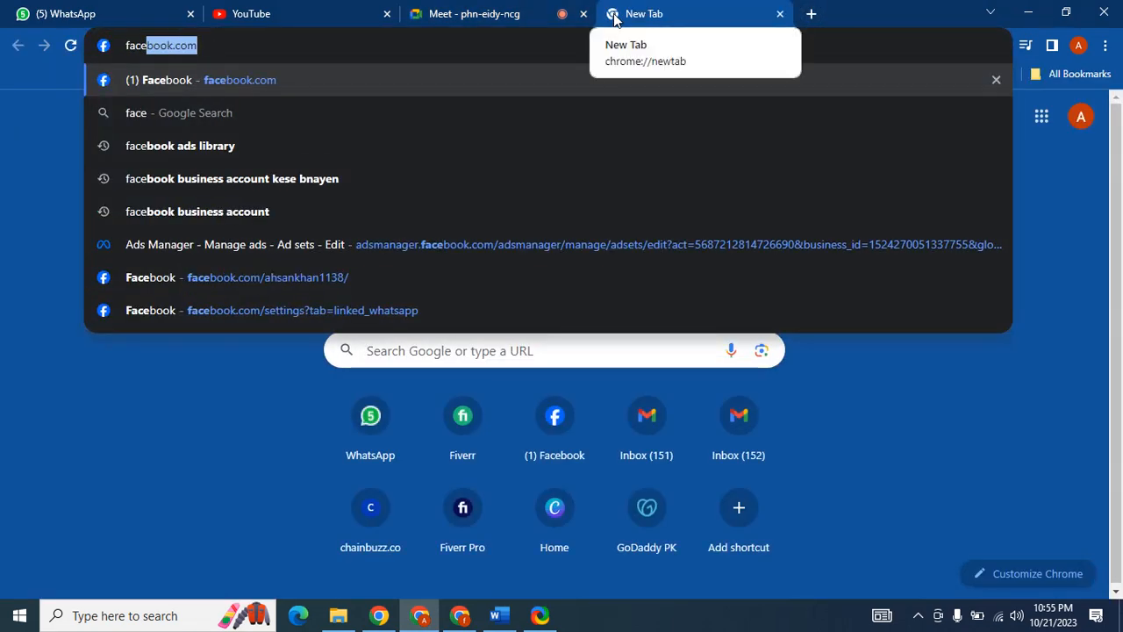
key(BackSpace)
key(BackSpace)
key(BackSpace)
key(BackSpace)
key(BackSpace)
text(ads)
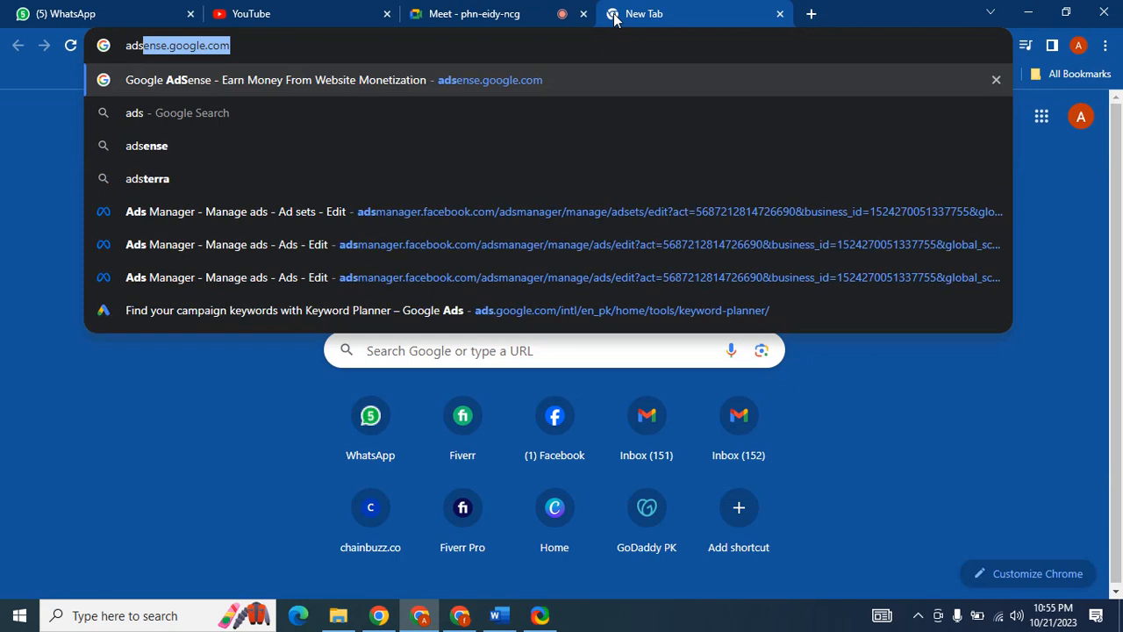
text(m)
key(Return)
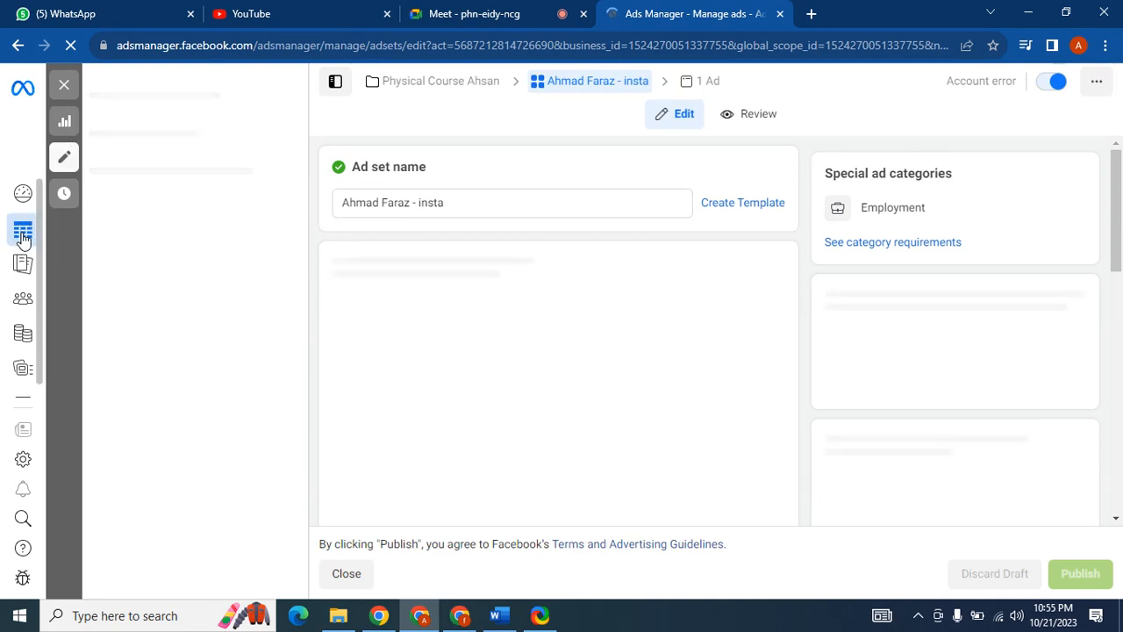
Return to Meta Business Suite, discard the unfinished ad to reach the Ads summary, and look briefly at the ad goal choices.
click(458, 617)
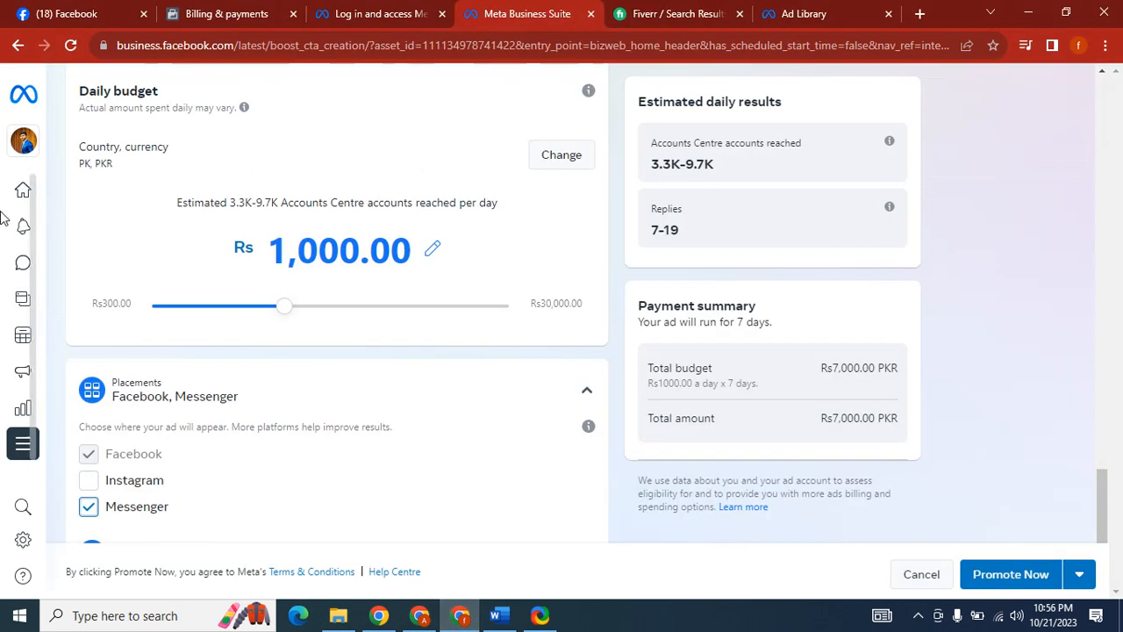
mouse_move(16, 281)
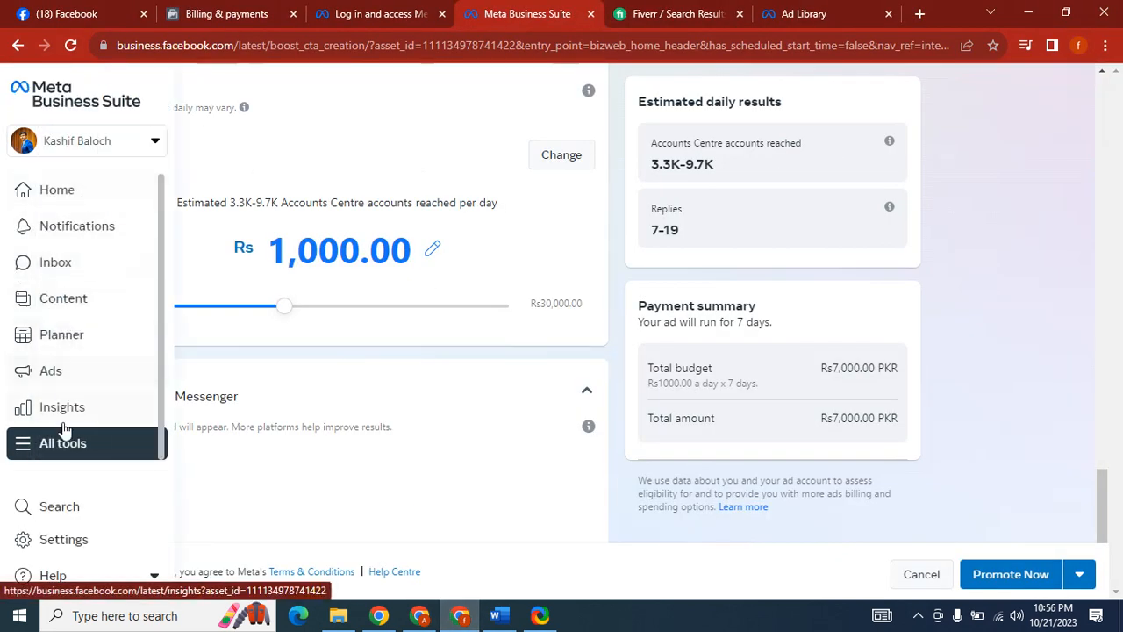
click(71, 386)
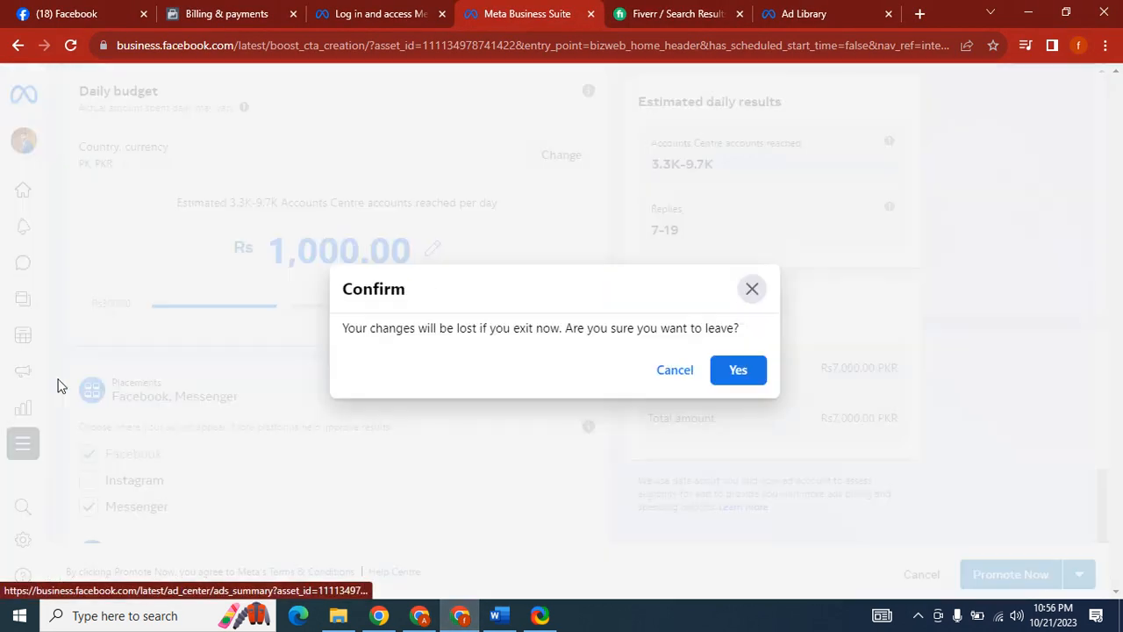
click(723, 377)
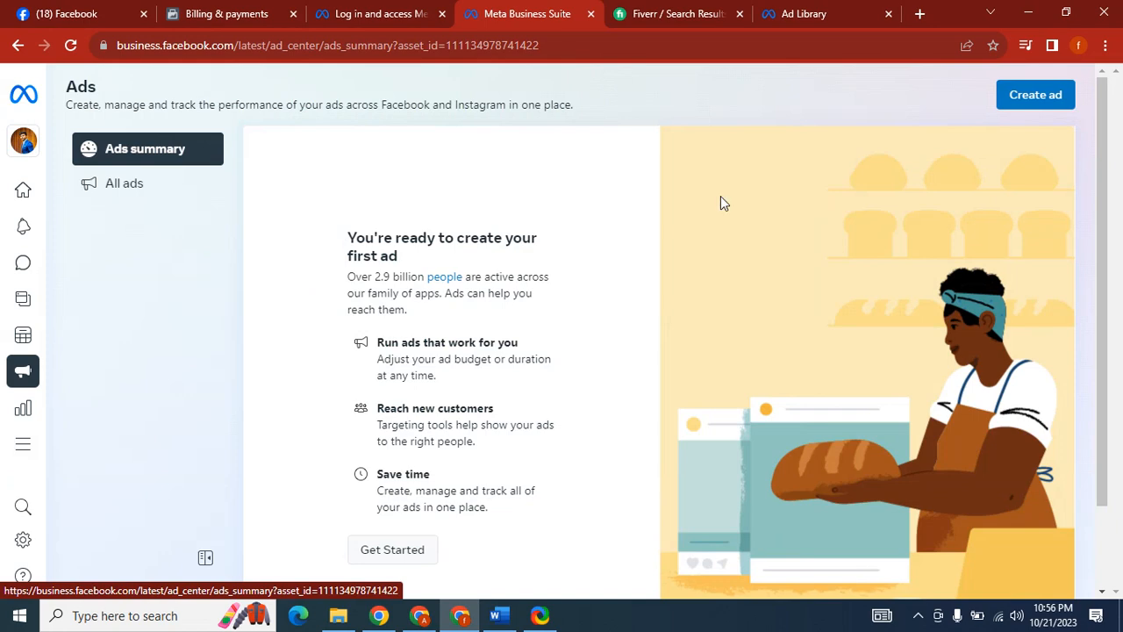
click(396, 551)
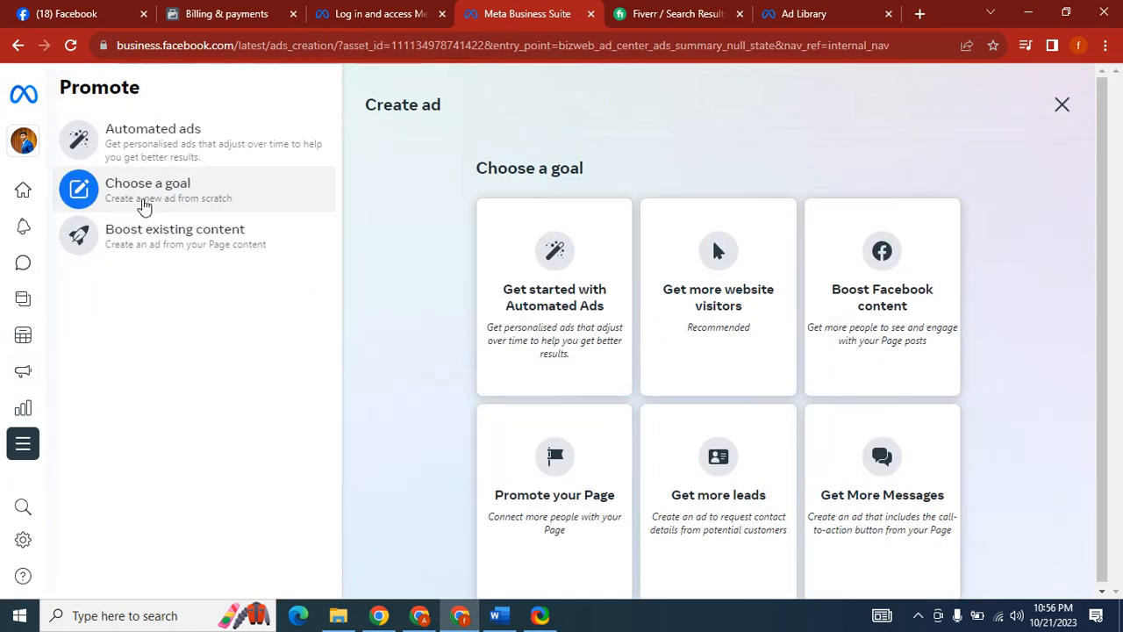
click(1061, 105)
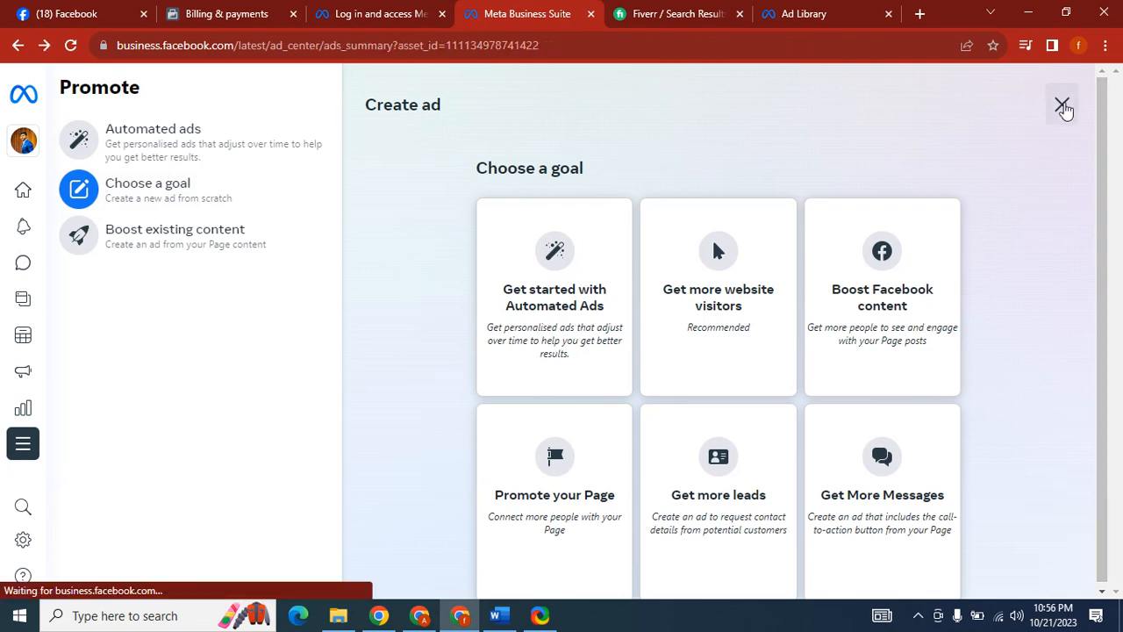
Switch the active business asset from Learn with Kashi to the last Facebook Page in the account list.
mouse_move(18, 243)
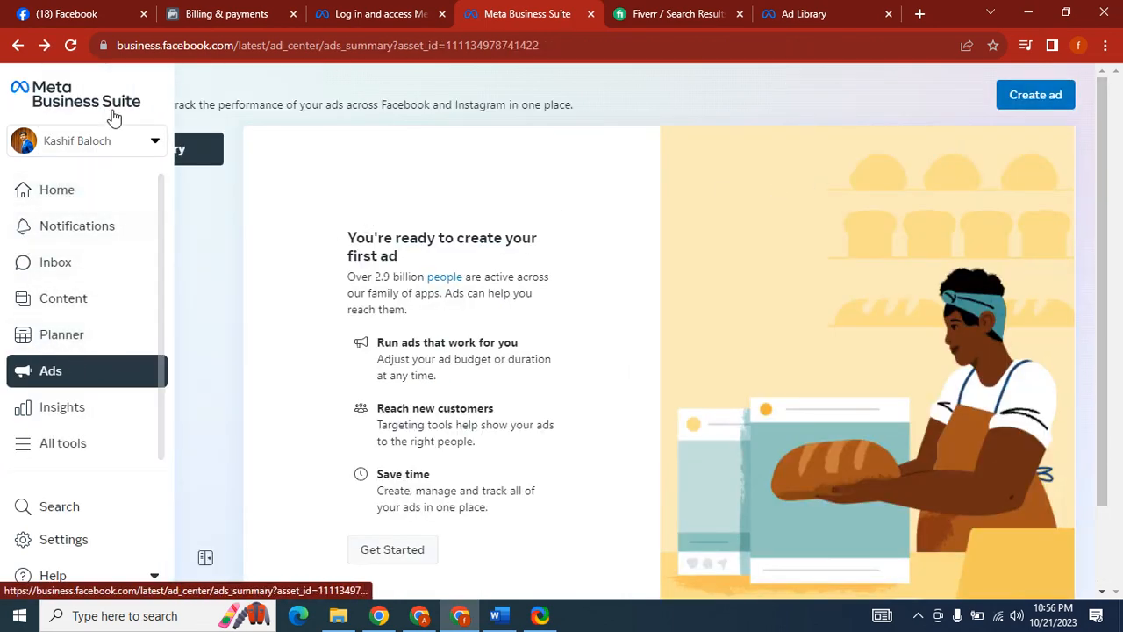
click(109, 142)
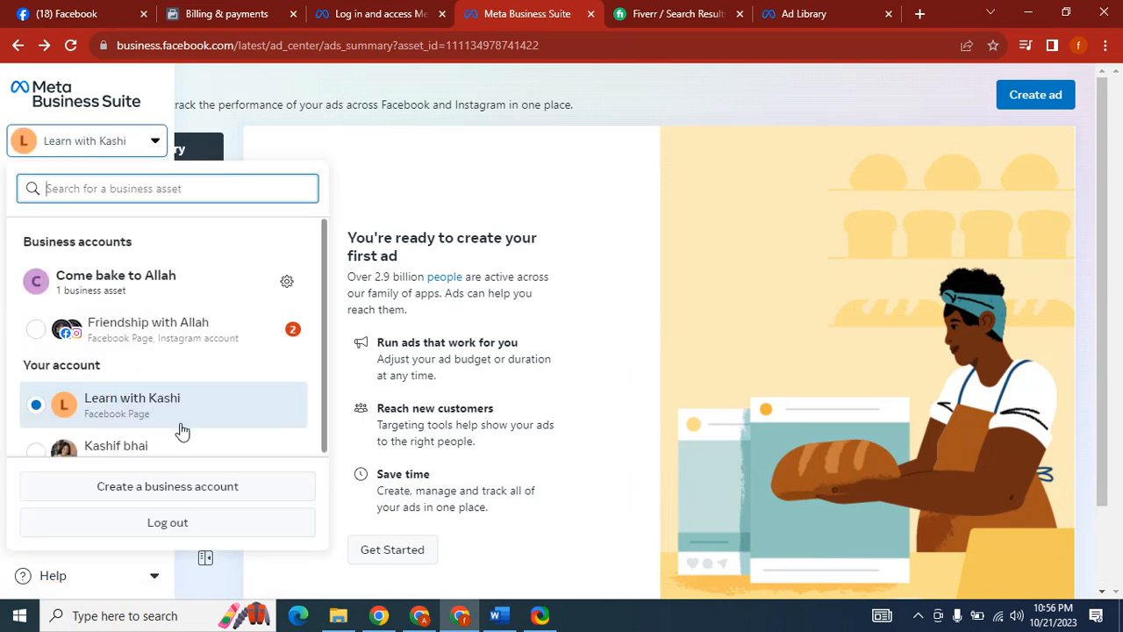
scroll(325, 310, down, 3)
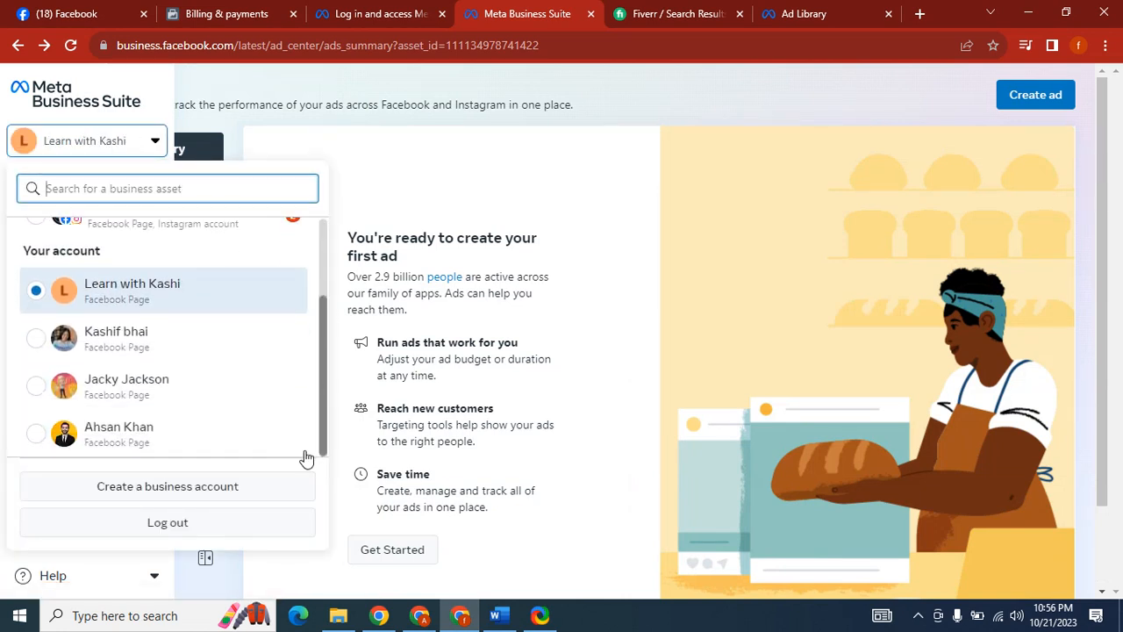
click(192, 434)
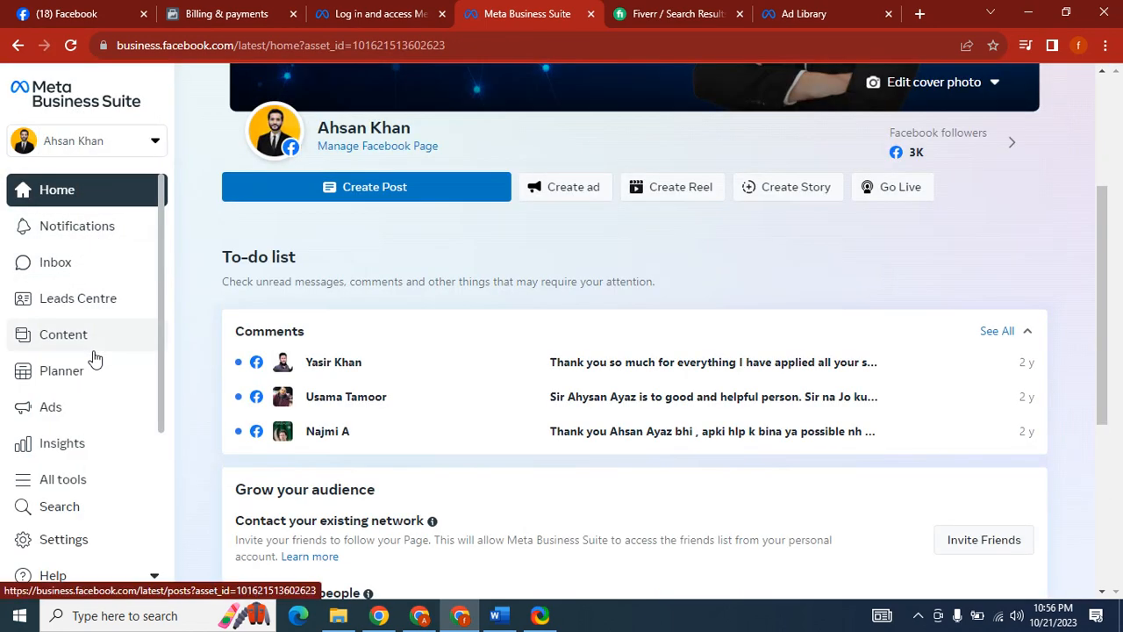
Open the Page's Insights, dismiss the weekly review and examine the Audience section down to its top countries.
click(55, 446)
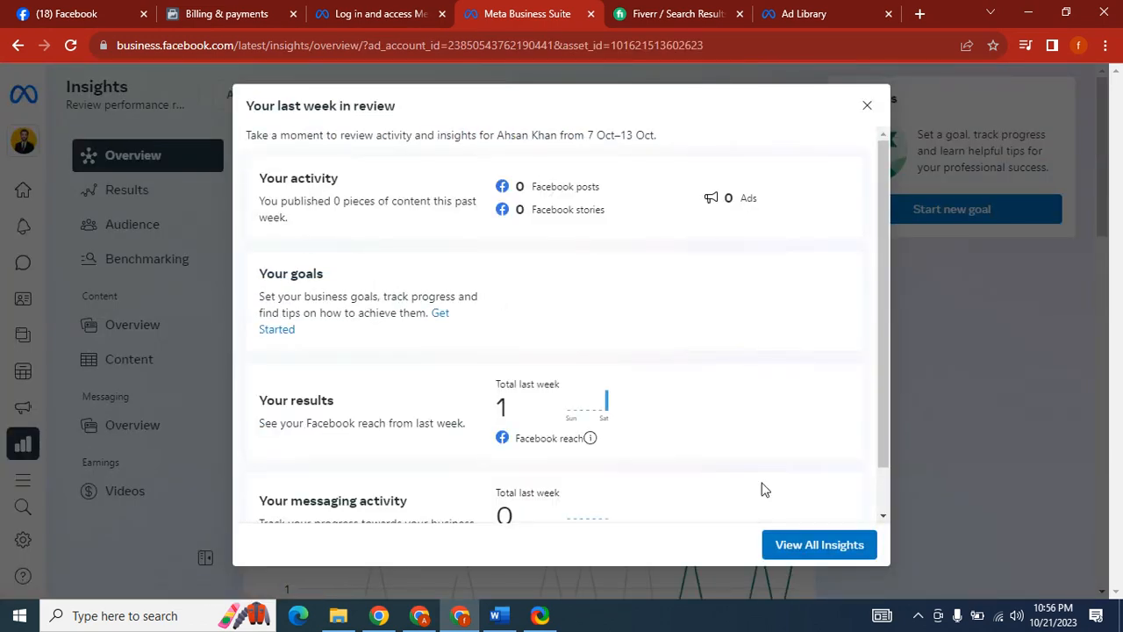
click(800, 540)
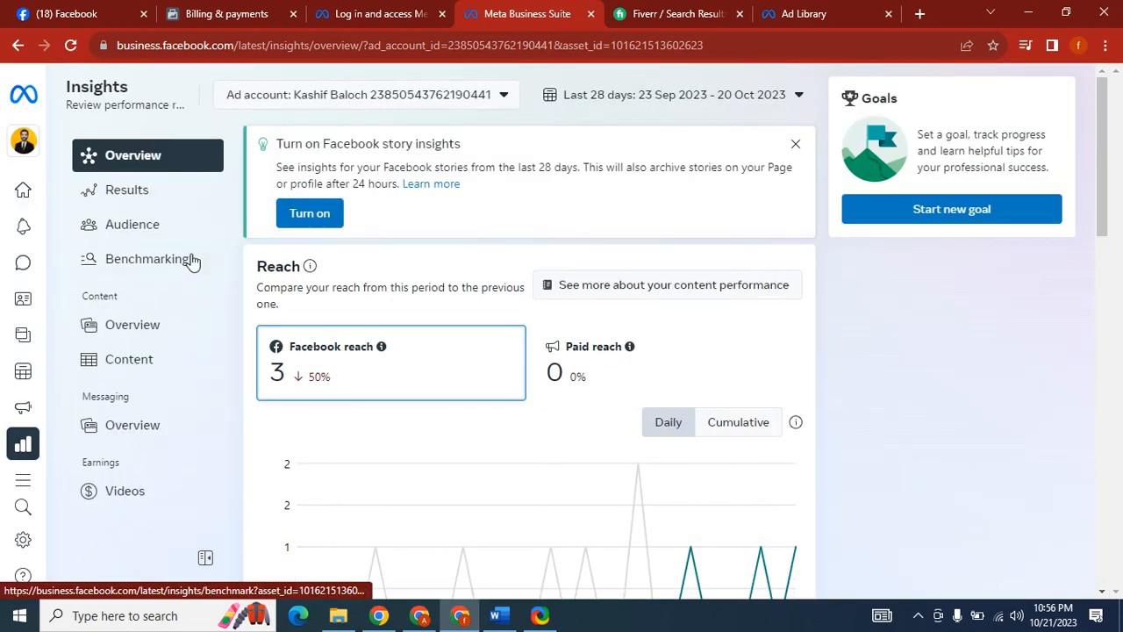
click(103, 230)
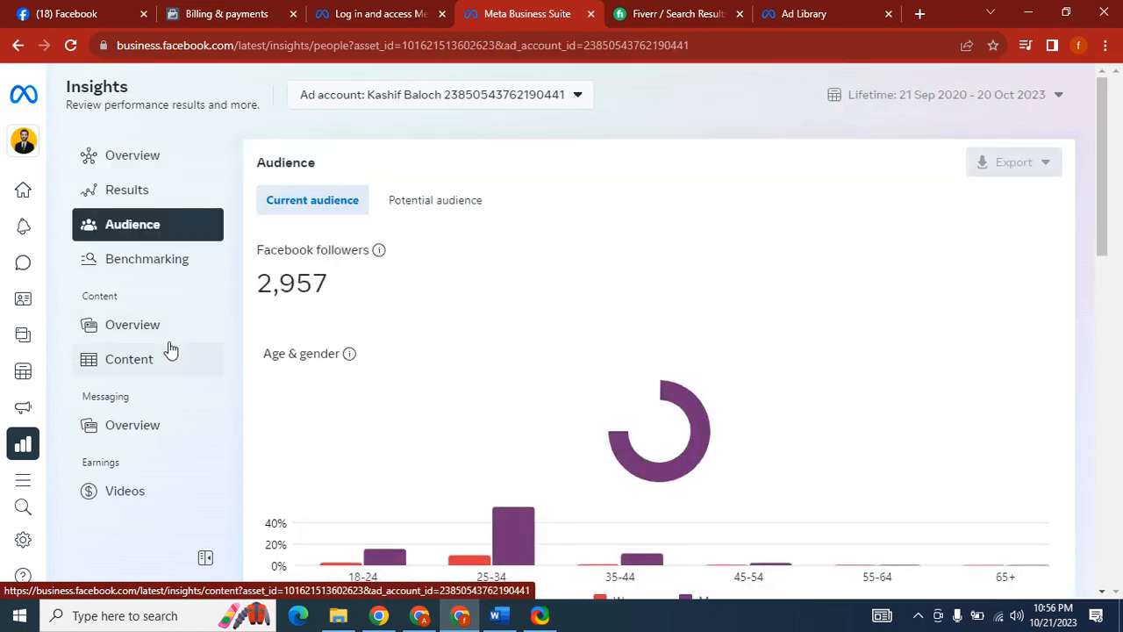
drag(1104, 181, 1119, 548)
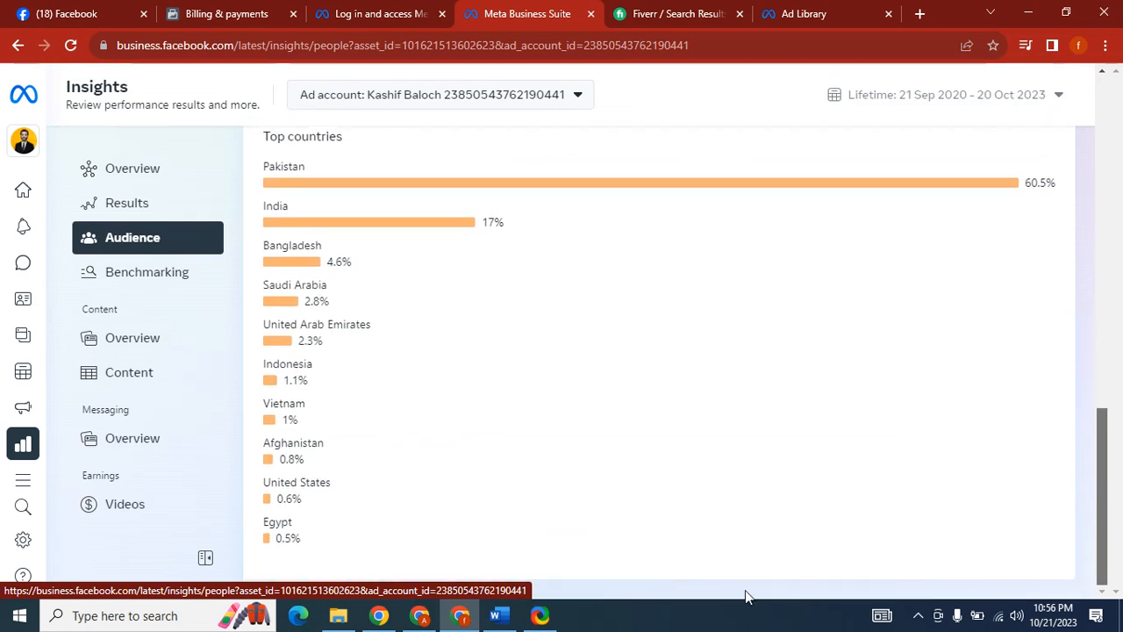
Switch to Ads Manager, dismiss the advertising restriction notice and view the performance charts of the selected Instagram ad set.
click(418, 615)
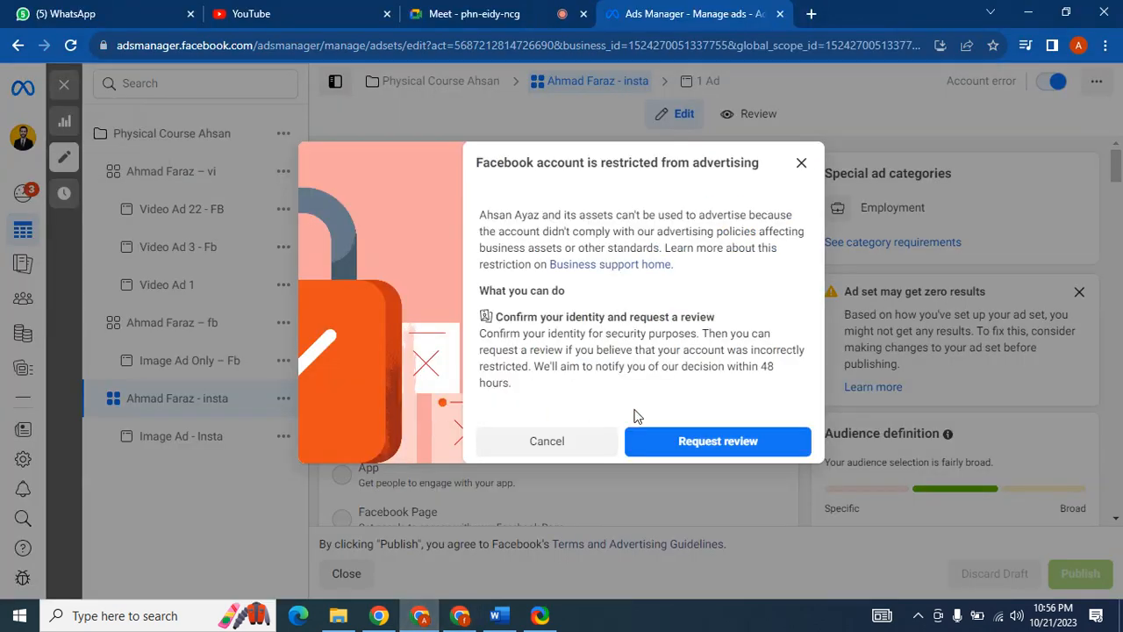
click(536, 443)
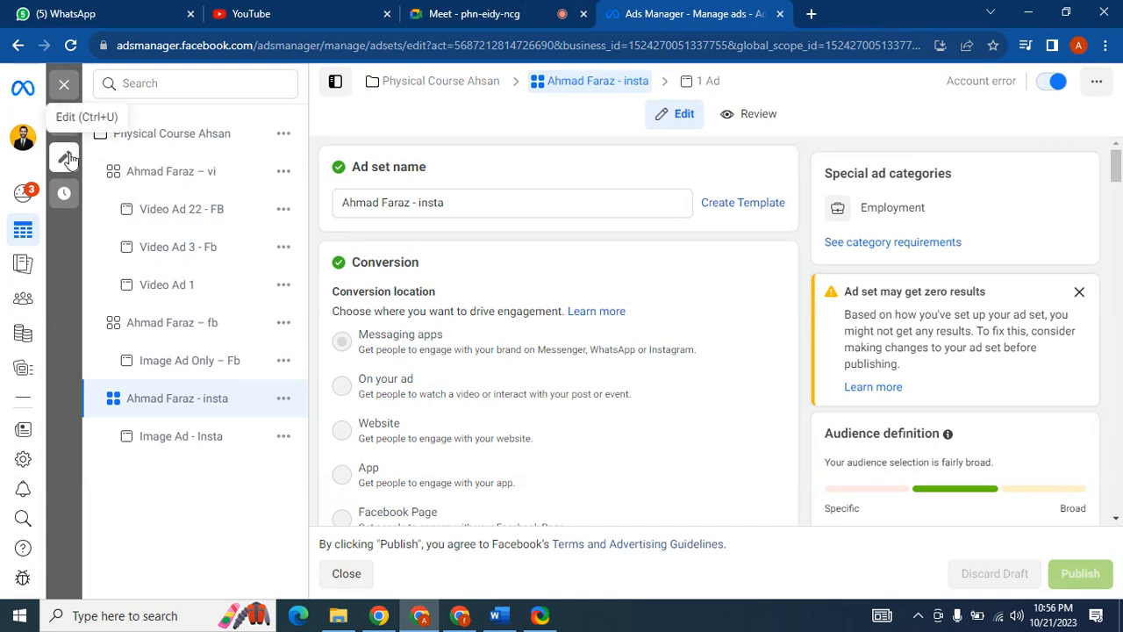
click(65, 123)
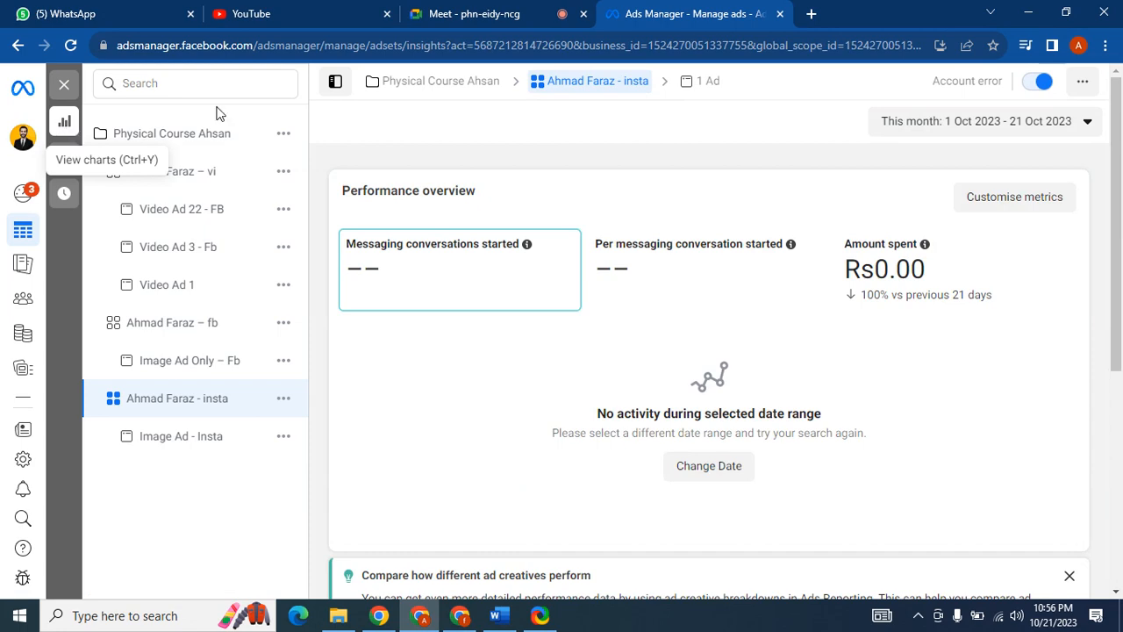
Switch to the Google Meet call and dismiss the notice about the remaining call time.
click(526, 10)
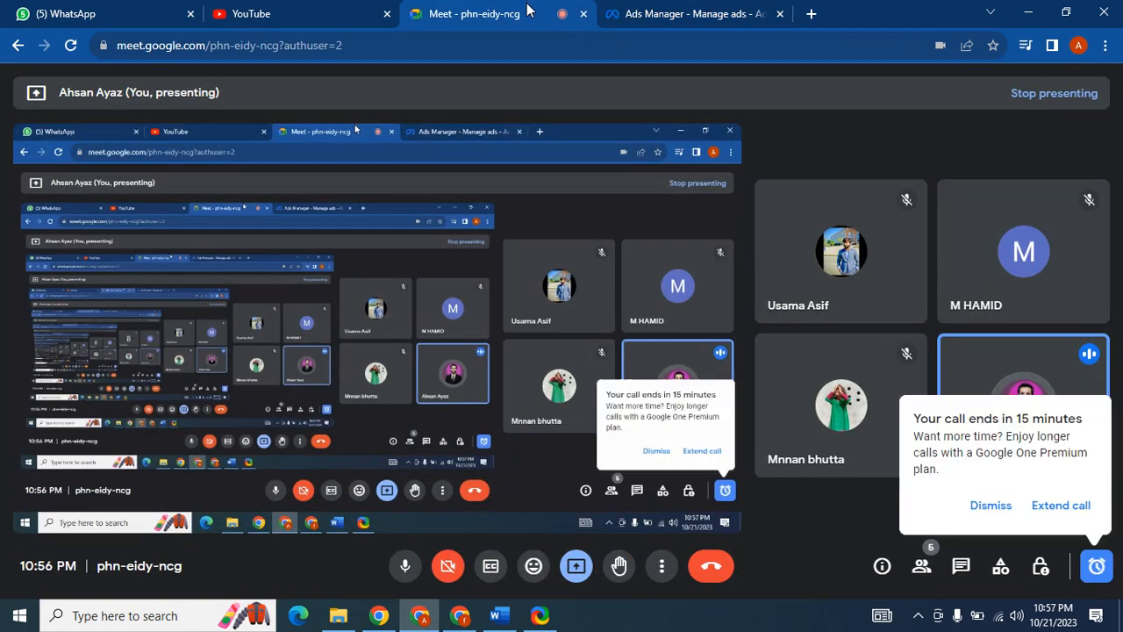
click(991, 505)
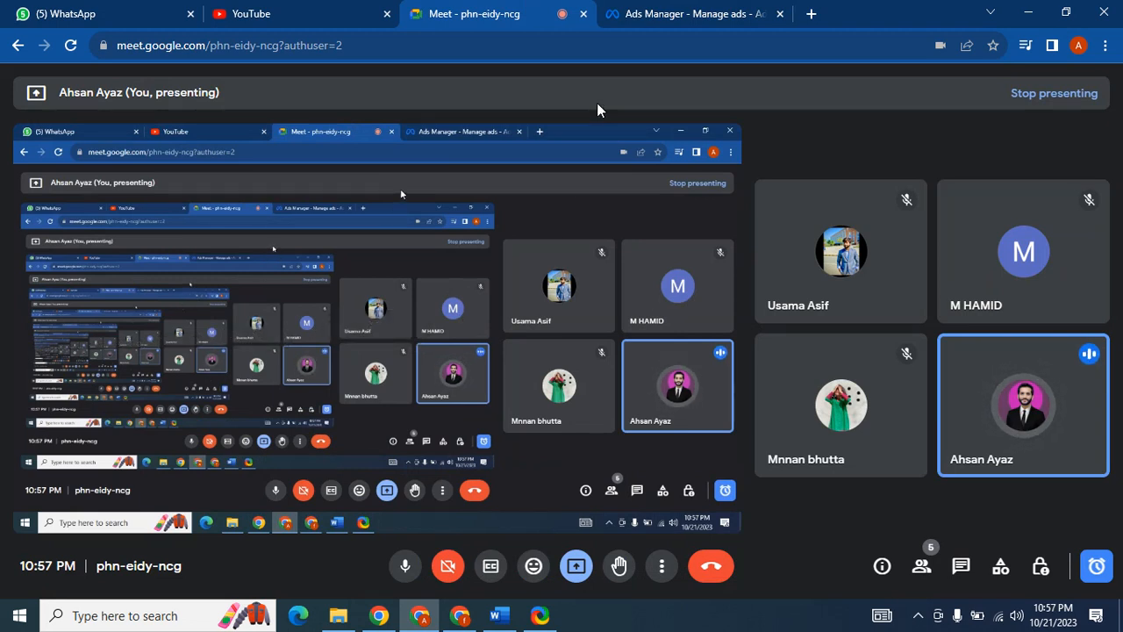
Switch between the Page's audience insights and the ad set's performance overview, finishing in Ads Manager.
click(462, 621)
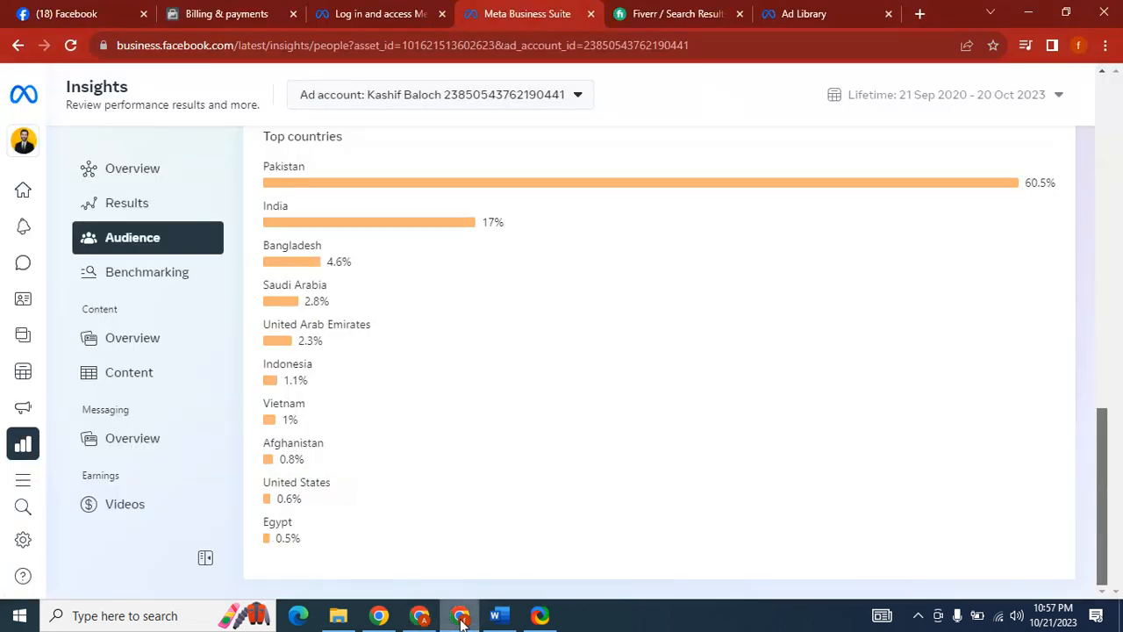
click(461, 619)
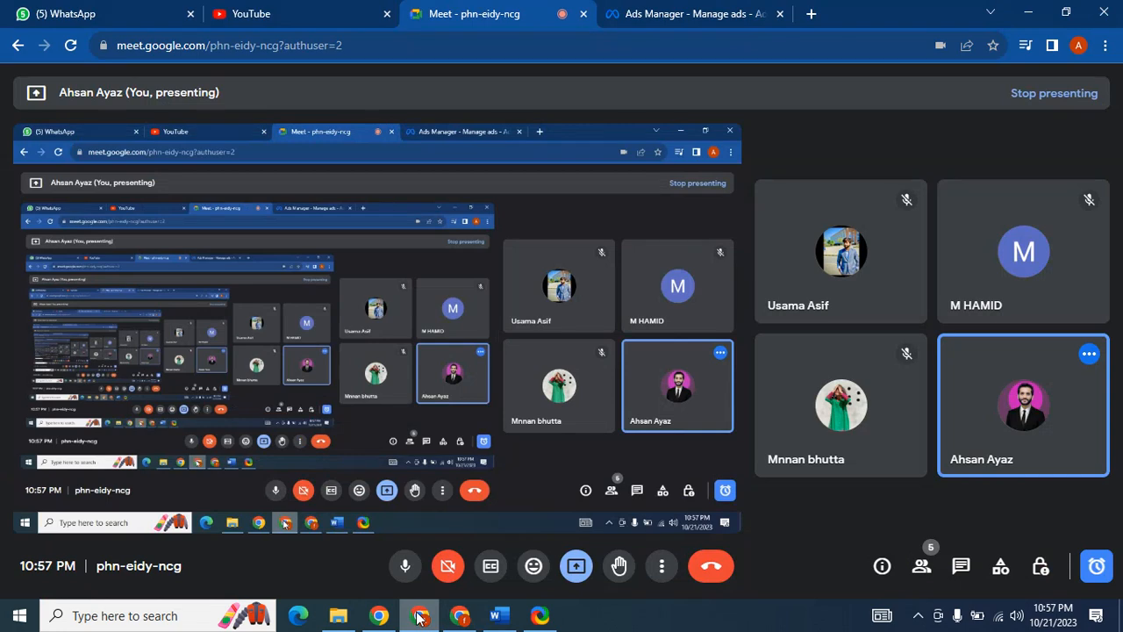
click(680, 9)
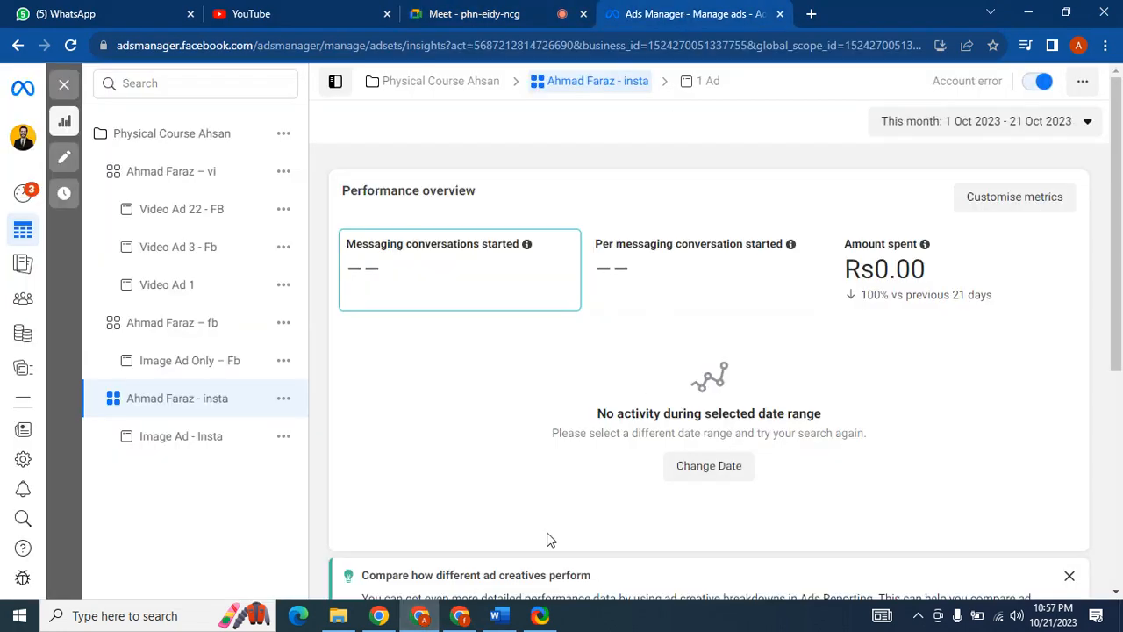
click(458, 619)
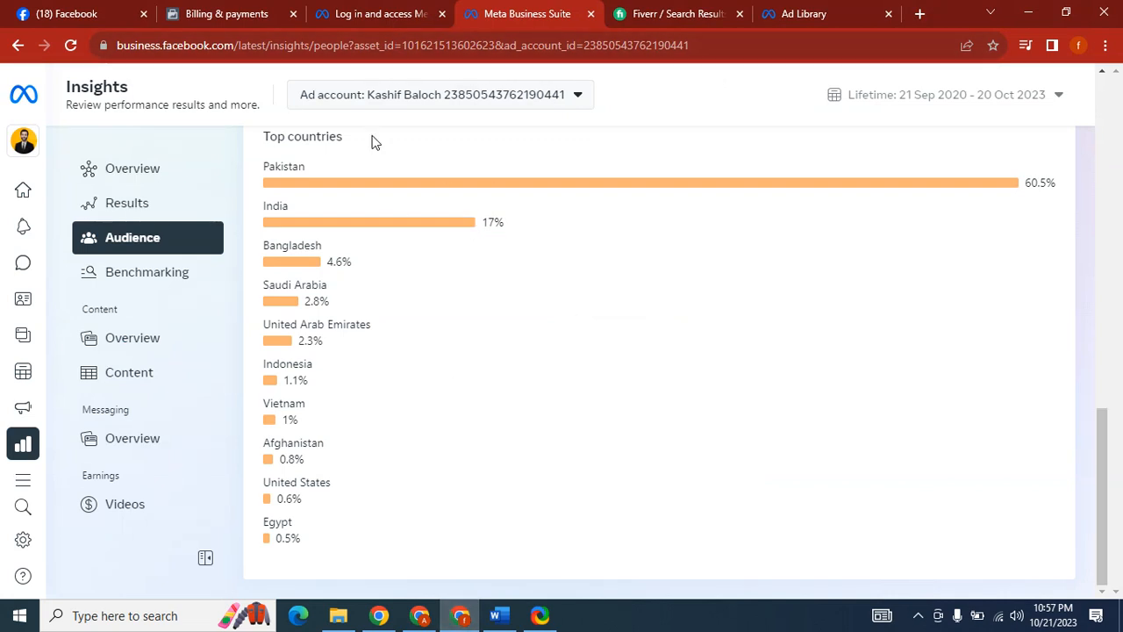
click(417, 616)
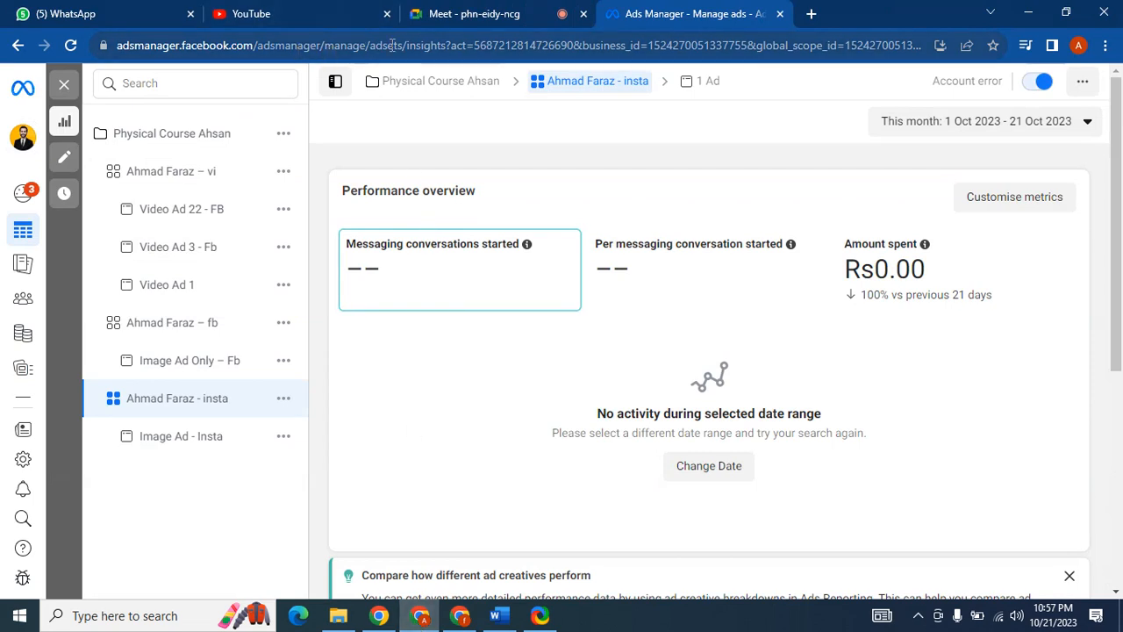
click(448, 44)
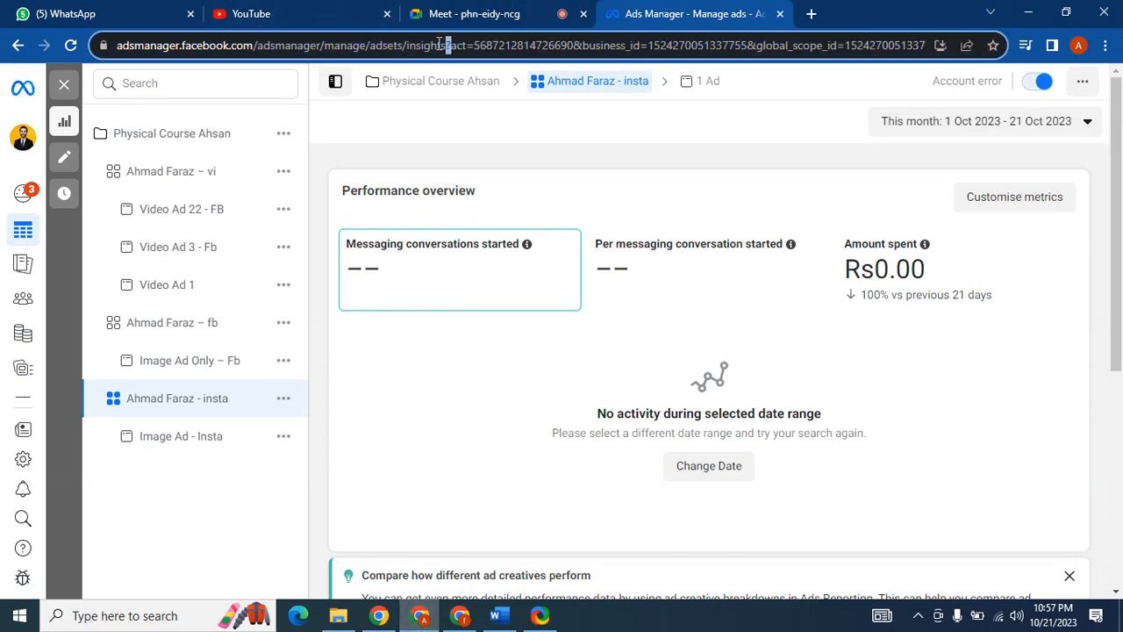
drag(440, 44, 100, 54)
click(230, 47)
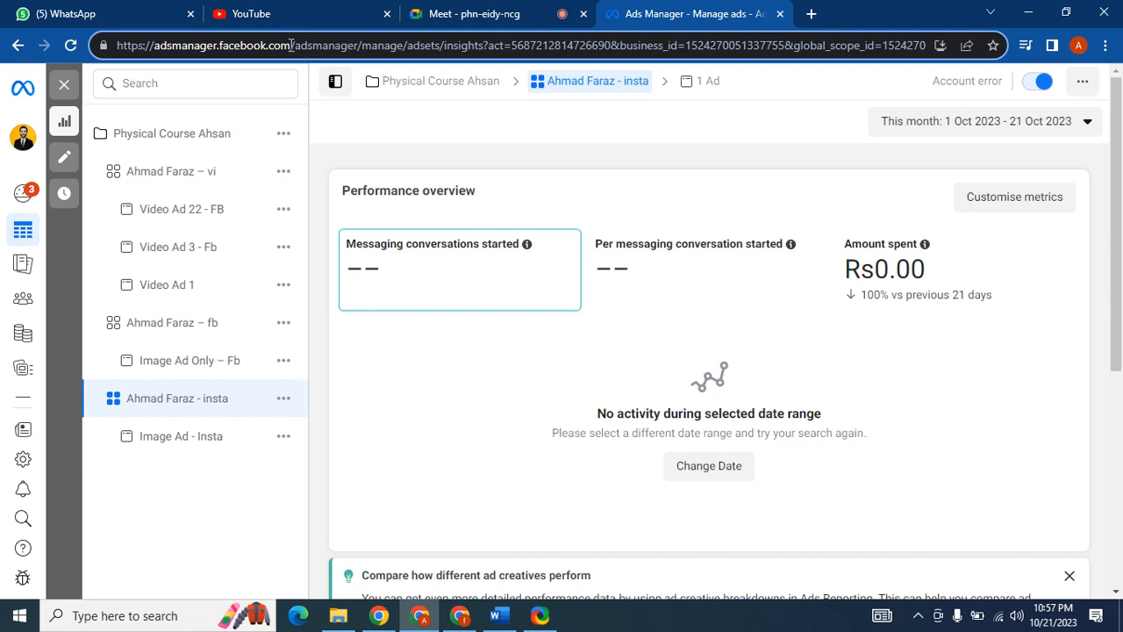
drag(291, 45, 118, 39)
right_click(191, 48)
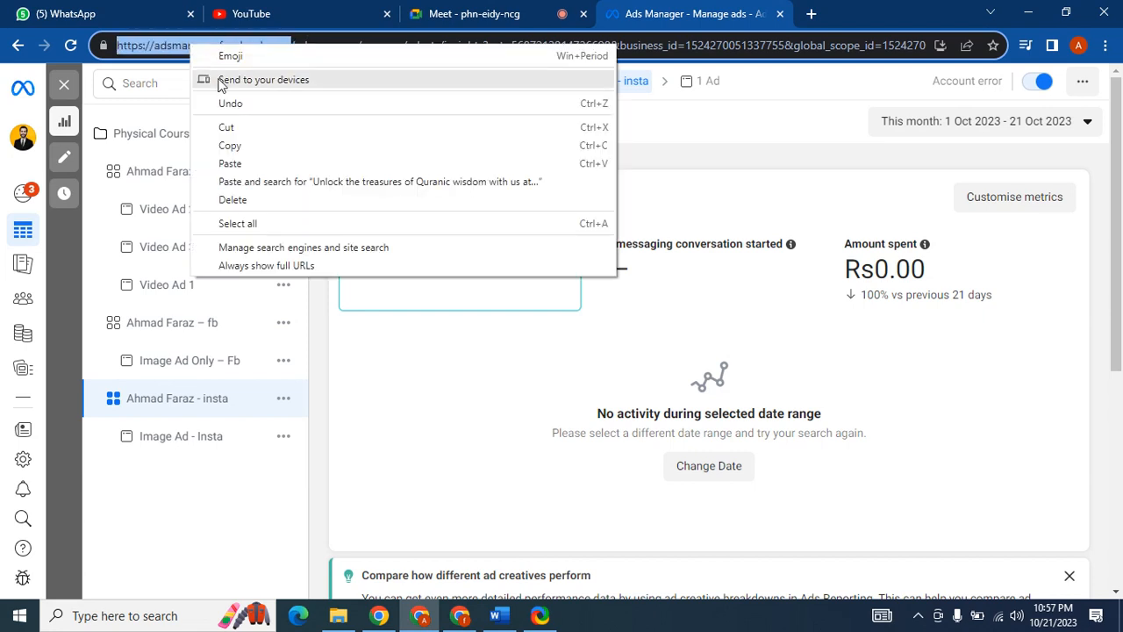
click(231, 143)
Switch to the other Chrome profile's window, load the copied address in place of the audience insights, and open Ads Manager from the Facebook home page.
click(459, 615)
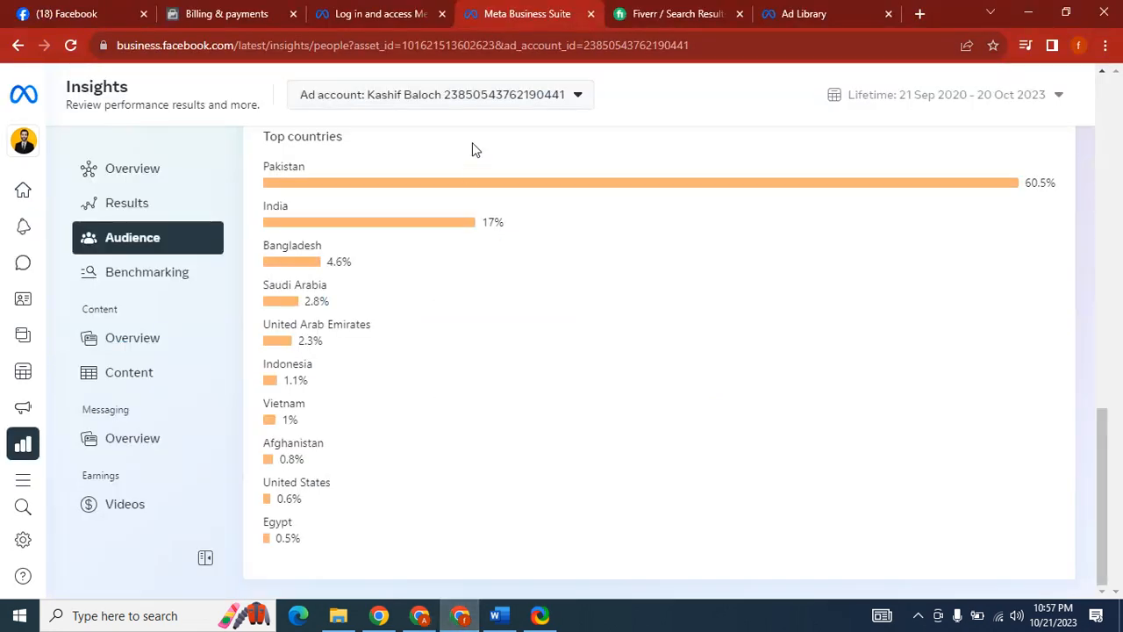
click(514, 45)
key(ctrl+v)
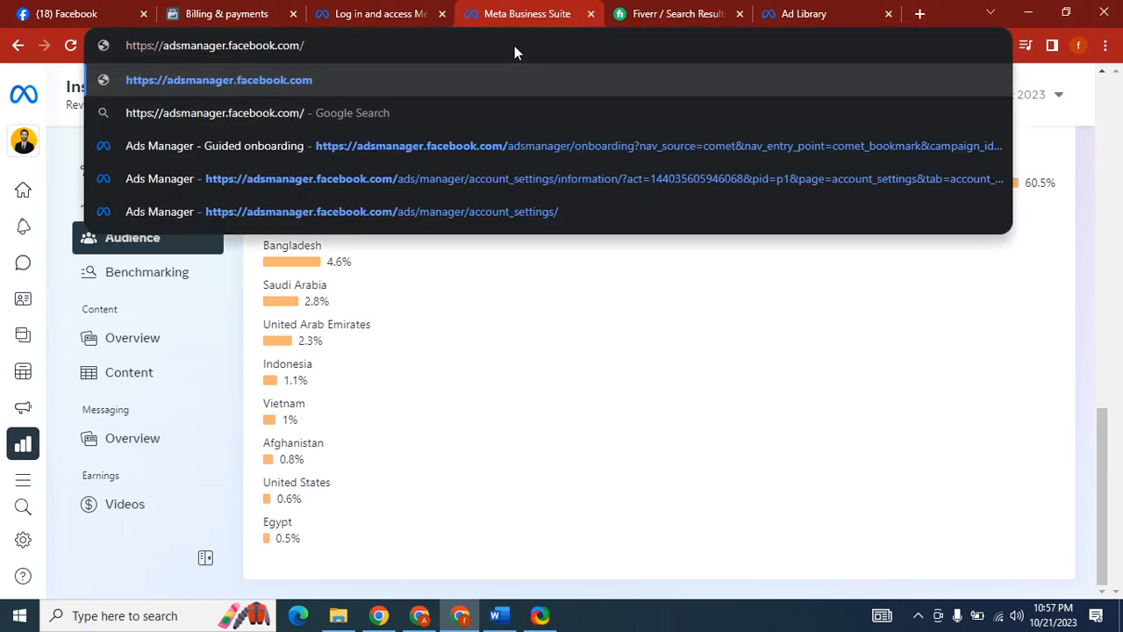
key(Return)
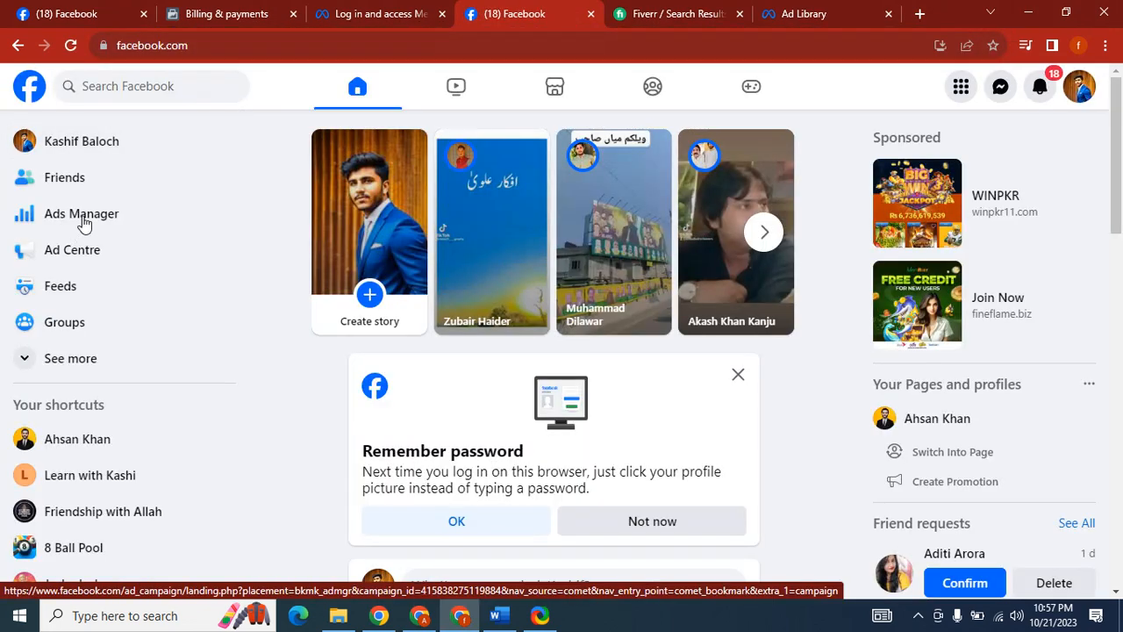
click(82, 217)
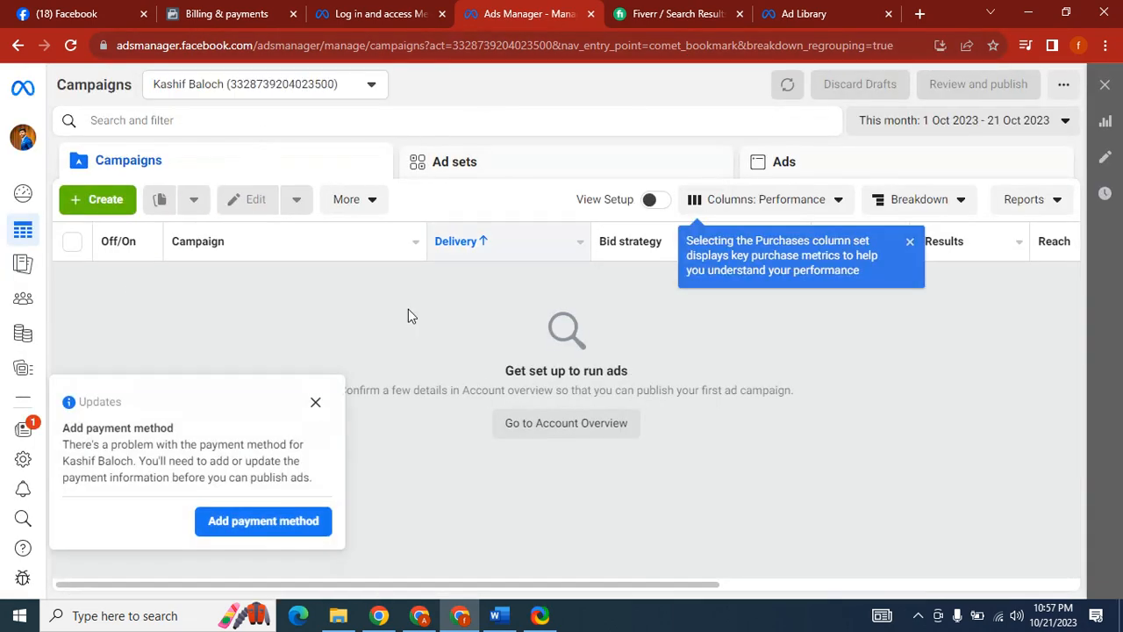
Dismiss the payment method and Purchases column notices, and start creating a new campaign to view its objective choices.
click(316, 402)
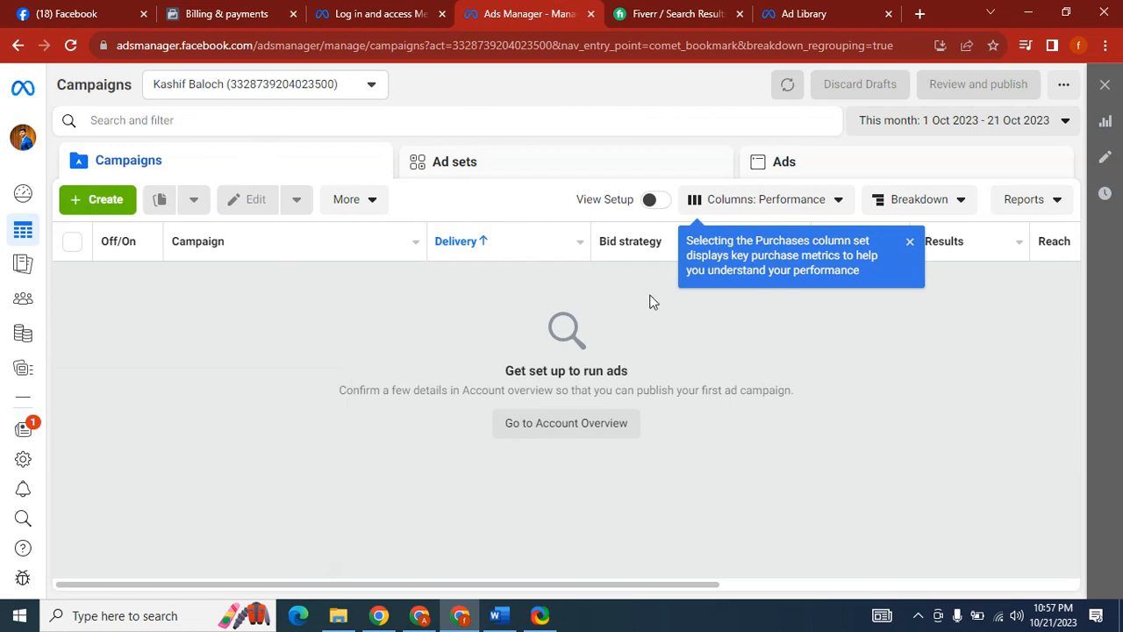
click(909, 243)
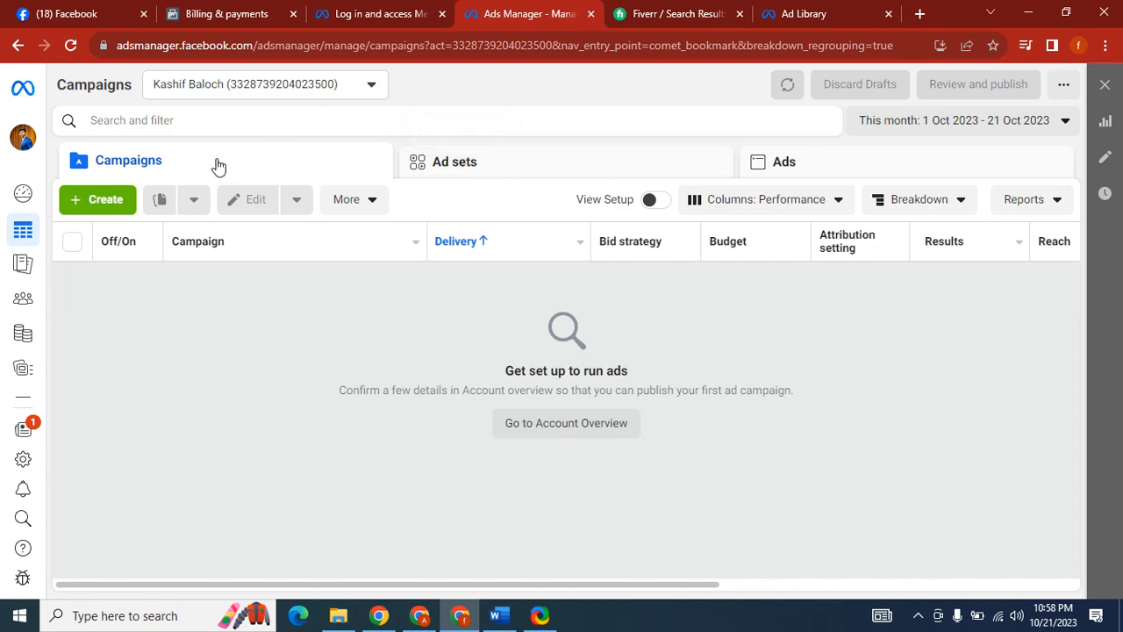
click(107, 198)
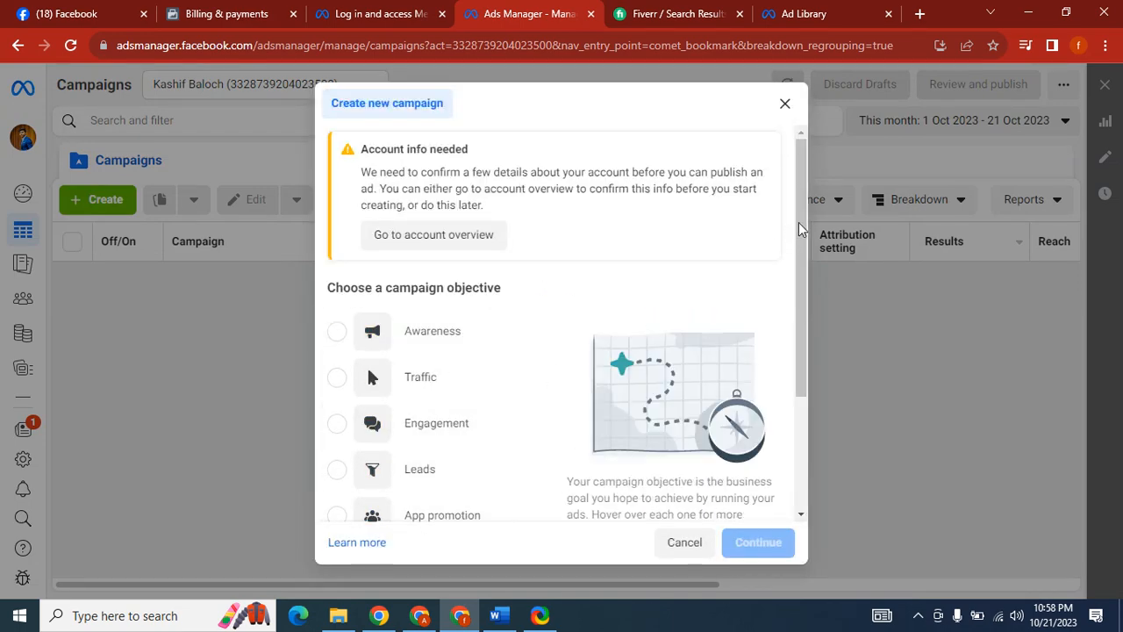
drag(799, 222, 806, 277)
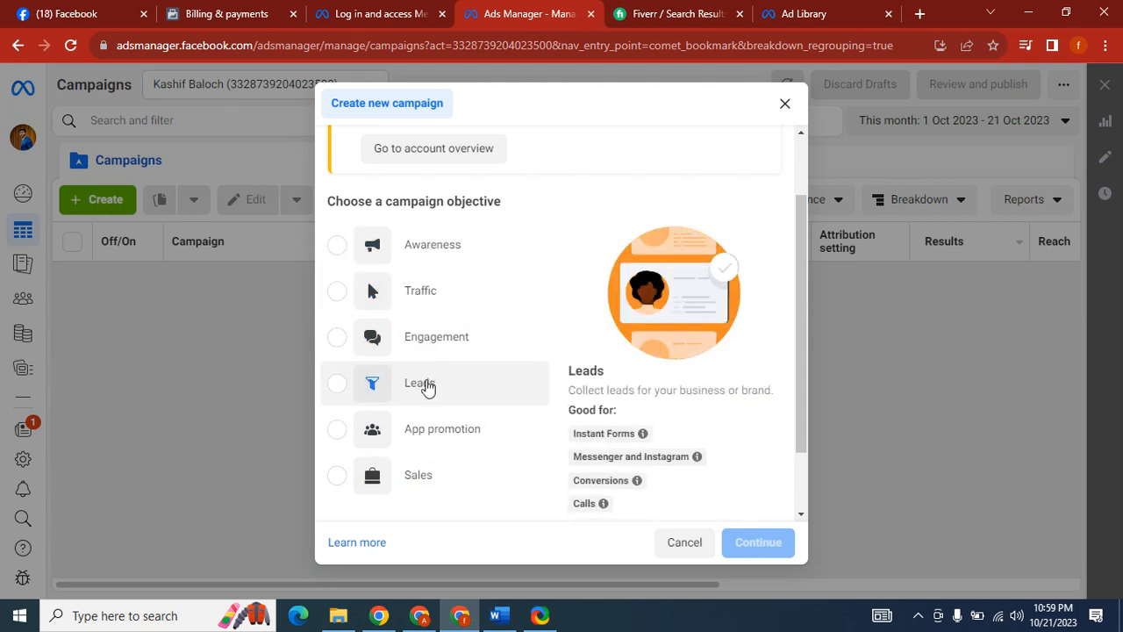
Create a new campaign with the Engagement objective and the Tailored messages campaign setup.
click(427, 387)
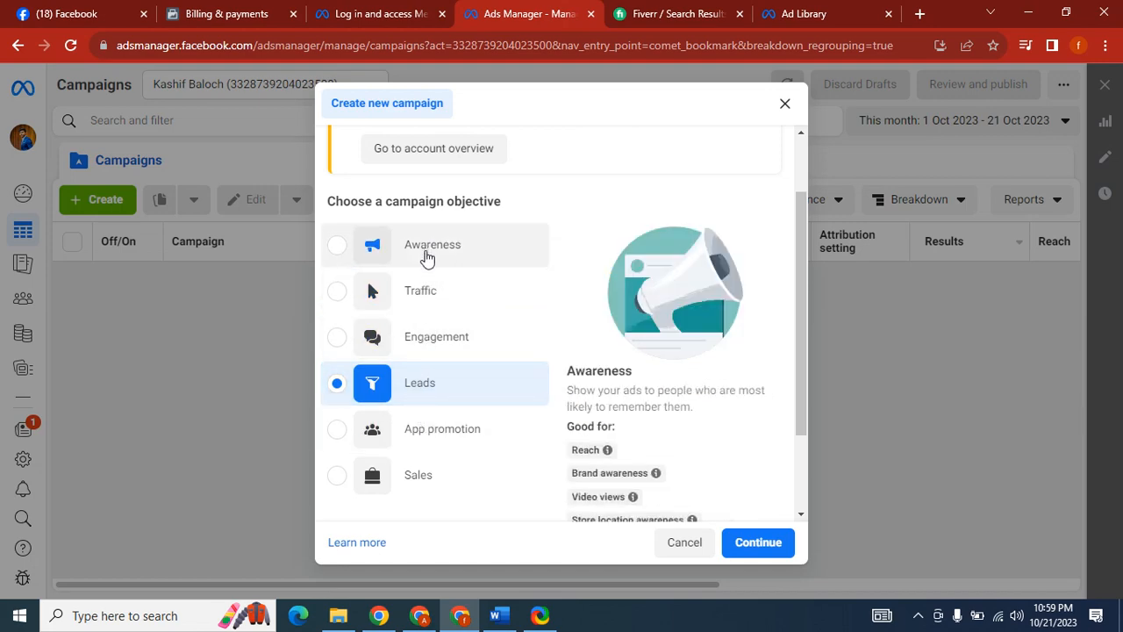
click(424, 333)
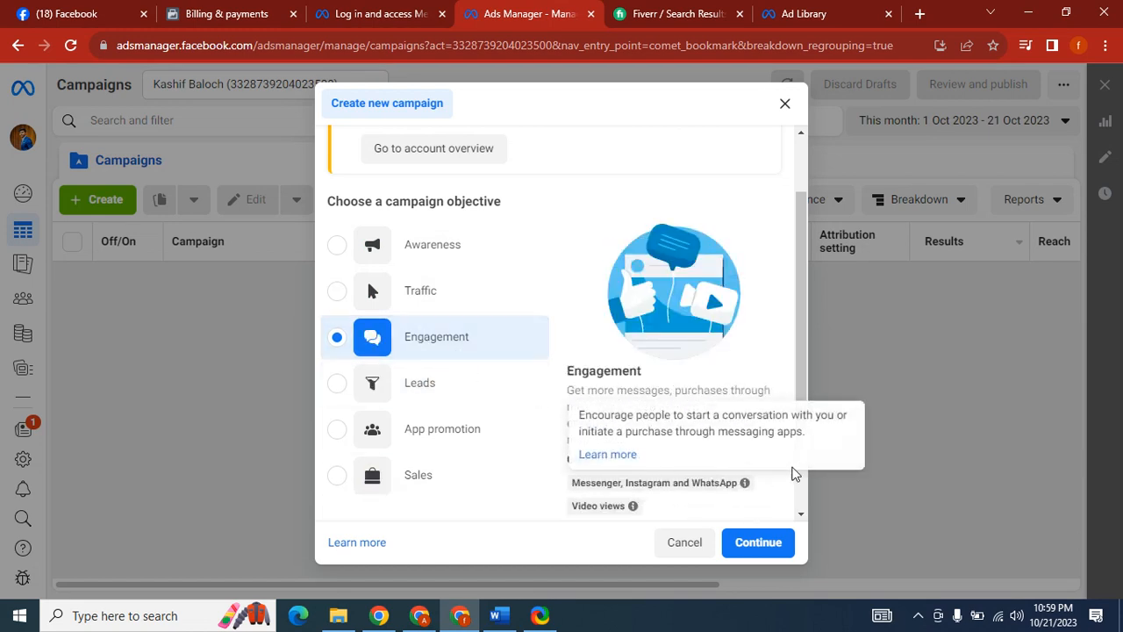
triple_click(714, 433)
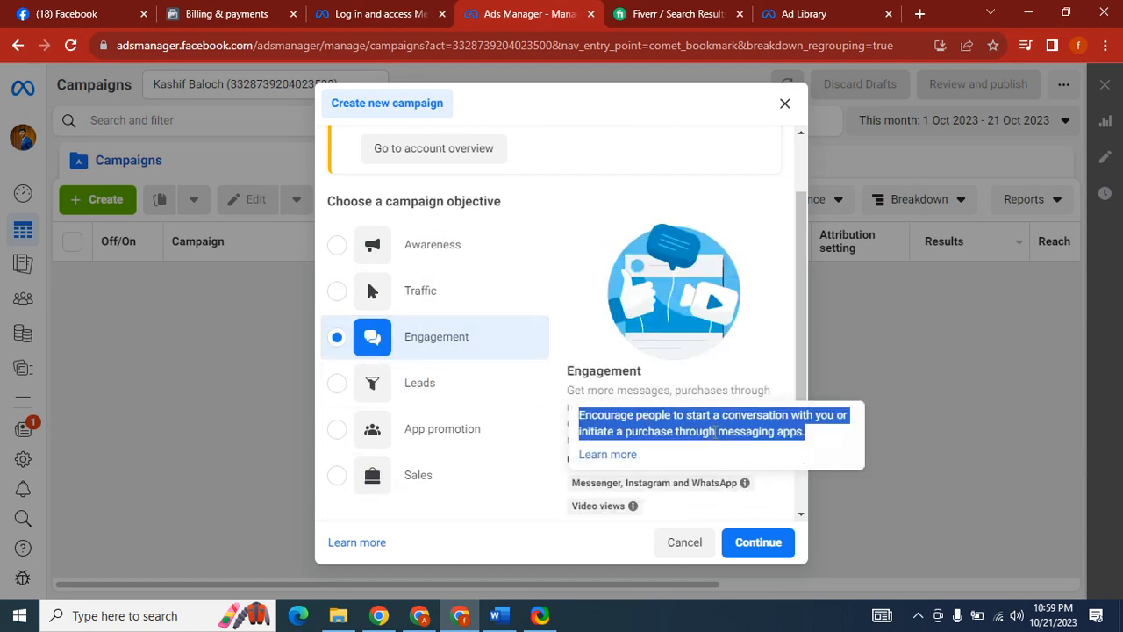
triple_click(731, 427)
click(729, 416)
drag(687, 414, 796, 412)
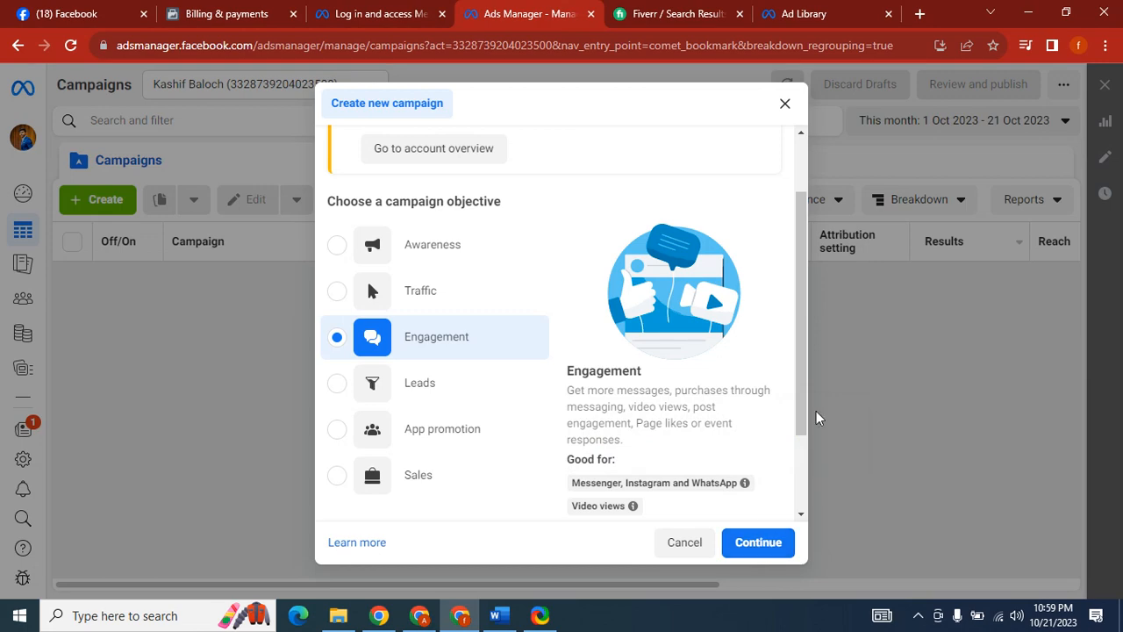
scroll(805, 399, down, 2)
click(758, 543)
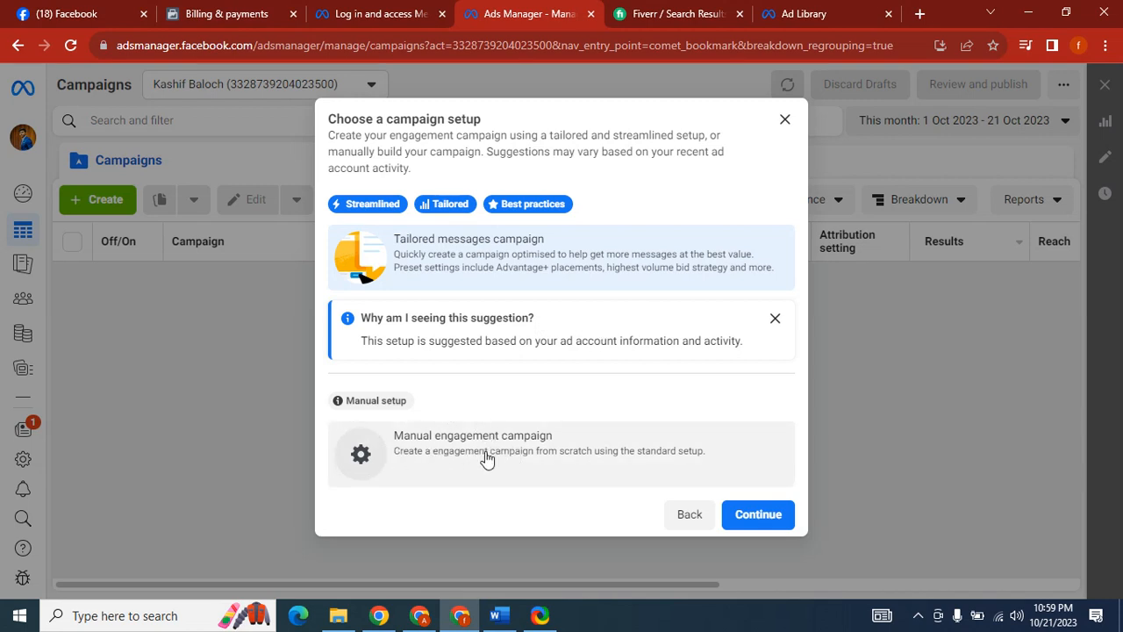
click(756, 512)
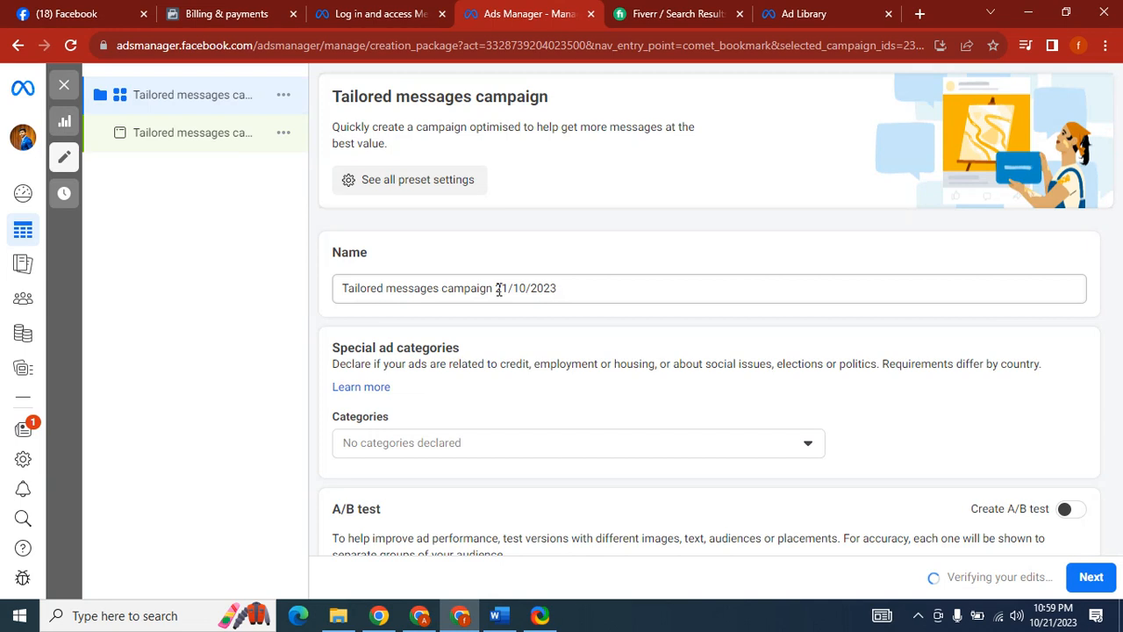
Rename the campaign as "Quran Course 1".
click(454, 289)
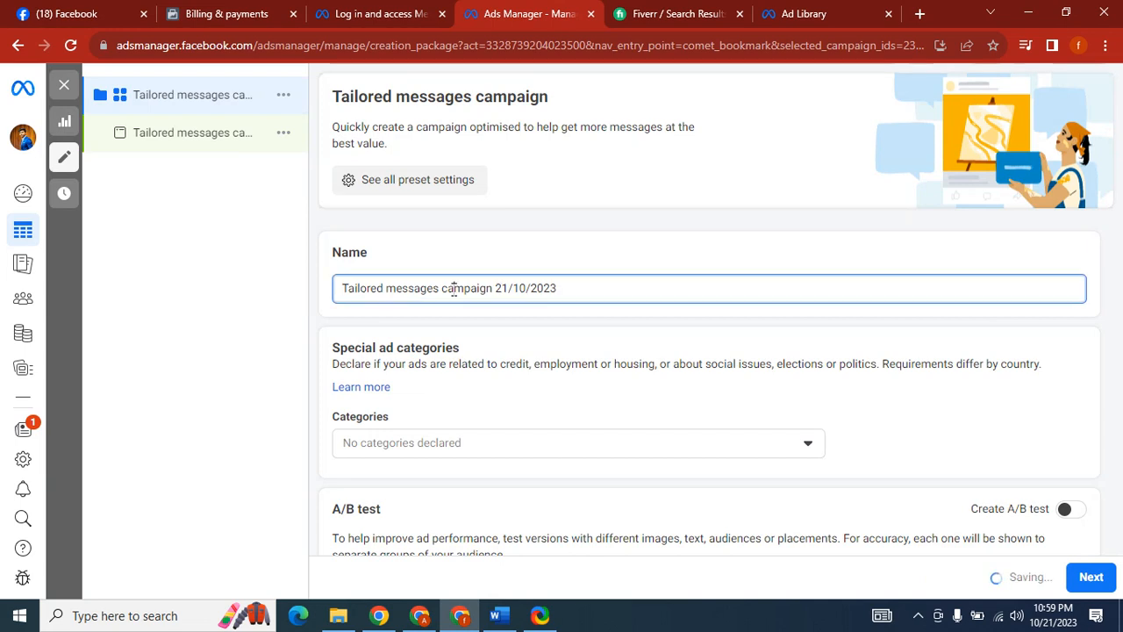
key(ctrl+a)
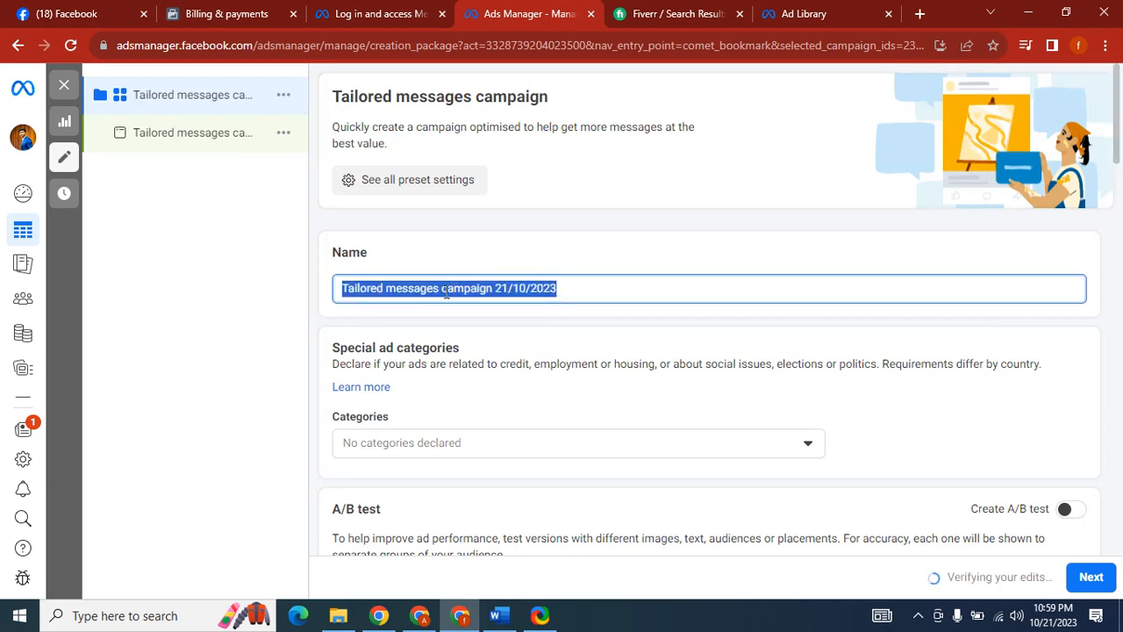
key(BackSpace)
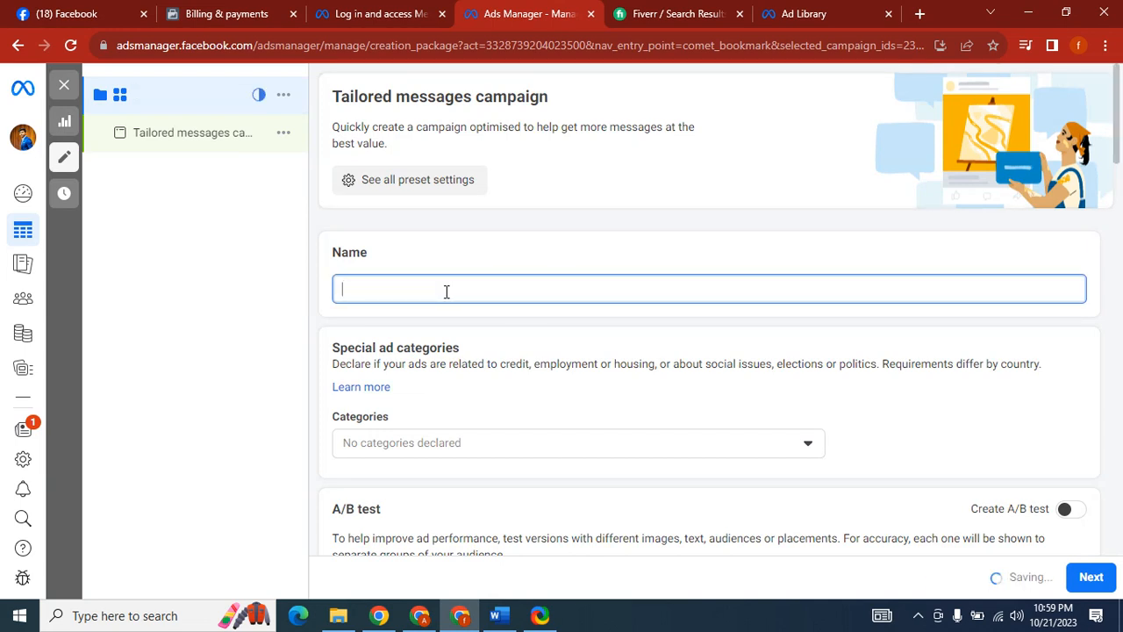
text(Que)
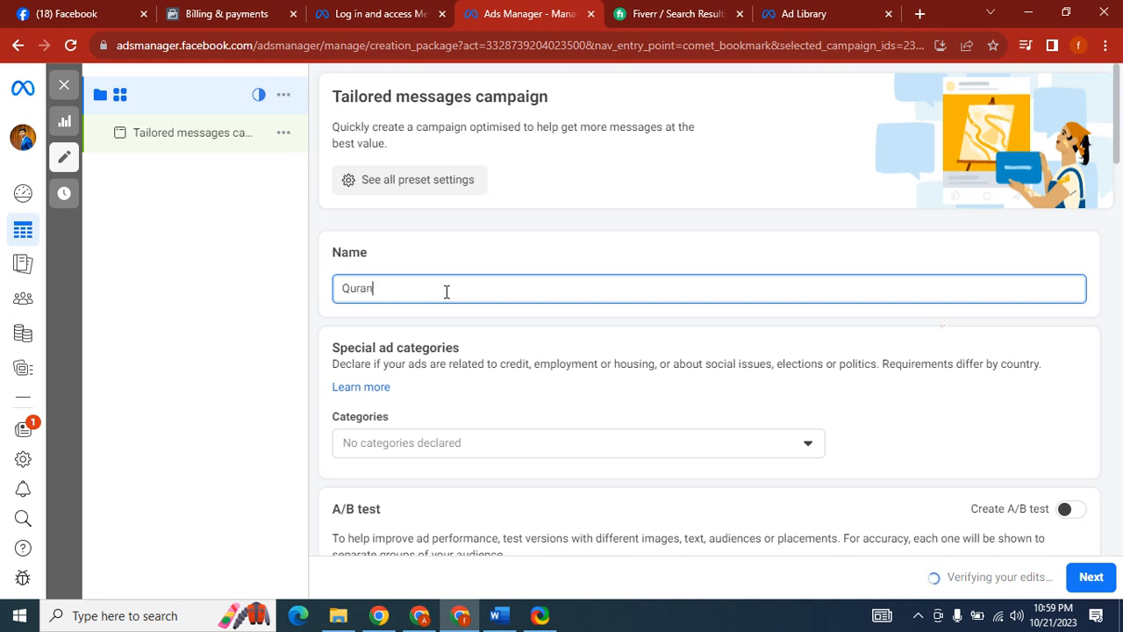
text(an Cour)
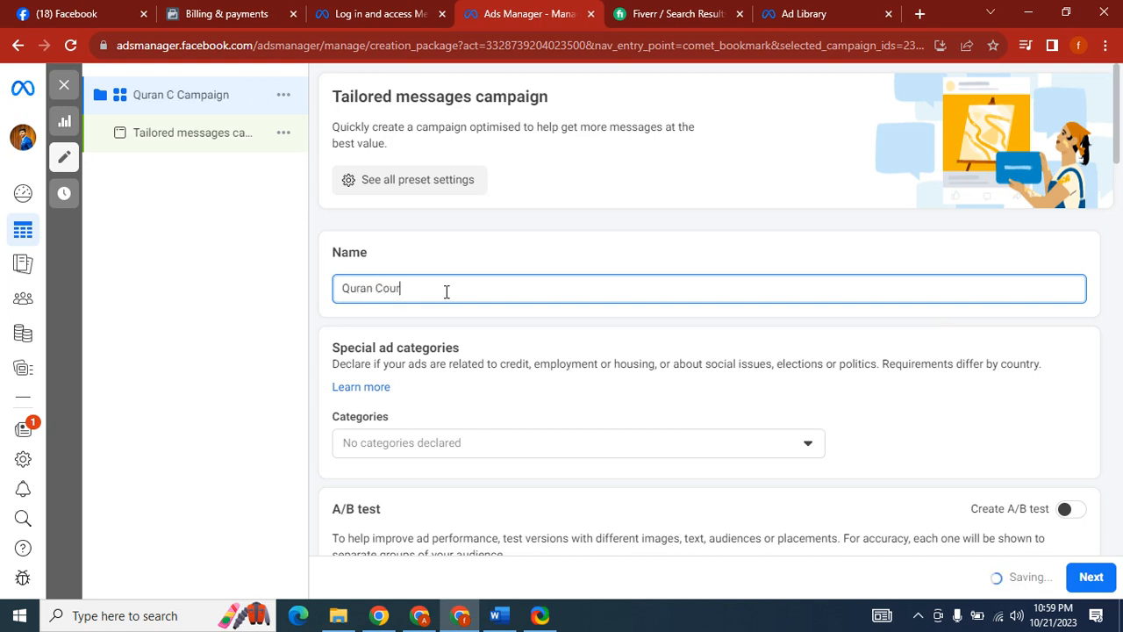
text(se 1)
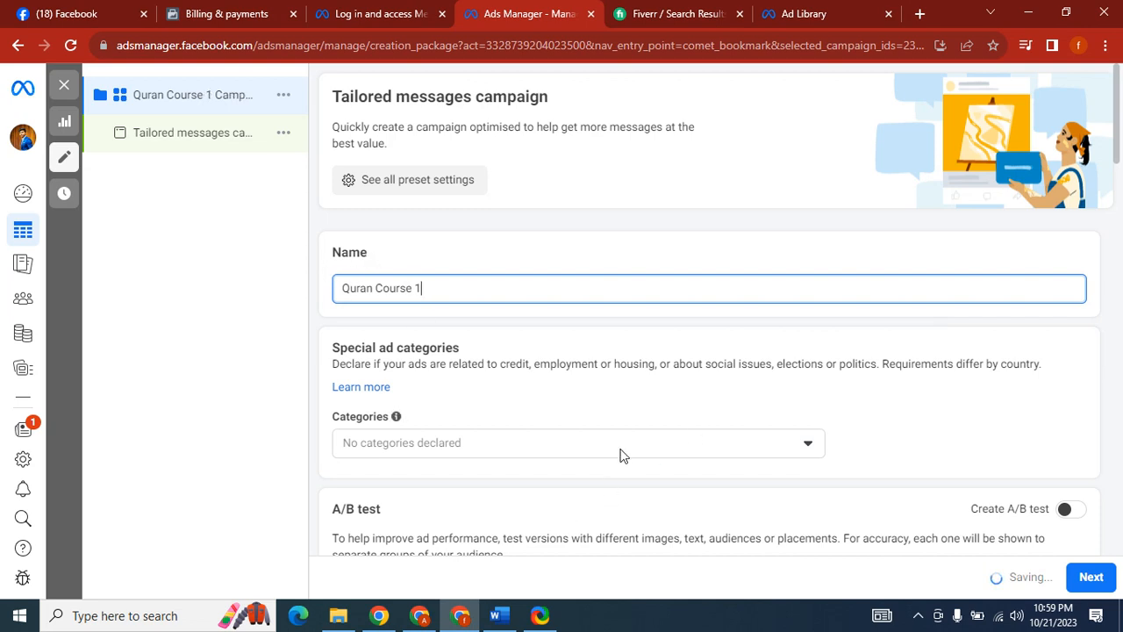
Declare Employment as the campaign's special ad category.
click(601, 452)
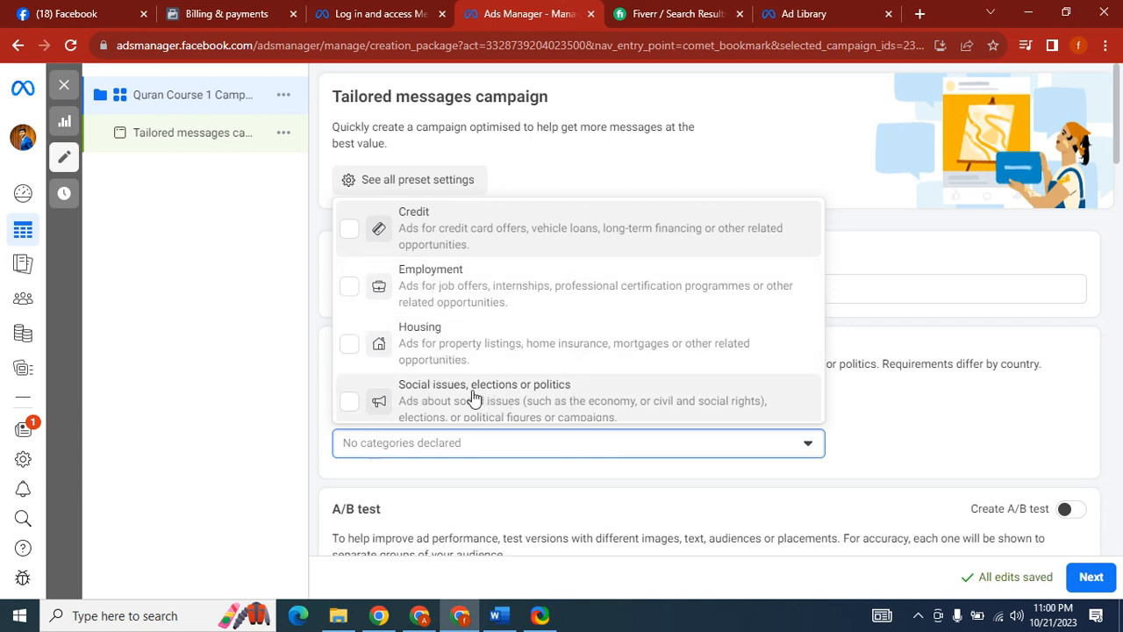
click(350, 286)
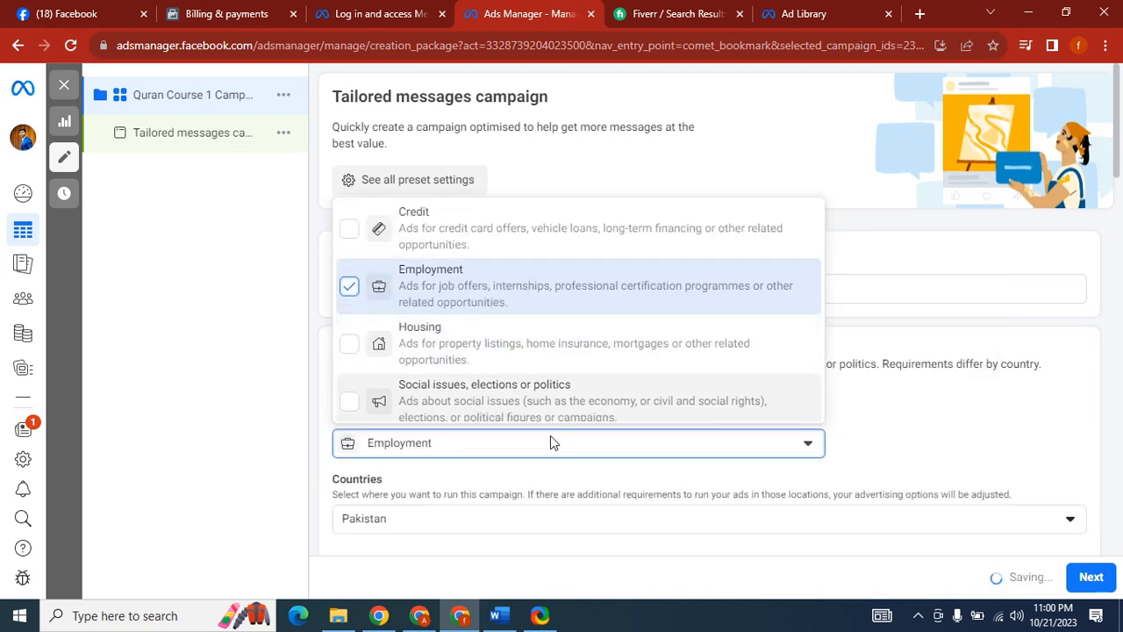
click(927, 444)
Set the conversion's Facebook Page to the first Page offered in the list of available Pages.
scroll(1121, 169, down, 4)
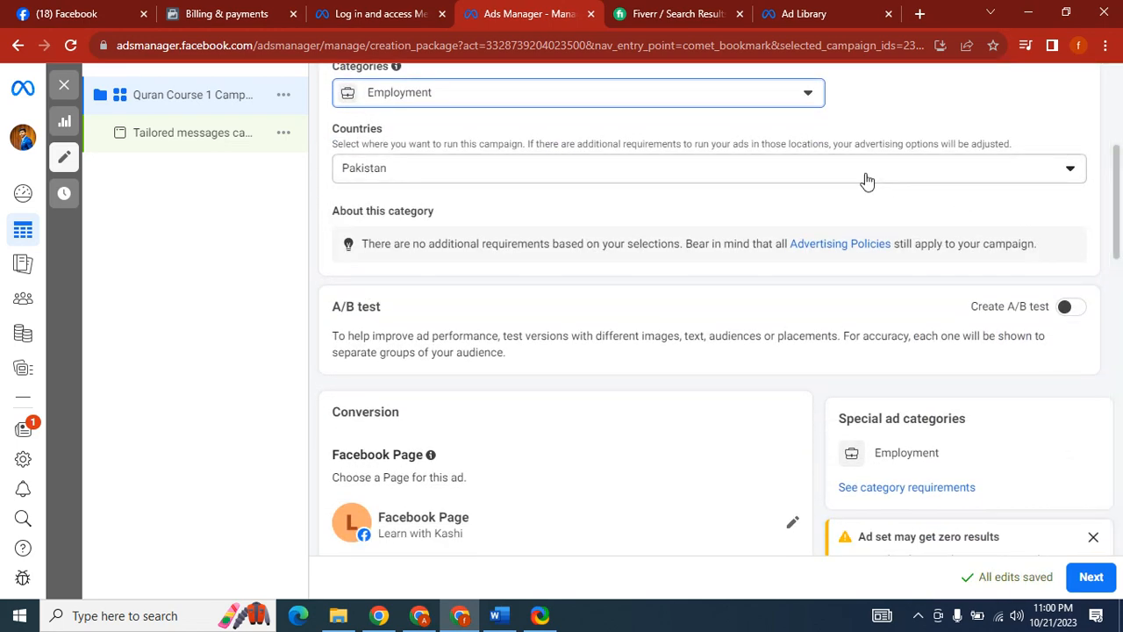
scroll(1120, 231, down, 1)
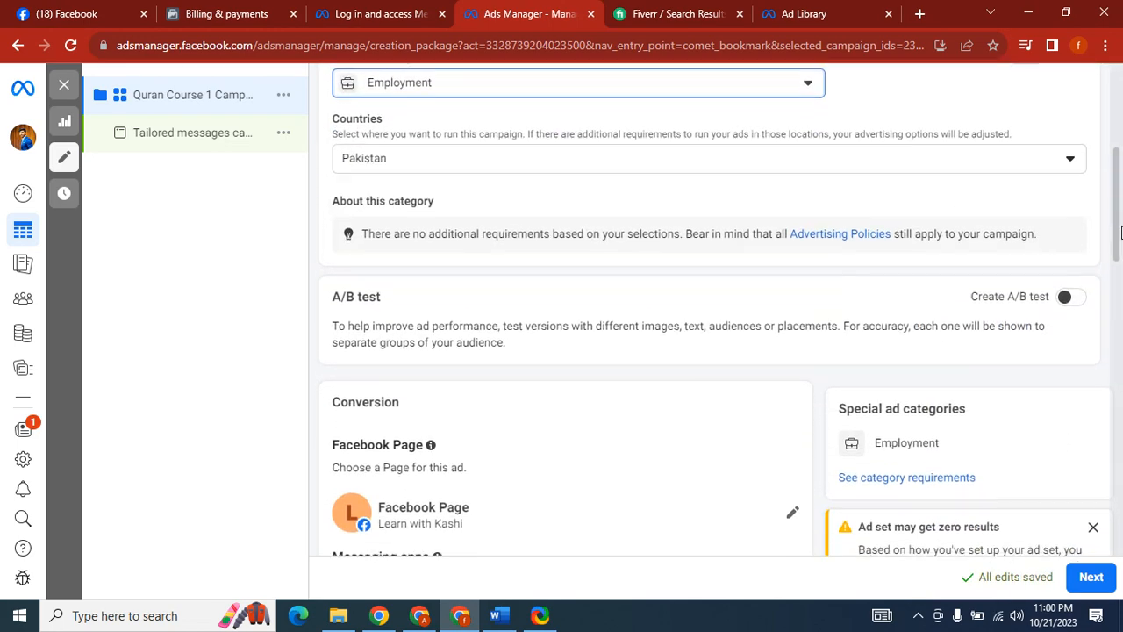
scroll(1120, 231, down, 2)
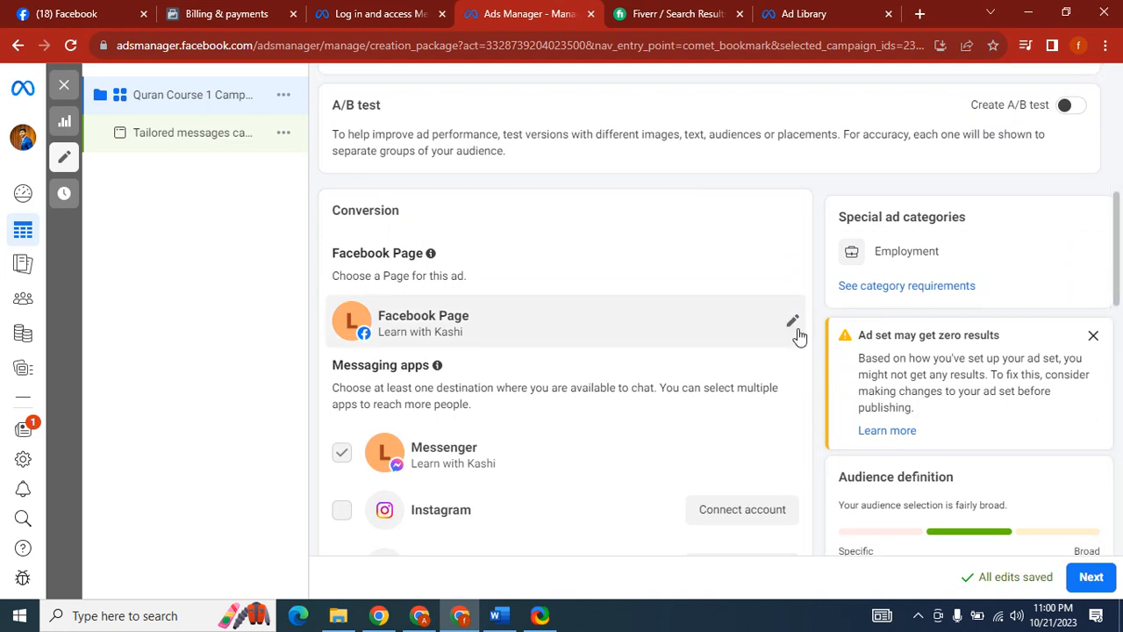
click(795, 329)
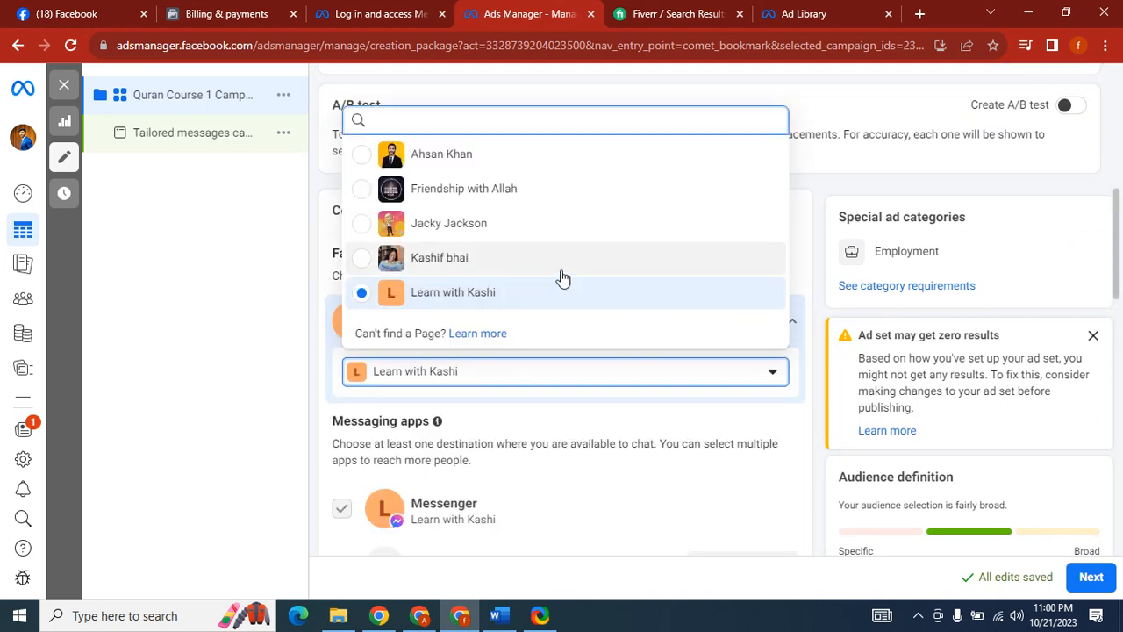
click(504, 160)
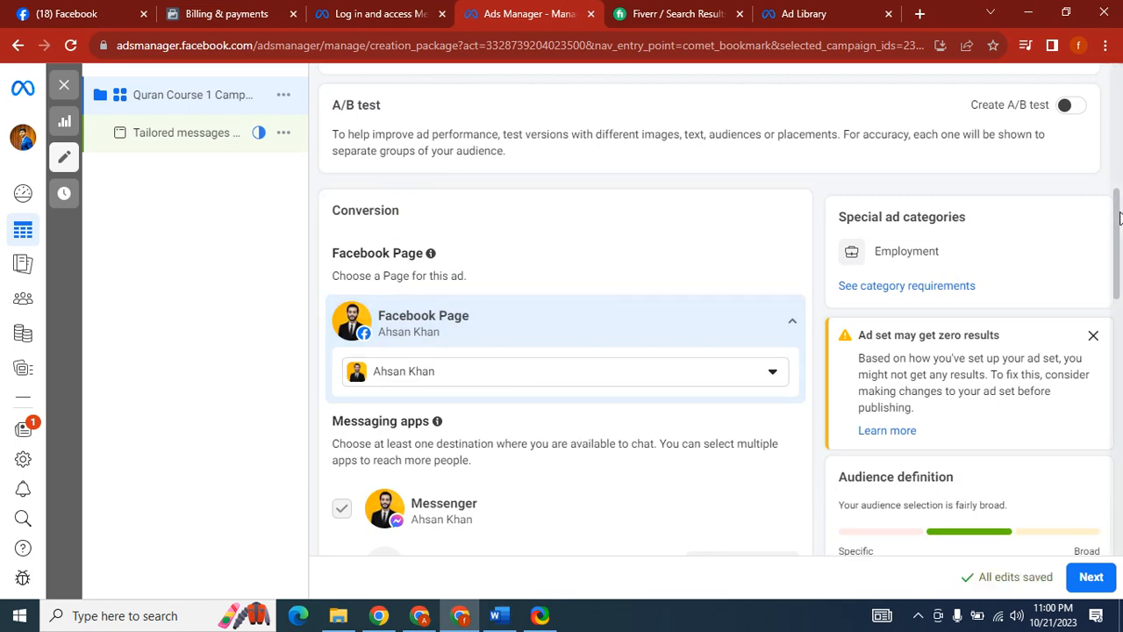
Try the Lifetime budget type in the budget and schedule settings and return to Daily budget.
drag(1118, 217, 1118, 287)
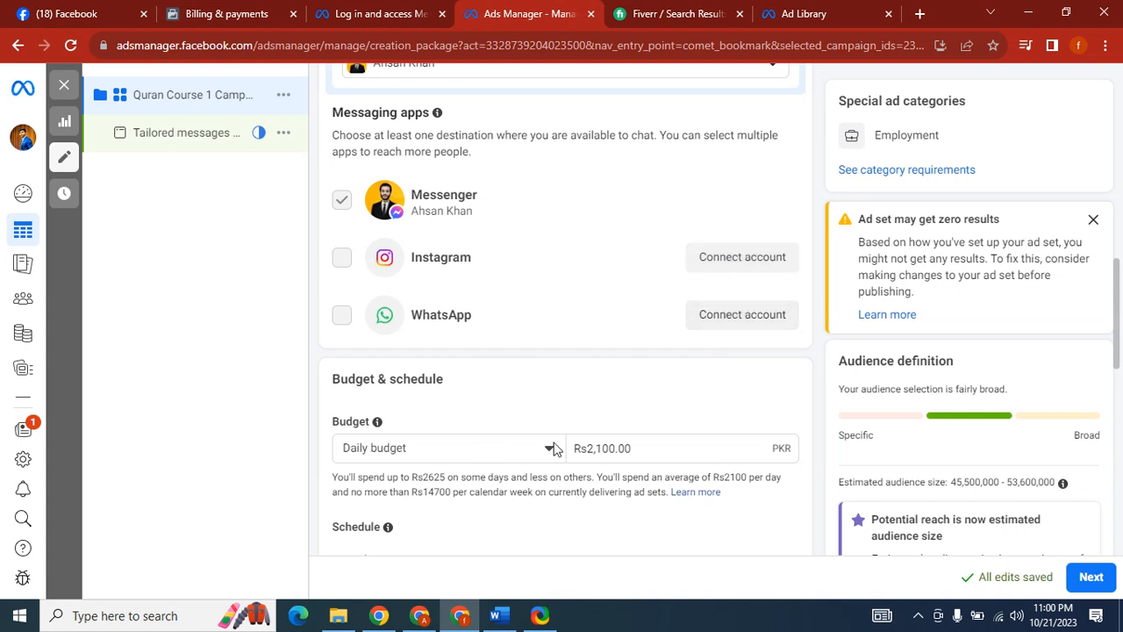
click(519, 451)
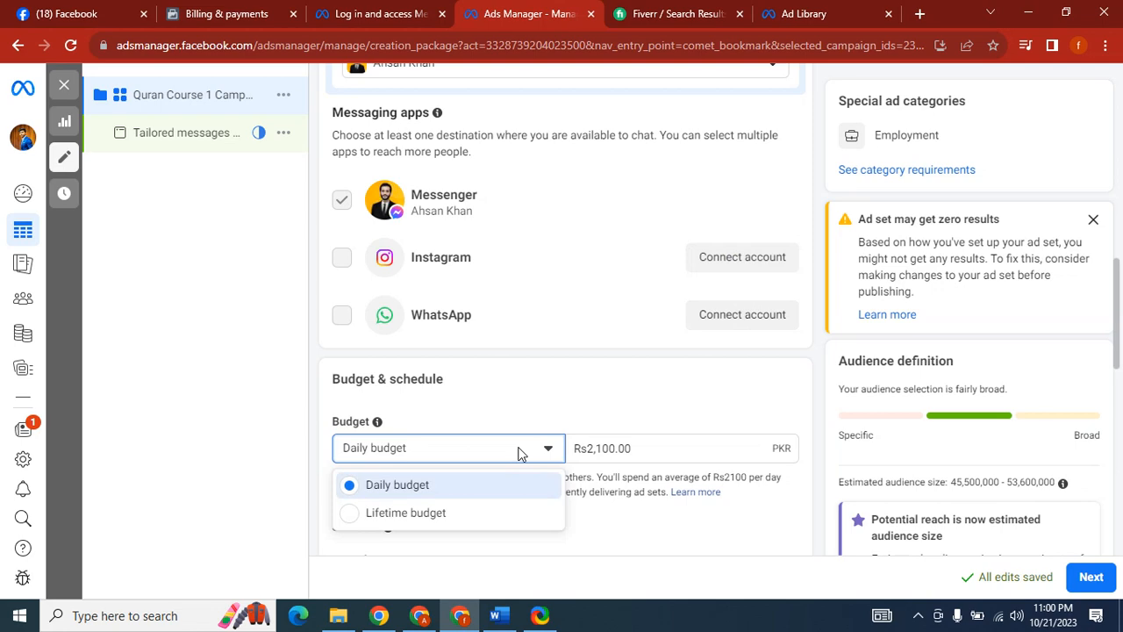
click(579, 412)
click(524, 451)
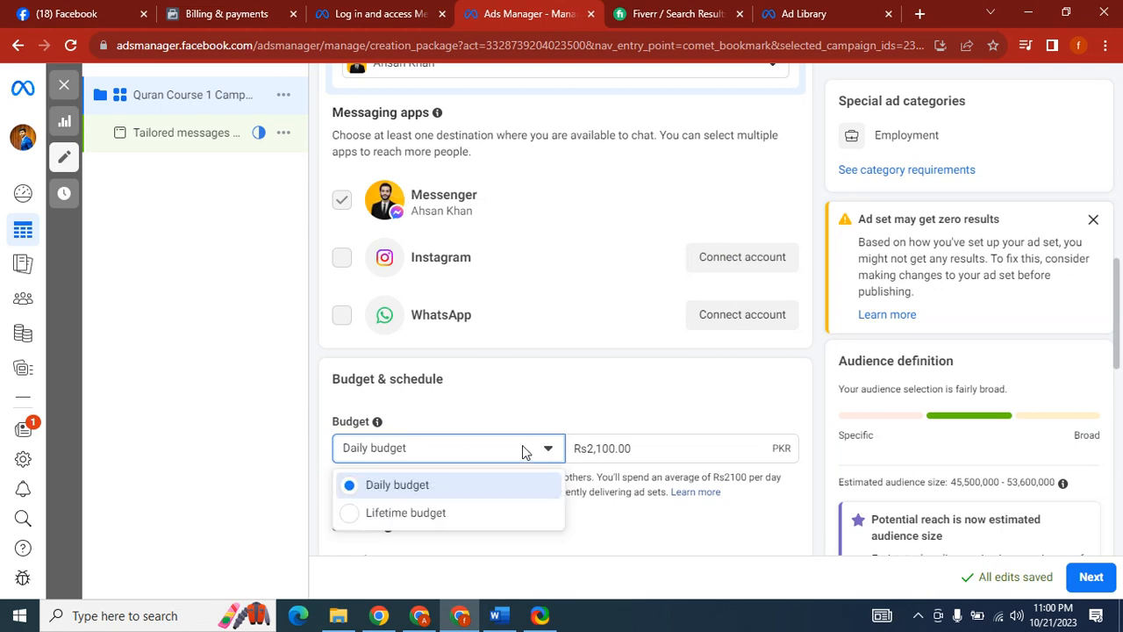
click(465, 515)
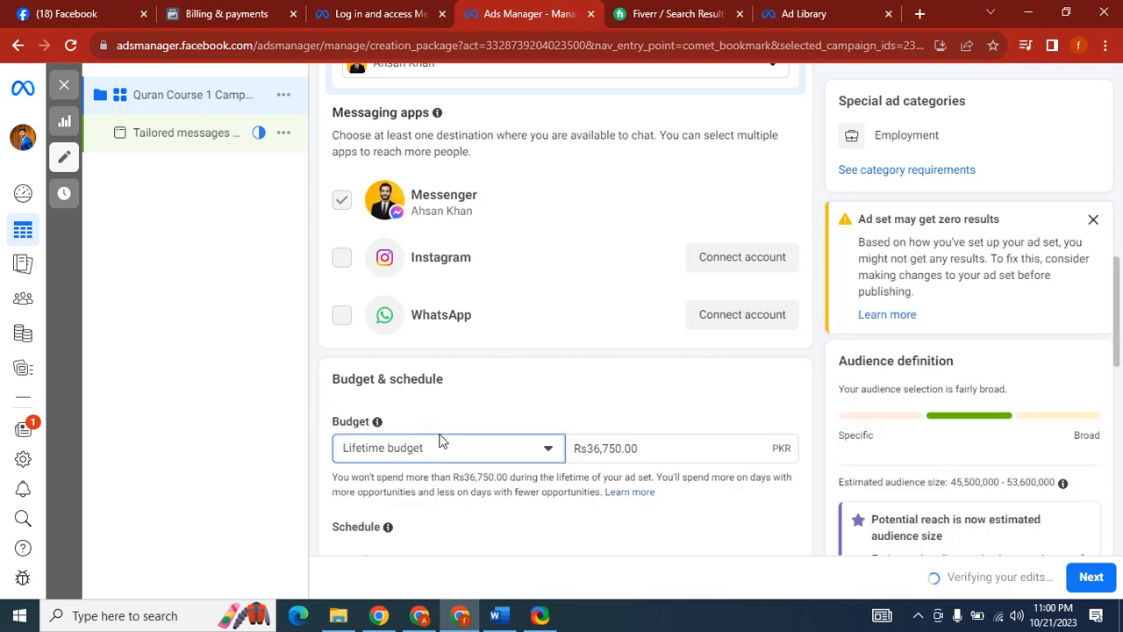
click(443, 448)
click(443, 485)
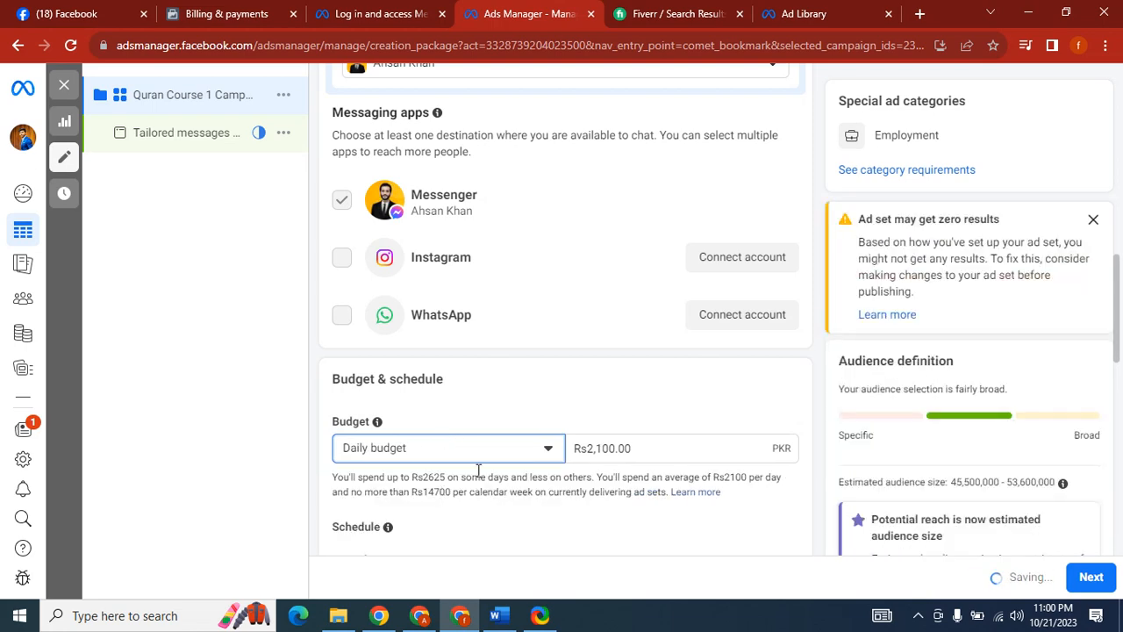
Set the daily budget to Rs10,000.00.
drag(643, 449, 572, 450)
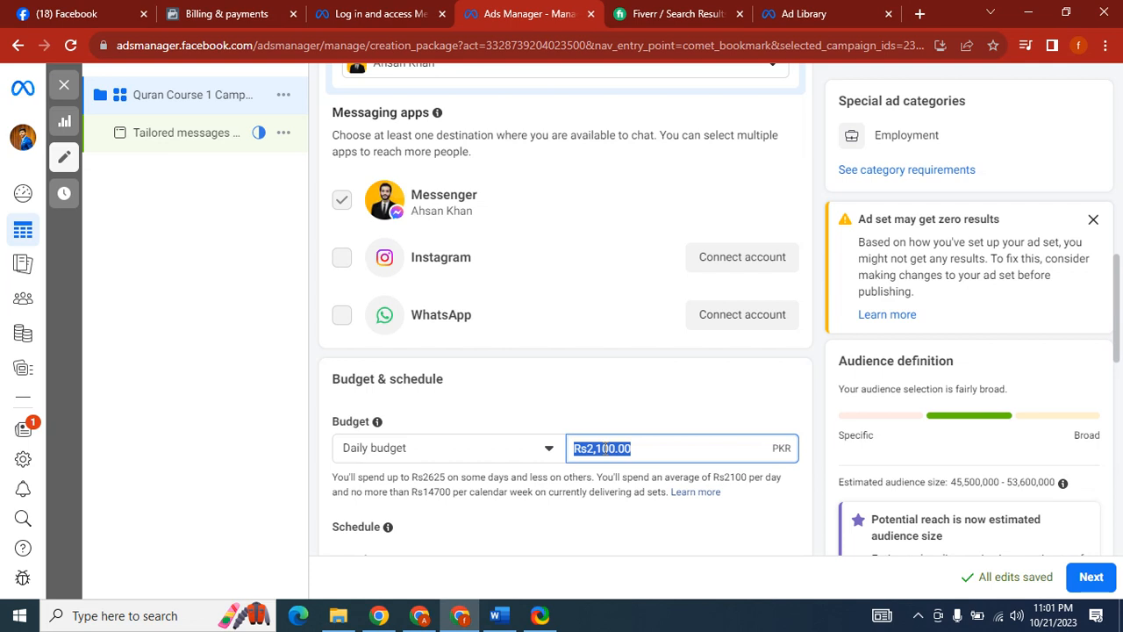
text(100)
click(496, 431)
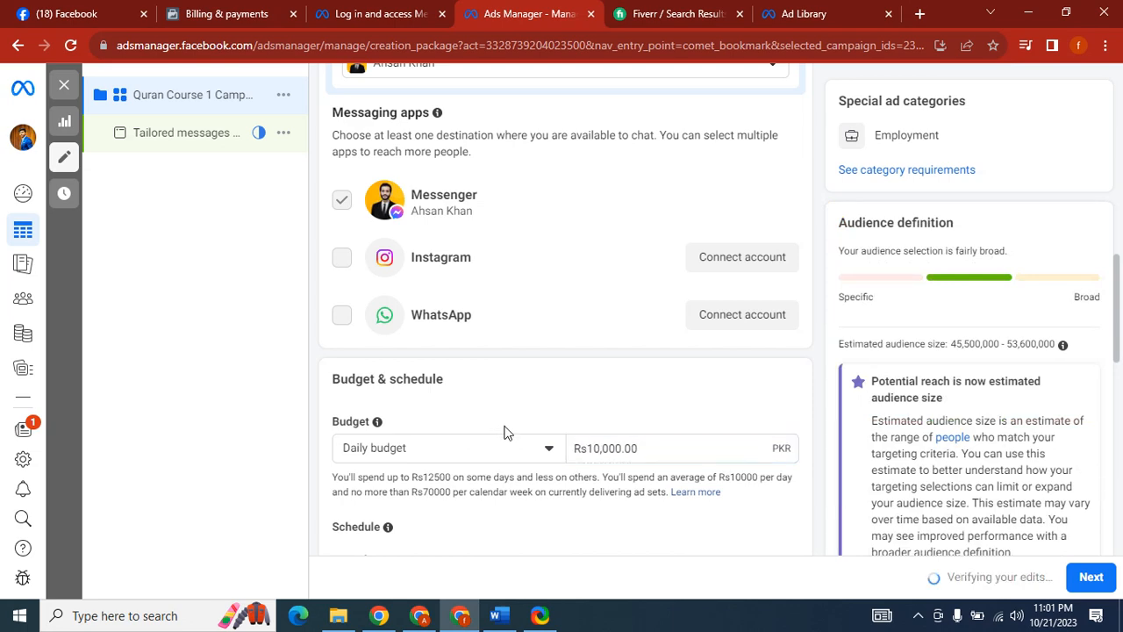
Replace the audience's target location Pakistan with the place Model Town Multan and open its radius setting.
drag(1119, 283, 1120, 446)
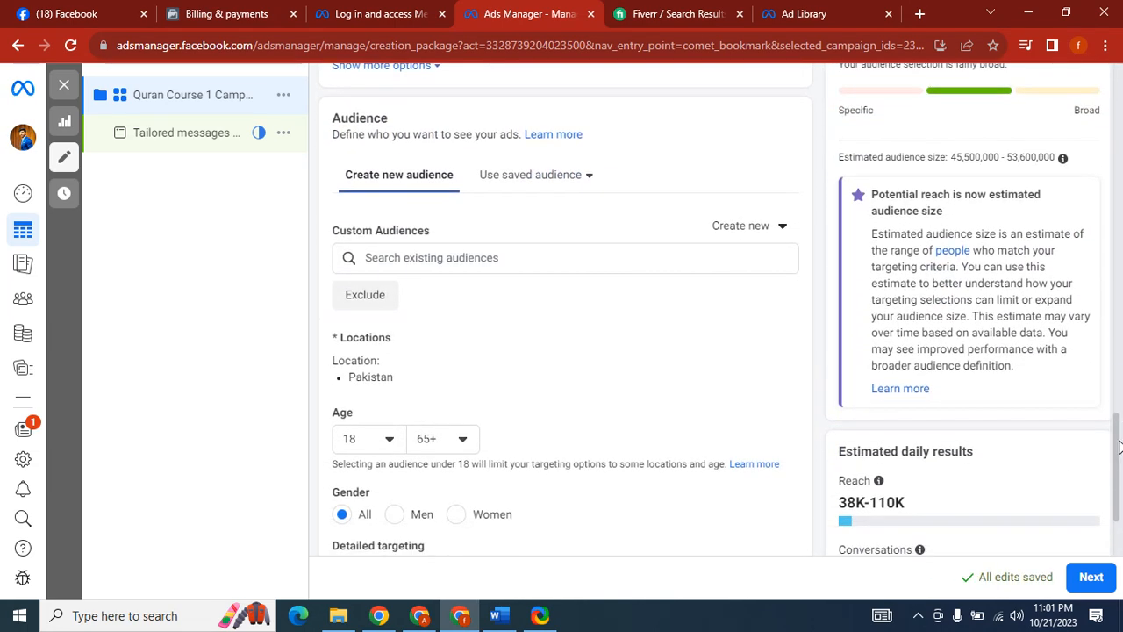
click(426, 258)
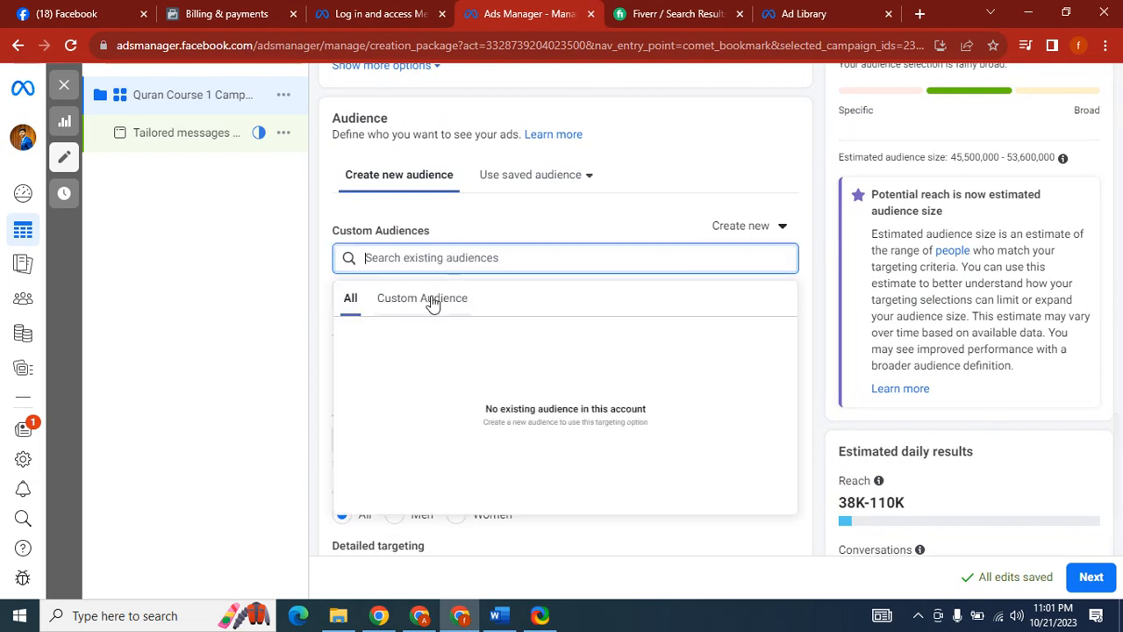
click(486, 221)
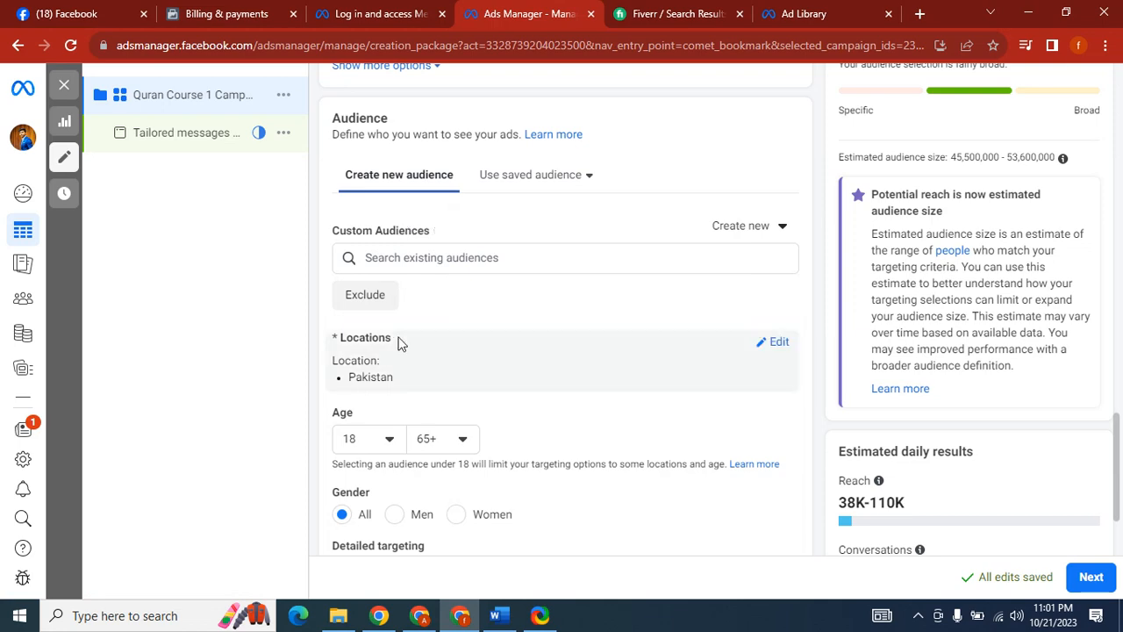
click(780, 343)
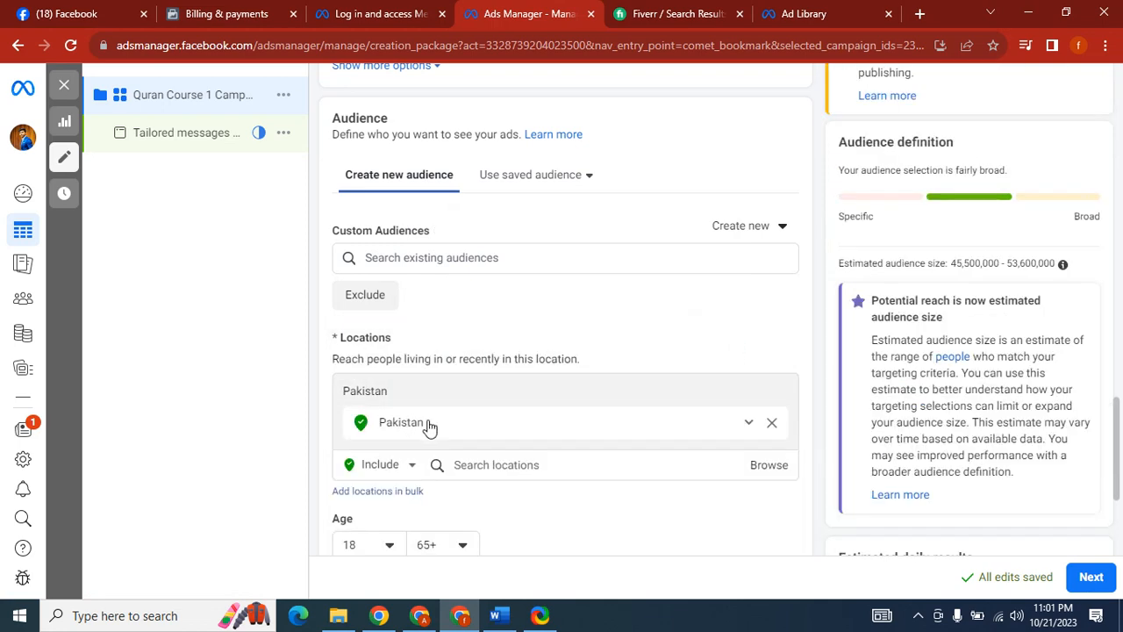
double_click(392, 423)
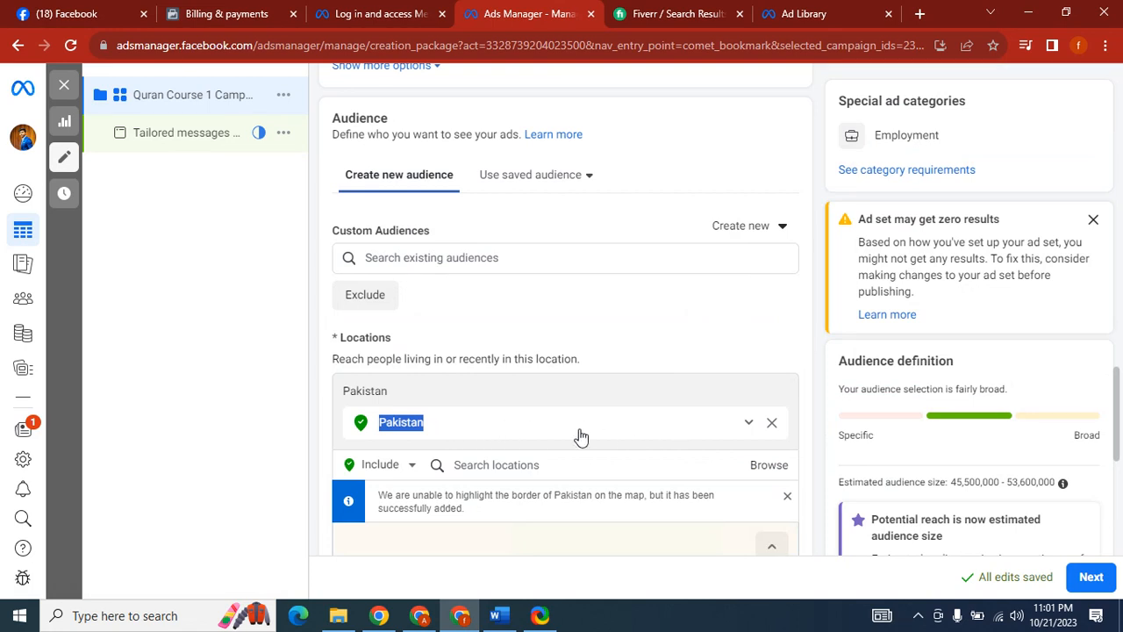
click(518, 464)
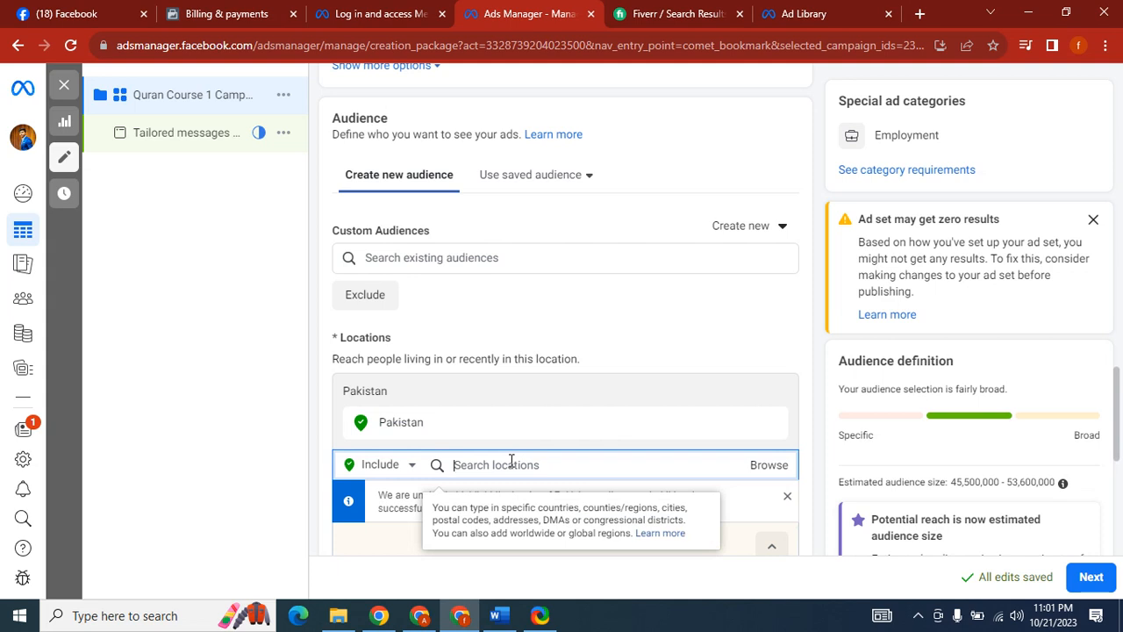
text(Model Town Multan)
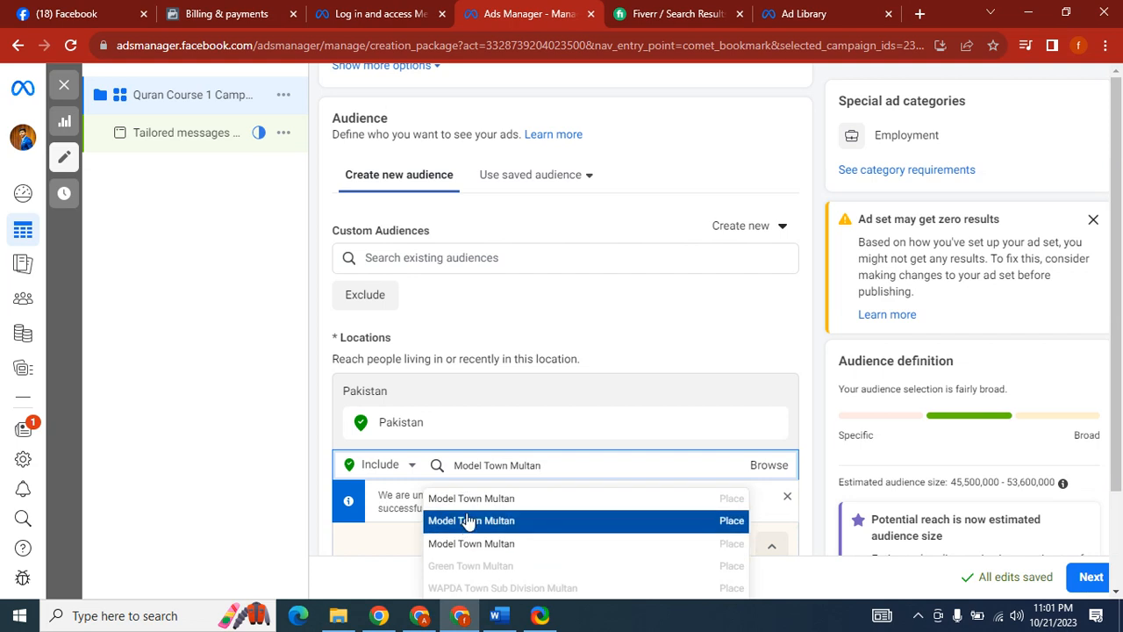
click(478, 500)
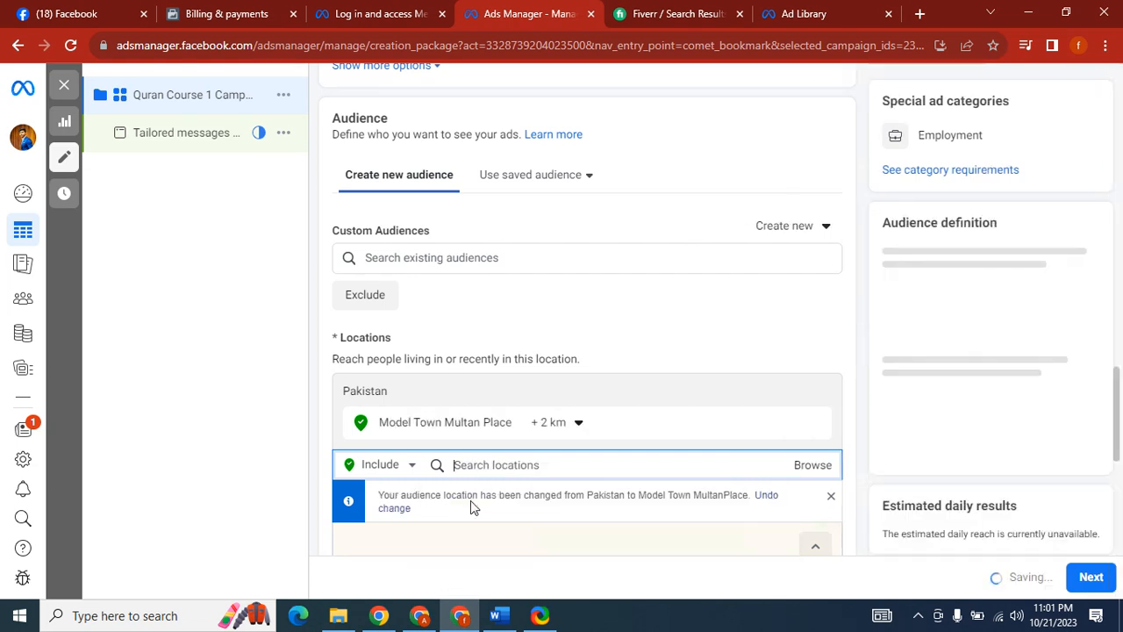
click(575, 424)
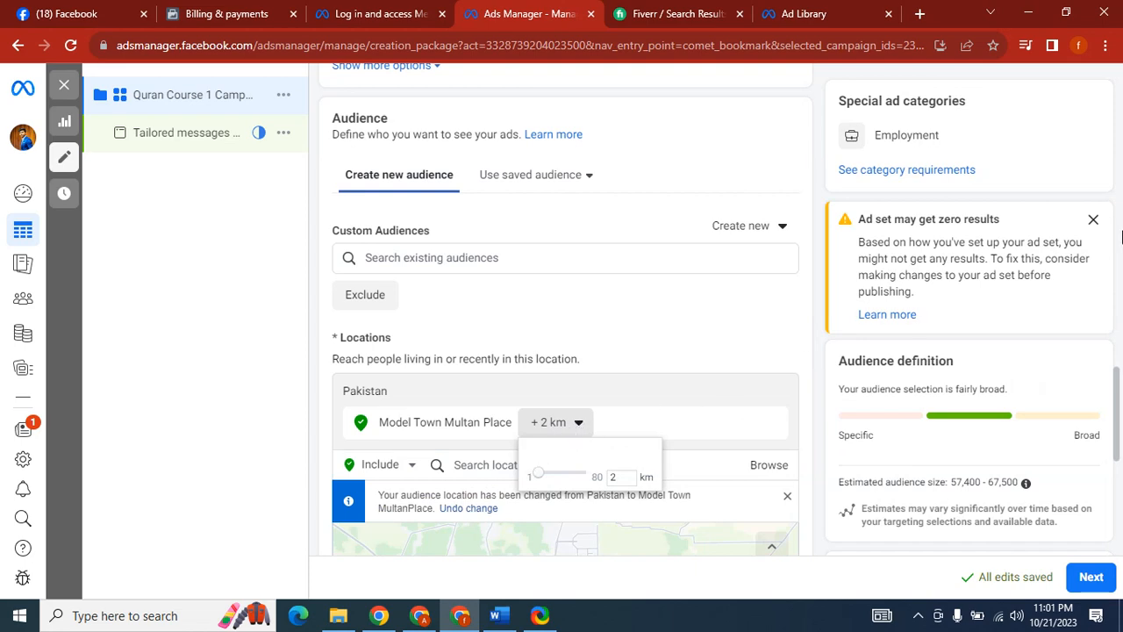
Set the target radius around Model Town Multan Place to 10 km, after trying 44 km.
drag(1117, 383, 1120, 440)
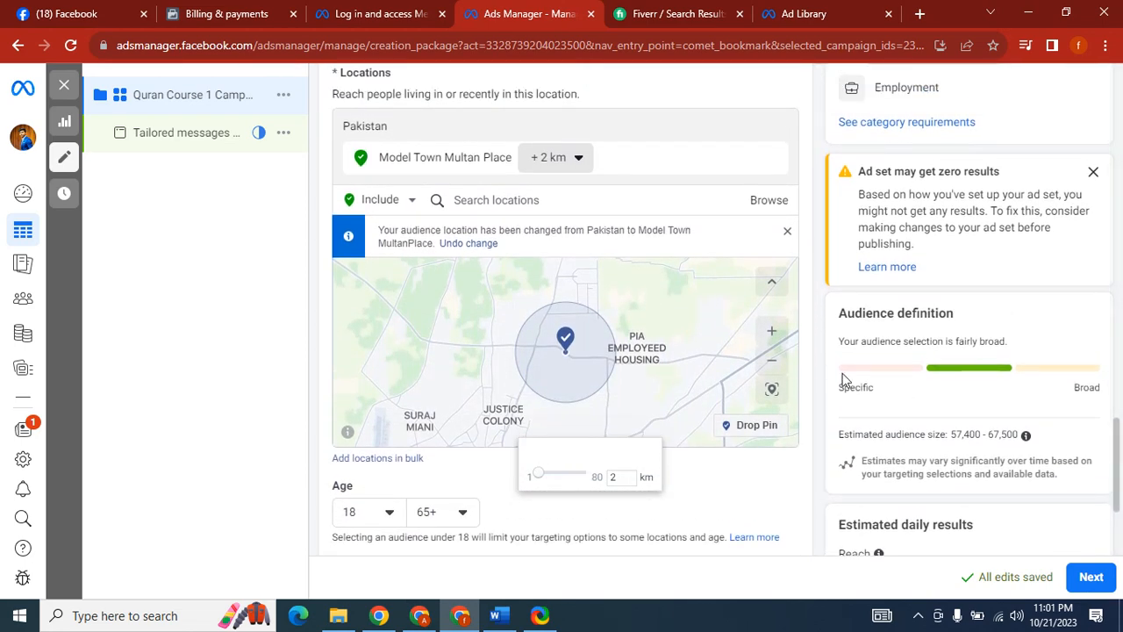
drag(538, 479, 572, 479)
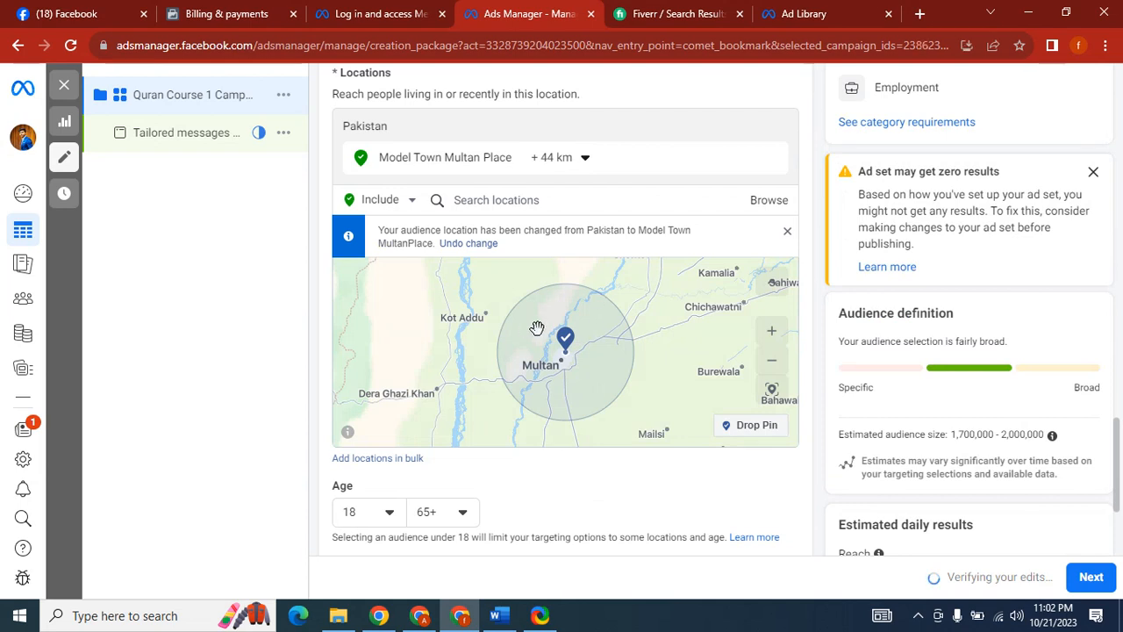
click(584, 159)
drag(562, 215, 546, 216)
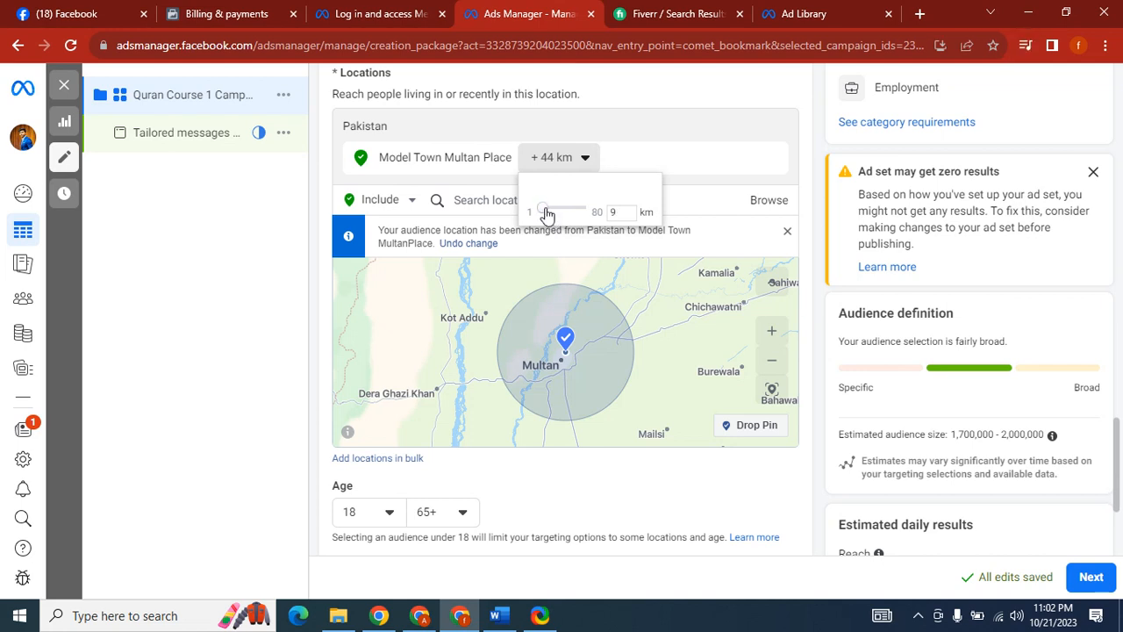
click(559, 296)
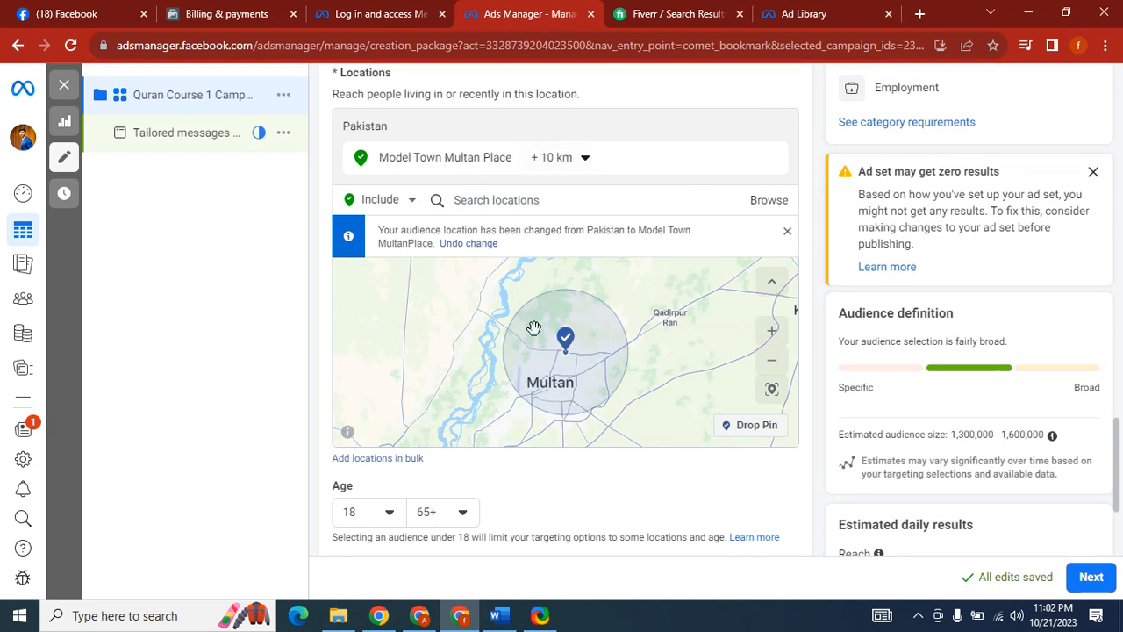
Set the audience's maximum age to 40.
click(453, 514)
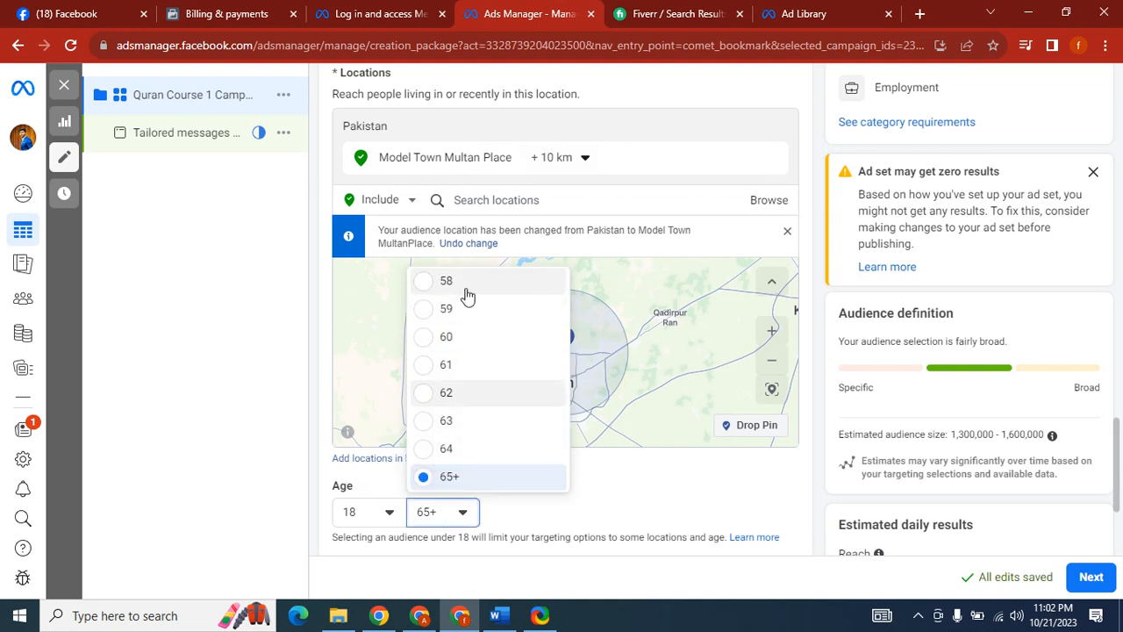
scroll(468, 297, up, 2)
scroll(468, 296, up, 3)
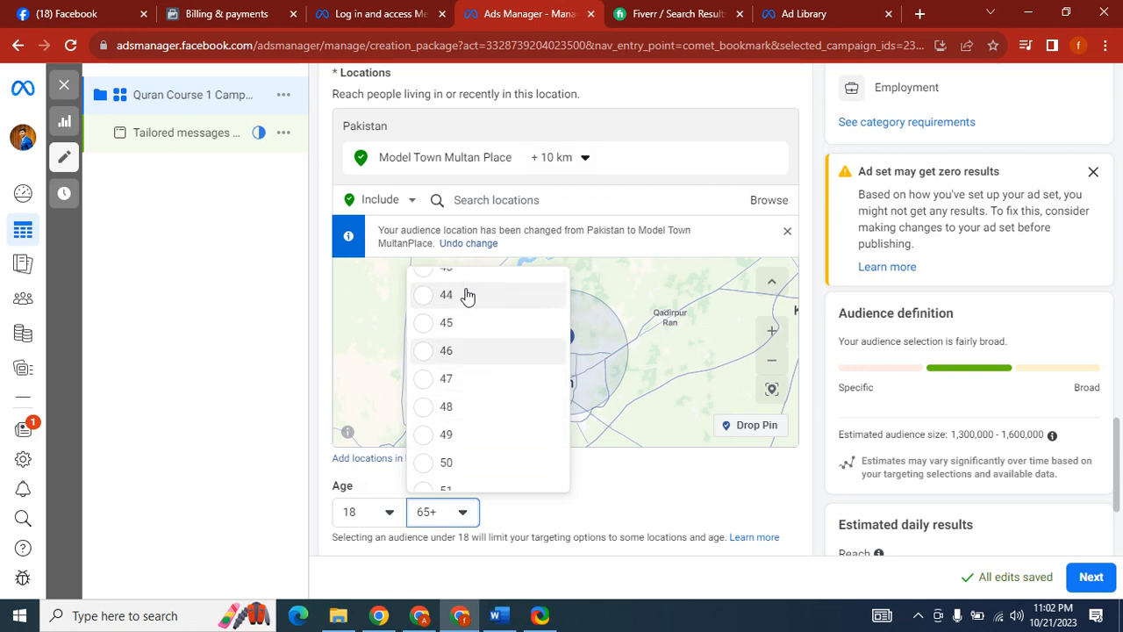
scroll(468, 297, up, 1)
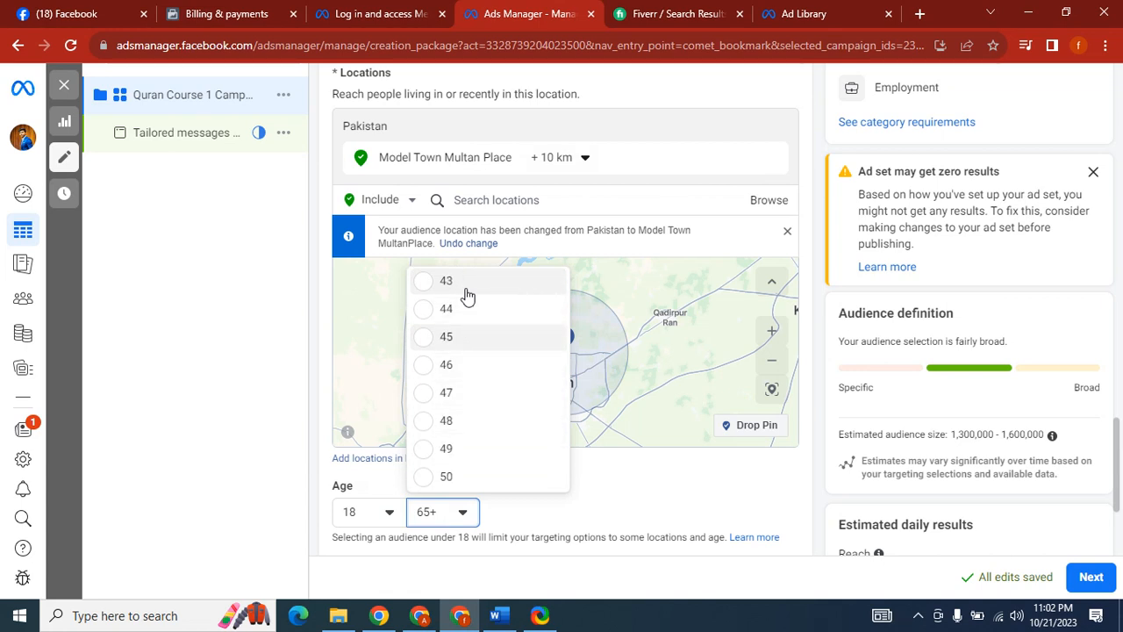
scroll(467, 297, up, 2)
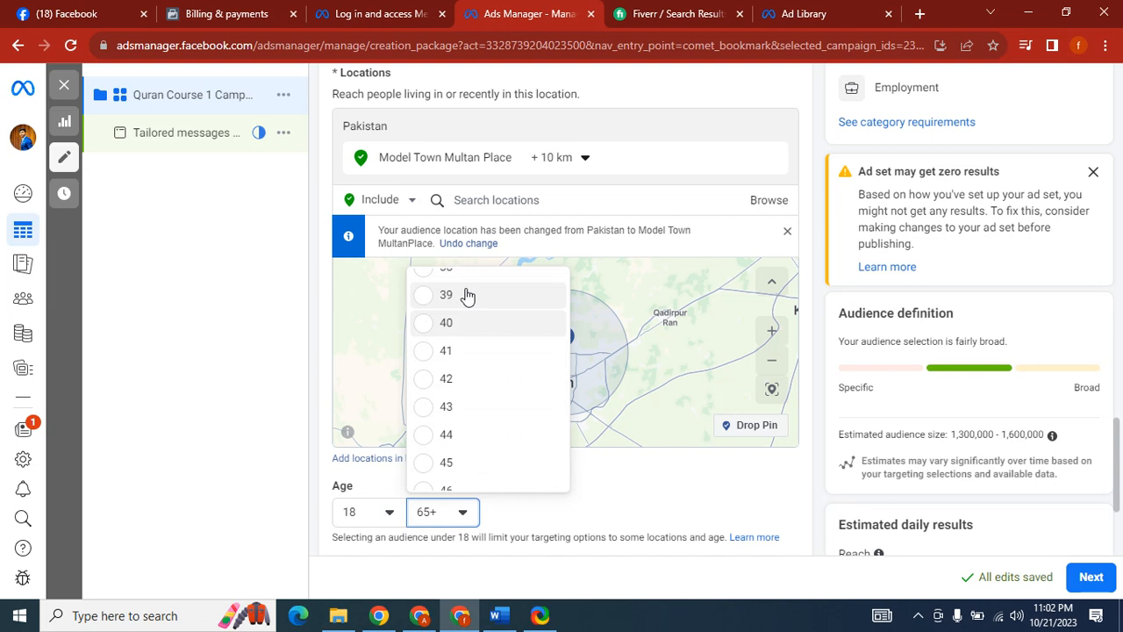
click(431, 323)
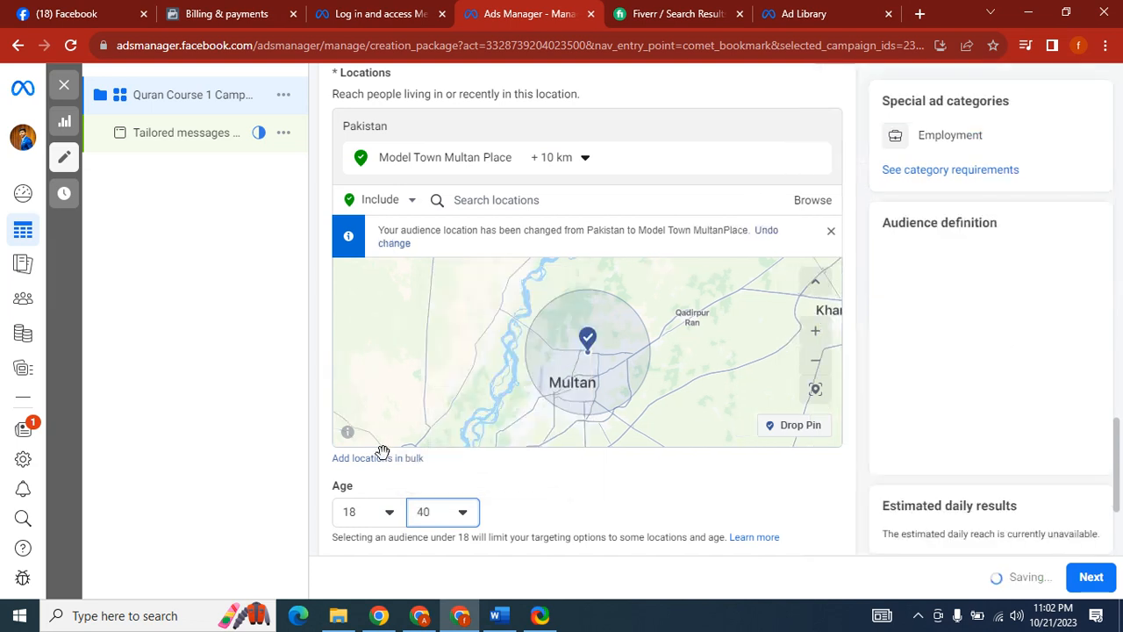
Look through the minimum age options and choose 18 for the audience.
click(377, 513)
key(Up)
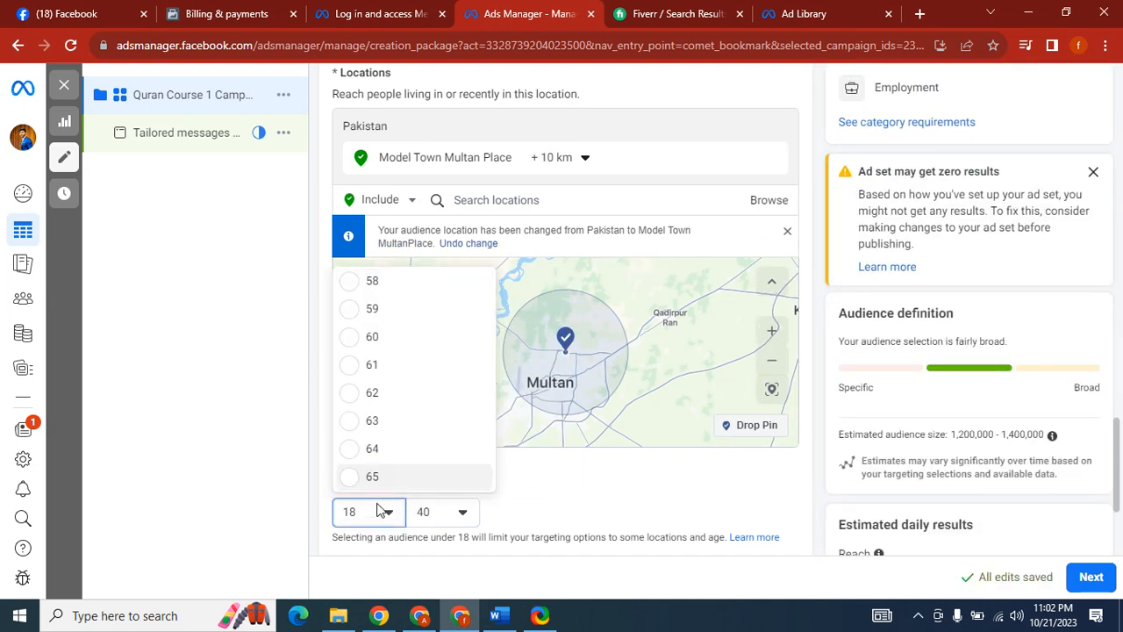
key(Up)
key(Up)
key(Up)
key(Down)
key(Down)
key(Down)
key(Down)
key(Down)
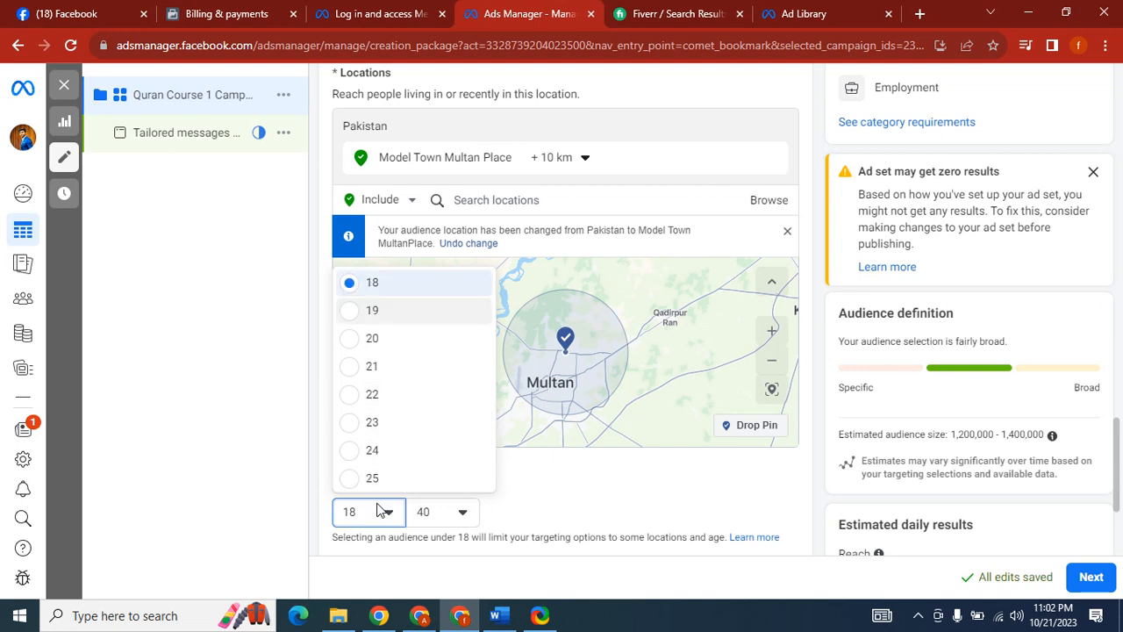
key(Down)
key(Up)
key(Up)
key(Up)
key(Down)
key(Down)
click(388, 282)
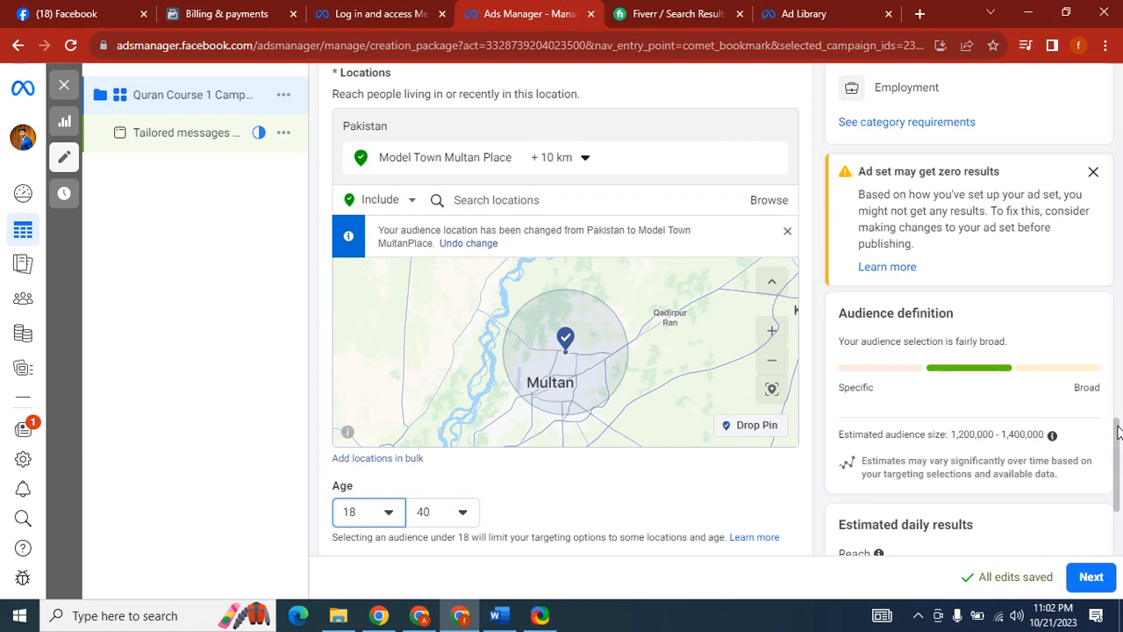
Search the detailed targeting for Travel and add the Frequent travellers behaviour.
drag(1115, 429, 1119, 478)
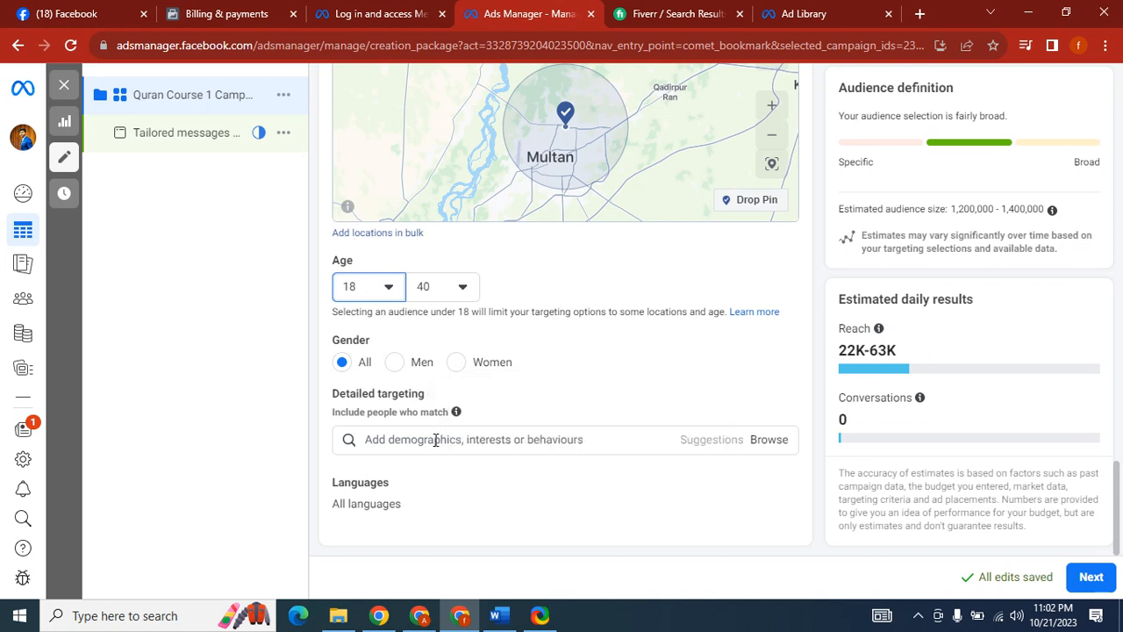
click(406, 442)
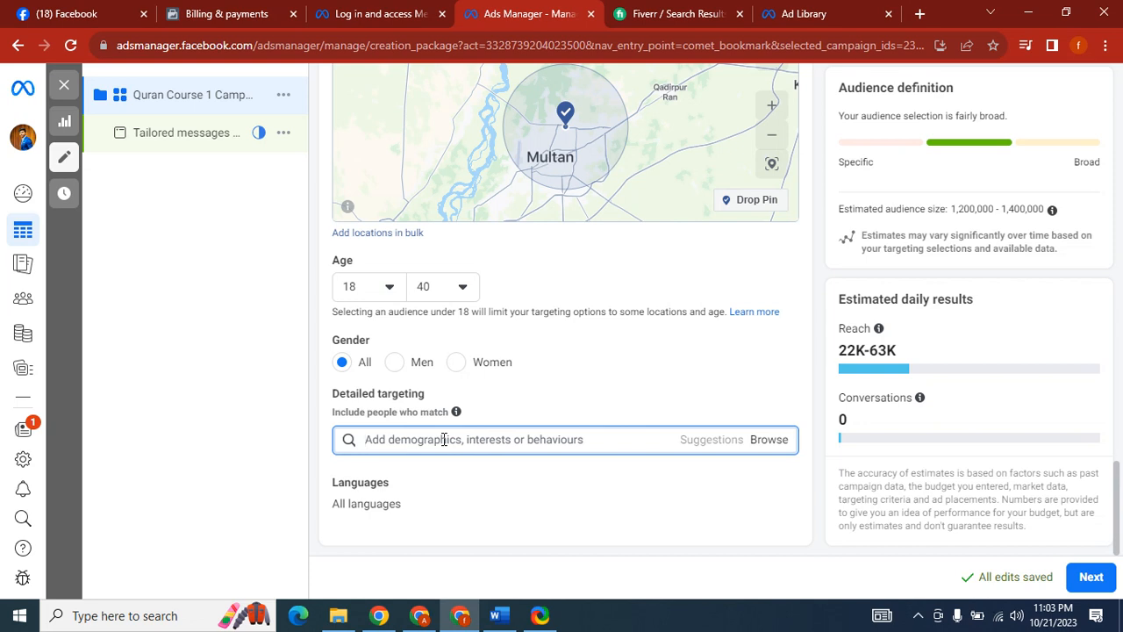
text(Travel)
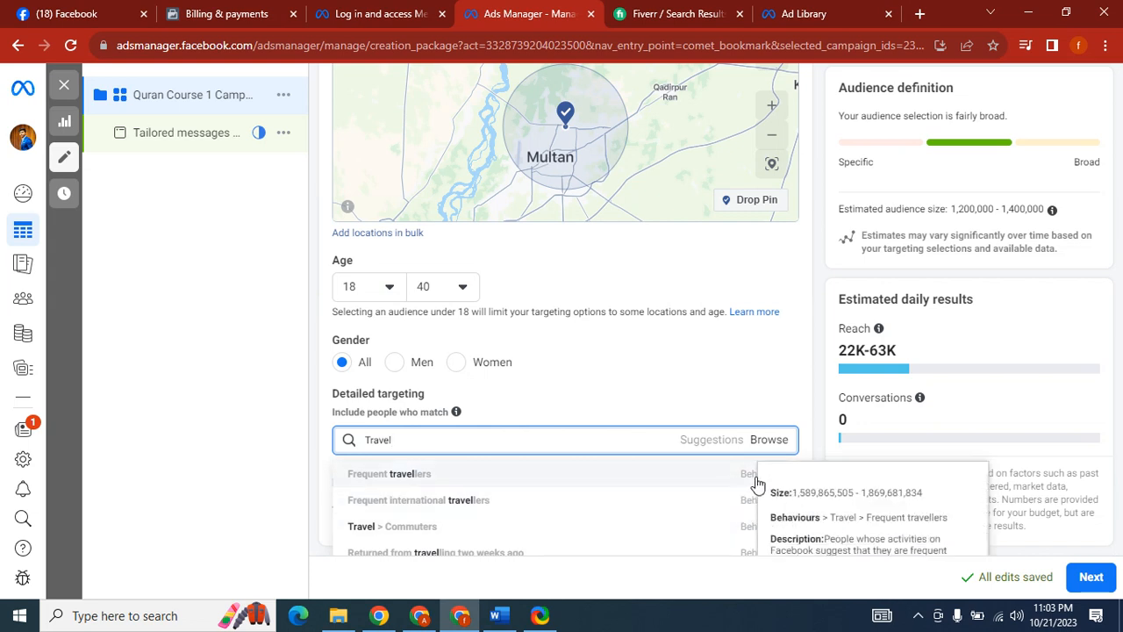
click(394, 480)
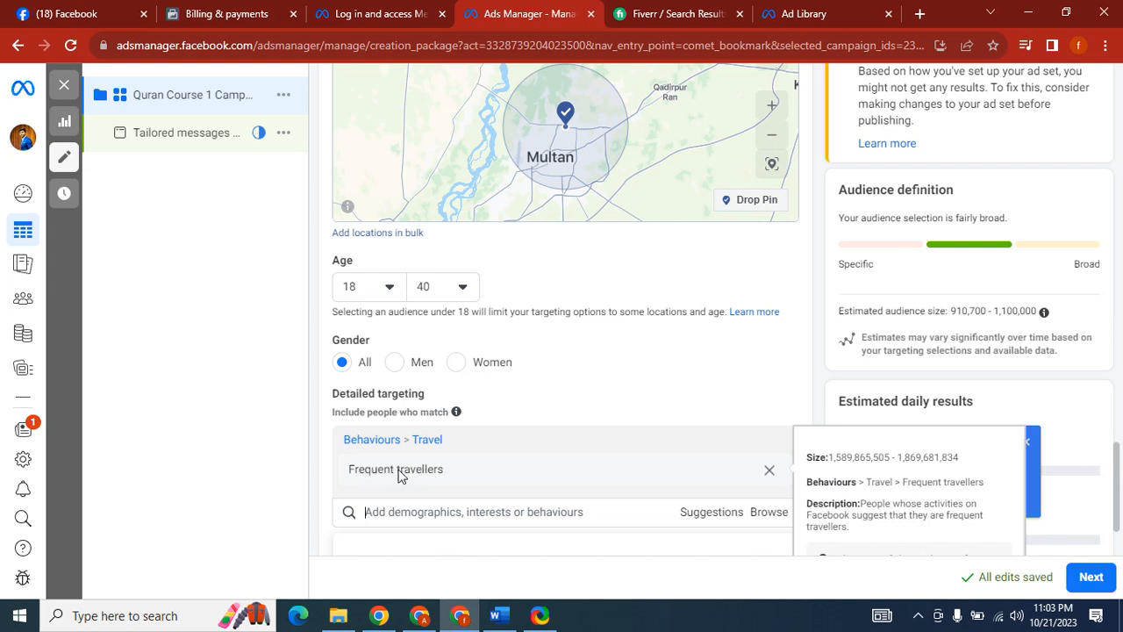
Remove the Frequent travellers behaviour from the detailed targeting.
scroll(1114, 450, down, 2)
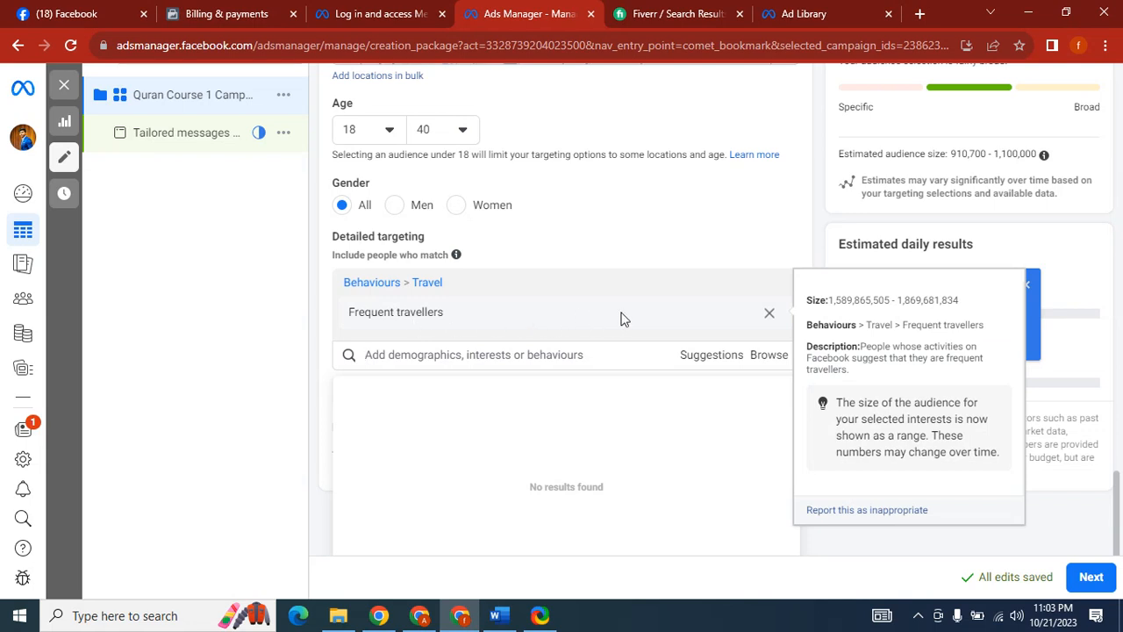
click(772, 325)
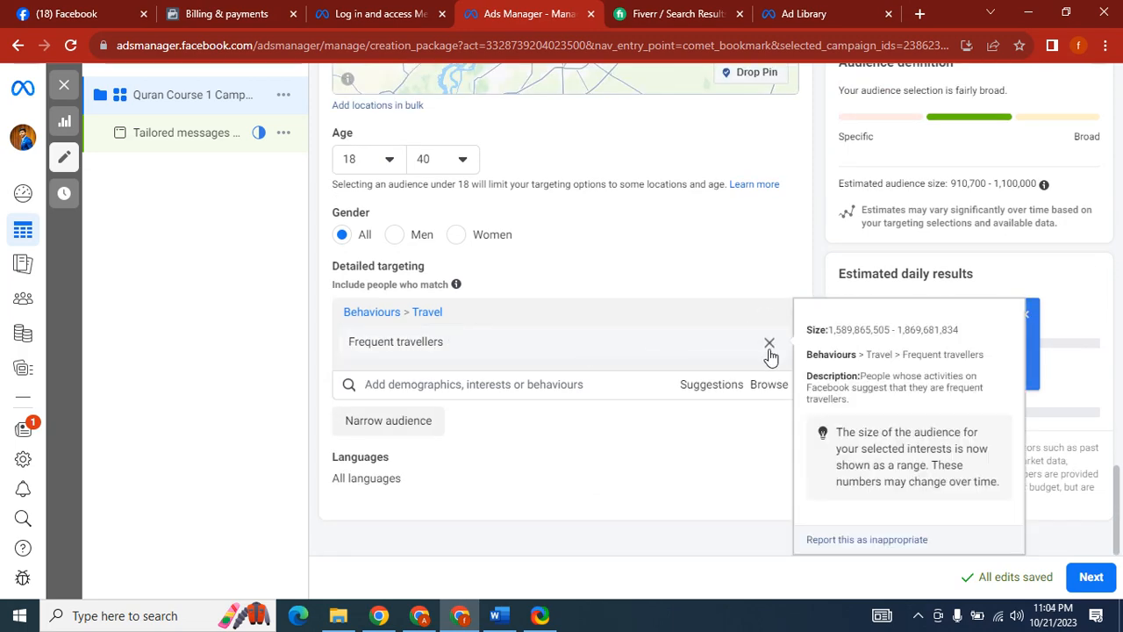
click(769, 344)
Search the detailed targeting for Madni and clear the search text.
click(504, 442)
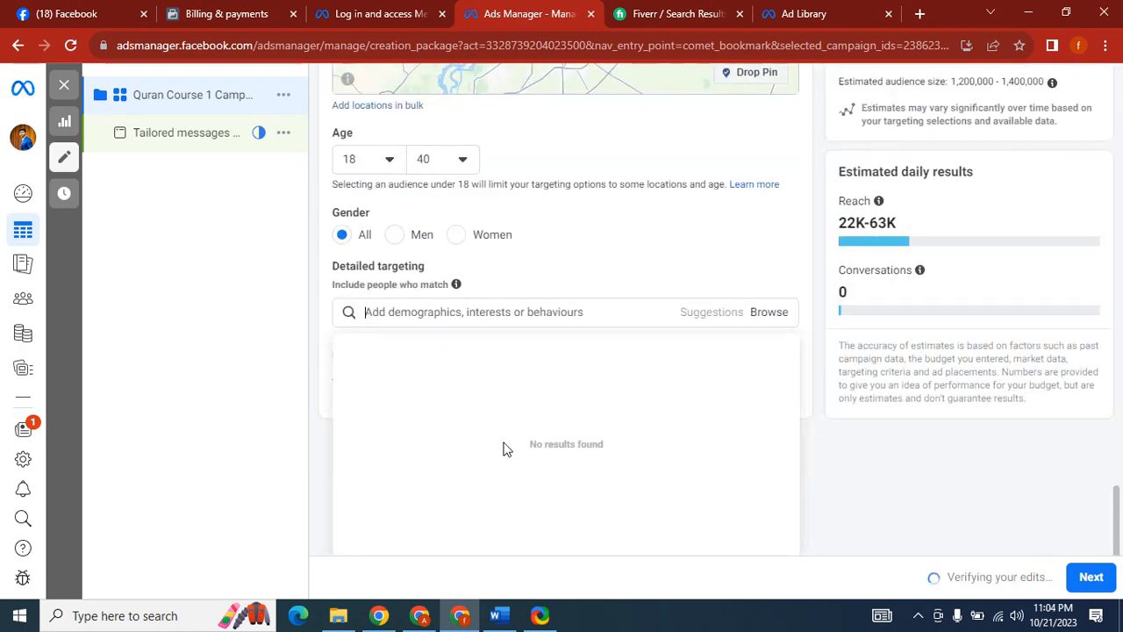
text(Madni)
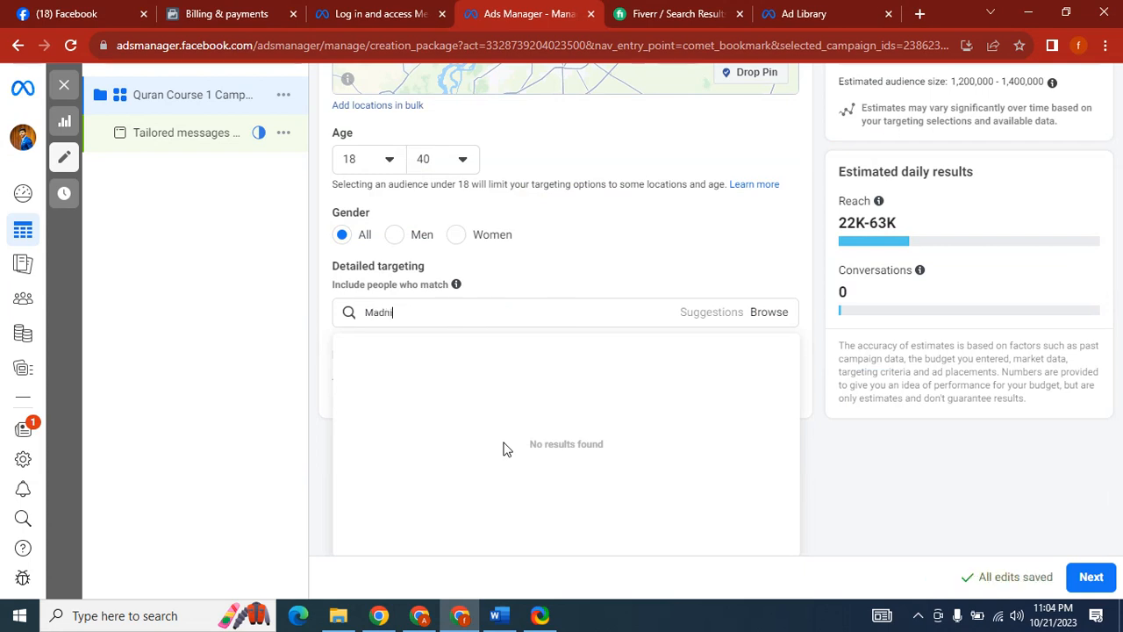
click(499, 313)
click(521, 311)
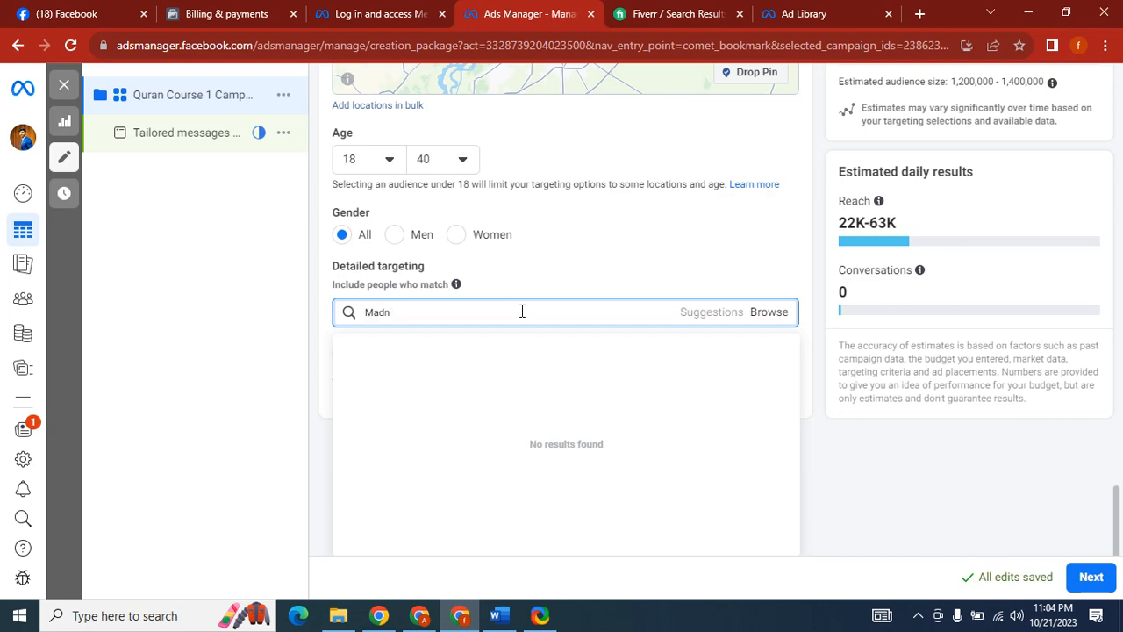
key(BackSpace)
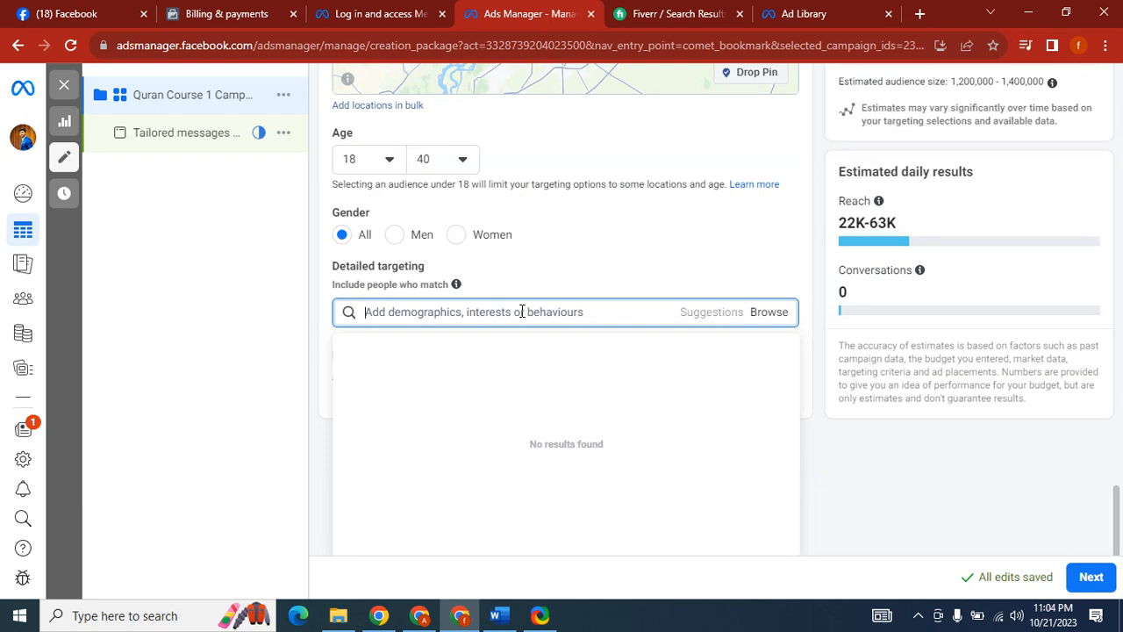
Try the QTV interest in the detailed targeting and remove it again.
text(Qtv)
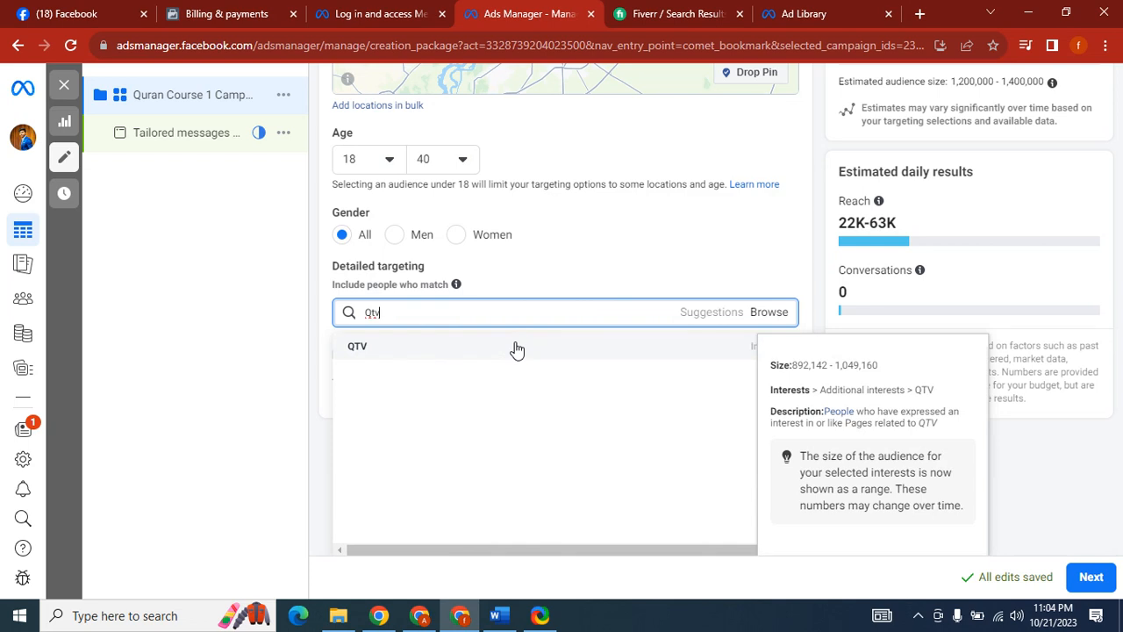
click(517, 348)
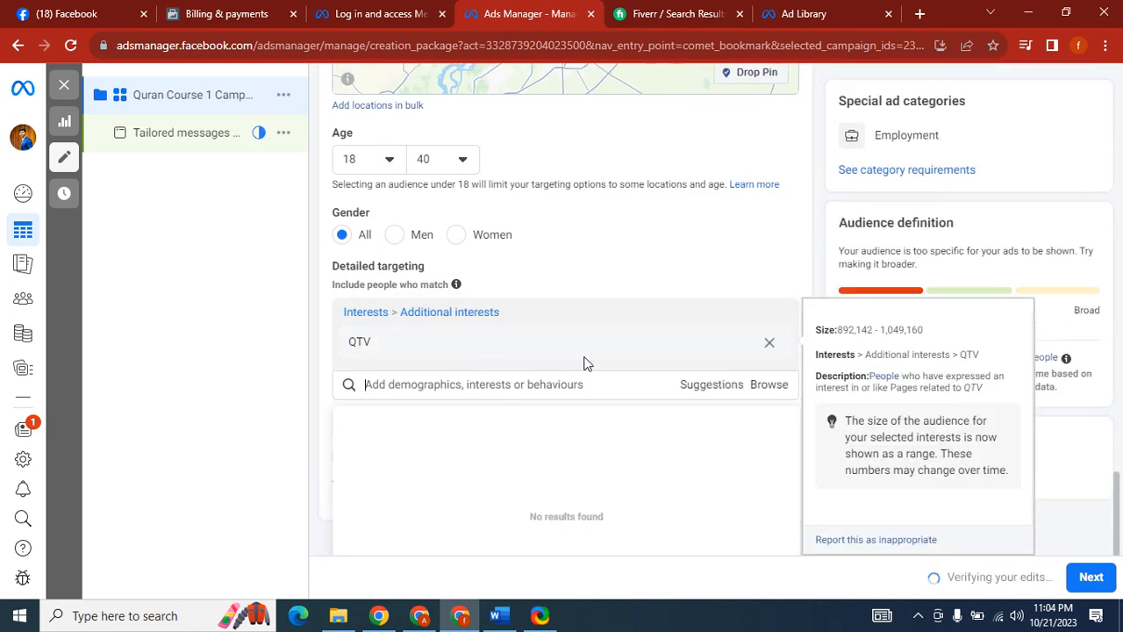
click(768, 342)
Search the detailed targeting for Ary, extending the search text to Ary qt.
scroll(588, 367, up, 1)
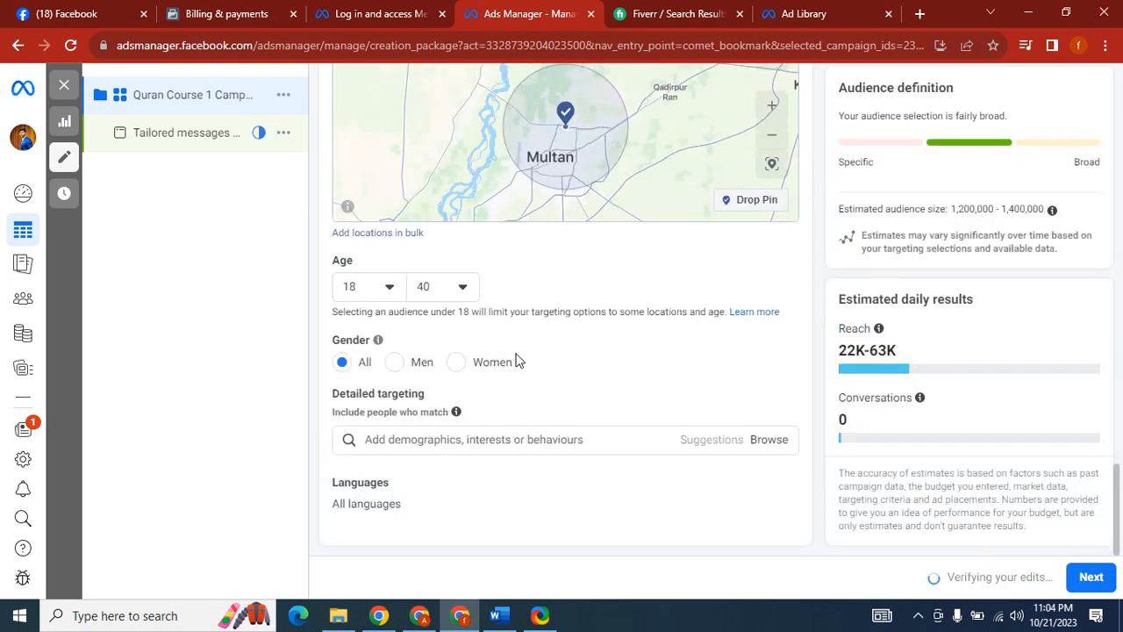
click(496, 433)
text(Ary)
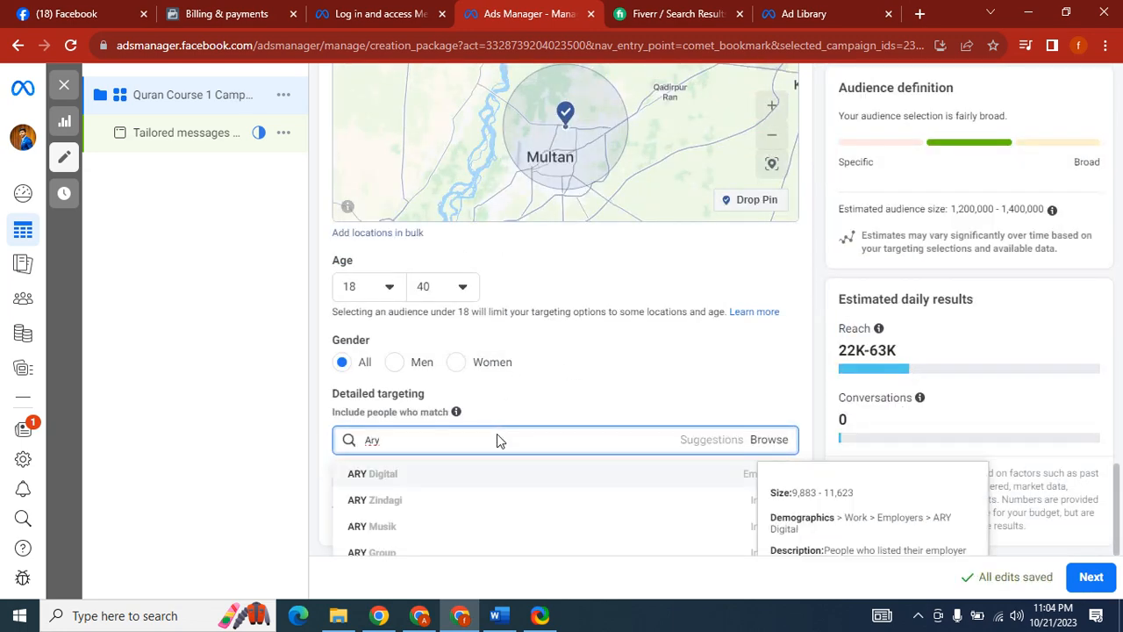
text( qt)
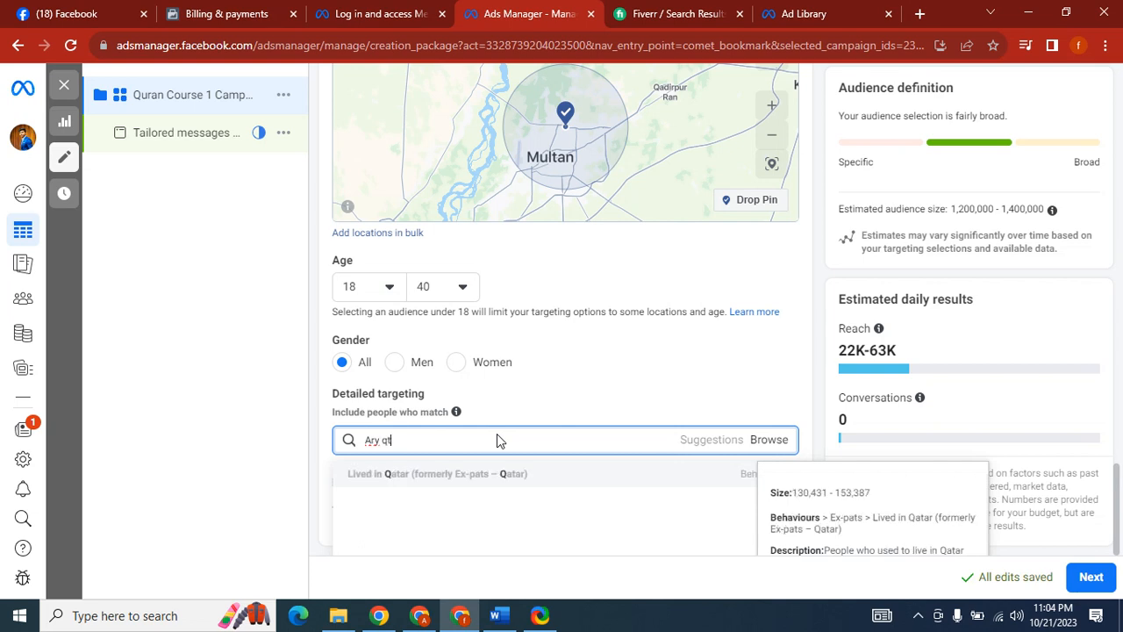
Replace the detailed targeting search text with Qtv and add the QTV interest.
key(BackSpace)
key(BackSpace)
key(BackSpace)
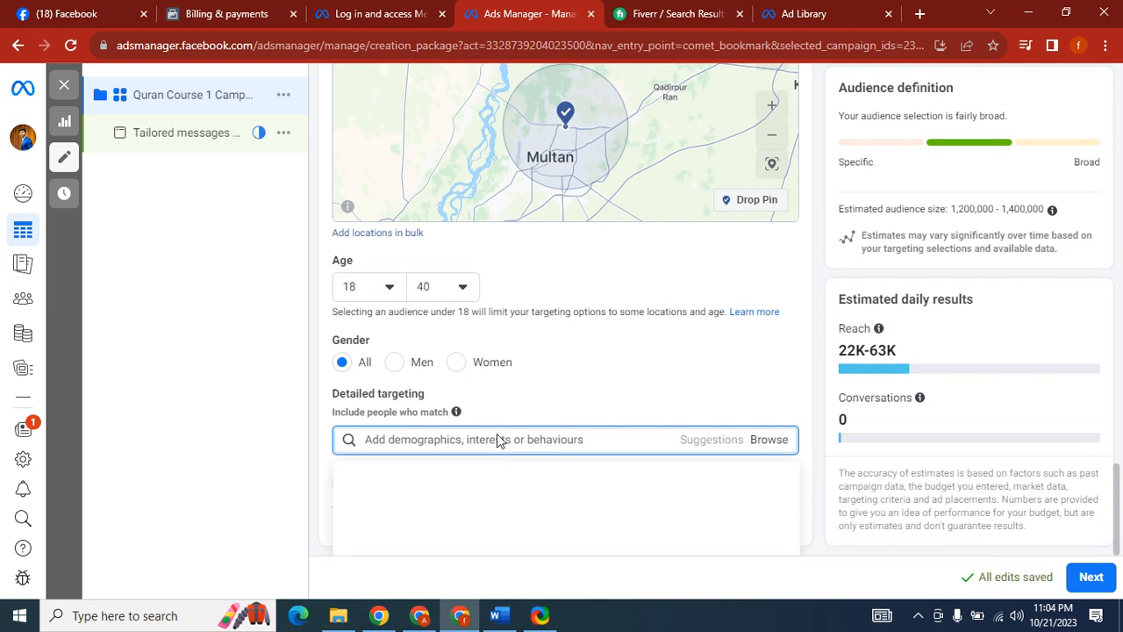
text(Qtv)
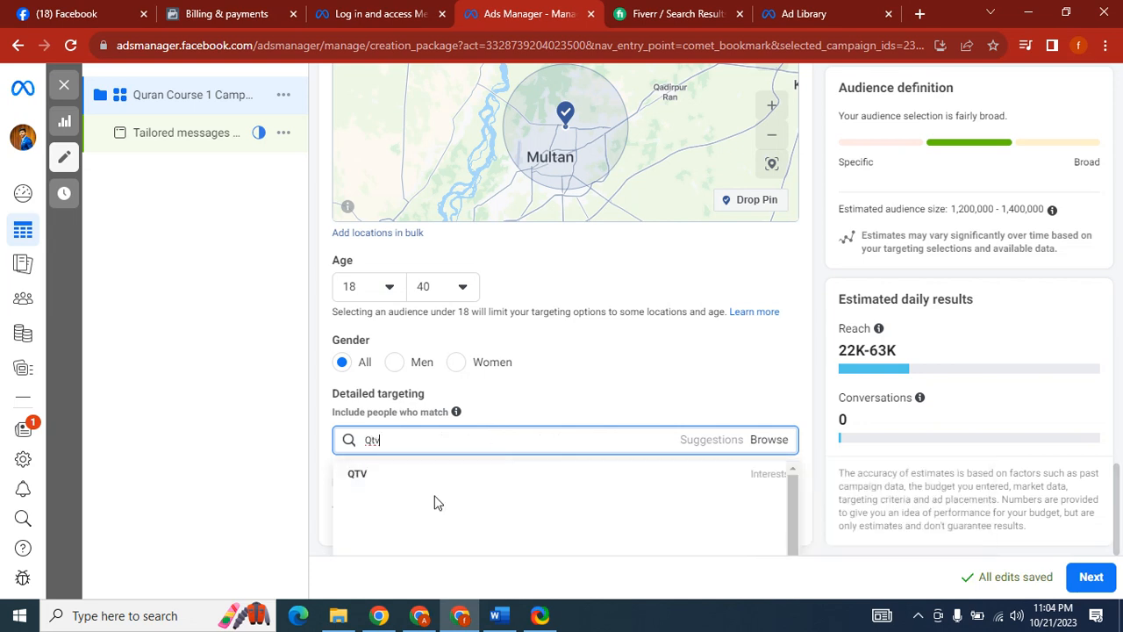
click(446, 475)
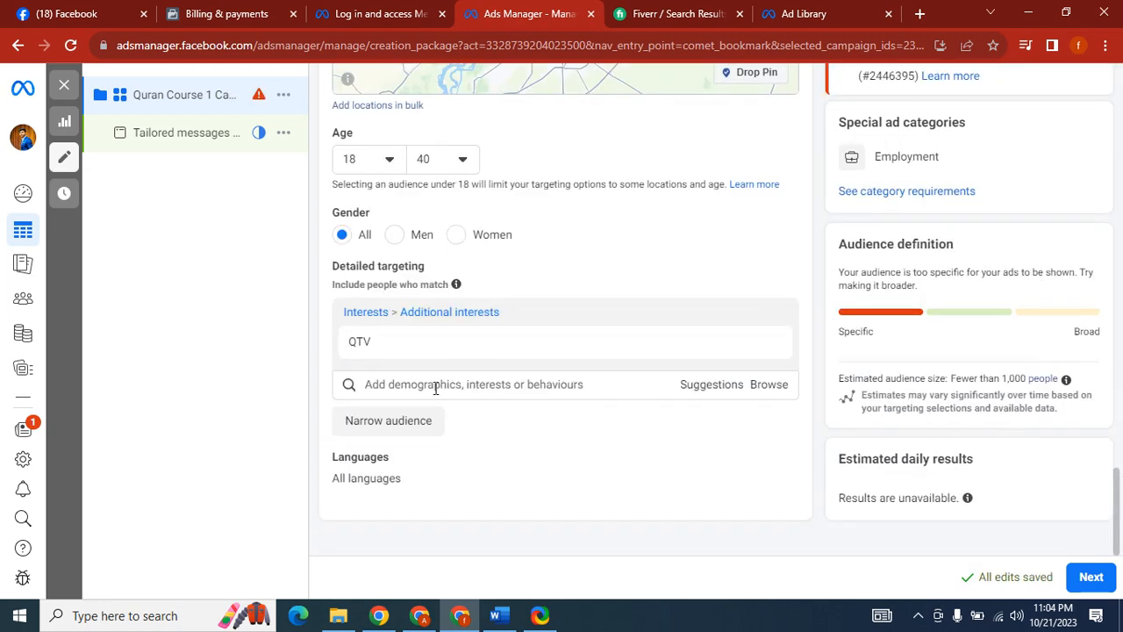
Search the detailed targeting for freelancing, shorten the search text to freelanc, and add the Freelancer entry under Schools/Universities.
click(435, 386)
text(freelanc)
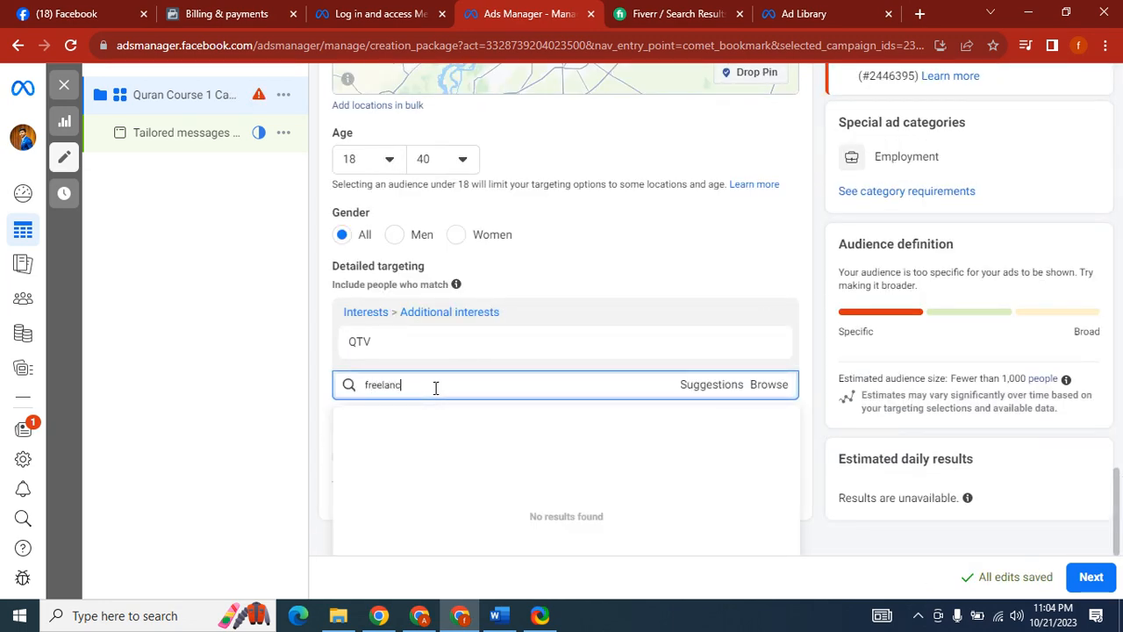
text(ing)
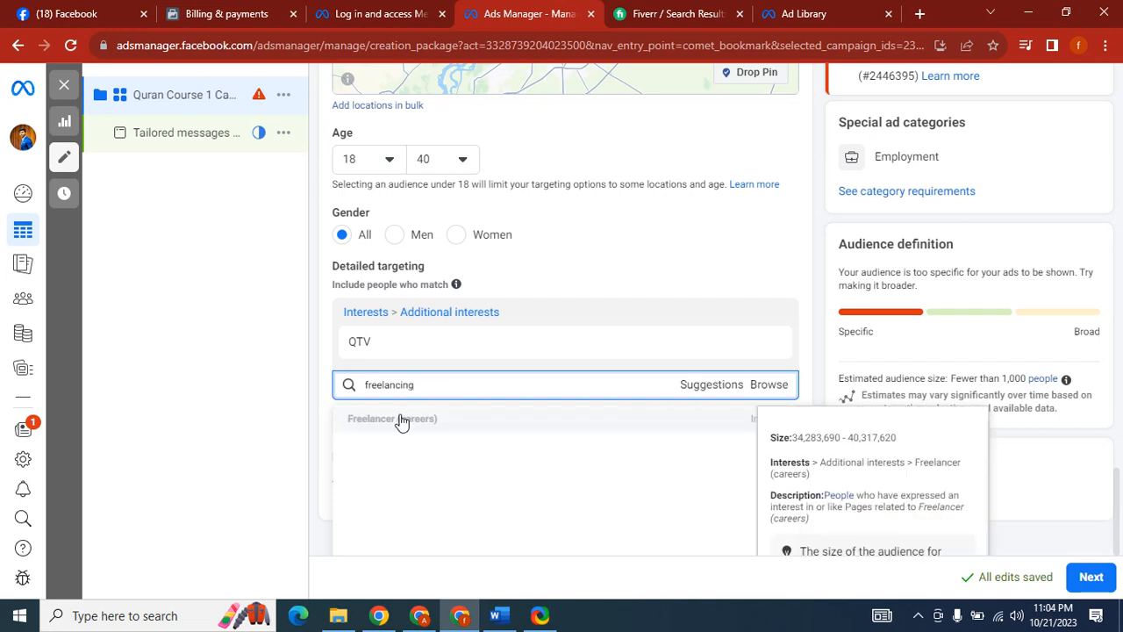
key(BackSpace)
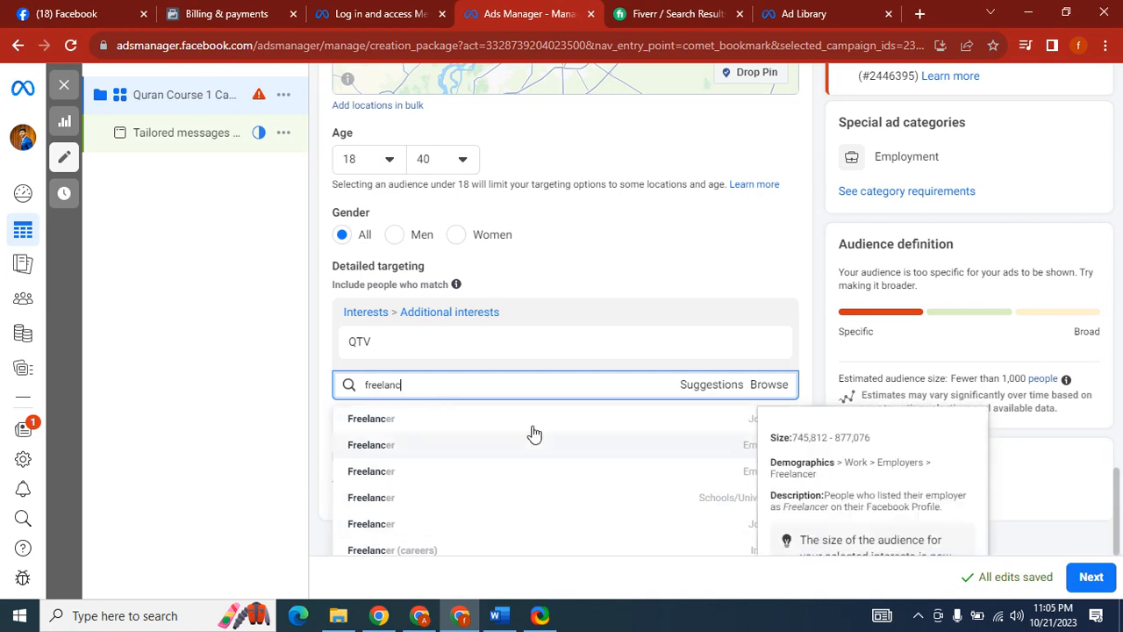
drag(795, 447, 786, 463)
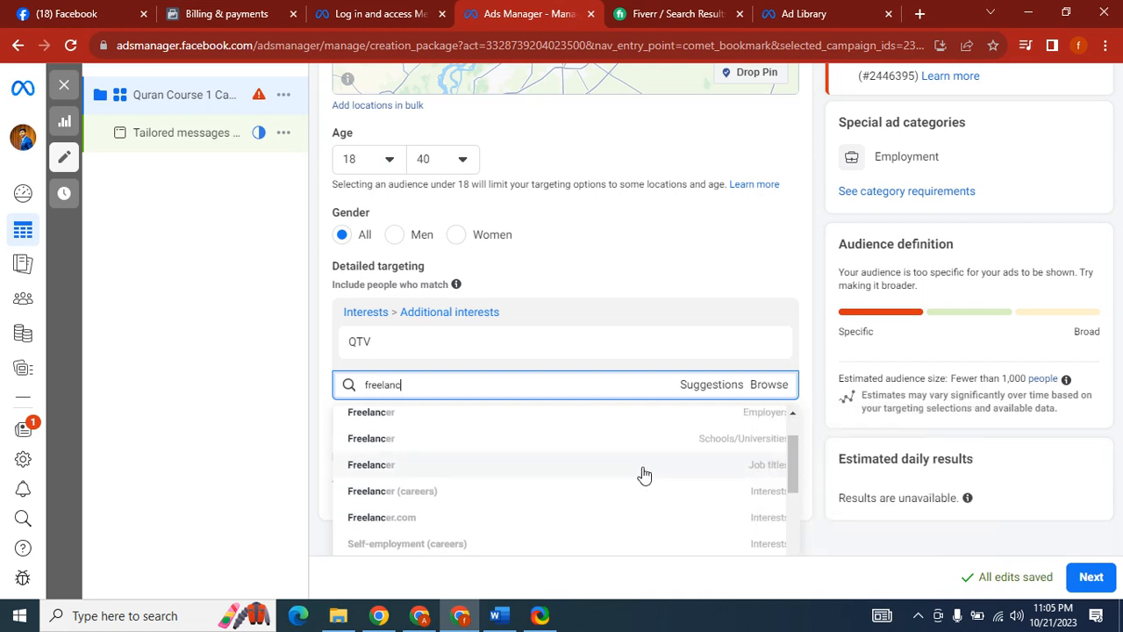
mouse_move(627, 448)
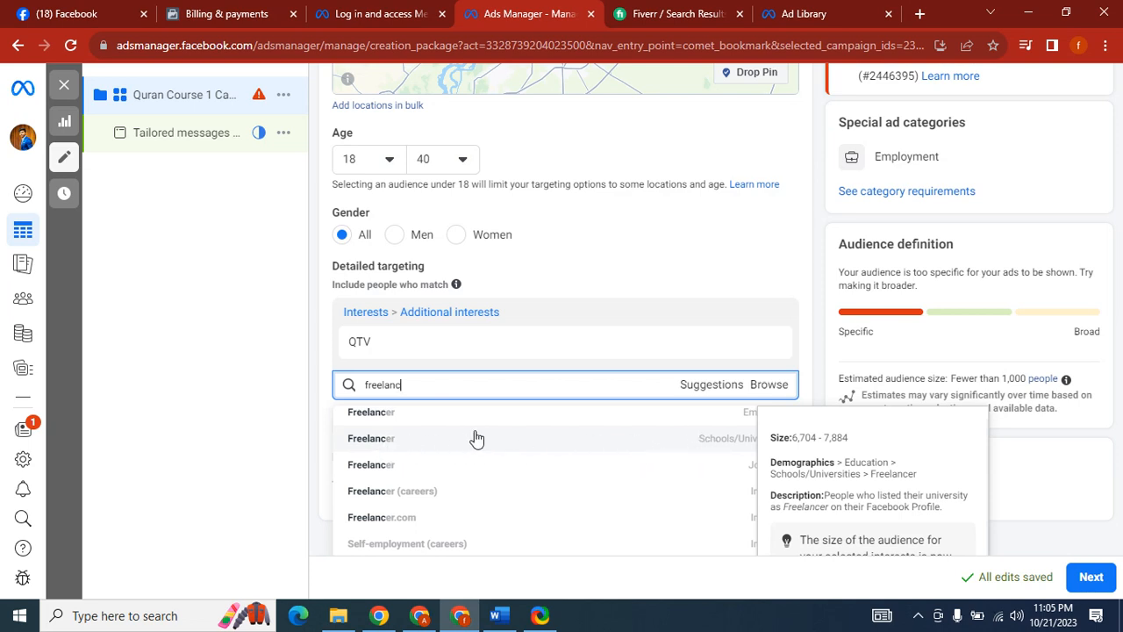
click(427, 447)
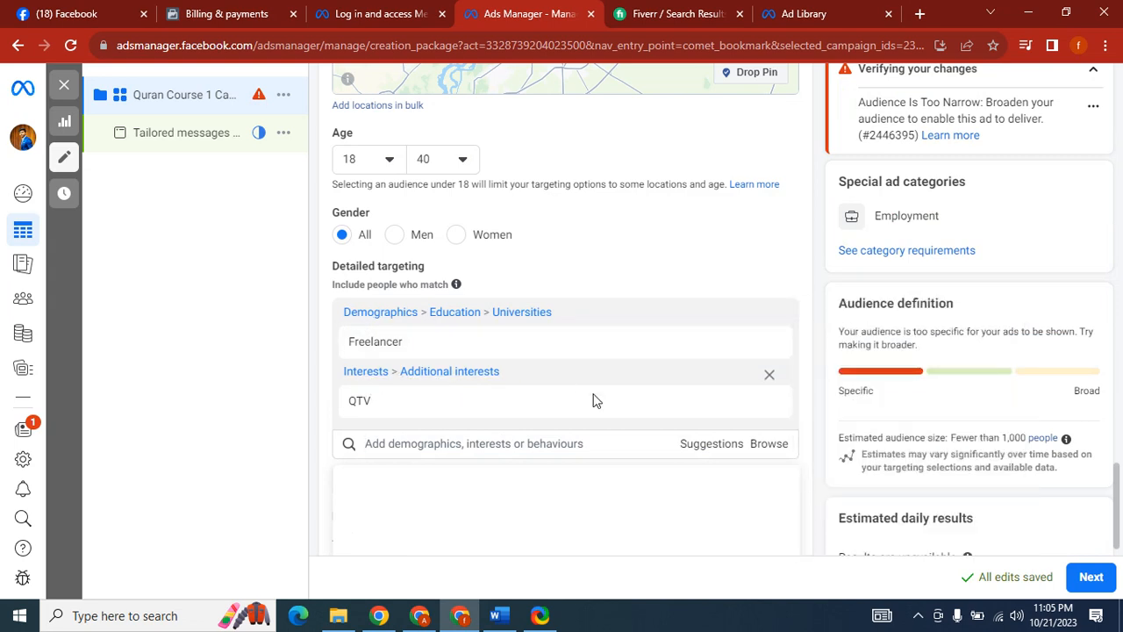
Remove the Freelancer university entry and the QTV interest from the detailed targeting.
mouse_move(742, 391)
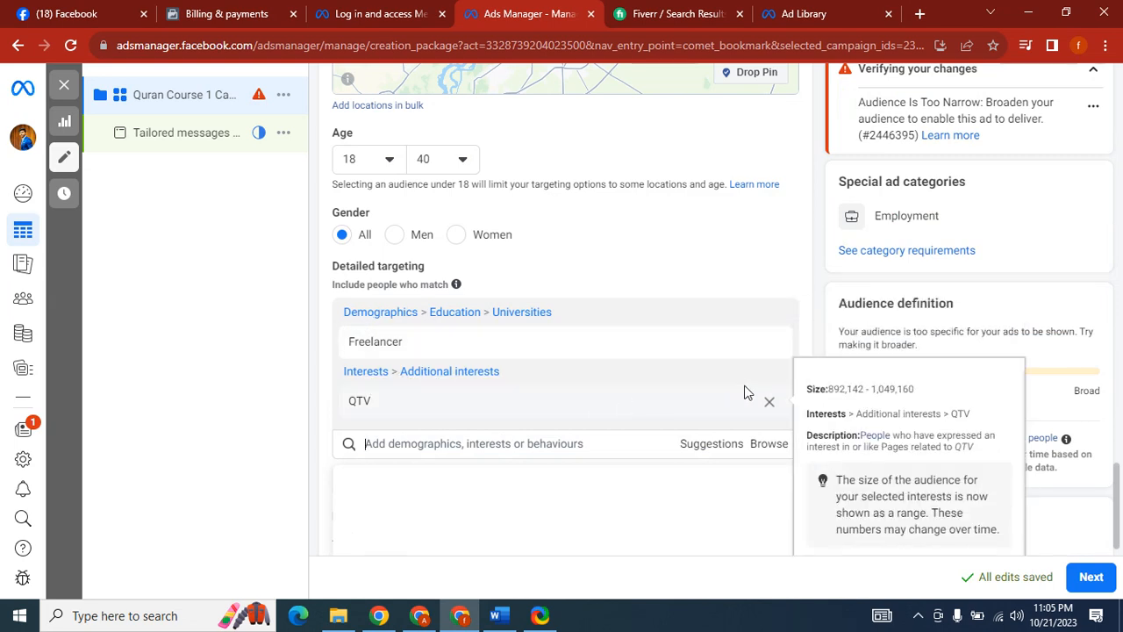
click(584, 443)
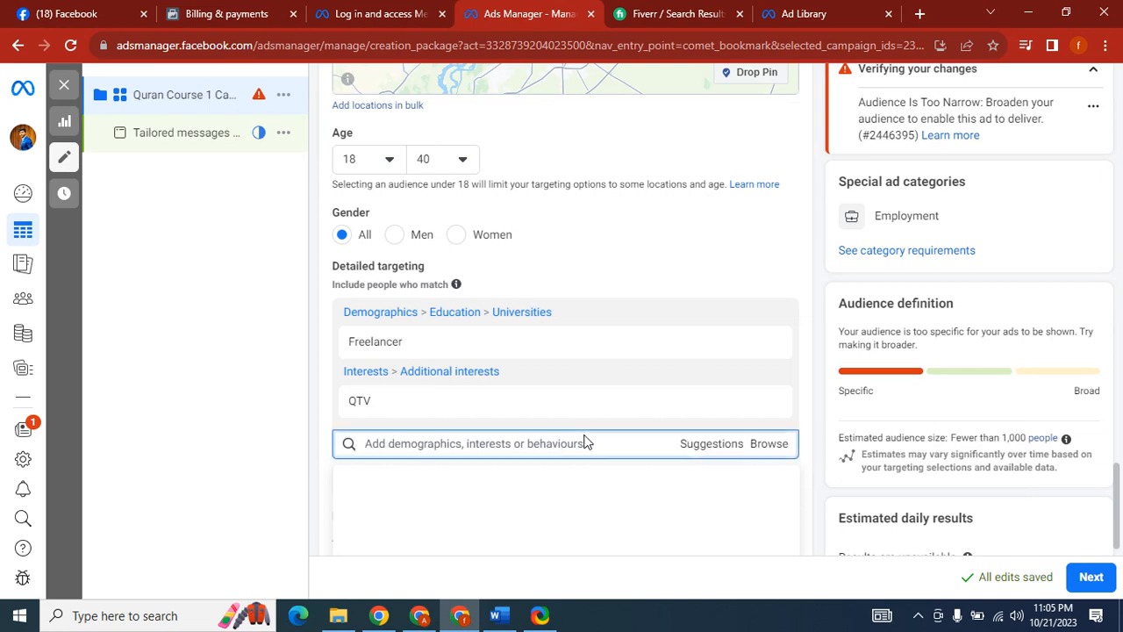
drag(589, 439, 384, 441)
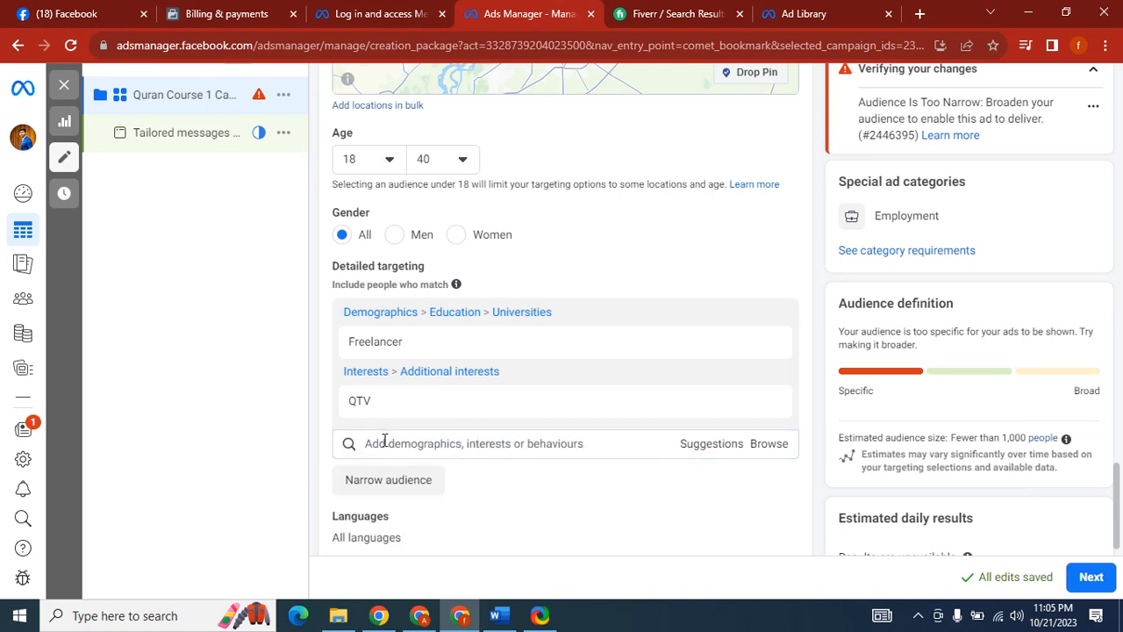
click(581, 445)
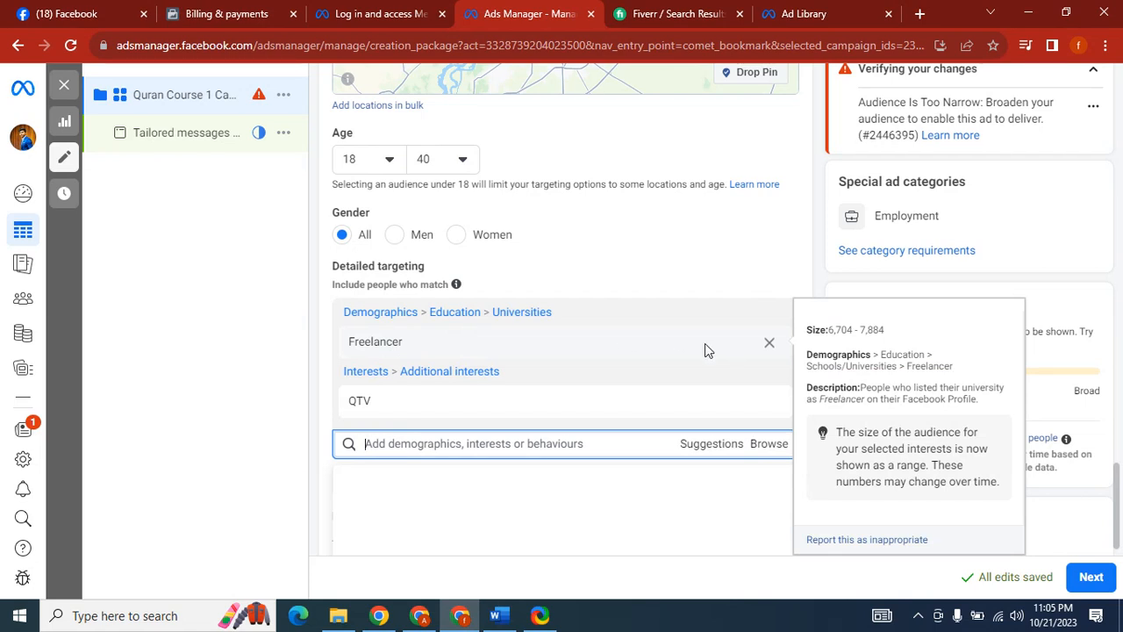
click(768, 344)
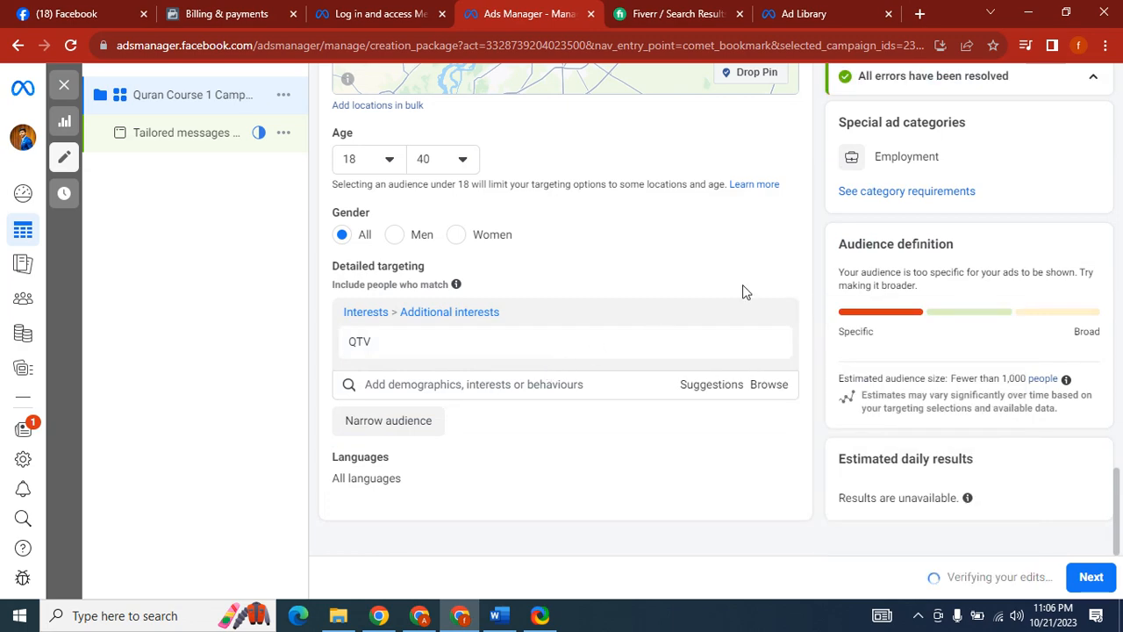
mouse_move(685, 334)
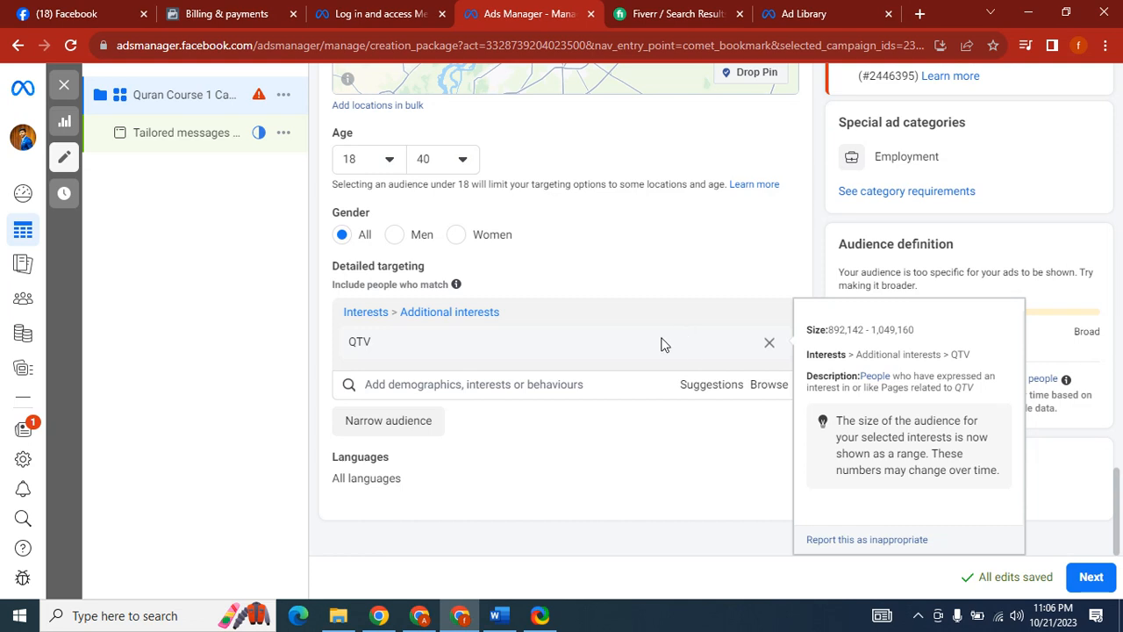
click(769, 342)
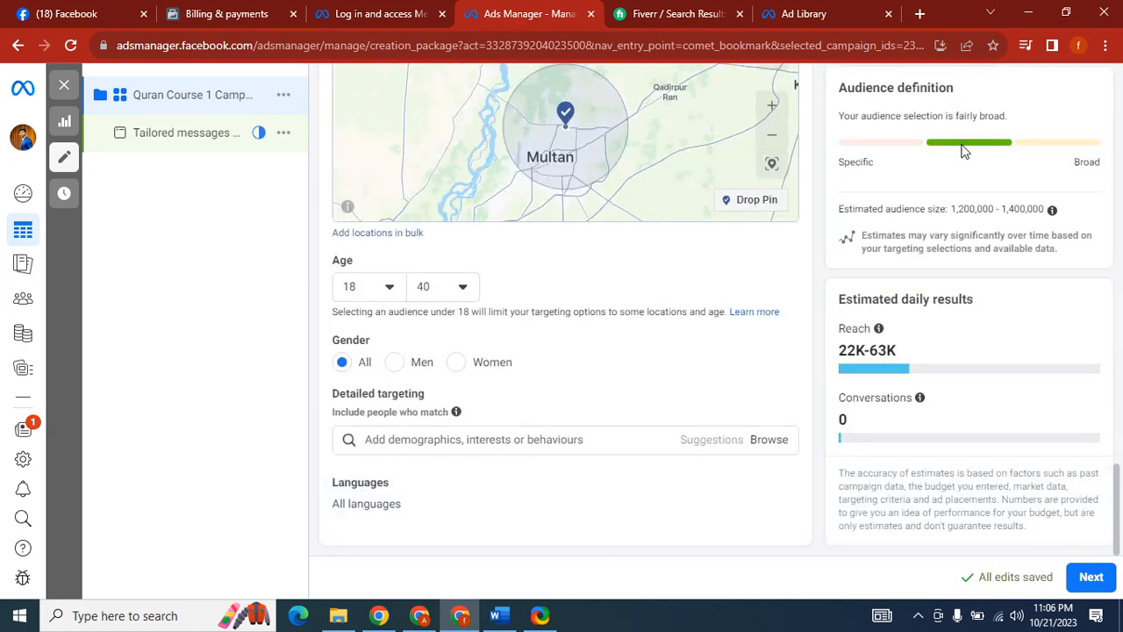
Check the audience definition and estimated audience size, and continue to the ad settings.
drag(966, 207, 1026, 204)
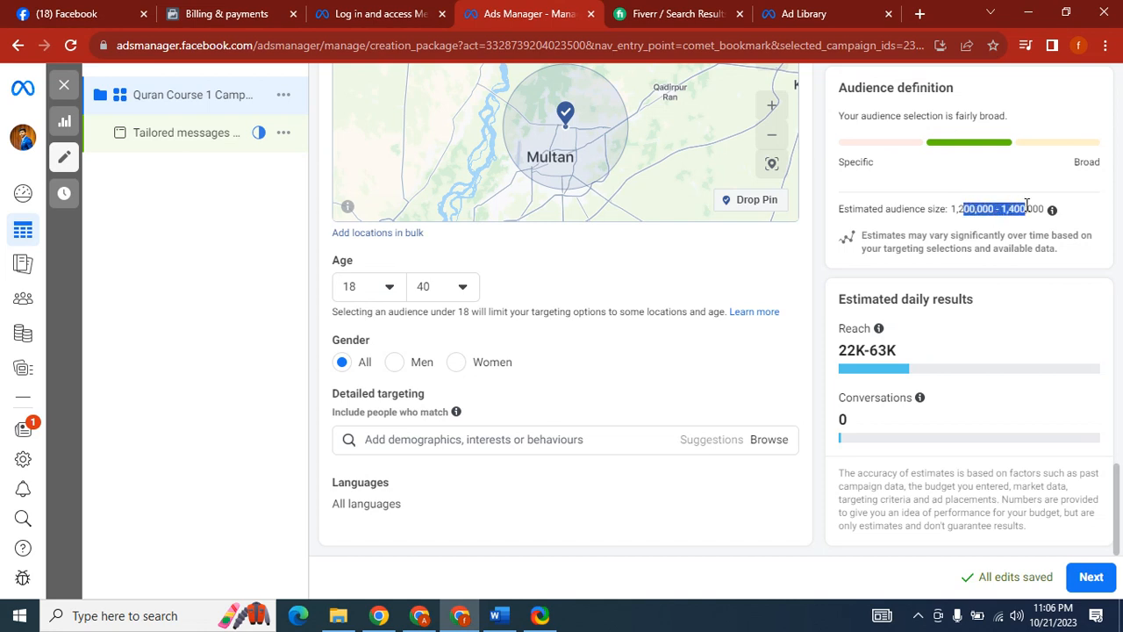
click(958, 148)
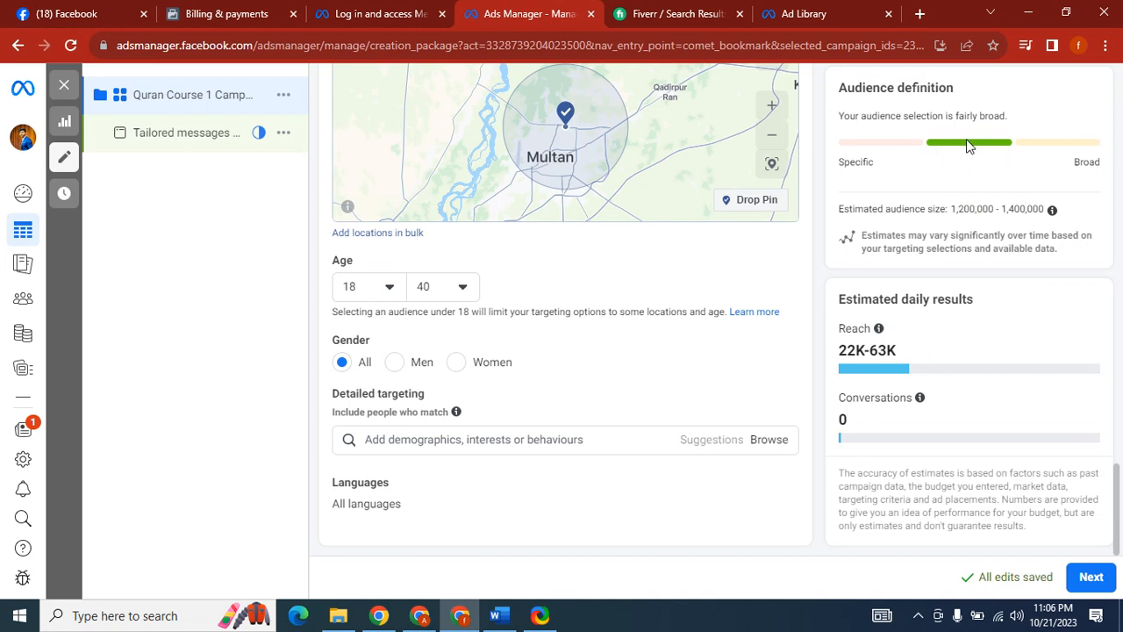
drag(957, 124, 1018, 118)
click(989, 173)
click(1092, 579)
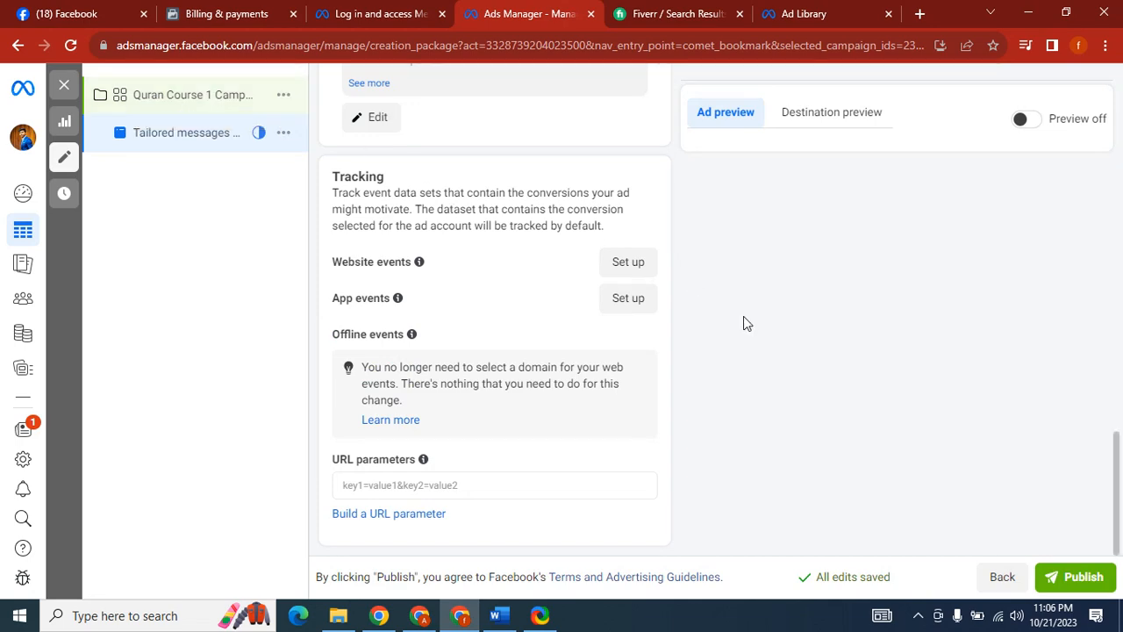
Rename the ad as Adset 1.
drag(1121, 392, 1120, 81)
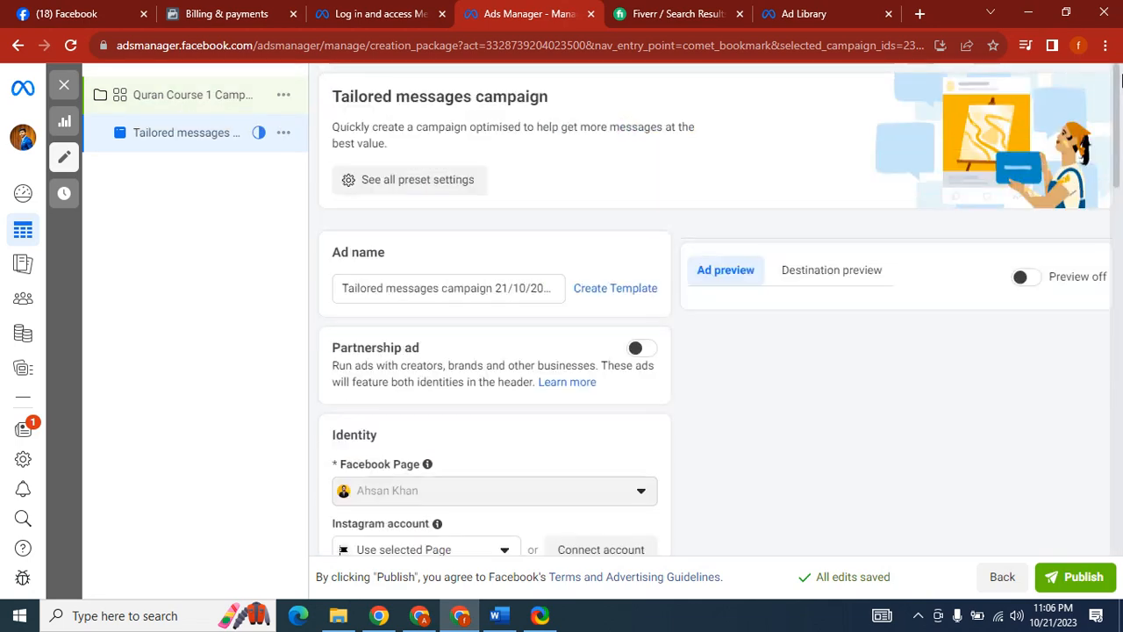
triple_click(448, 288)
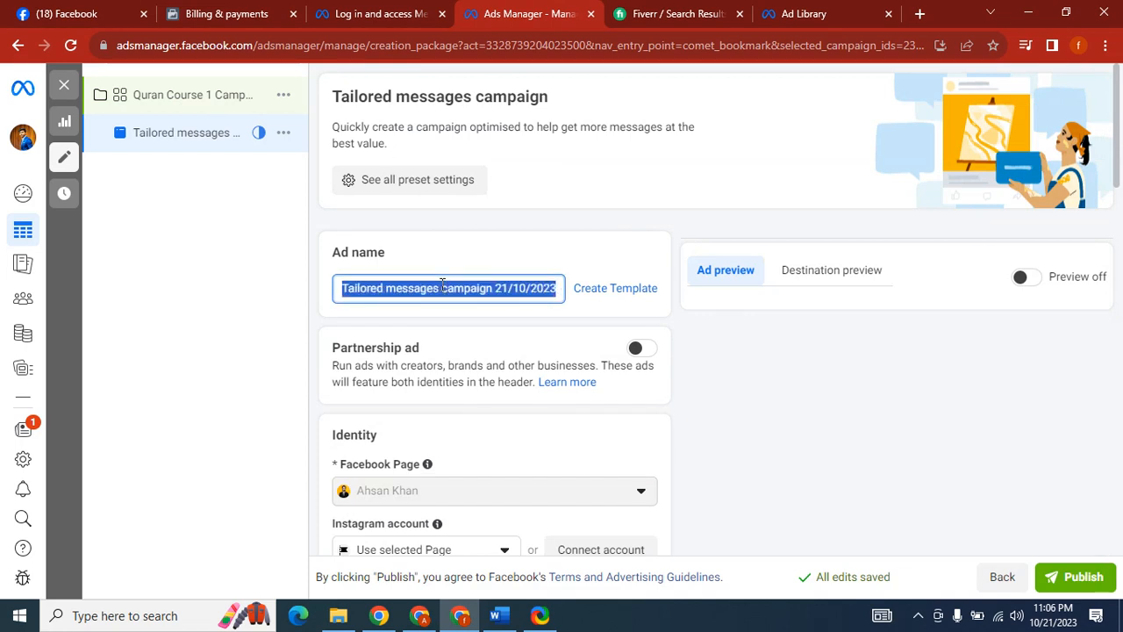
text(A)
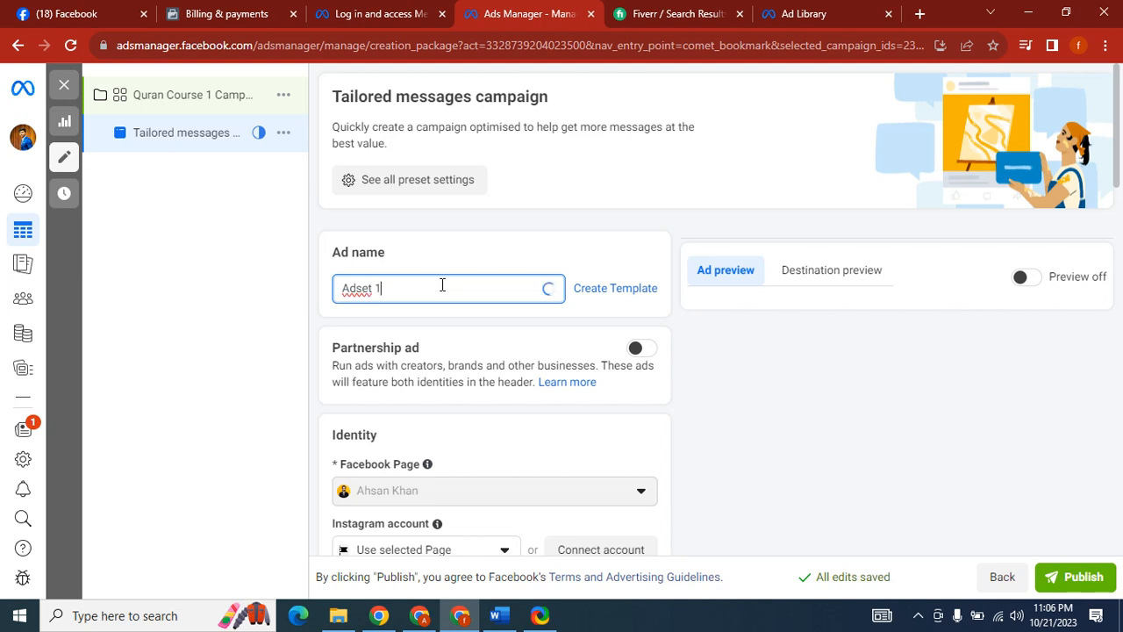
text(dset 1)
click(446, 329)
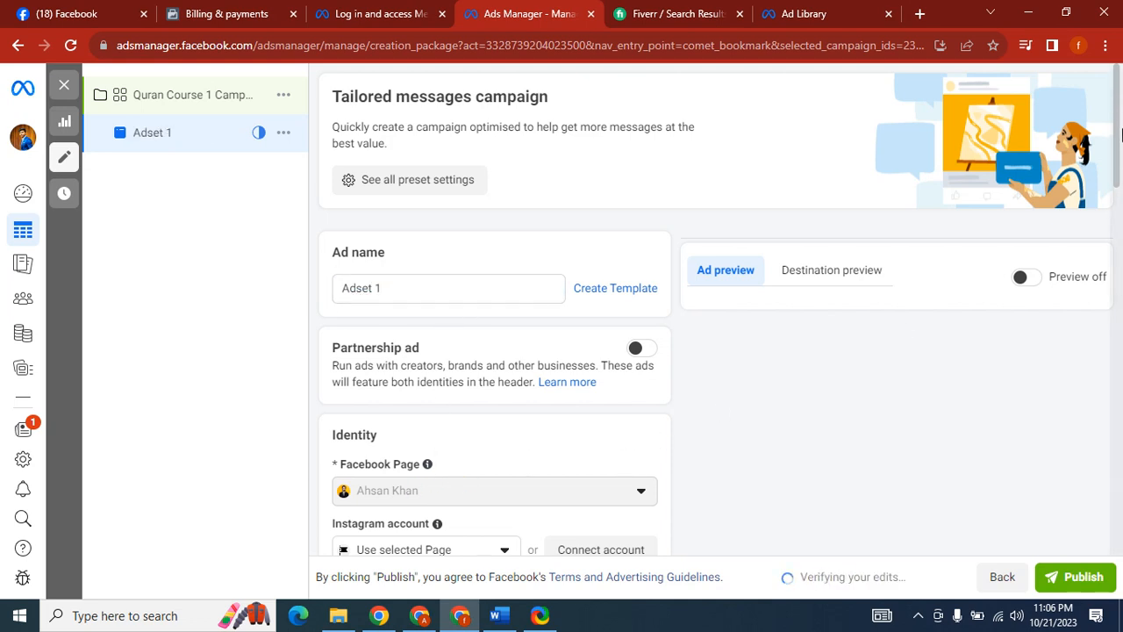
Choose Use selected Page as the Instagram account in the ad's identity settings.
scroll(1114, 228, down, 3)
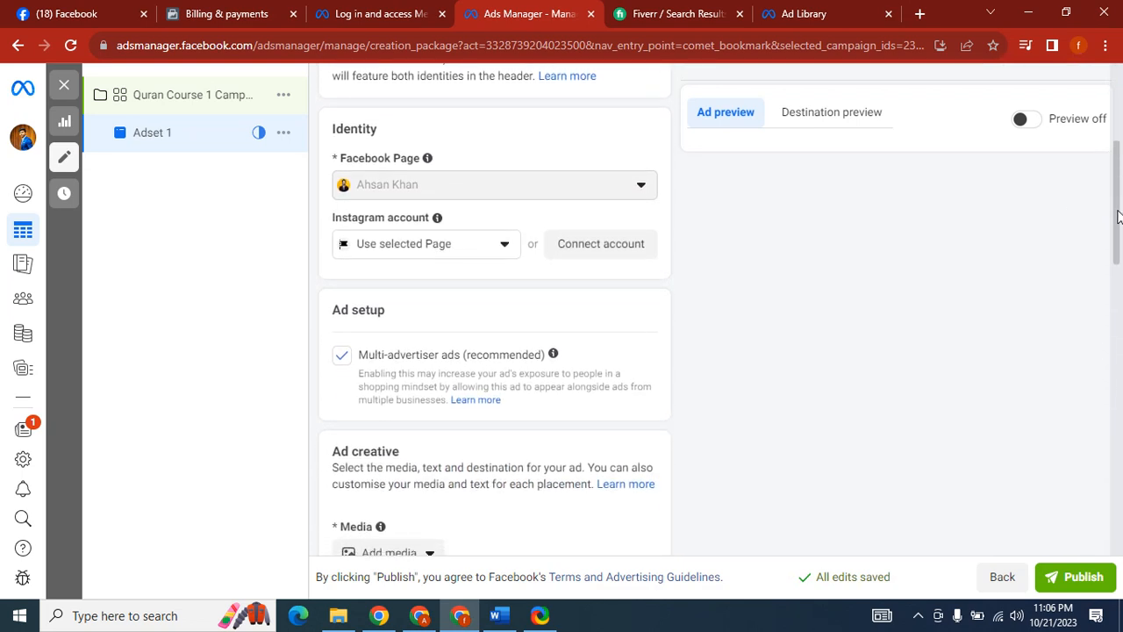
click(384, 250)
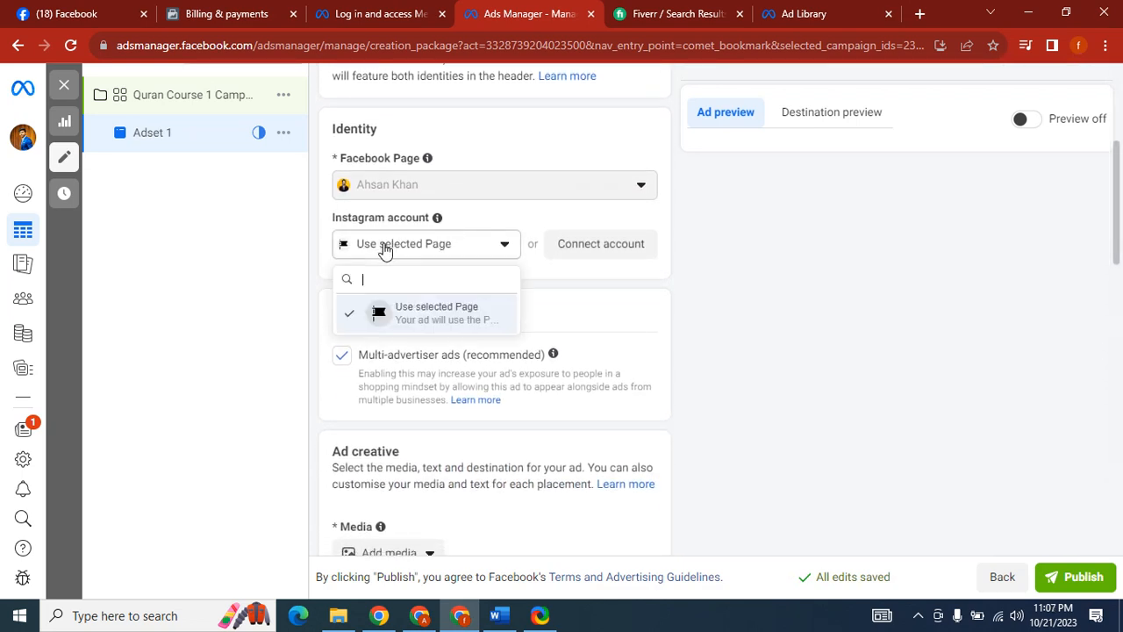
click(381, 313)
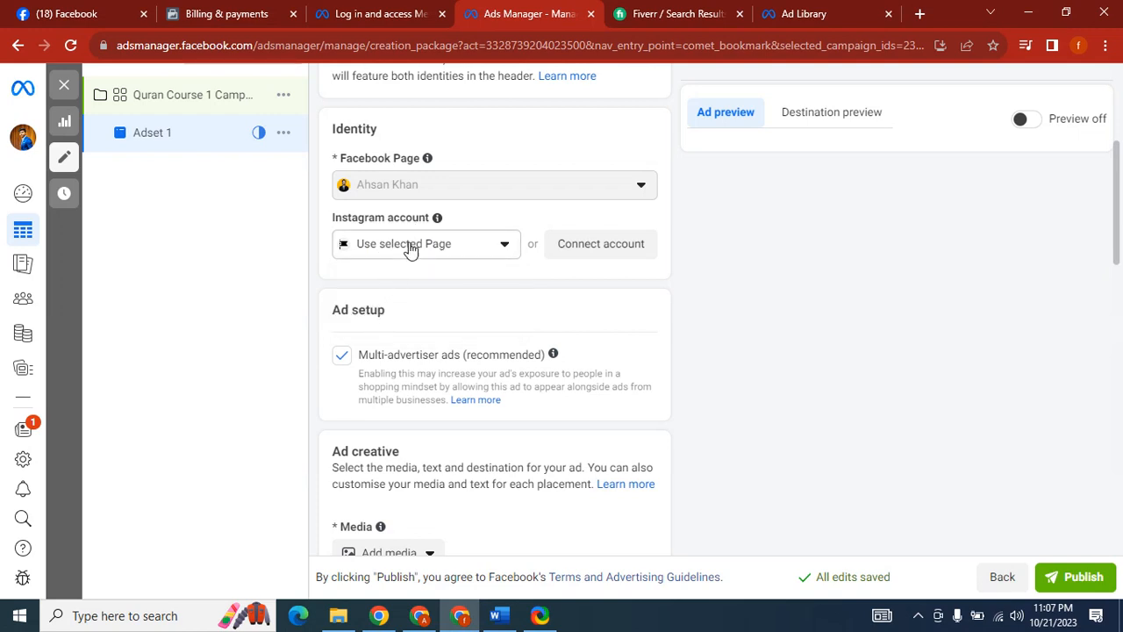
click(419, 250)
click(407, 322)
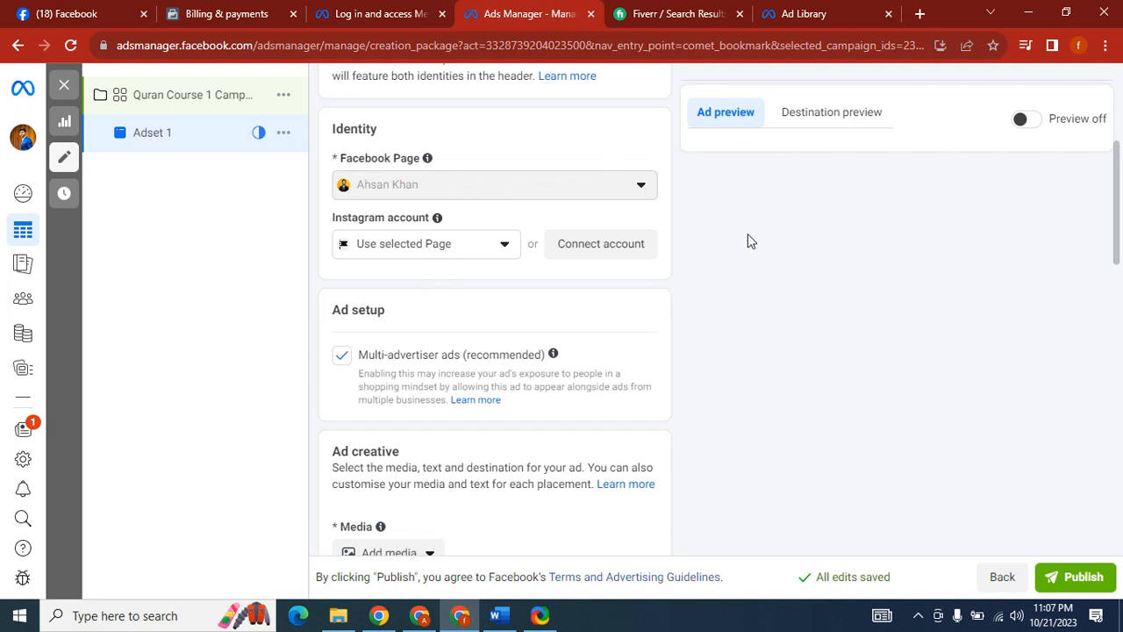
mouse_move(553, 354)
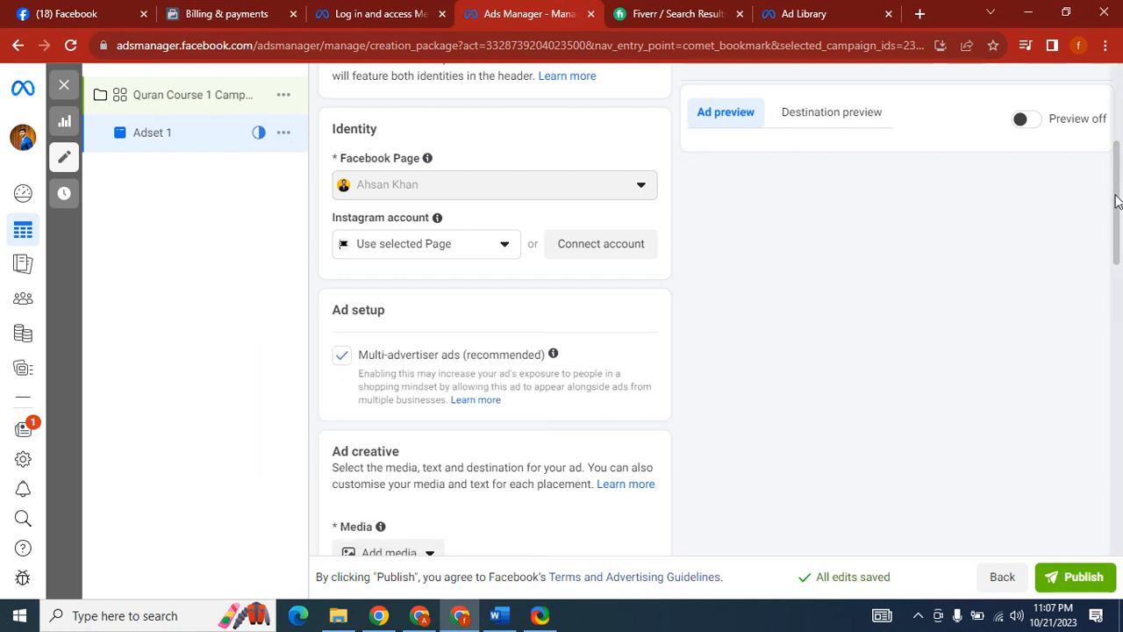
Add the Learn Quran in 7 Days account image as the ad's media and accept the recommended placement crops.
drag(1118, 208, 1121, 279)
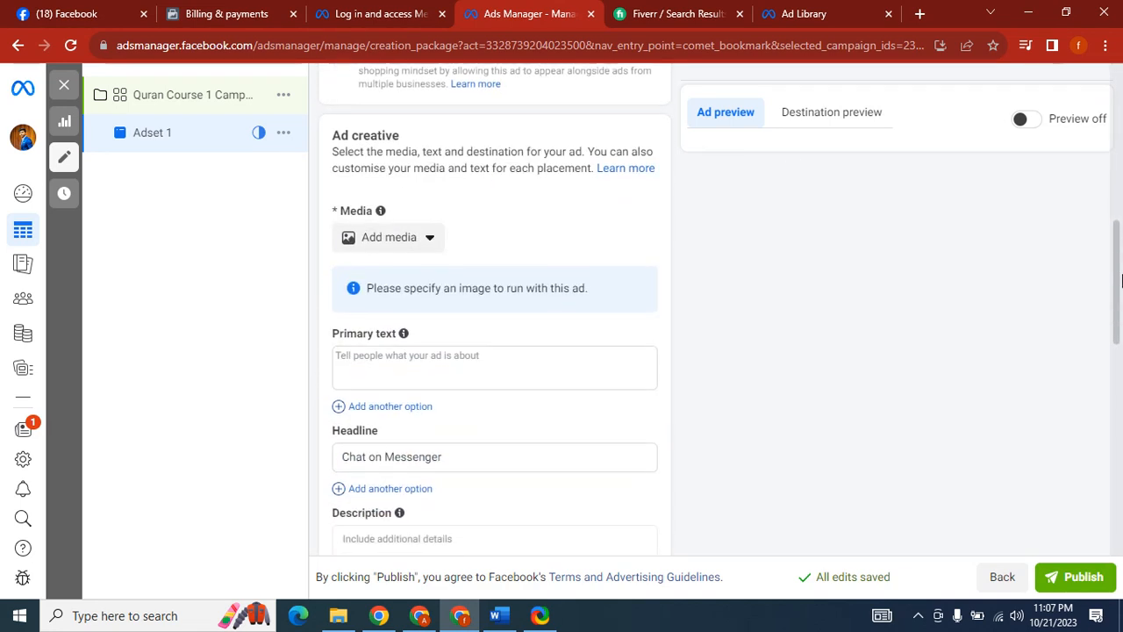
click(413, 245)
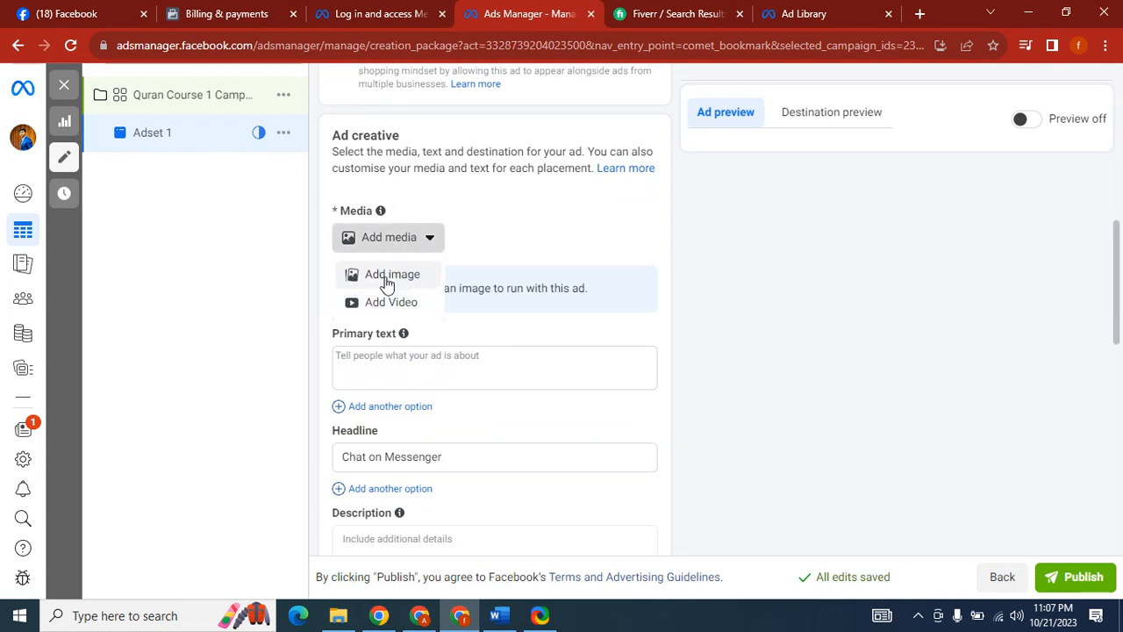
click(386, 281)
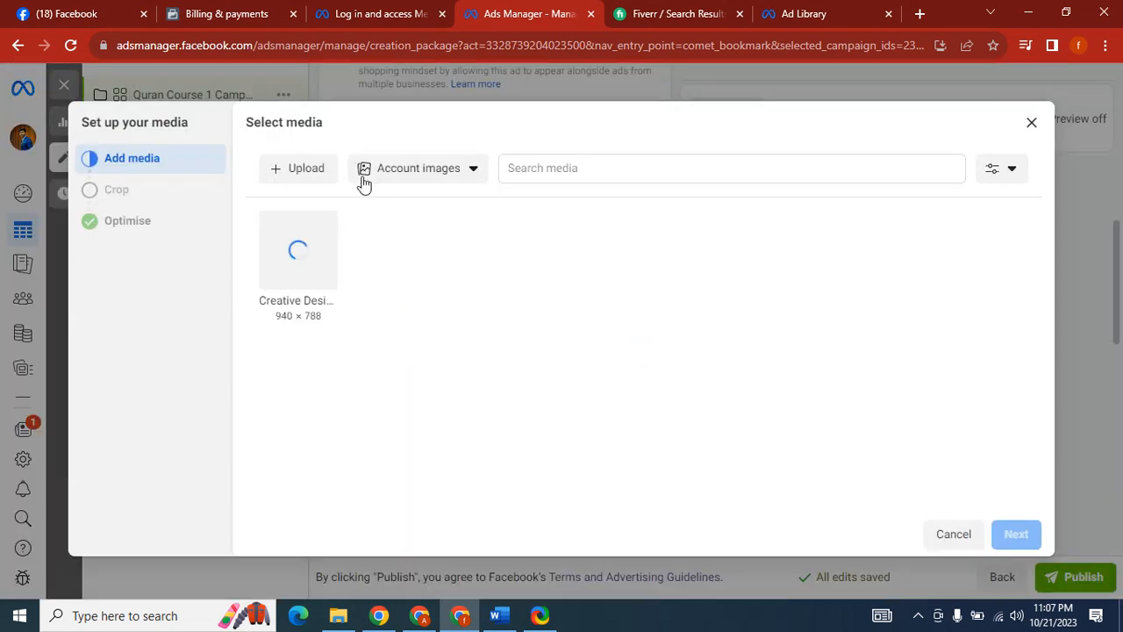
click(298, 259)
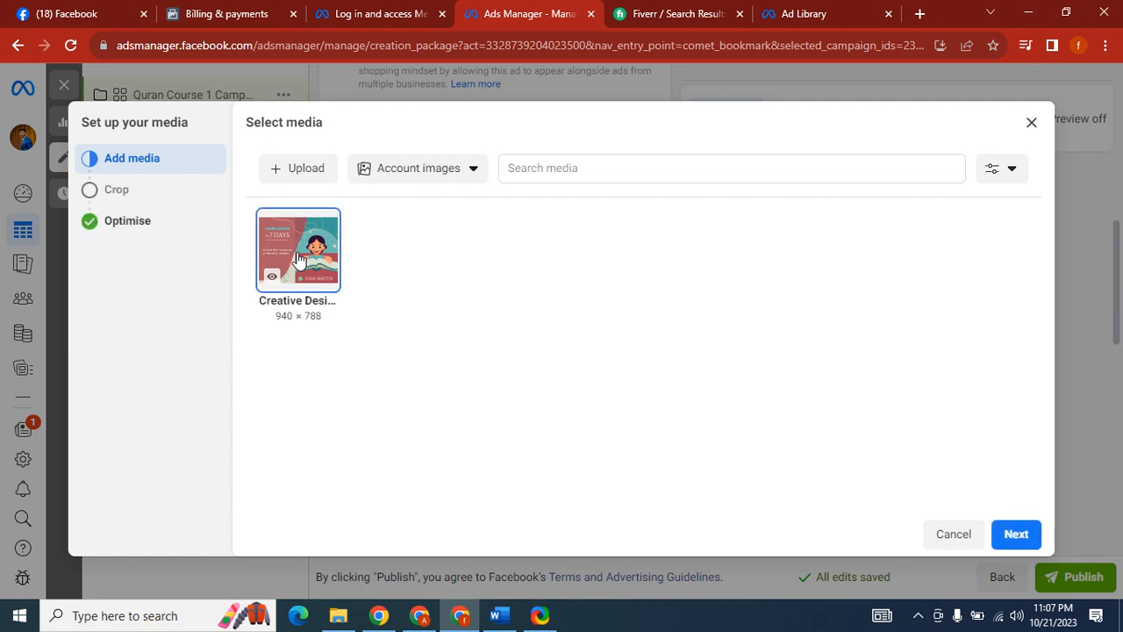
click(1016, 532)
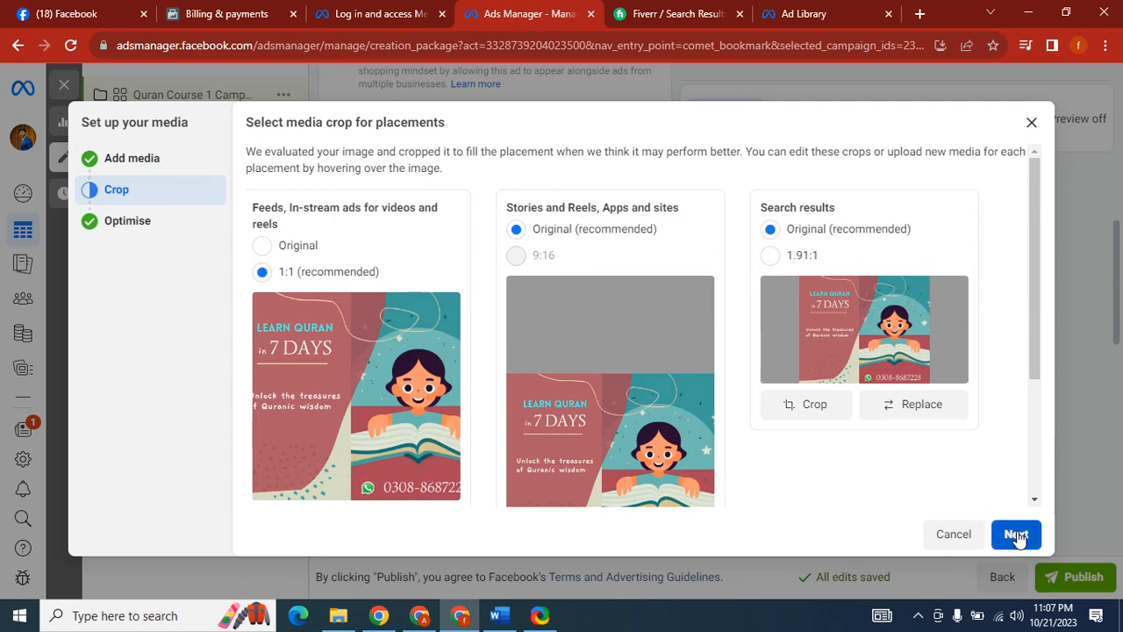
drag(1035, 339, 1024, 481)
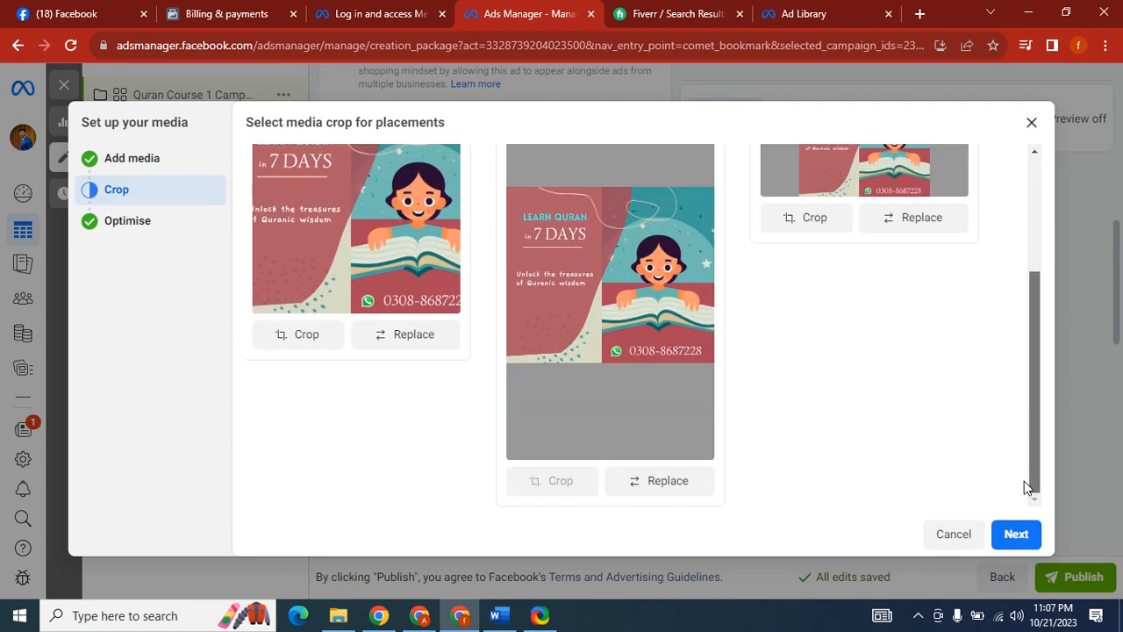
click(1015, 536)
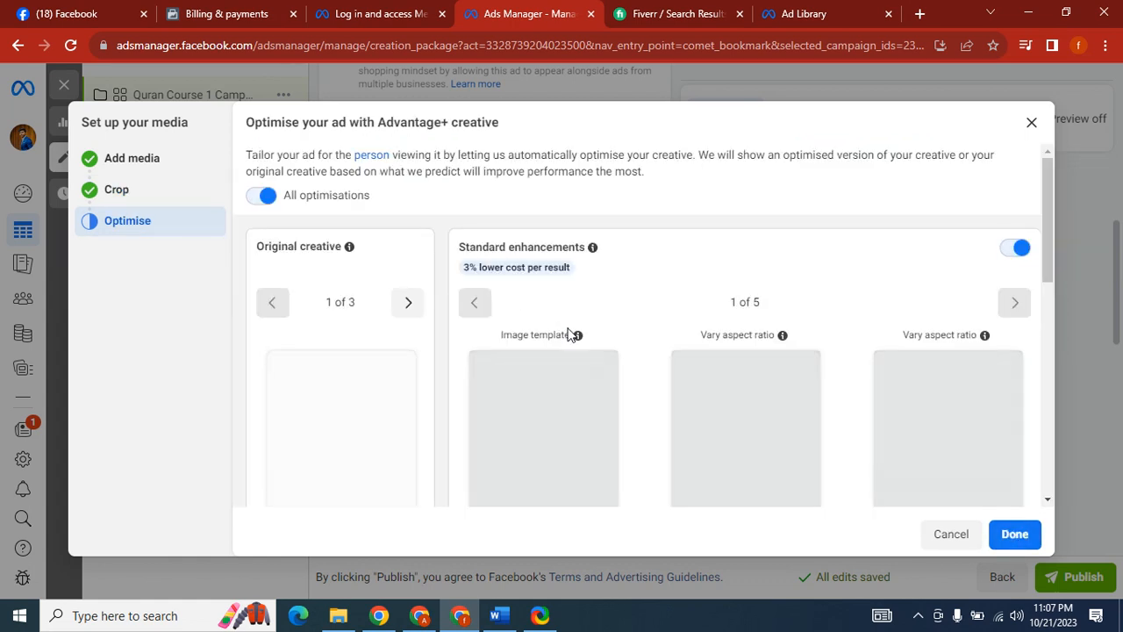
Review the Advantage+ creative optimisations for the image and play the suggested song's preview.
scroll(414, 306, down, 2)
scroll(531, 268, up, 2)
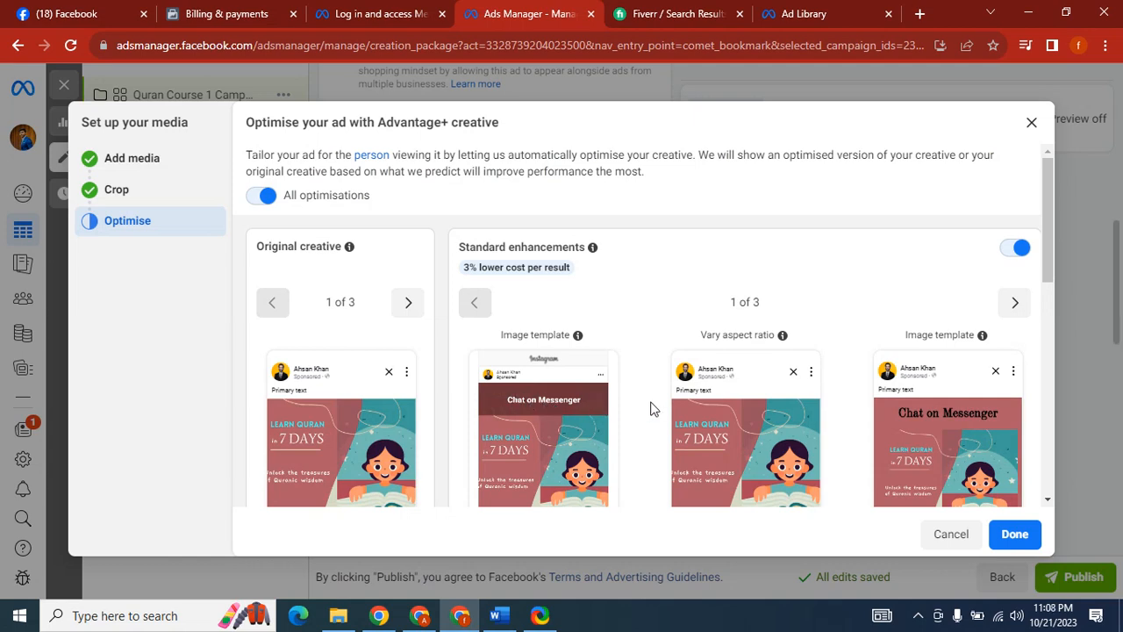
drag(1046, 255, 1071, 465)
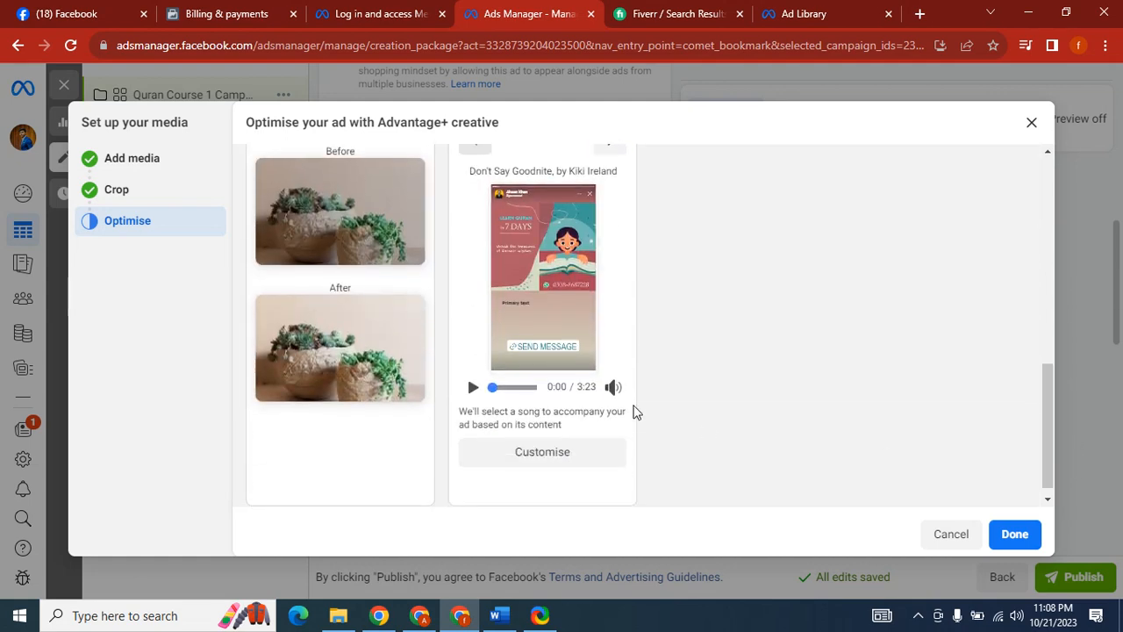
click(472, 388)
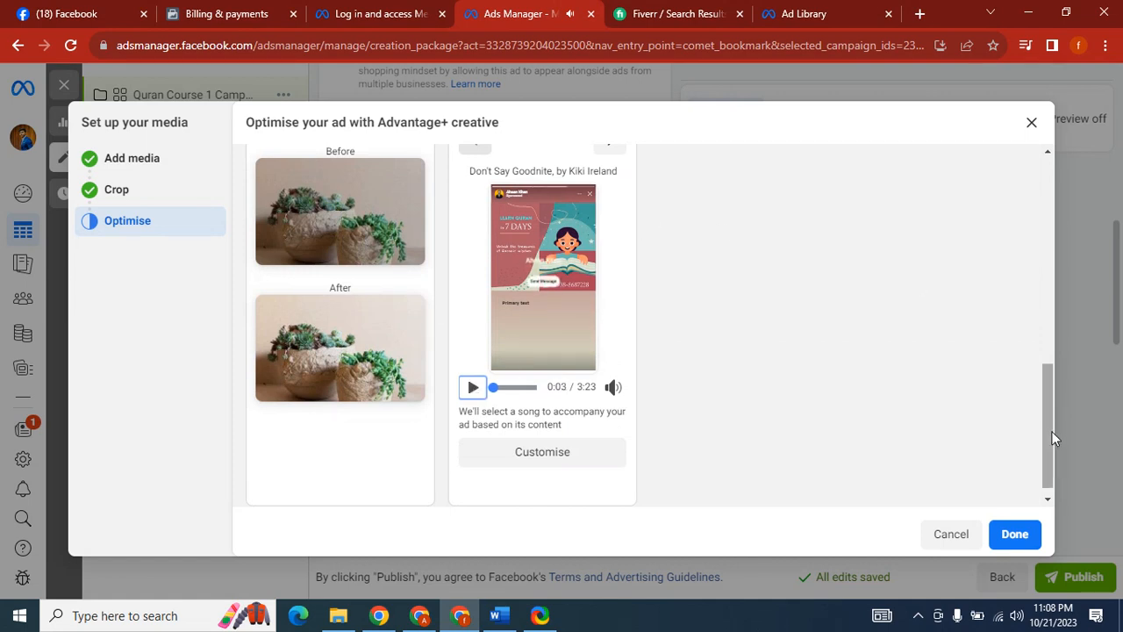
Turn off Standard enhancements in the Advantage+ creative optimisations, keep Image filter and Music on, and finish the media setup.
drag(1053, 436, 1059, 252)
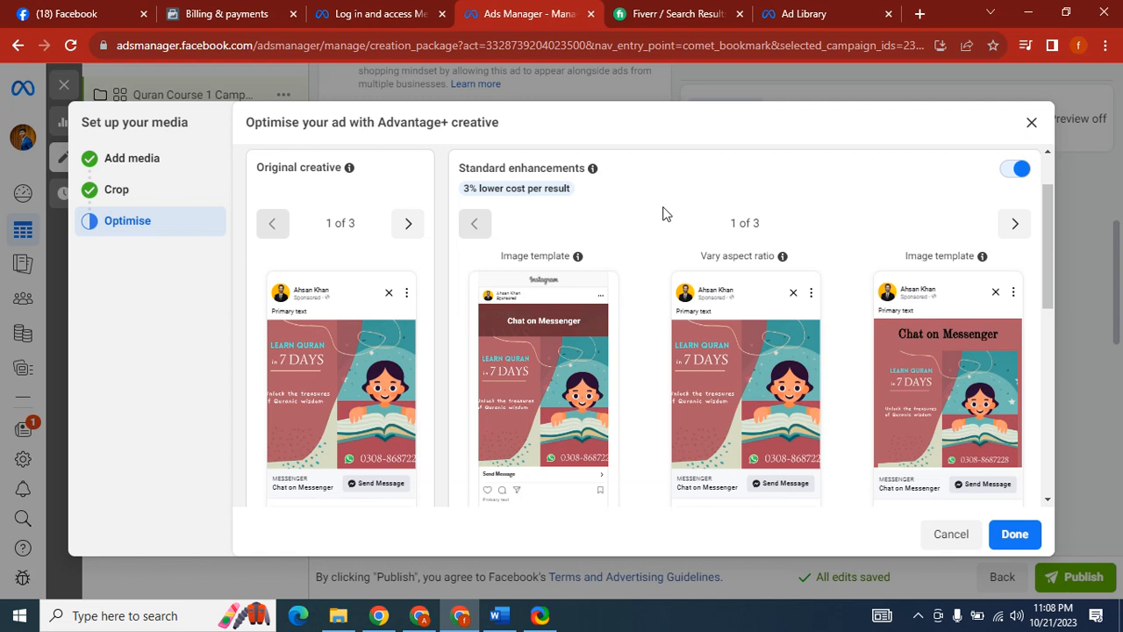
click(1012, 173)
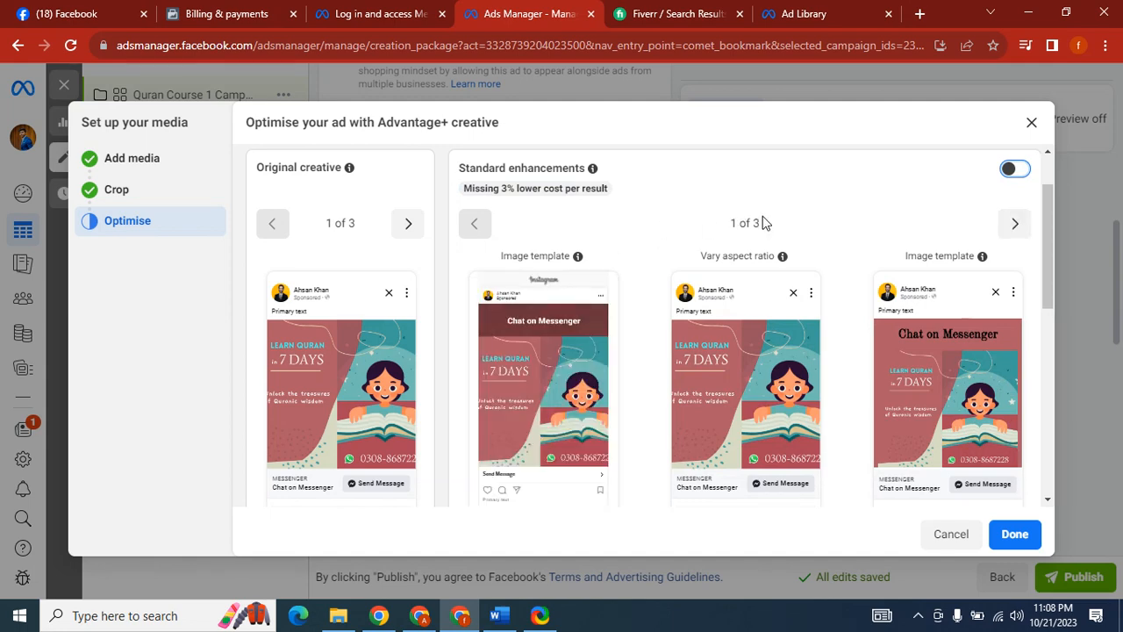
scroll(1057, 300, down, 5)
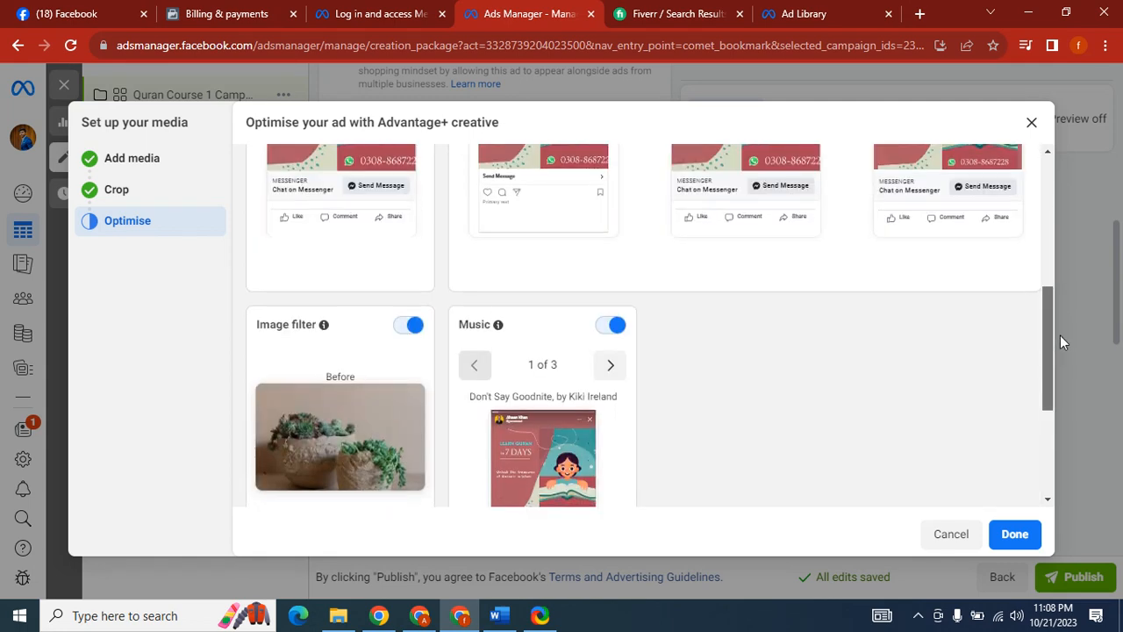
drag(1066, 393, 1049, 285)
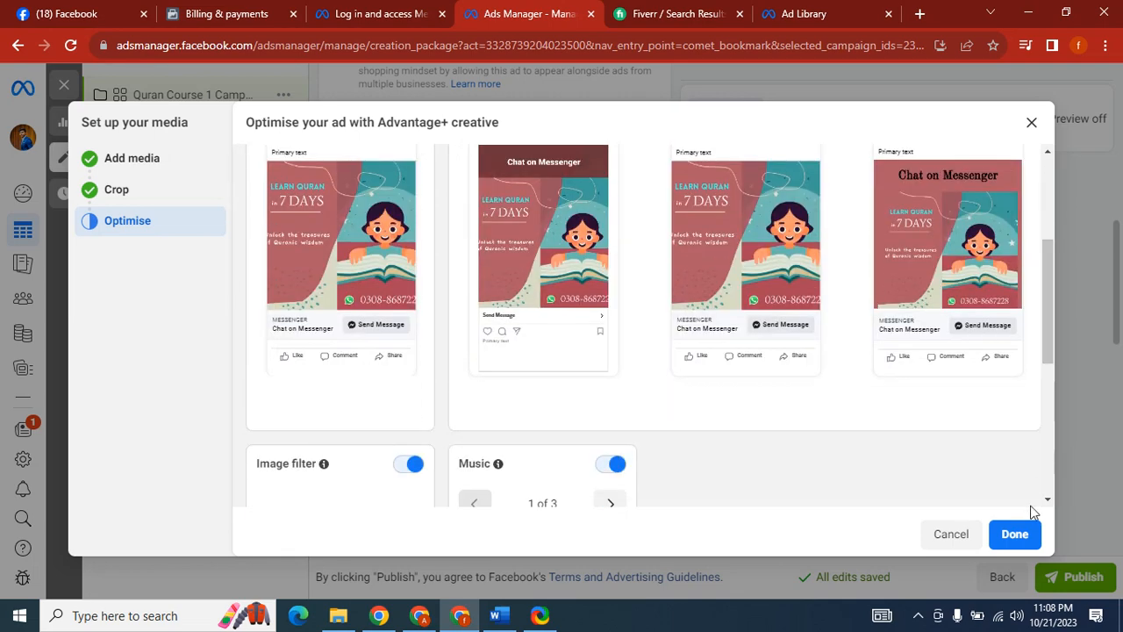
click(1019, 539)
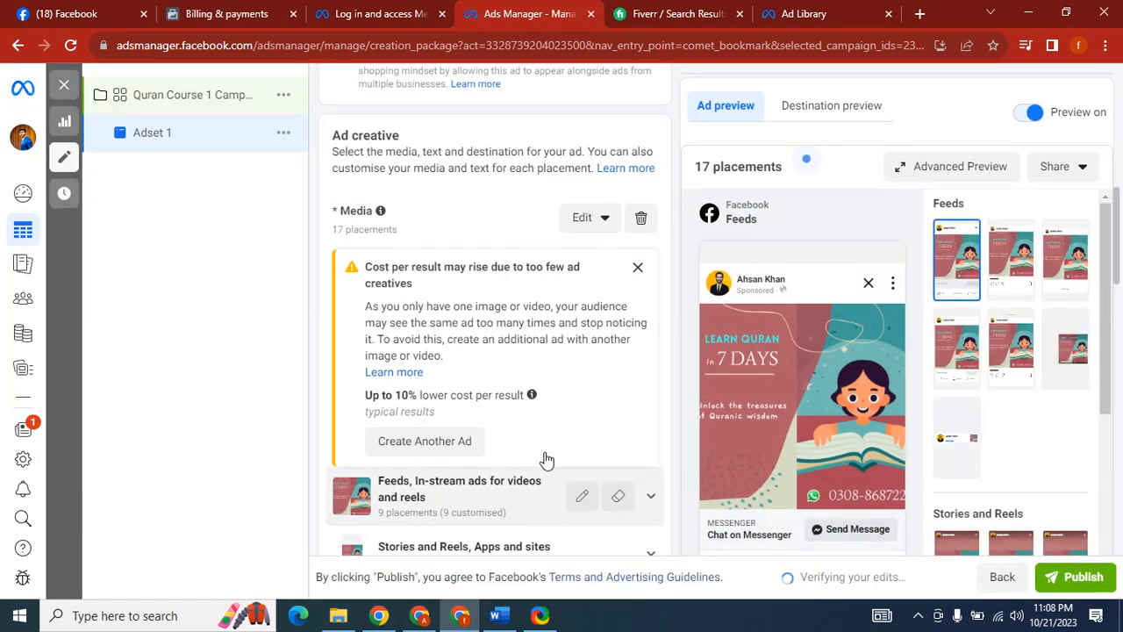
Review the cost-per-result warning under the ad's media and the ad previews for the different placements.
drag(418, 292, 360, 272)
click(418, 293)
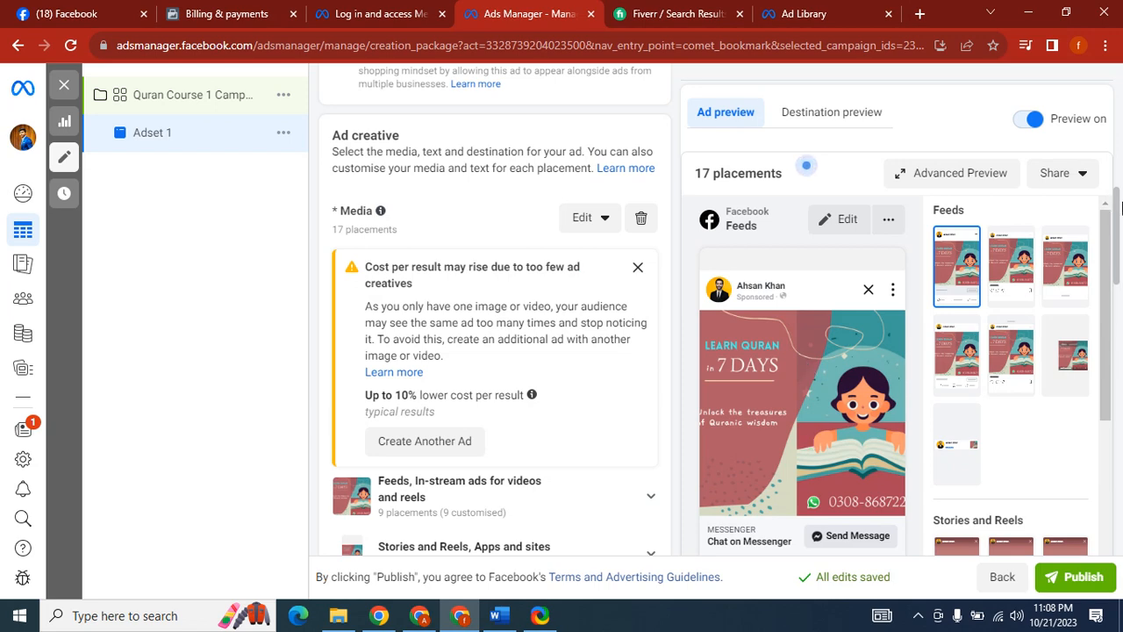
drag(1103, 258, 1104, 325)
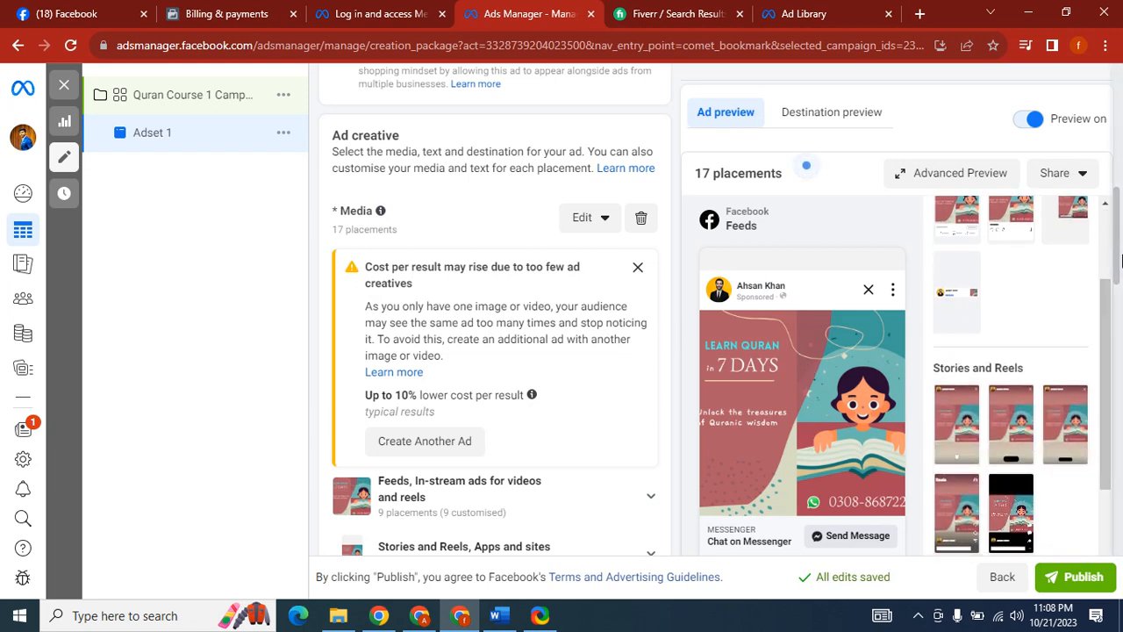
drag(1118, 213, 1118, 275)
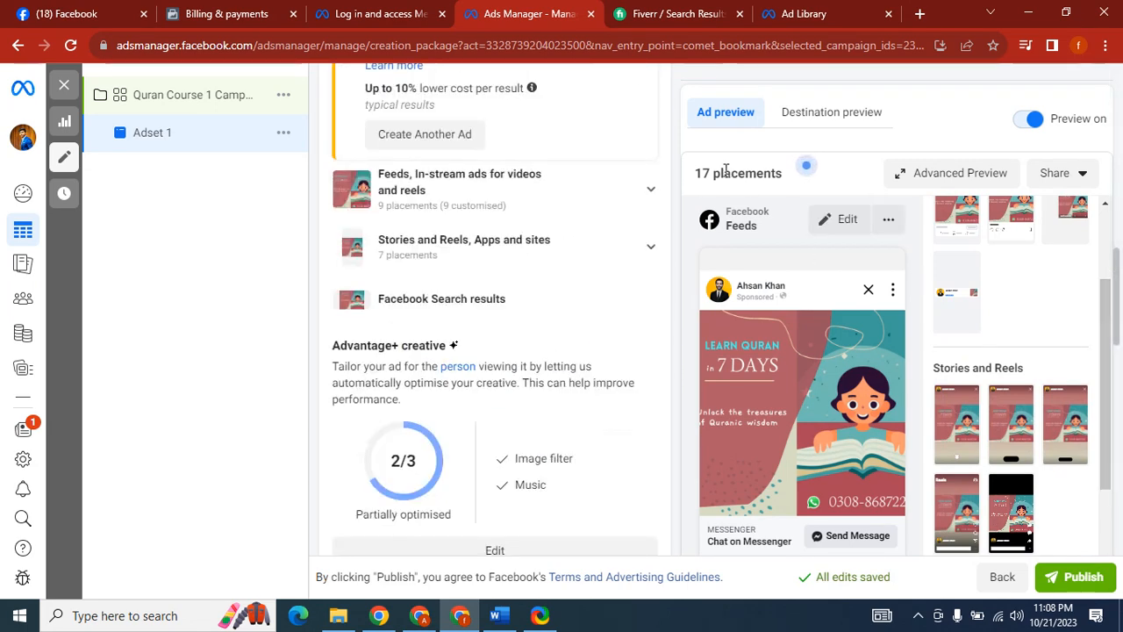
drag(692, 175, 783, 173)
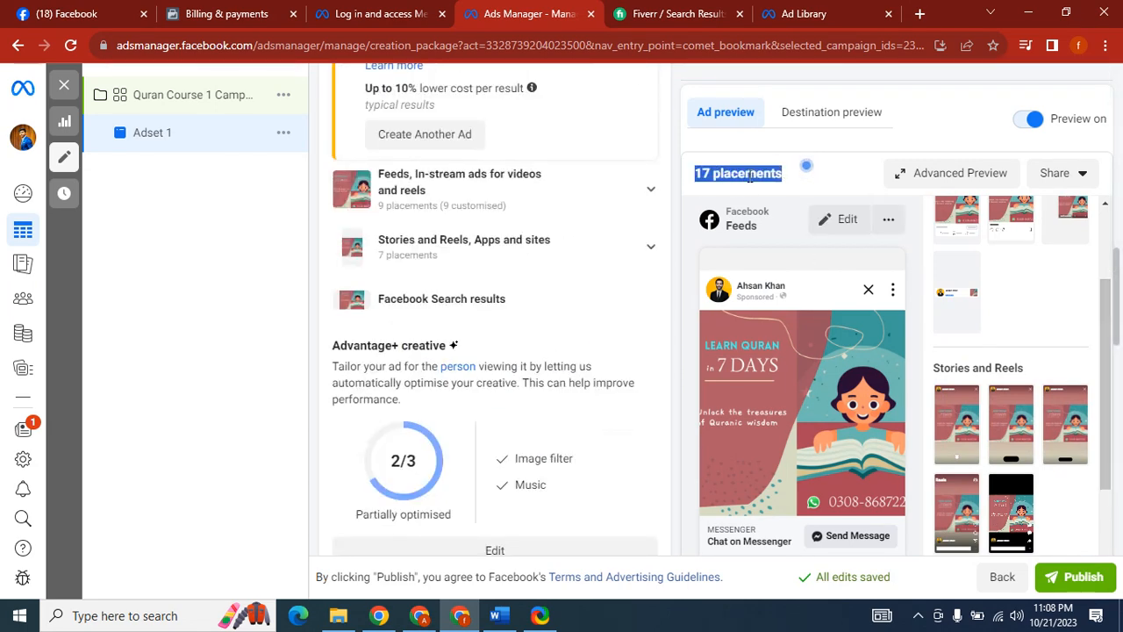
Copy the Quran course description and hashtags from session 2.docx in Word and paste them as the ad's primary text in Ads Manager.
drag(1117, 275, 1120, 327)
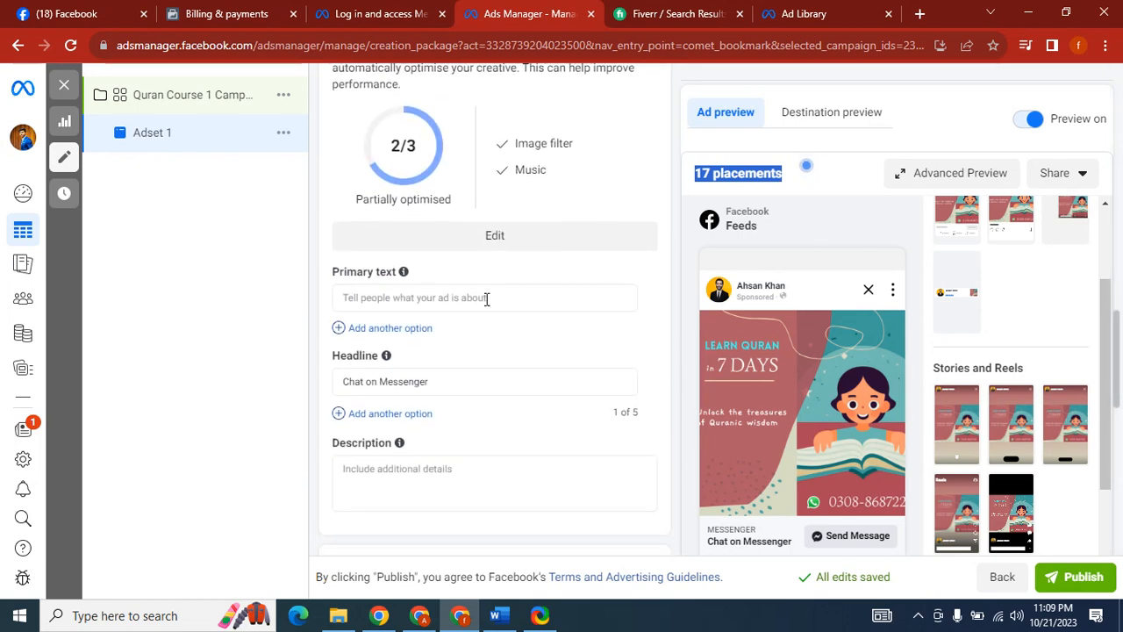
click(486, 298)
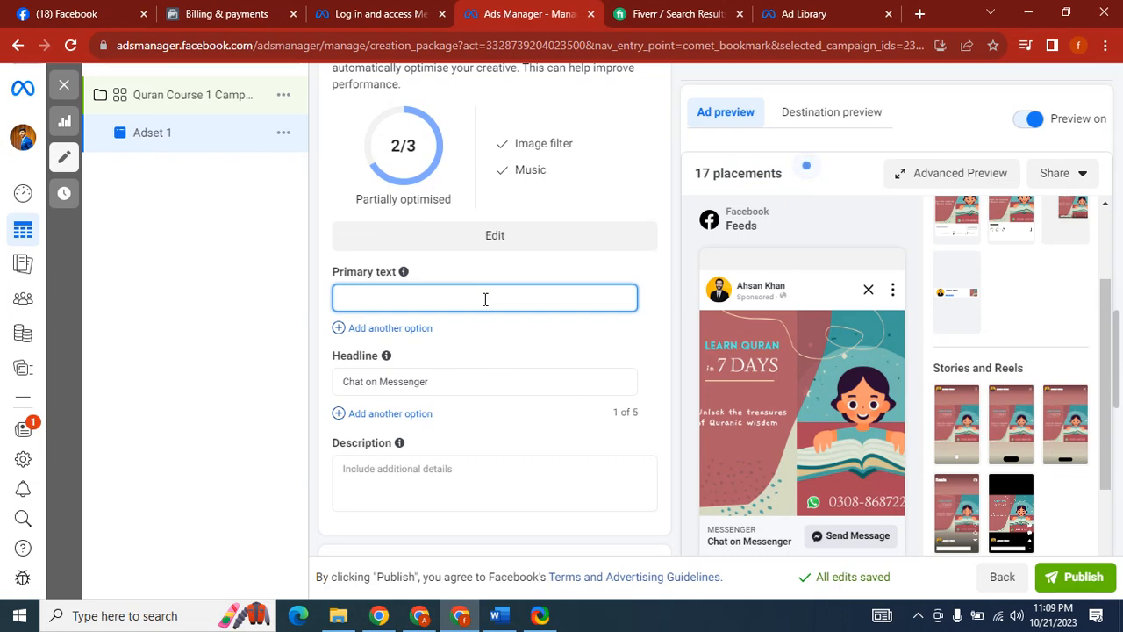
click(497, 615)
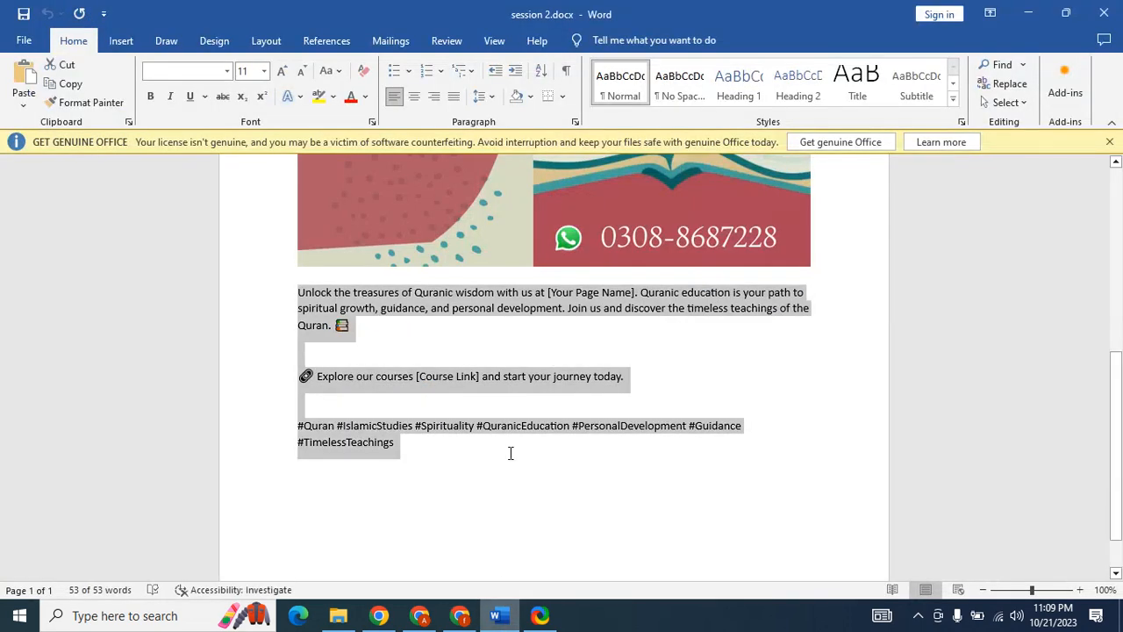
right_click(456, 311)
click(492, 363)
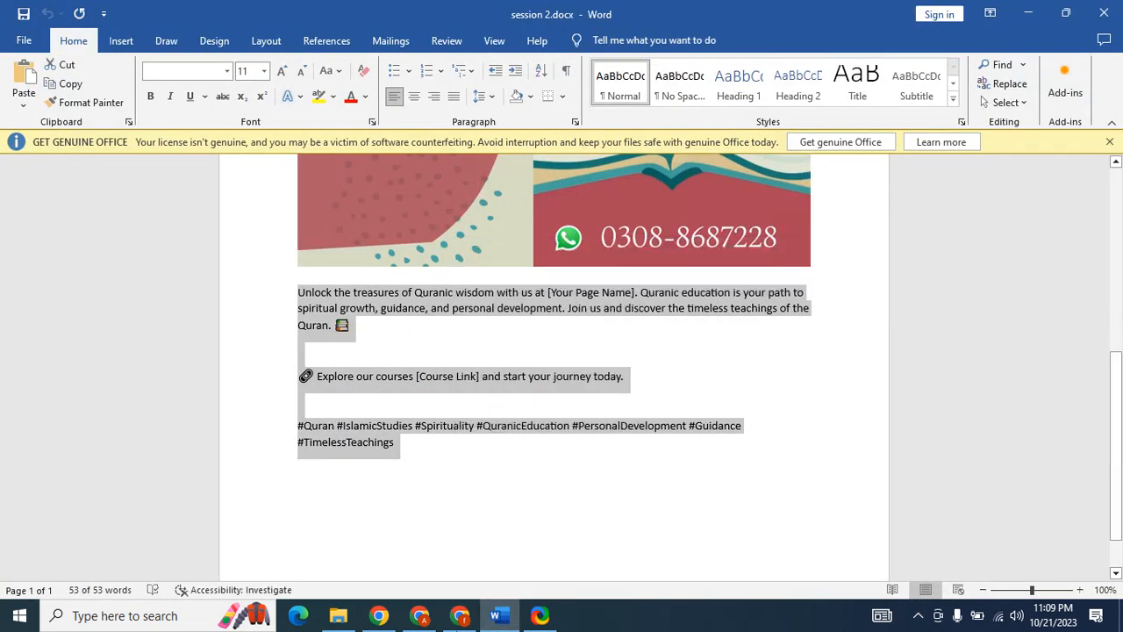
click(460, 615)
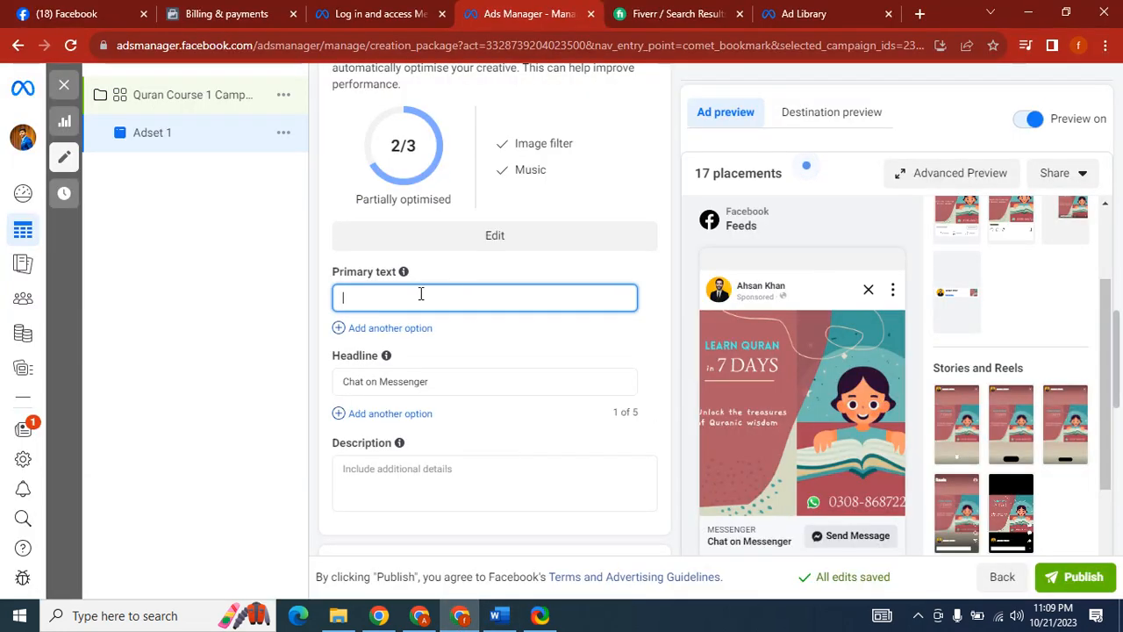
key(ctrl+v)
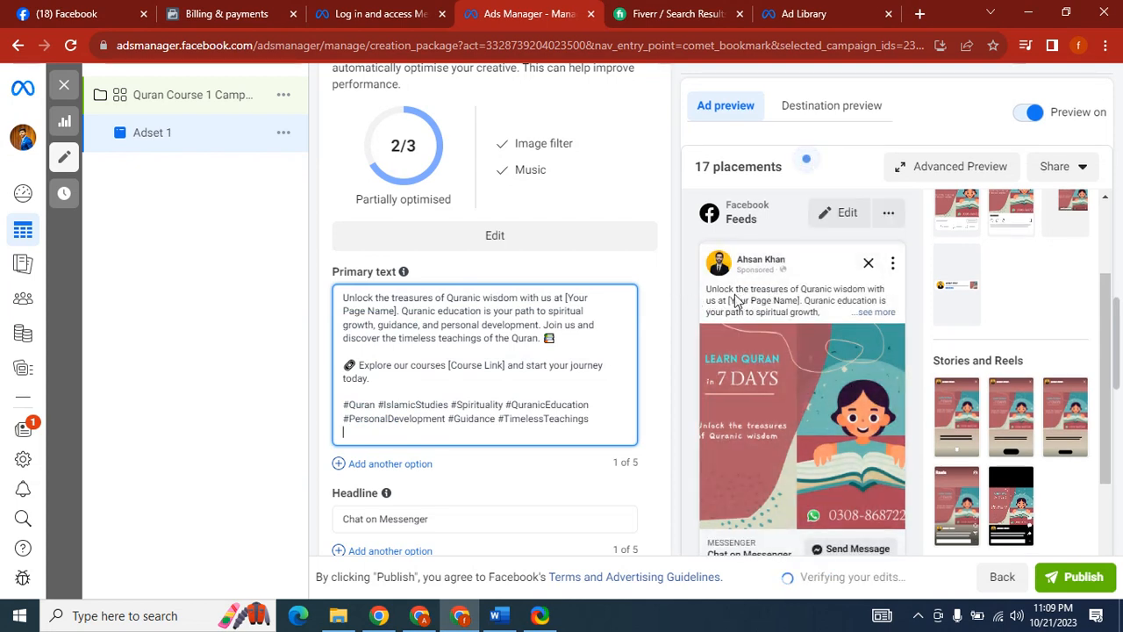
click(473, 371)
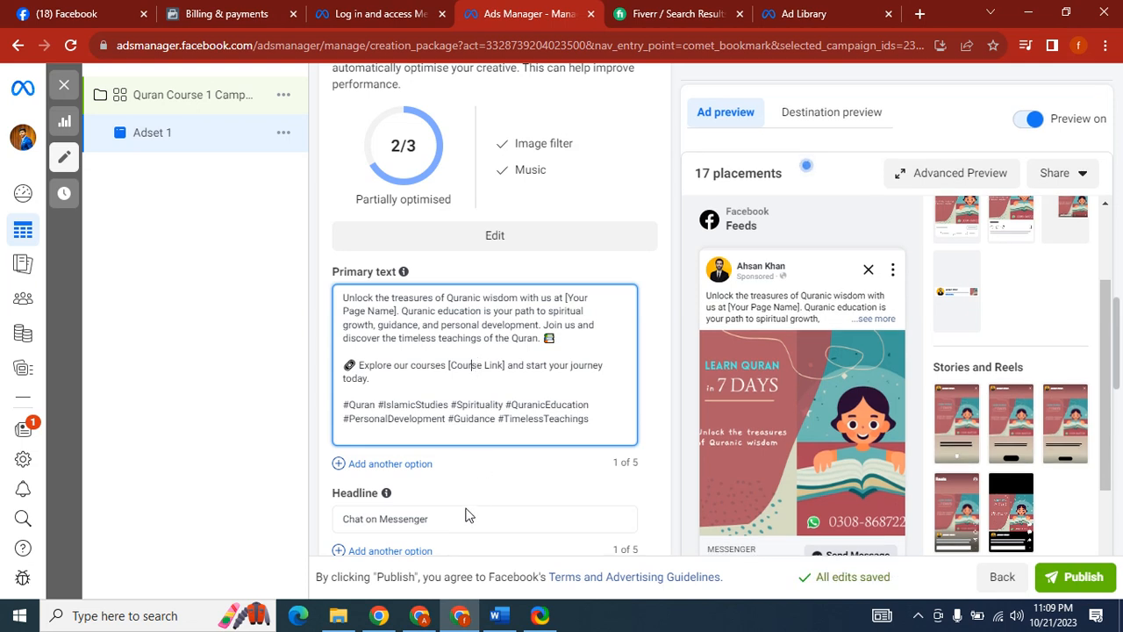
Replace the ad's headline with "Limited Seats!".
click(414, 518)
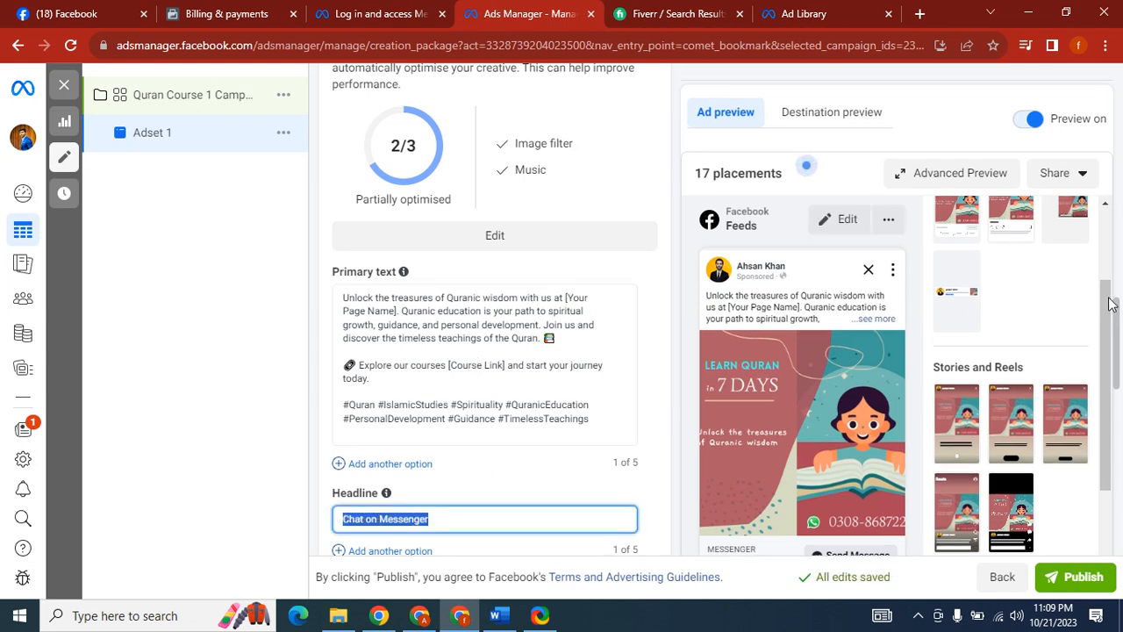
drag(1110, 298, 1118, 318)
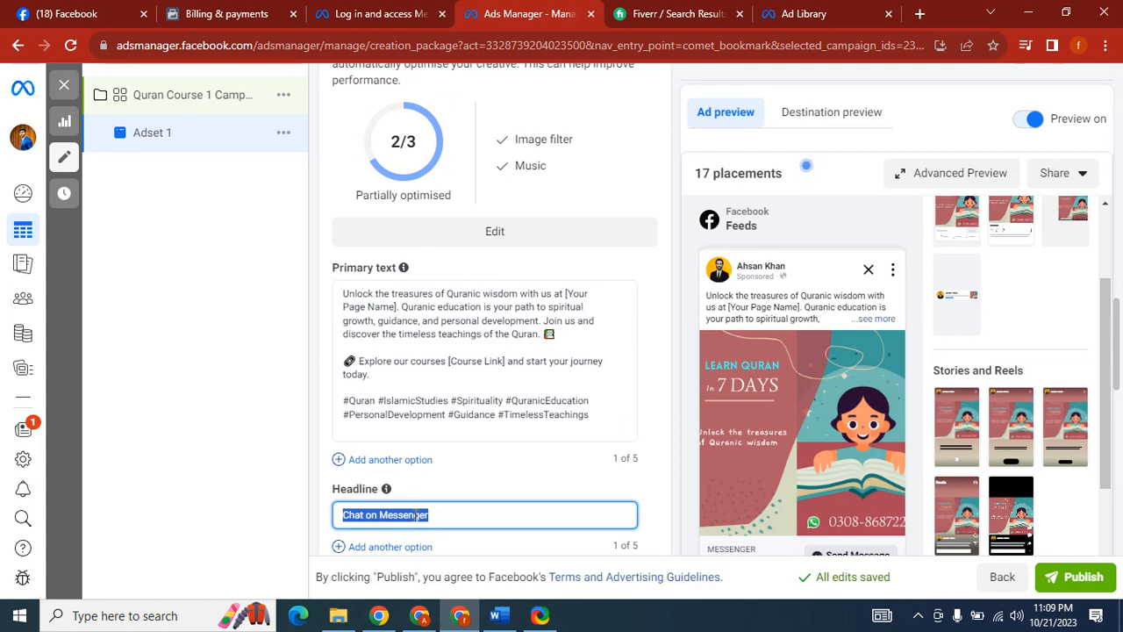
text(Limited)
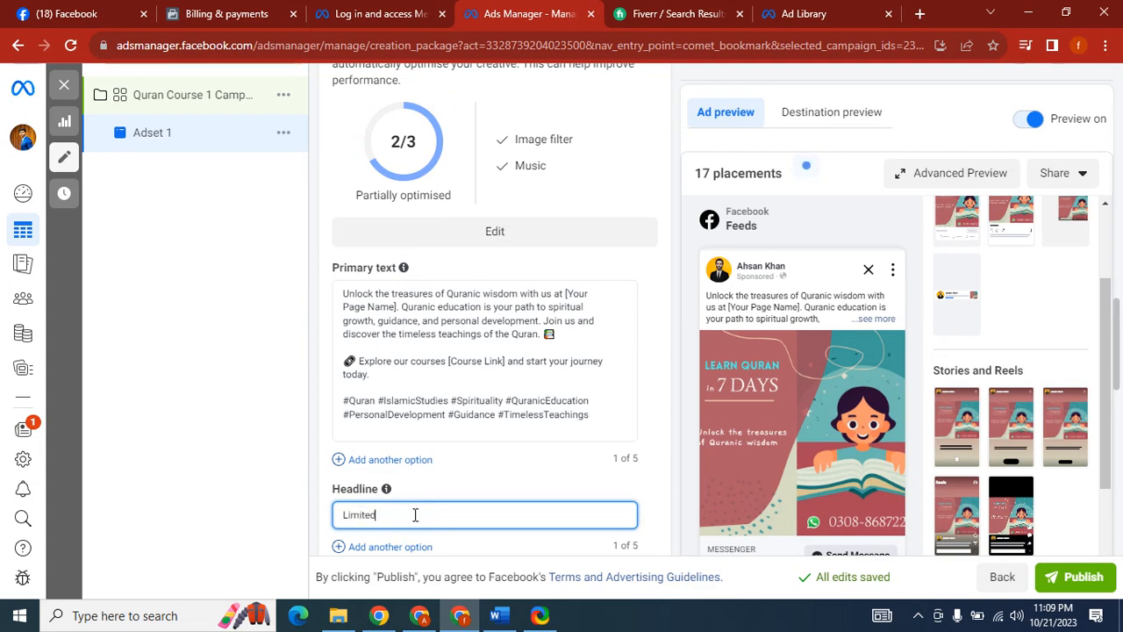
text( Seats)
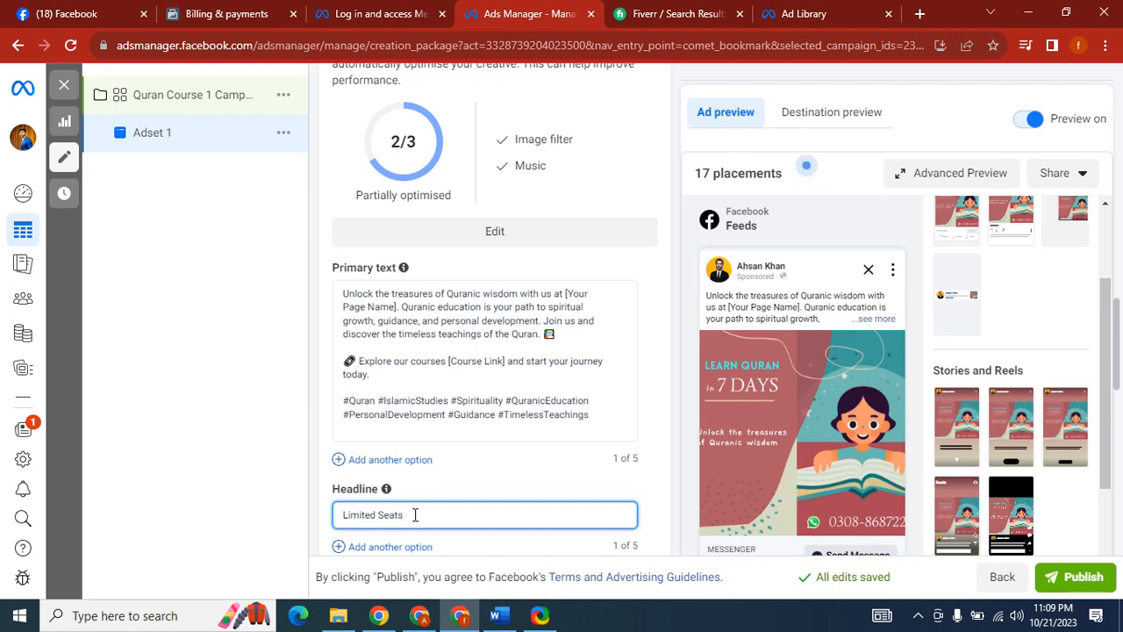
text(!)
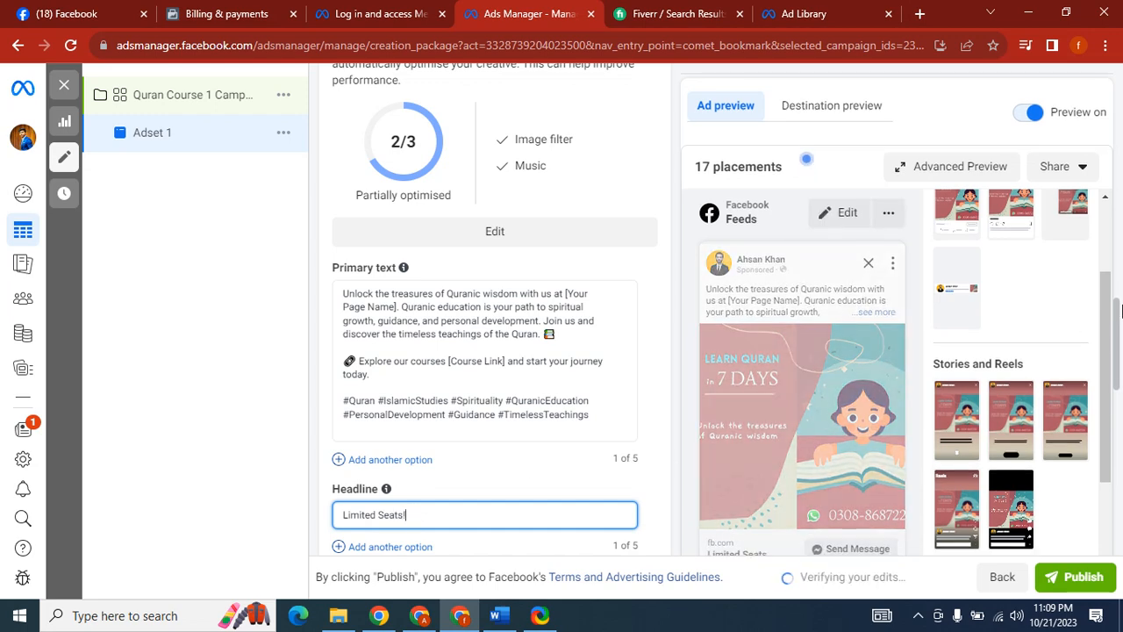
Open the message template for editing, review its greeting, customer questions and Messenger preview, and close it without saving.
scroll(1118, 316, down, 4)
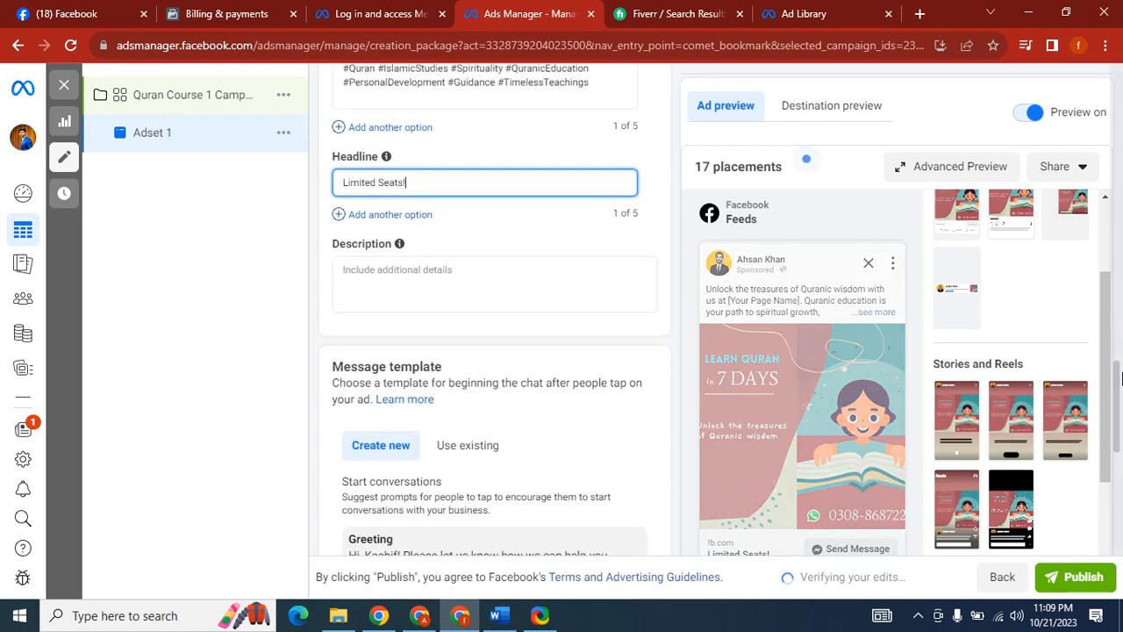
scroll(1119, 378, down, 3)
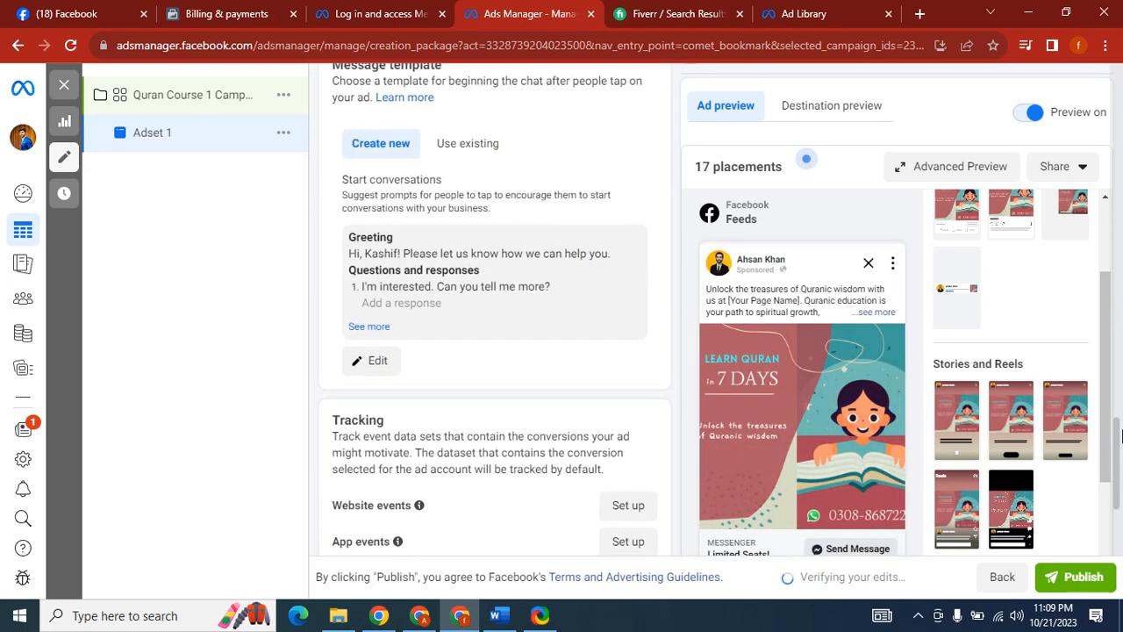
click(368, 376)
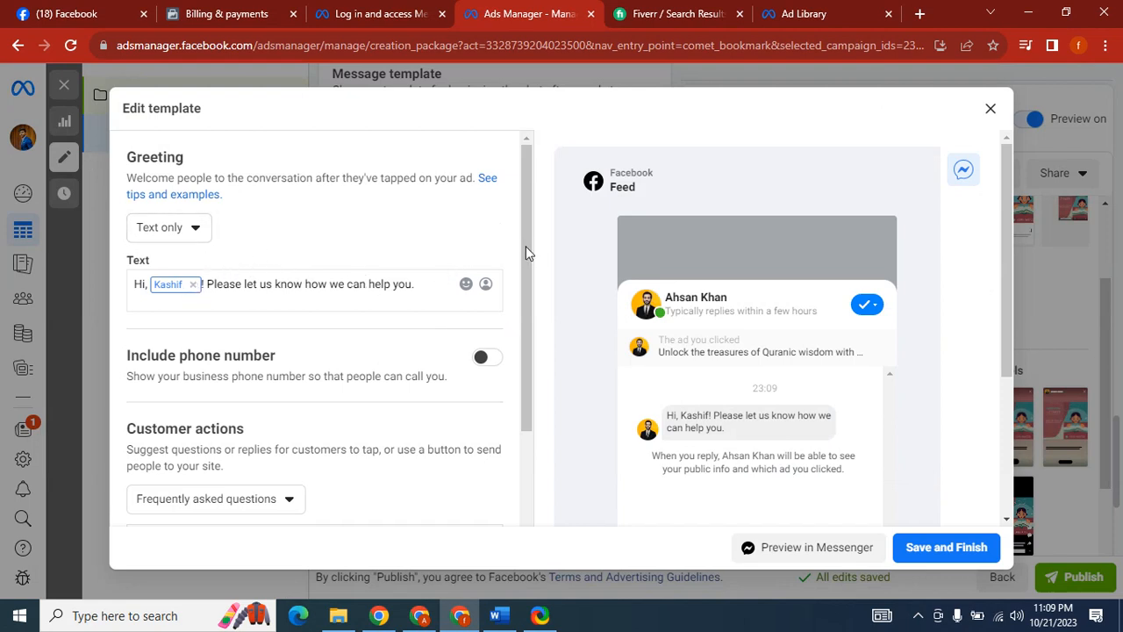
drag(525, 246, 526, 166)
drag(1000, 286, 1006, 453)
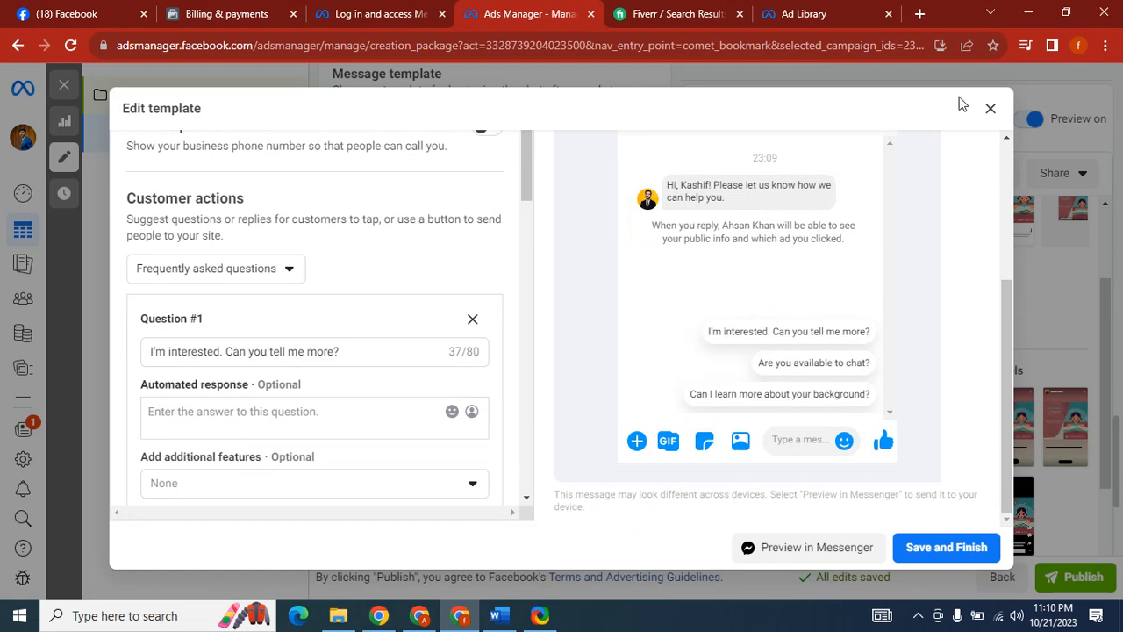
click(988, 108)
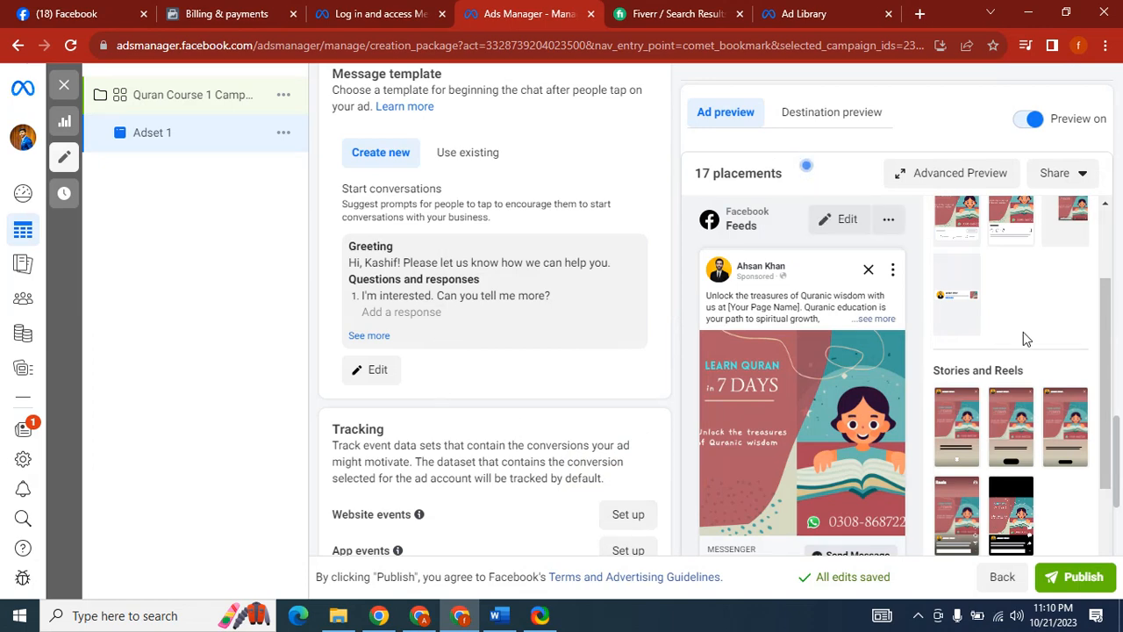
Read the description of the ad's Tracking section for conversion events.
scroll(1118, 461, down, 3)
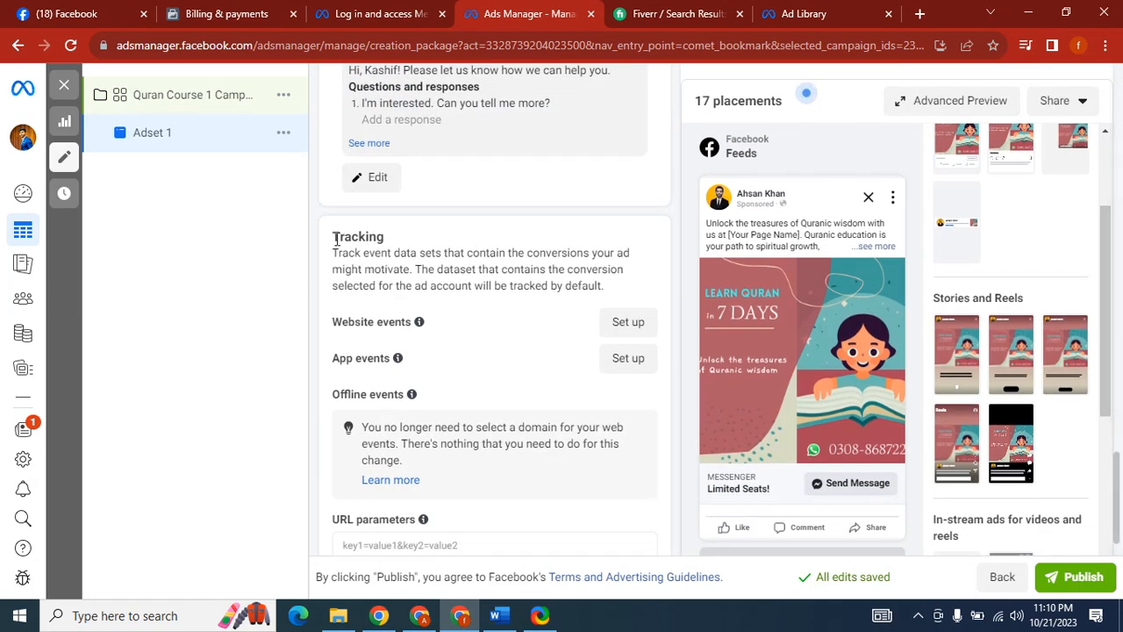
drag(336, 239, 525, 292)
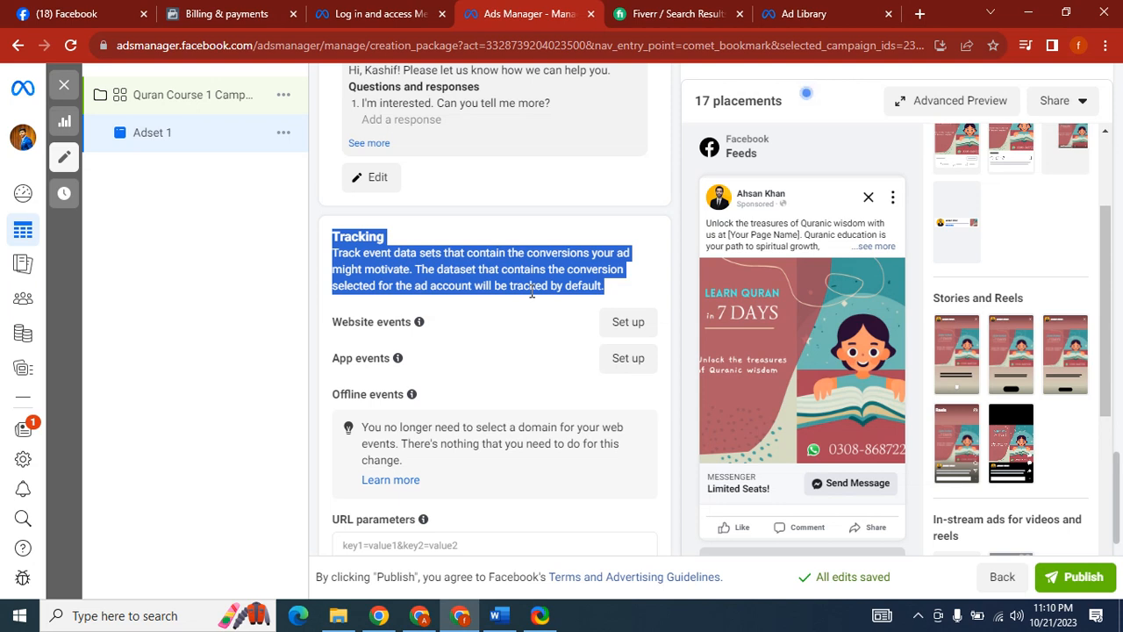
click(446, 263)
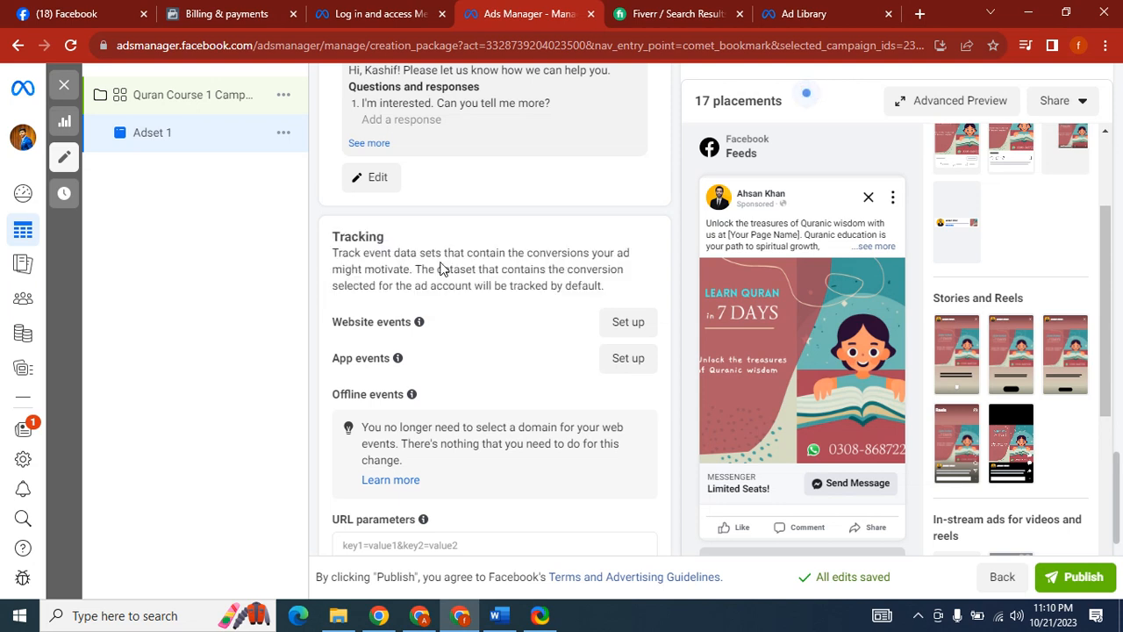
Search Google for "buy dancing cactus" in a new browser tab and view Kiddyco's Dancing Cactus Plush Toy product page.
click(919, 14)
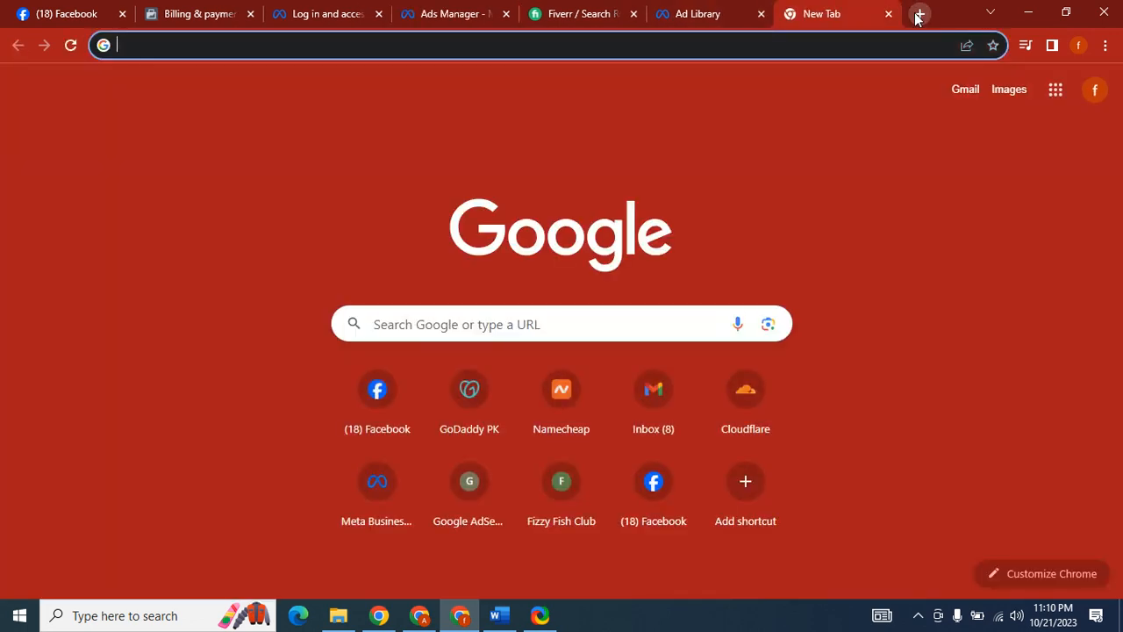
text(buy)
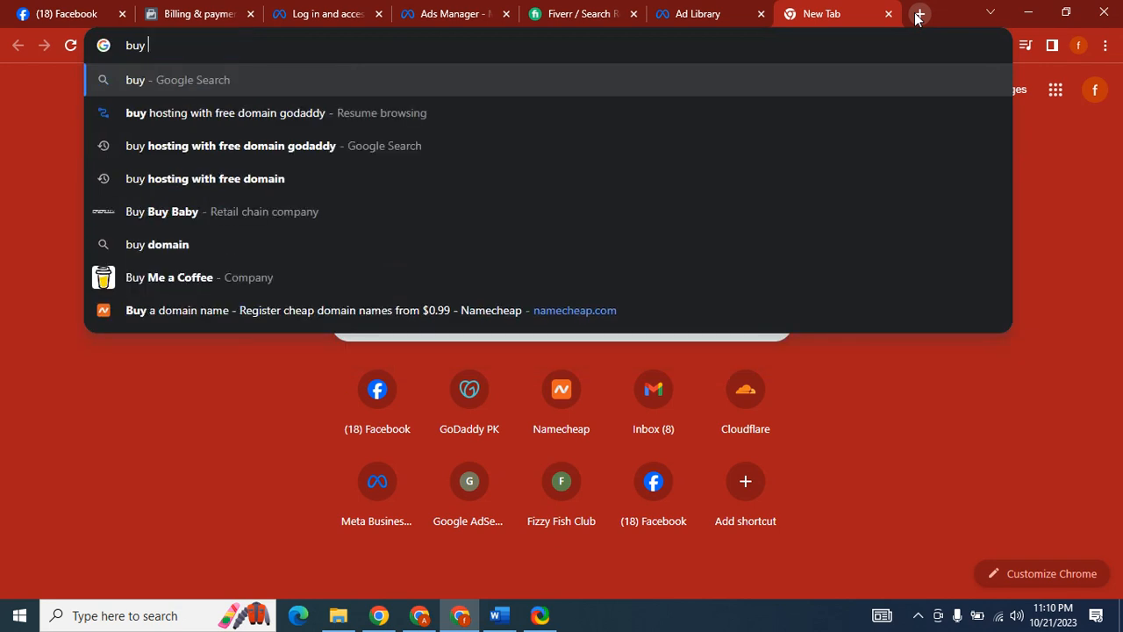
text( dancing)
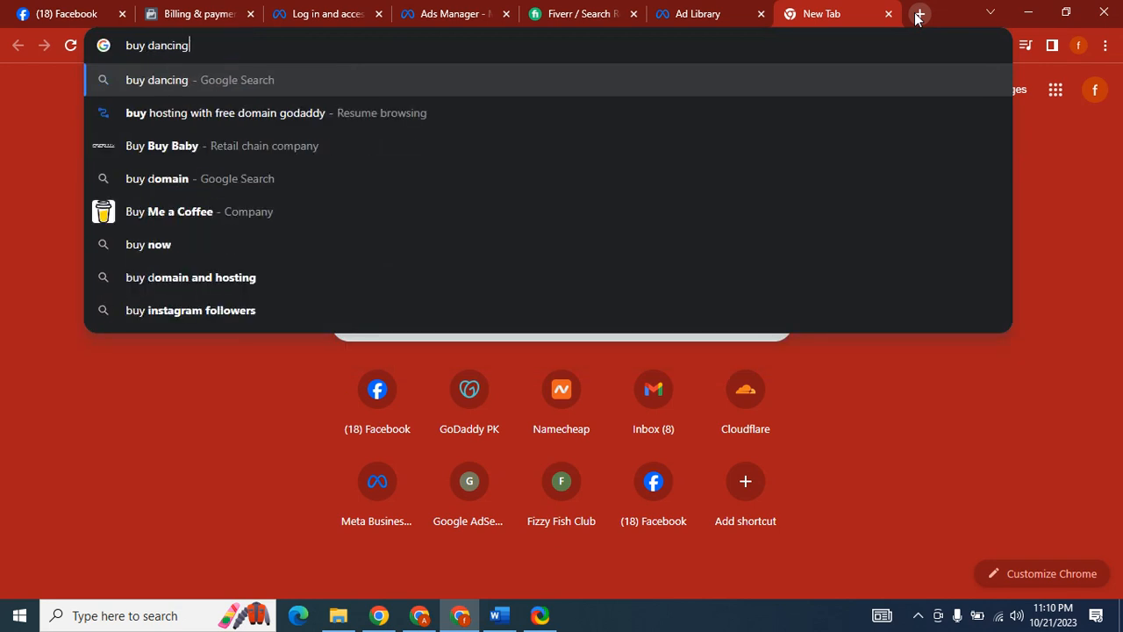
text( cactus)
key(Return)
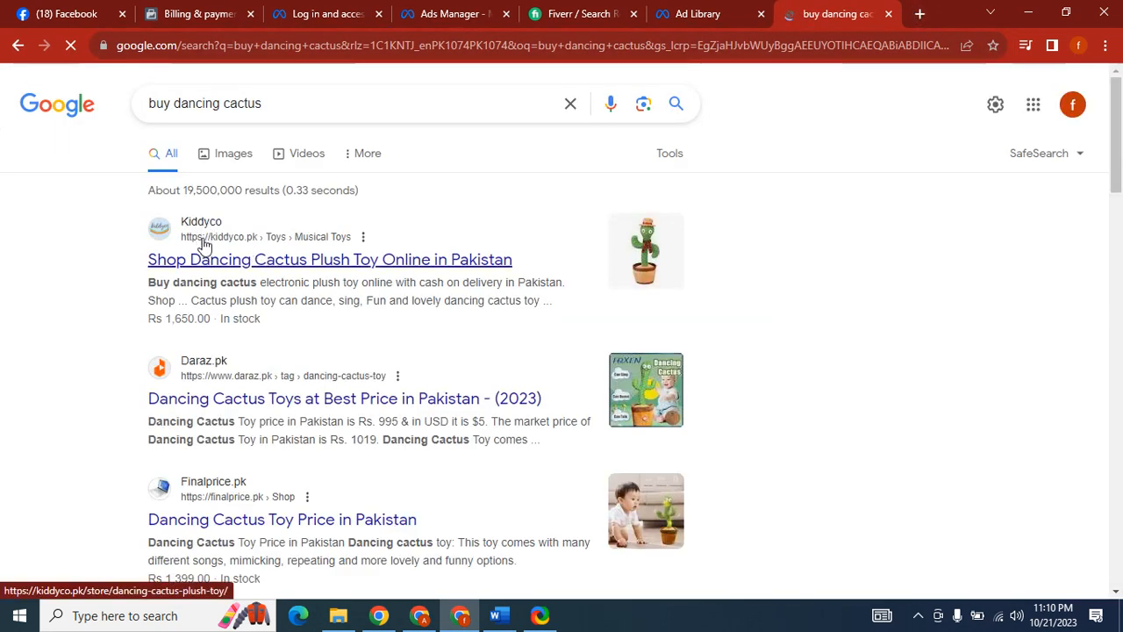
click(209, 261)
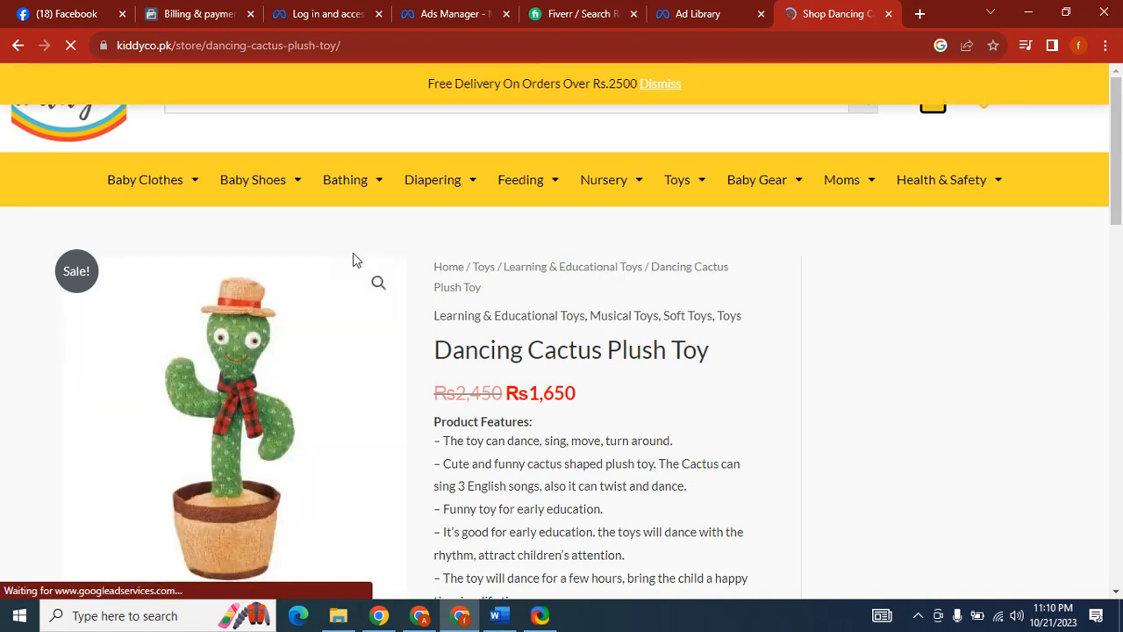
drag(1117, 112, 1119, 80)
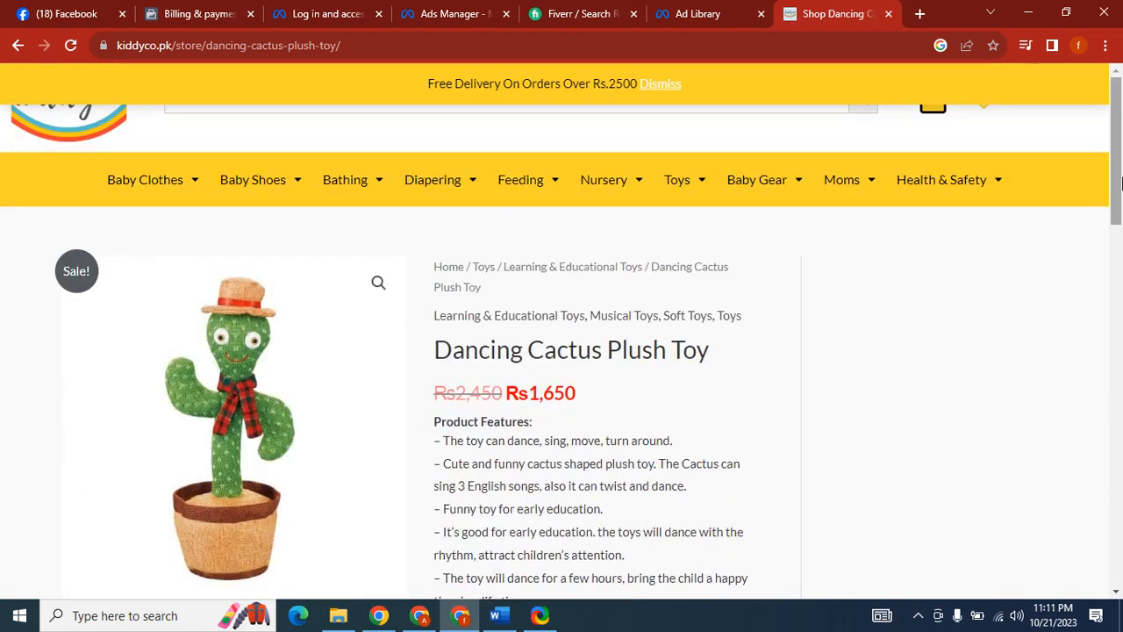
Add the Dancing Cactus Plush Toy to the Kiddyco shopping cart and view the cart.
drag(1119, 183, 1121, 253)
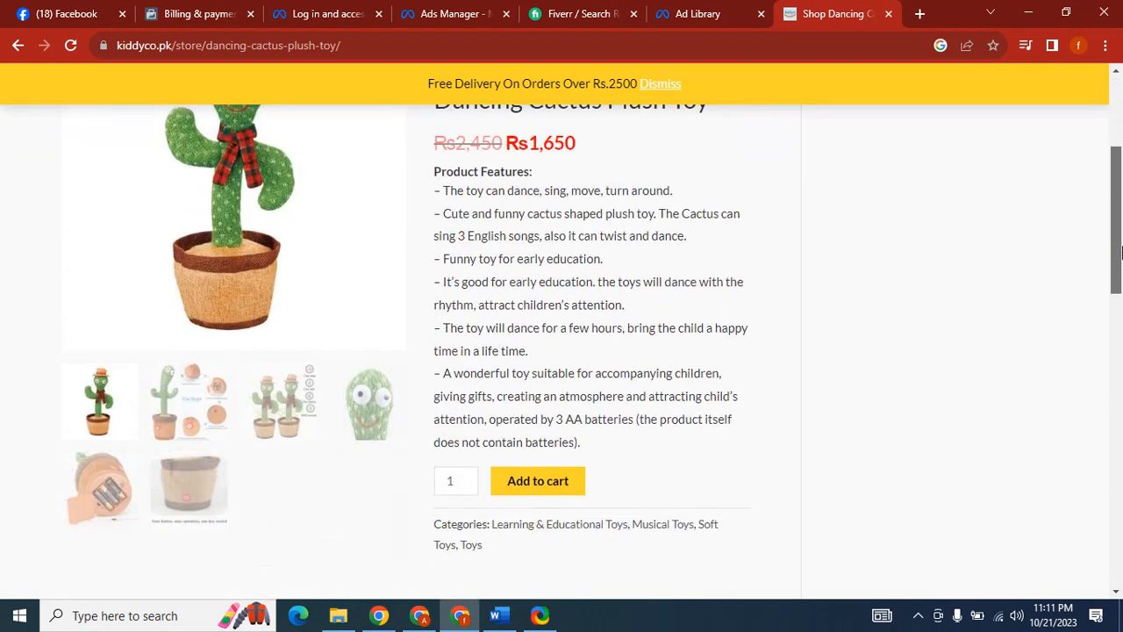
click(548, 483)
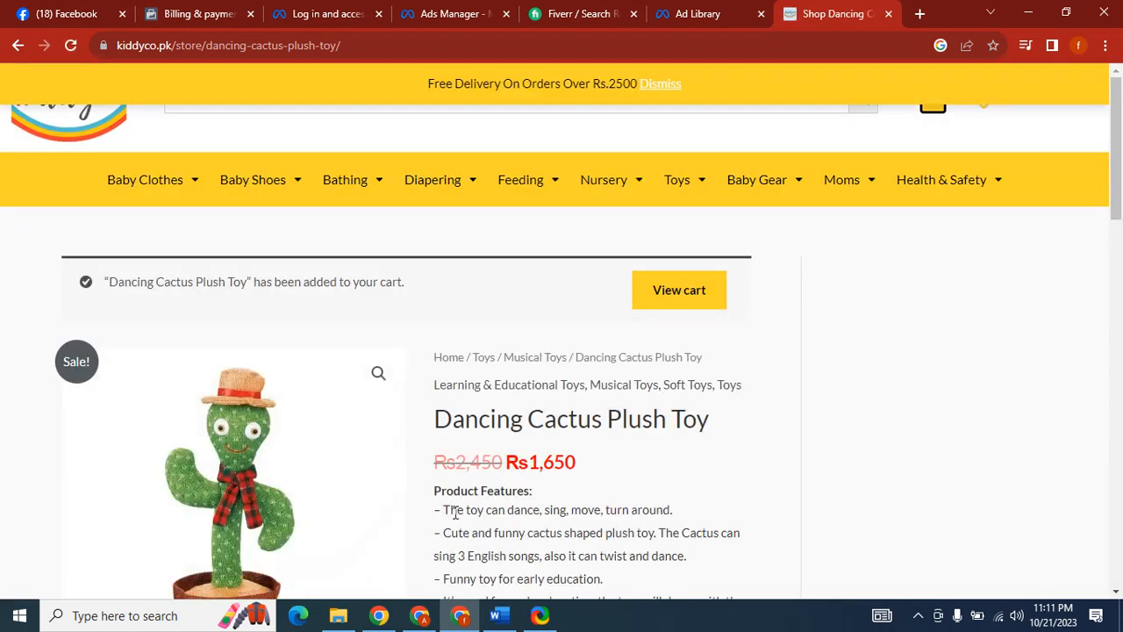
click(686, 301)
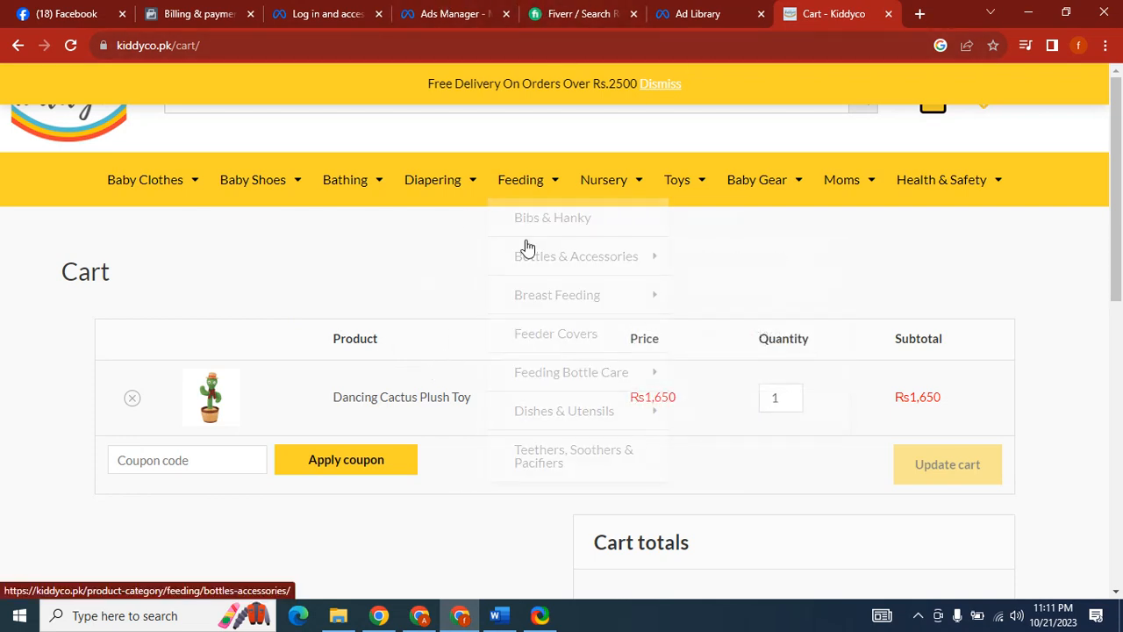
Switch back to Ads Manager and read the Website events explanation in the ad's Tracking section.
click(698, 13)
click(489, 10)
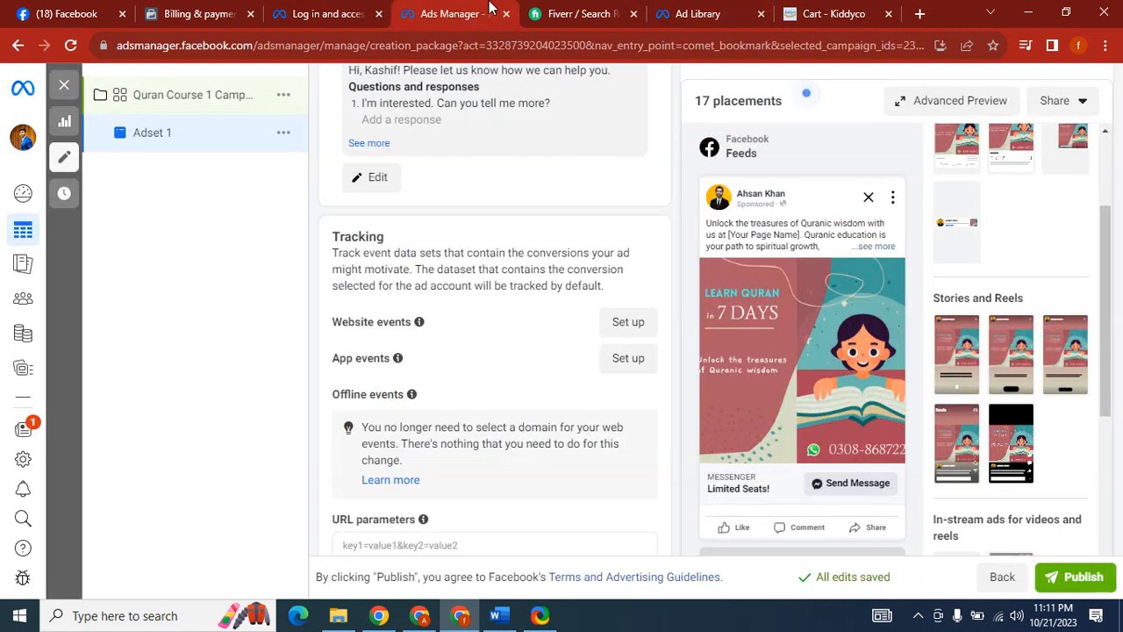
drag(379, 324, 450, 325)
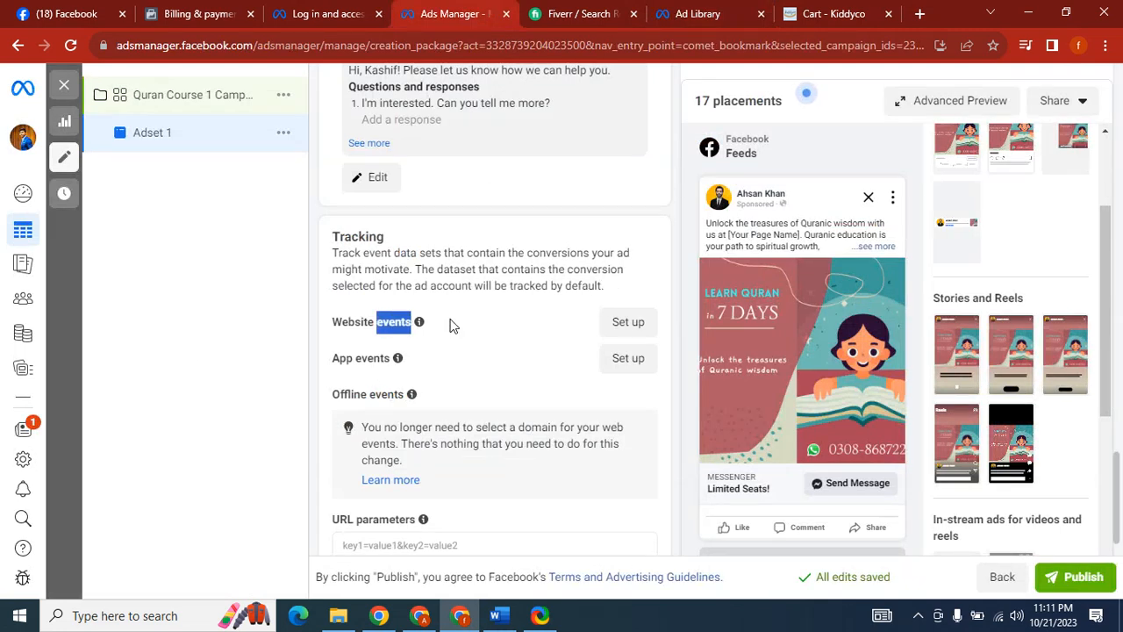
click(425, 326)
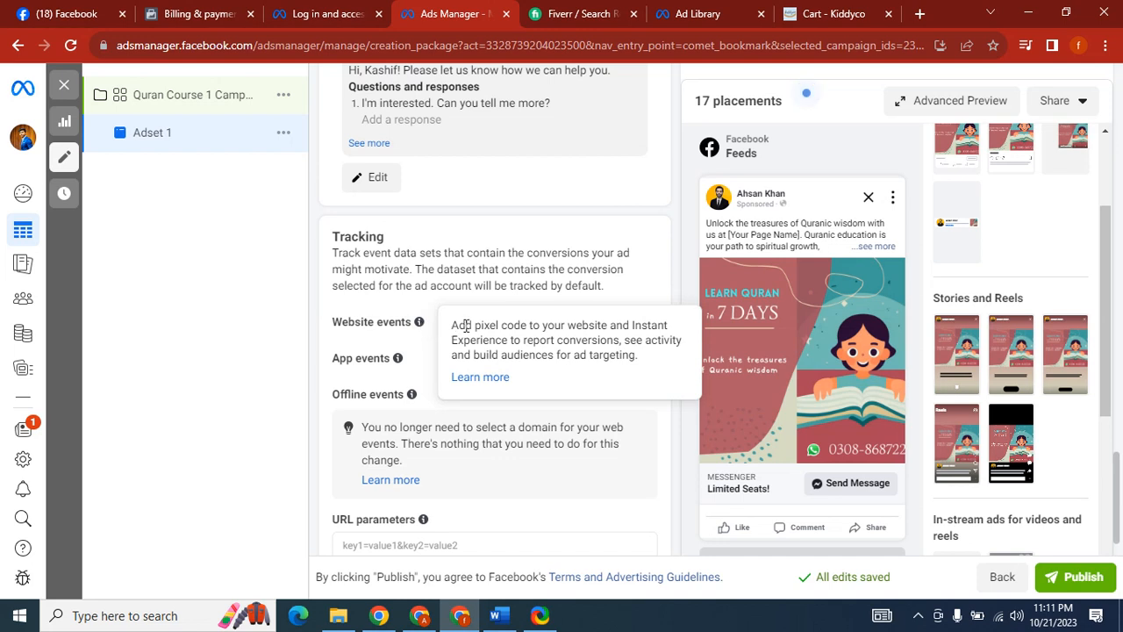
drag(476, 326, 428, 315)
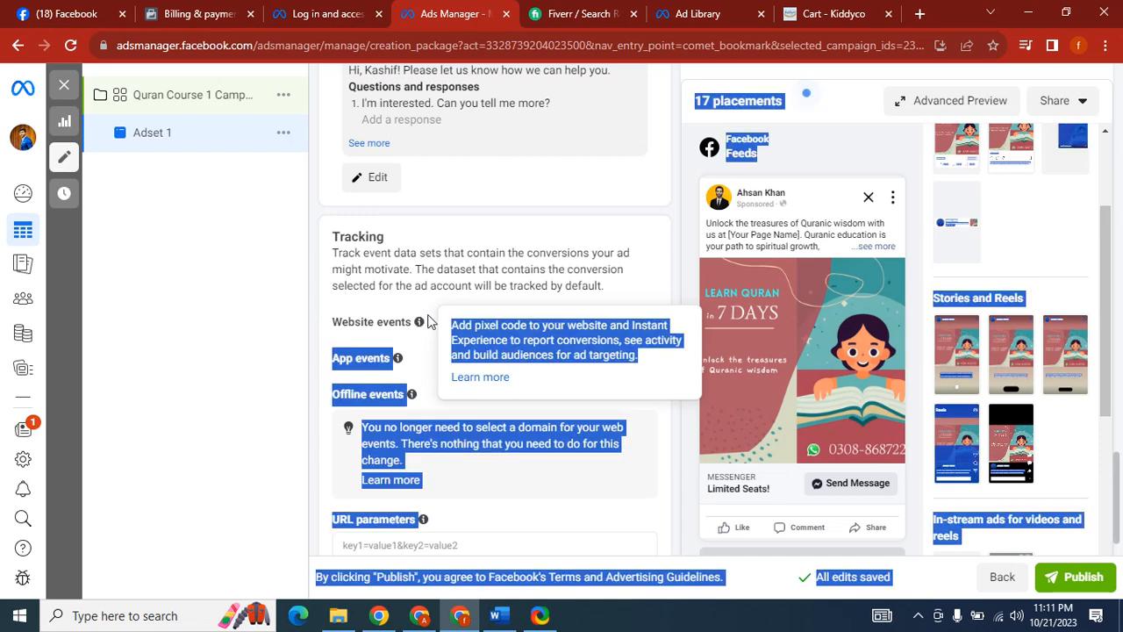
click(431, 301)
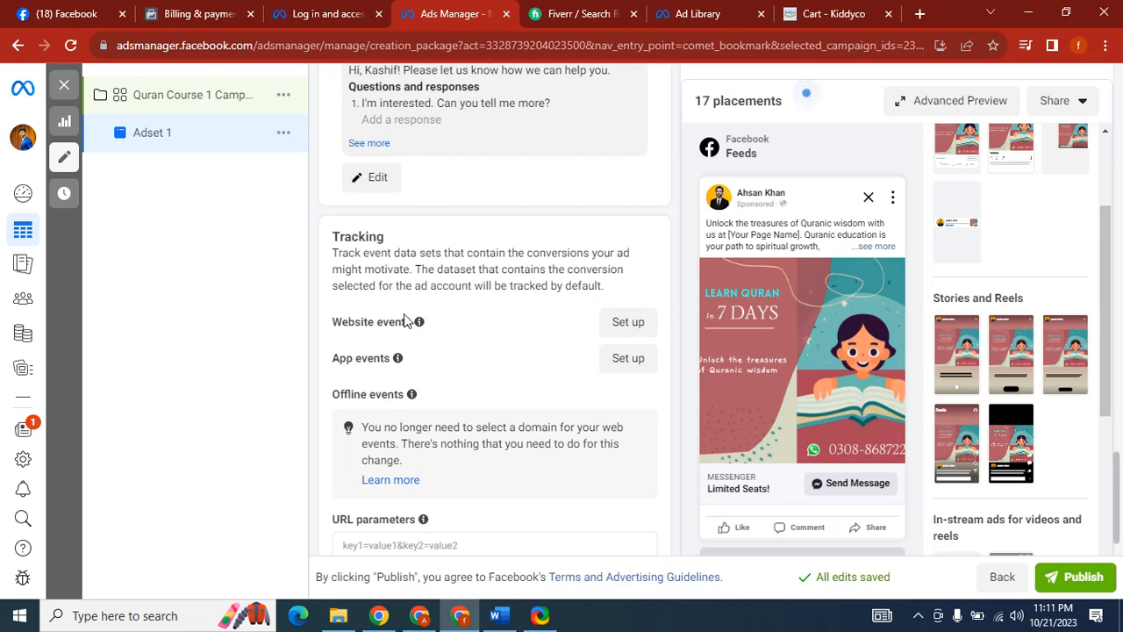
Return to the Kiddyco cart and try to proceed to checkout with the Dancing Cactus Plush Toy.
click(805, 13)
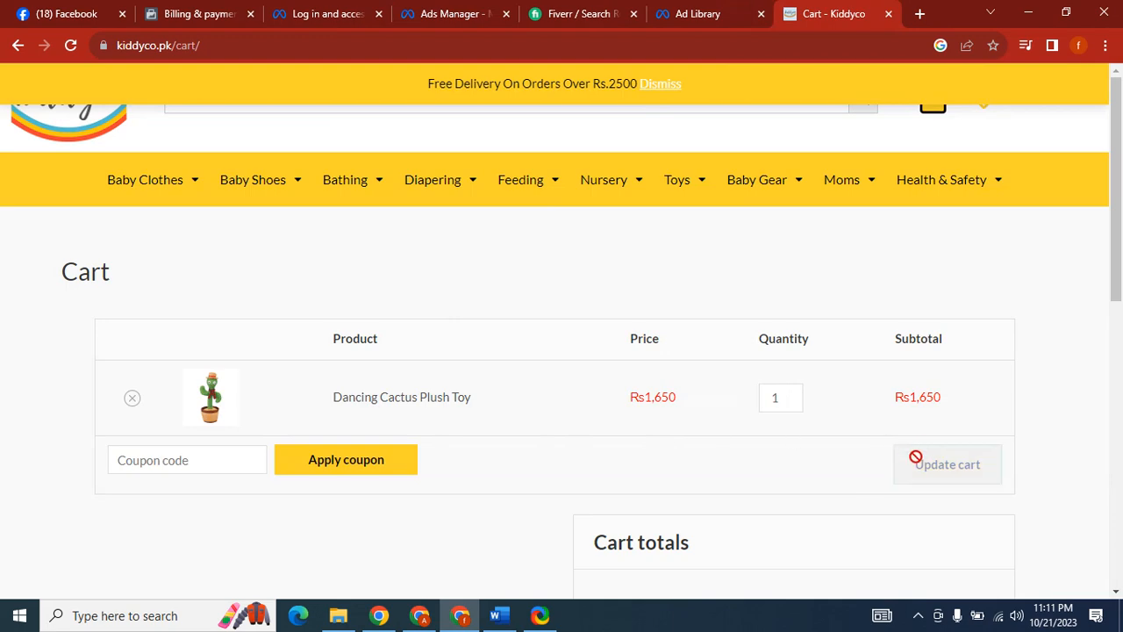
drag(1118, 211, 1121, 423)
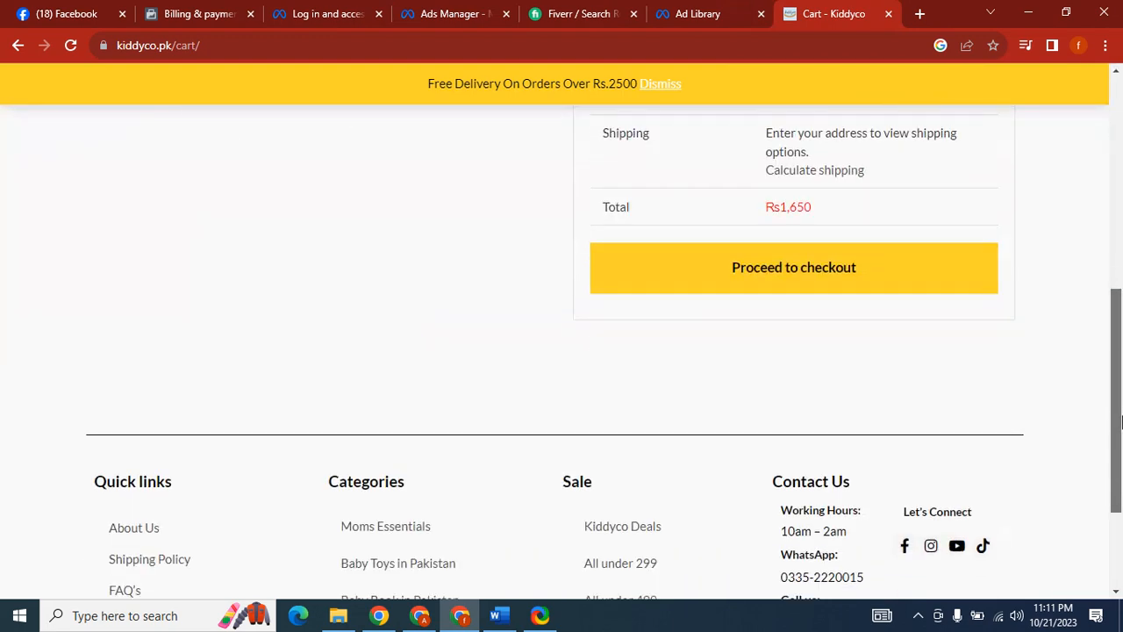
click(794, 275)
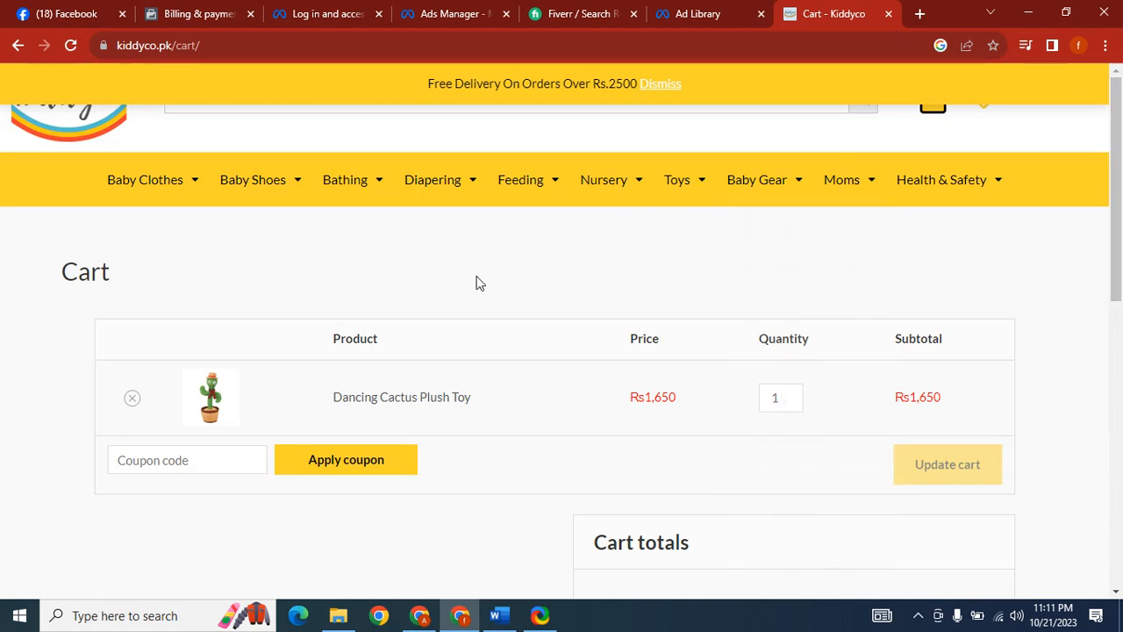
Return to Ads Manager and reread the information on Website events under the ad's tracking options.
click(452, 12)
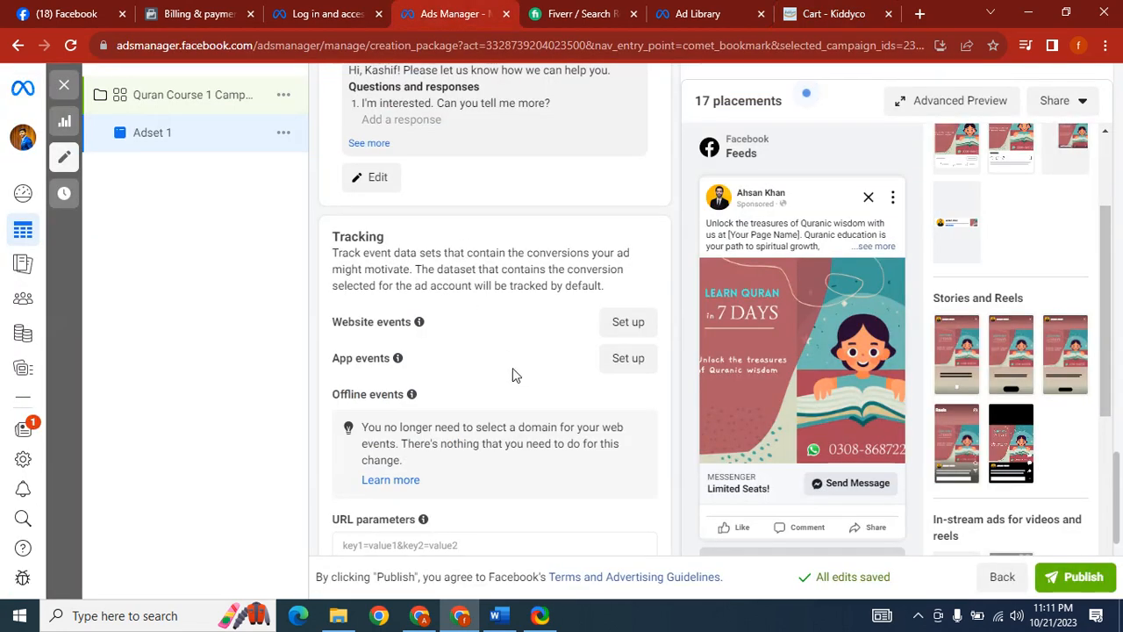
mouse_move(422, 337)
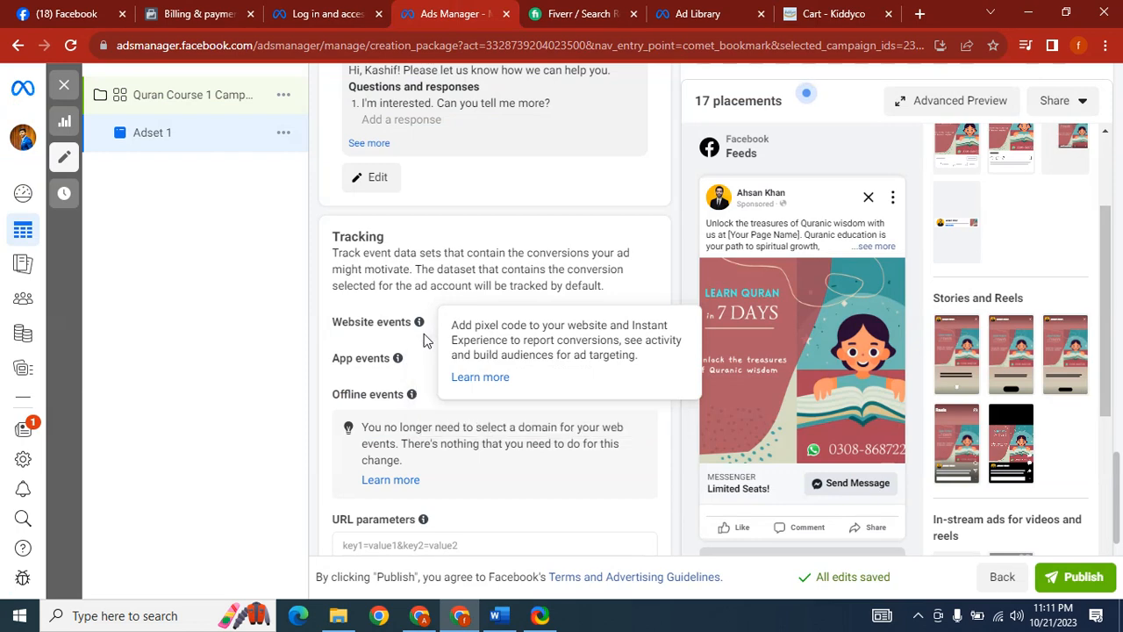
drag(331, 324, 457, 326)
click(428, 326)
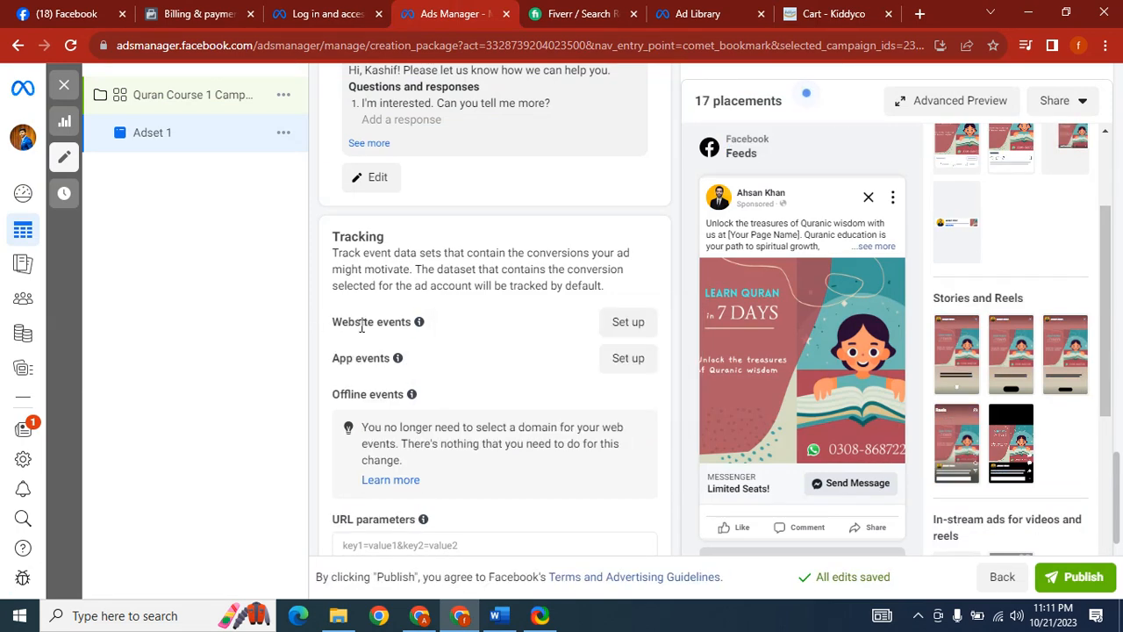
drag(330, 324, 442, 321)
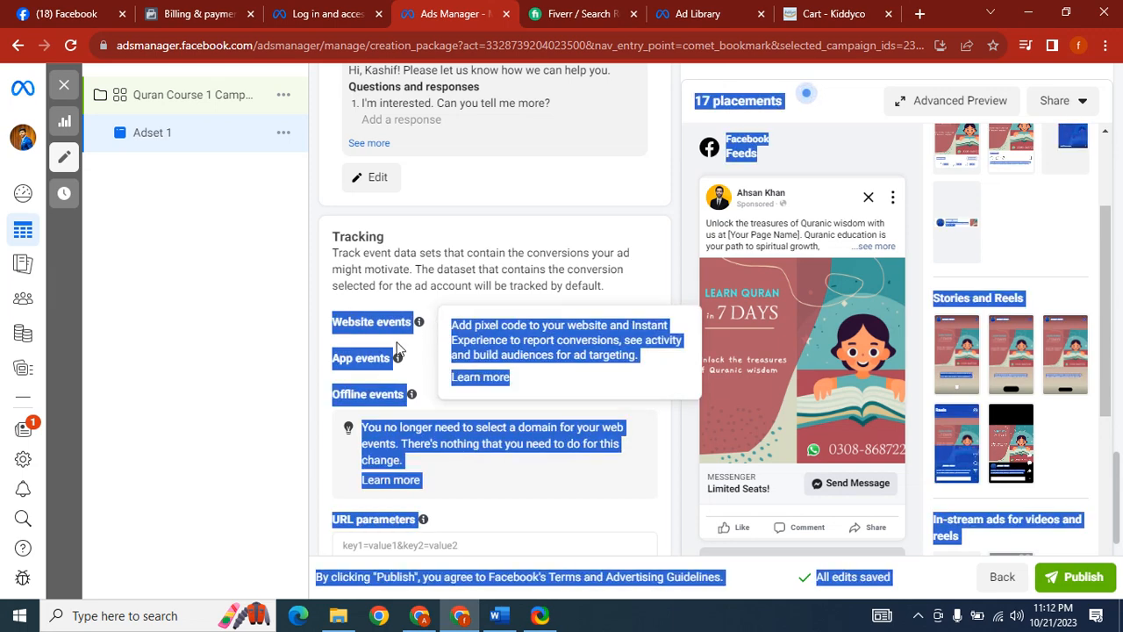
click(389, 337)
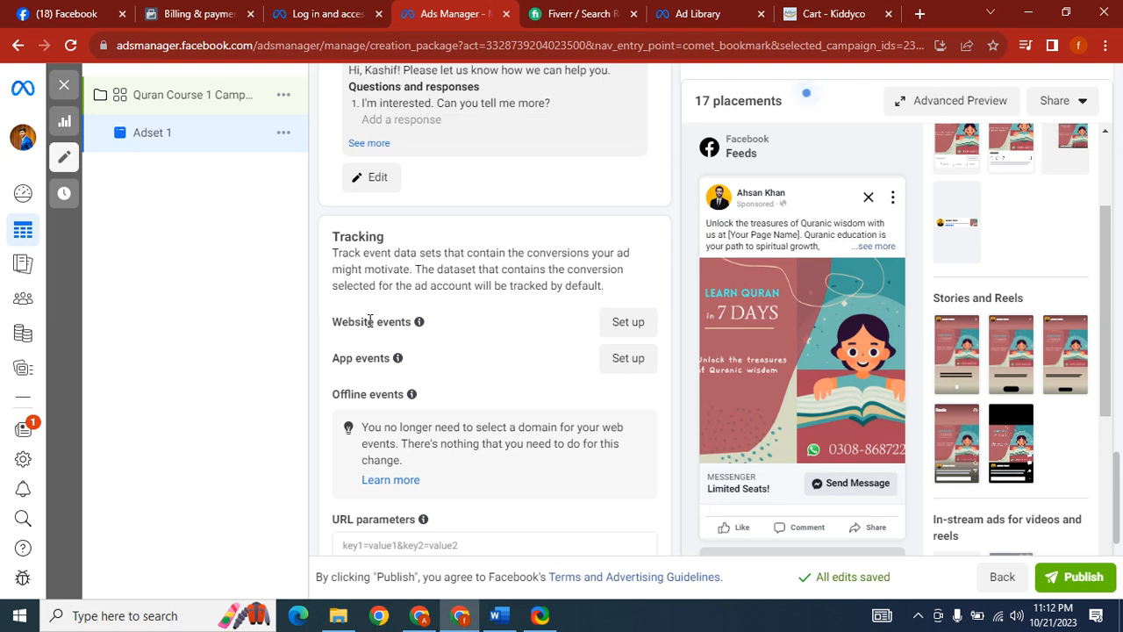
mouse_move(431, 327)
Review the ad's settings and placement previews, try to publish it, and close the payment form without adding a card.
drag(1104, 253, 1106, 326)
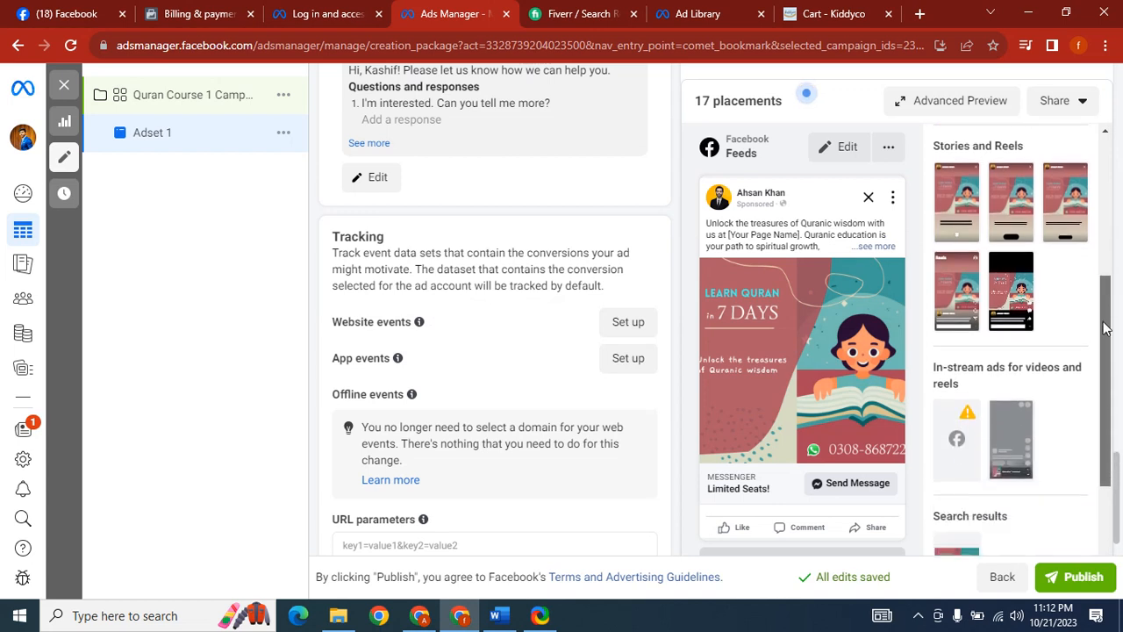
scroll(1120, 535, down, 2)
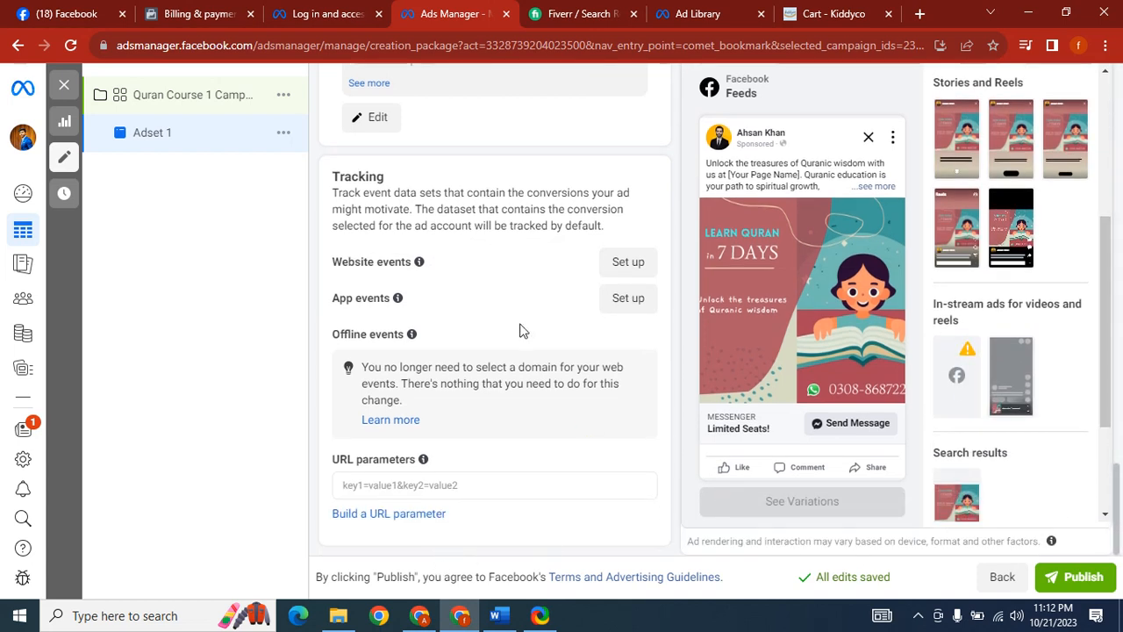
scroll(1120, 374, up, 2)
scroll(1120, 374, up, 6)
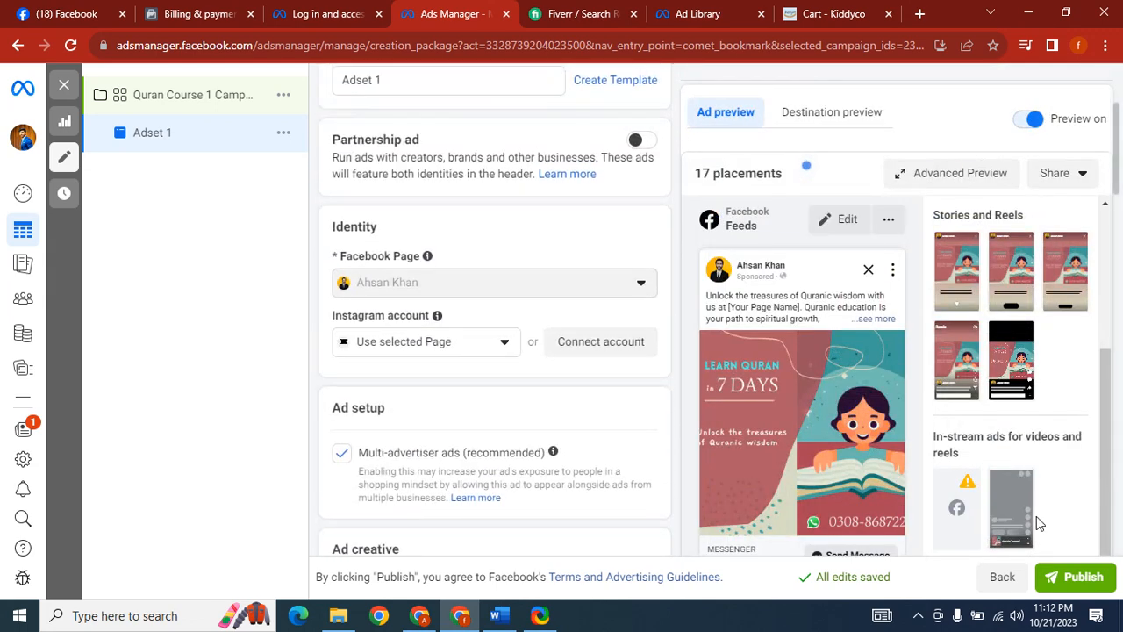
click(1083, 576)
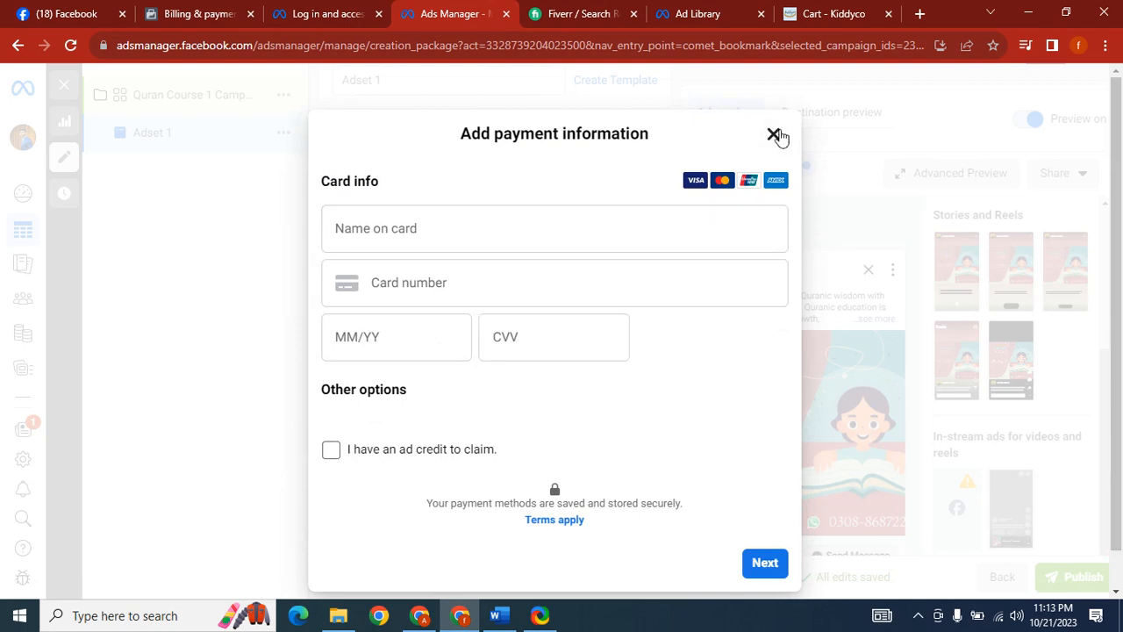
click(774, 135)
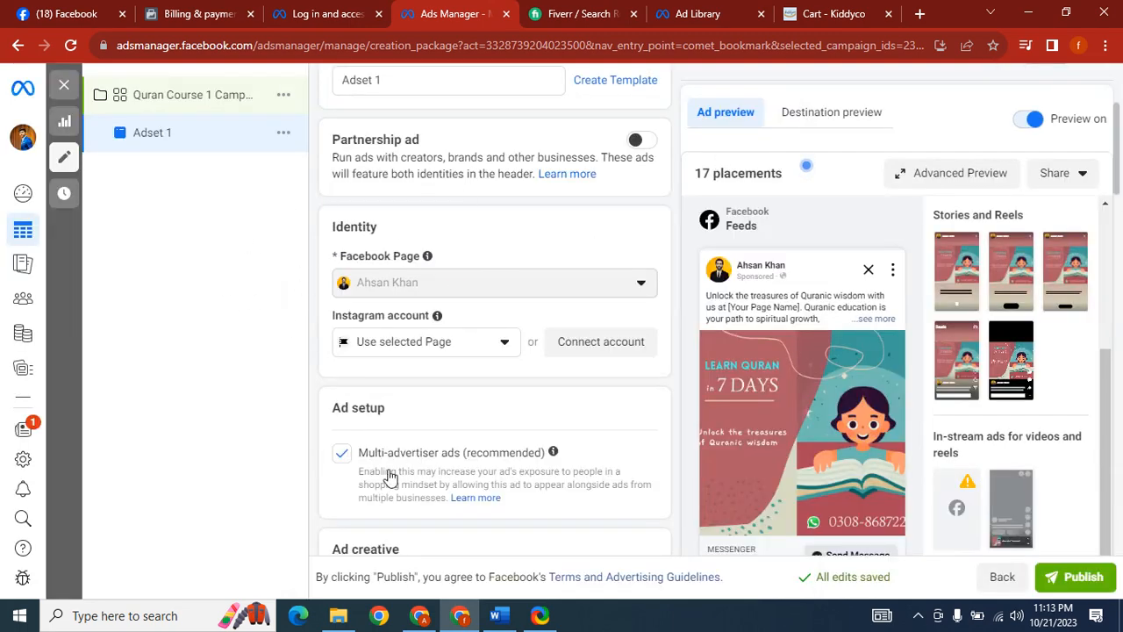
Switch to Google Meet in the other browser window, start an instant meeting, and turn off the camera.
click(418, 615)
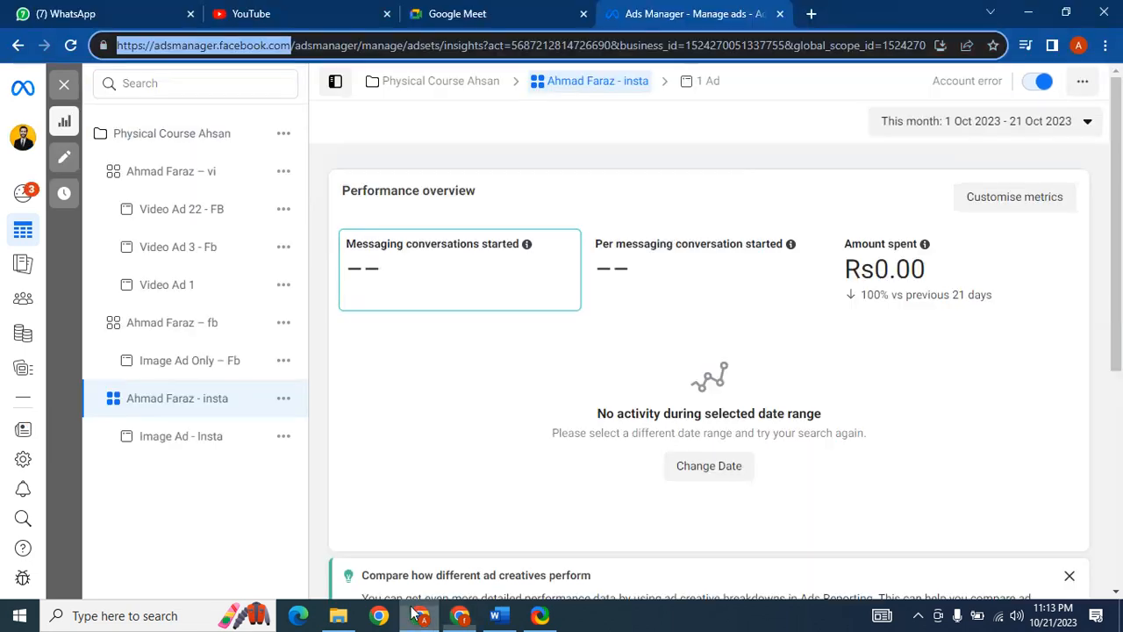
click(493, 9)
click(138, 425)
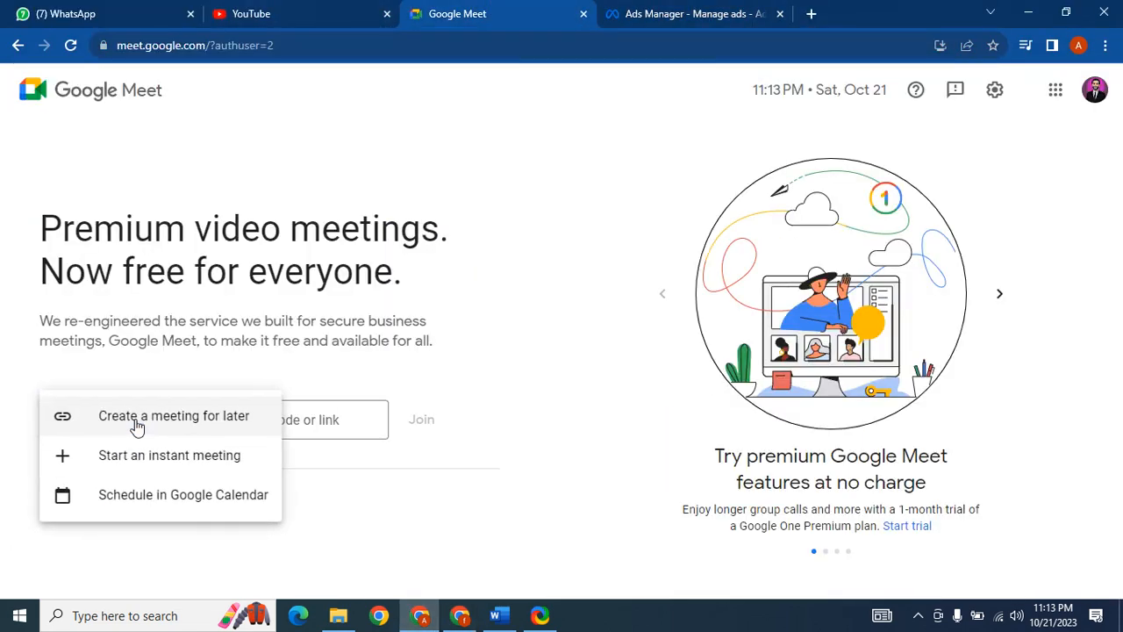
click(147, 461)
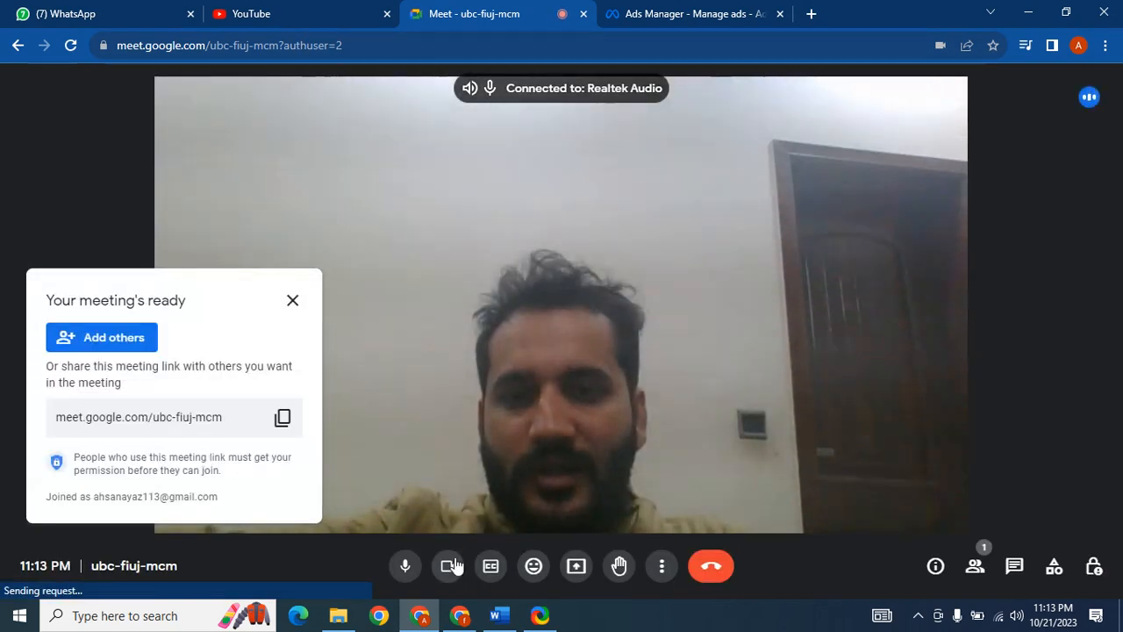
click(449, 566)
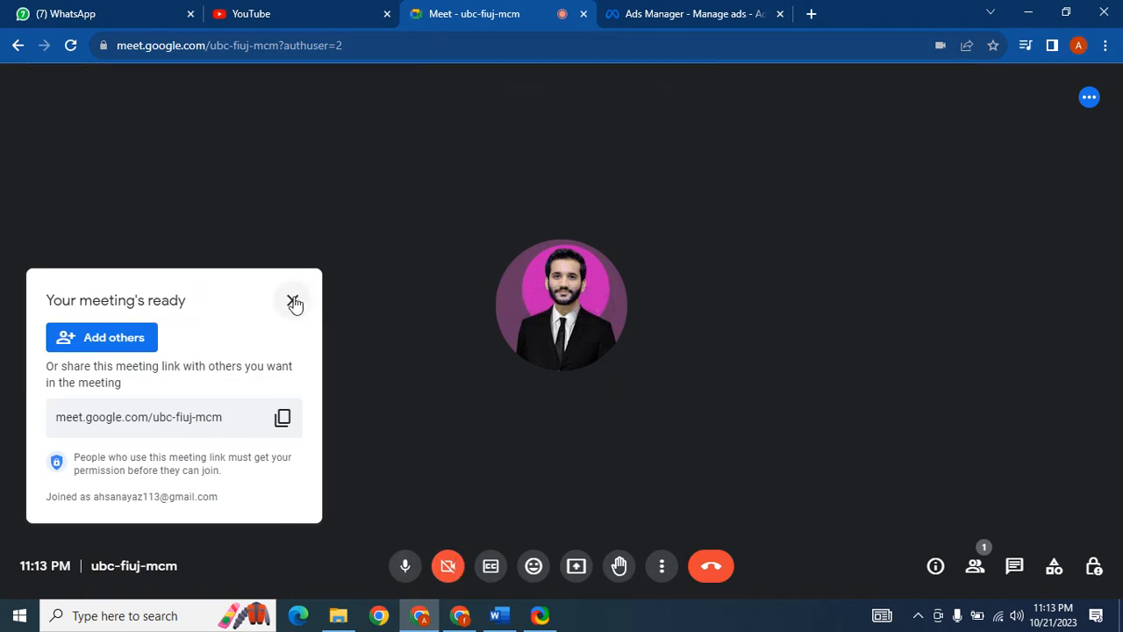
Copy the meeting link, send it to the IT Bootcamps WhatsApp group, and dismiss the meeting-ready notice in Google Meet.
click(282, 419)
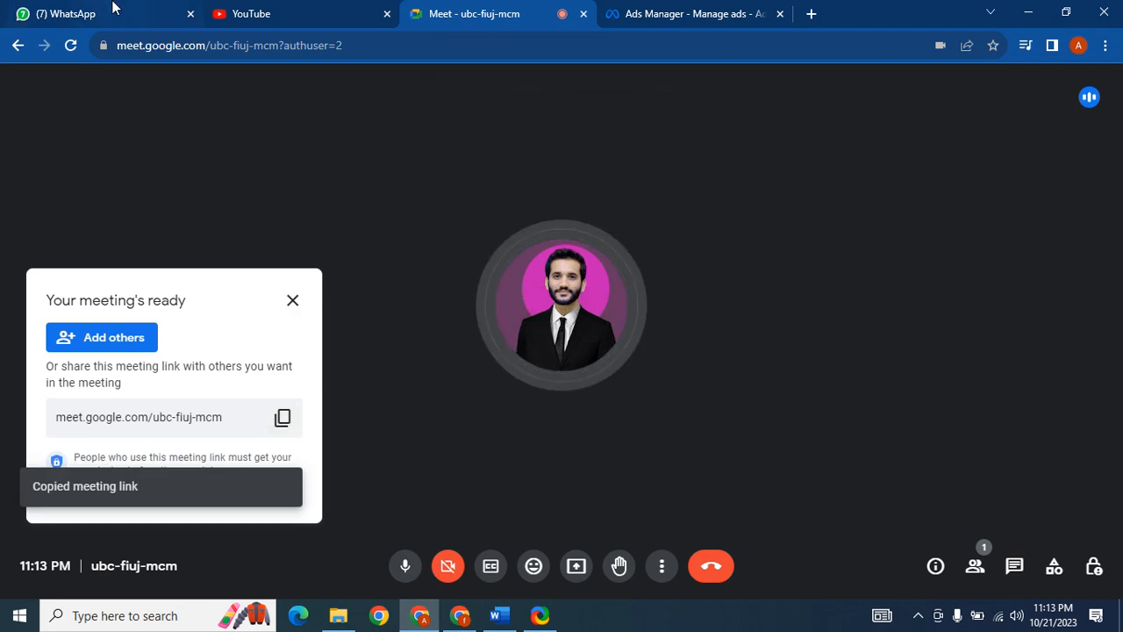
mouse_move(112, 8)
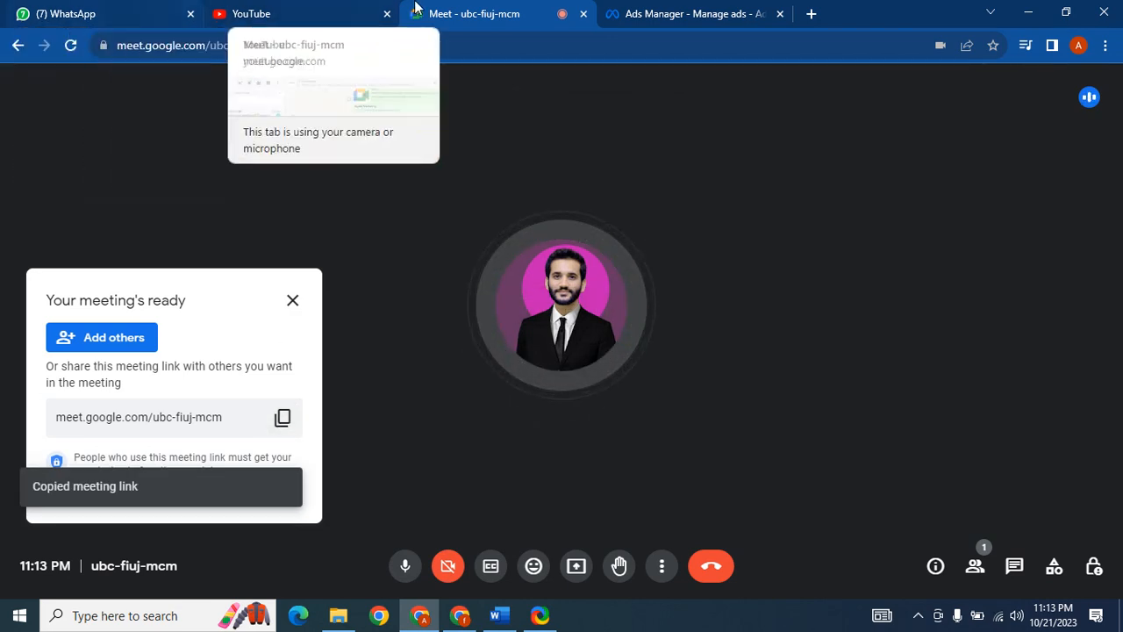
click(146, 8)
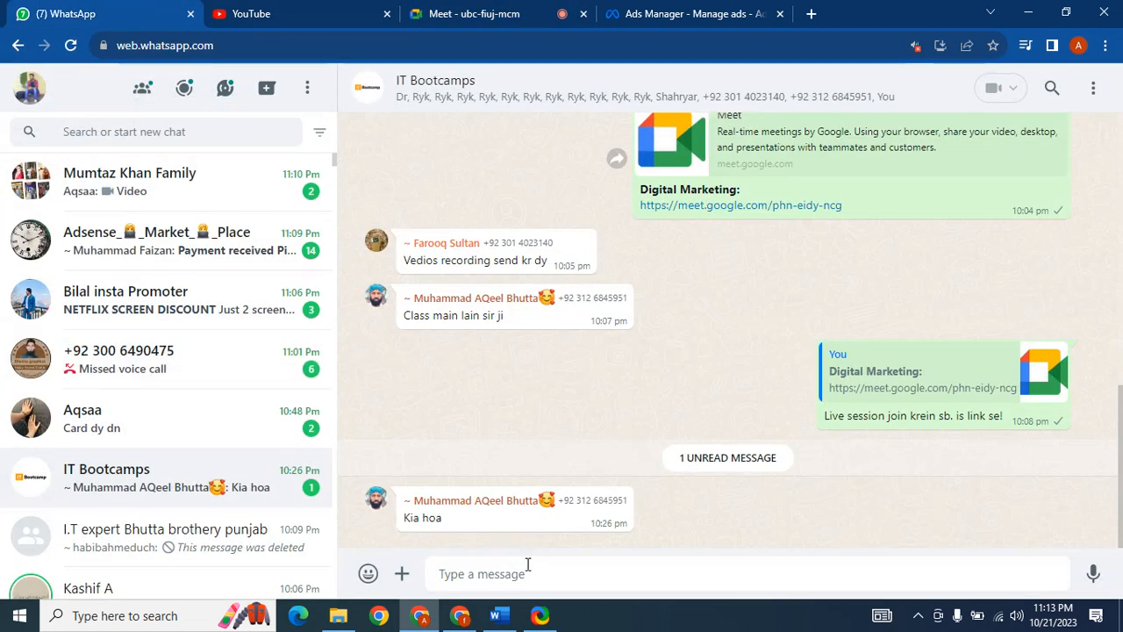
key(ctrl+v)
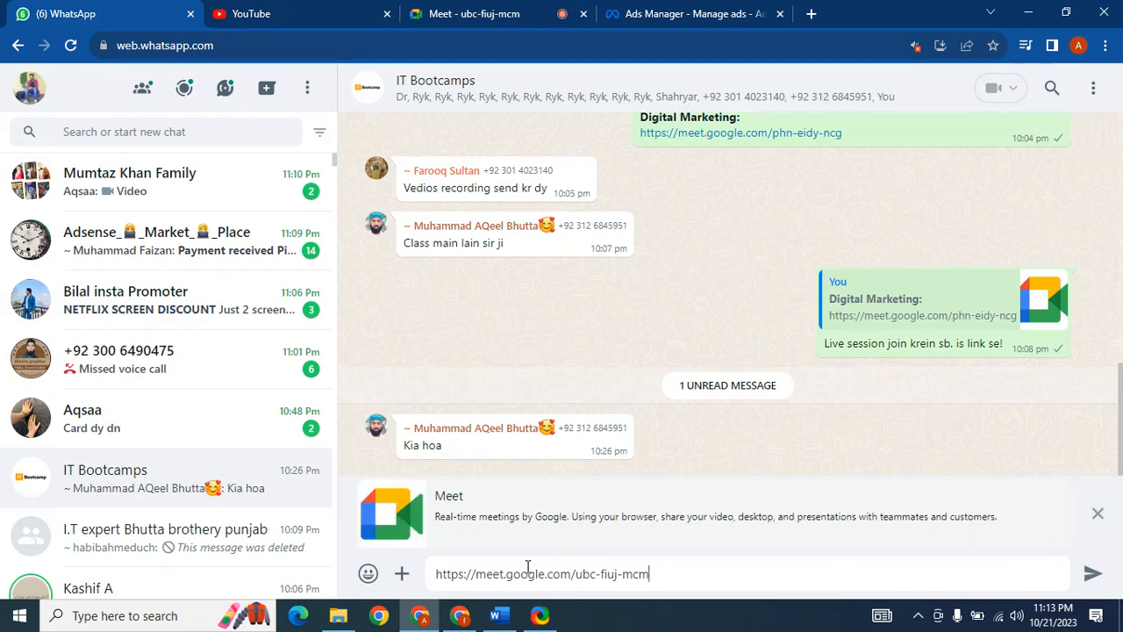
key(Return)
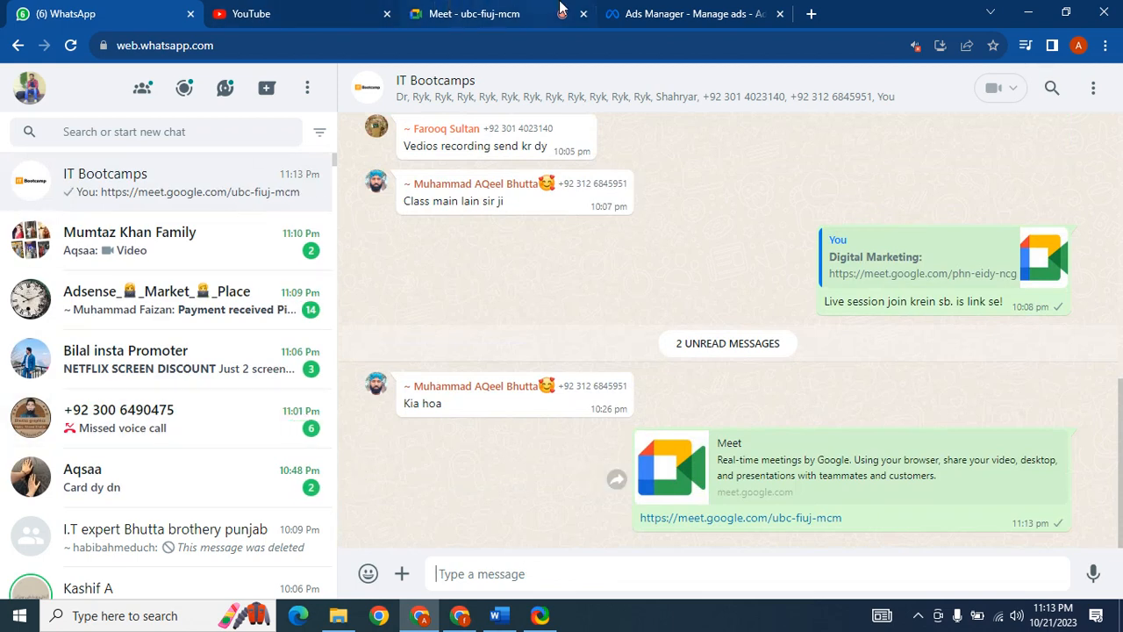
click(494, 11)
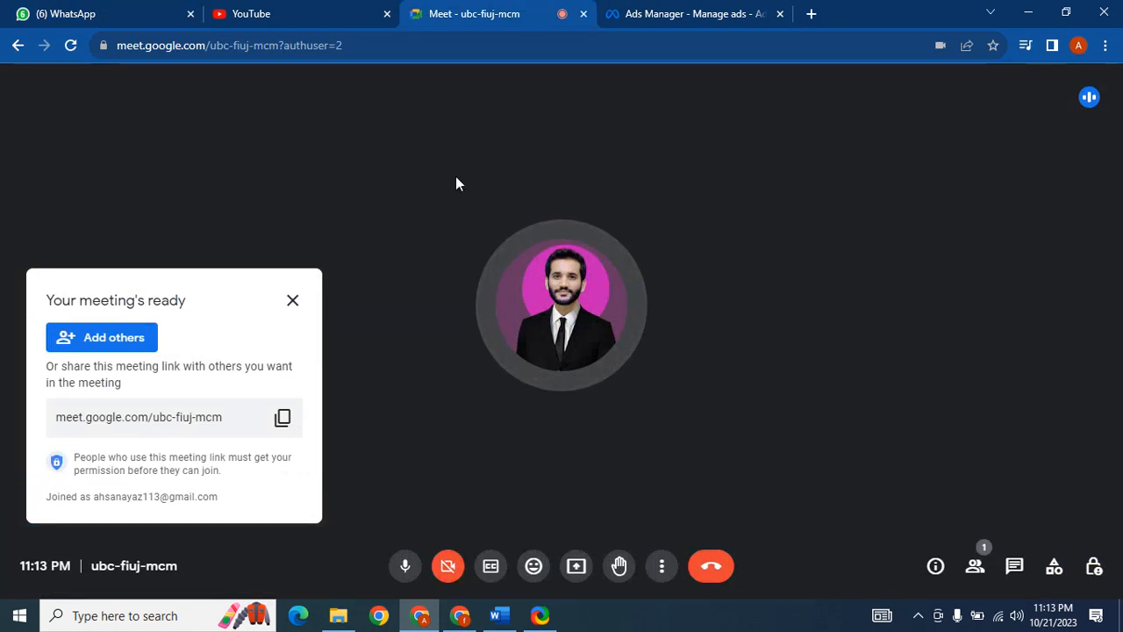
click(292, 302)
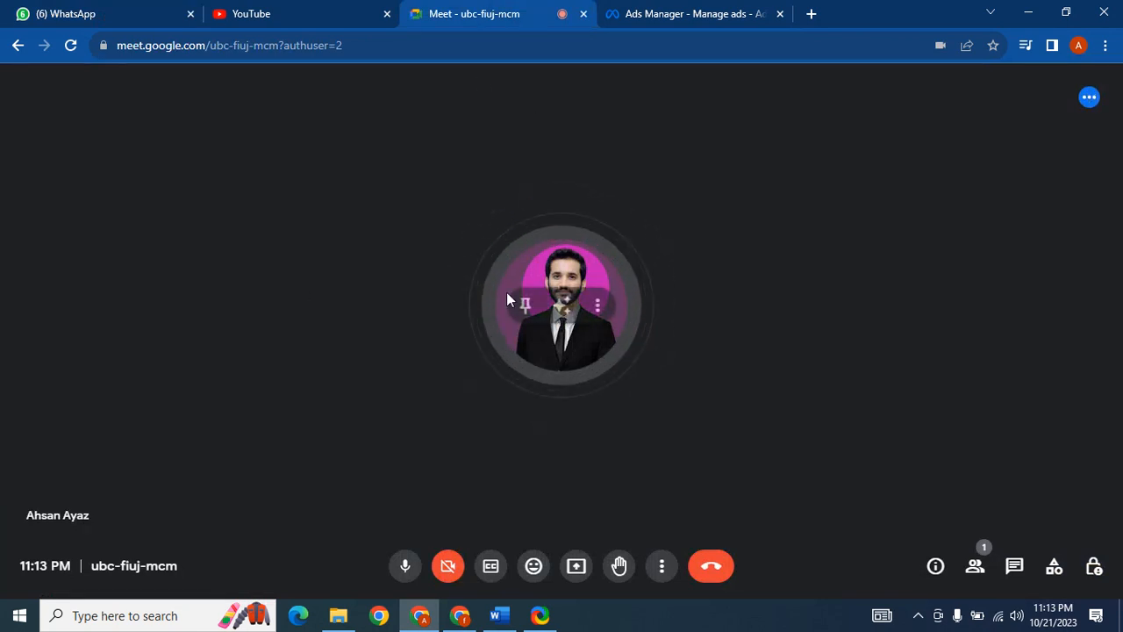
Switch back to the Quran course campaign in Ads Manager and view the actions available for the Adset 1 ad.
click(458, 619)
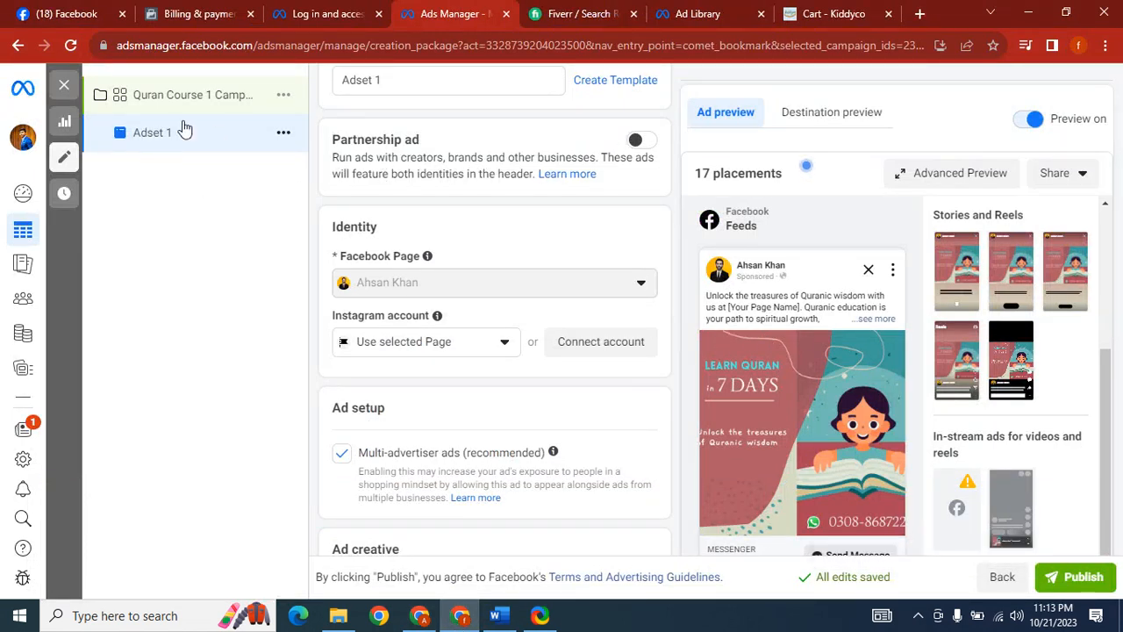
click(284, 134)
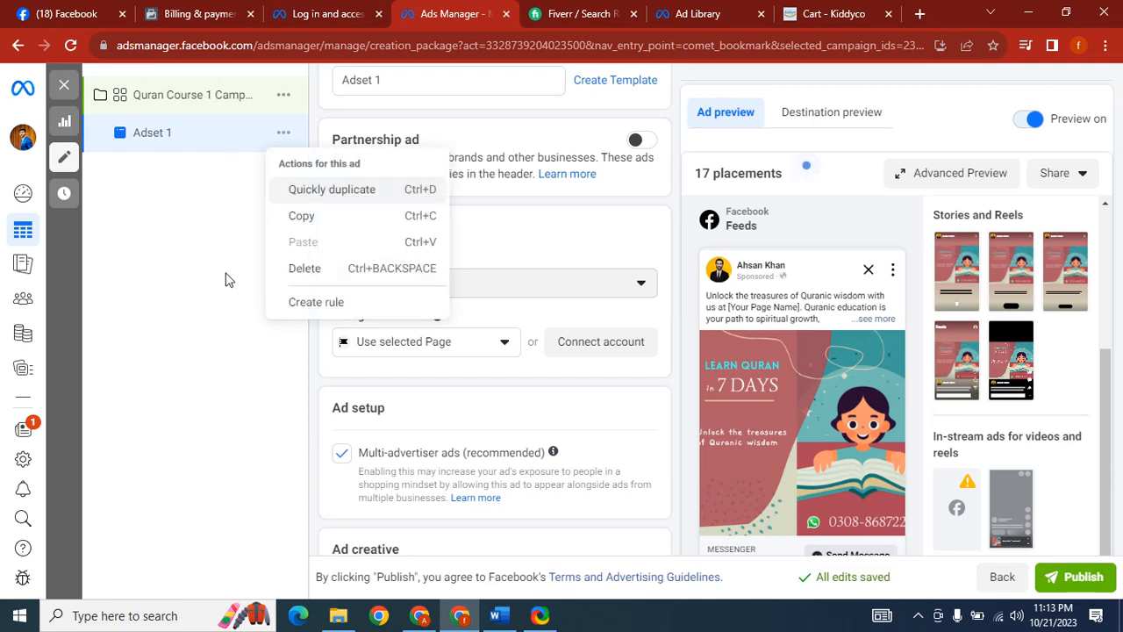
click(223, 267)
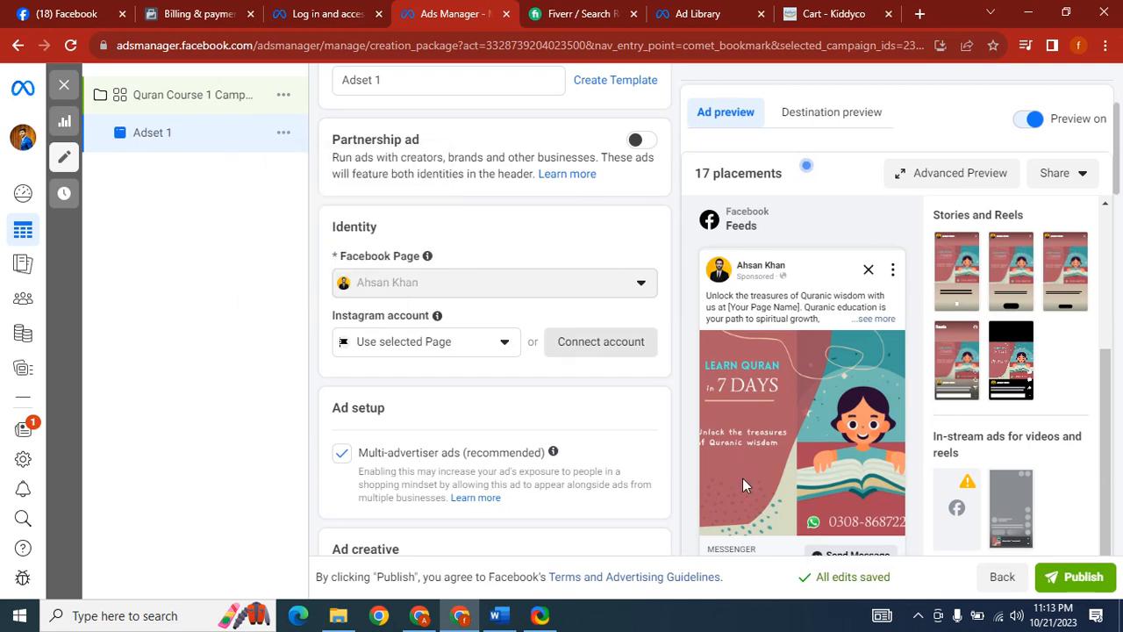
Switch to Google Meet, admit the waiting participant to the call, and switch back to the Quran course campaign.
click(421, 617)
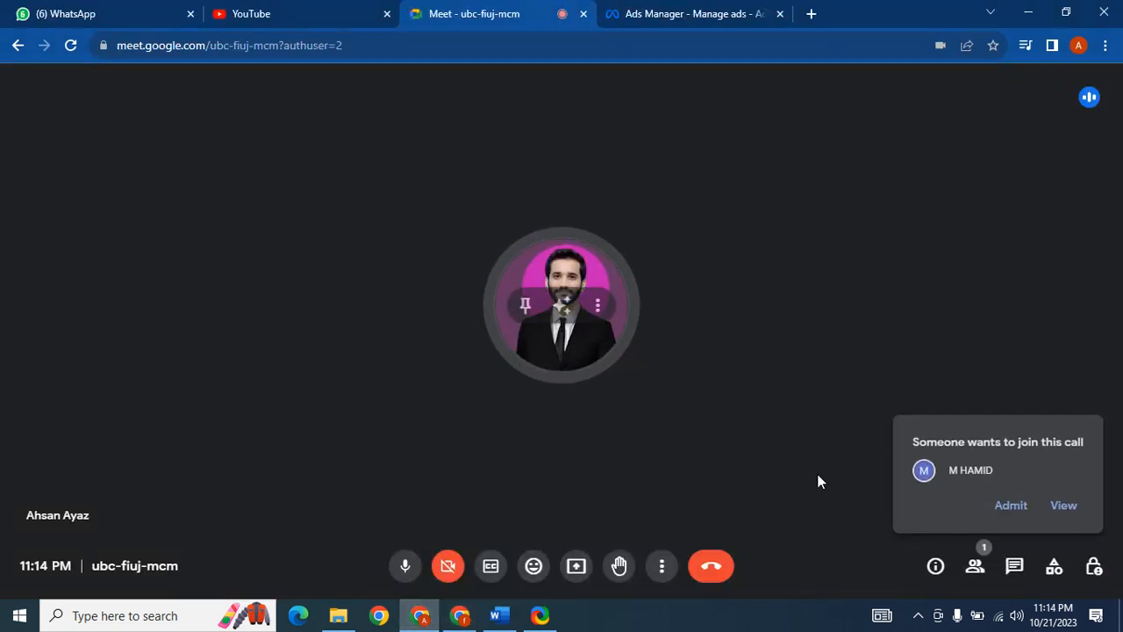
click(1009, 509)
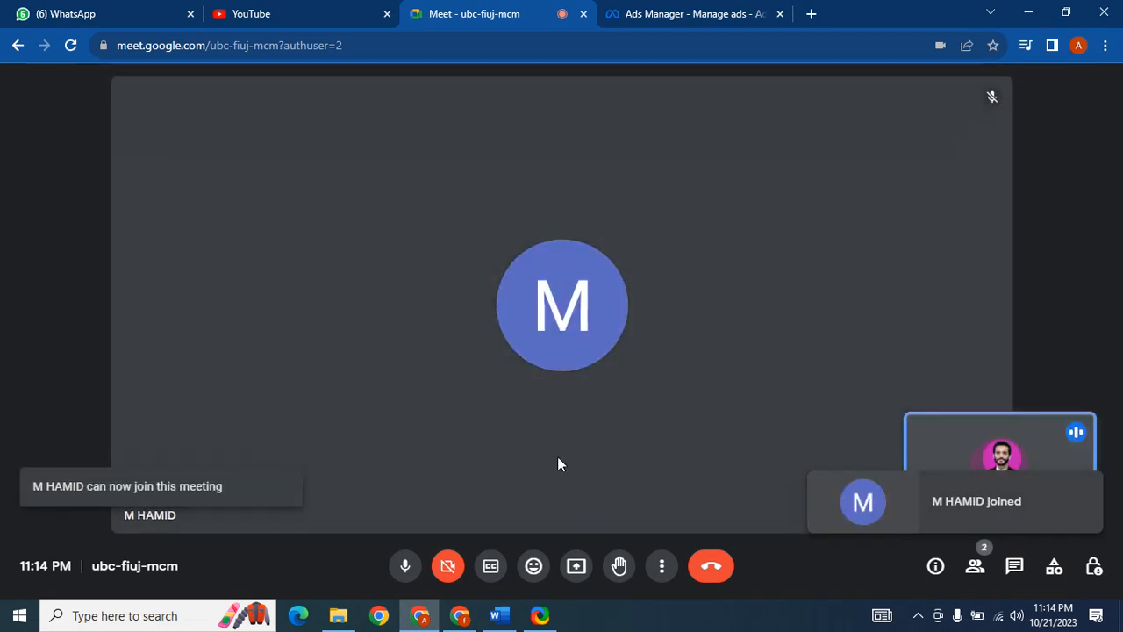
click(461, 617)
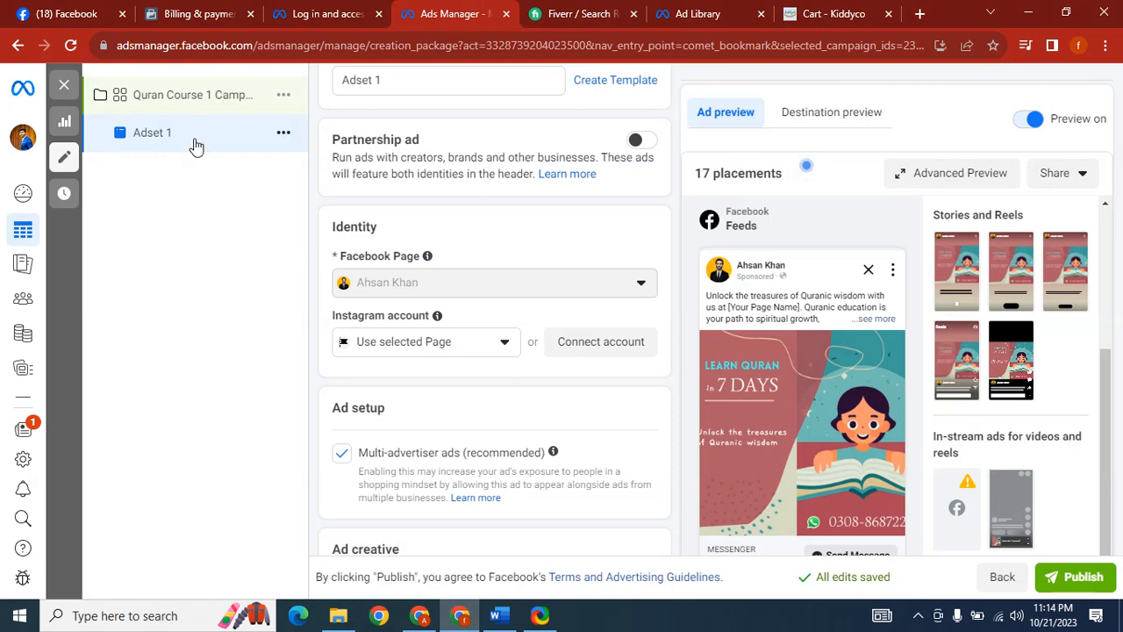
Return to the Google Meet call and admit the next participant waiting to join.
click(420, 615)
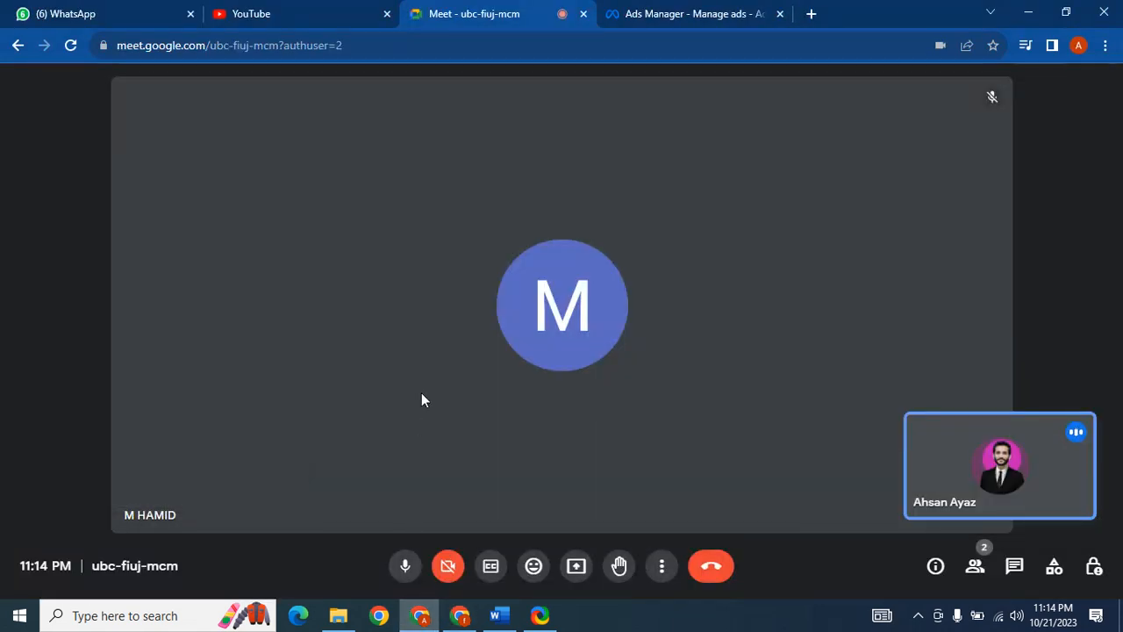
key(ctrl+Tab)
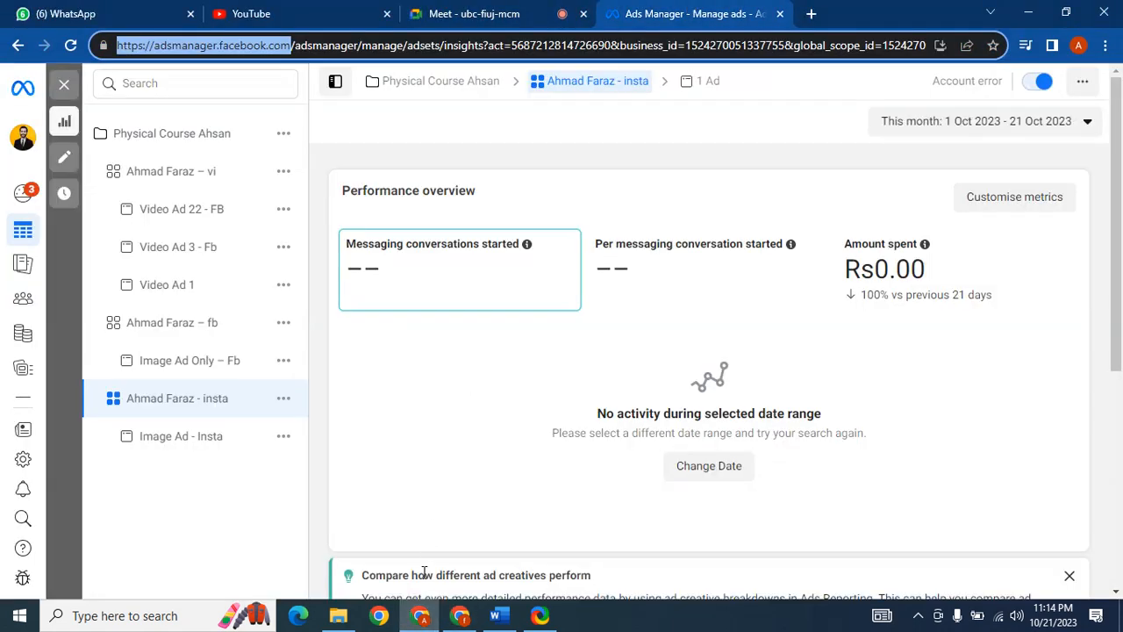
key(alt+Tab)
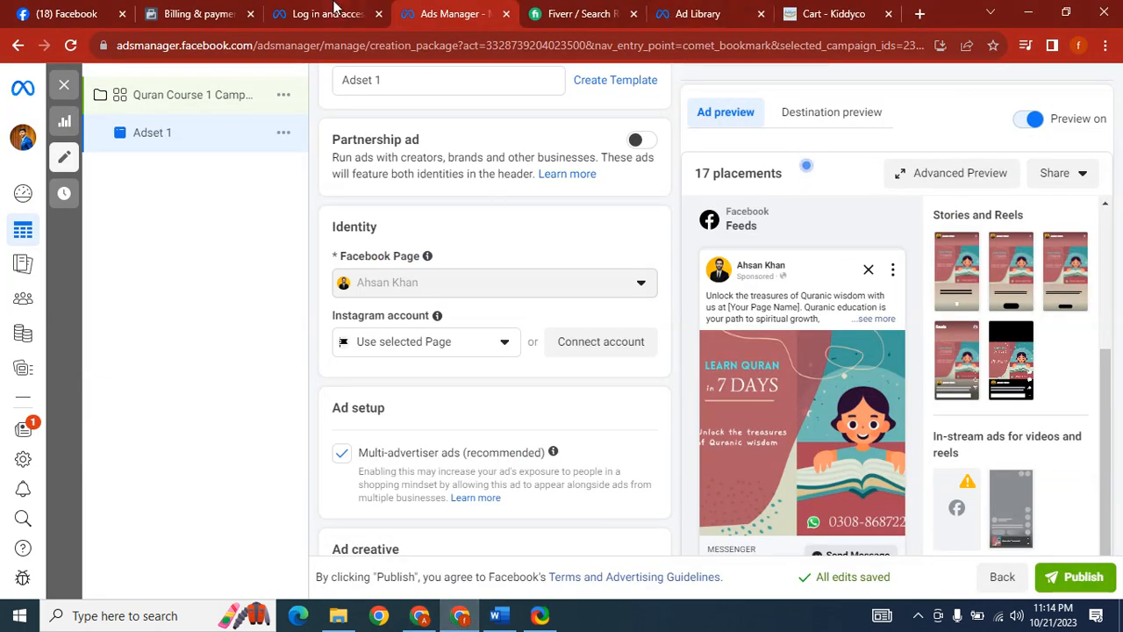
click(419, 615)
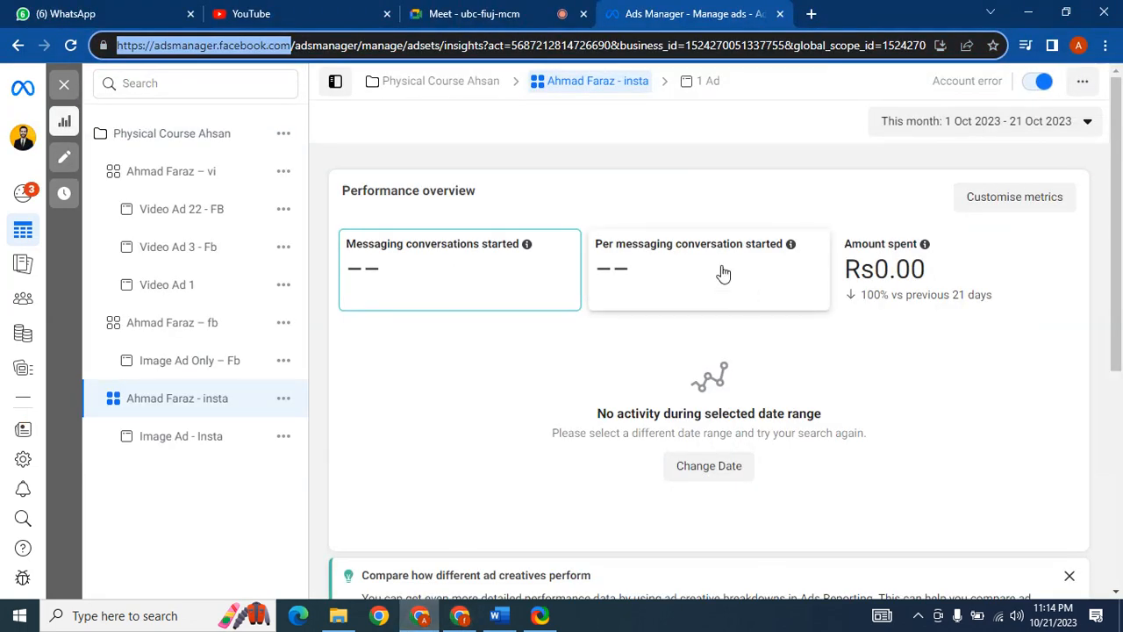
click(490, 10)
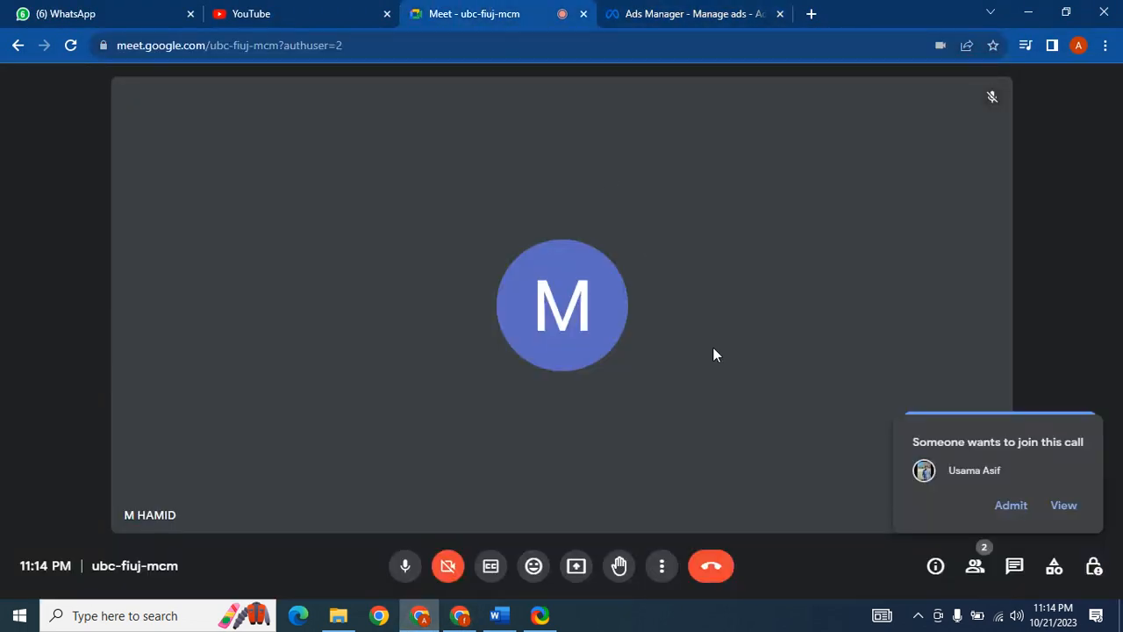
click(1007, 504)
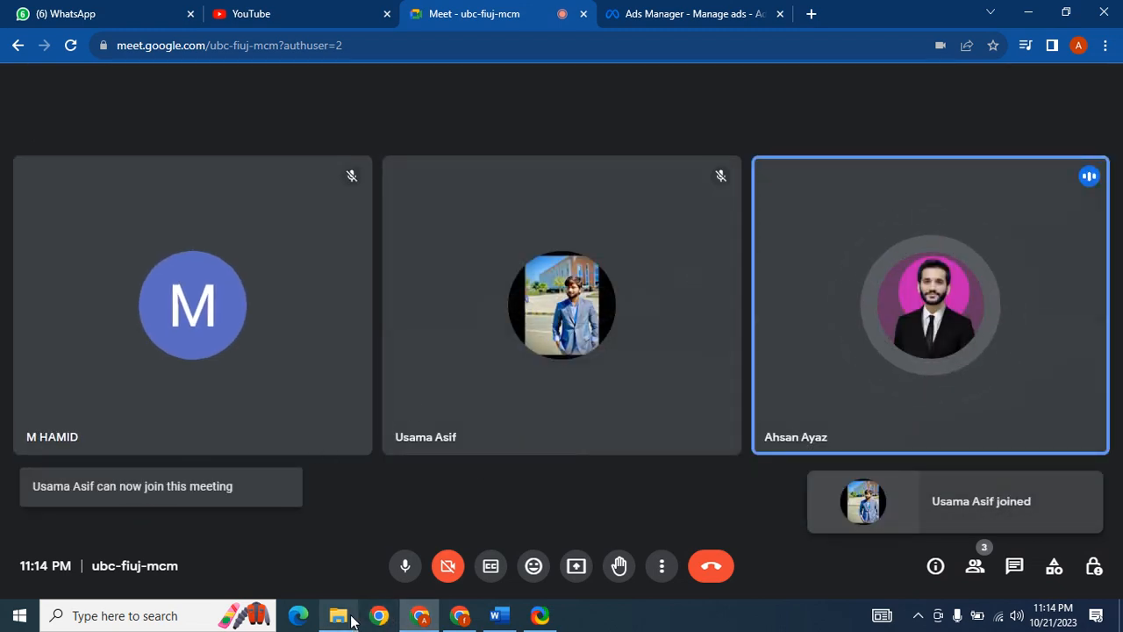
Switch back to the Quran course campaign in Ads Manager and examine the ad's Tracking section.
mouse_move(352, 621)
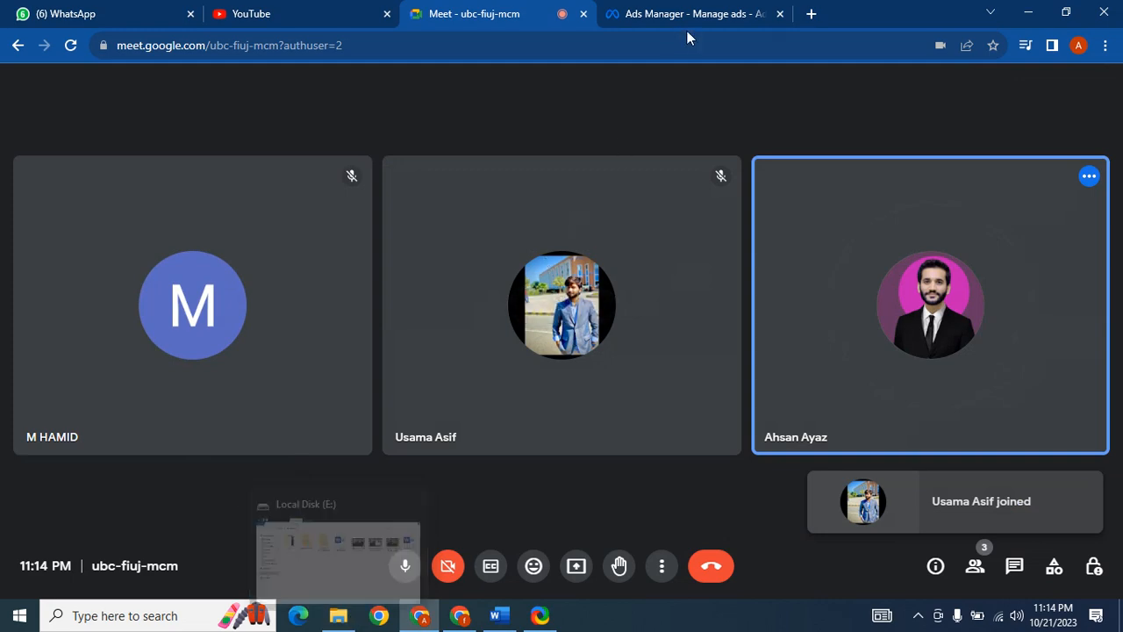
click(701, 11)
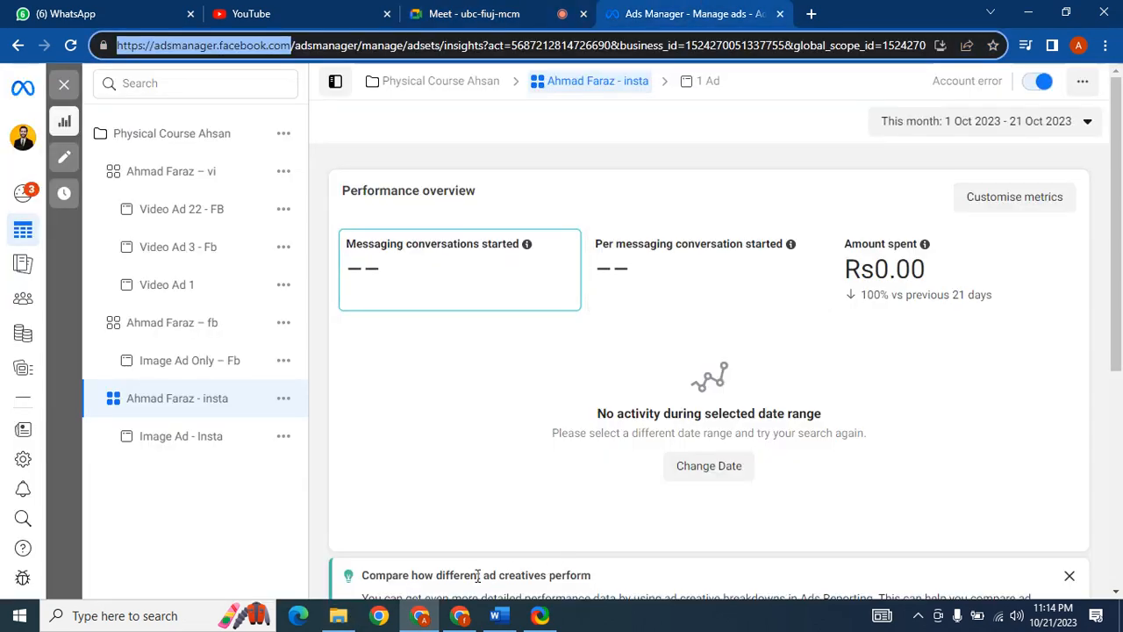
click(461, 616)
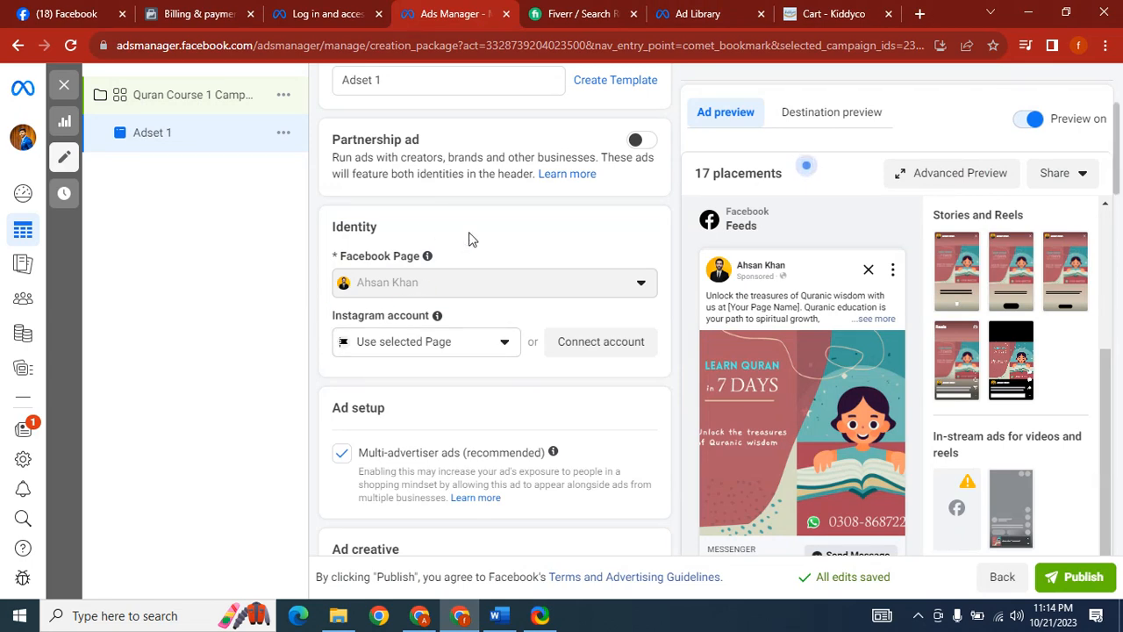
drag(1120, 158, 1119, 561)
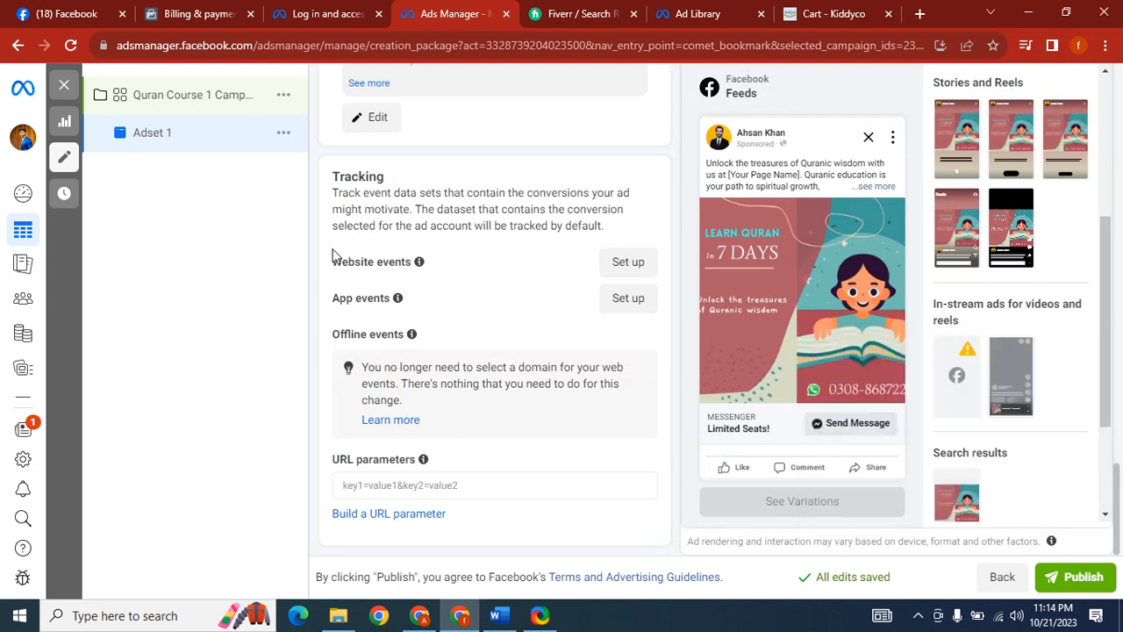
drag(334, 170, 539, 371)
click(564, 332)
mouse_move(488, 334)
mouse_down()
mouse_move(413, 204)
mouse_move(334, 171)
mouse_move(488, 350)
mouse_up()
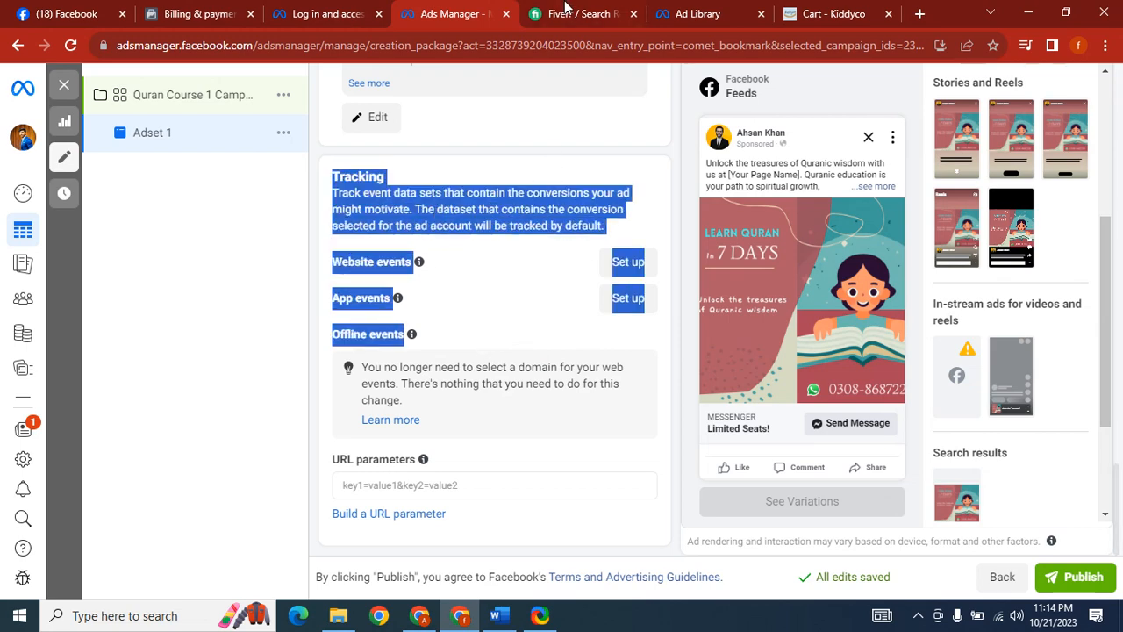
Switch to the Fiverr results for facebook ads and look through the listed gigs.
click(565, 7)
scroll(1120, 279, down, 1)
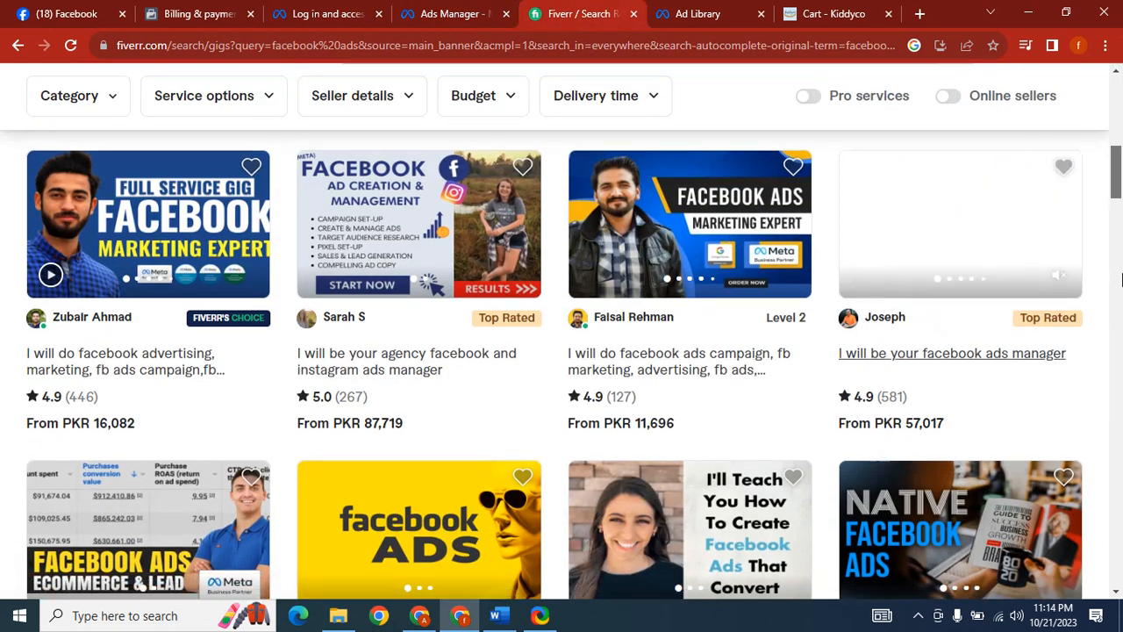
drag(1120, 279, 1122, 85)
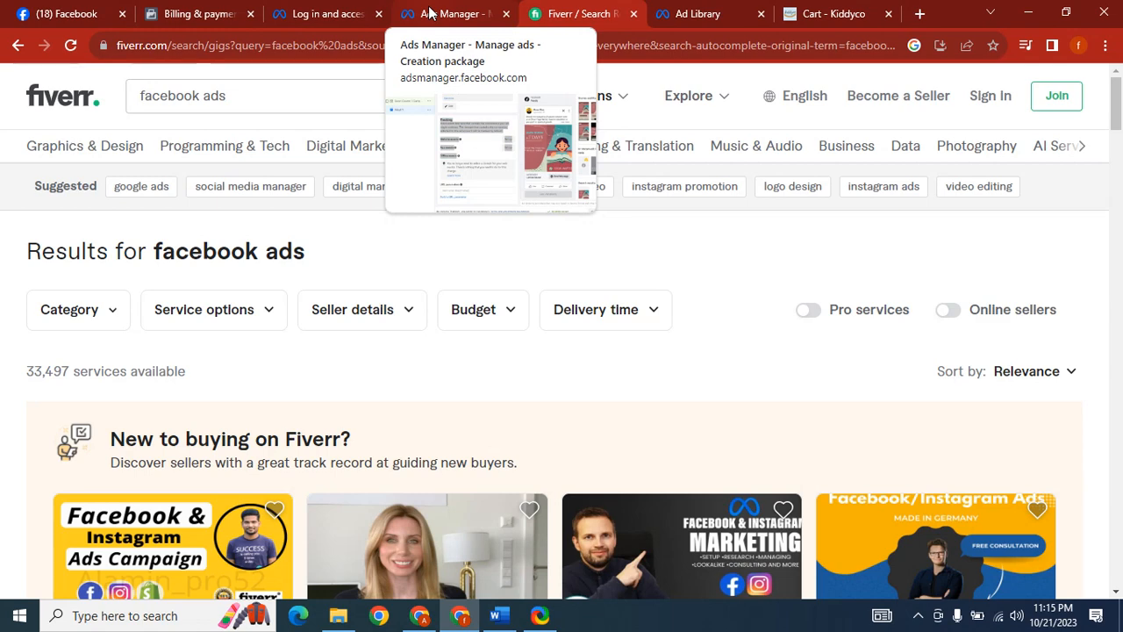
Return to the Quran course ad and examine its tracking options, including the explanations for website and offline events.
click(429, 12)
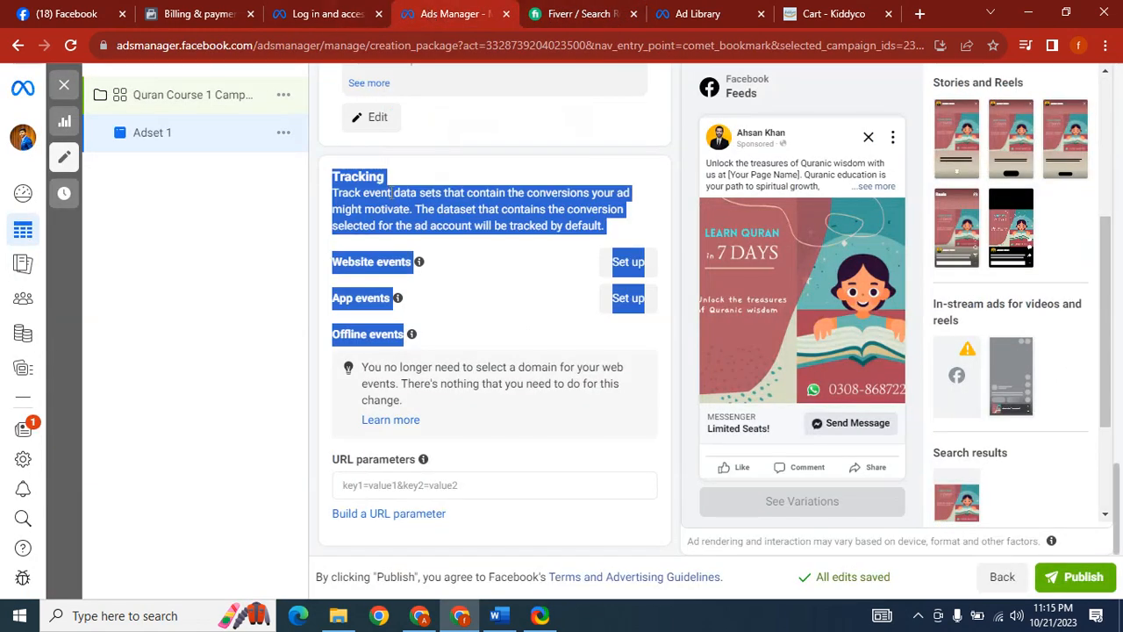
click(333, 176)
drag(334, 176, 463, 349)
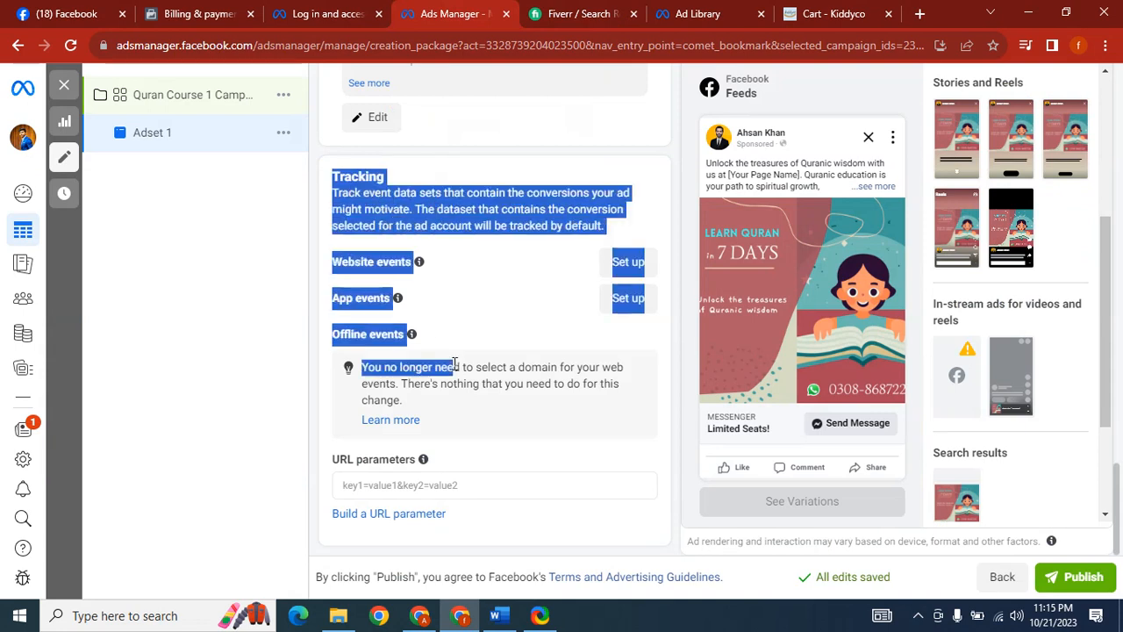
click(465, 327)
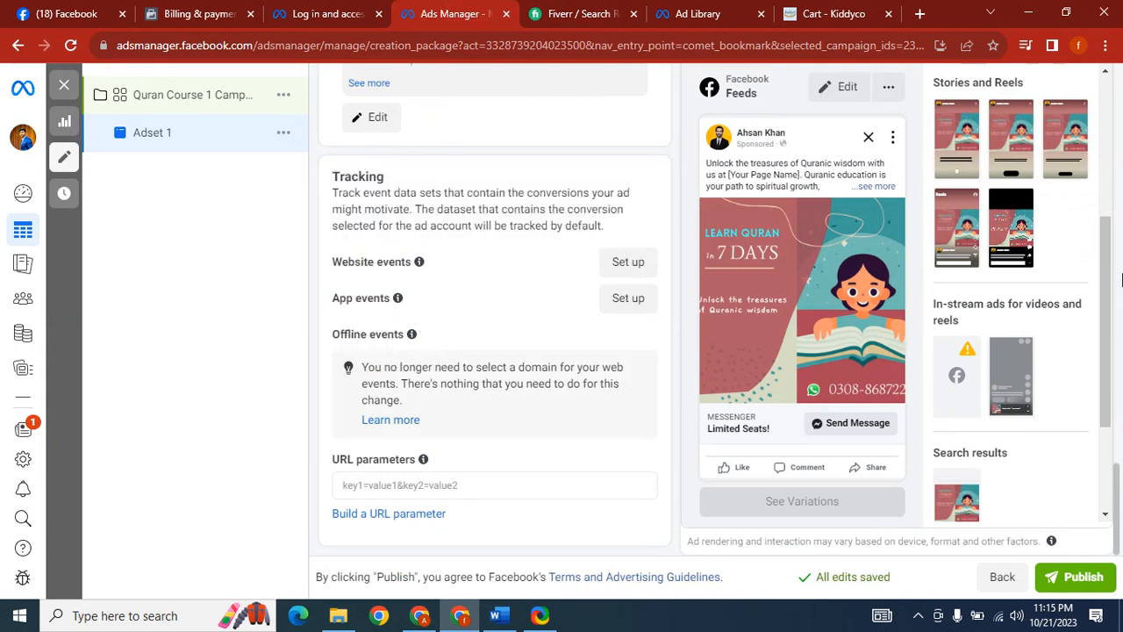
drag(1106, 289, 1110, 400)
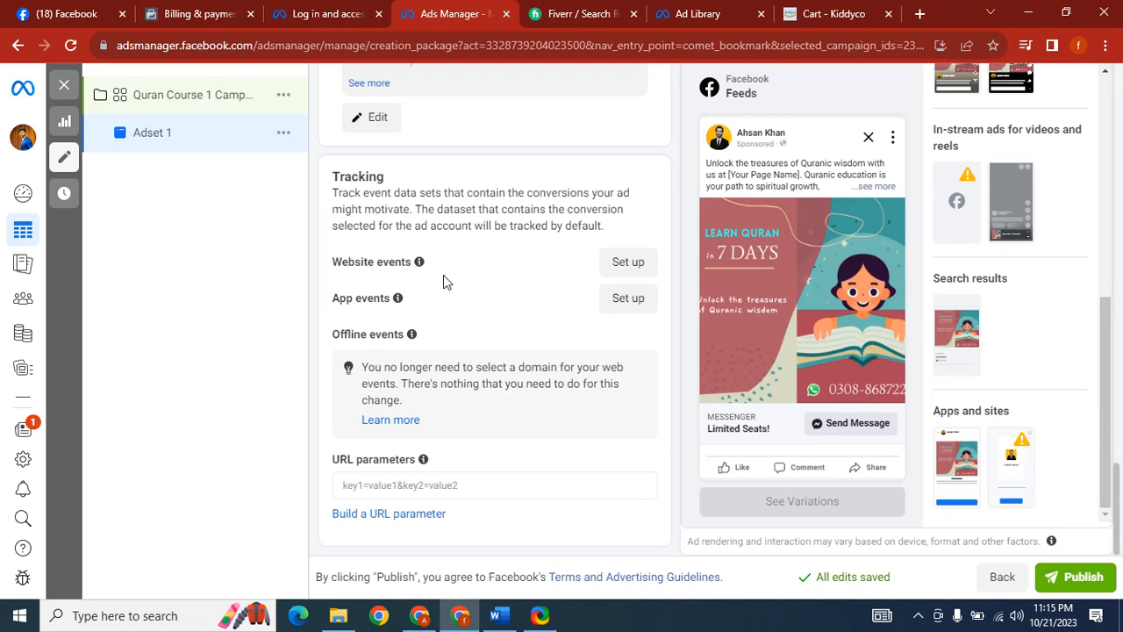
mouse_move(428, 267)
drag(425, 263, 338, 252)
click(394, 249)
mouse_move(411, 264)
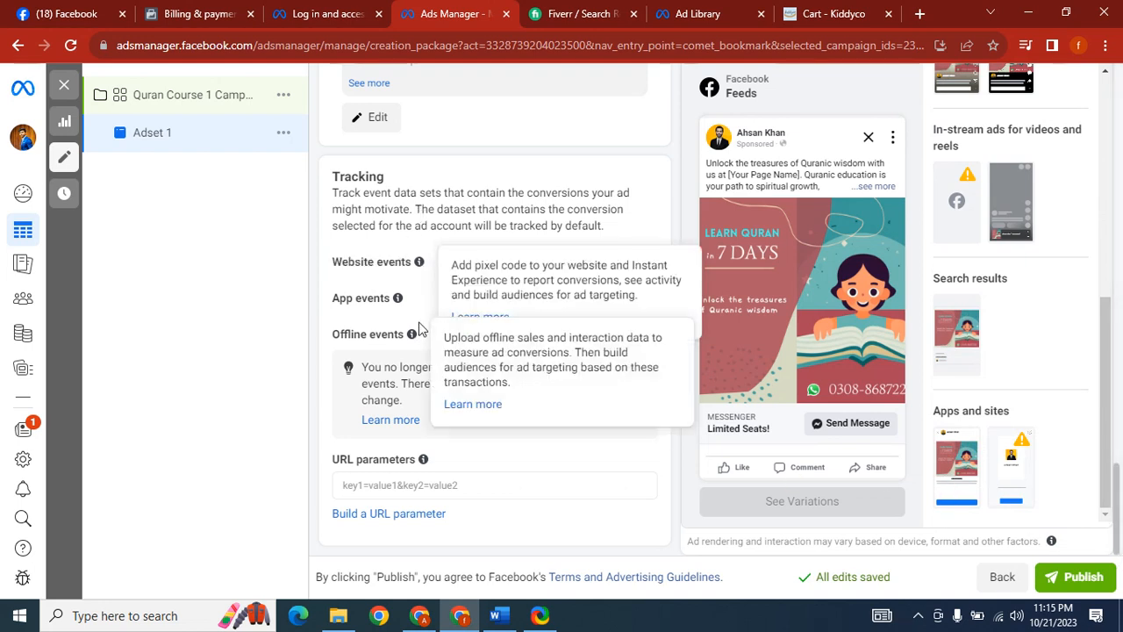
drag(411, 266, 342, 257)
click(378, 292)
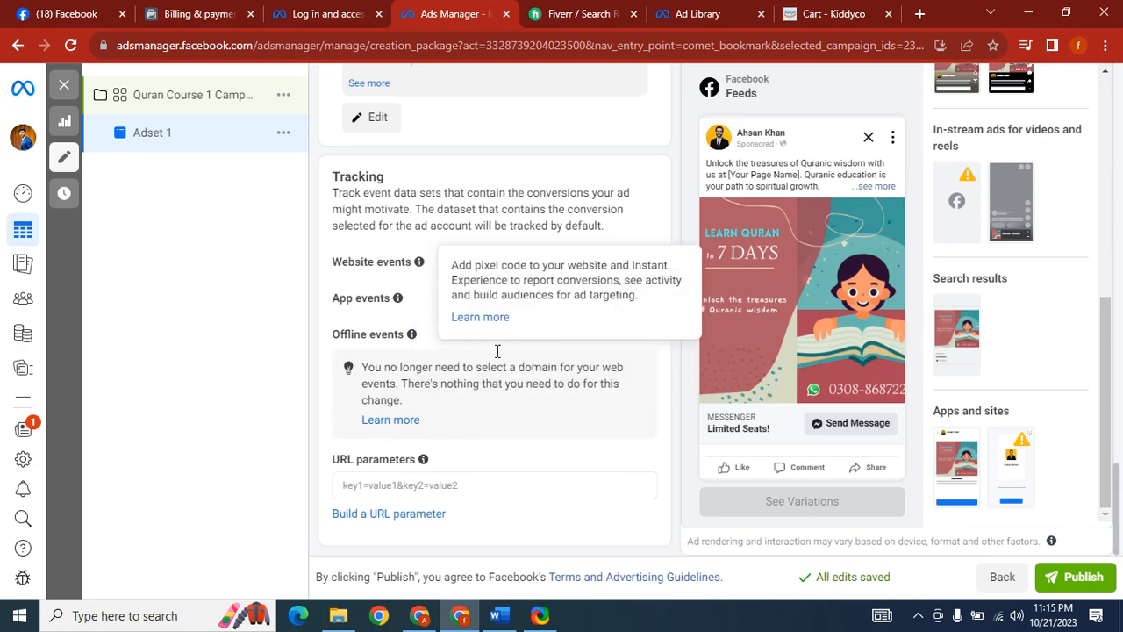
Switch to the Google Meet call, dismiss the whiteboard notice, and admit the waiting participant.
click(420, 615)
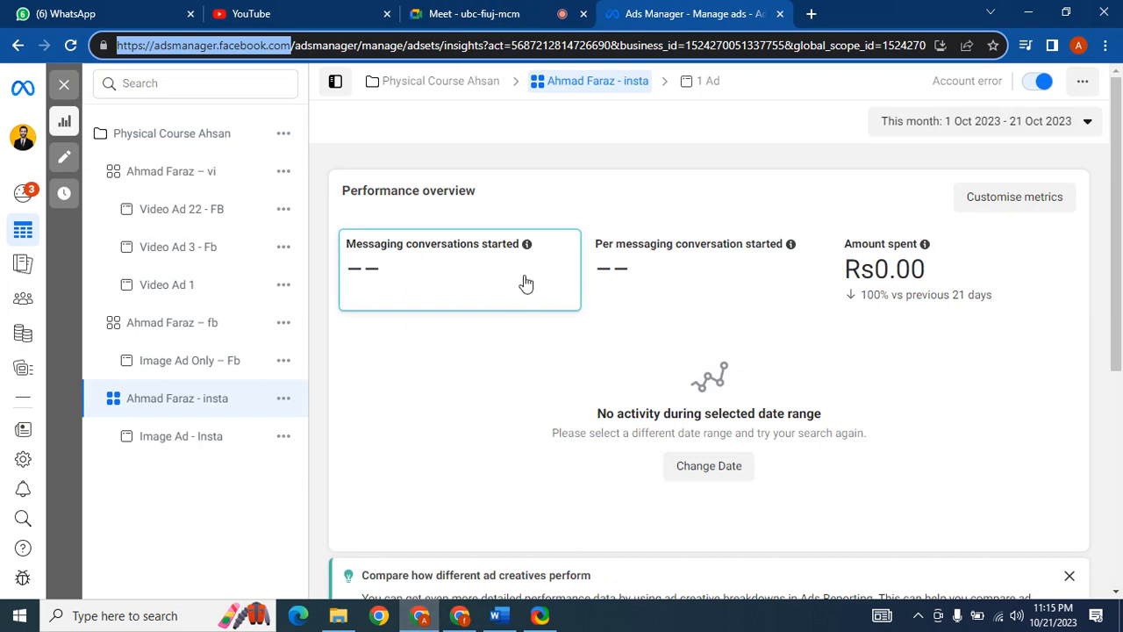
key(ctrl+shift+Tab)
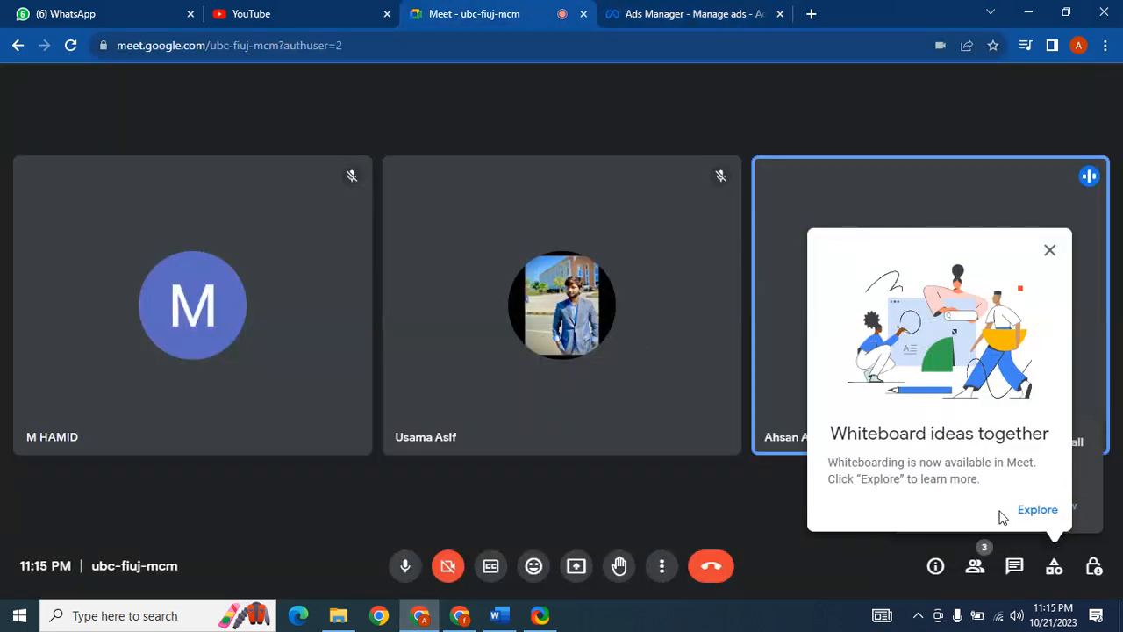
click(1049, 250)
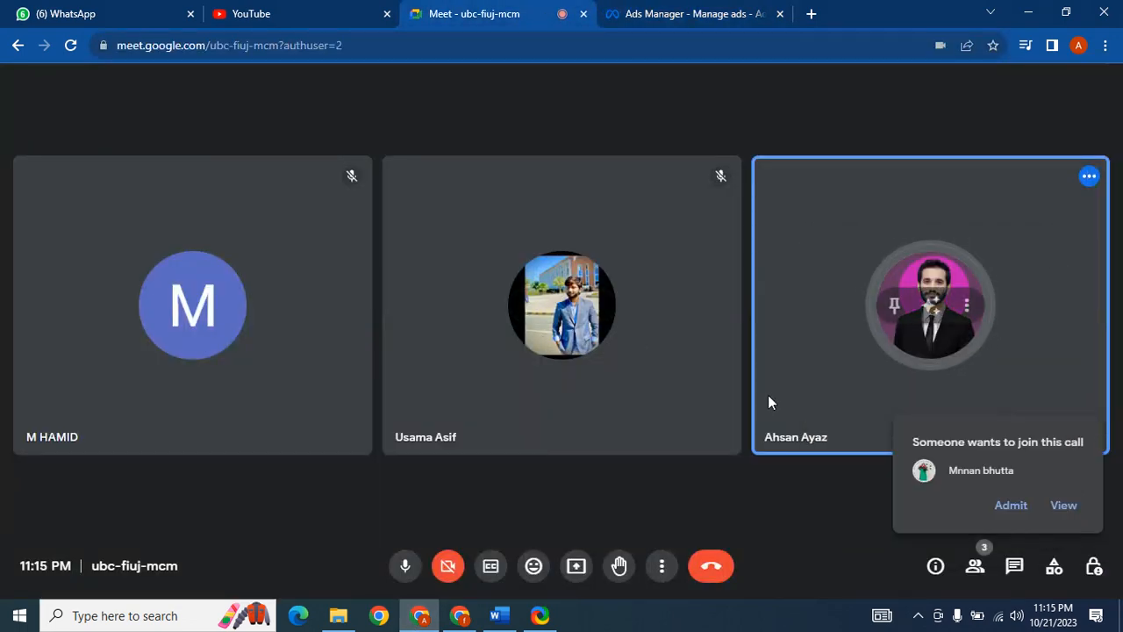
click(1010, 509)
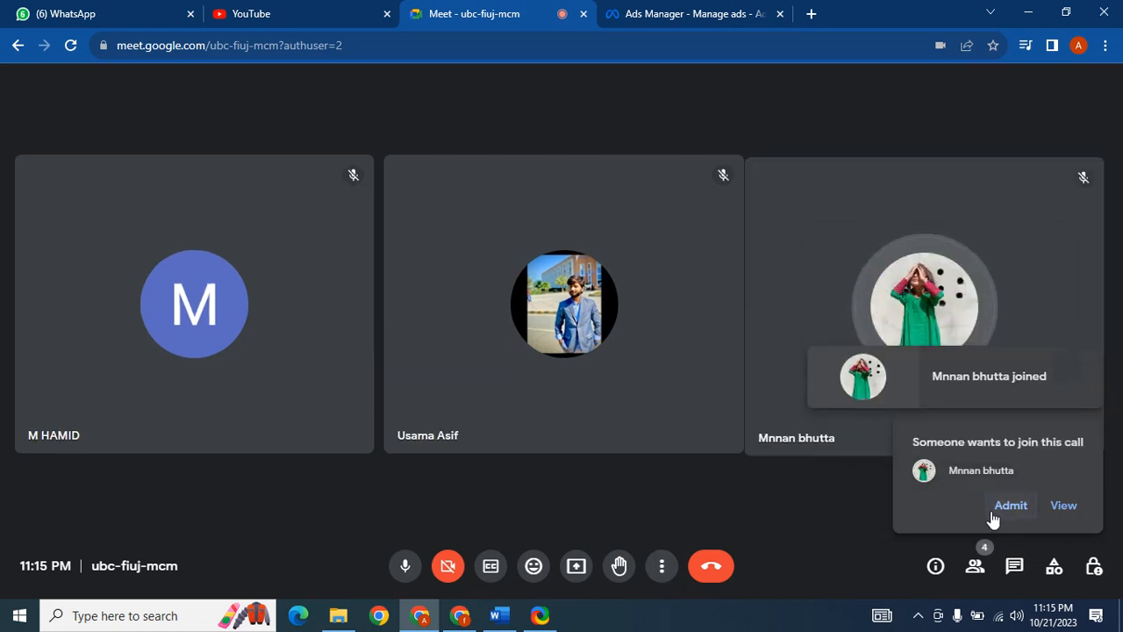
Switch back to the Quran course ad and examine its Facebook Feeds, Instagram Feed and Marketplace placements in Advanced Preview.
click(460, 615)
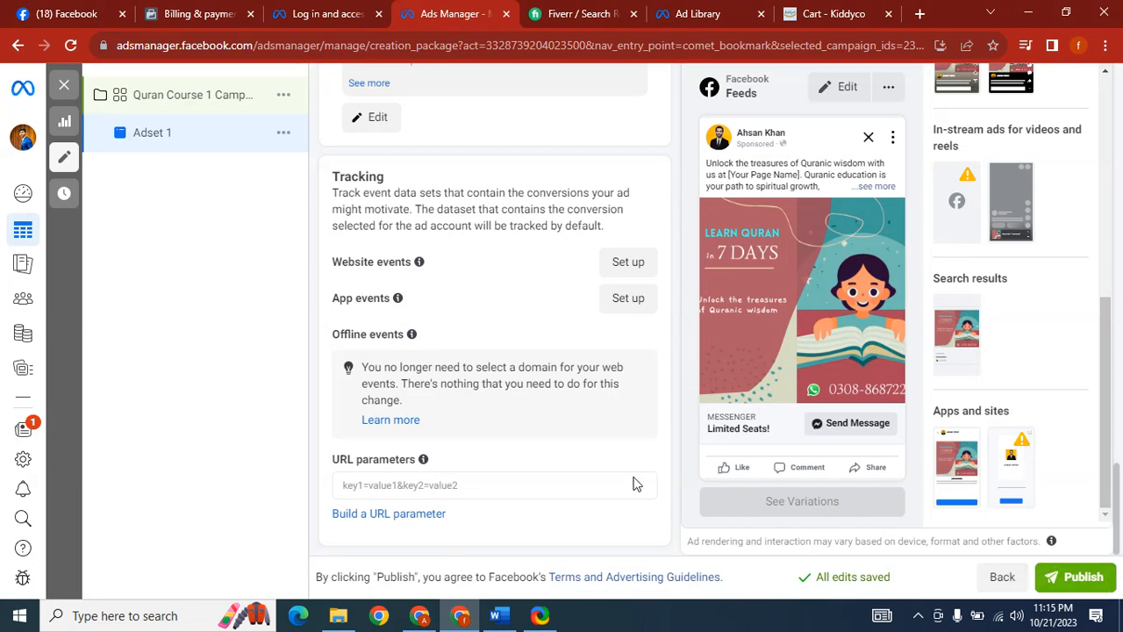
scroll(1120, 226, up, 10)
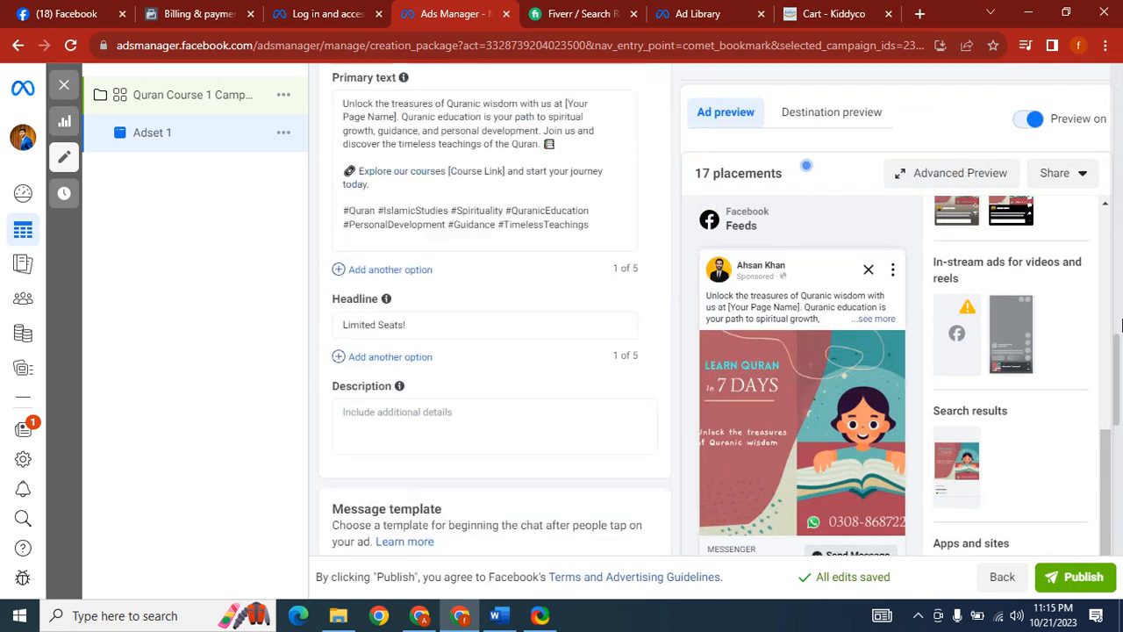
scroll(1120, 226, up, 5)
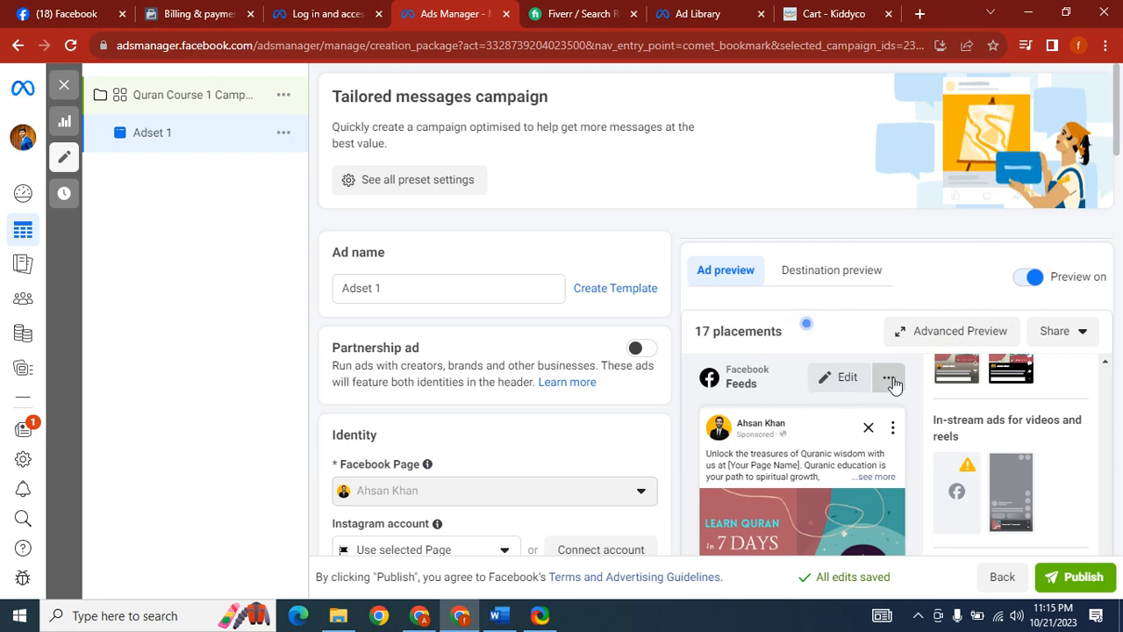
click(945, 338)
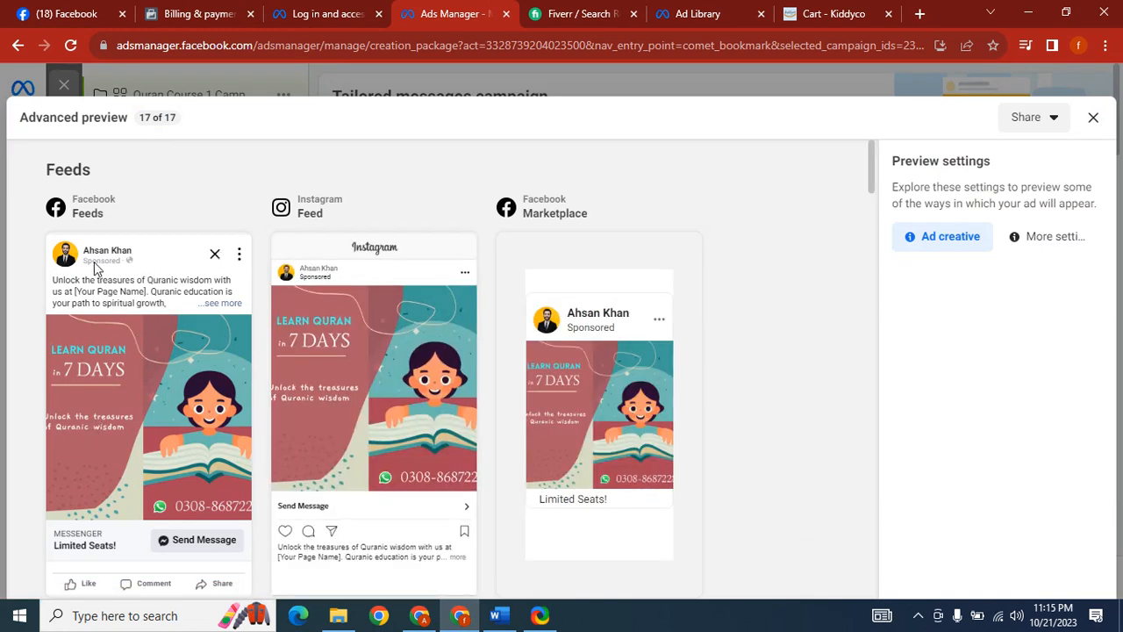
drag(103, 218, 69, 219)
drag(323, 208, 286, 205)
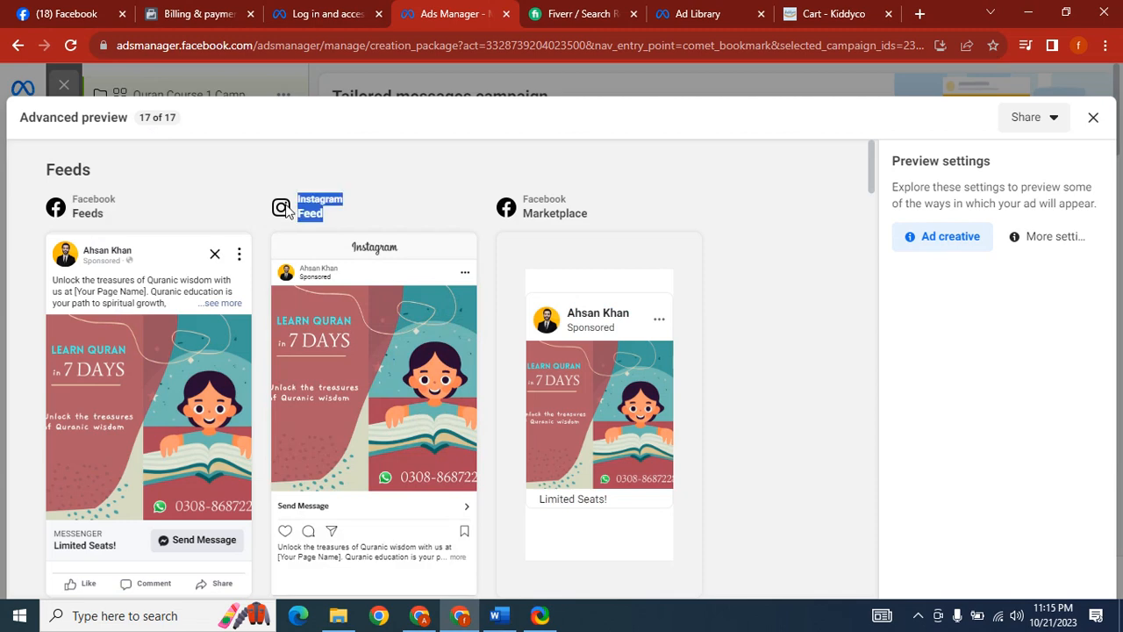
drag(592, 219, 523, 213)
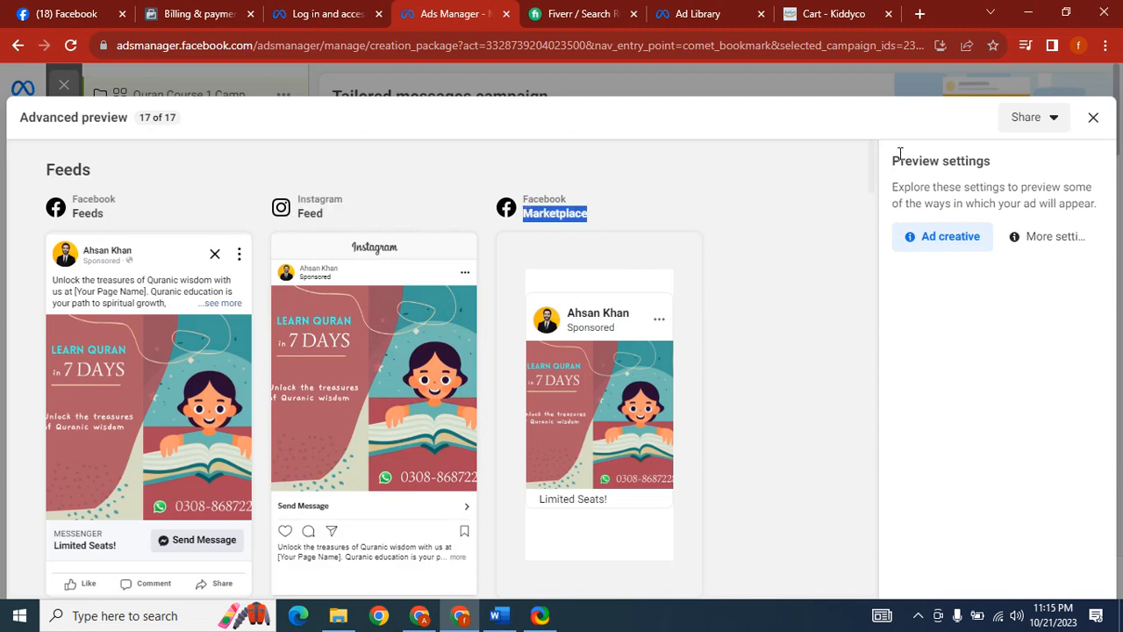
Examine the ad's Facebook Video feeds, Instagram Explore and Messenger Inbox placements in Advanced Preview.
drag(873, 159, 875, 222)
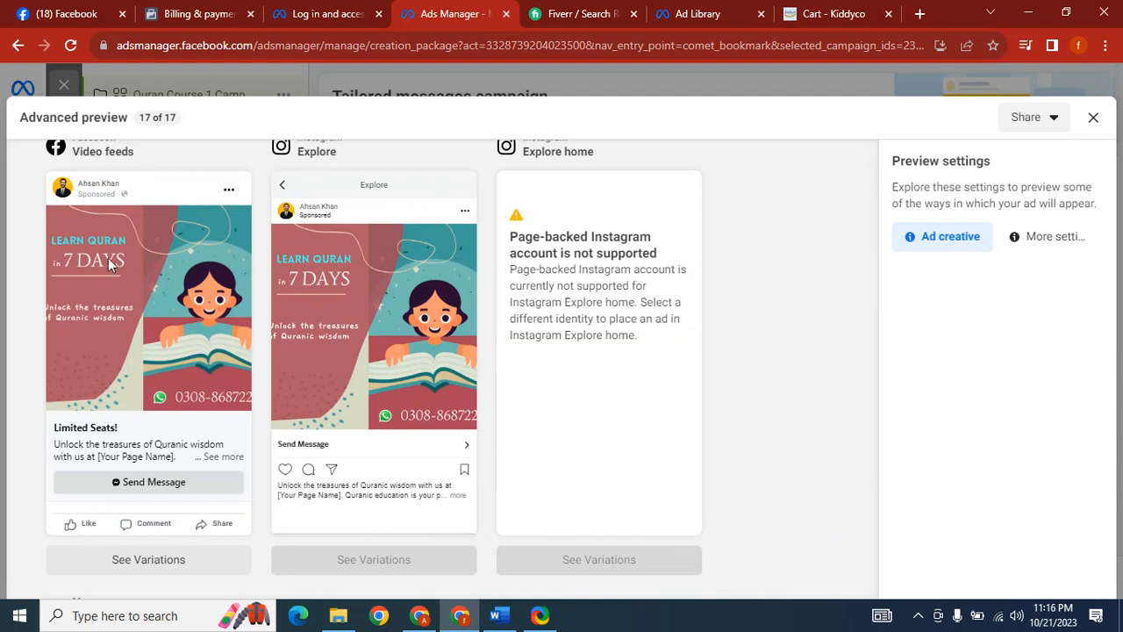
drag(131, 151, 50, 160)
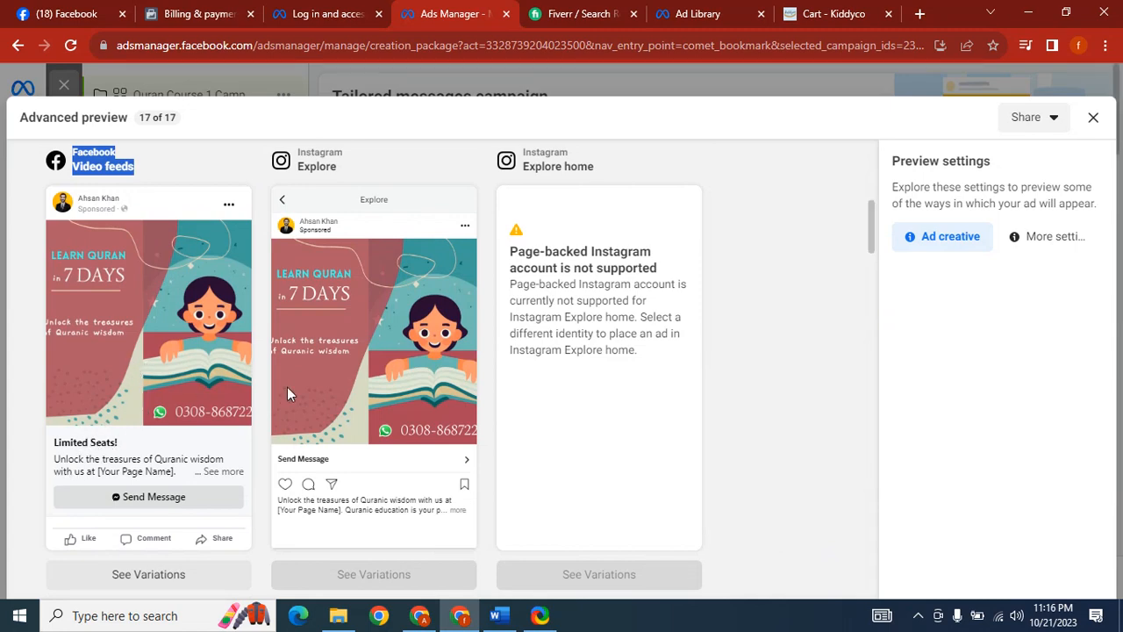
drag(870, 219, 875, 264)
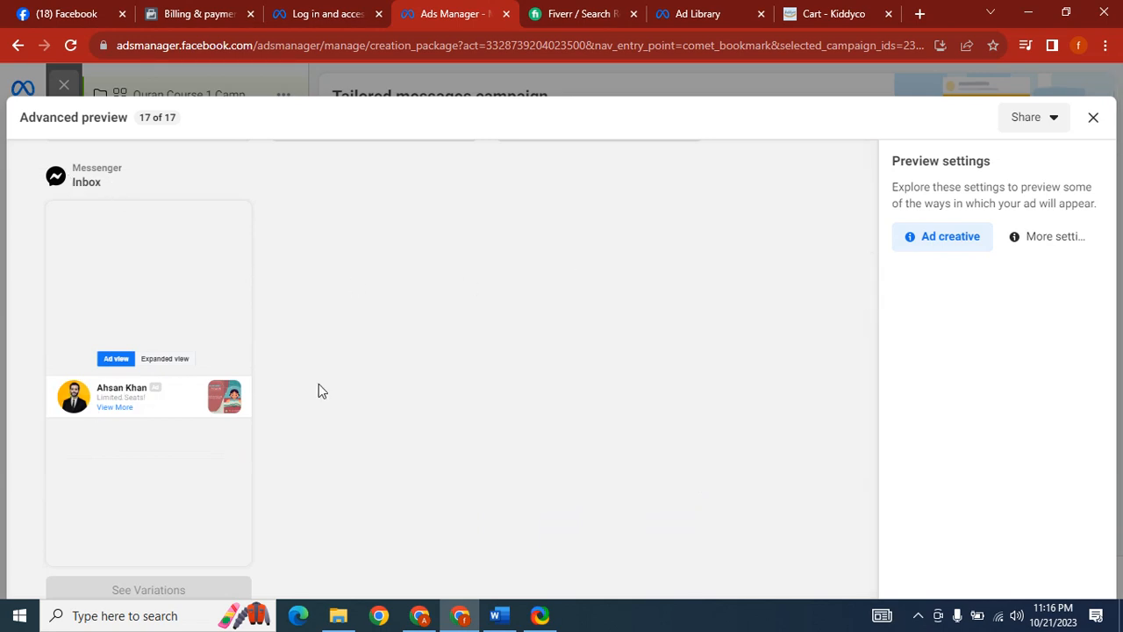
Close the ad's Advanced Preview and switch to the physical course campaign's performance overview in the other Ads Manager account.
drag(867, 259, 885, 419)
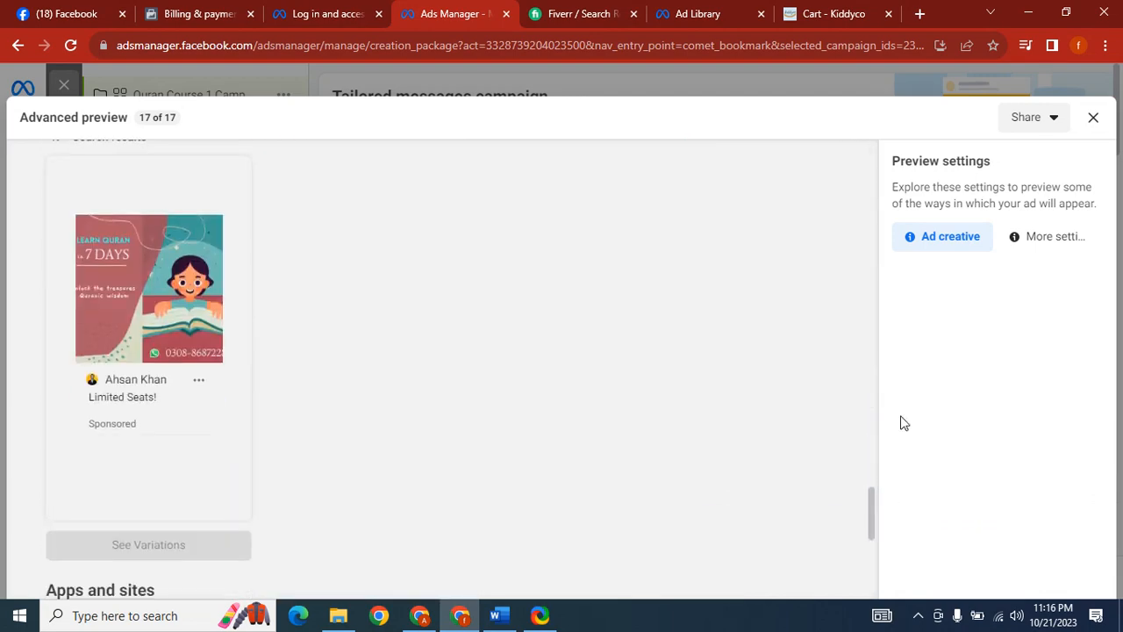
click(1093, 117)
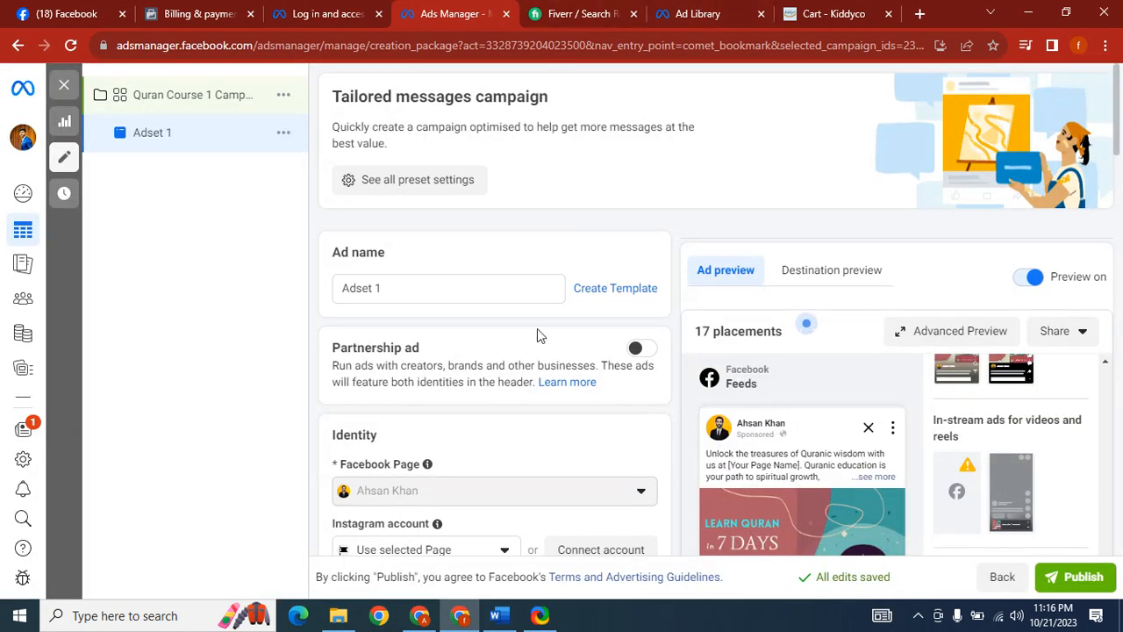
click(419, 615)
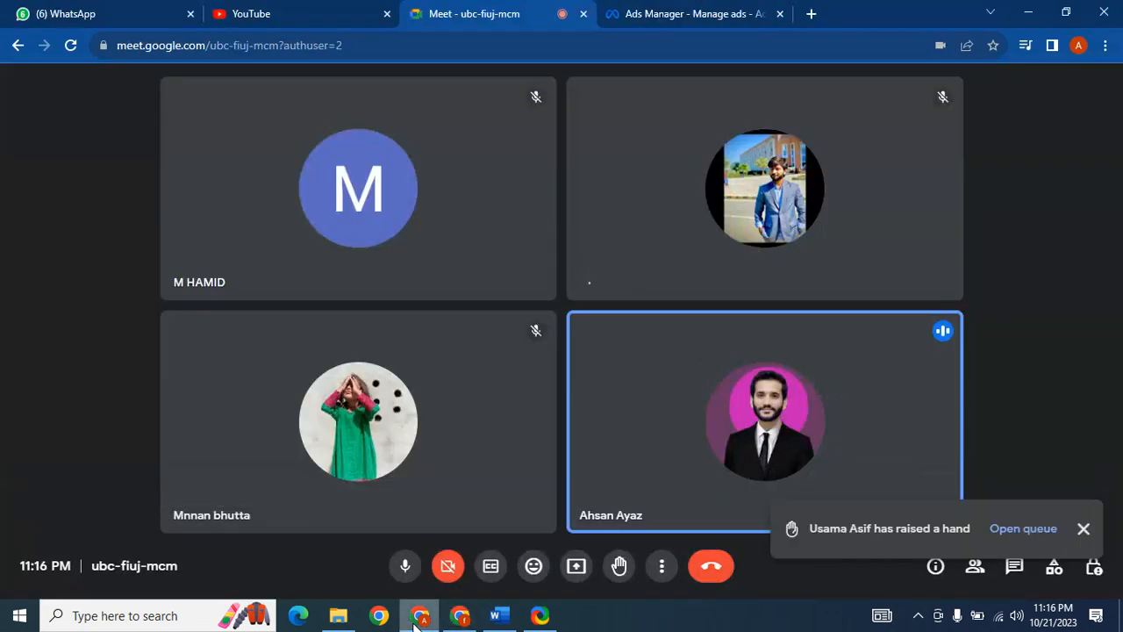
click(711, 10)
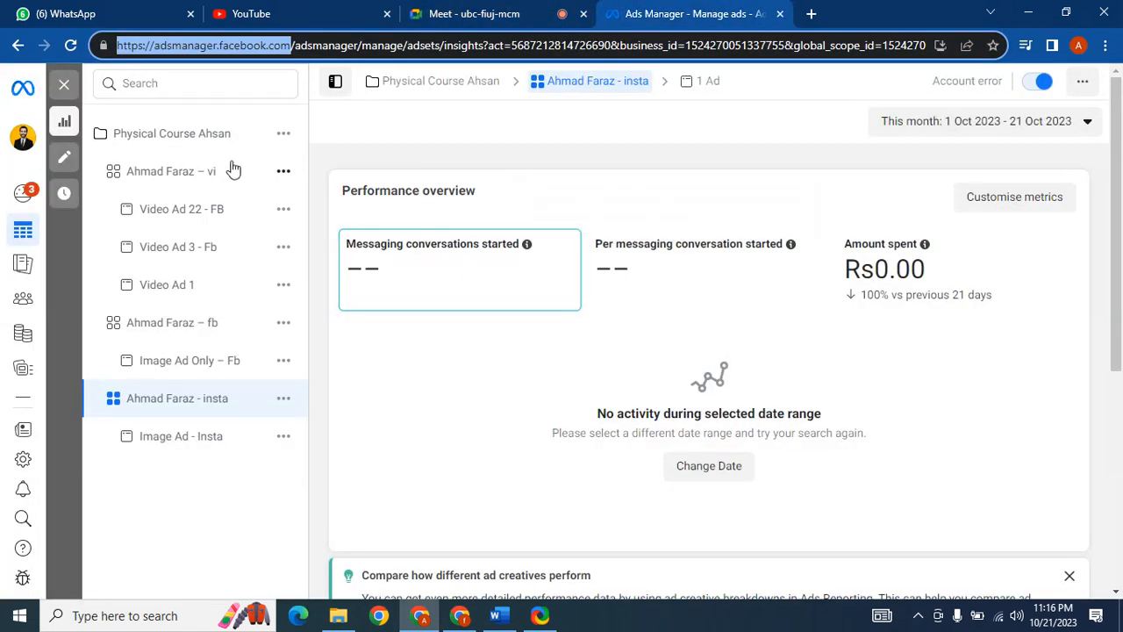
click(151, 136)
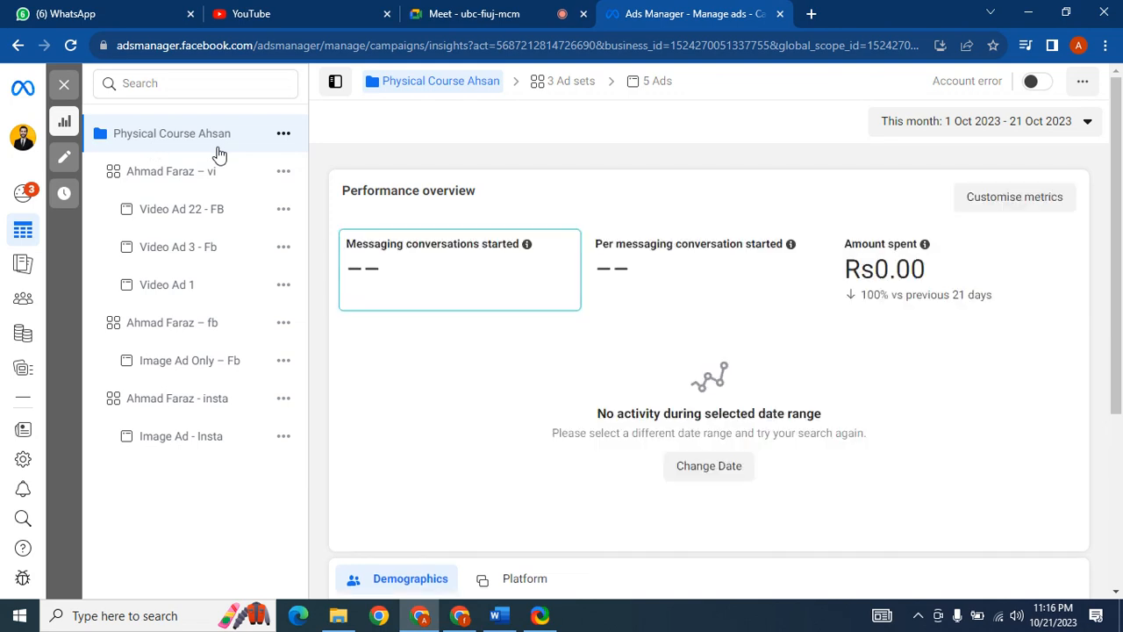
click(1018, 130)
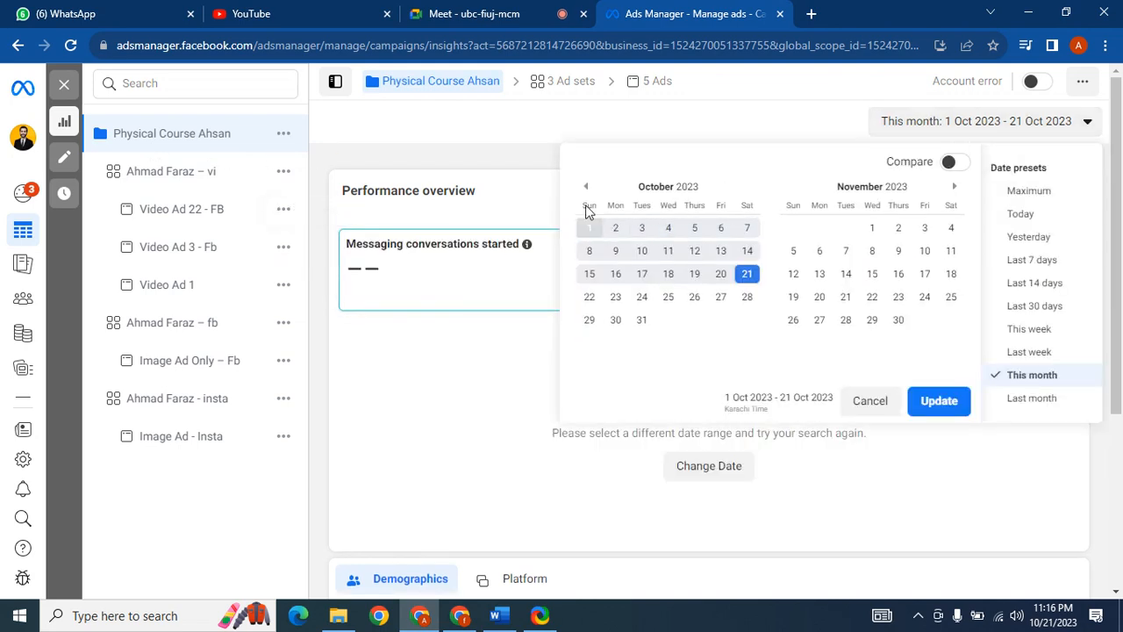
click(585, 188)
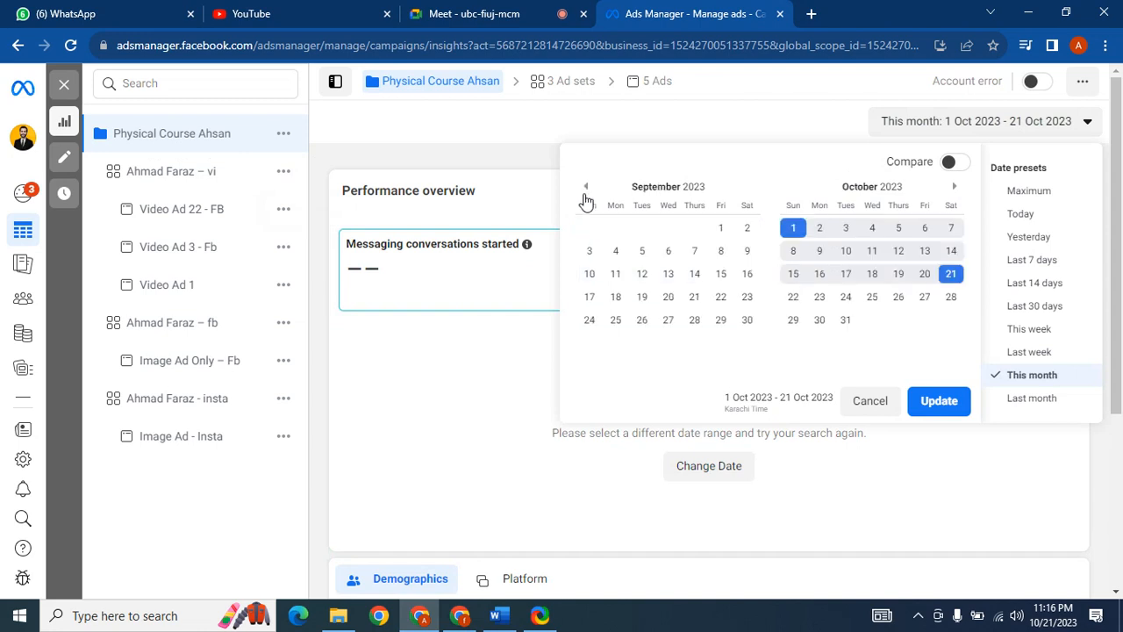
click(726, 228)
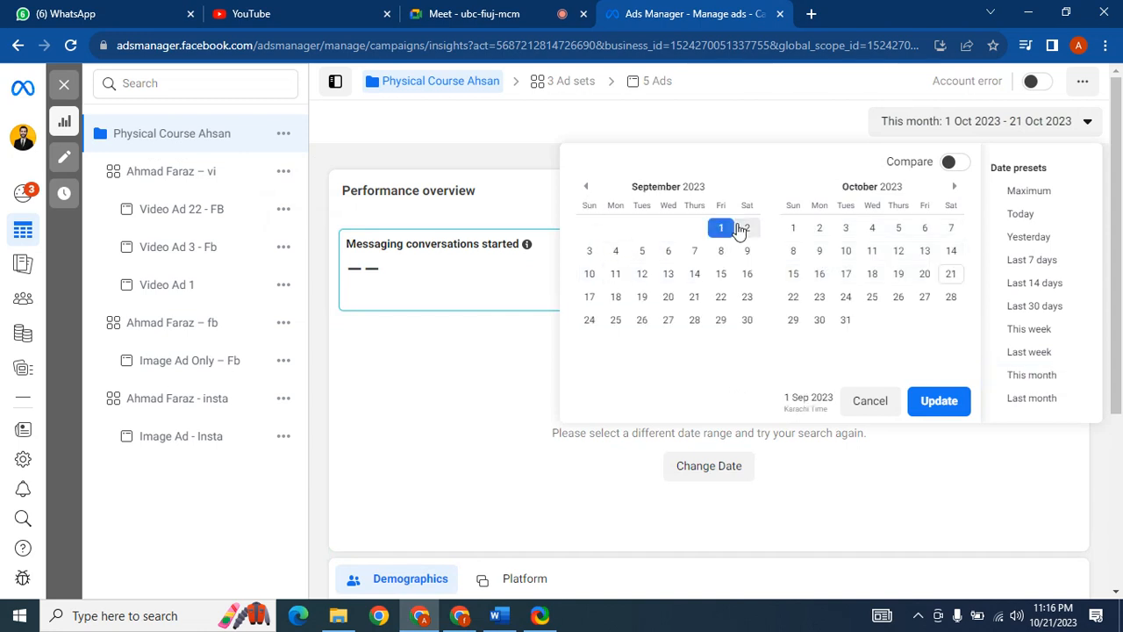
click(956, 193)
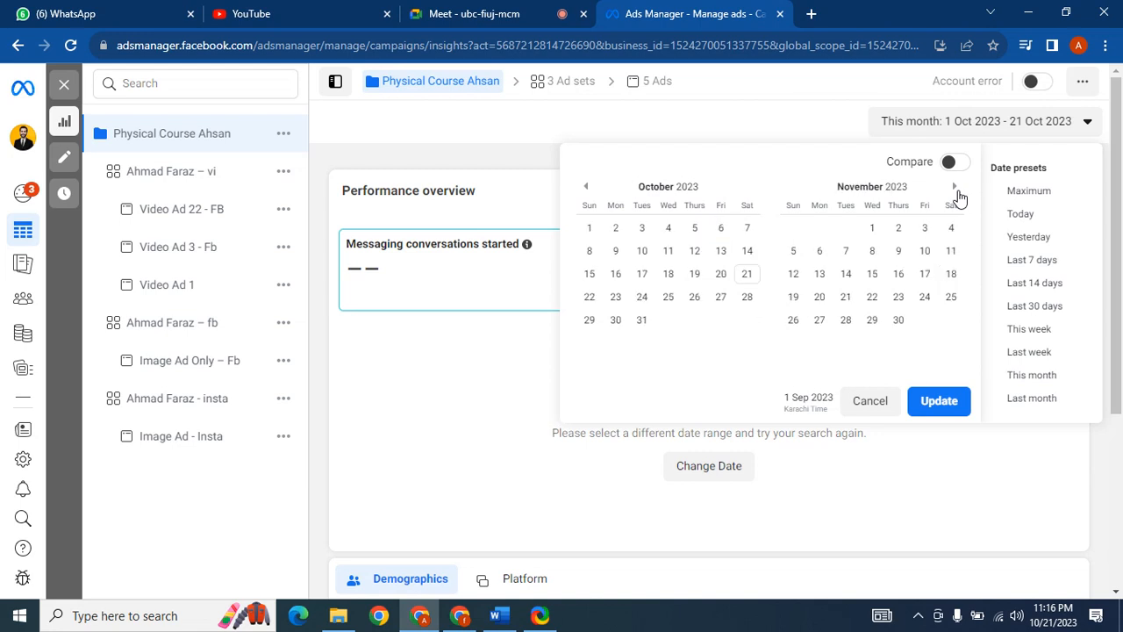
click(749, 277)
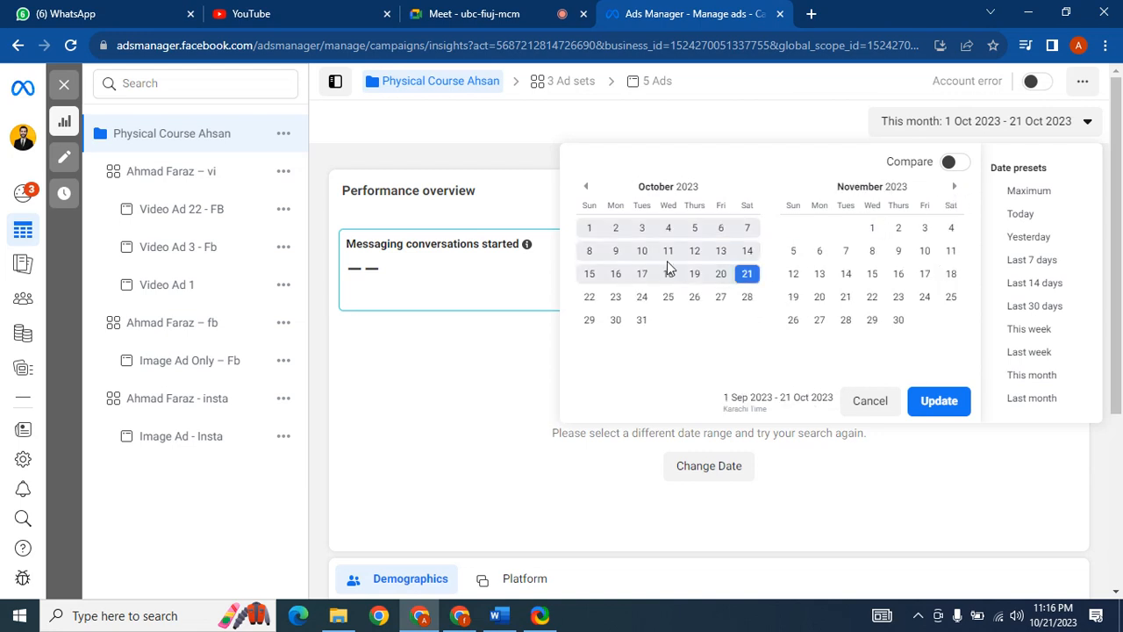
click(868, 405)
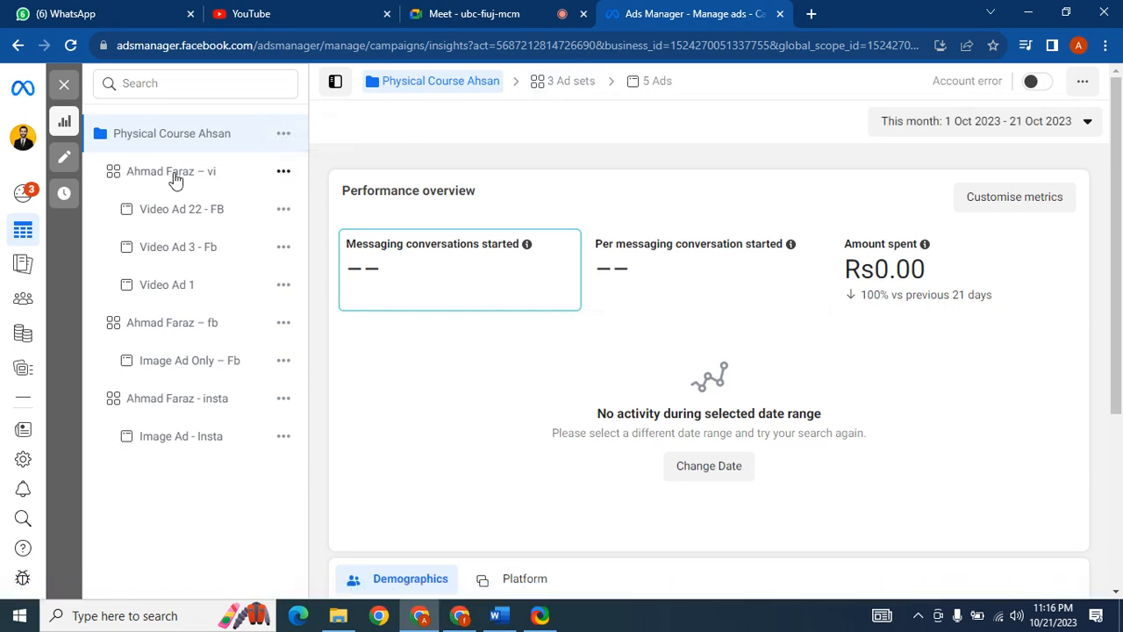
Return to the Quran Course 1 campaign and examine its campaign settings and its ad's setup and creative sections.
click(462, 617)
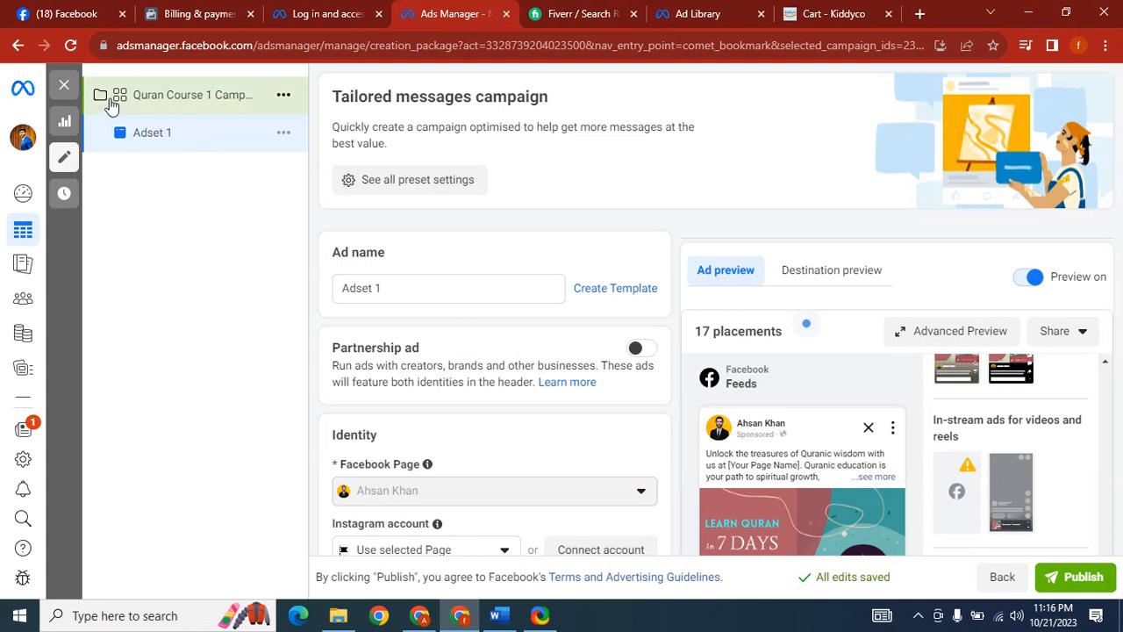
click(136, 98)
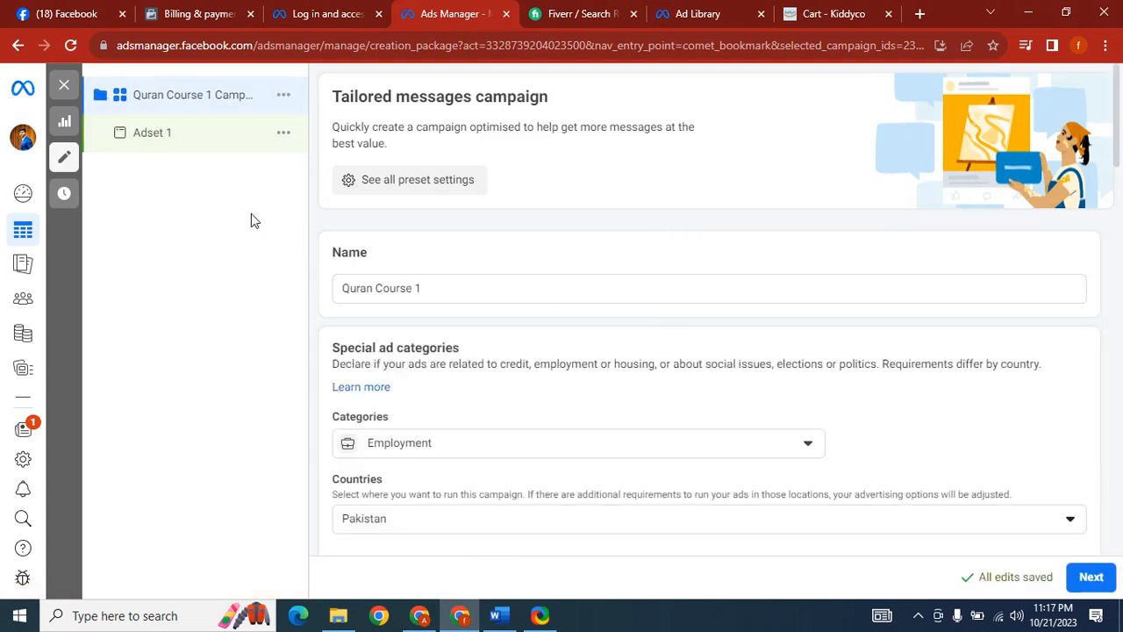
click(172, 137)
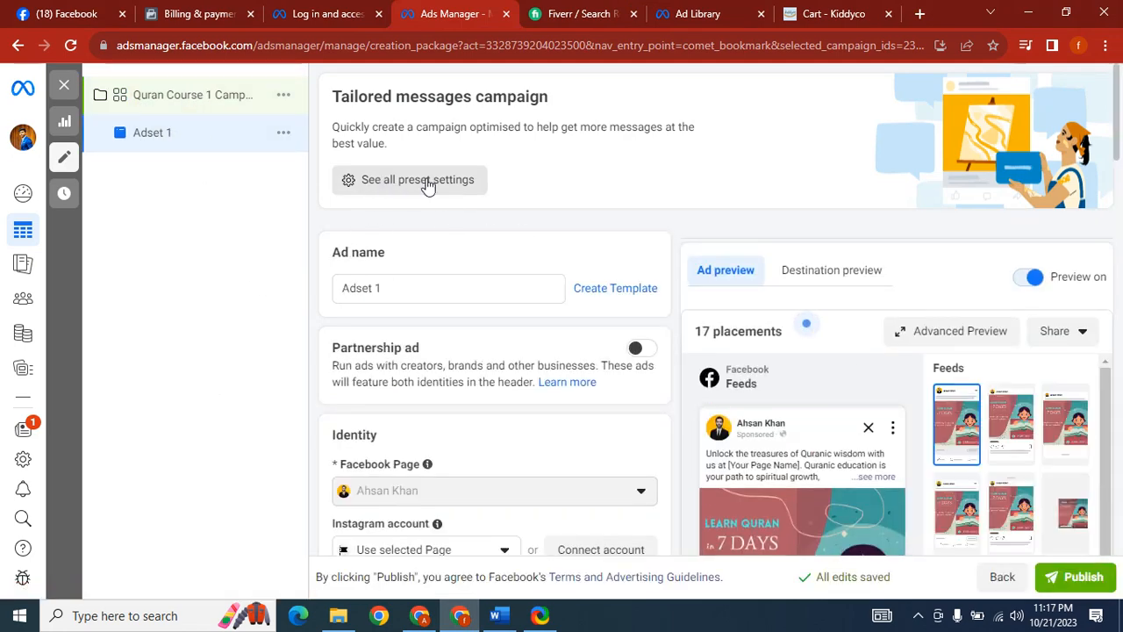
drag(1120, 96, 1119, 180)
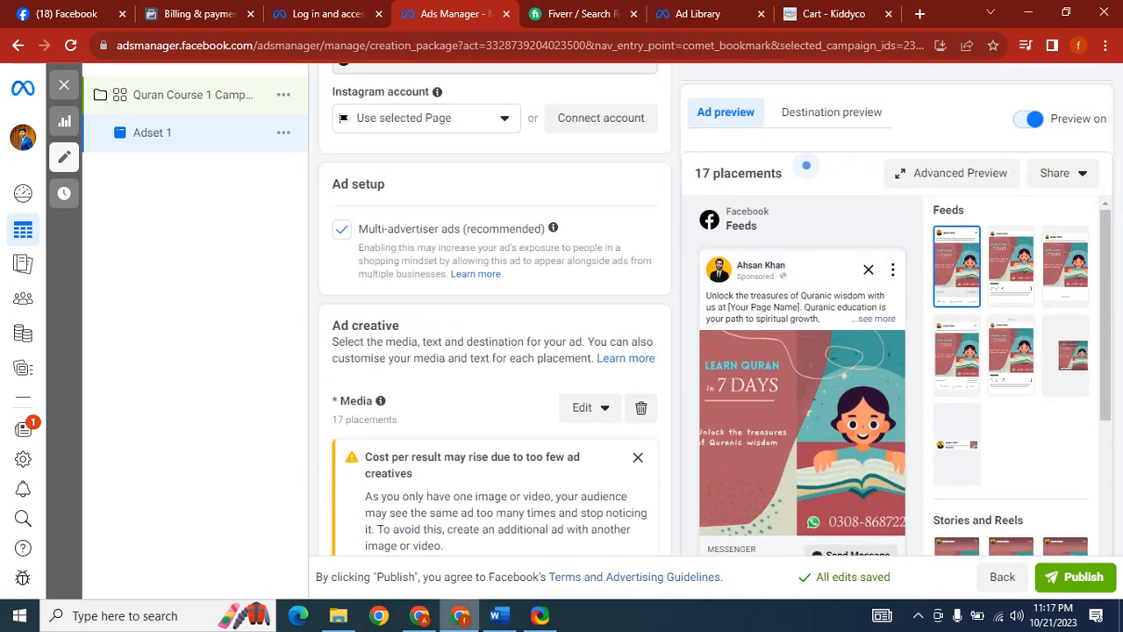
Switch to the Google Meet call, present the entire screen to the participants, and hide the sharing notice.
mouse_move(420, 615)
click(426, 570)
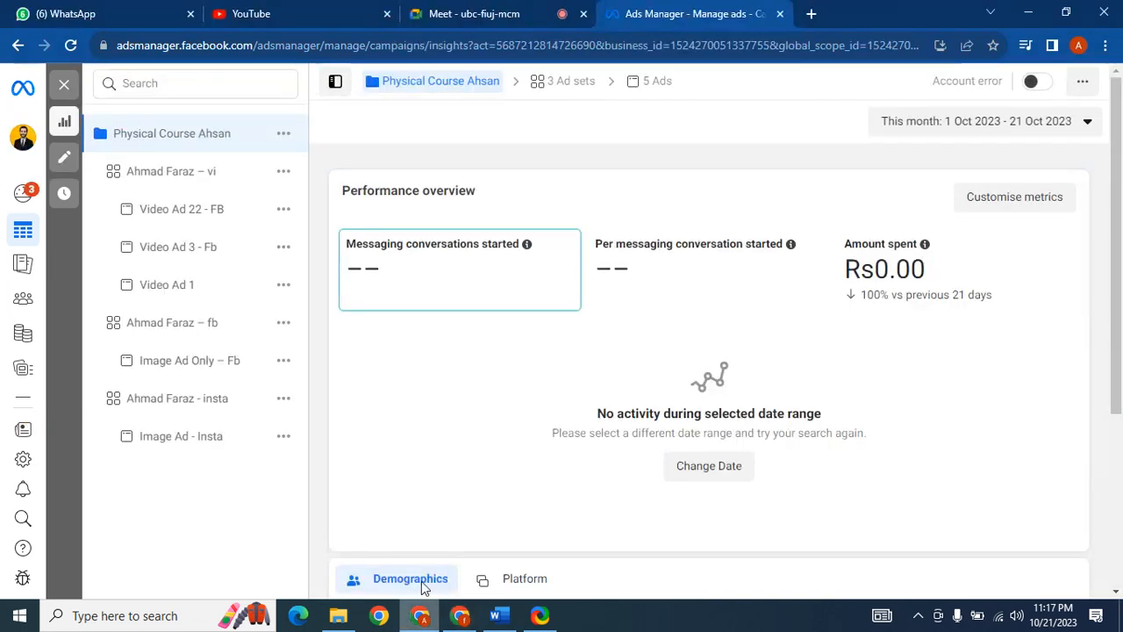
click(492, 12)
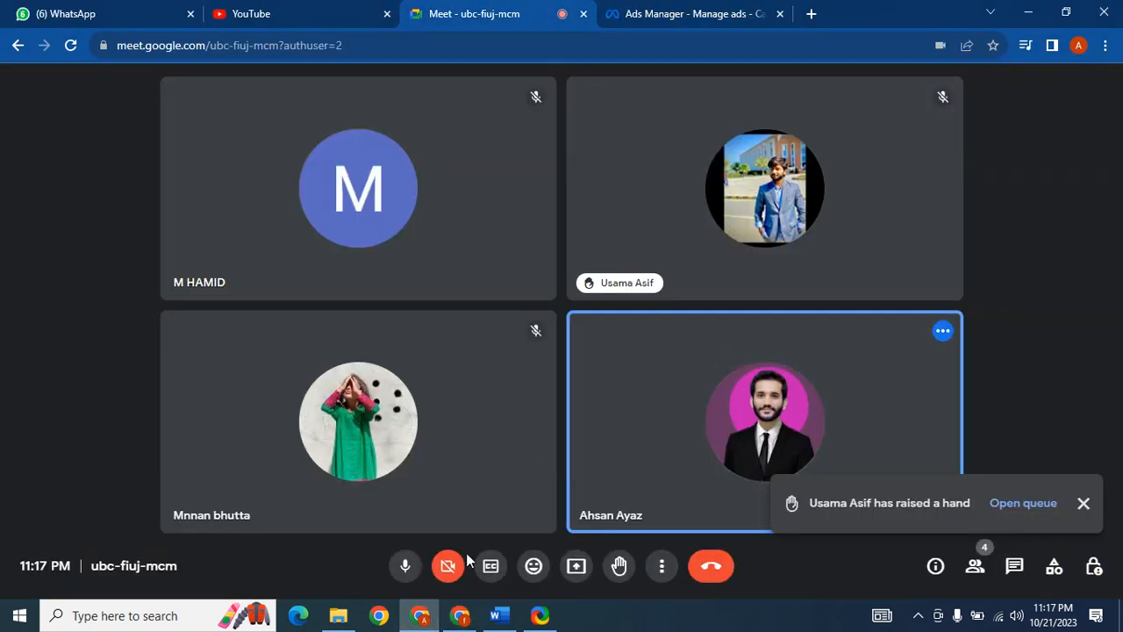
click(579, 567)
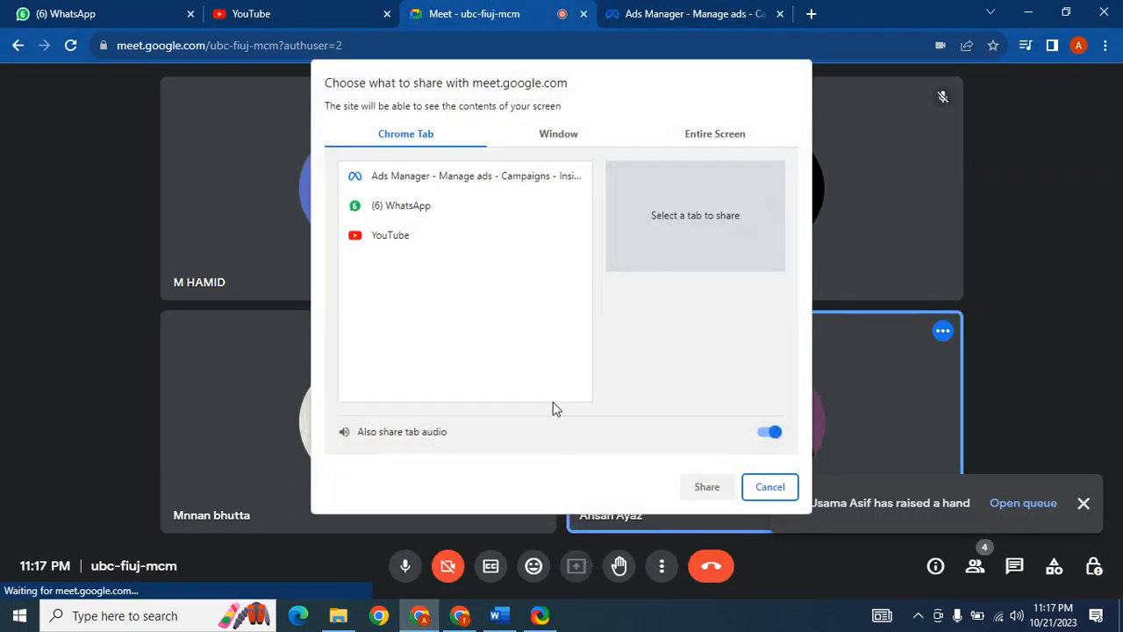
click(714, 133)
click(700, 483)
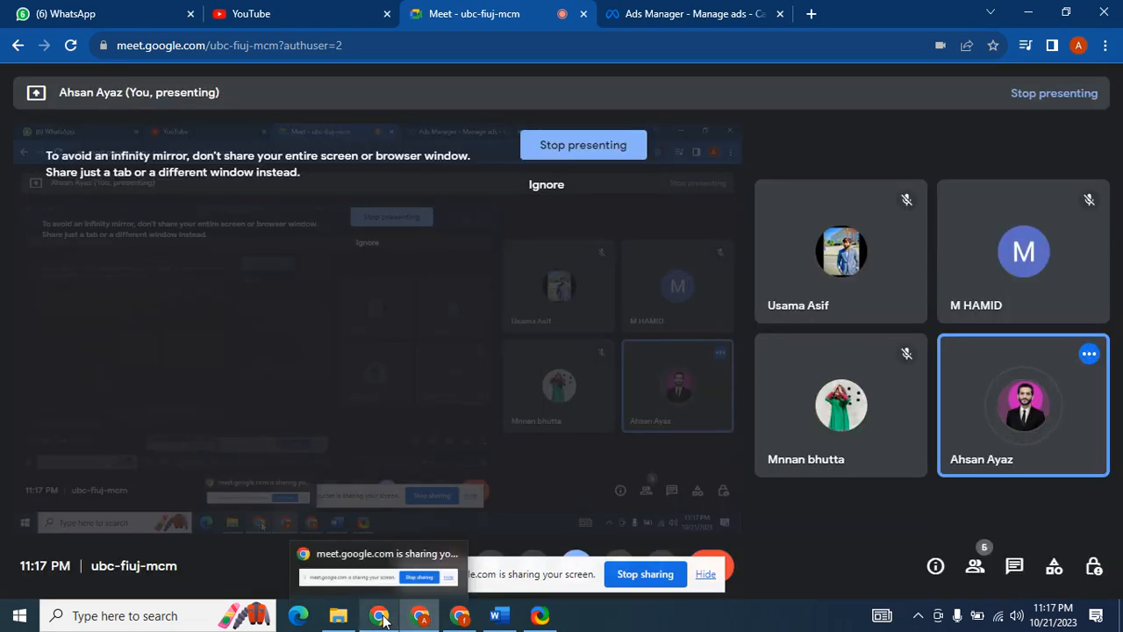
click(706, 574)
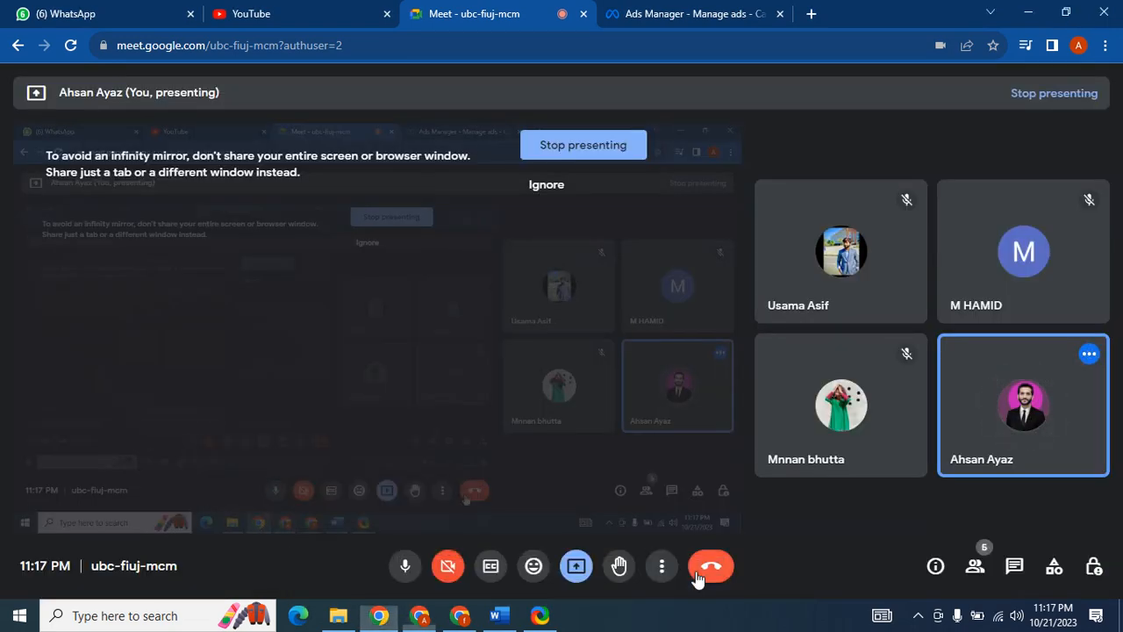
Switch back to the Quran course ad and examine its settings from the ad name through the tracking section.
click(465, 622)
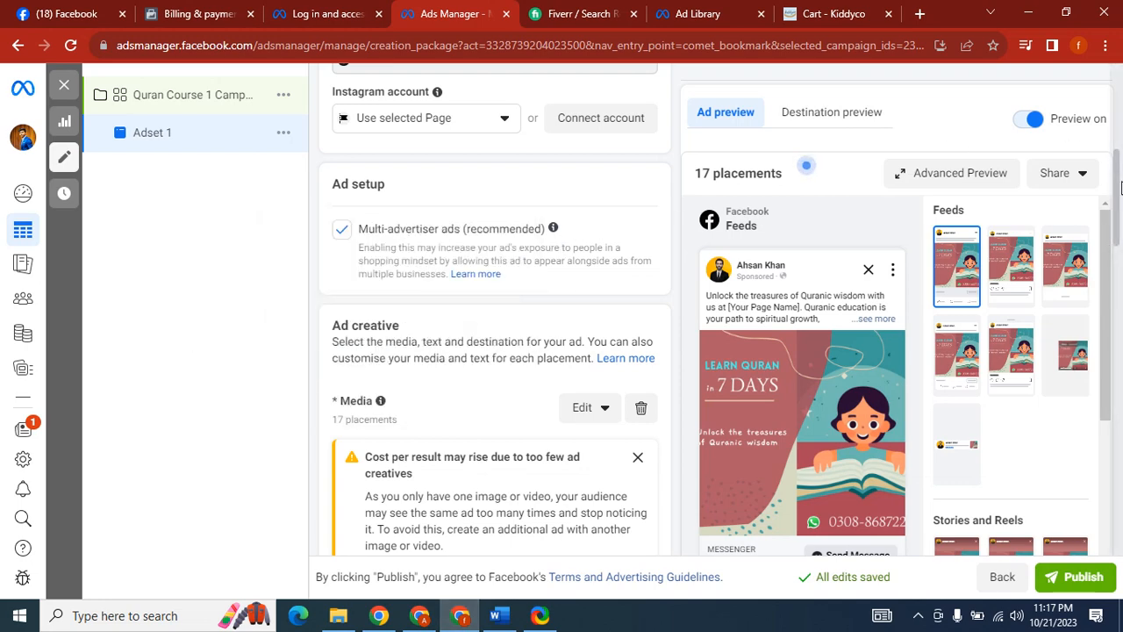
drag(1120, 188, 1121, 88)
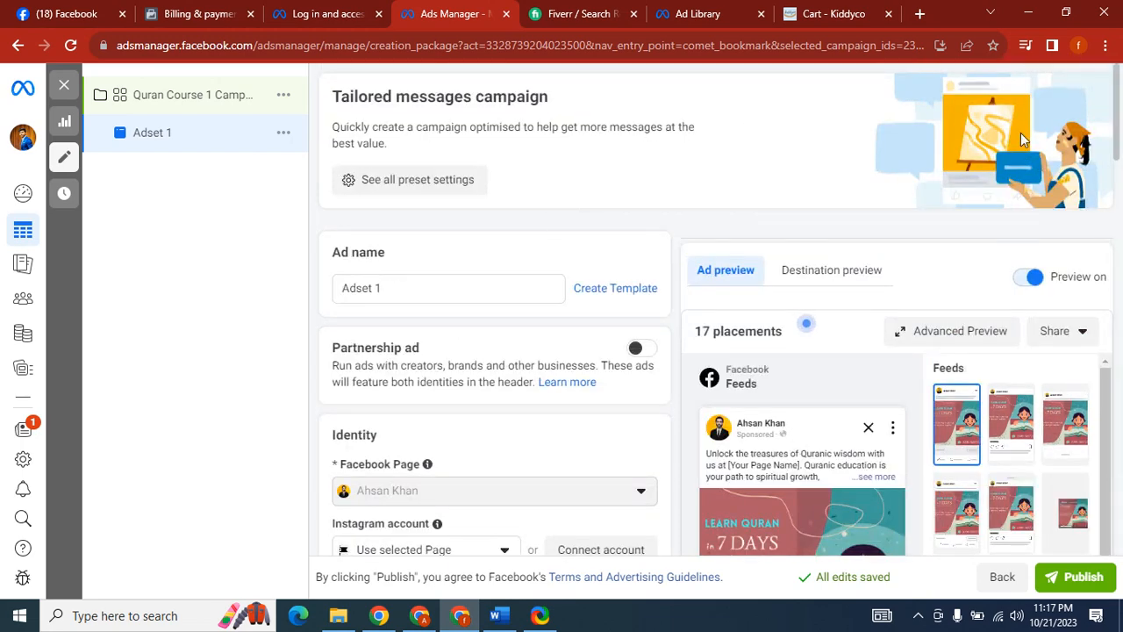
drag(1118, 106, 1122, 537)
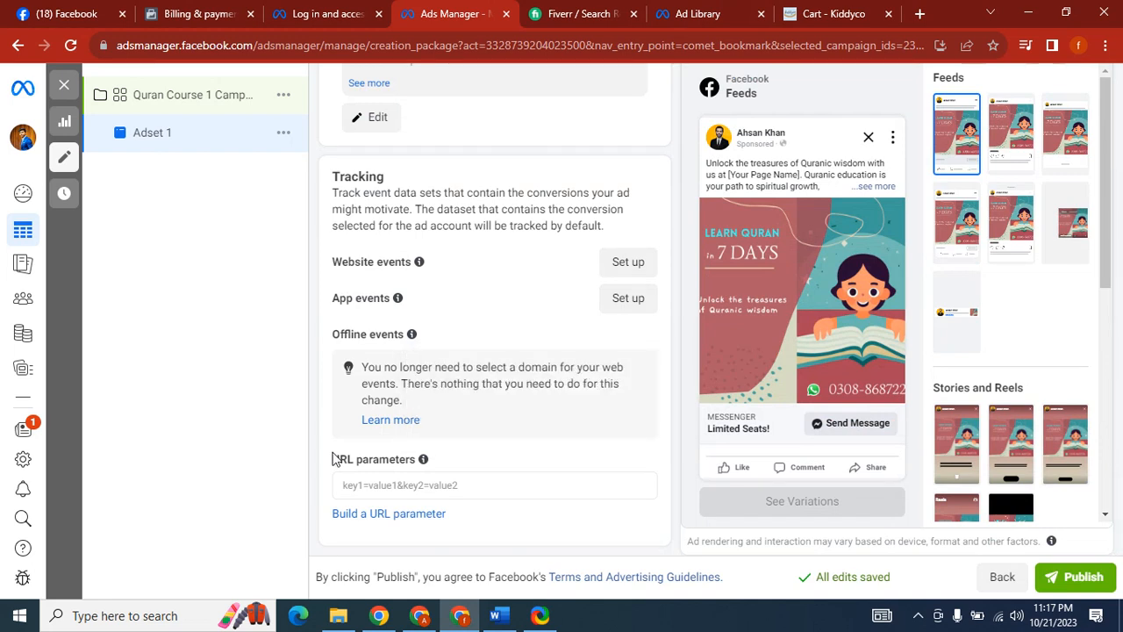
Switch to the Google Meet call and ignore the infinity mirror warning.
mouse_move(419, 619)
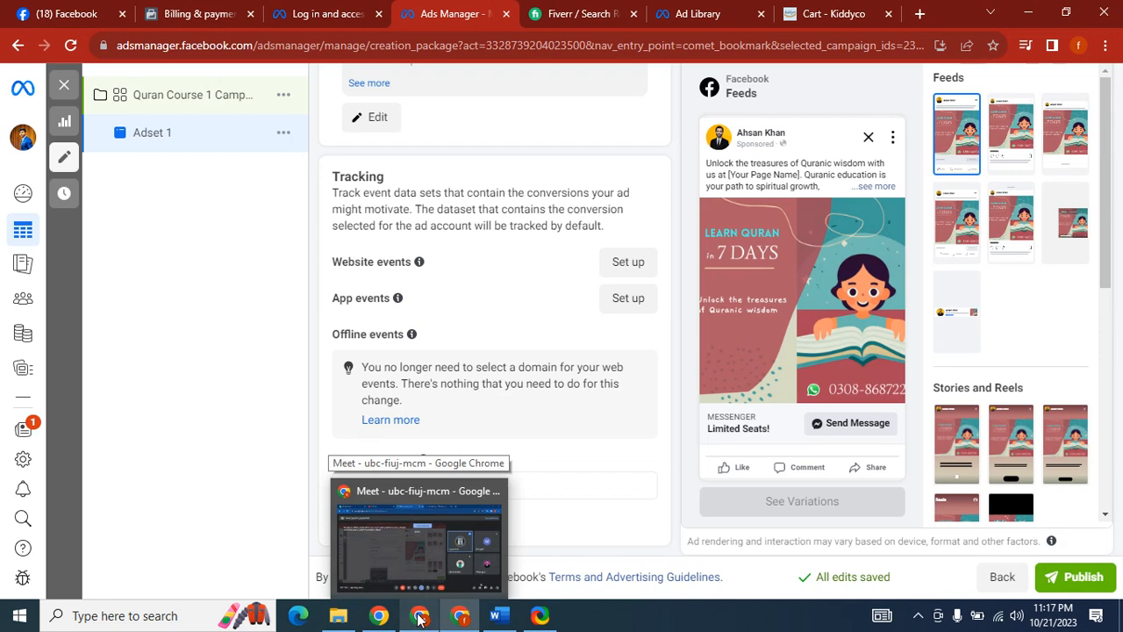
click(419, 618)
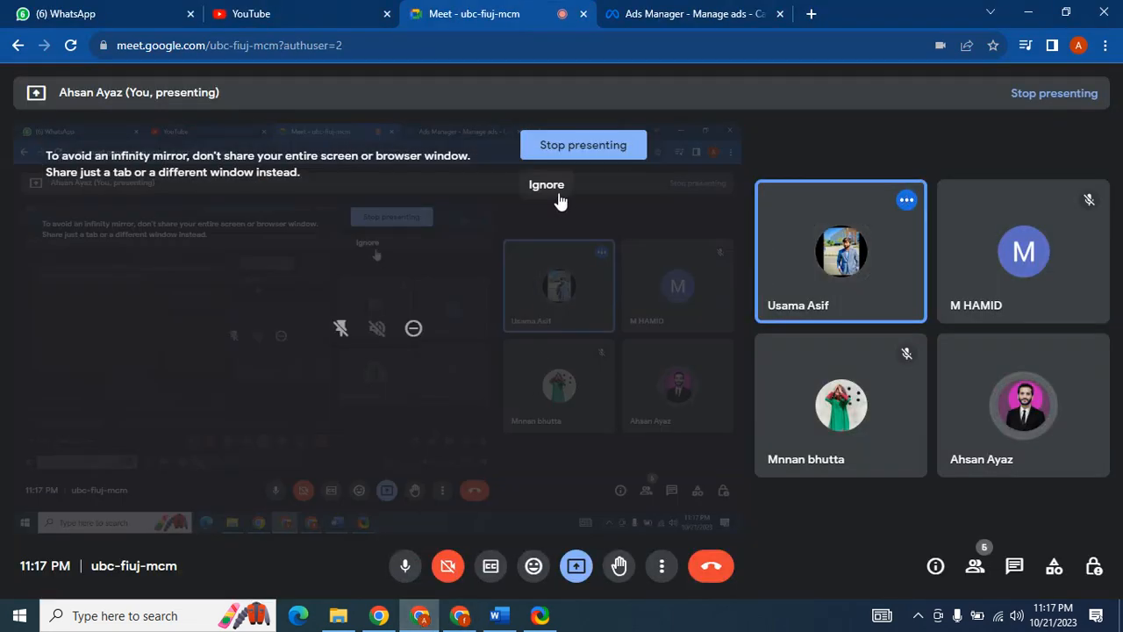
click(558, 197)
Open the physical course campaign's edit view in the other Ads Manager account and examine its settings through Advantage campaign budget.
key(ctrl+Tab)
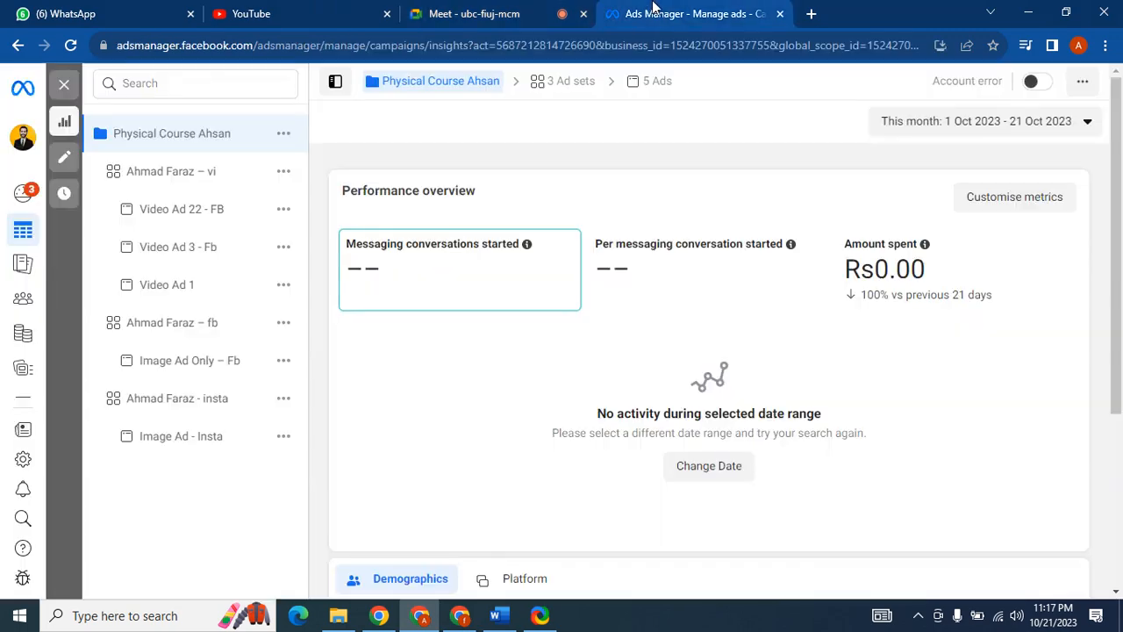
click(158, 178)
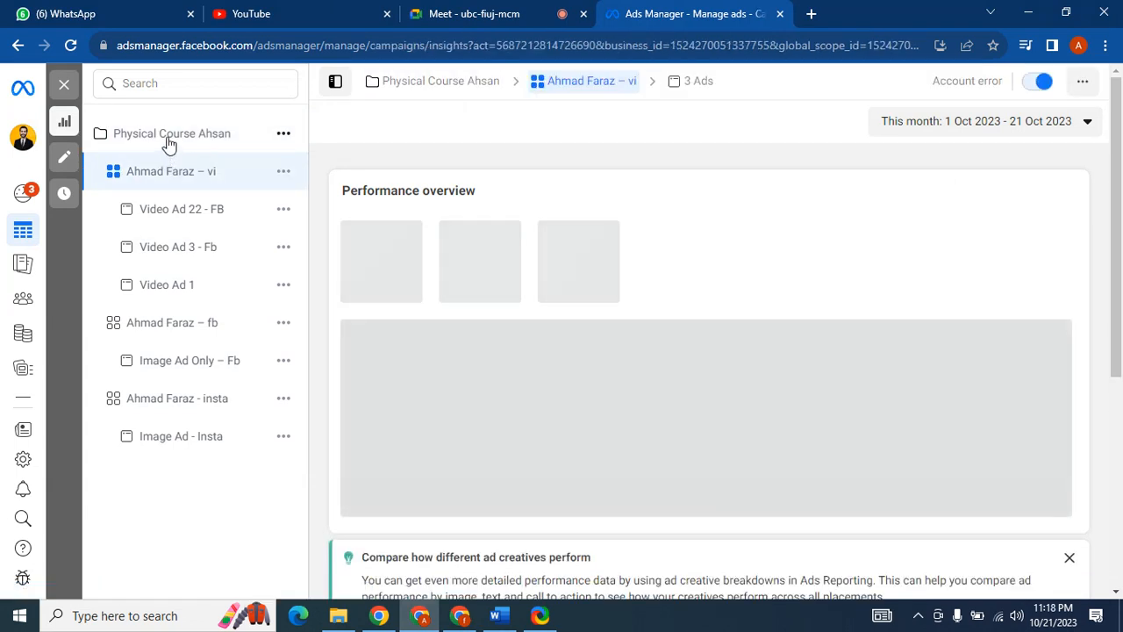
click(169, 143)
click(63, 164)
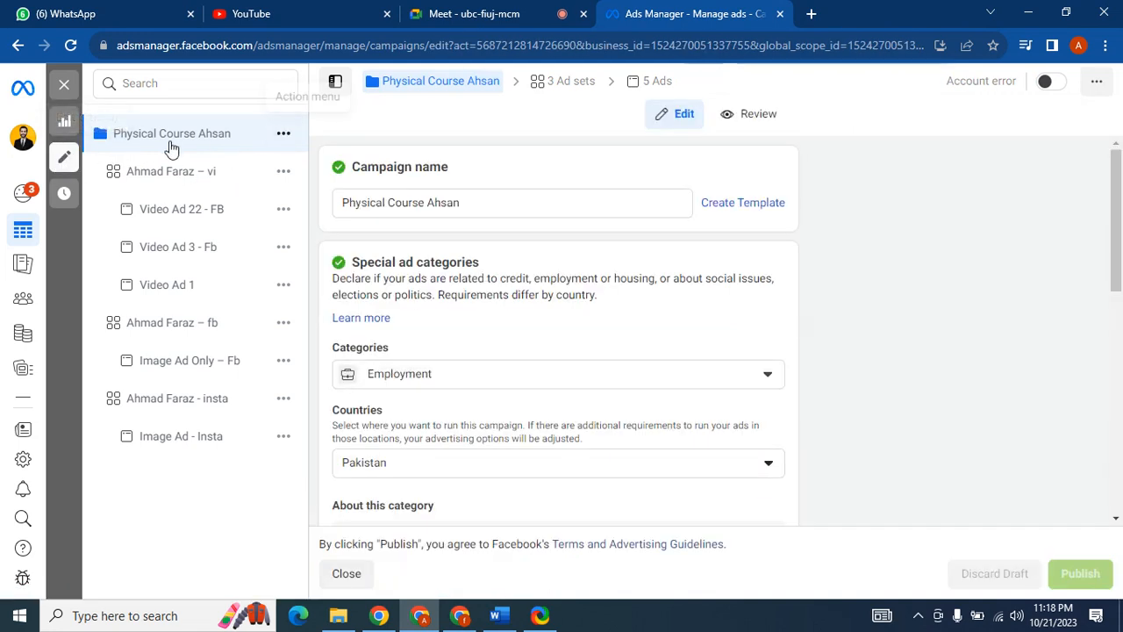
click(408, 198)
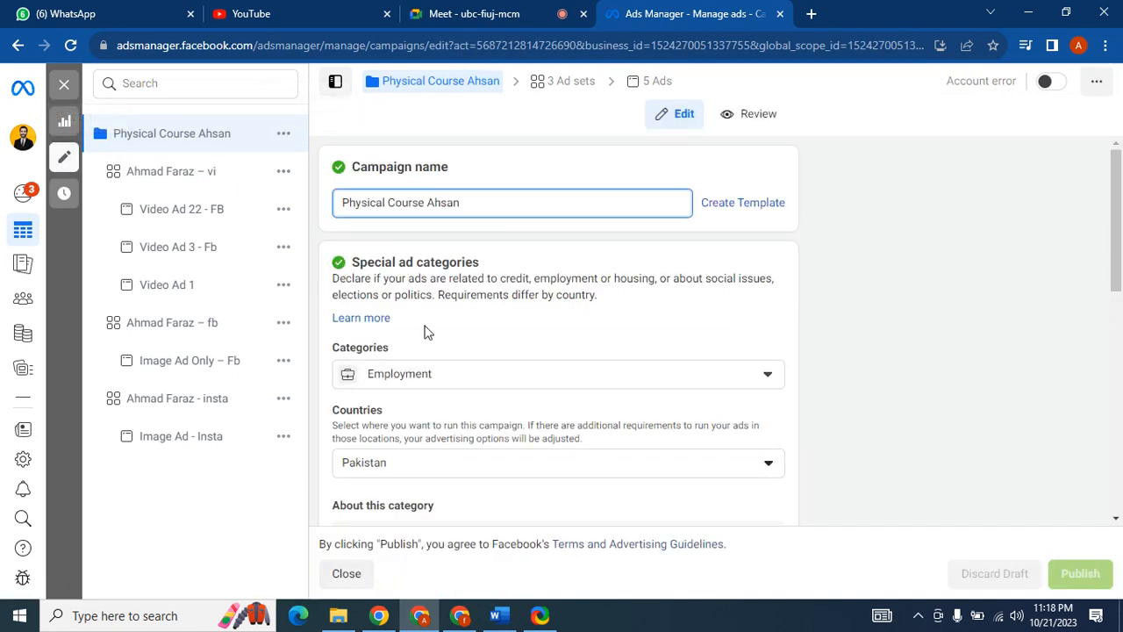
drag(1117, 226, 1121, 462)
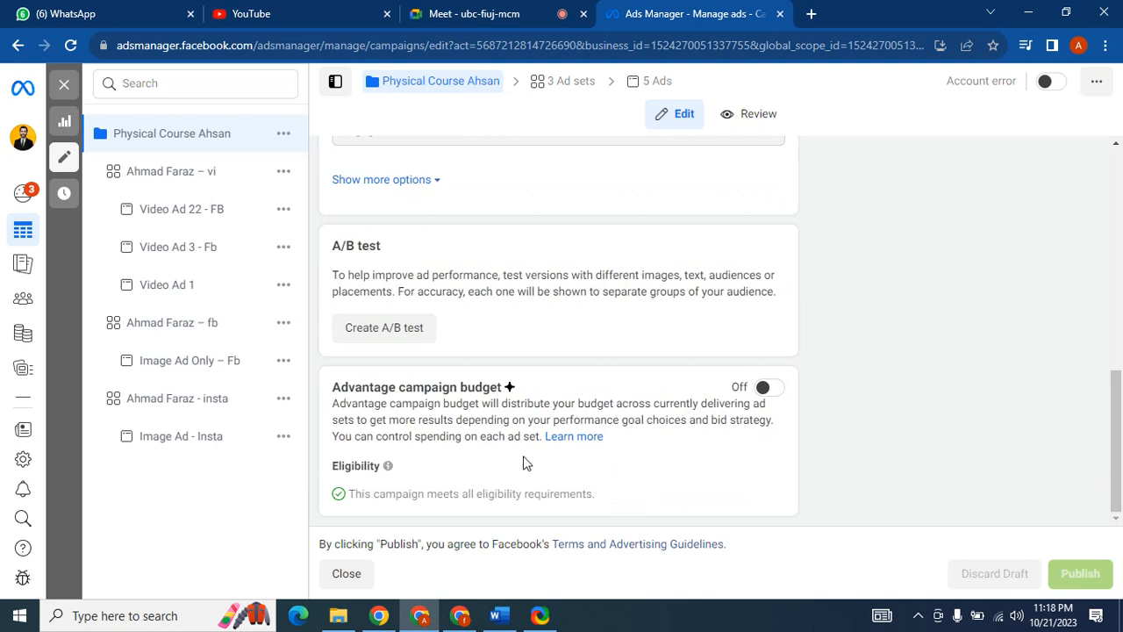
Examine the first video ad set's conversion location, message ad type, Facebook Page and messaging app settings.
click(179, 173)
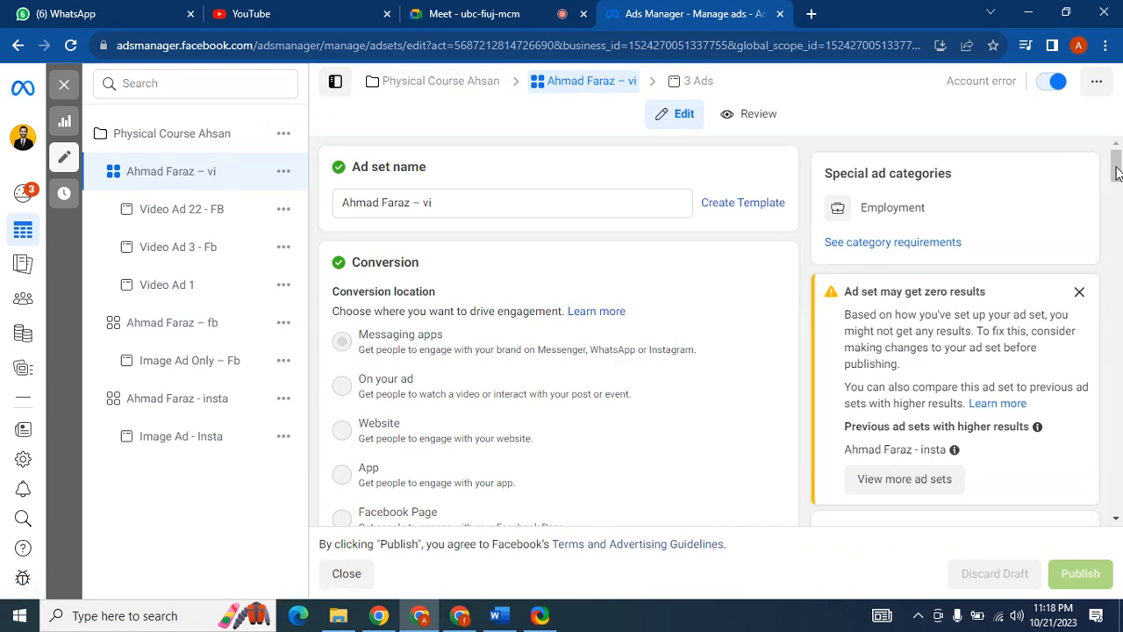
drag(1116, 172, 1118, 205)
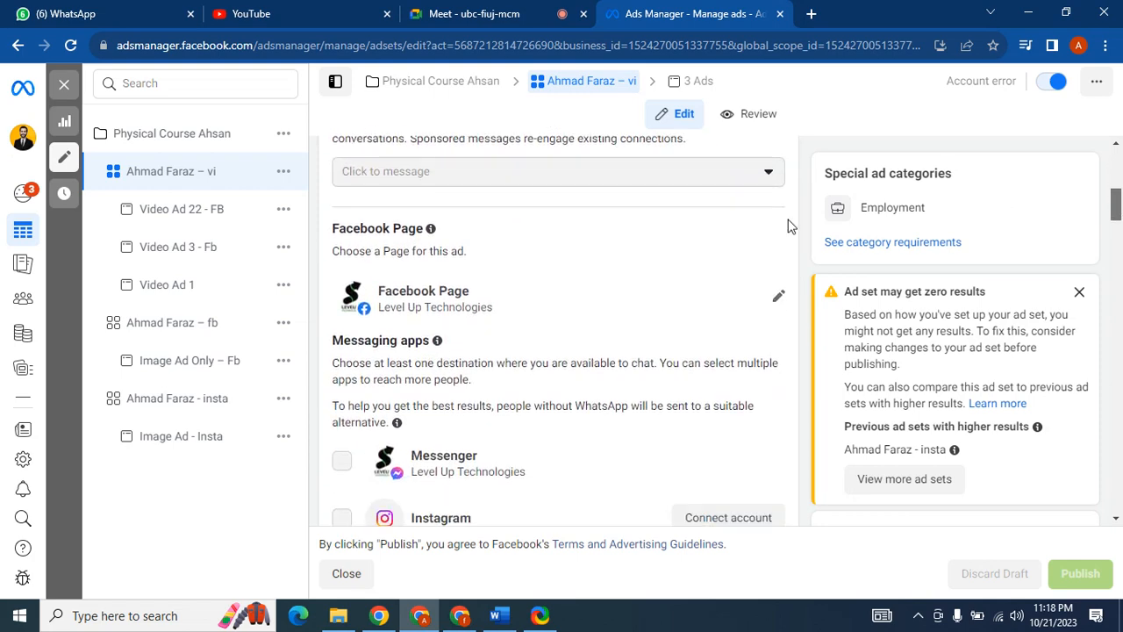
double_click(601, 173)
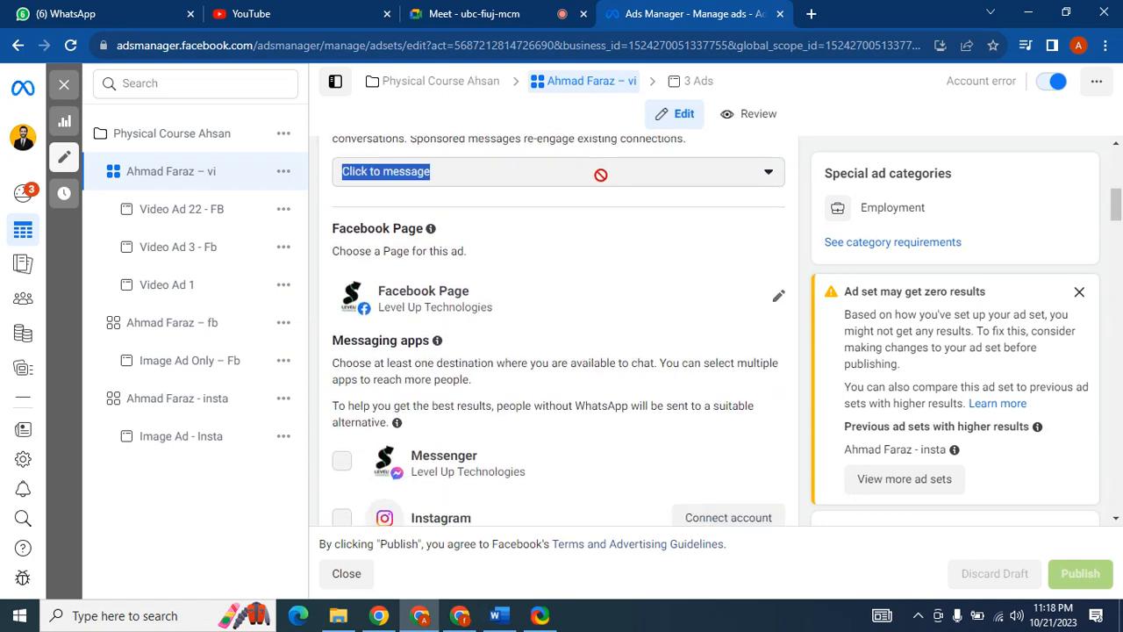
click(602, 222)
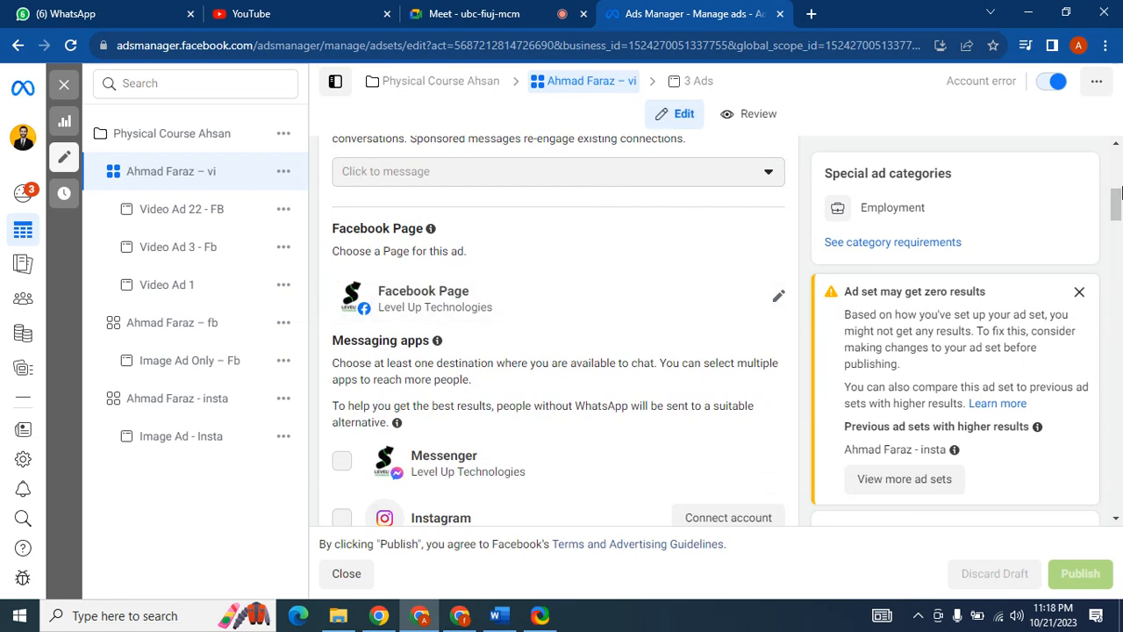
drag(1116, 204, 1116, 224)
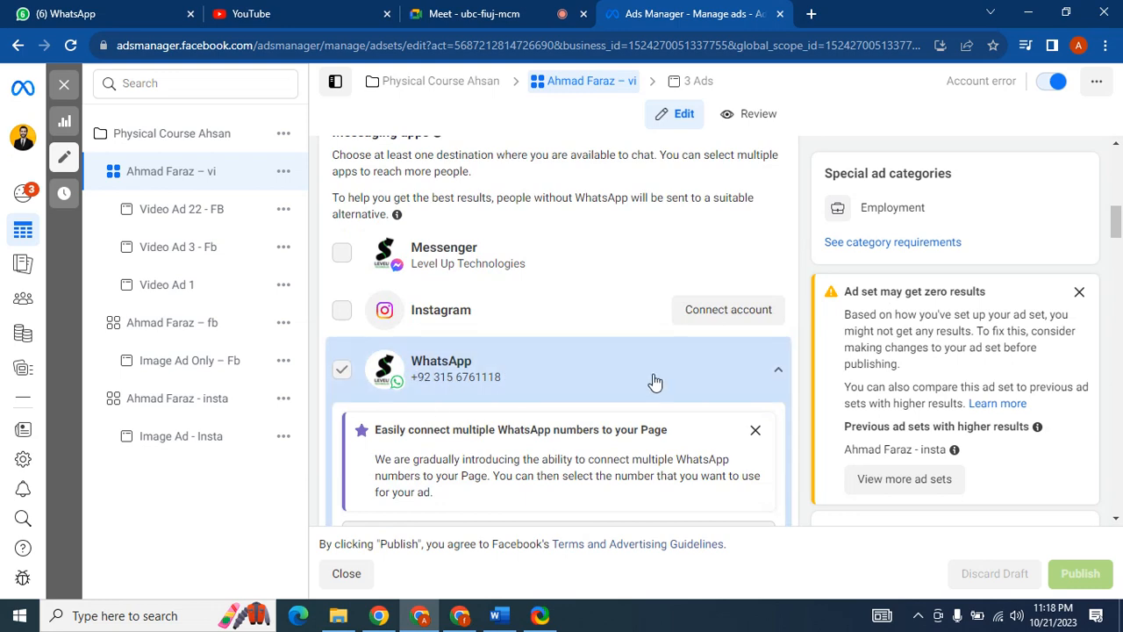
Examine the video ad set's performance goal, bid control, daily budget and audience location, age, gender and detailed targeting settings.
drag(1116, 230, 1115, 275)
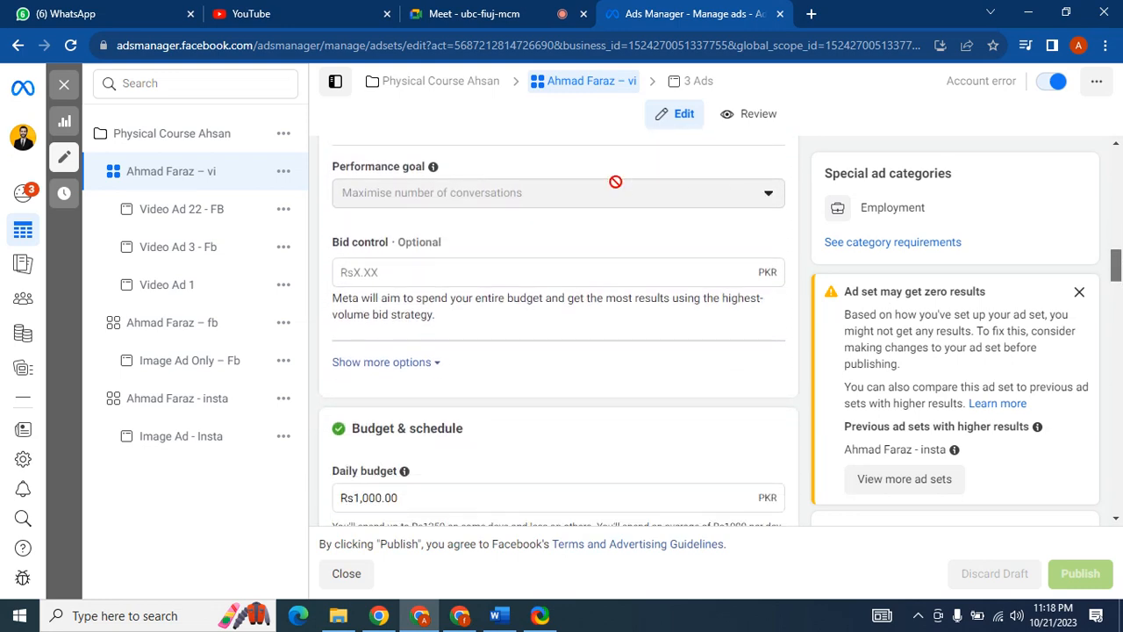
mouse_move(615, 187)
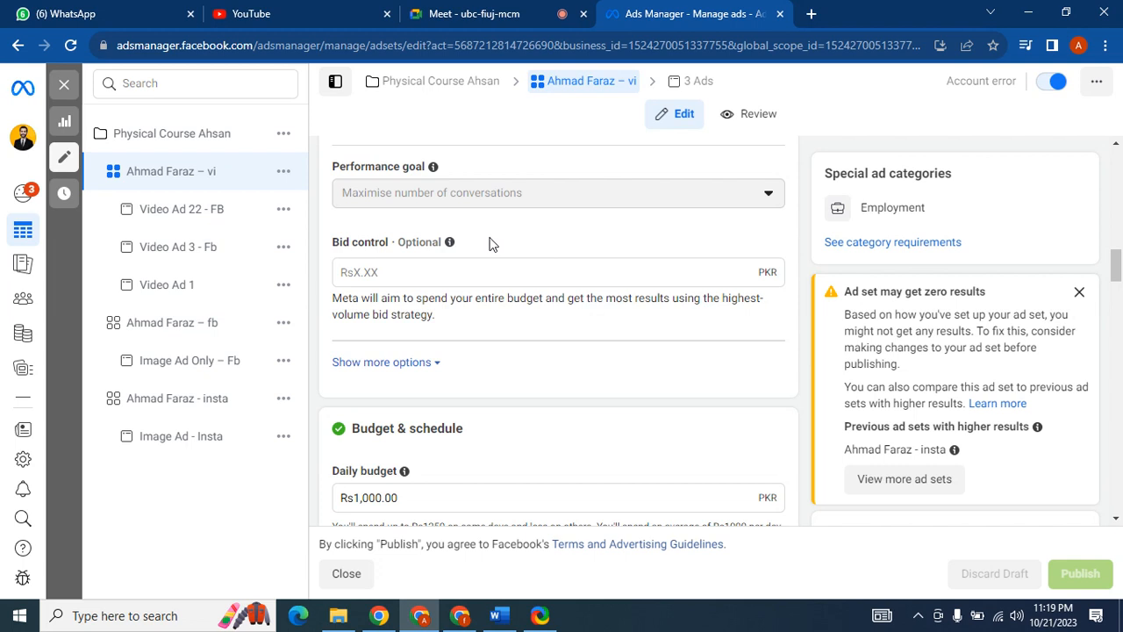
mouse_move(450, 195)
drag(1117, 261, 1116, 359)
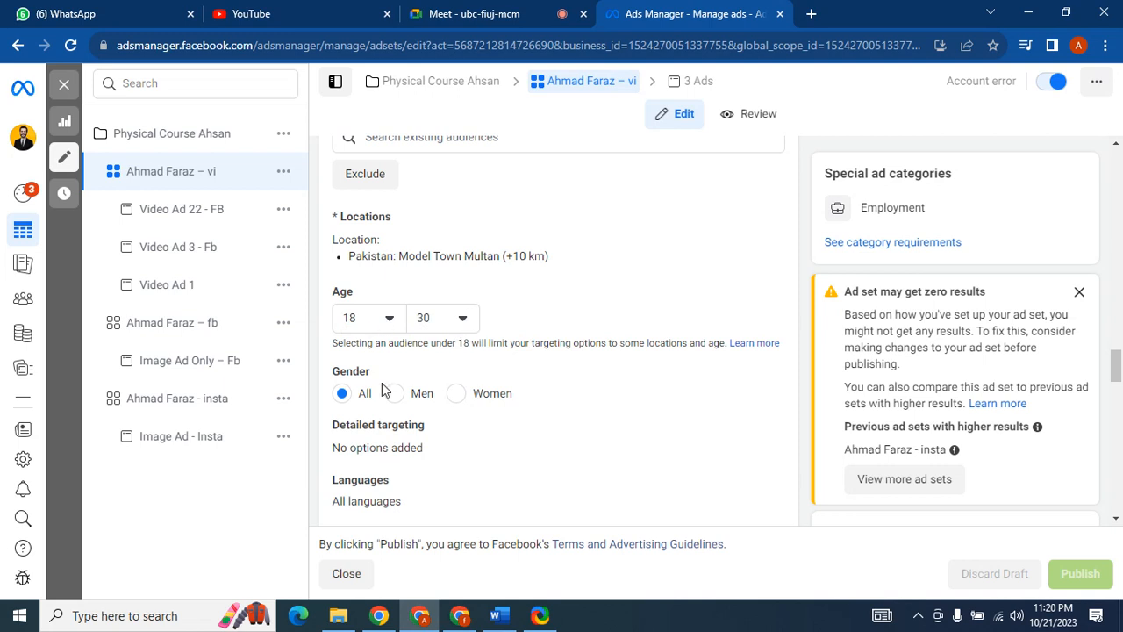
mouse_move(397, 479)
drag(1116, 368, 1116, 376)
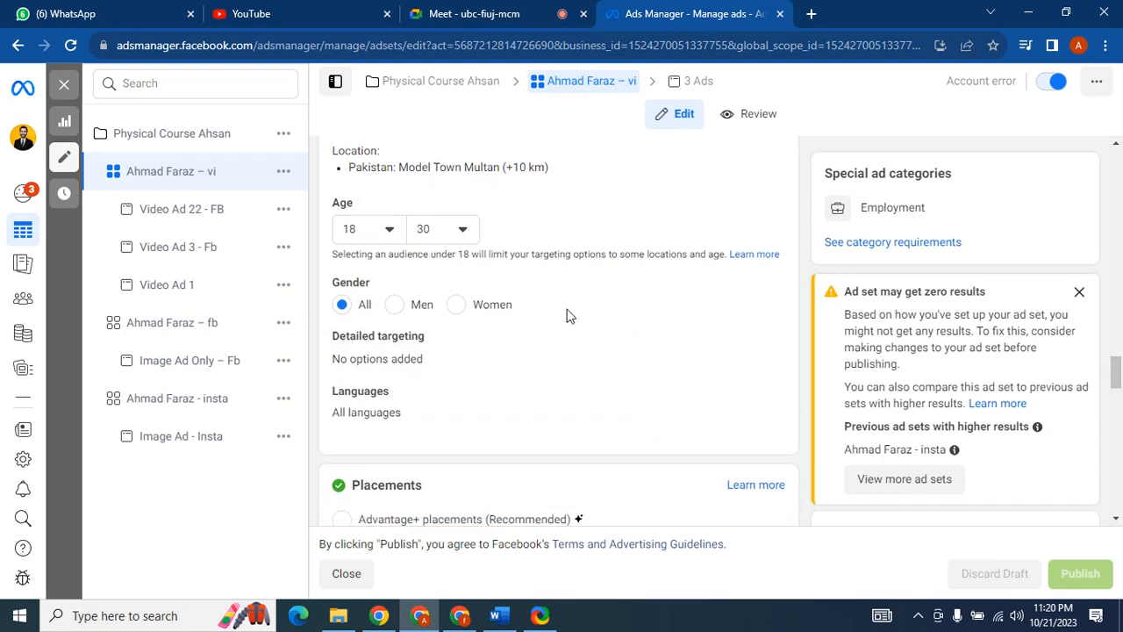
Review the ad set's manual placements, from the selected platforms and feeds down to apps and sites.
drag(1117, 372, 1117, 407)
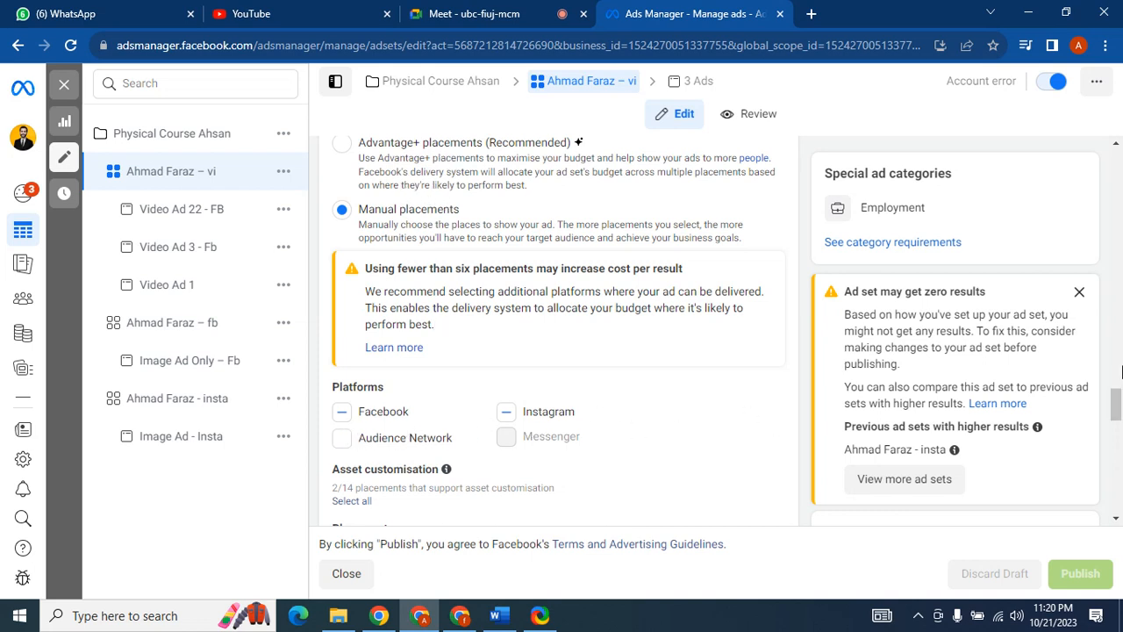
drag(1116, 401, 1117, 429)
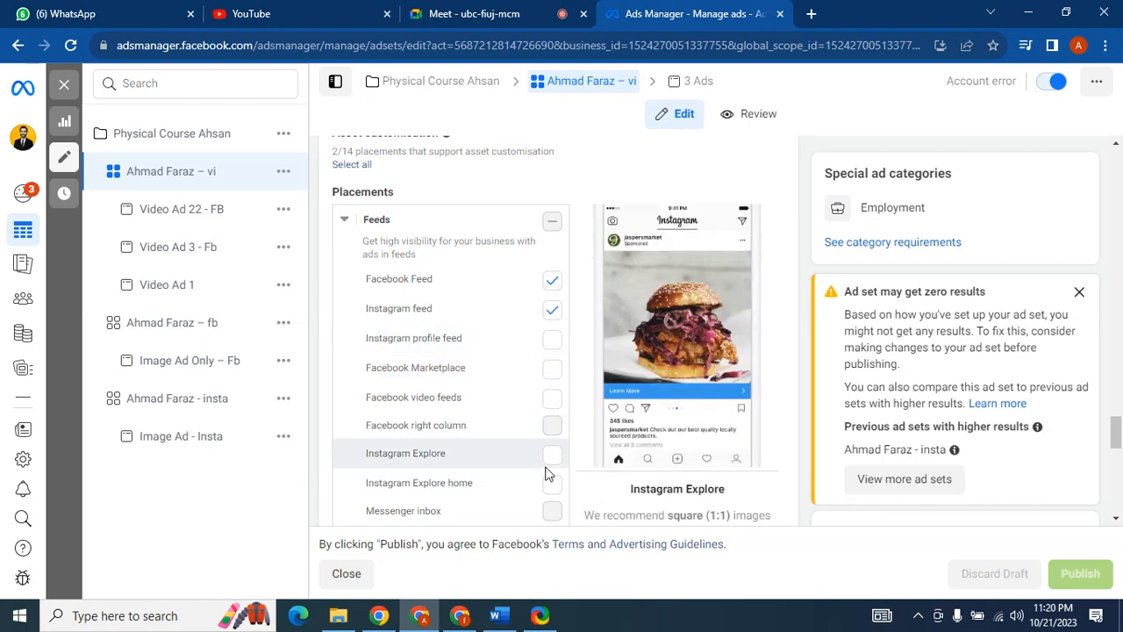
click(551, 310)
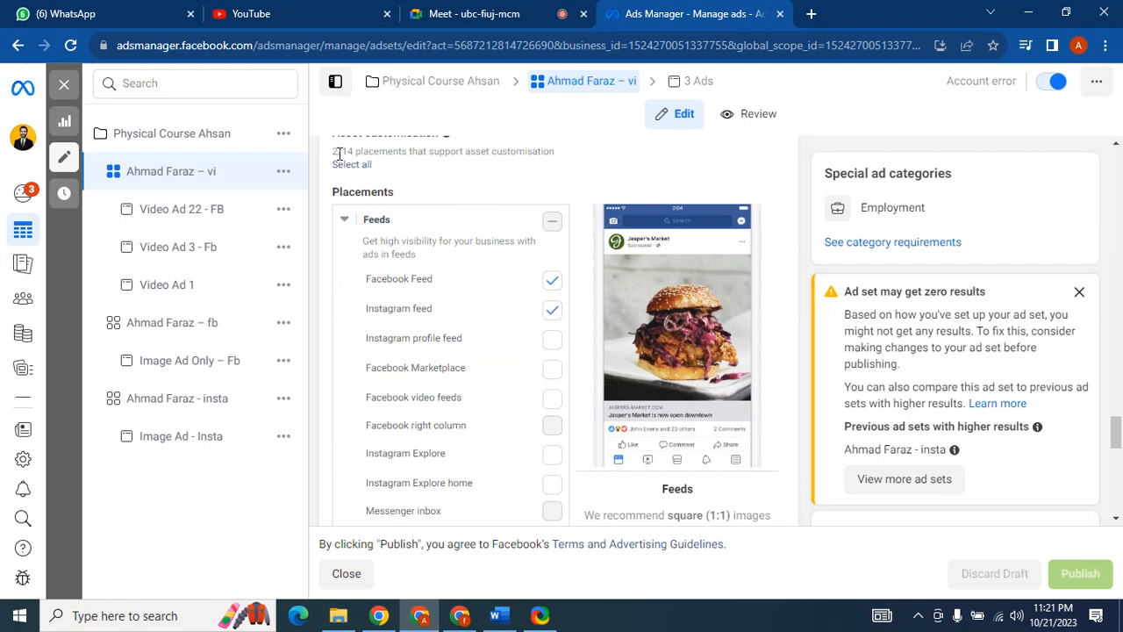
drag(350, 151, 333, 158)
click(363, 178)
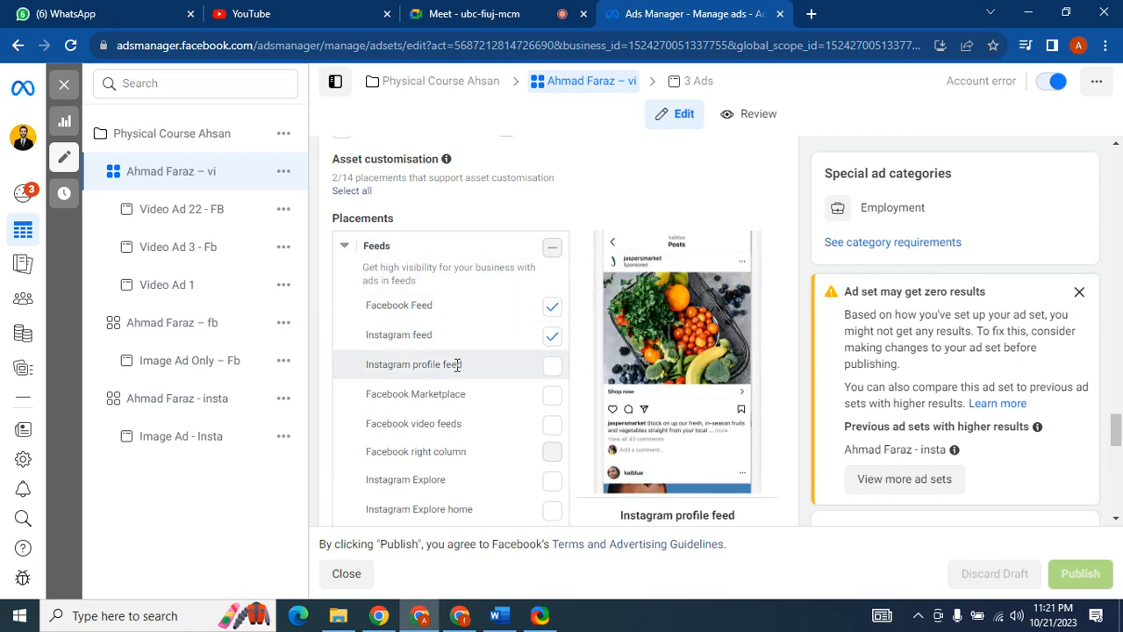
drag(1119, 428, 1120, 533)
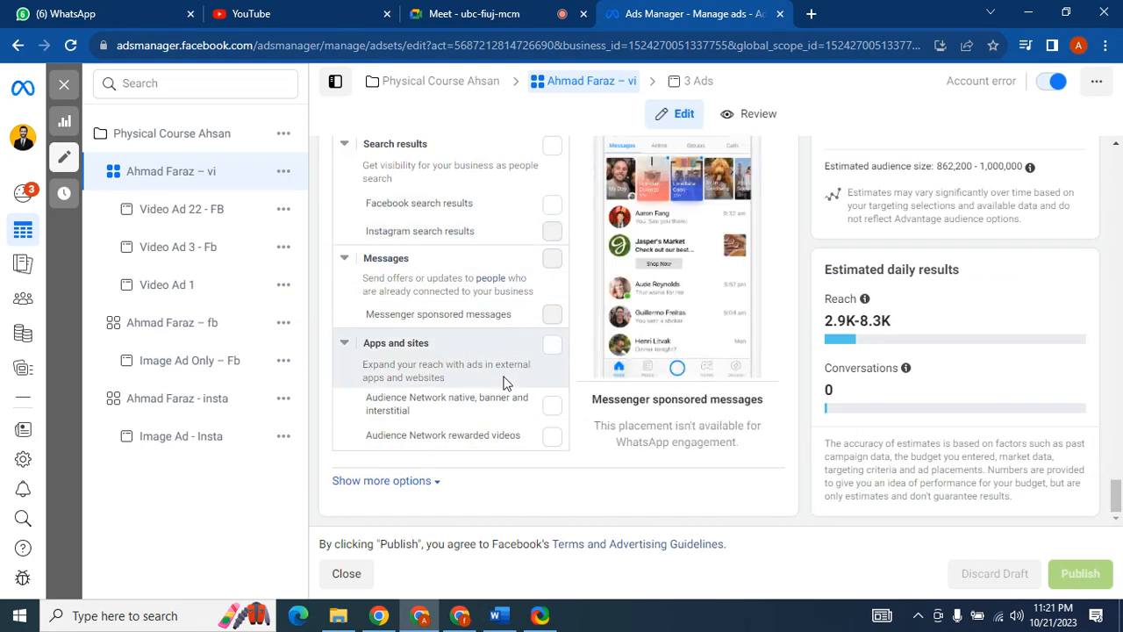
Open Video Ad 22 - FB, dismiss the recommendations, and examine its primary text, headline, description and call to action.
click(180, 213)
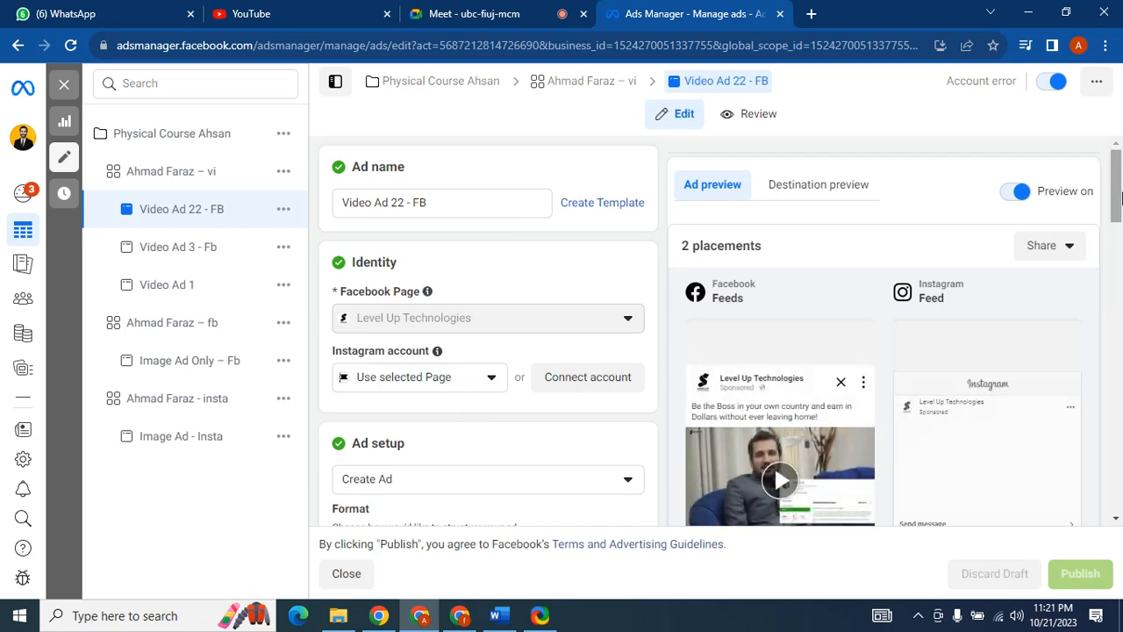
scroll(1120, 202, down, 1)
drag(1121, 203, 1120, 309)
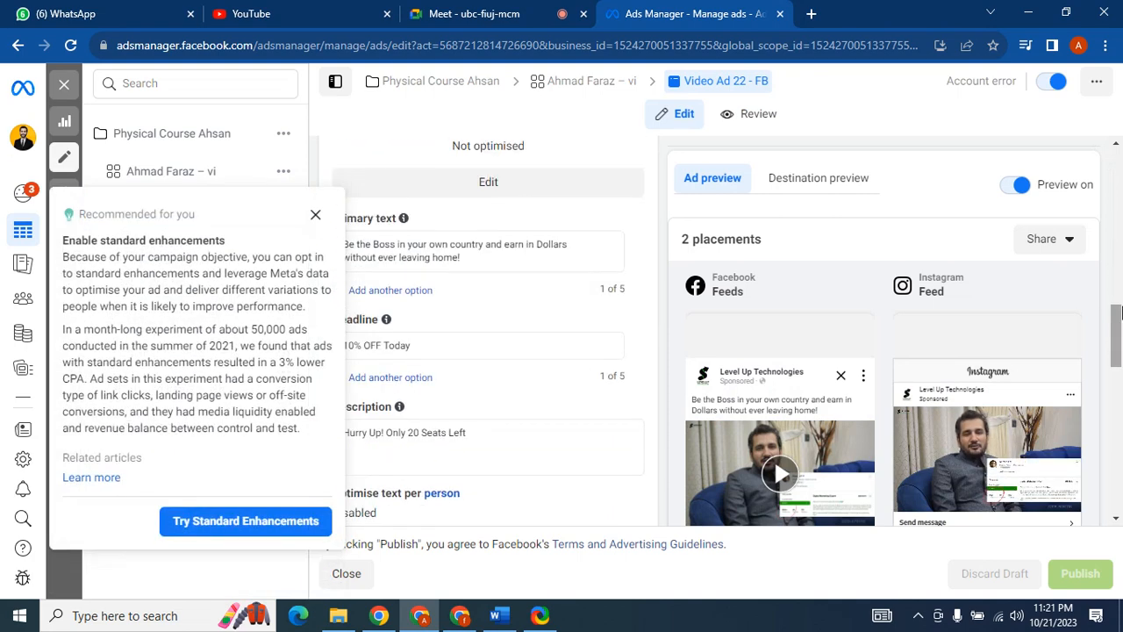
click(315, 214)
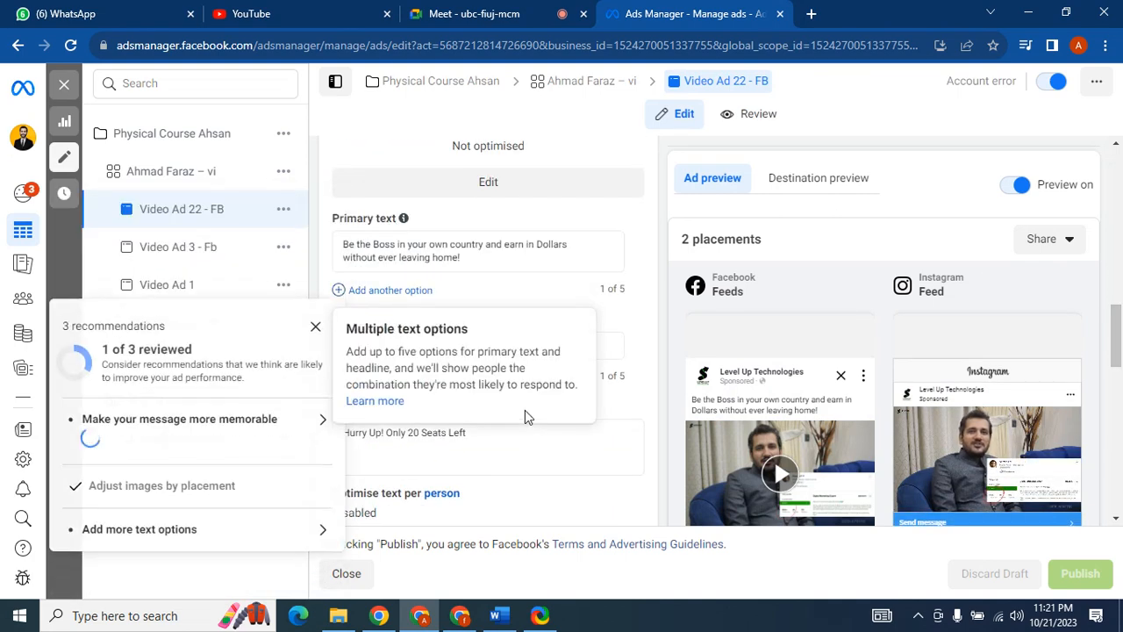
click(315, 315)
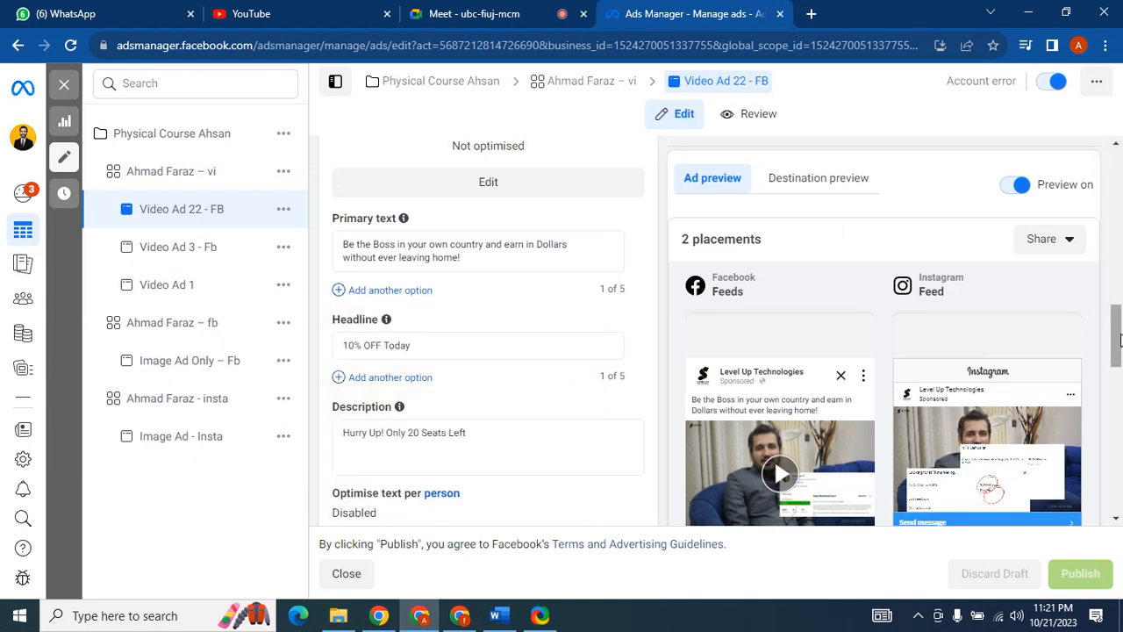
scroll(1052, 329, down, 2)
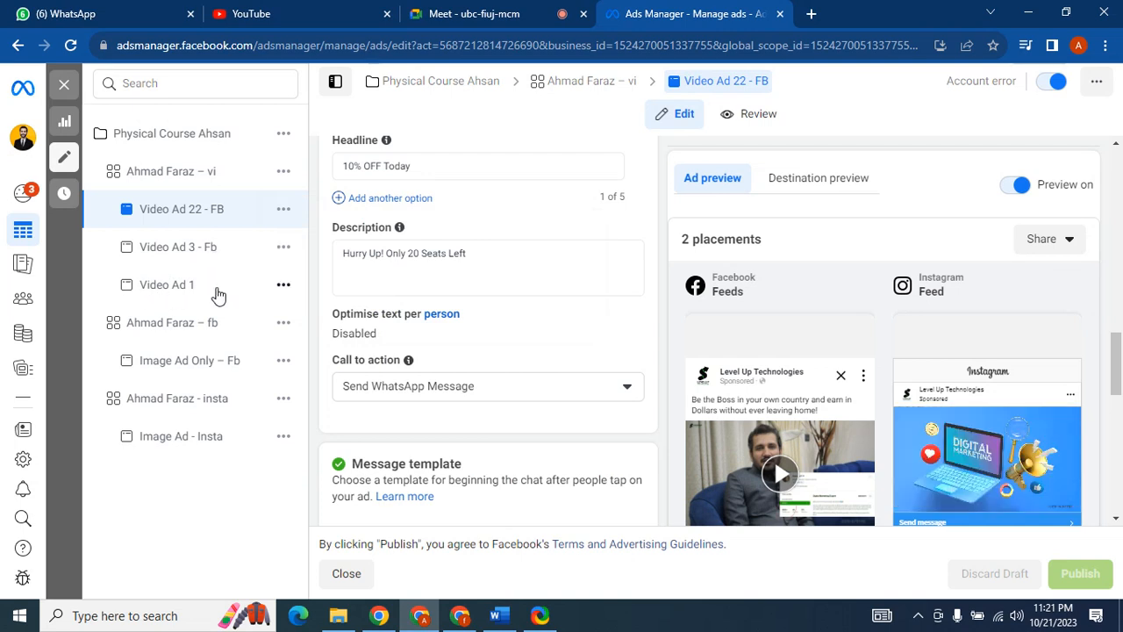
Open Video Ad 1 and examine its message template, tracking settings and ad preview.
click(139, 293)
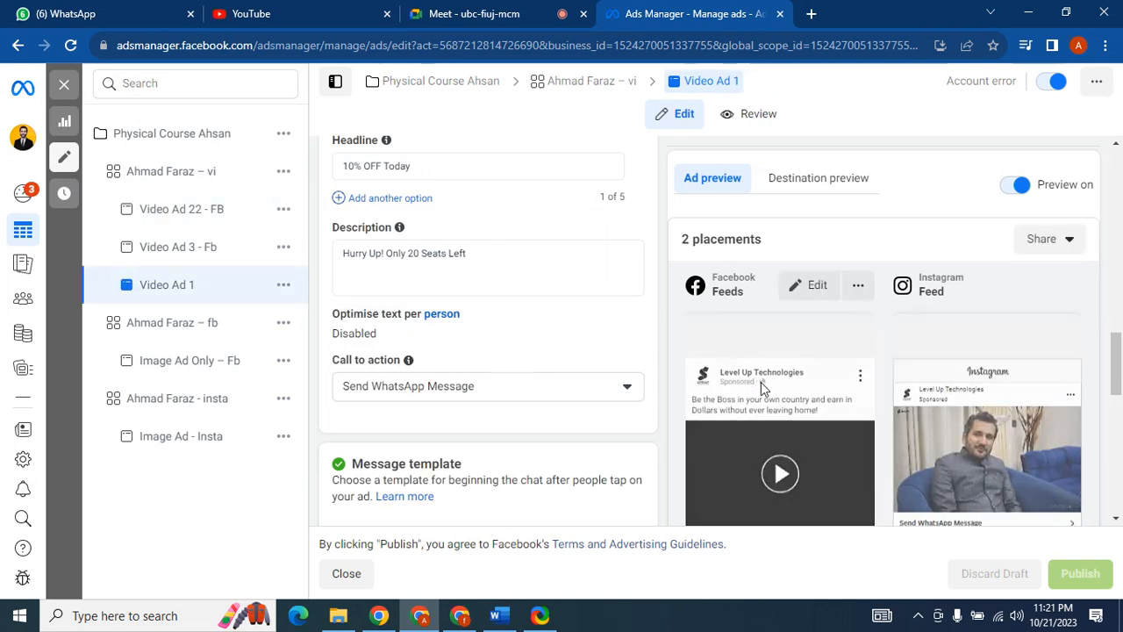
scroll(1119, 401, down, 3)
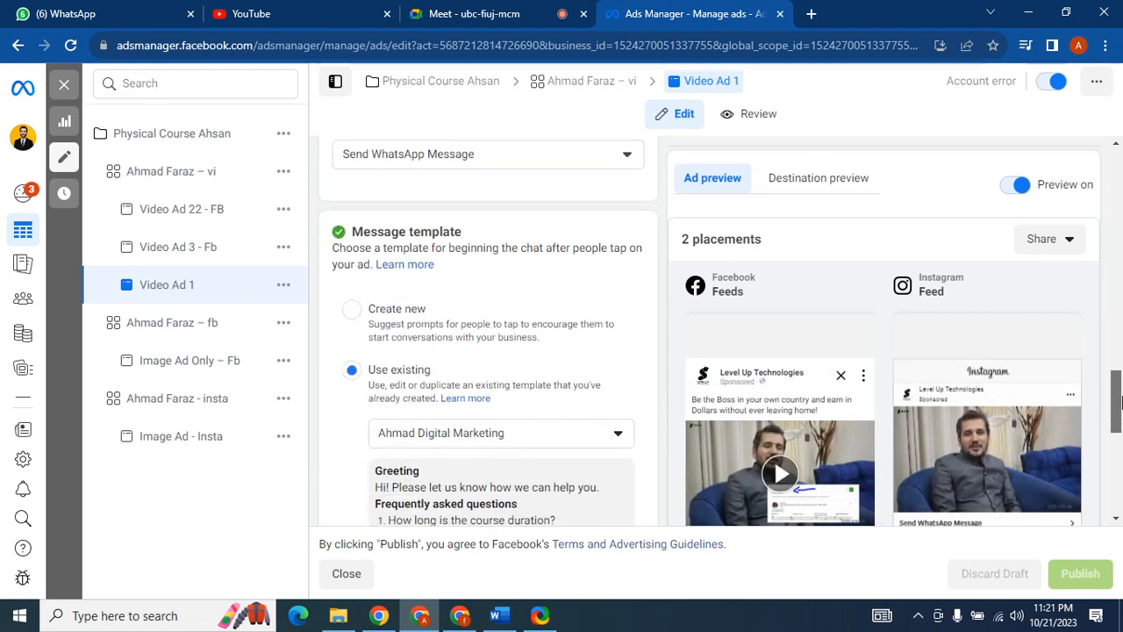
drag(1119, 401, 1119, 473)
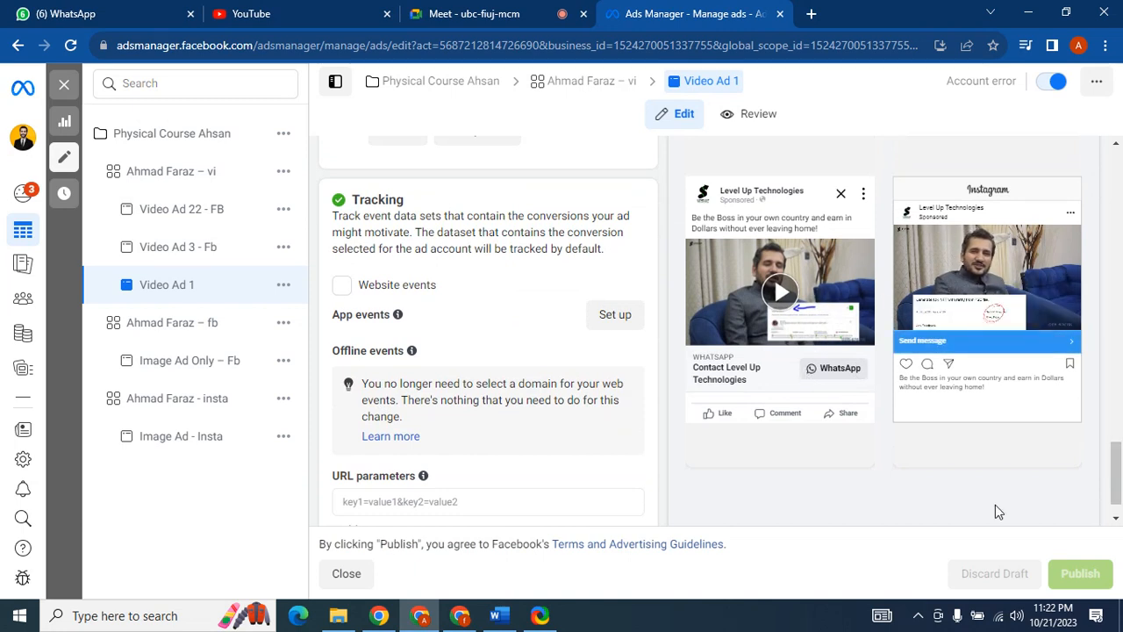
drag(1117, 478, 1119, 436)
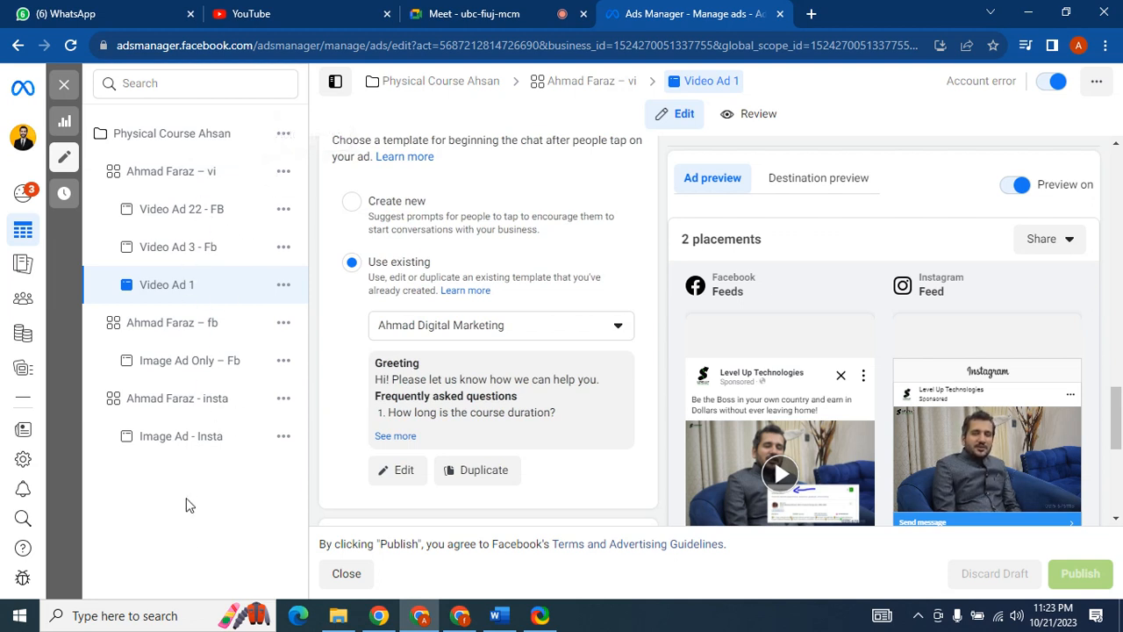
Show Video Ad 1's performance charts for the date range 1 Aug 2023 to 21 Oct 2023.
click(67, 125)
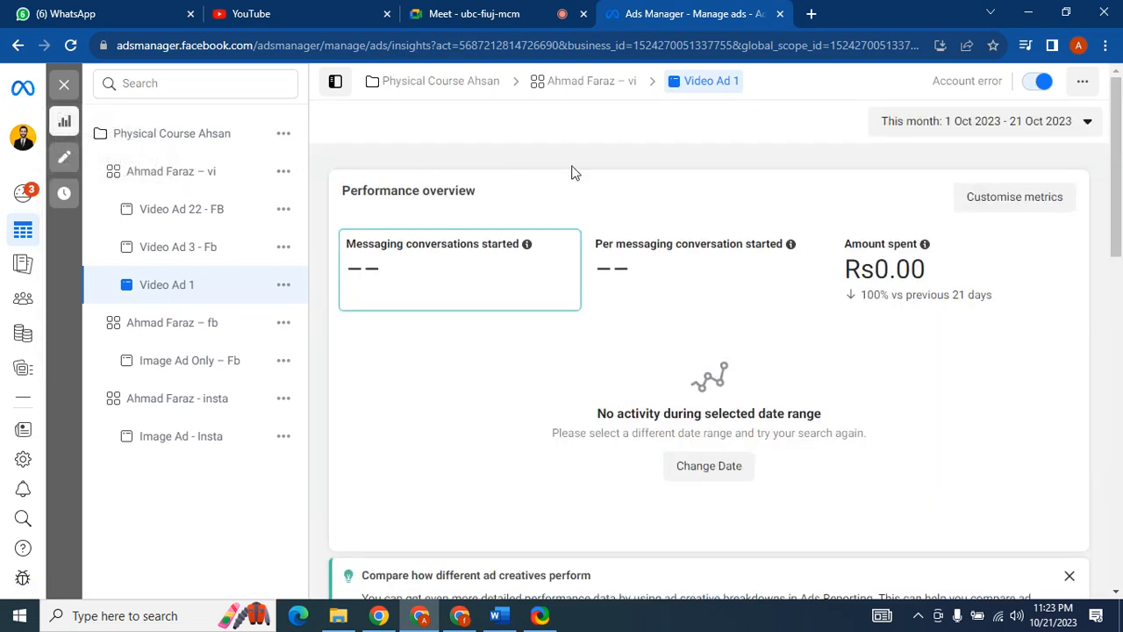
click(972, 128)
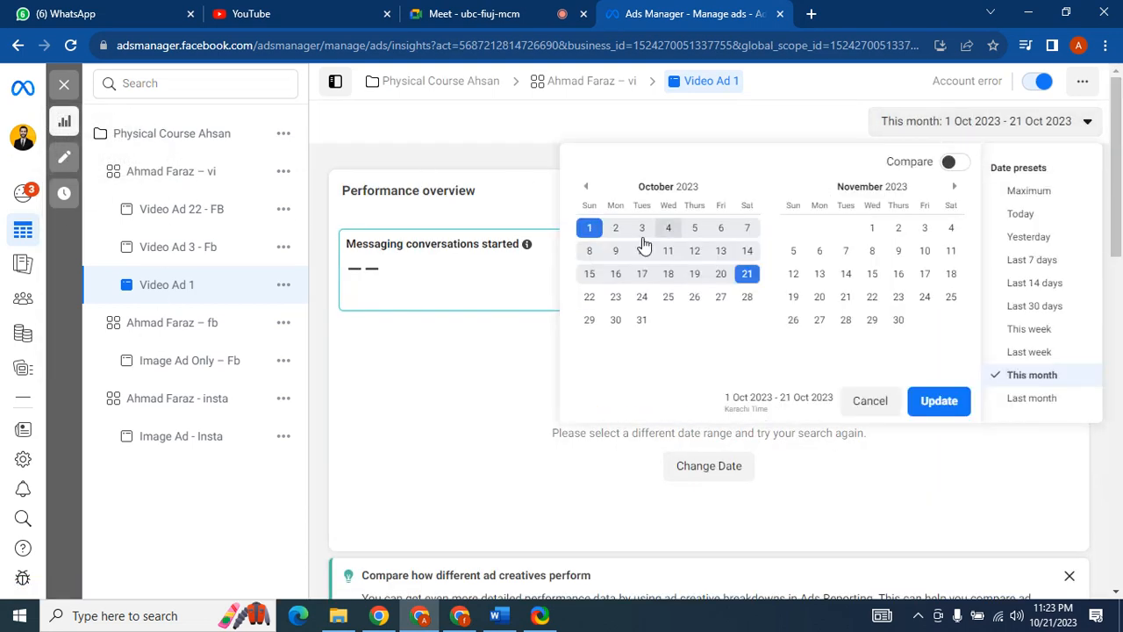
click(585, 187)
click(585, 187)
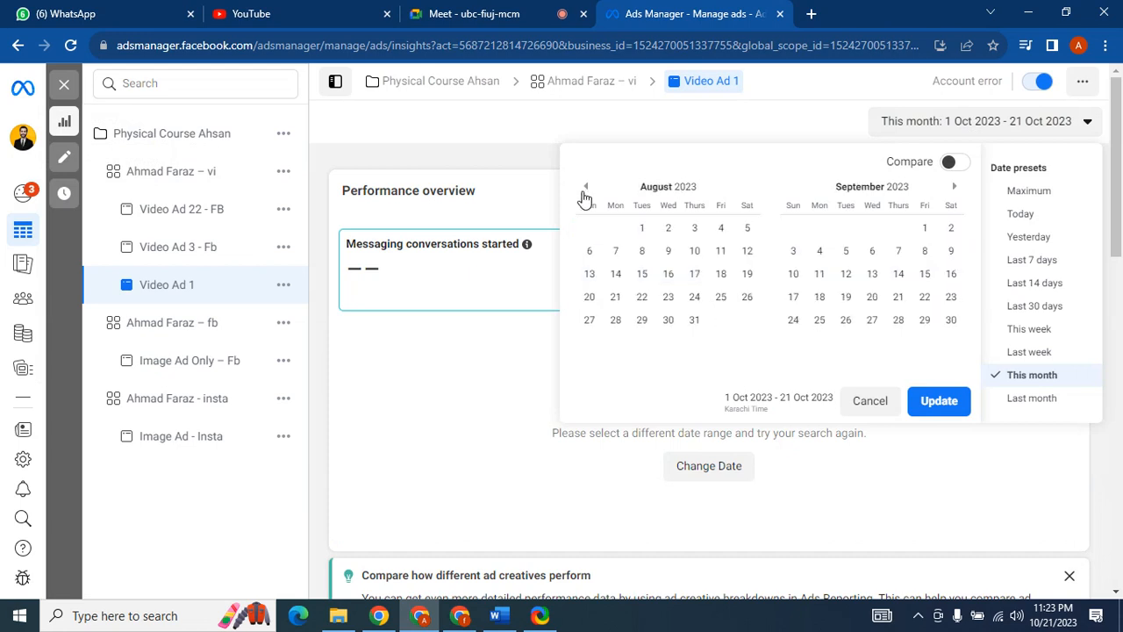
click(641, 227)
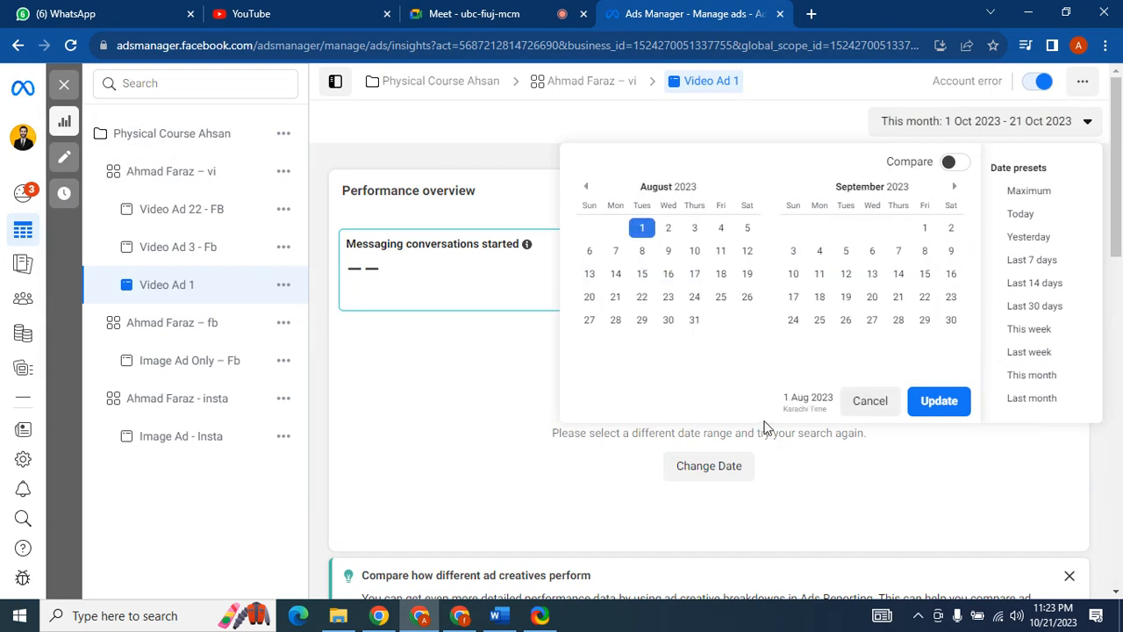
click(954, 191)
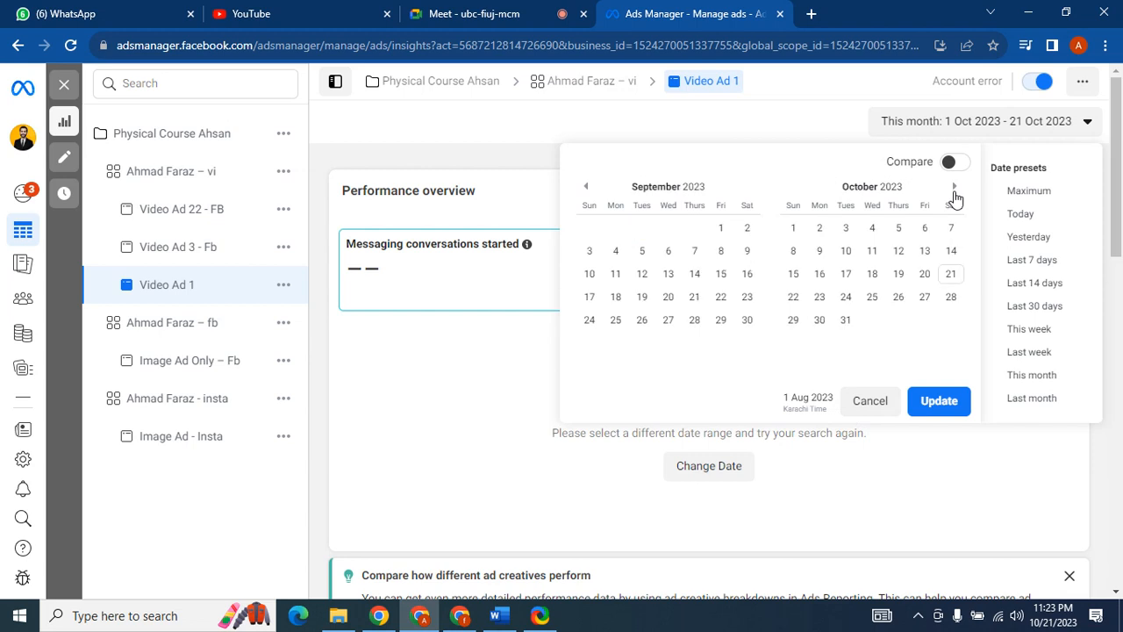
click(954, 192)
click(750, 277)
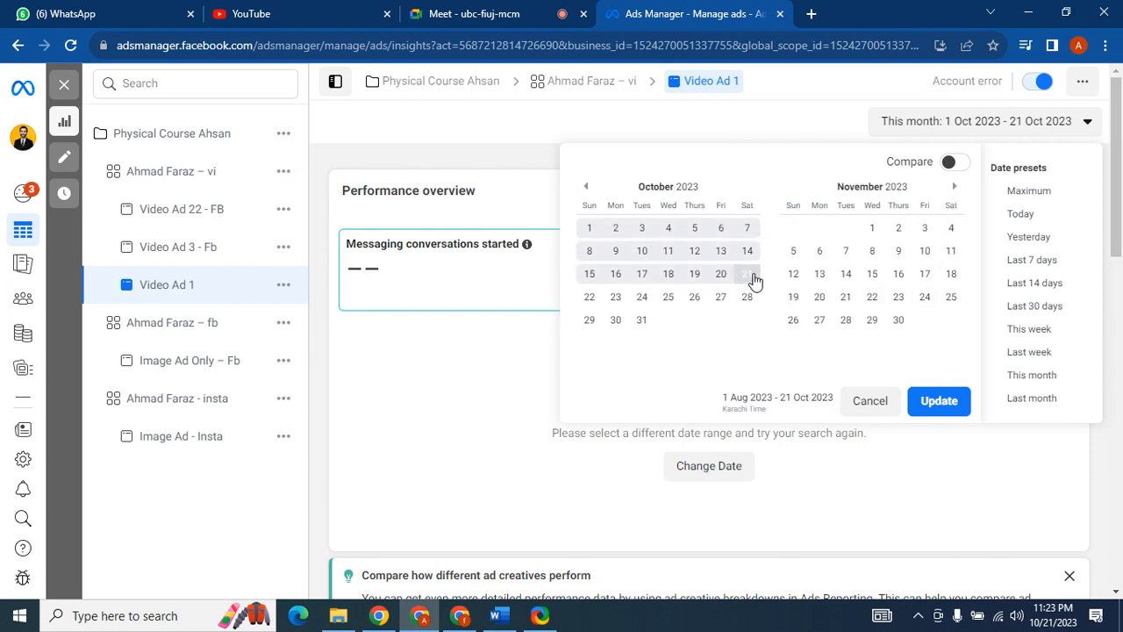
click(953, 408)
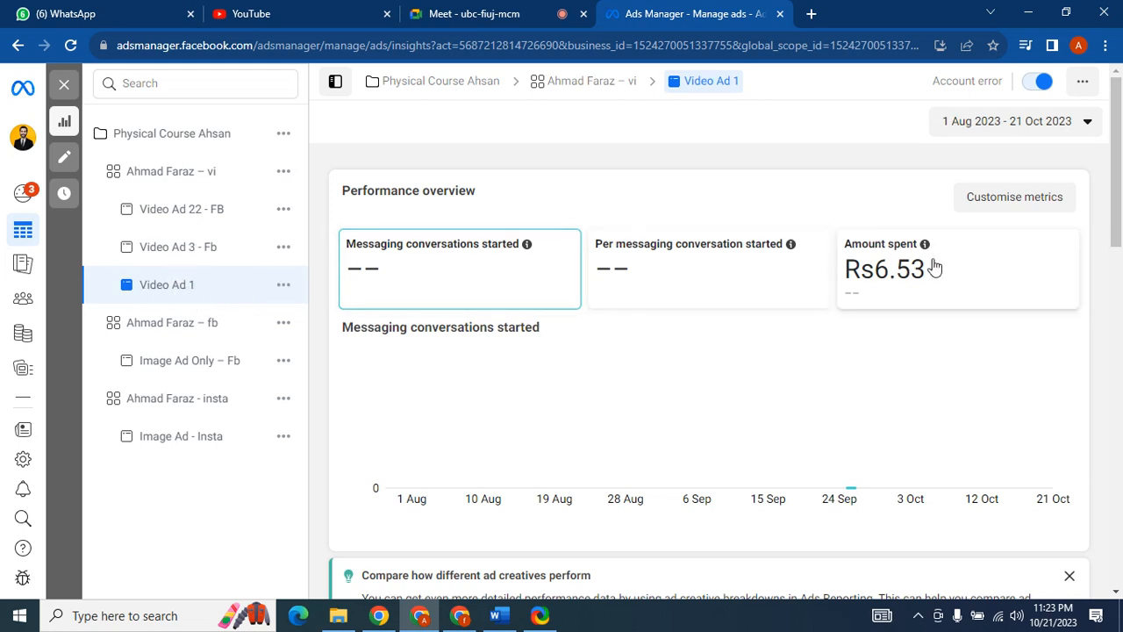
Compare conversations started, cost per conversation and amount spent across Video Ad 1, Video Ad 22 - FB and Video Ad 3 - Fb.
mouse_move(1120, 198)
mouse_down()
mouse_move(1120, 400)
mouse_move(1120, 193)
mouse_up()
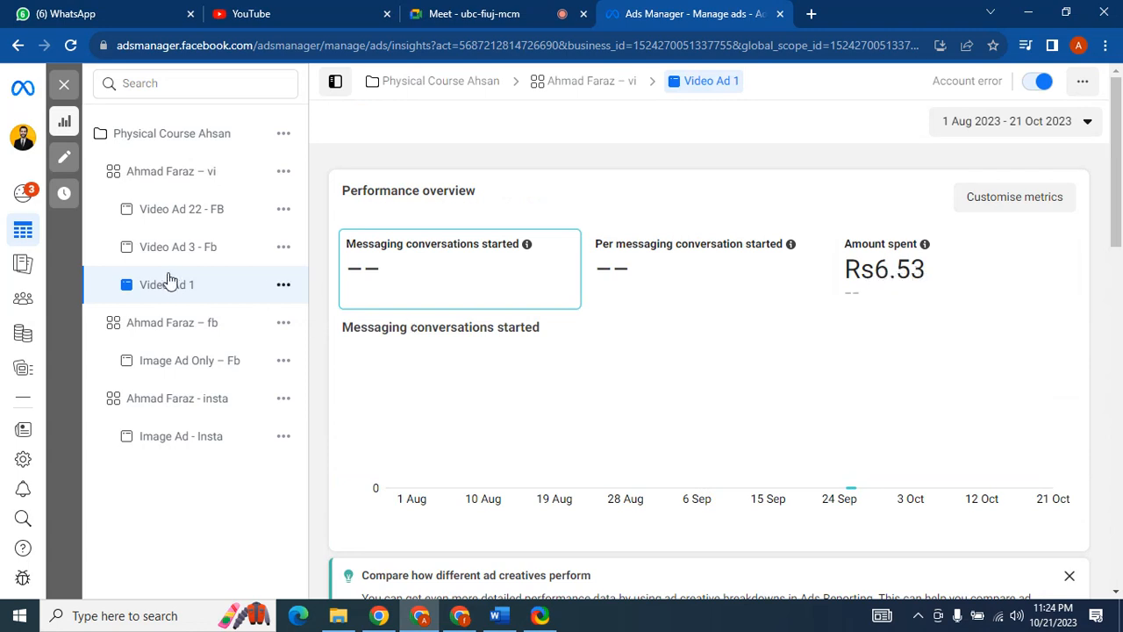
click(182, 215)
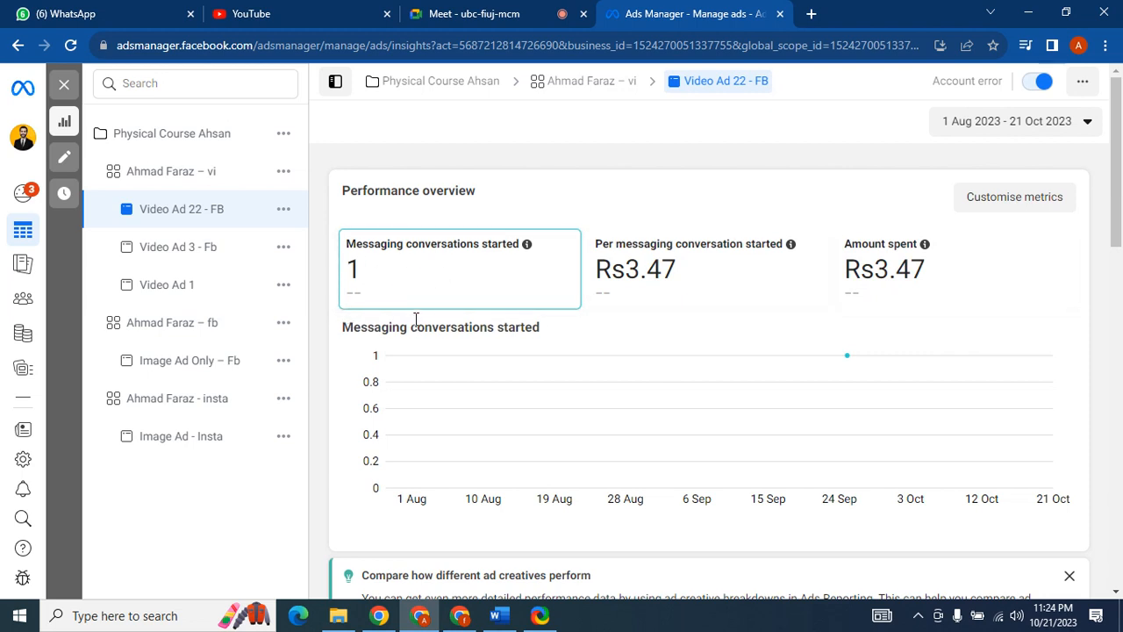
click(180, 249)
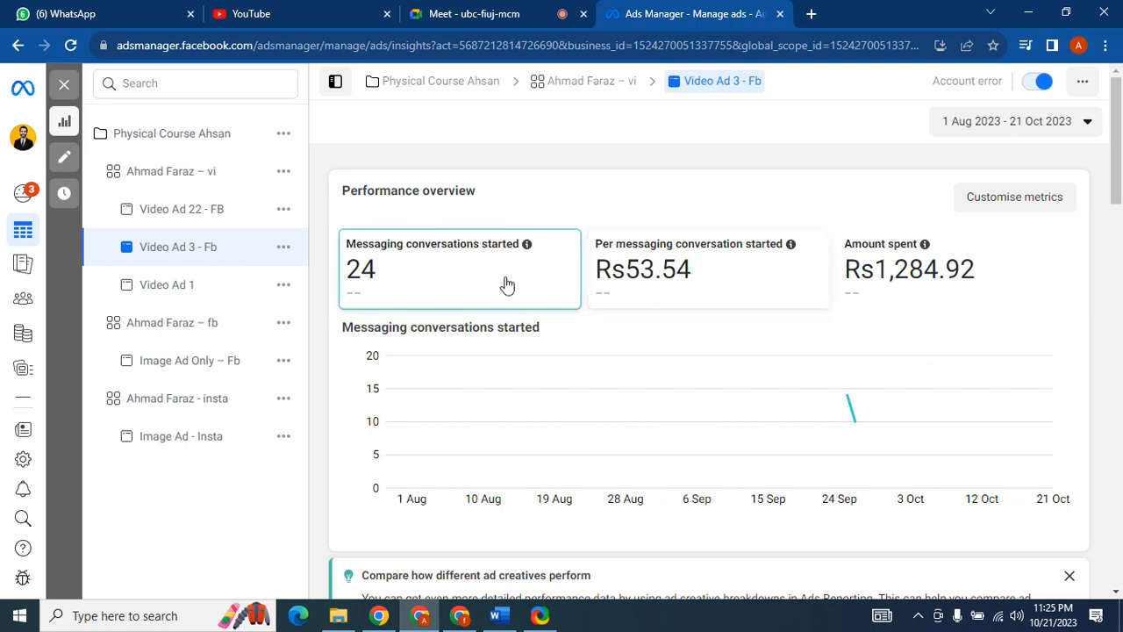
click(175, 218)
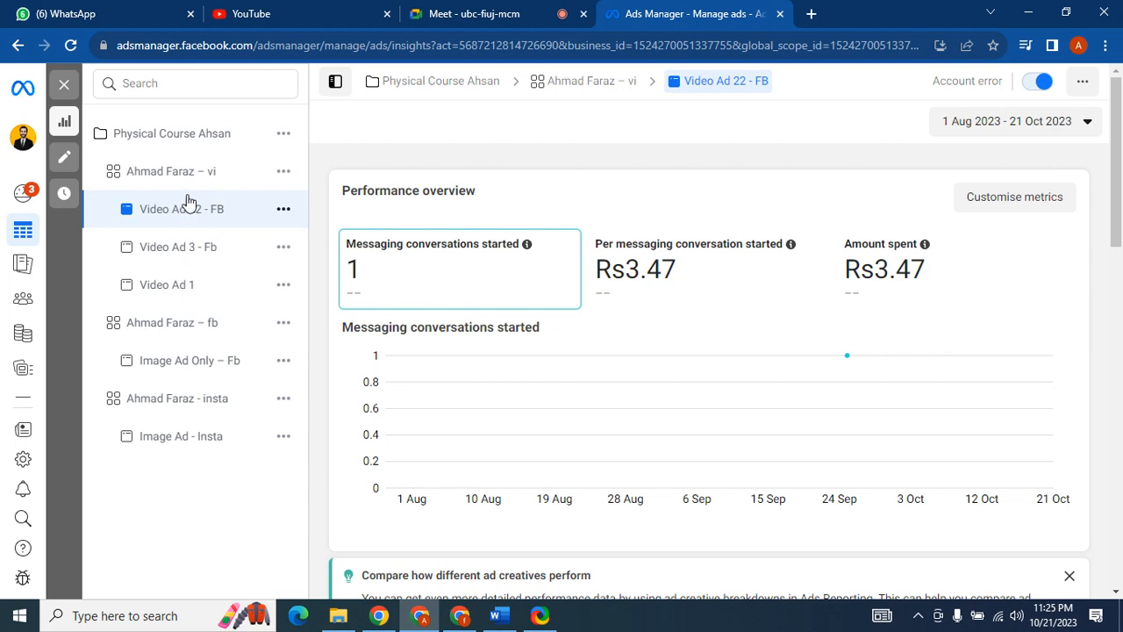
click(189, 250)
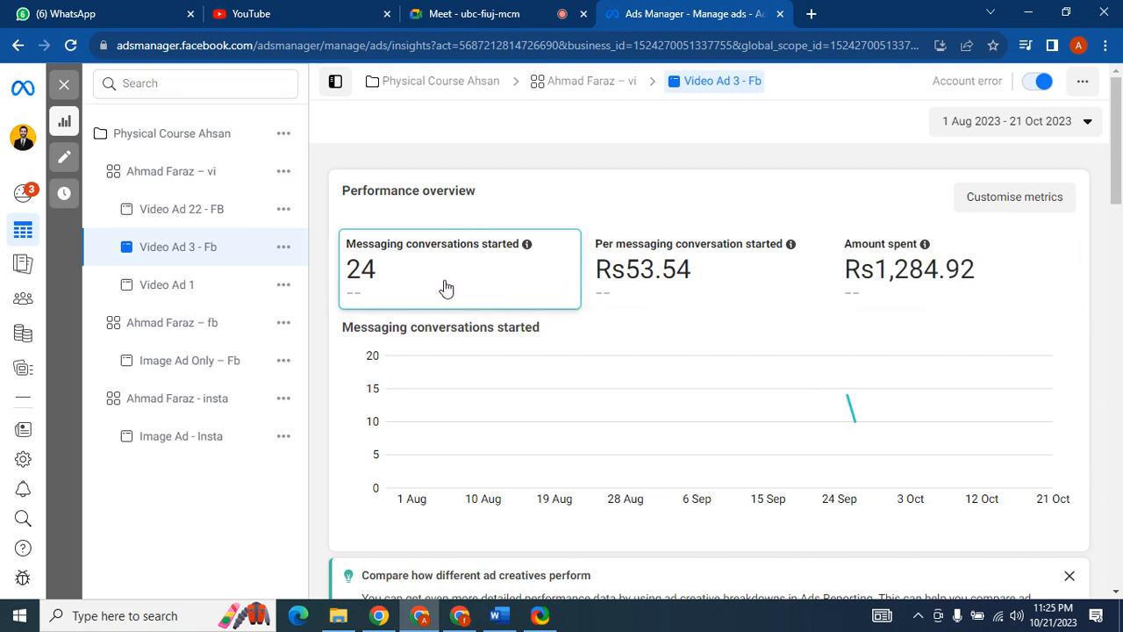
click(192, 296)
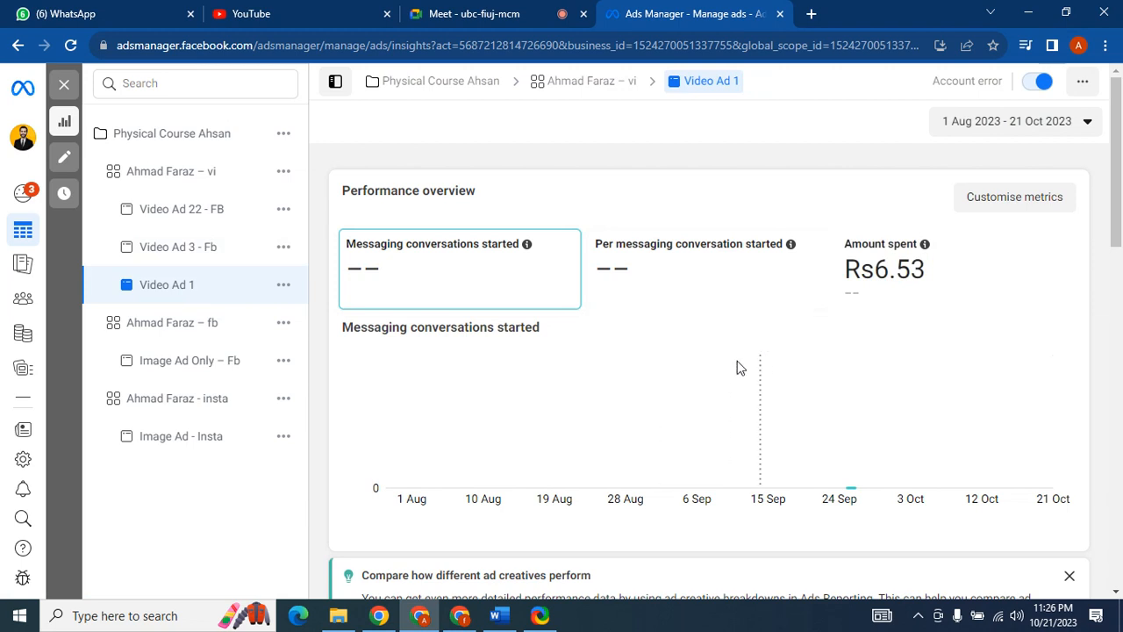
click(192, 209)
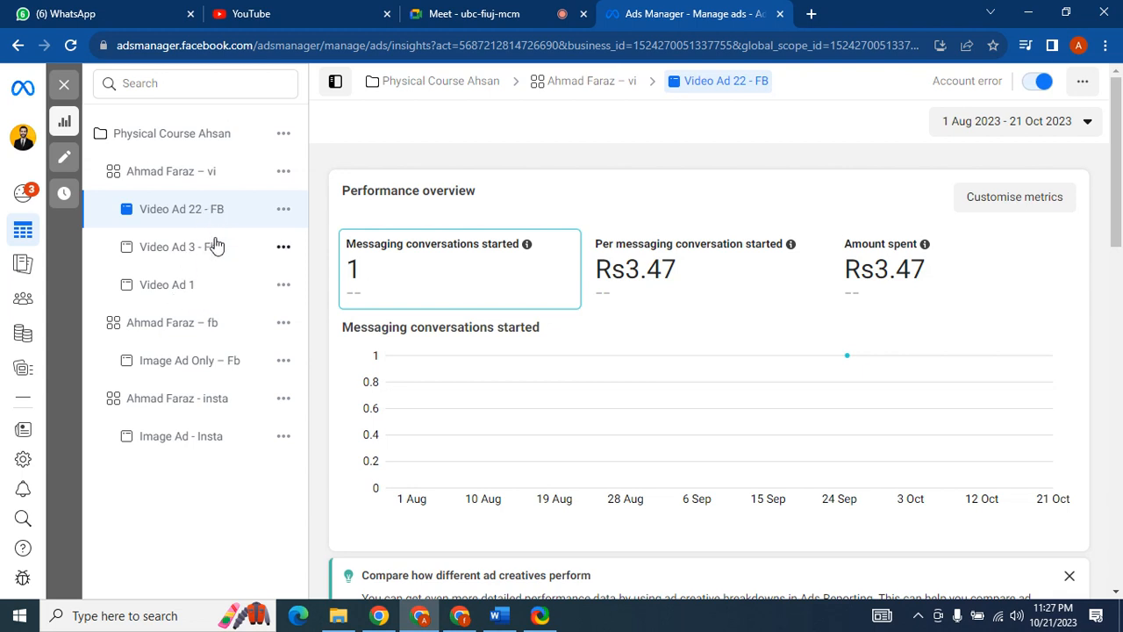
View the actions available for Video Ad 1, including Delete, dismiss them, and switch to the Google Meet call.
click(283, 285)
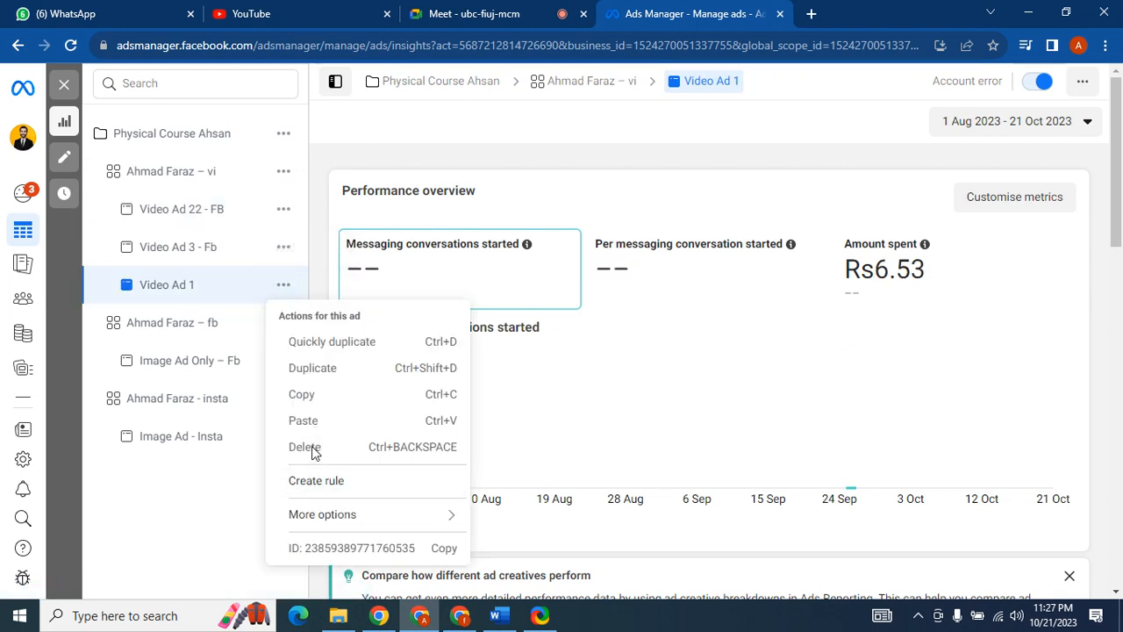
click(380, 159)
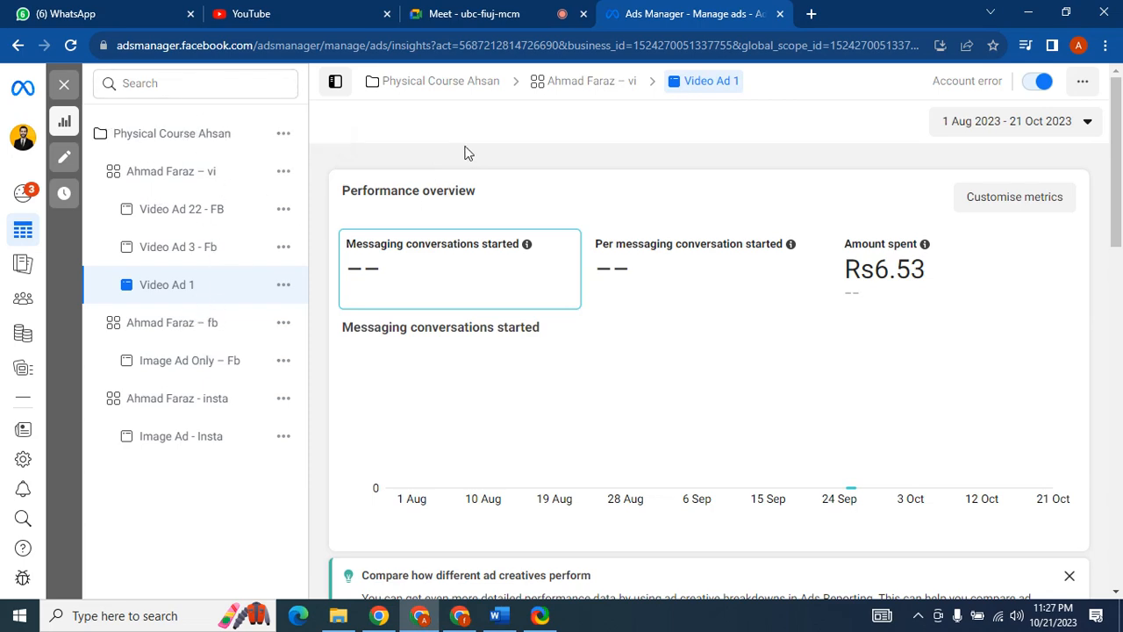
click(469, 13)
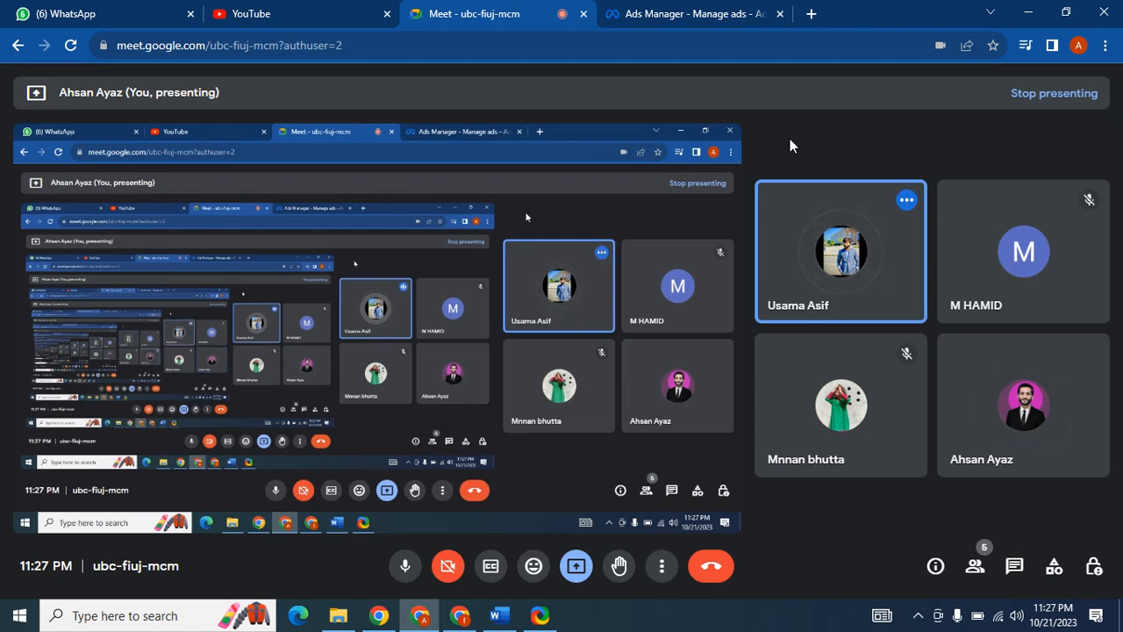
Switch back to Ads Manager and turn off Video Ad 1 in the physical course campaign.
click(717, 9)
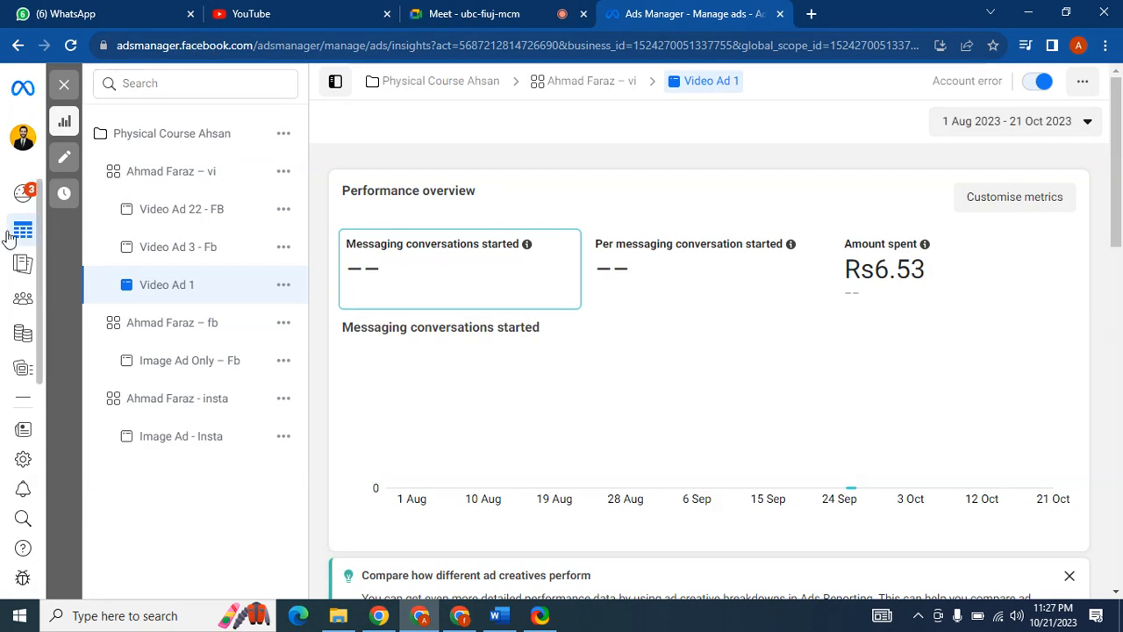
click(1036, 83)
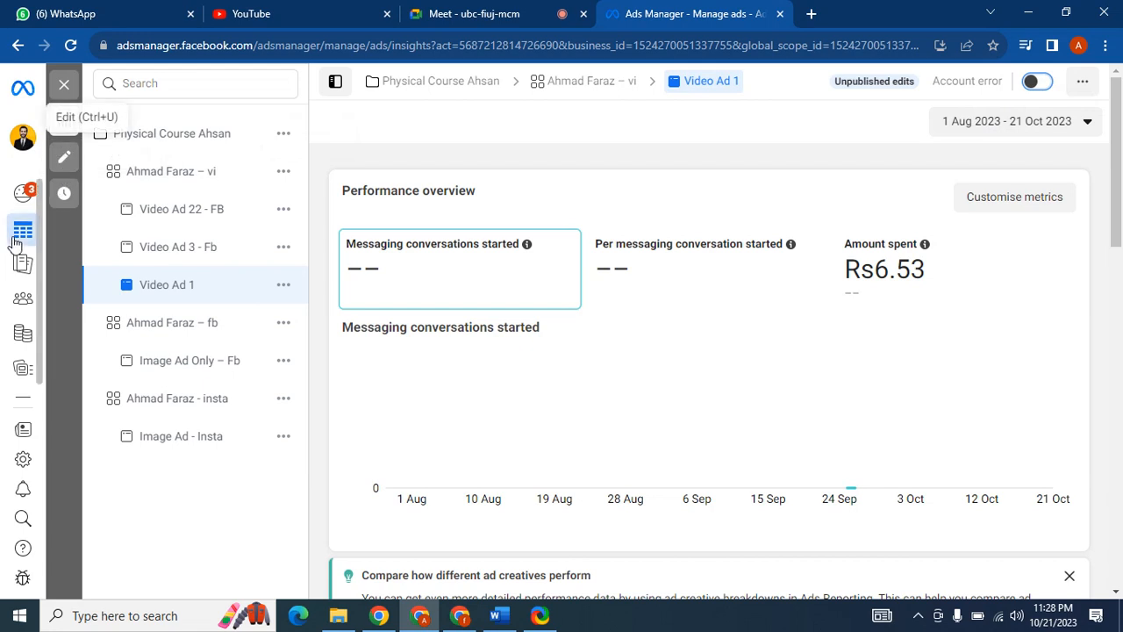
Open the ad account's billing payment activity and examine the failed transactions, including the 26 Sep 2023 charge.
mouse_move(7, 279)
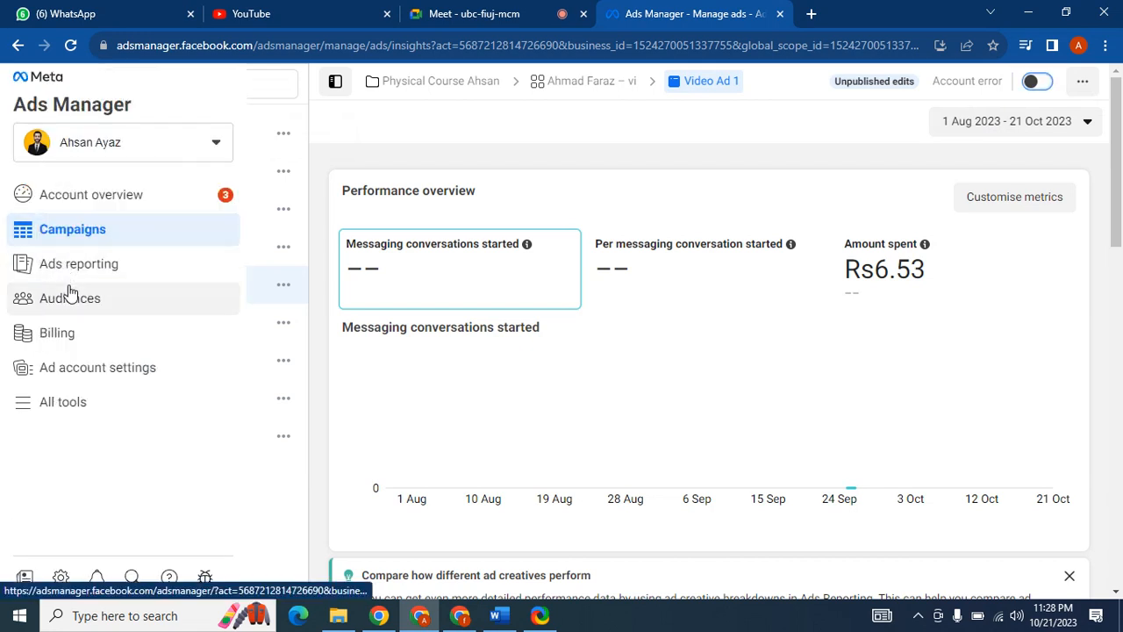
click(73, 344)
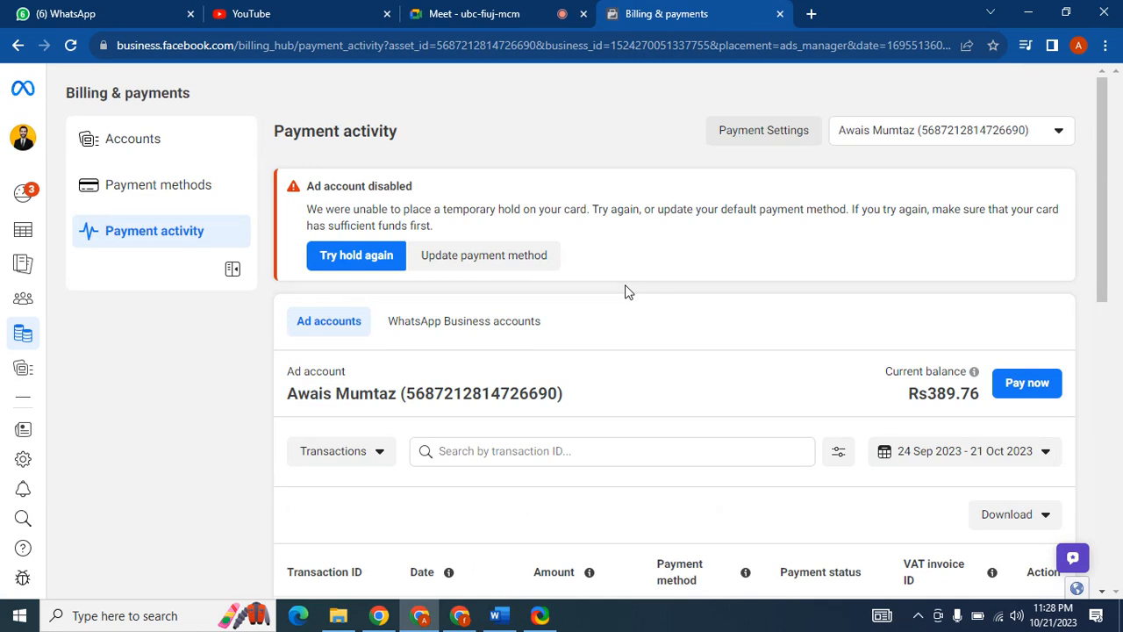
mouse_move(13, 230)
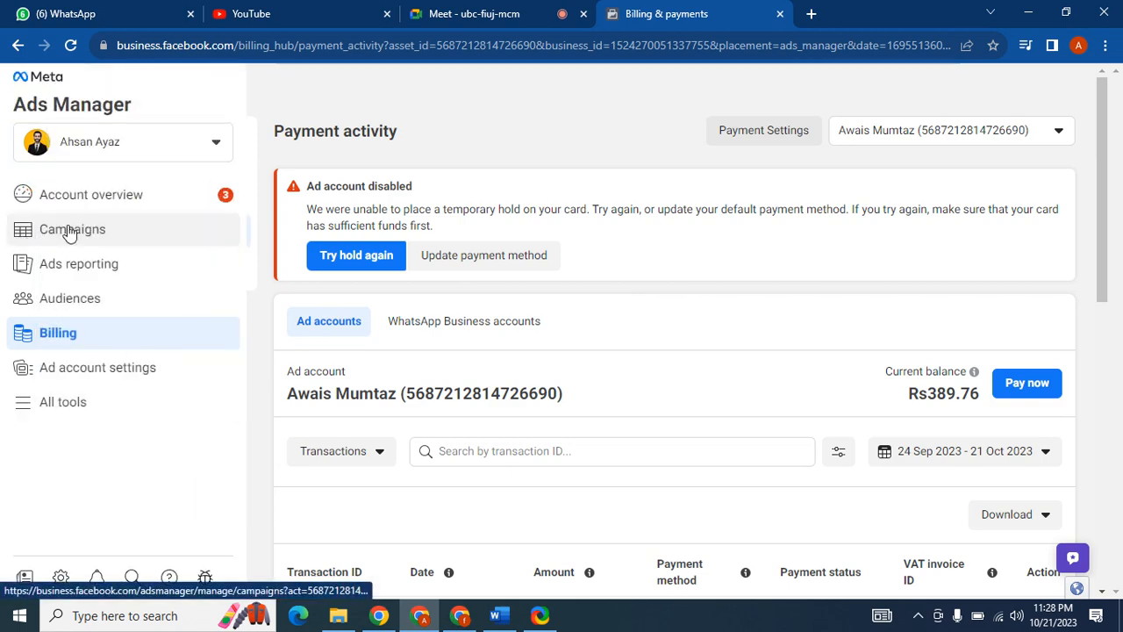
drag(1105, 180, 1115, 340)
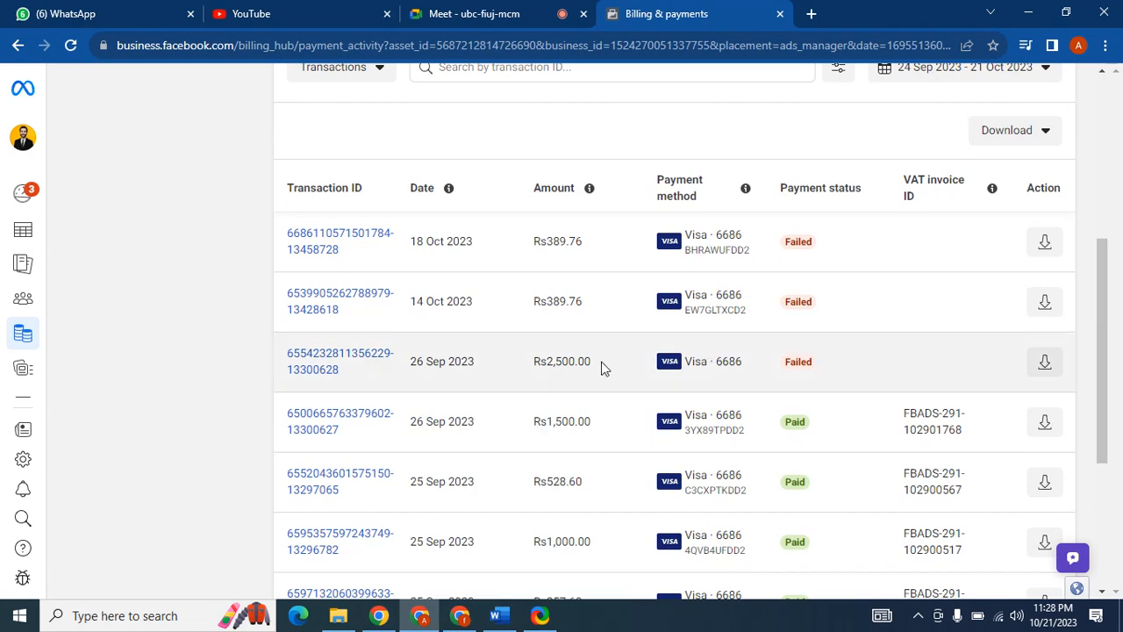
drag(600, 369, 533, 340)
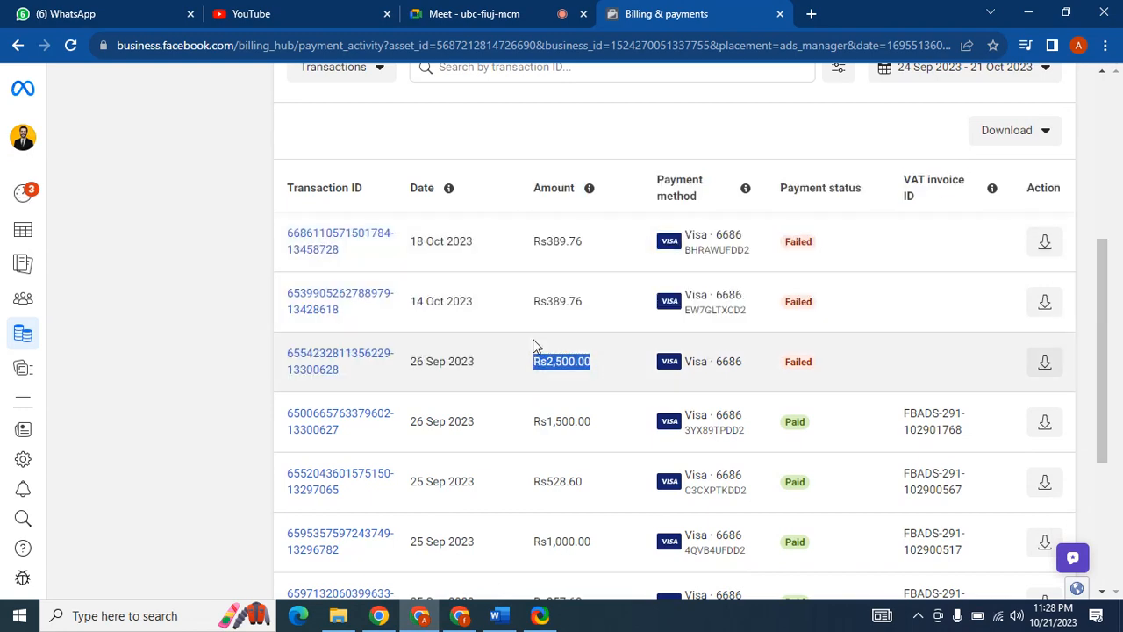
click(638, 367)
Examine the amounts of the paid transactions from 25 and 26 Sep 2023 in the payment activity list.
drag(1103, 325, 1119, 450)
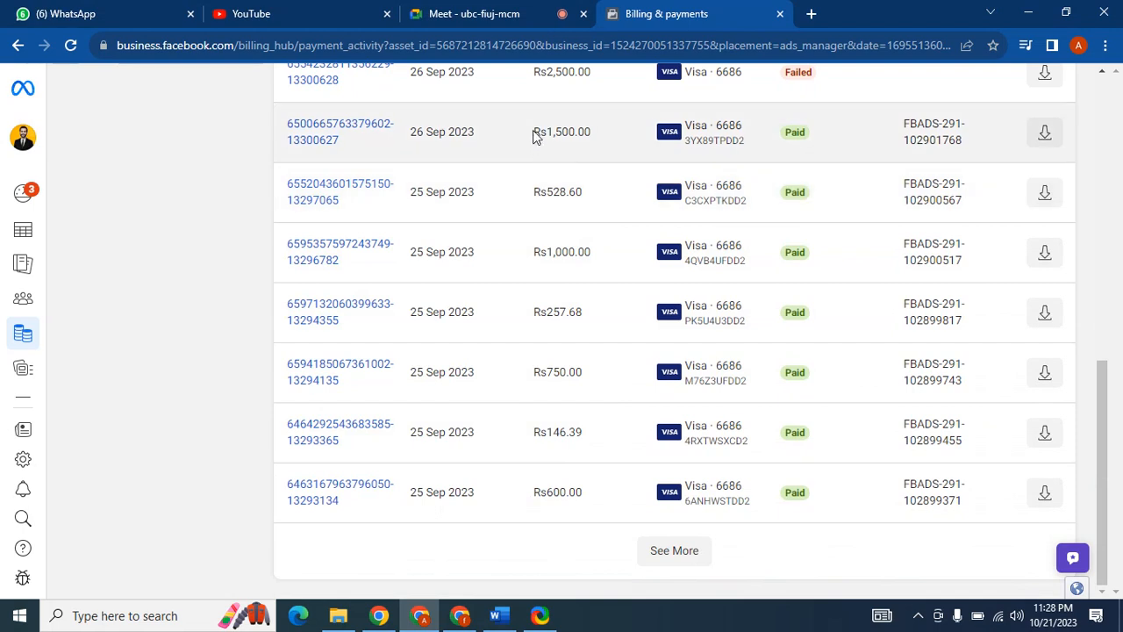
mouse_move(535, 135)
mouse_down()
mouse_move(577, 132)
mouse_move(533, 134)
mouse_up()
click(486, 138)
click(529, 137)
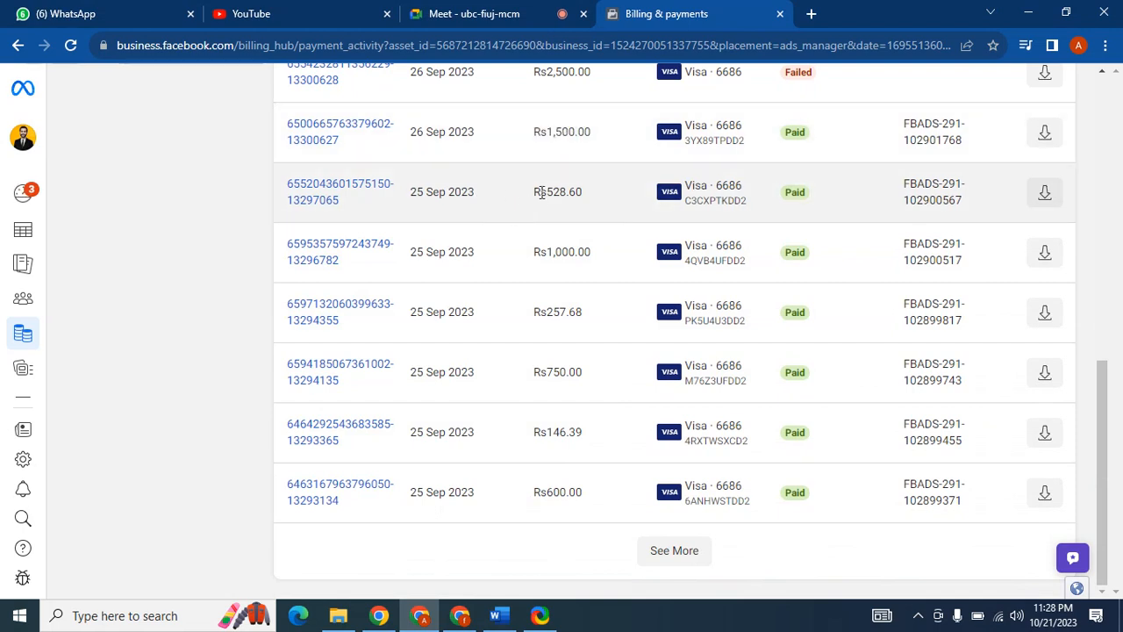
drag(541, 193, 604, 196)
drag(555, 252, 612, 251)
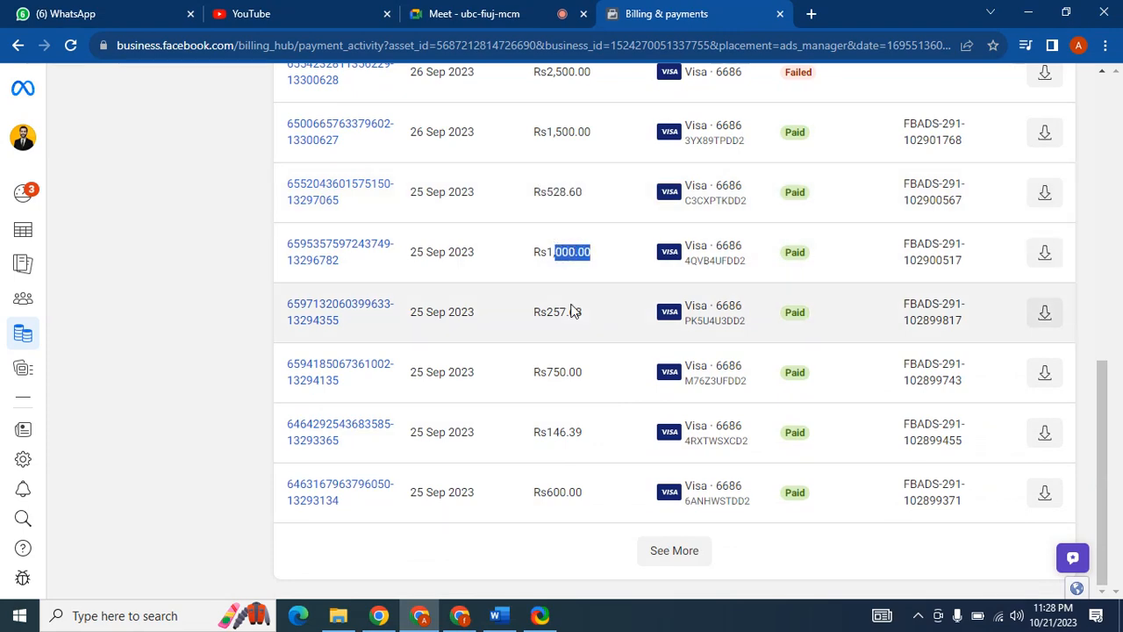
drag(565, 311, 515, 321)
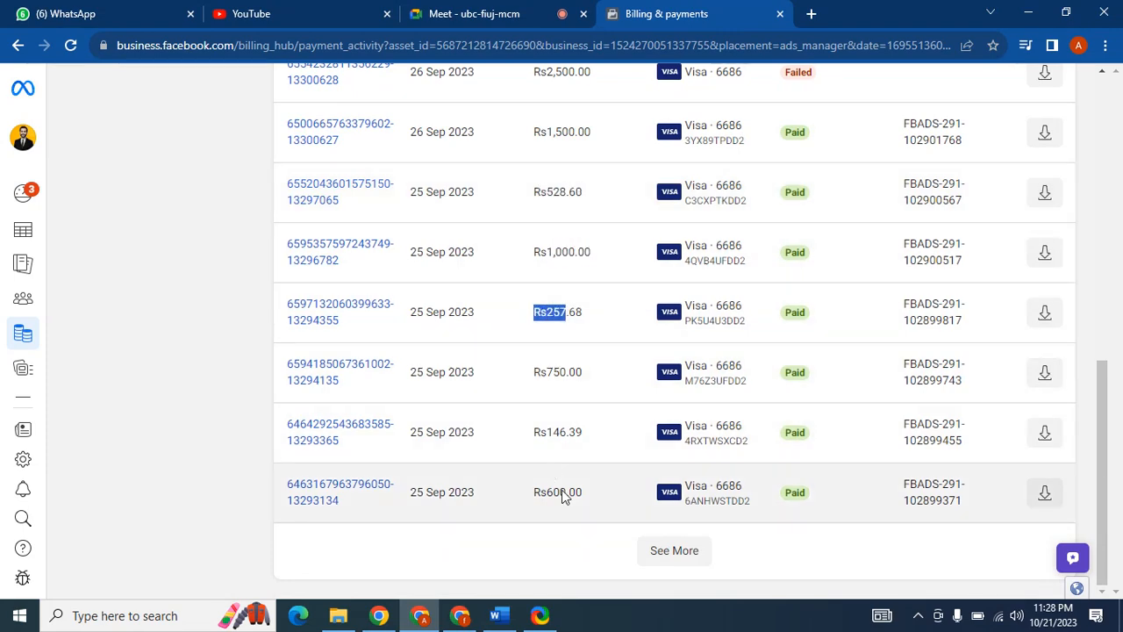
drag(567, 492, 248, 182)
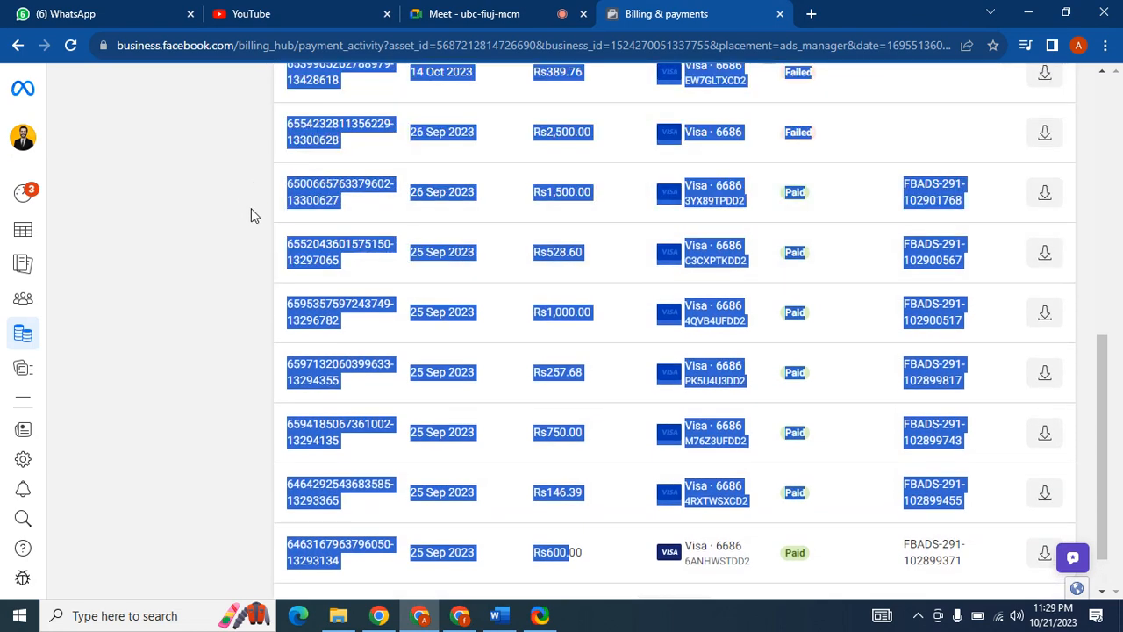
click(251, 212)
drag(525, 194, 626, 394)
click(258, 341)
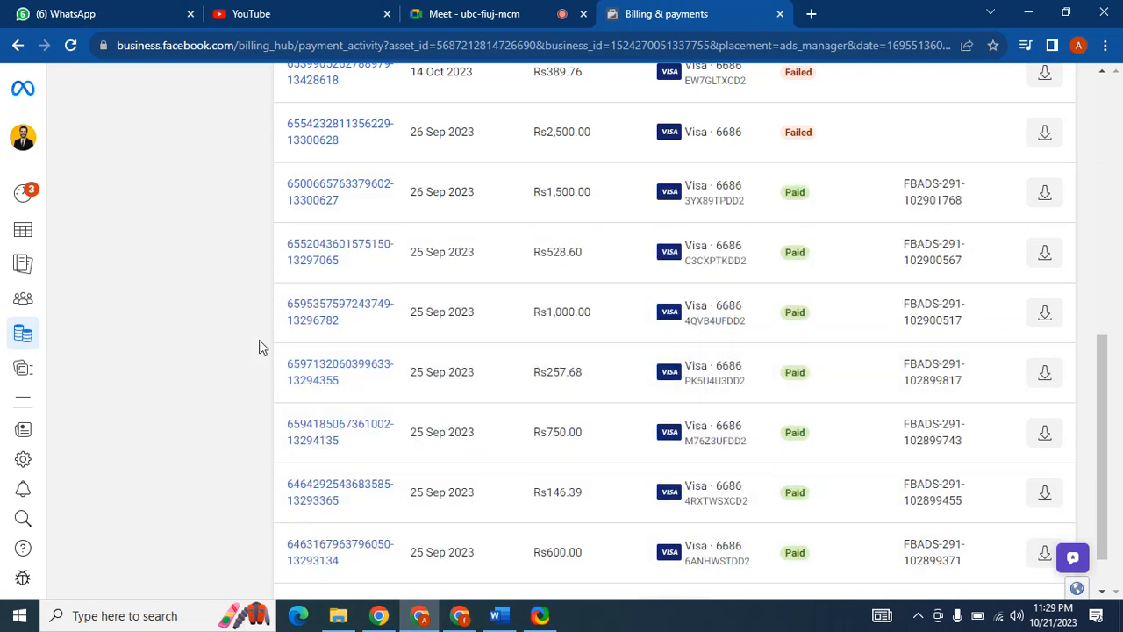
Return to the campaigns list, open the physical course campaign's ad sets and dismiss the advertising restriction notice.
drag(1107, 382, 1096, 150)
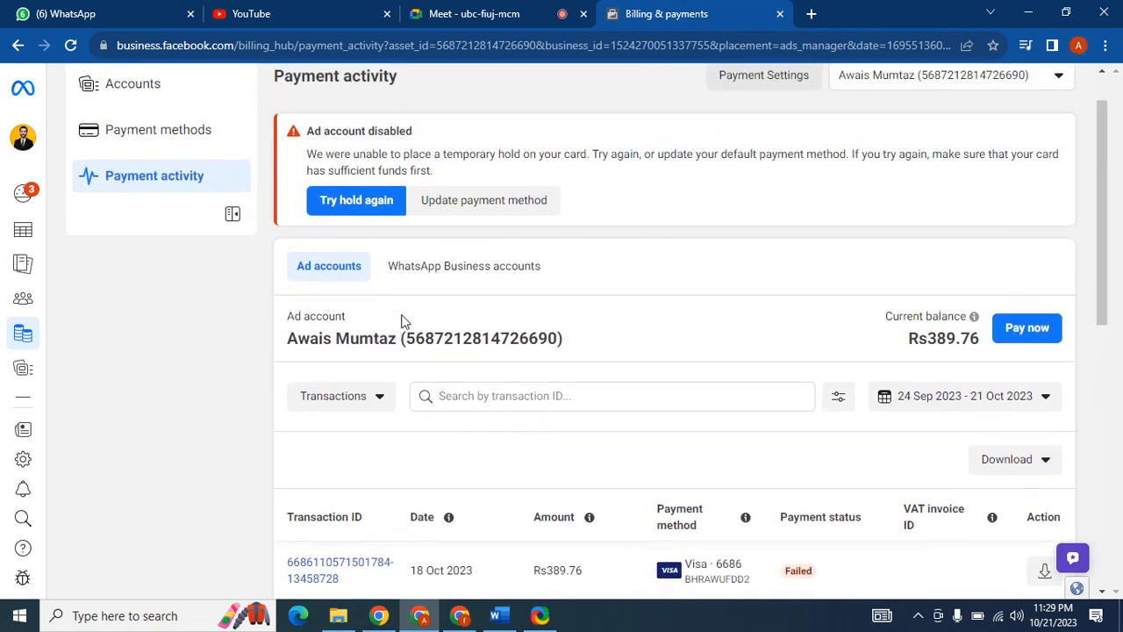
drag(1107, 171, 1118, 138)
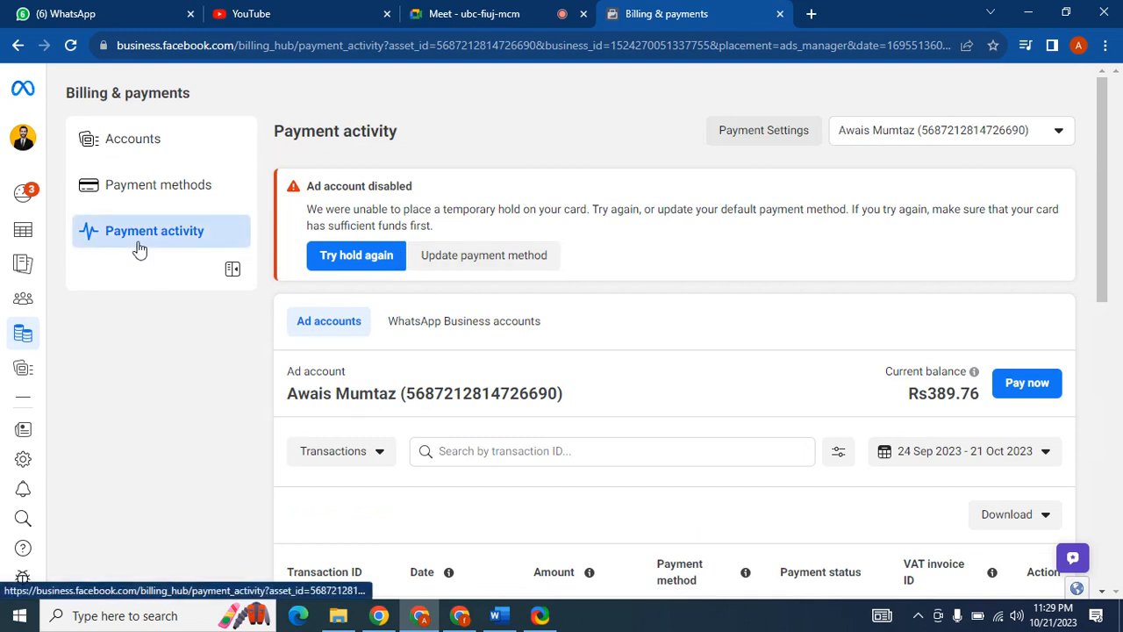
mouse_move(27, 243)
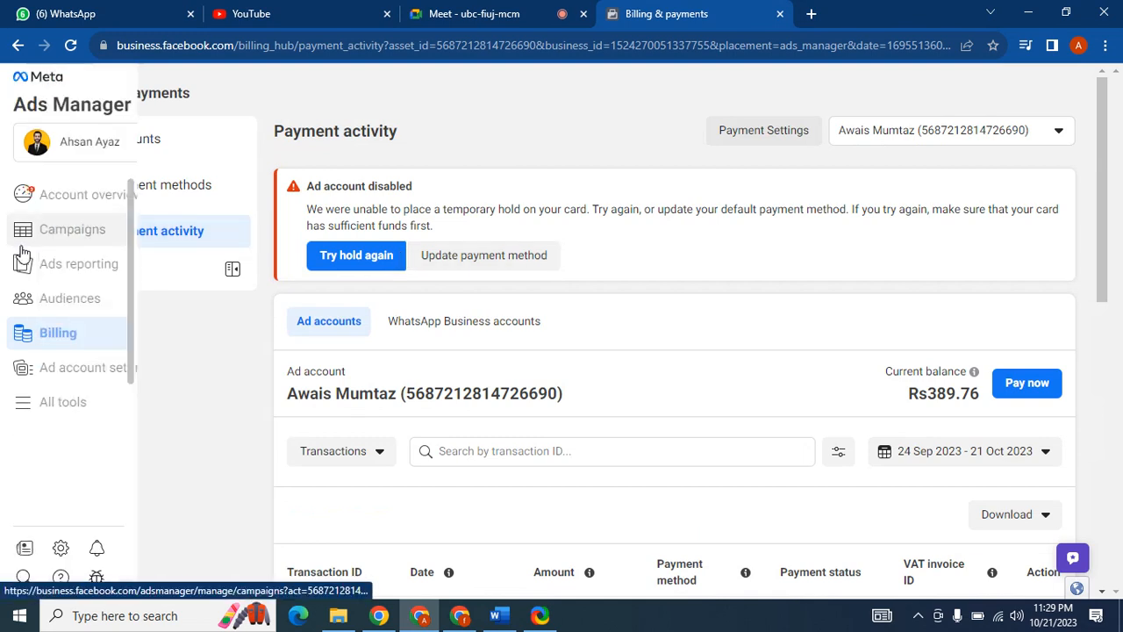
click(98, 231)
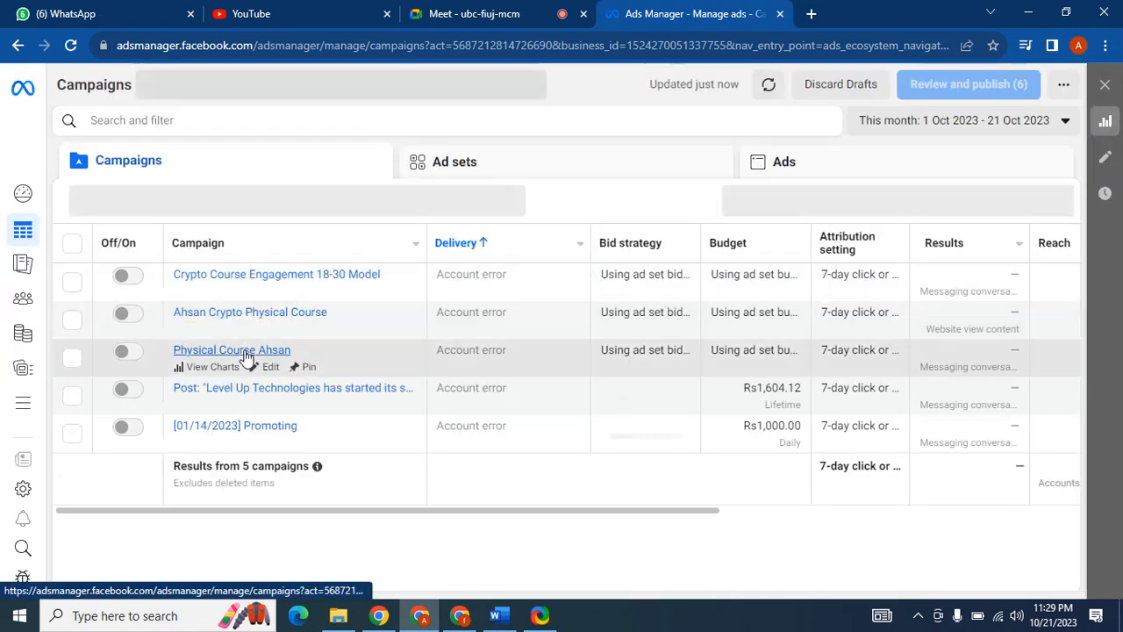
click(242, 351)
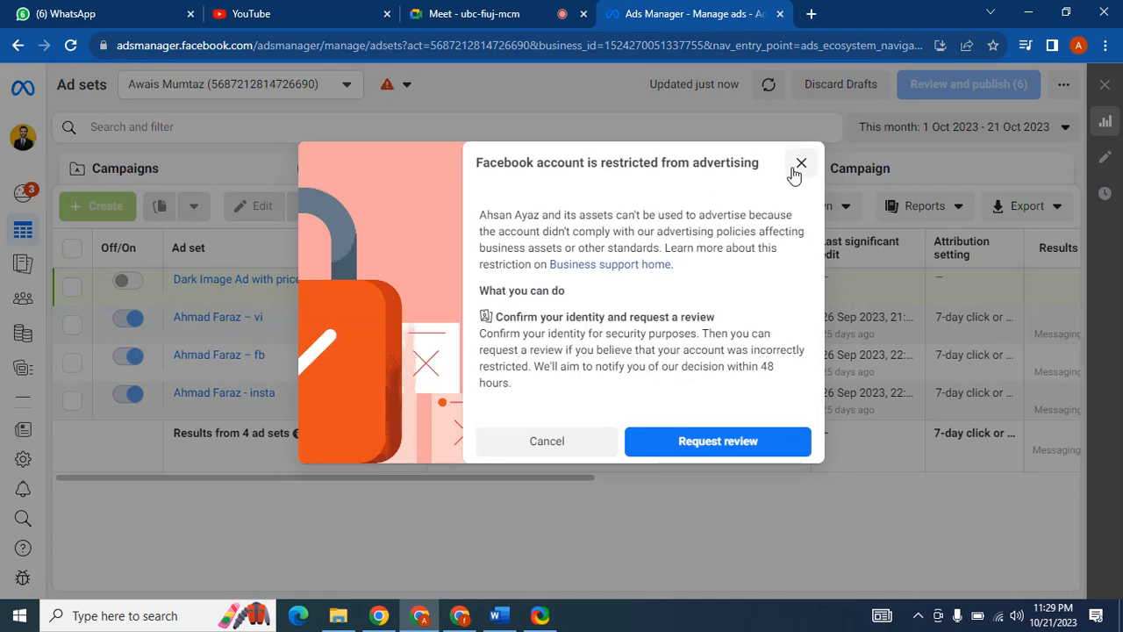
click(801, 162)
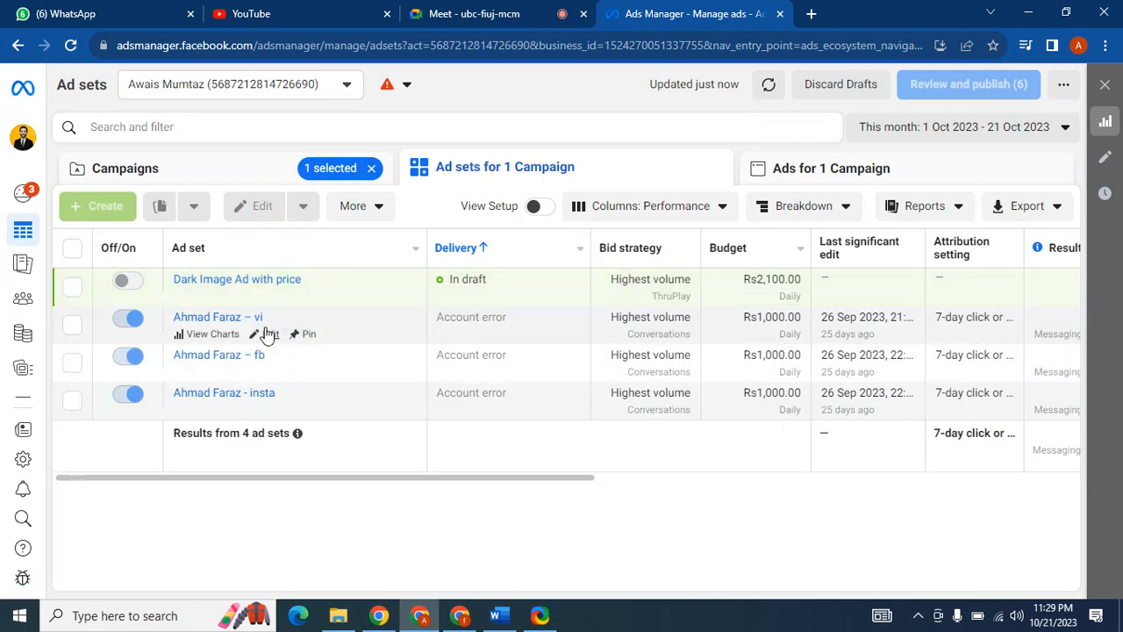
Open the physical course campaign's video ad set for editing and check its daily budget.
click(269, 341)
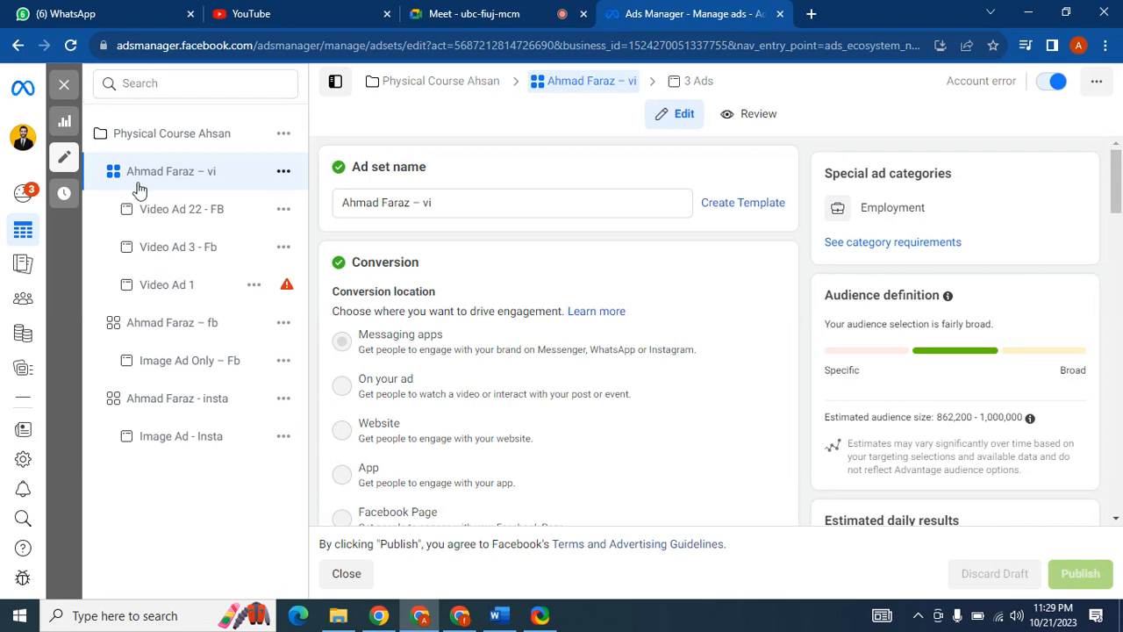
drag(1118, 207, 1120, 320)
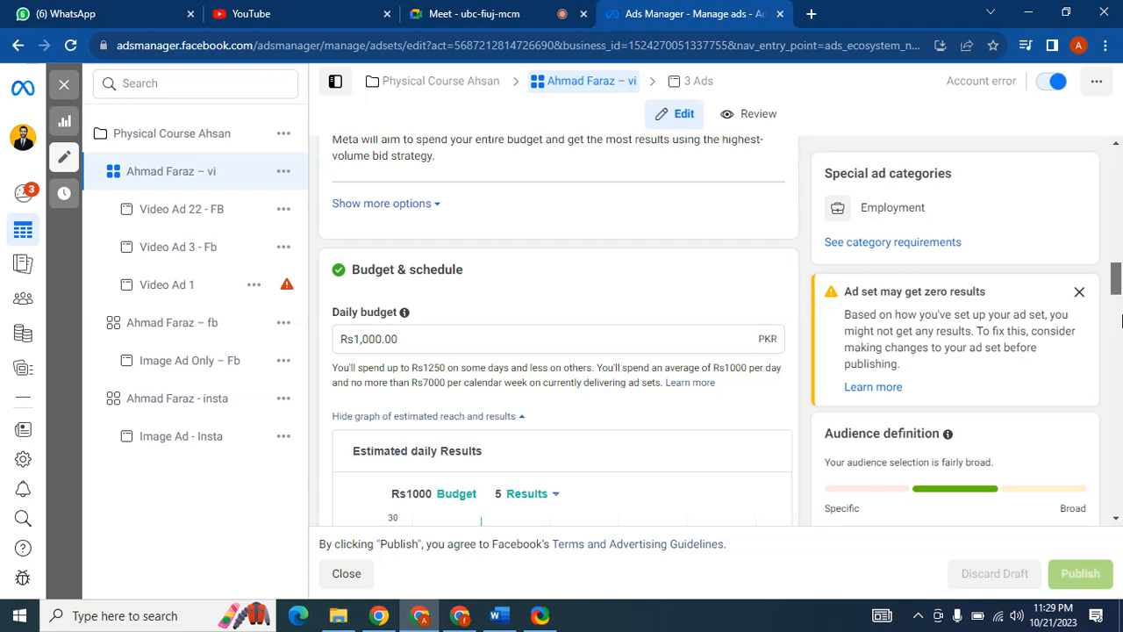
click(472, 337)
click(445, 274)
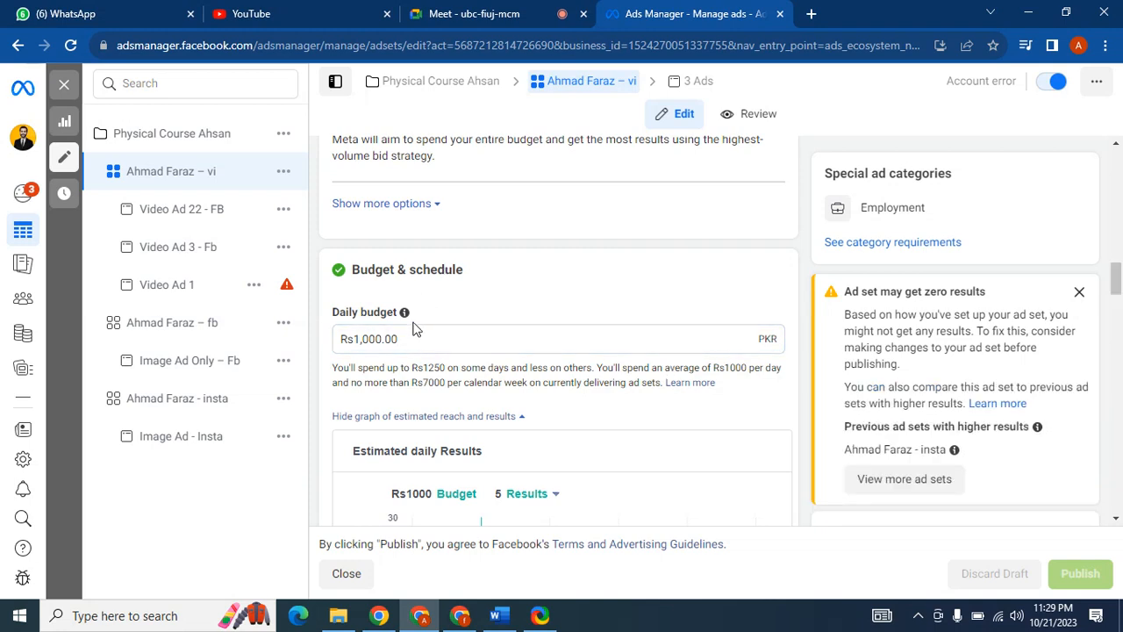
Open the physical course campaign's settings and expand the additional campaign details options to check the spending limit.
click(197, 149)
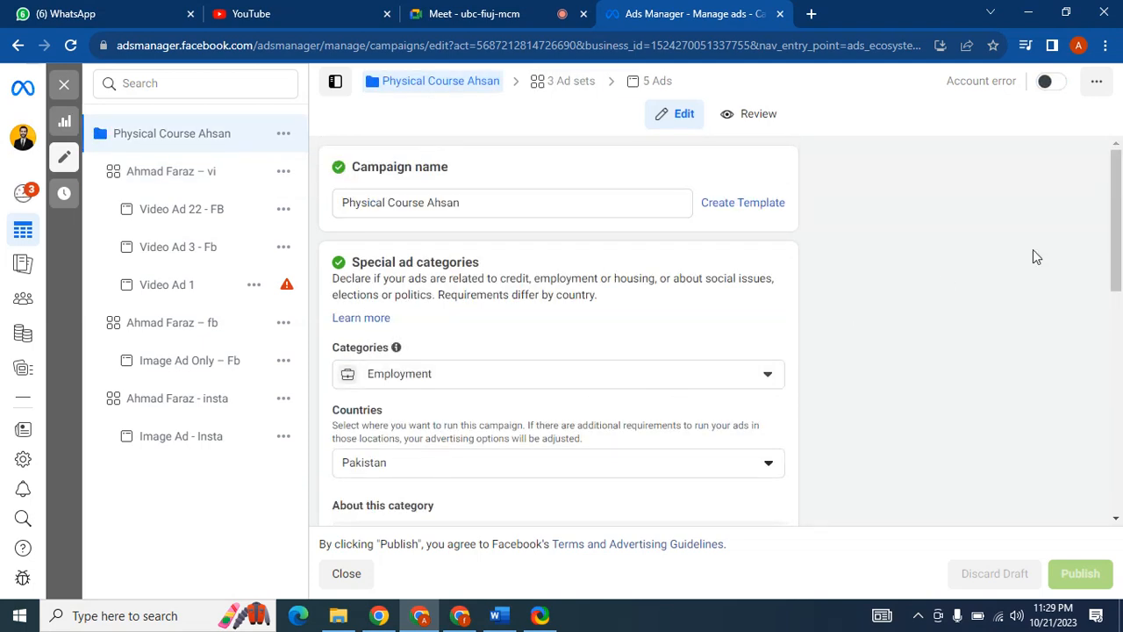
drag(1120, 222, 1121, 467)
drag(1119, 498, 1119, 392)
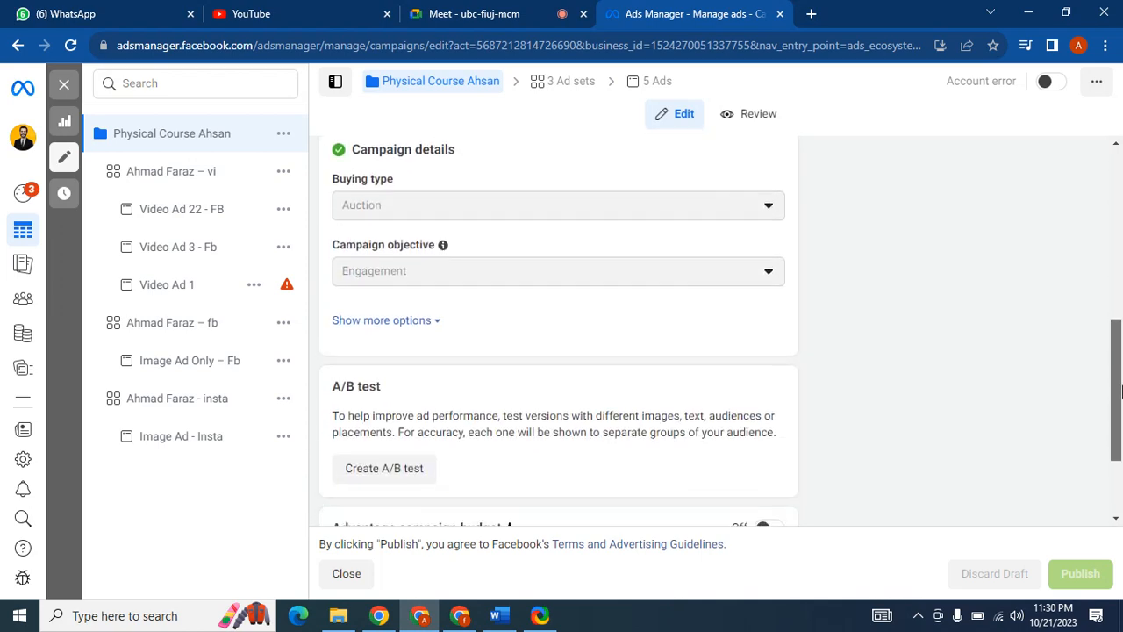
click(401, 322)
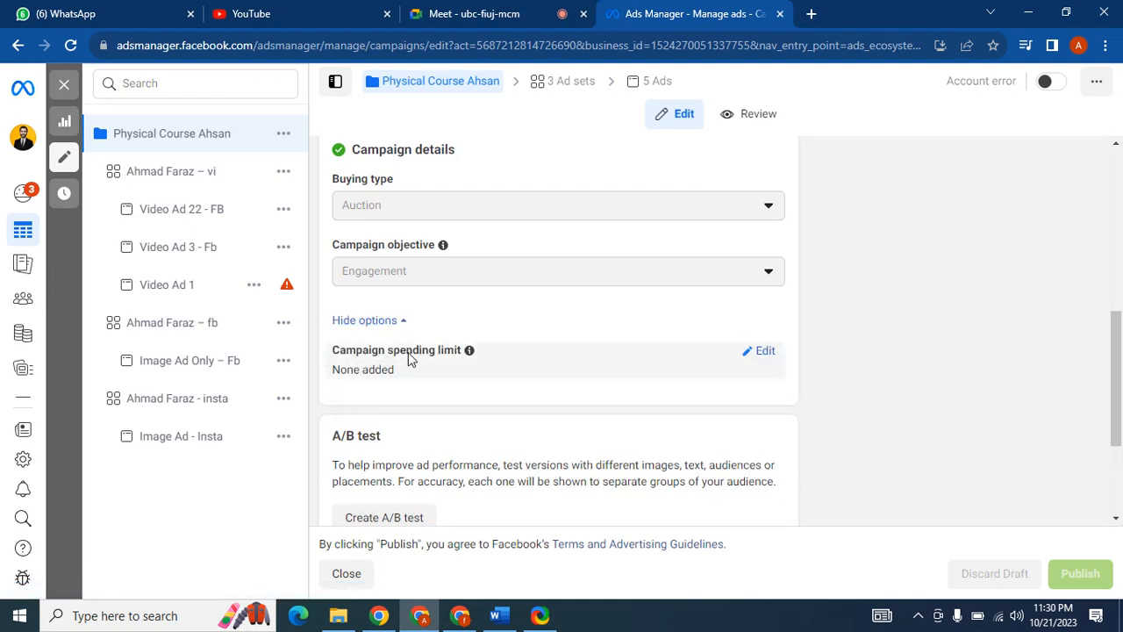
triple_click(408, 355)
click(380, 322)
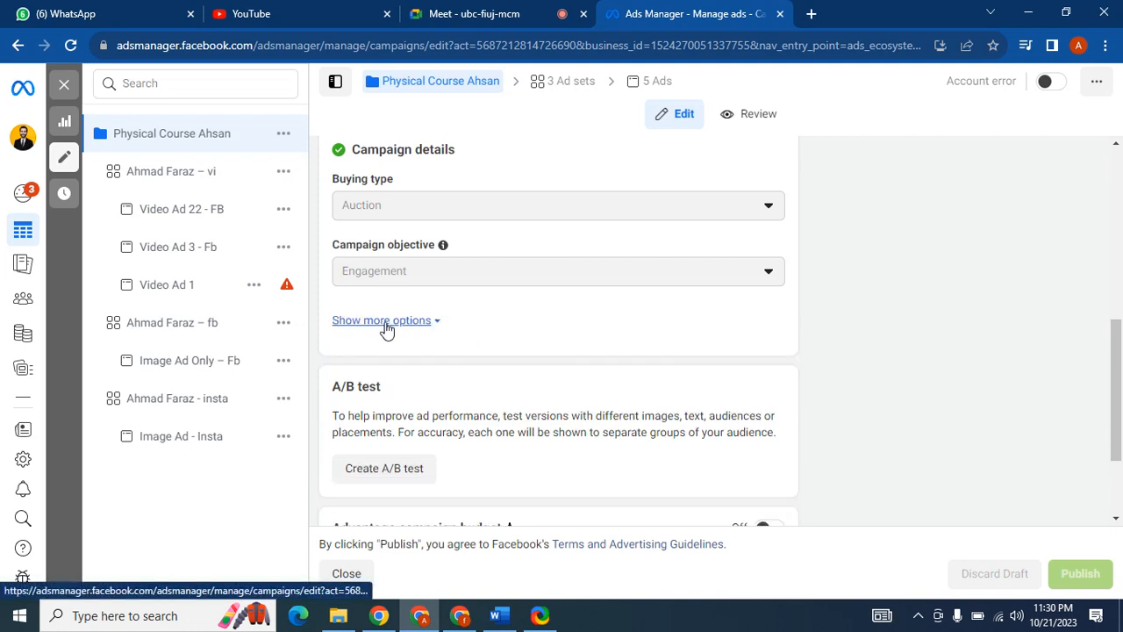
click(386, 323)
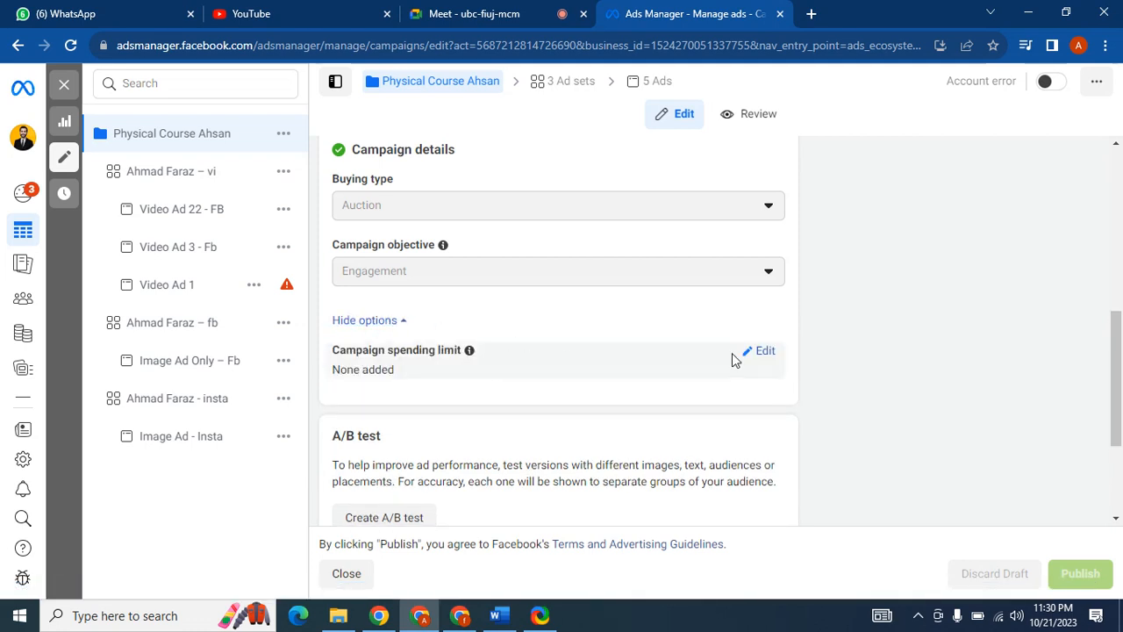
Enable a campaign spending limit for the physical course campaign and disable it again without entering an amount.
click(761, 352)
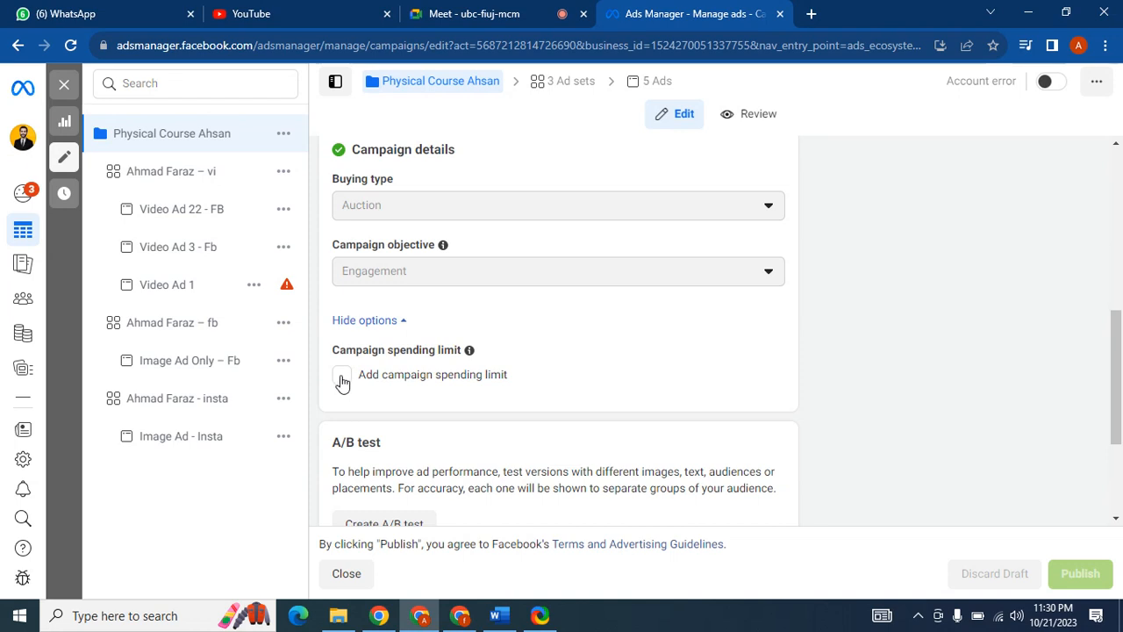
click(474, 386)
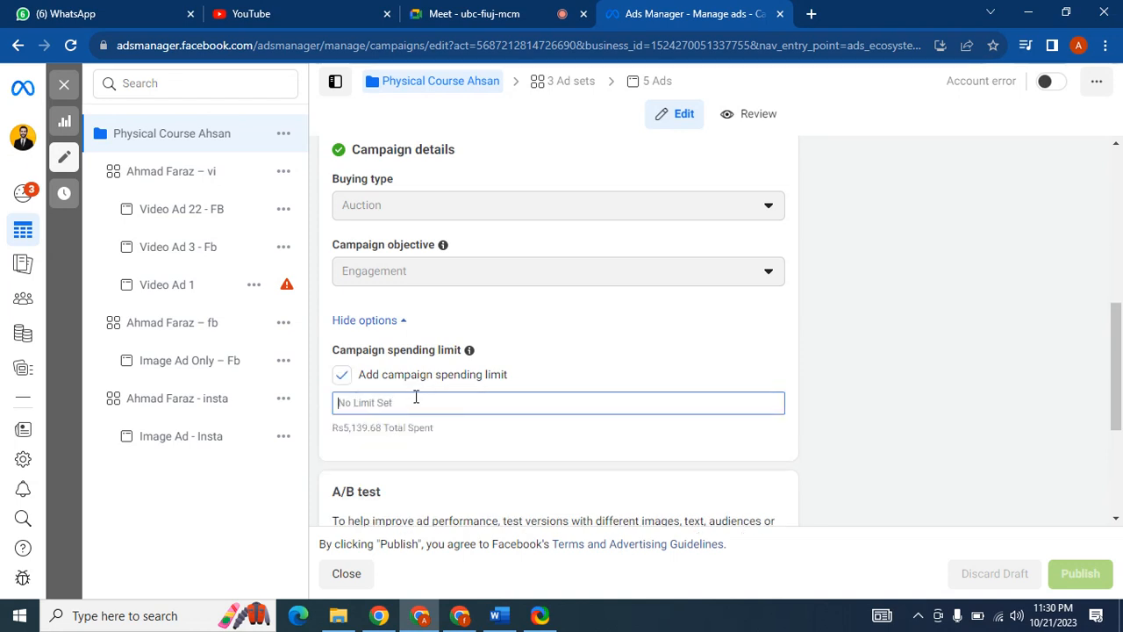
click(343, 378)
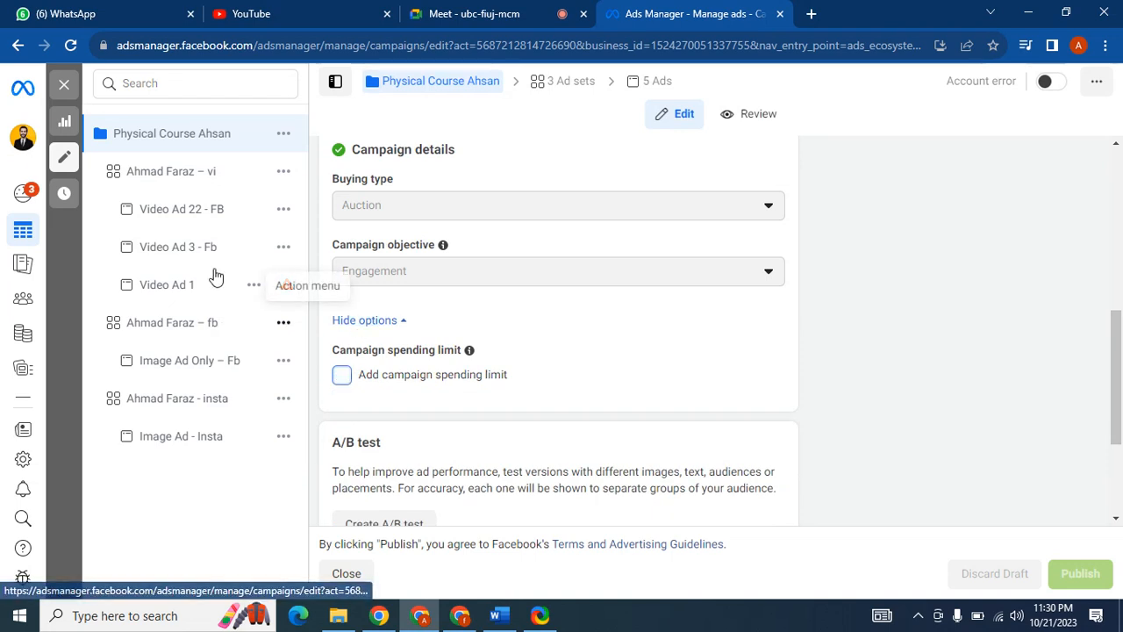
Review the video ad set's budget and schedule section again, and switch to the Google Meet call.
click(165, 175)
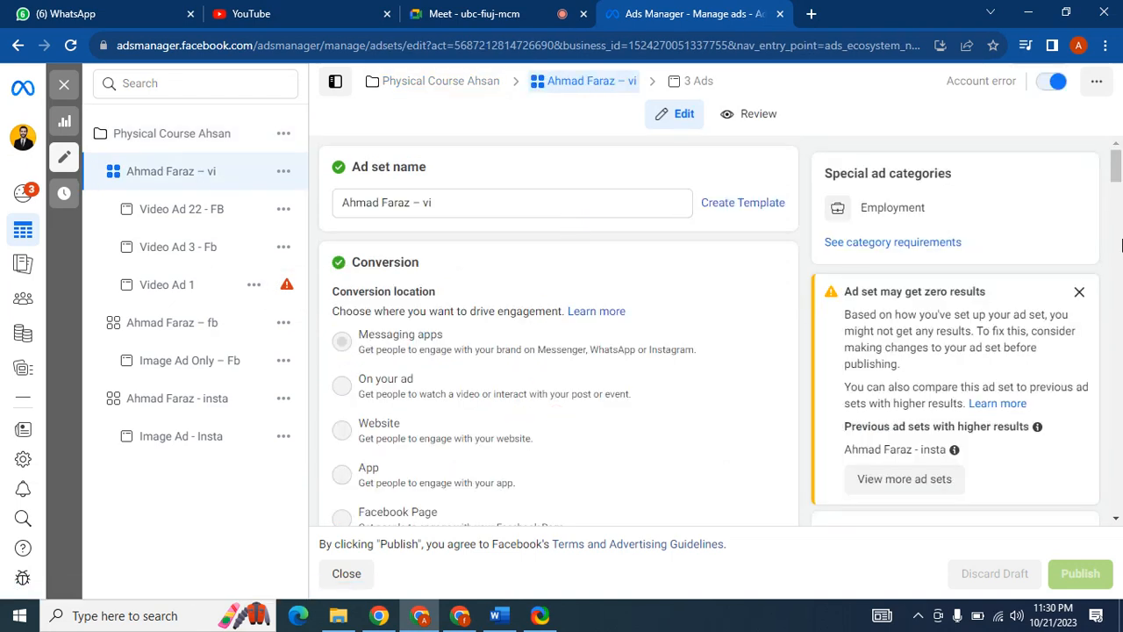
drag(1121, 244, 1118, 287)
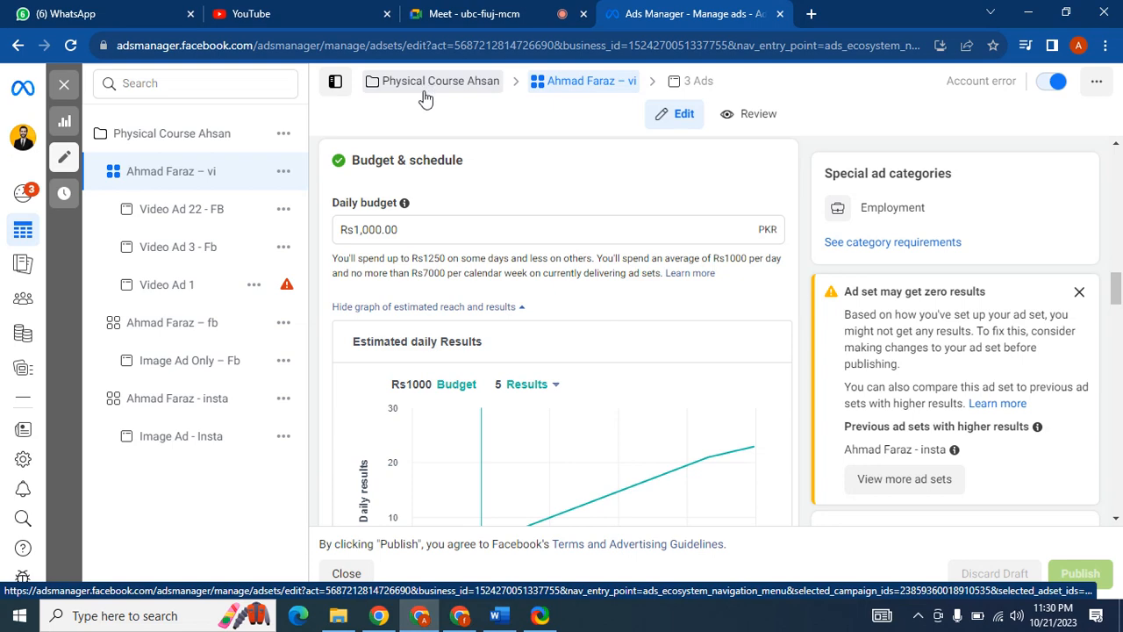
click(478, 13)
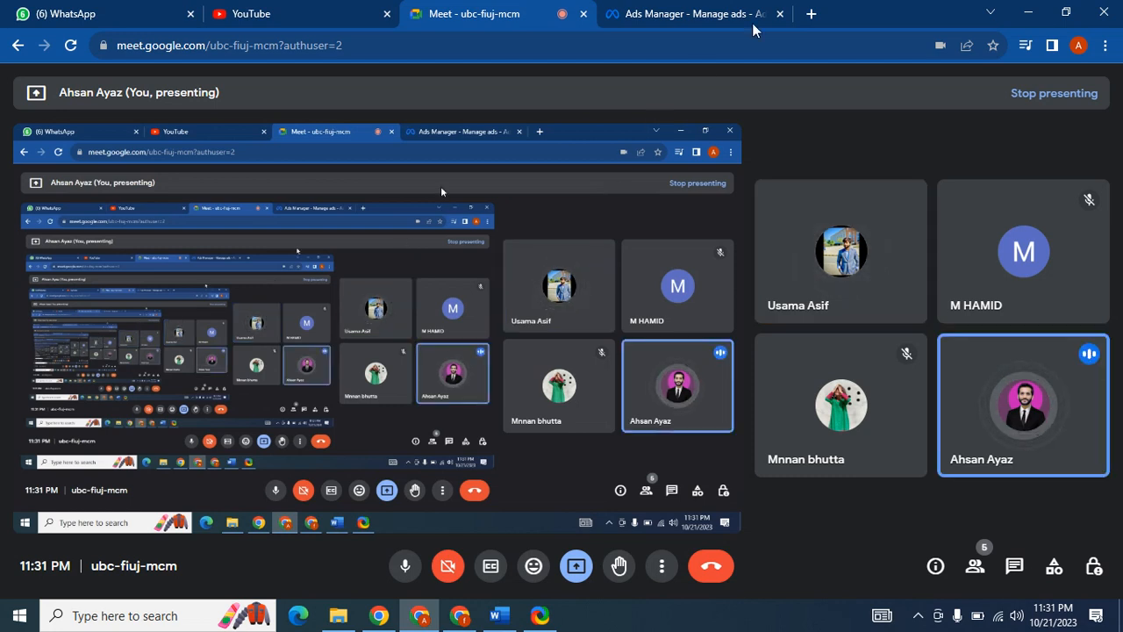
Search Google in a new browser tab for "how many ad sets can there be in fb campaign".
click(811, 13)
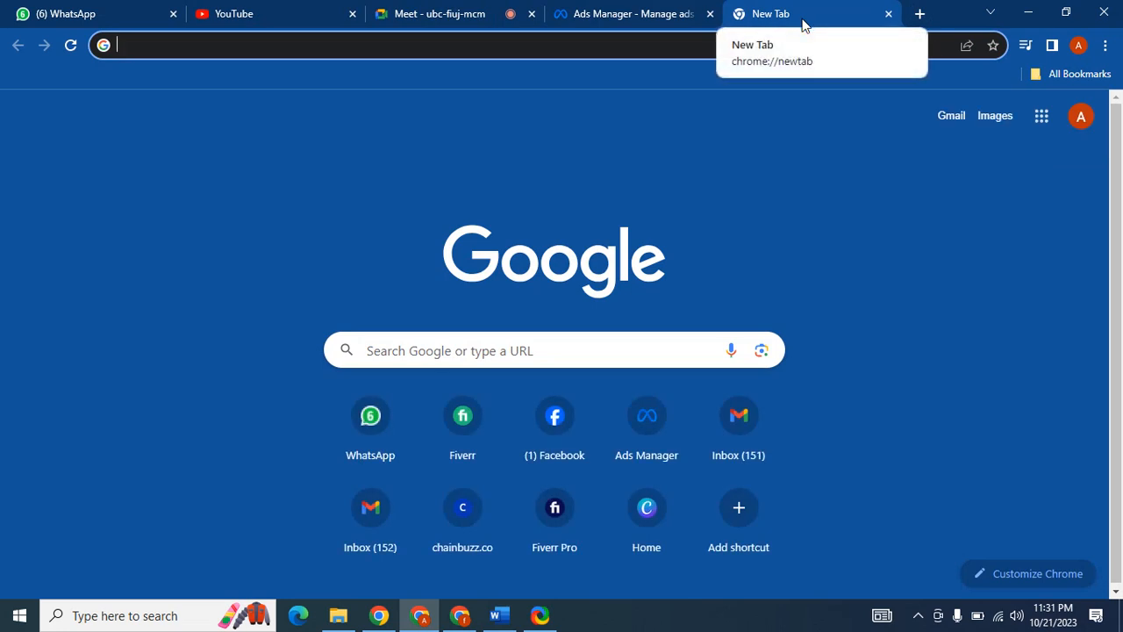
text(how )
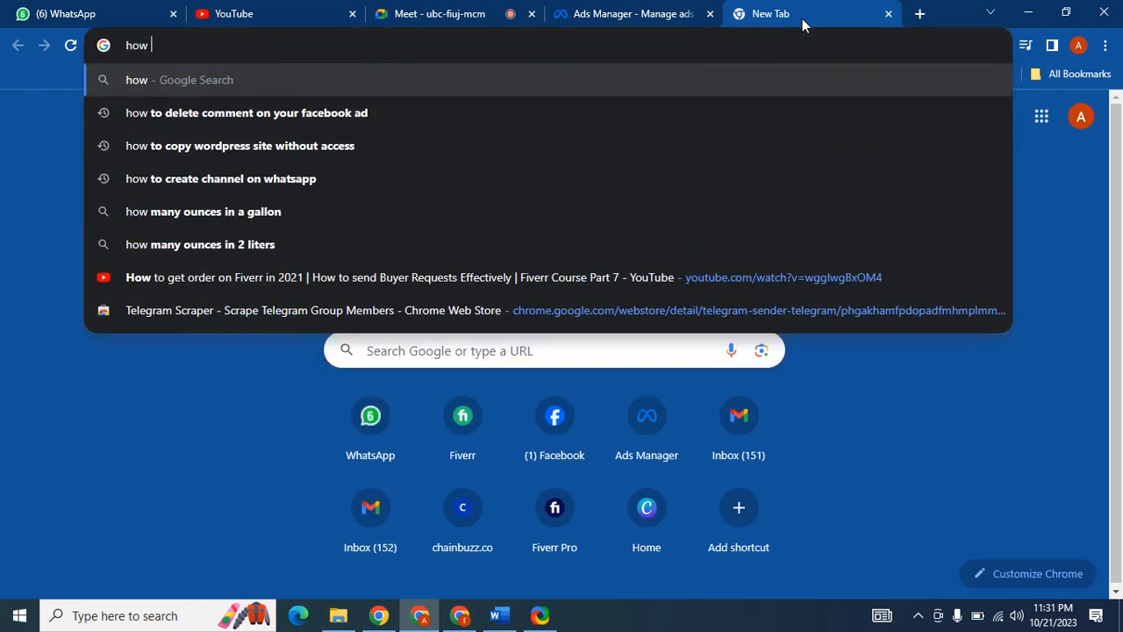
text(many ad sets)
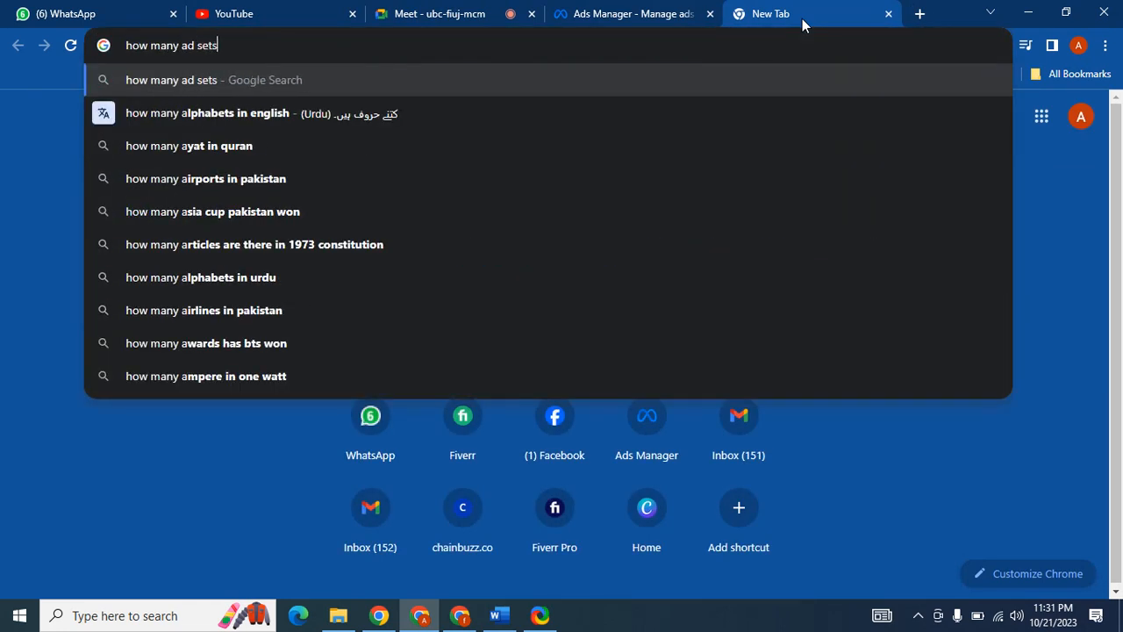
text( can there be )
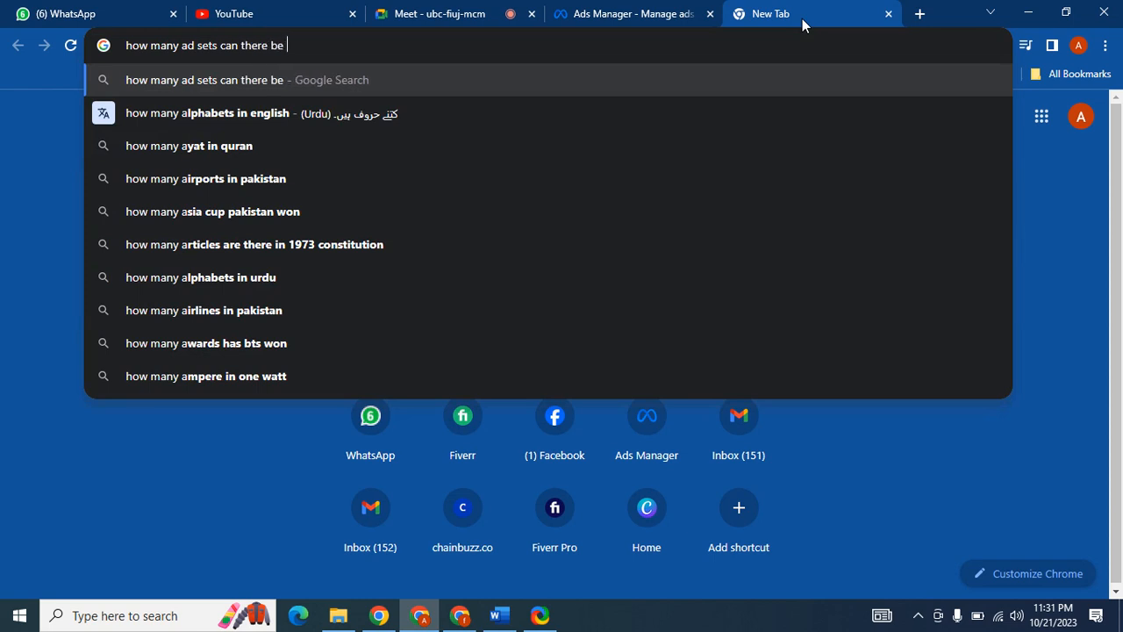
text(in fb)
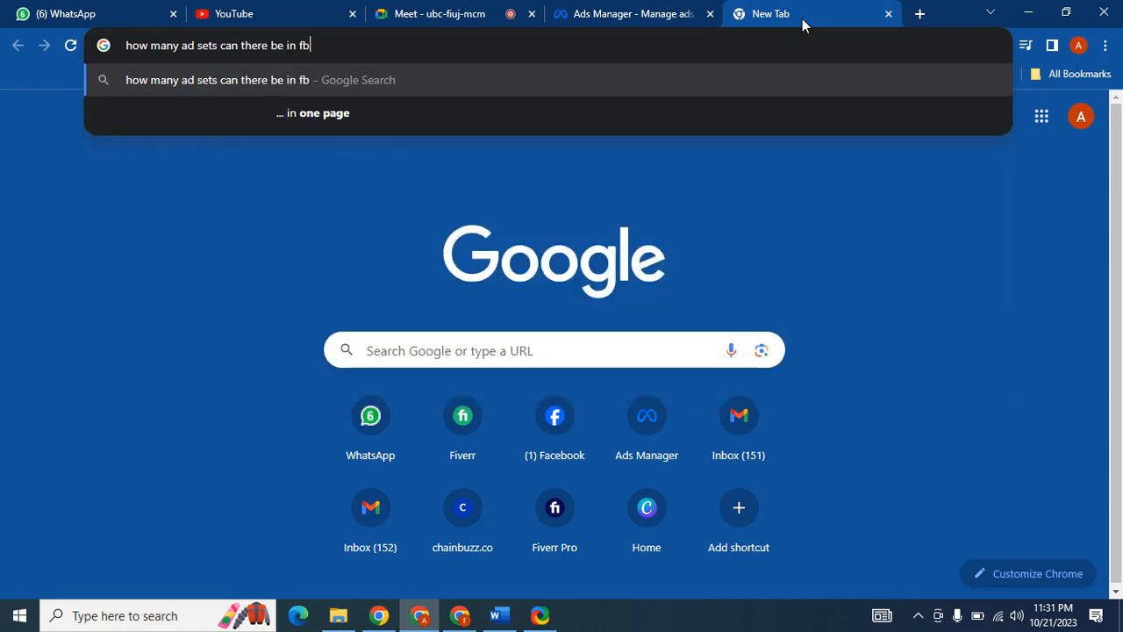
text( campaign)
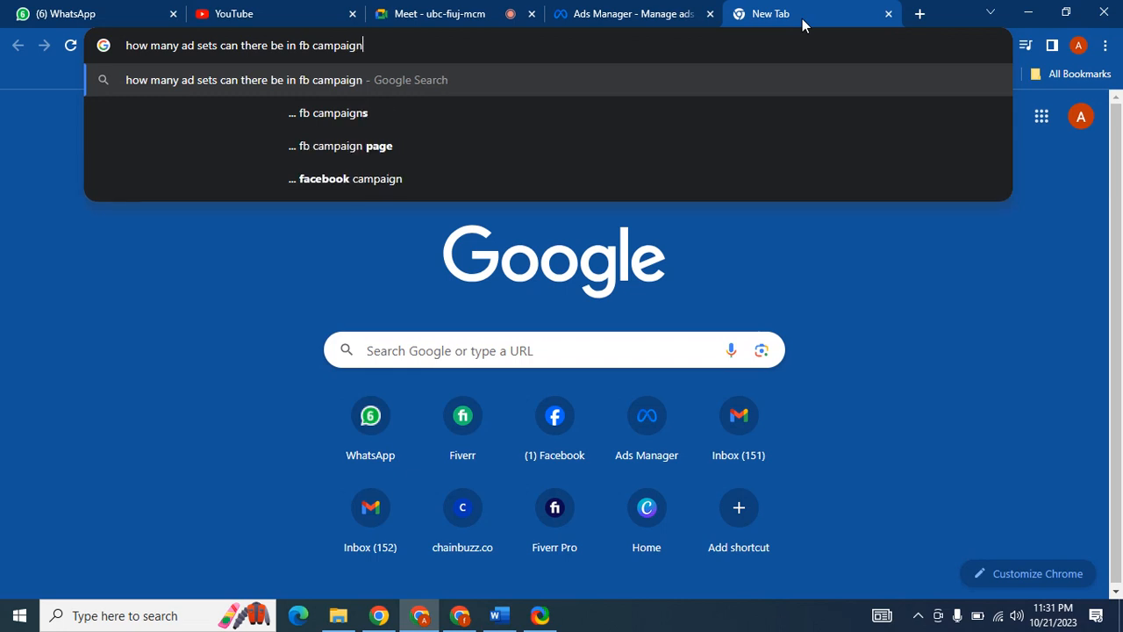
key(Return)
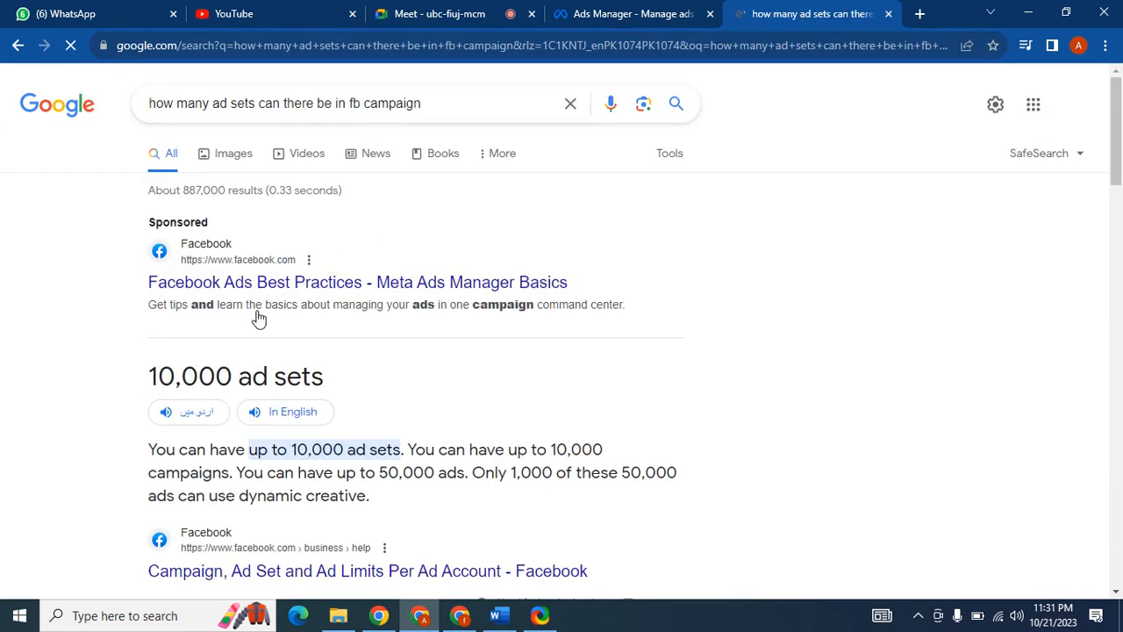
Examine the featured answer on Facebook limits for ad sets, campaigns and ads, highlighting its key lines.
drag(166, 375, 353, 372)
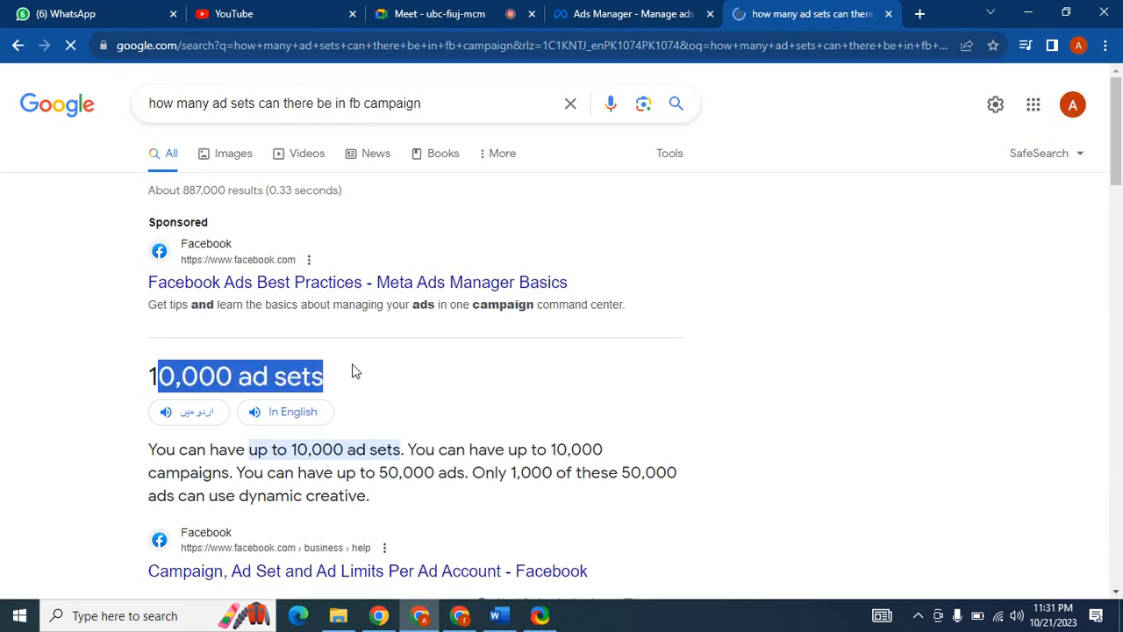
click(353, 371)
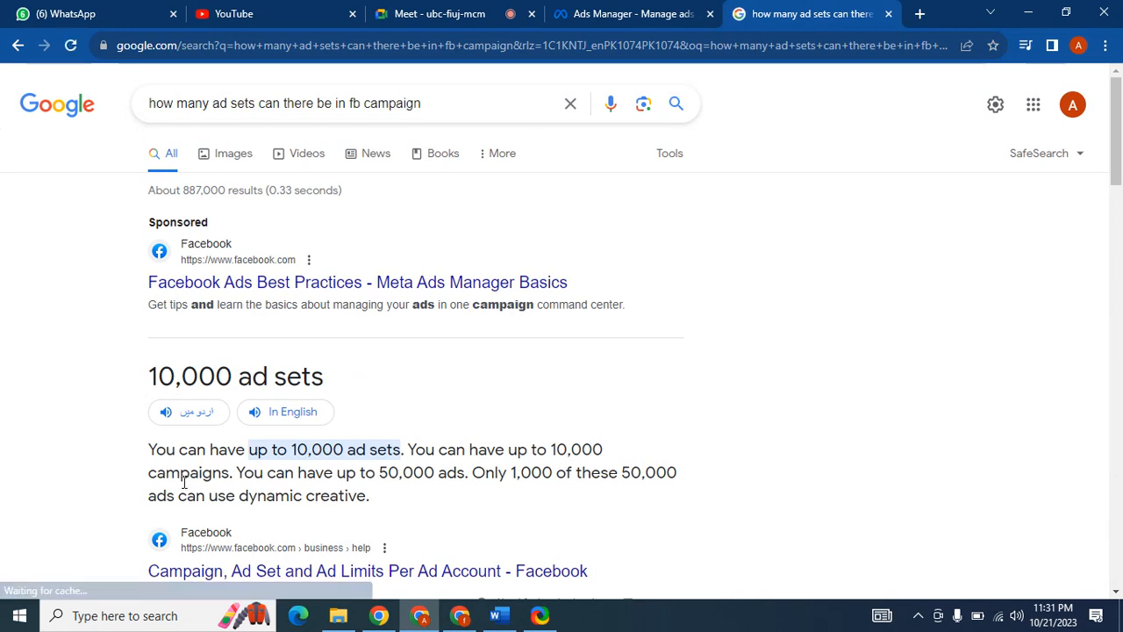
drag(377, 474, 100, 451)
click(456, 475)
click(313, 457)
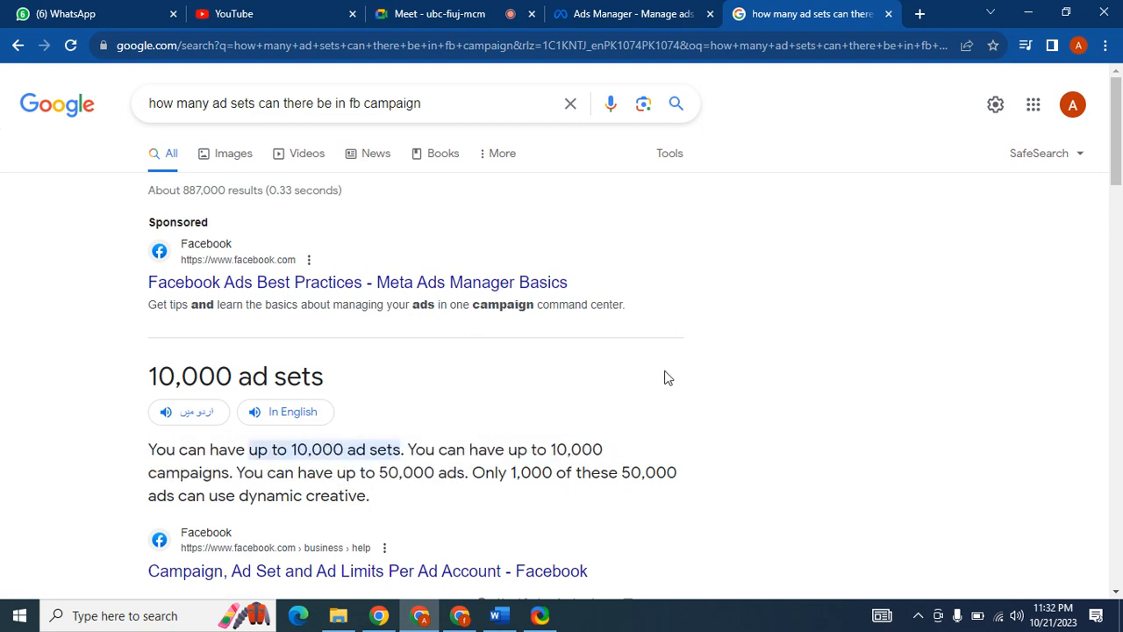
mouse_move(1118, 120)
mouse_down()
mouse_move(1120, 399)
mouse_move(1120, 126)
mouse_up()
drag(132, 225, 1030, 234)
click(639, 247)
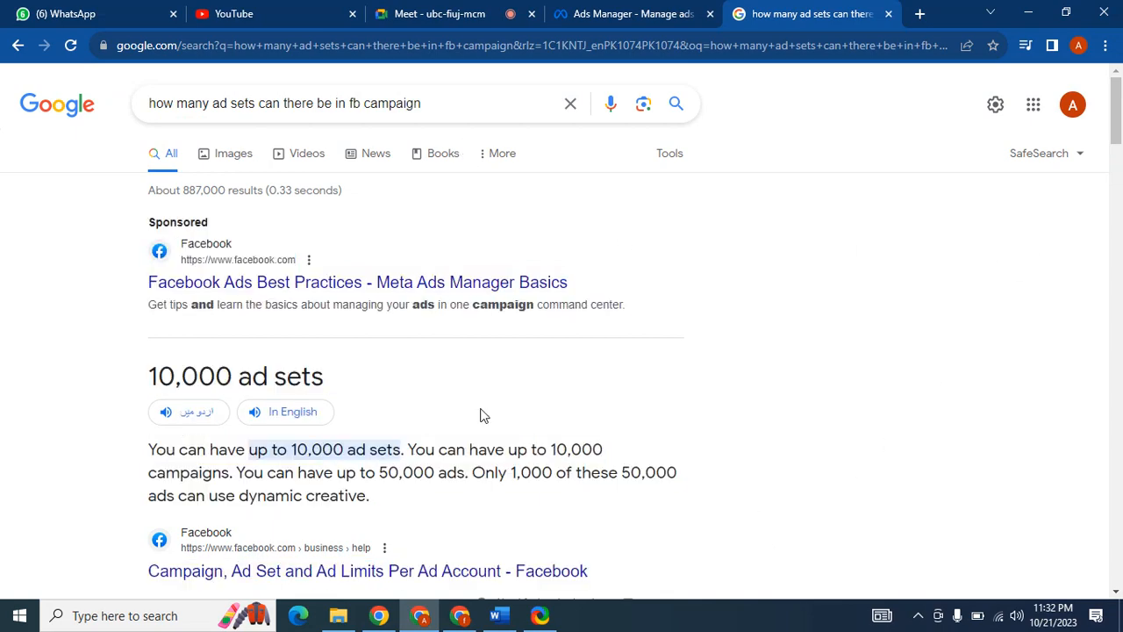
Switch to the Fiverr search results for "facebook ads" in the other browser window and review the results heading and listings.
click(460, 615)
click(579, 13)
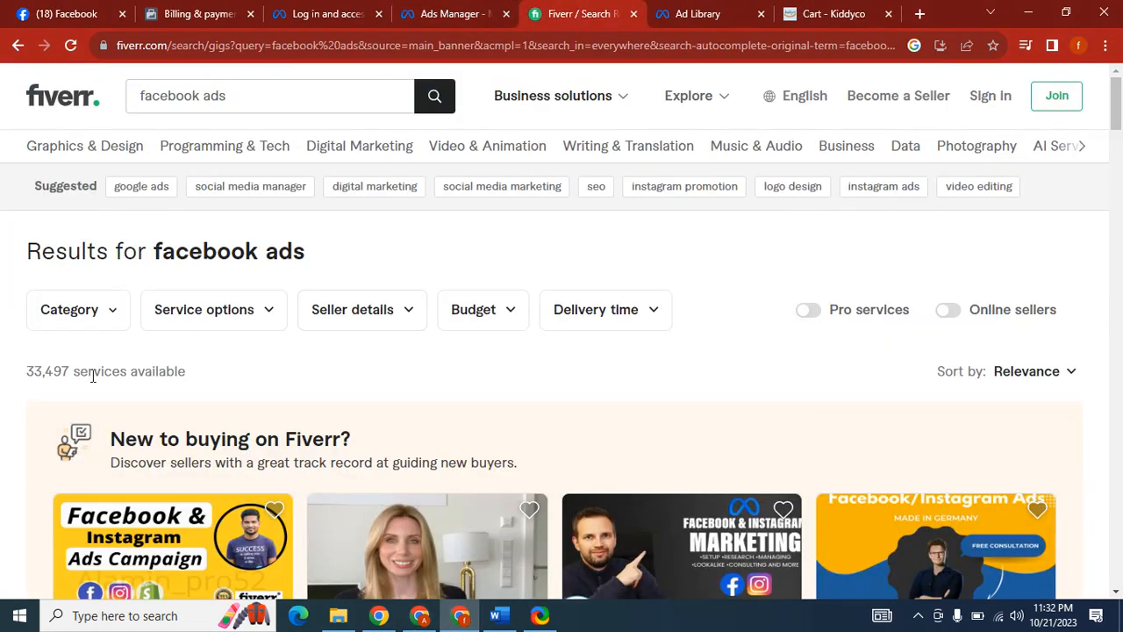
triple_click(297, 251)
click(366, 250)
triple_click(295, 253)
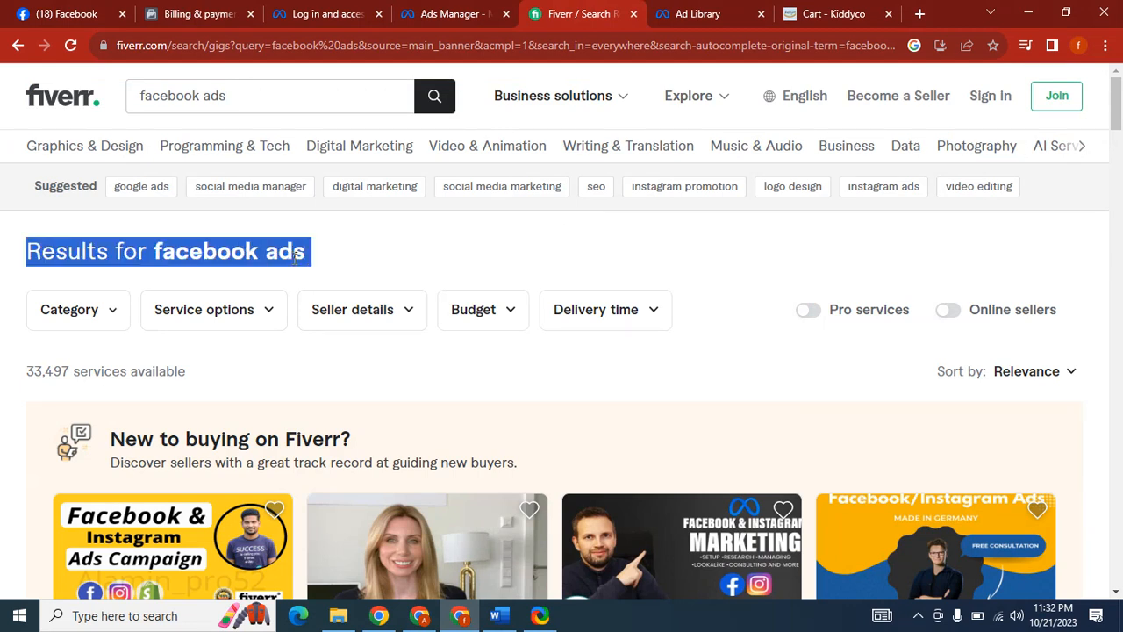
click(346, 263)
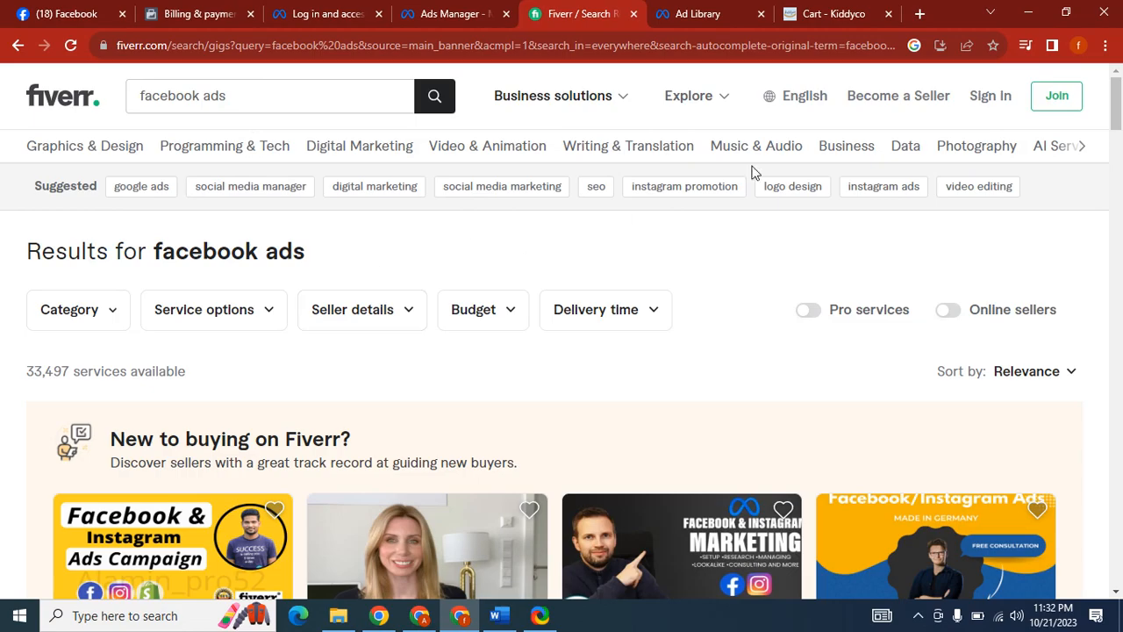
drag(1117, 84, 1083, 86)
Return to the Google search on ad set limits, show its video results, and switch to the Google Meet call.
click(416, 619)
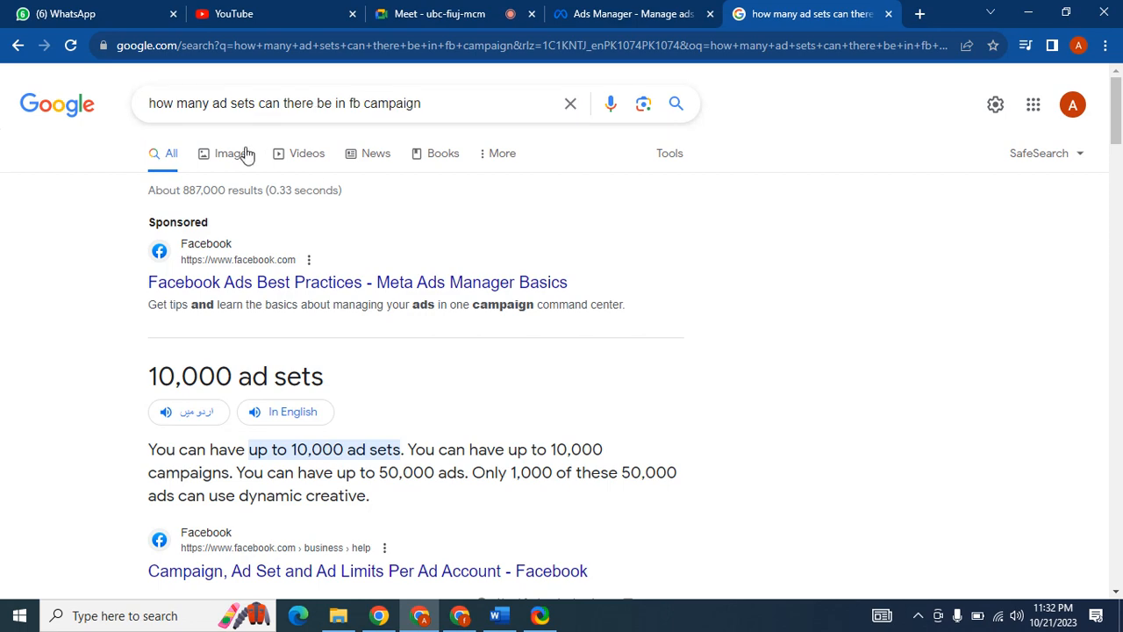
click(309, 155)
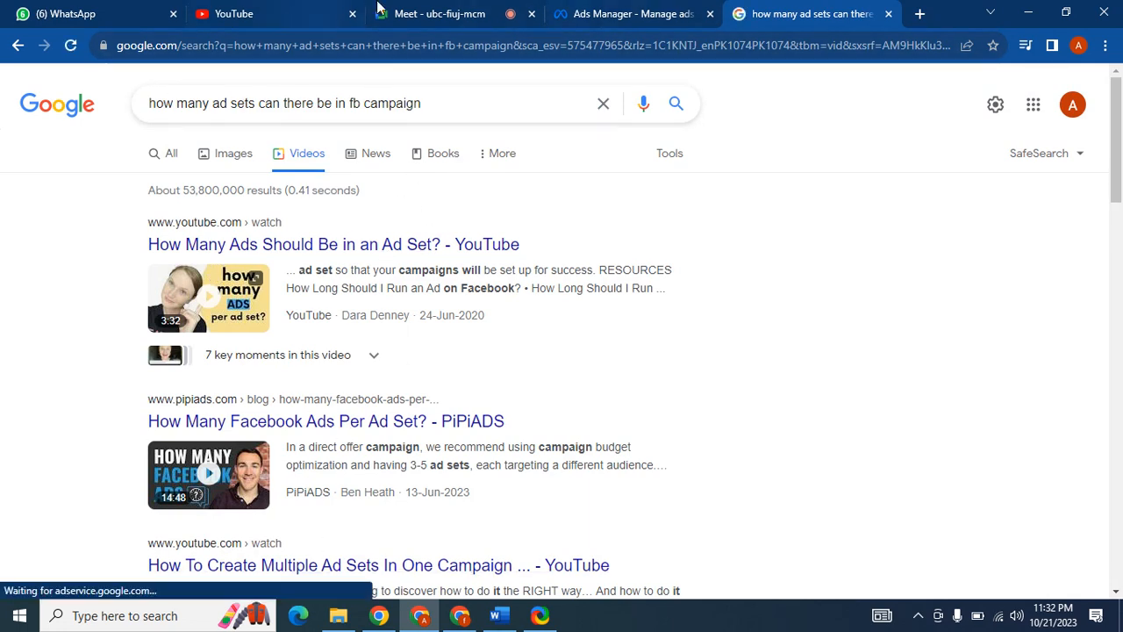
click(450, 7)
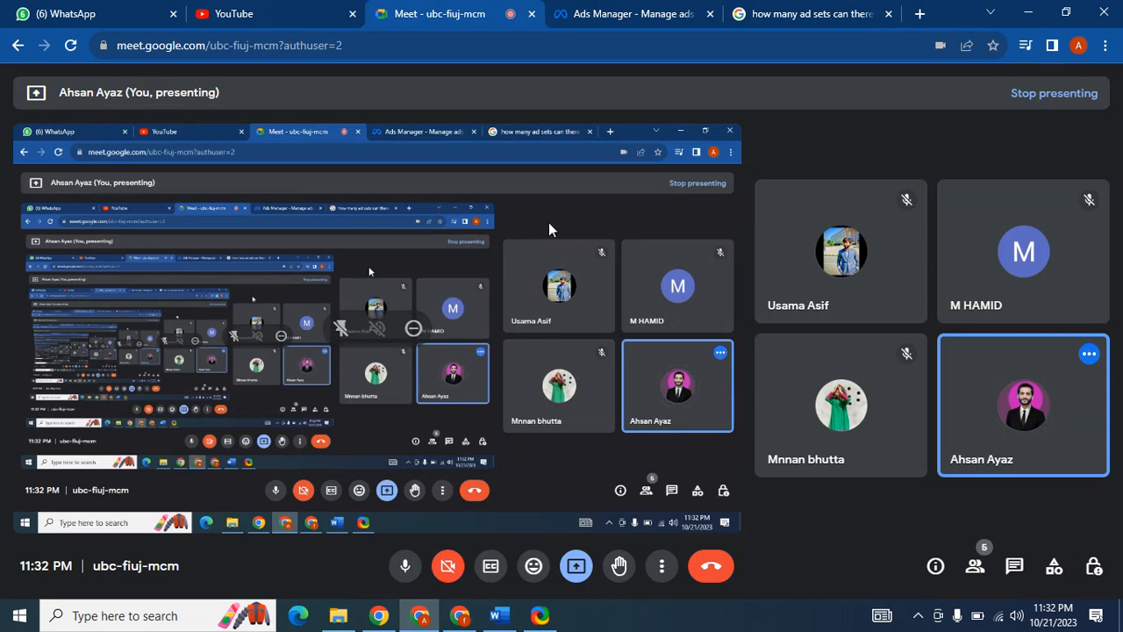